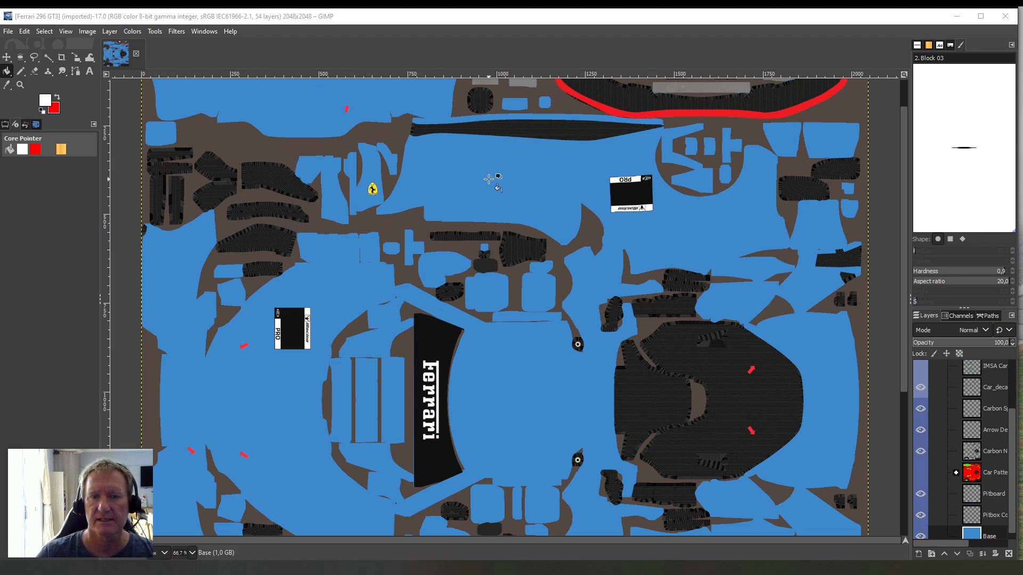
# - Switch to the web browser, search Google for "black wallpaper" in a new tab and look through the image results
pyautogui.moveTo(903, 291); pyautogui.dragTo(896, 222)
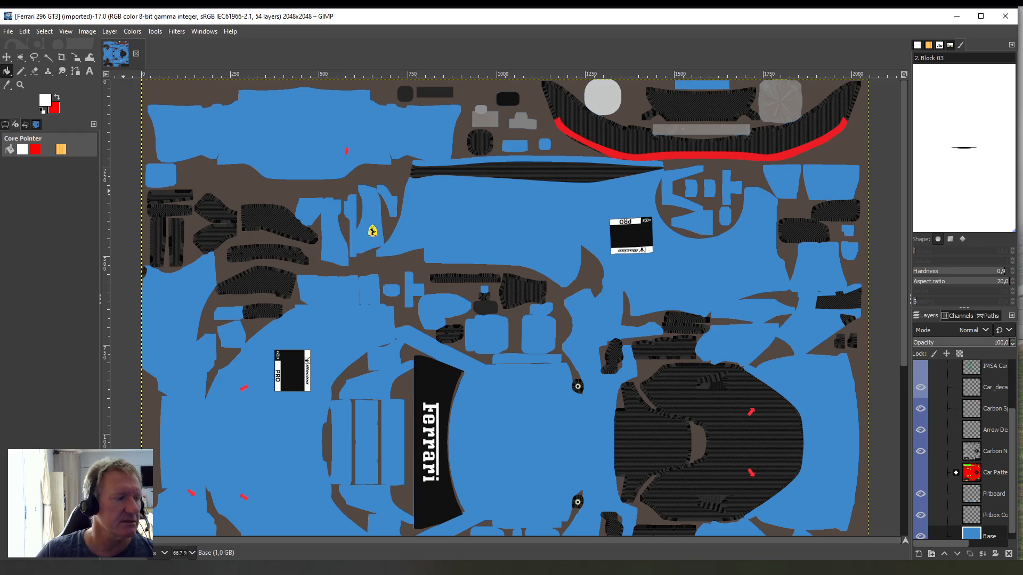
pyautogui.hotkey('alt', 'Tab')
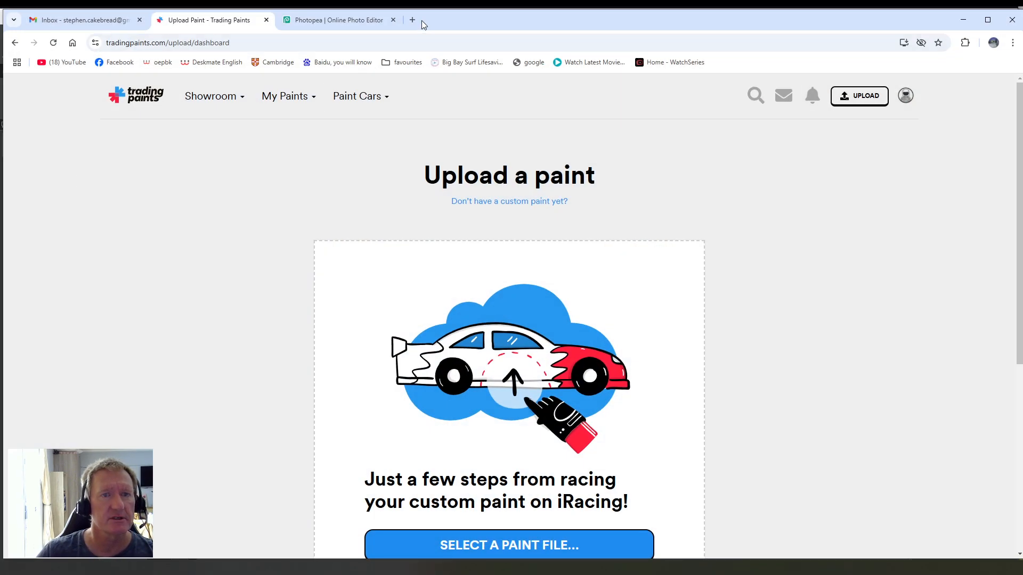
pyautogui.click(421, 20)
pyautogui.click(450, 231)
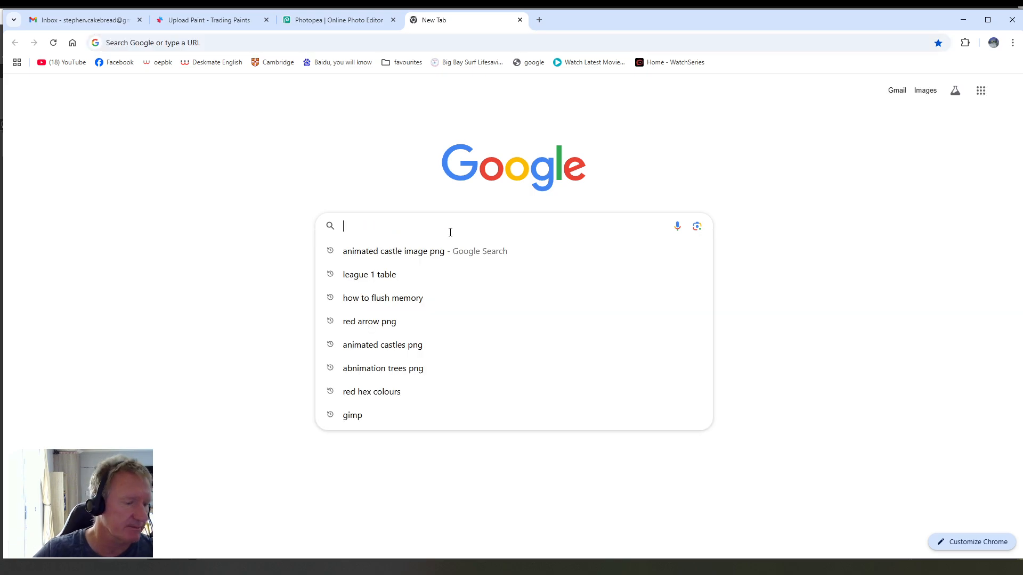
pyautogui.write('black e')
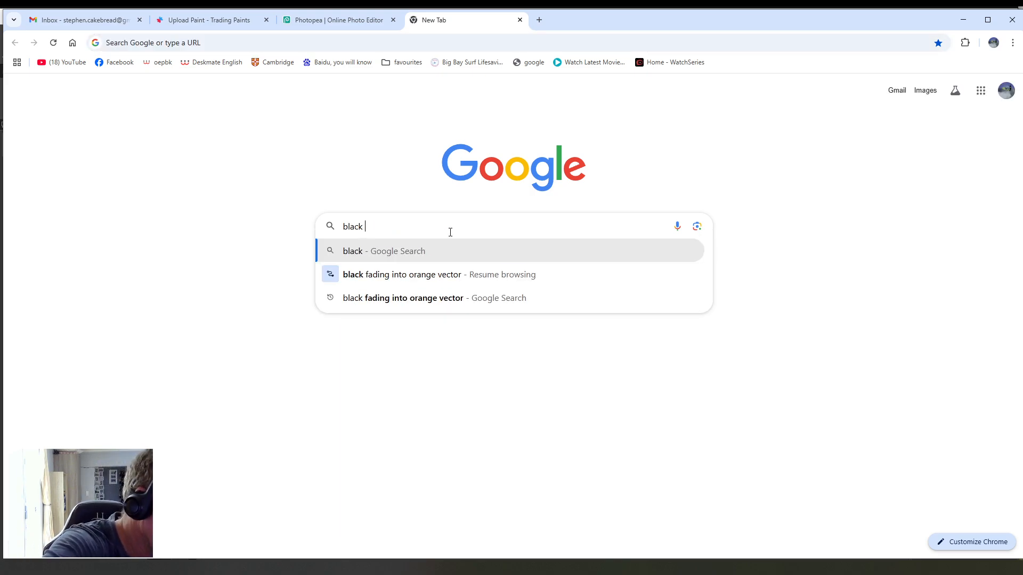
pyautogui.press('BackSpace')
pyautogui.write('wallp')
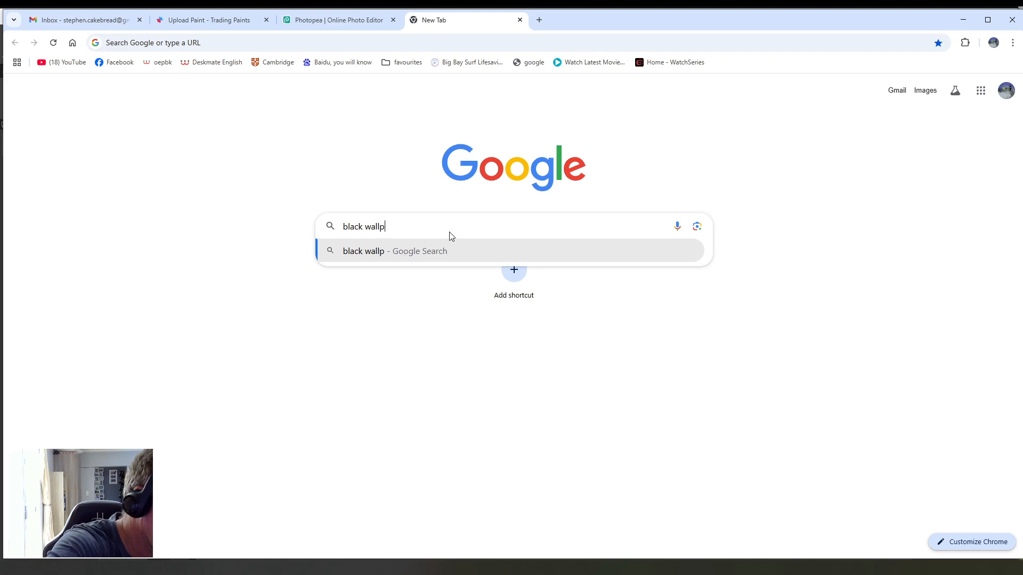
pyautogui.write('aper')
pyautogui.press('Return')
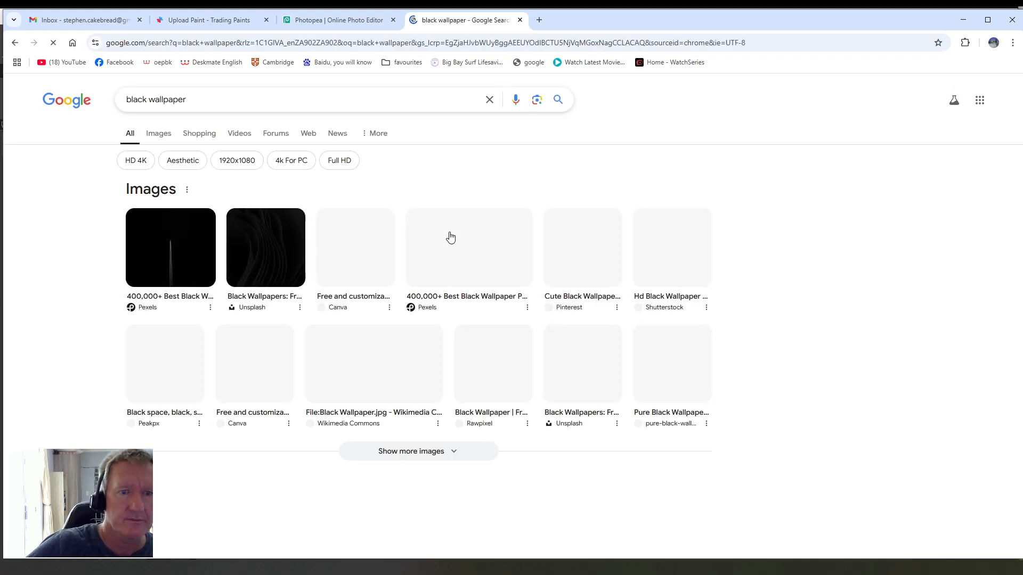
pyautogui.click(158, 133)
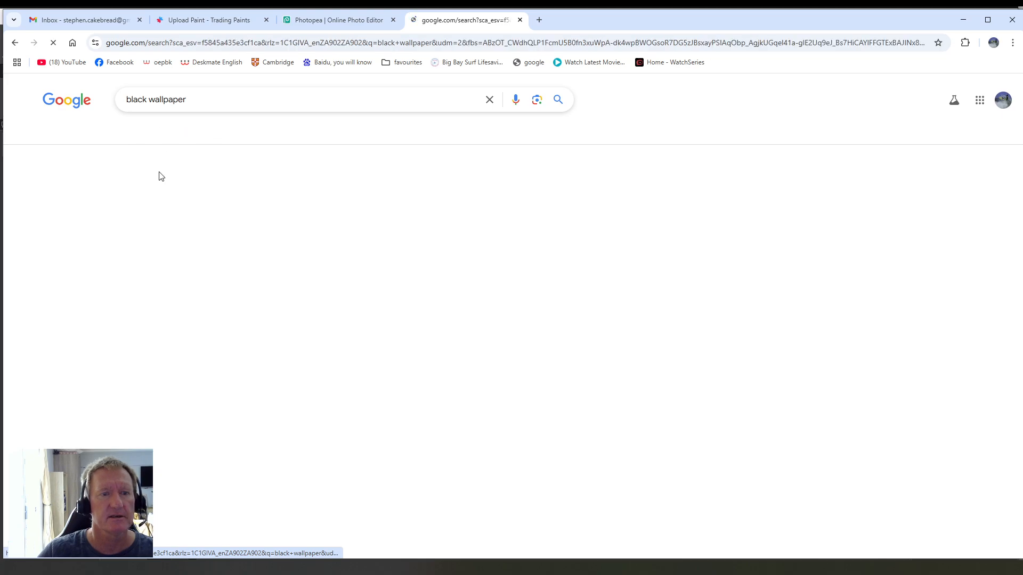
pyautogui.scroll(-7, 708, 341)
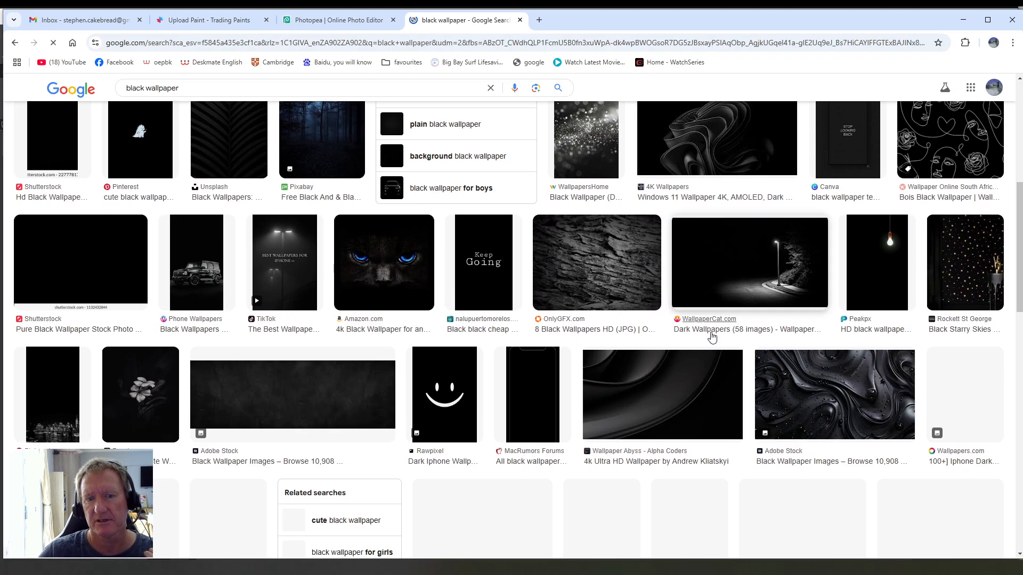
pyautogui.scroll(6, 708, 335)
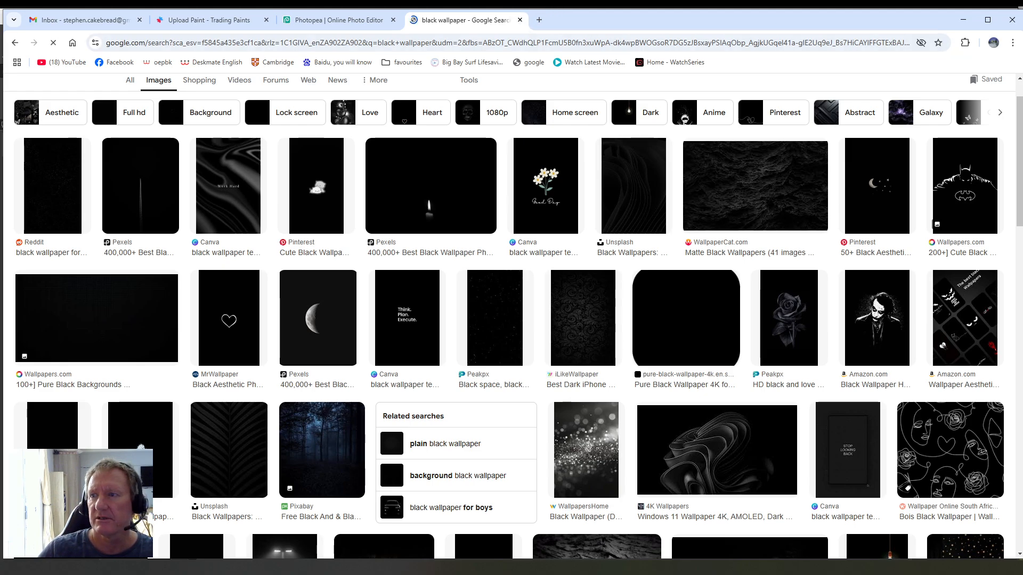
# - Bring up the logo.png folder window, go into its black subfolder and open the 1554105 image in GIMP
pyautogui.moveTo(1022, 65); pyautogui.dragTo(399, 69)
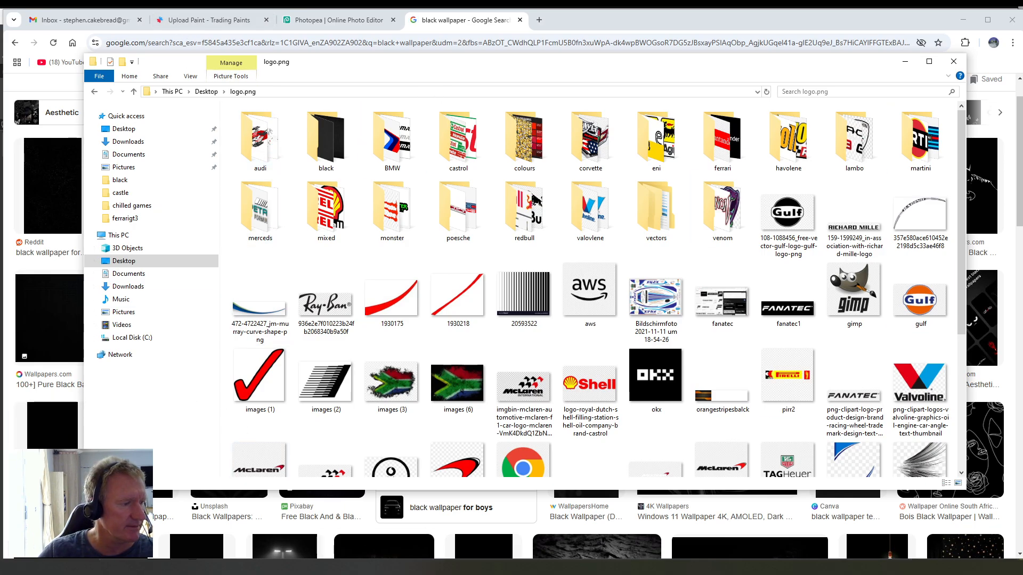
pyautogui.hotkey('alt', 'Tab')
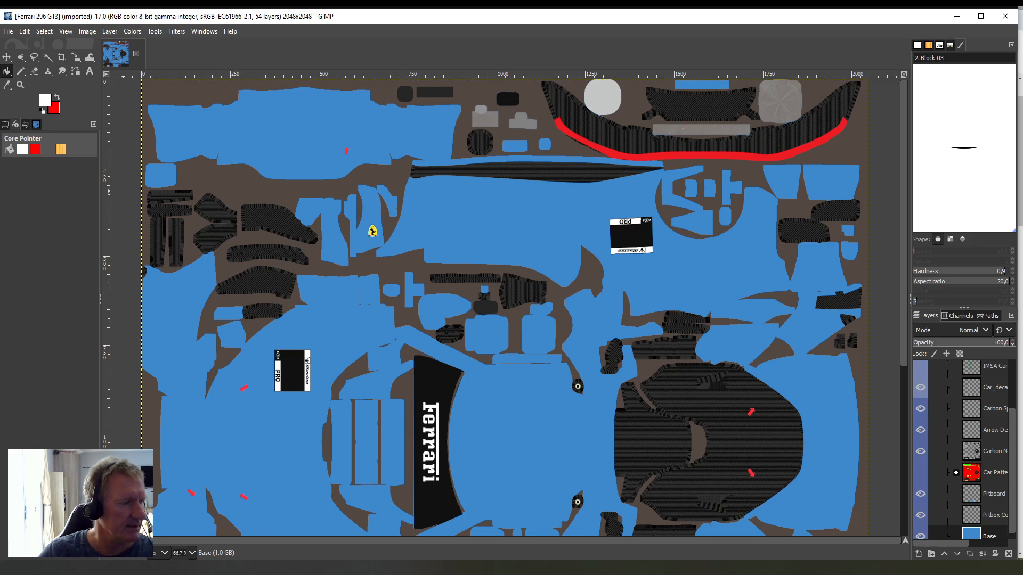
pyautogui.hotkey('alt', 'Tab')
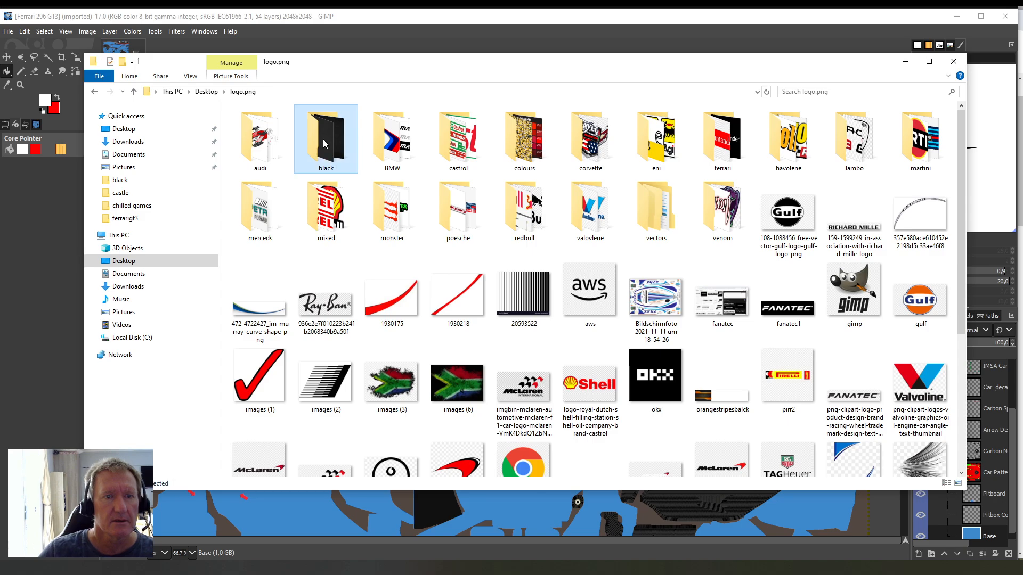
pyautogui.doubleClick(322, 137)
pyautogui.doubleClick(253, 146)
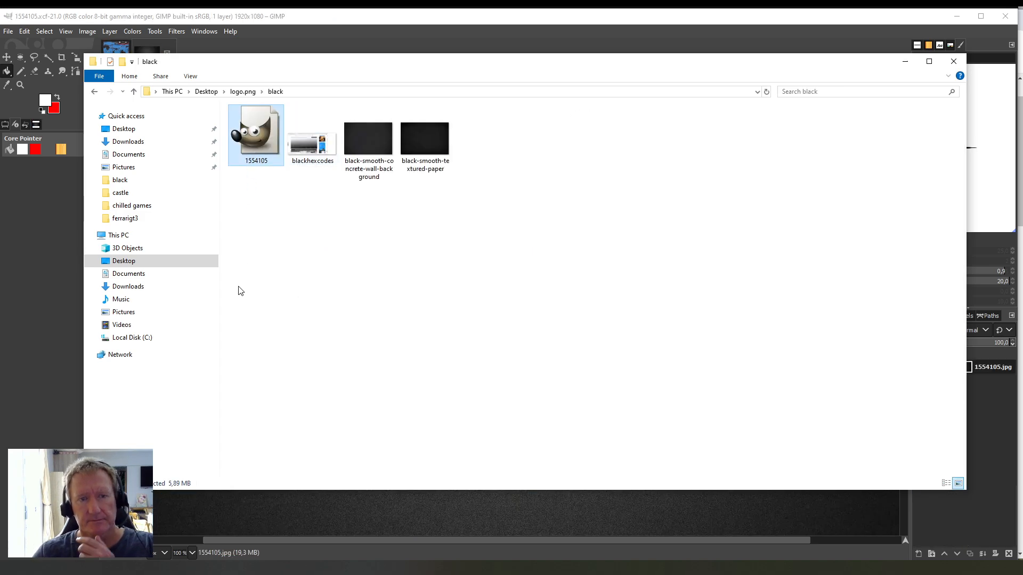
pyautogui.moveTo(360, 60); pyautogui.dragTo(1022, 69)
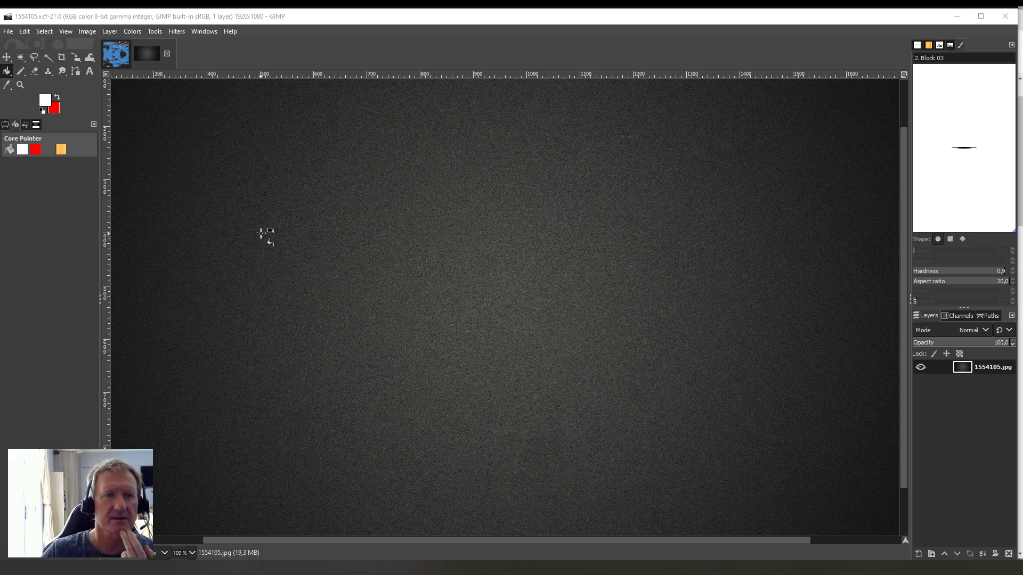
# - Find the Base layer in the Ferrari 296 GT3 template, and copy the black texture layer of the 1554105 image
pyautogui.click(118, 60)
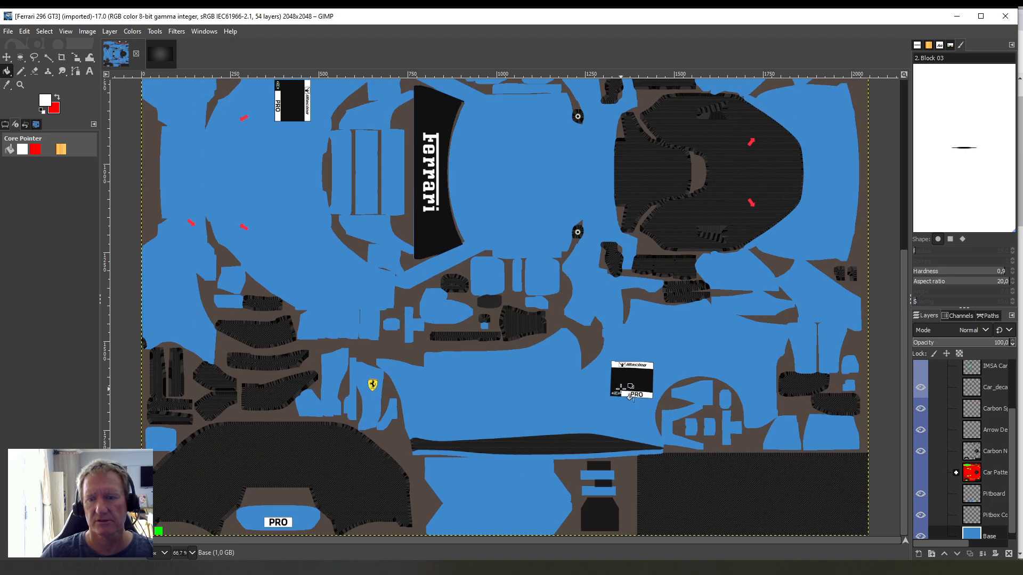
pyautogui.scroll(5, 630, 394)
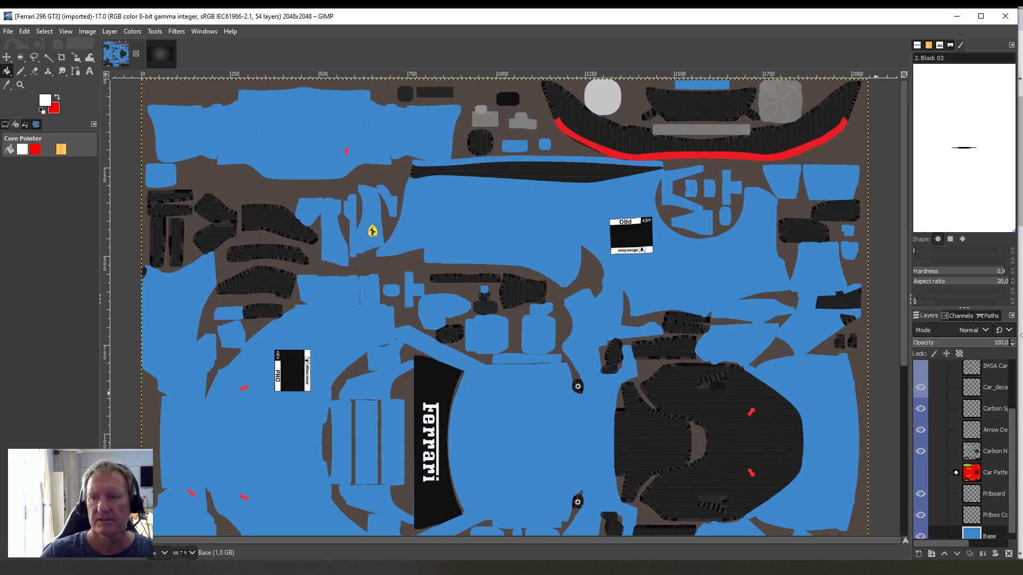
pyautogui.scroll(-1, 1016, 430)
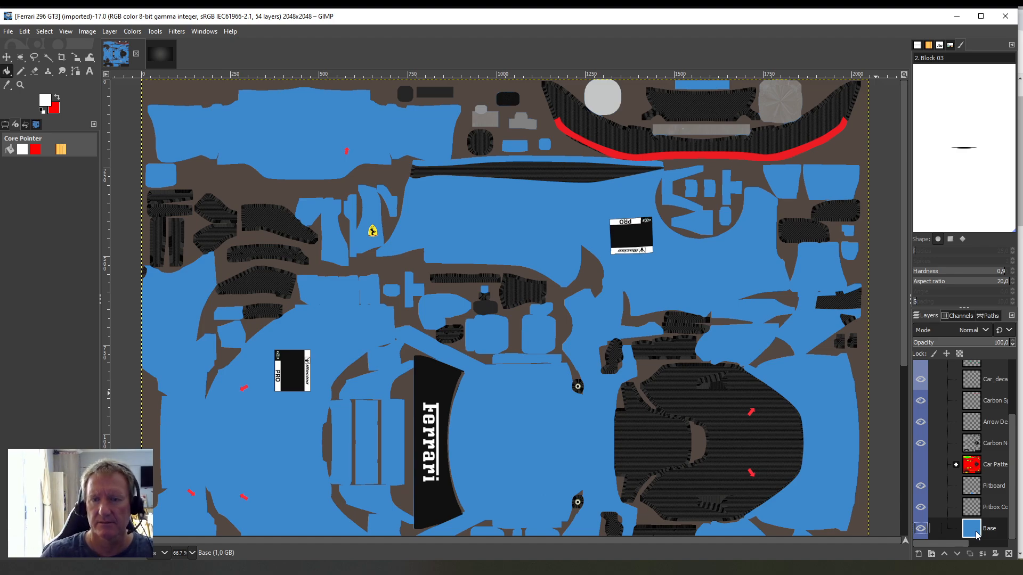
pyautogui.click(153, 52)
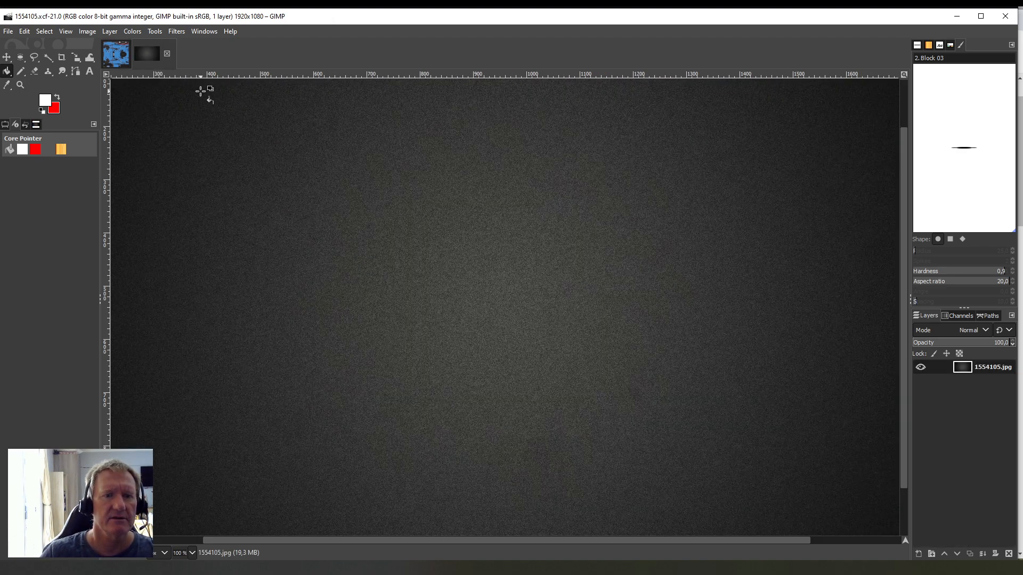
pyautogui.click(23, 32)
pyautogui.click(35, 101)
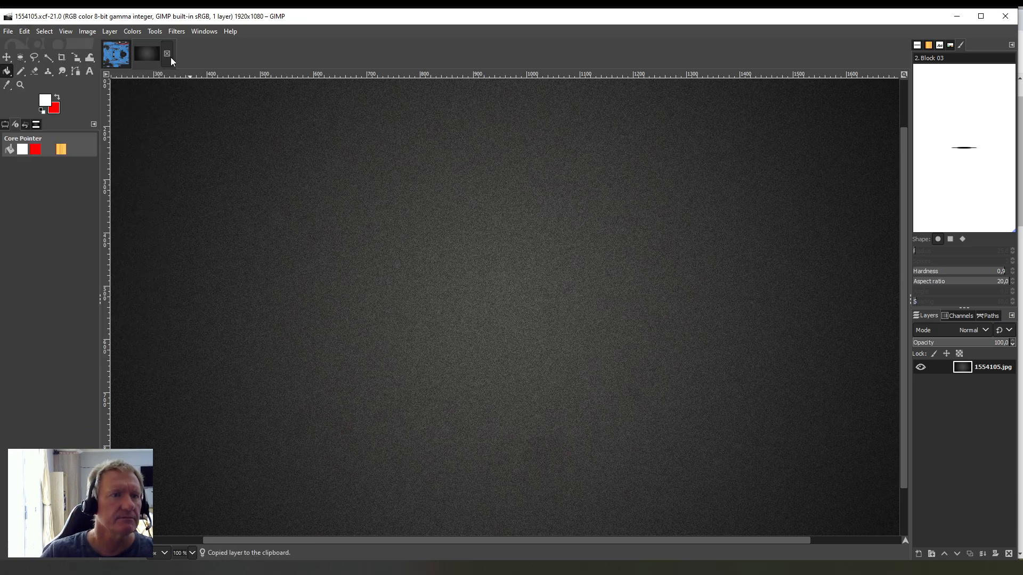
# - Paste the copied black texture into the Ferrari 296 GT3 template above the Base layer and check its coverage
pyautogui.click(122, 54)
pyautogui.click(24, 32)
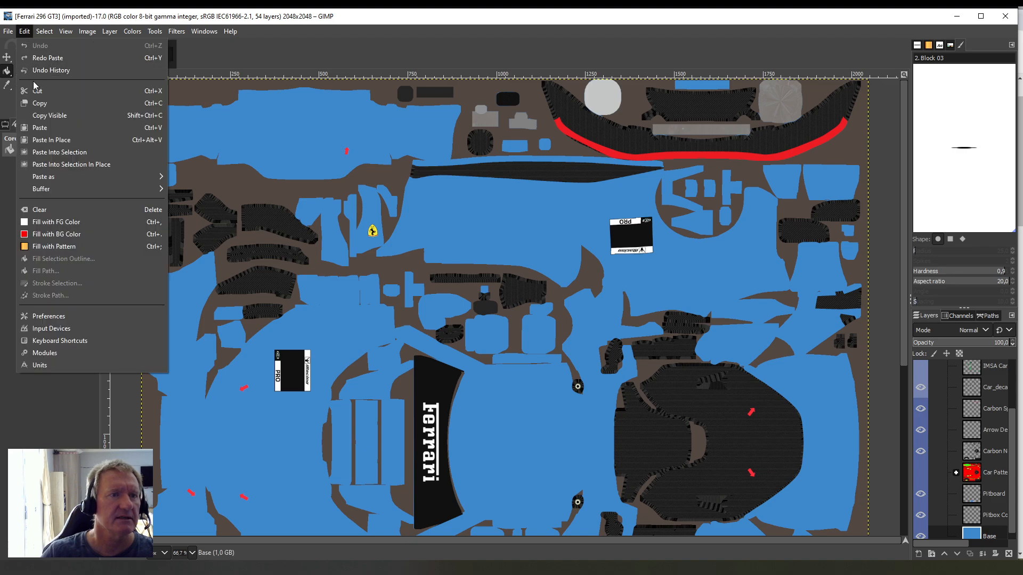
pyautogui.click(42, 129)
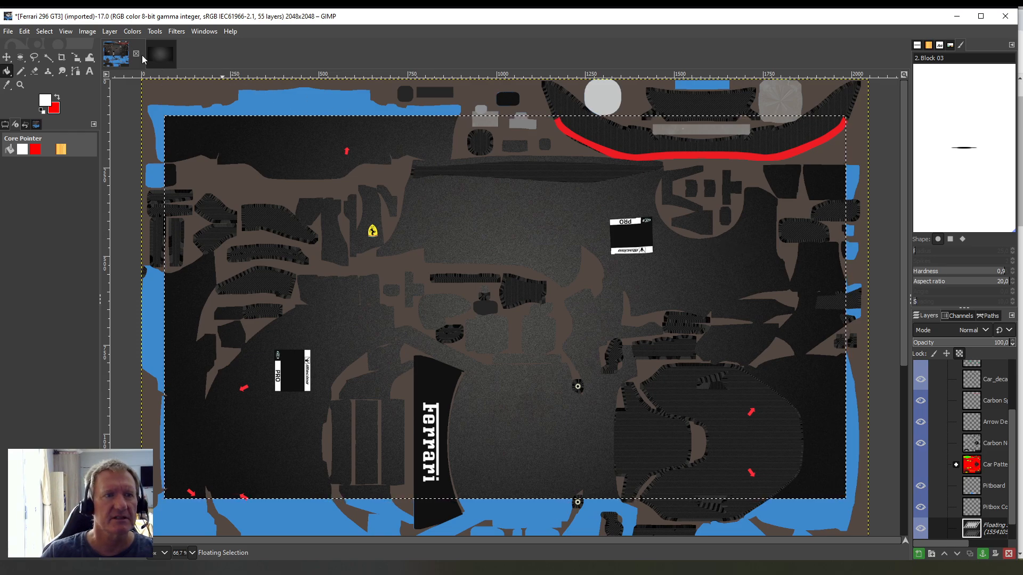
pyautogui.scroll(-5, 575, 207)
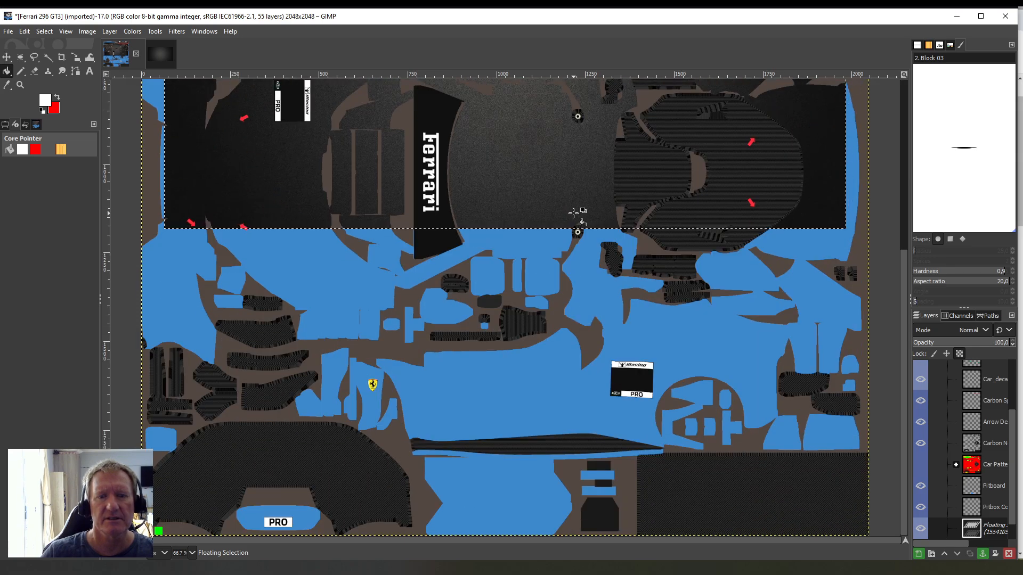
pyautogui.scroll(5, 576, 211)
pyautogui.scroll(-5, 574, 213)
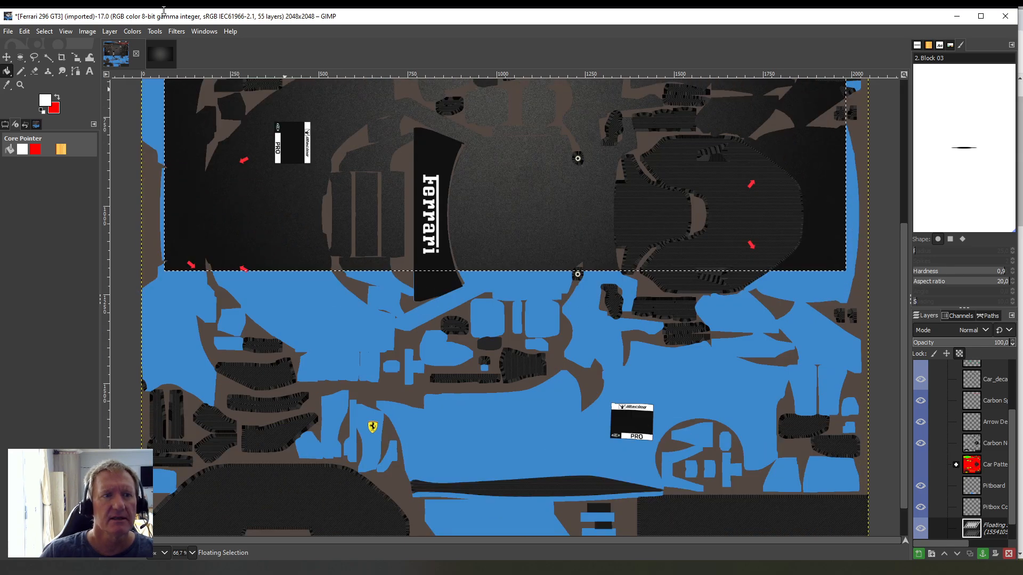
pyautogui.click(165, 60)
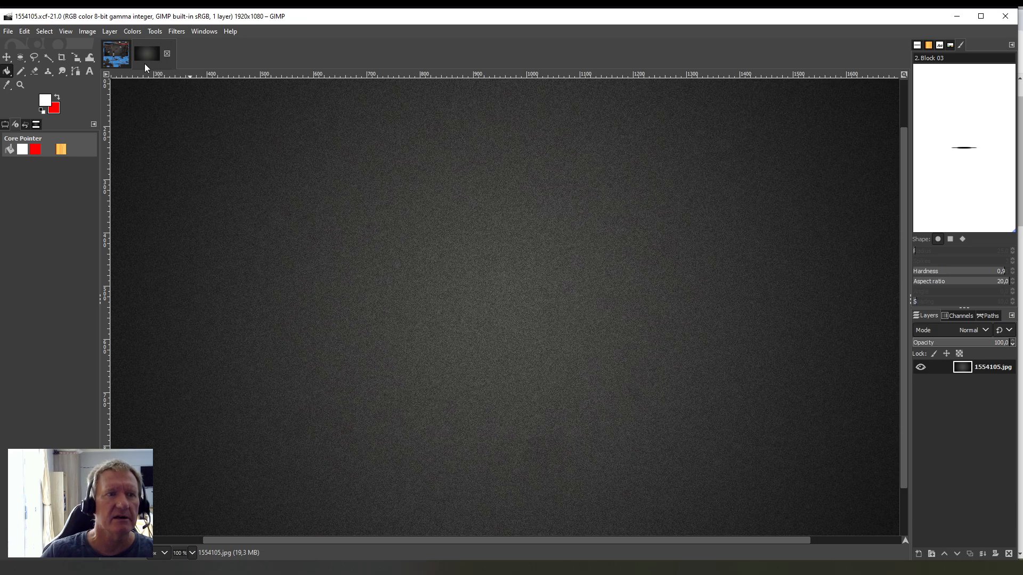
pyautogui.click(123, 55)
pyautogui.scroll(4, 510, 258)
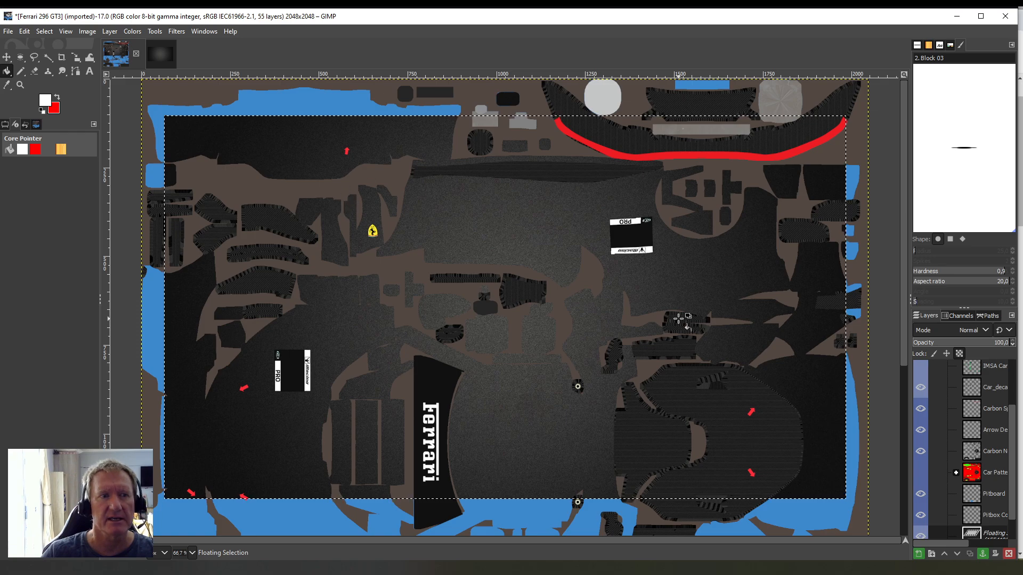
# - Rotate the pasted floating black texture 90° clockwise over the car template
pyautogui.click(109, 31)
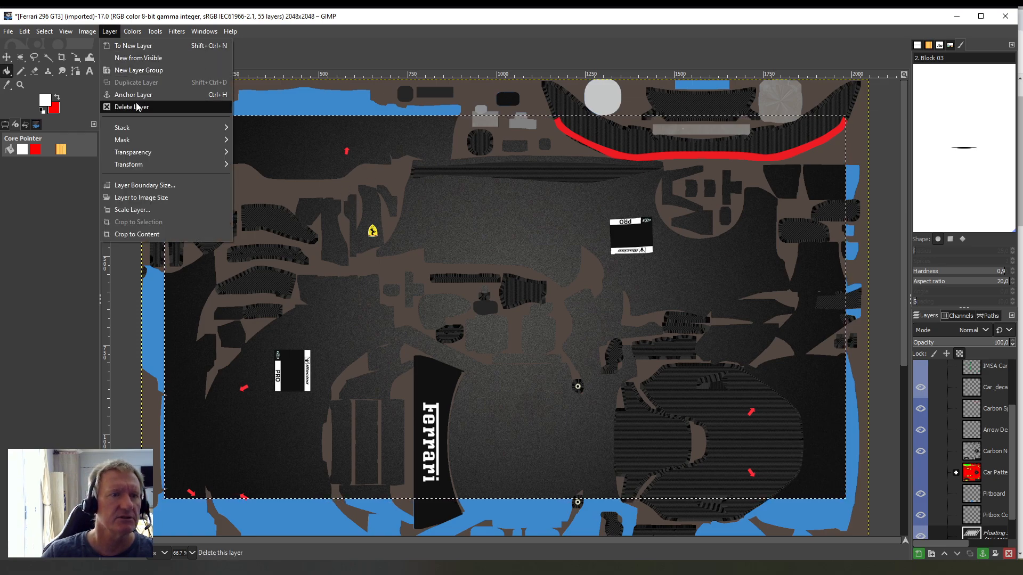
pyautogui.moveTo(145, 164)
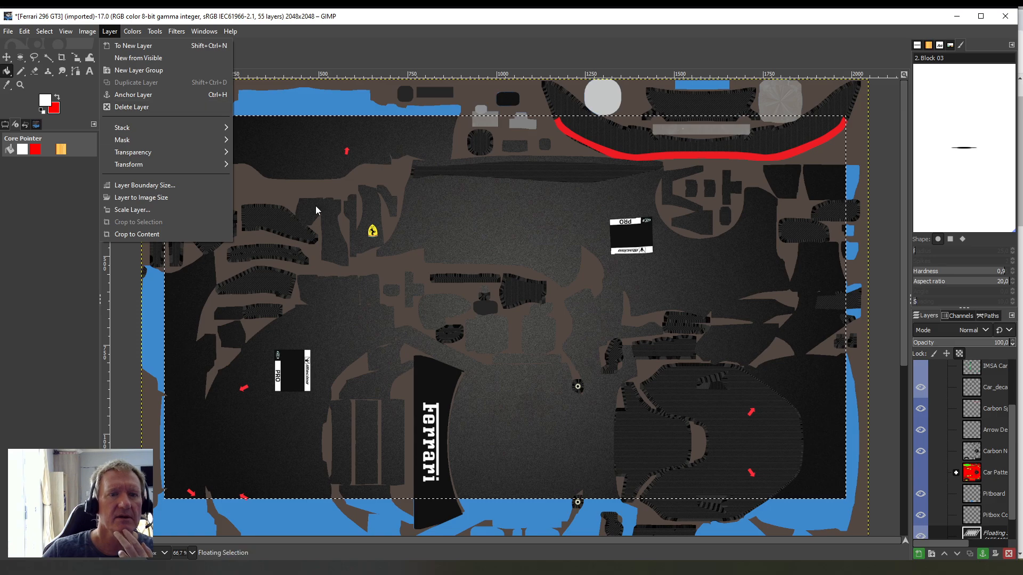
pyautogui.click(1013, 528)
pyautogui.scroll(-2, 1001, 511)
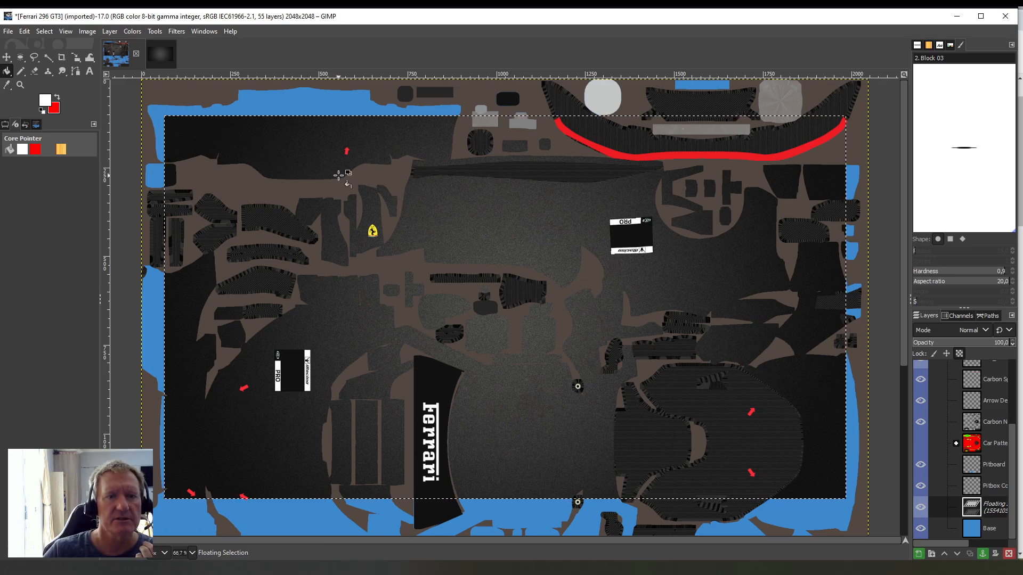
pyautogui.click(109, 31)
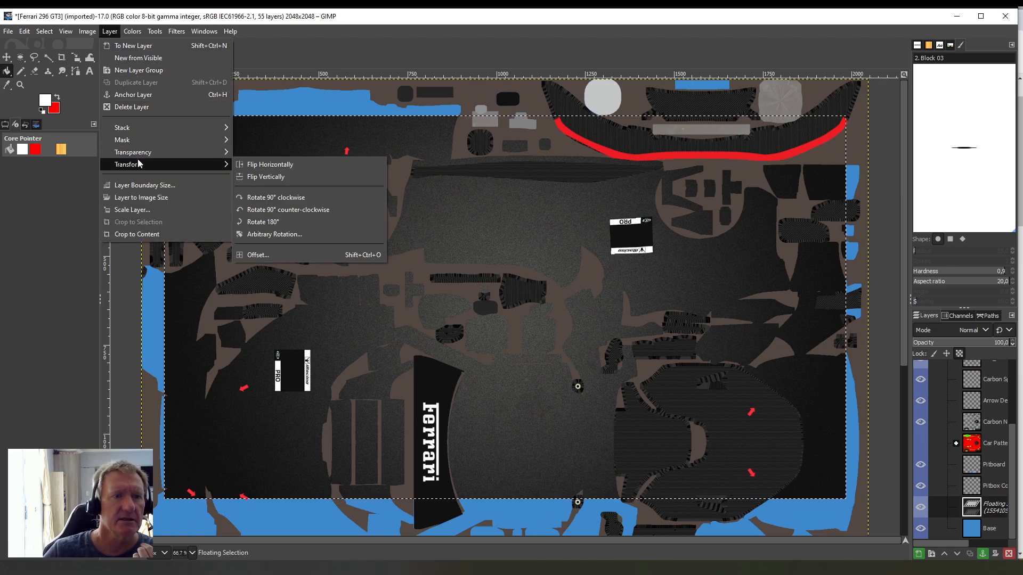
pyautogui.click(257, 197)
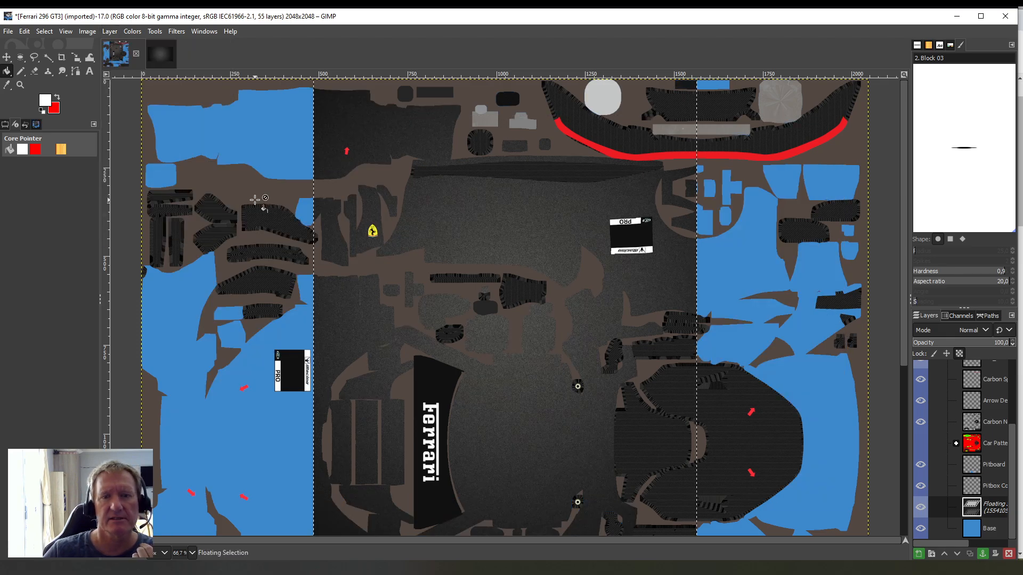
pyautogui.scroll(-5, 375, 258)
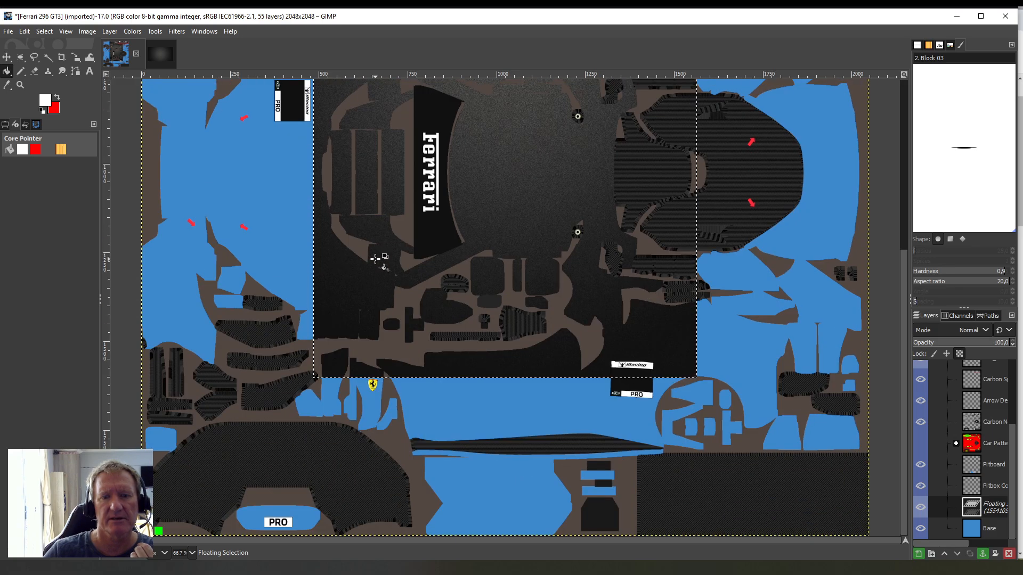
pyautogui.scroll(5, 375, 259)
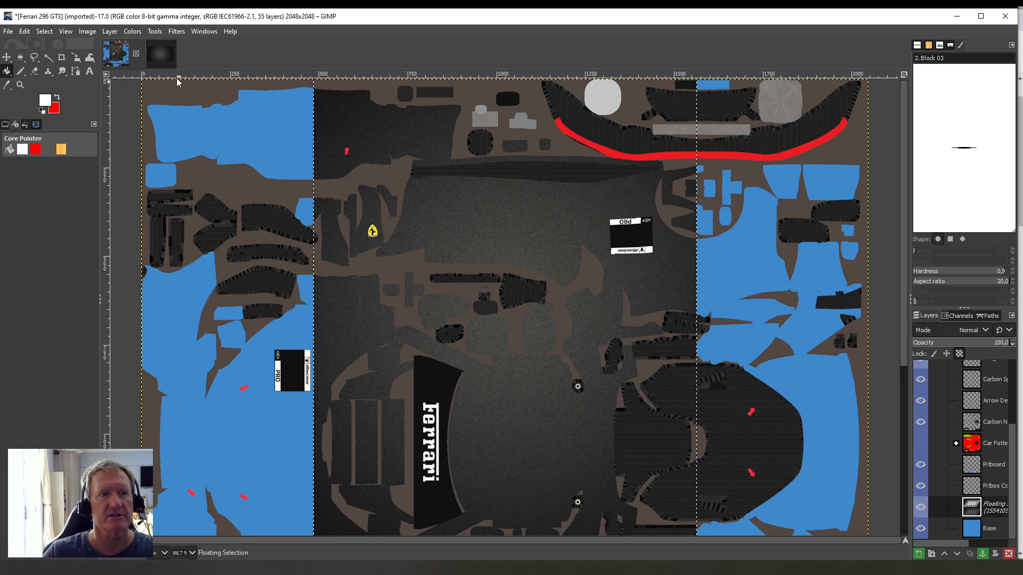
# - Scale the floating black texture proportionally to about 2044 × 3634 px so it spans the template's full width
pyautogui.click(113, 32)
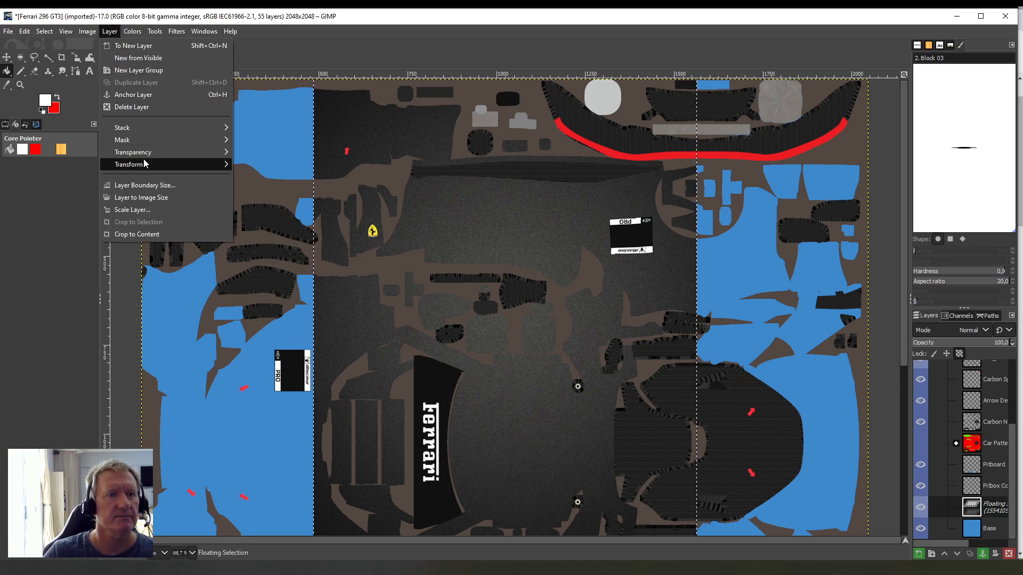
pyautogui.moveTo(148, 155)
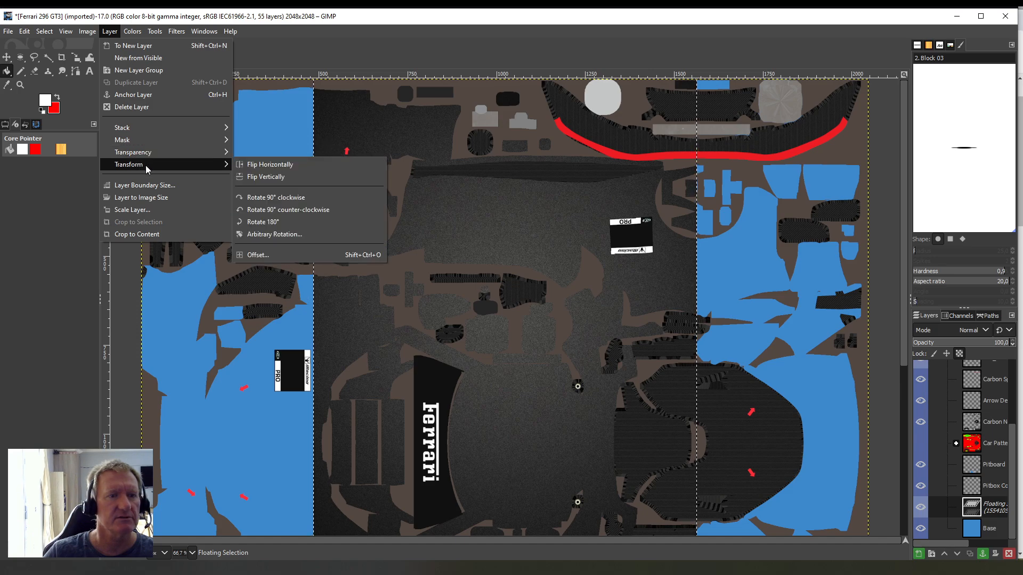
pyautogui.moveTo(159, 32)
pyautogui.moveTo(224, 70)
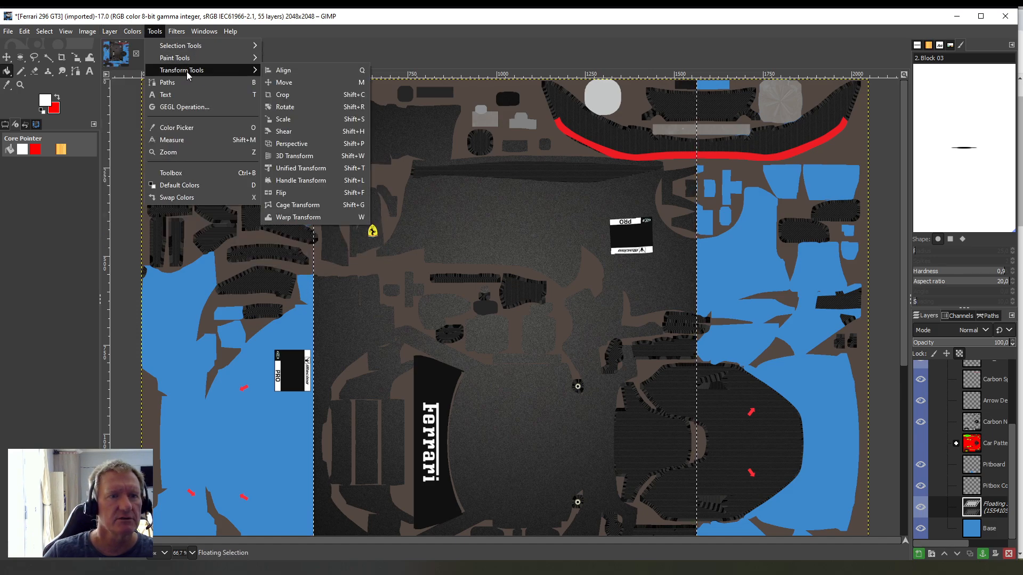
pyautogui.click(294, 119)
pyautogui.click(315, 301)
pyautogui.moveTo(314, 301); pyautogui.dragTo(142, 318)
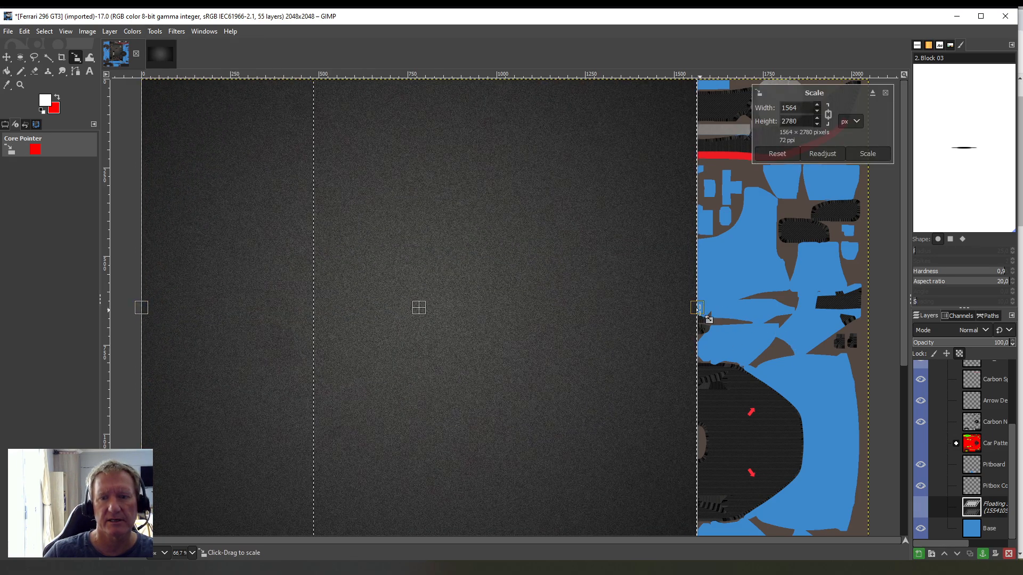
pyautogui.moveTo(702, 309); pyautogui.dragTo(884, 340)
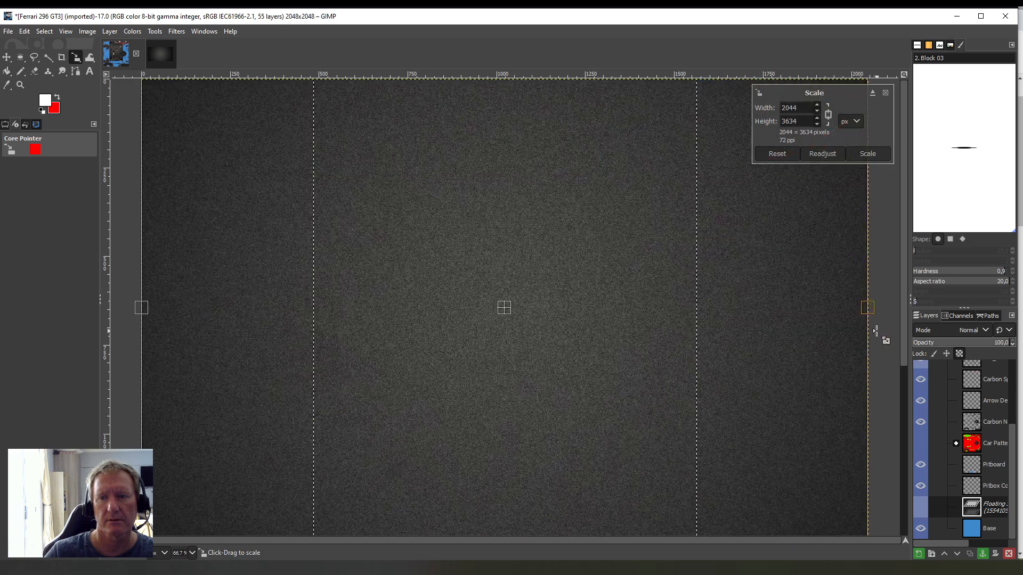
pyautogui.click(7, 71)
# - Anchor the scaled black texture onto the Base layer and check its coverage over the whole template
pyautogui.scroll(-5, 405, 268)
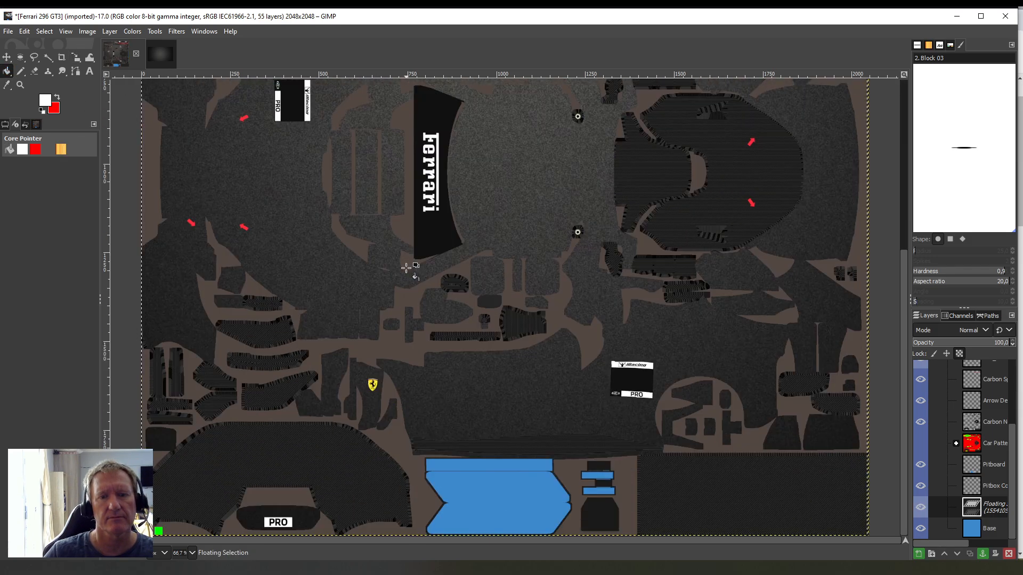
pyautogui.scroll(5, 406, 268)
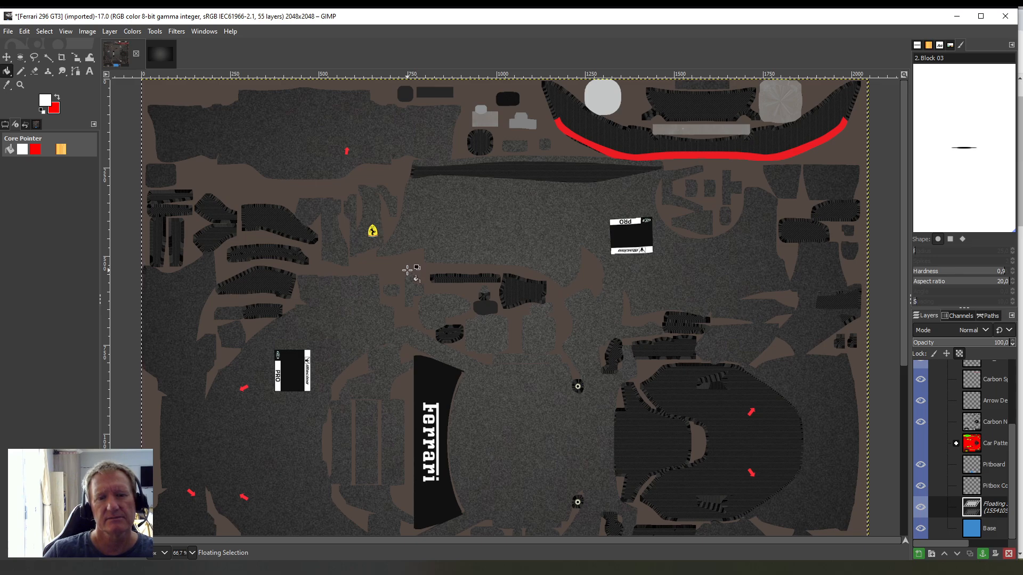
pyautogui.scroll(-5, 406, 271)
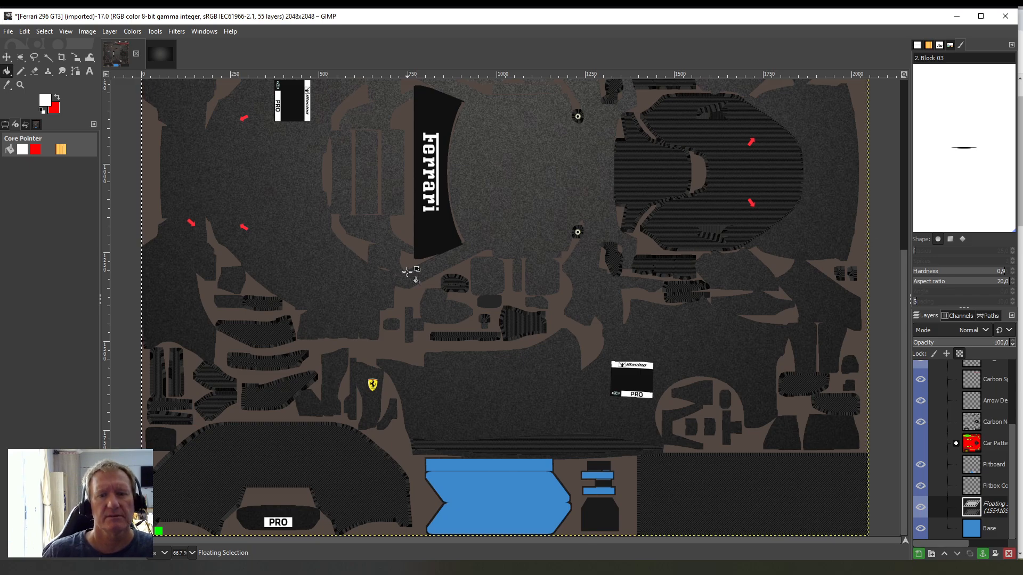
pyautogui.scroll(5, 586, 277)
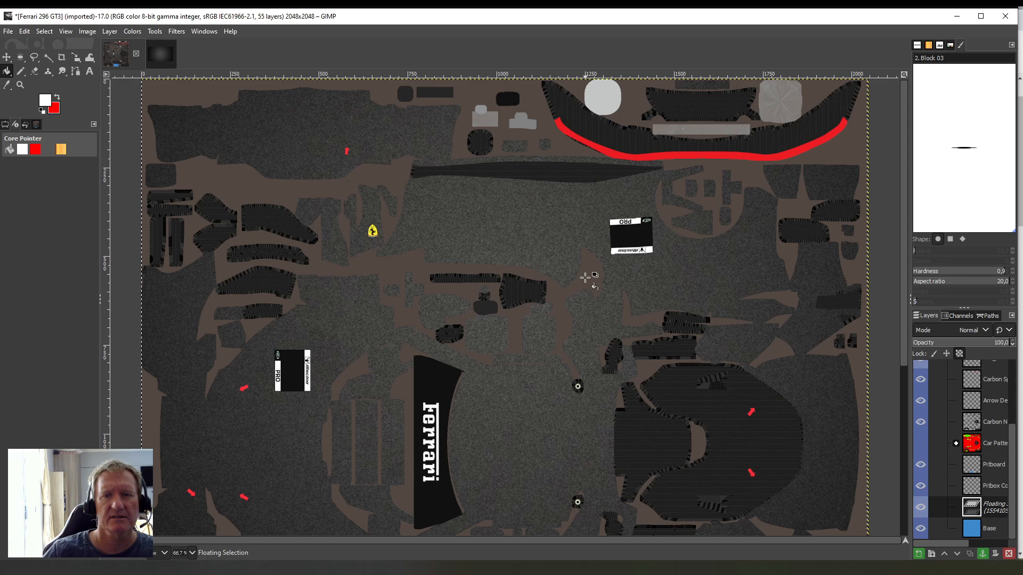
pyautogui.scroll(-5, 585, 277)
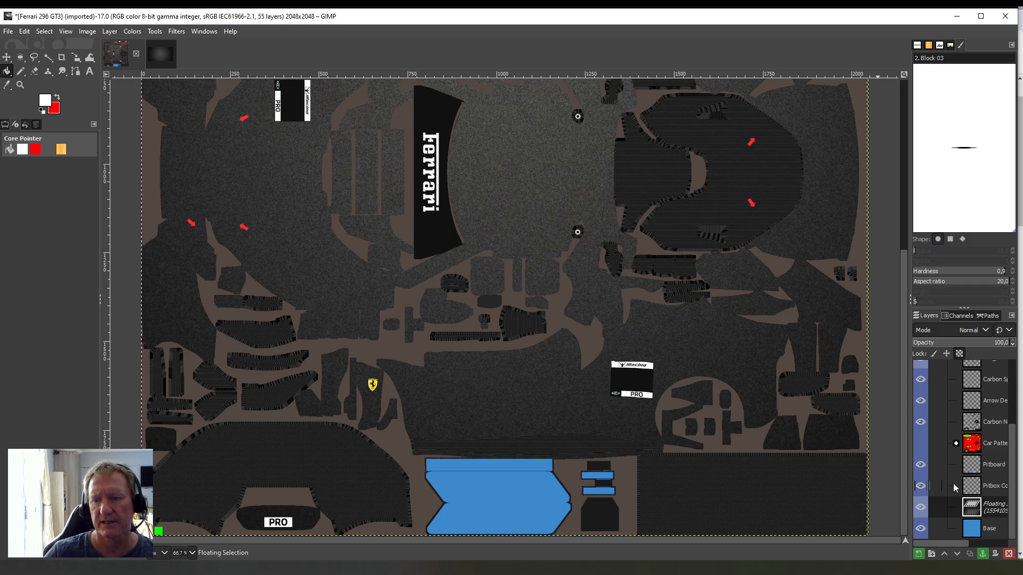
pyautogui.rightClick(977, 509)
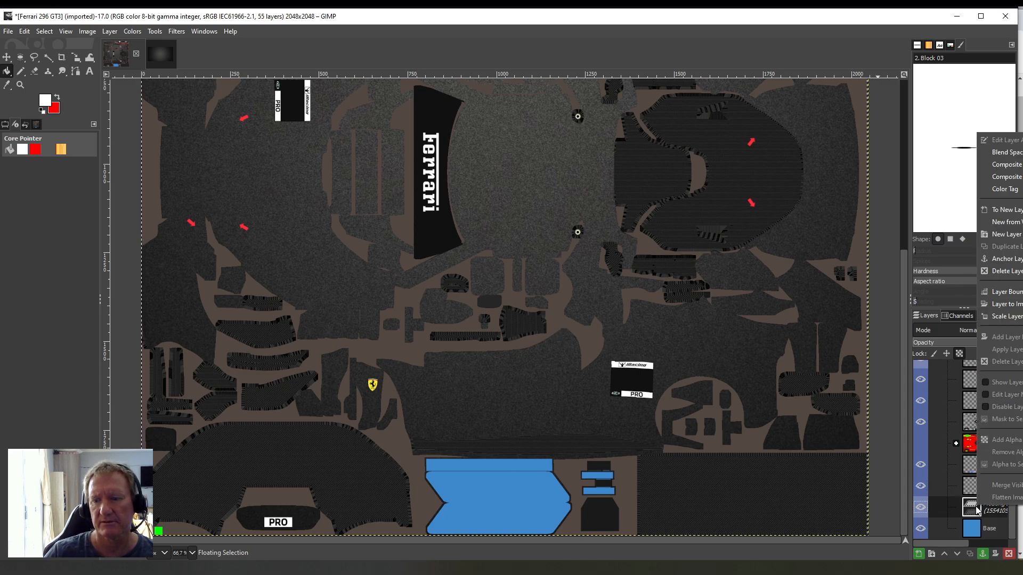
pyautogui.click(1003, 261)
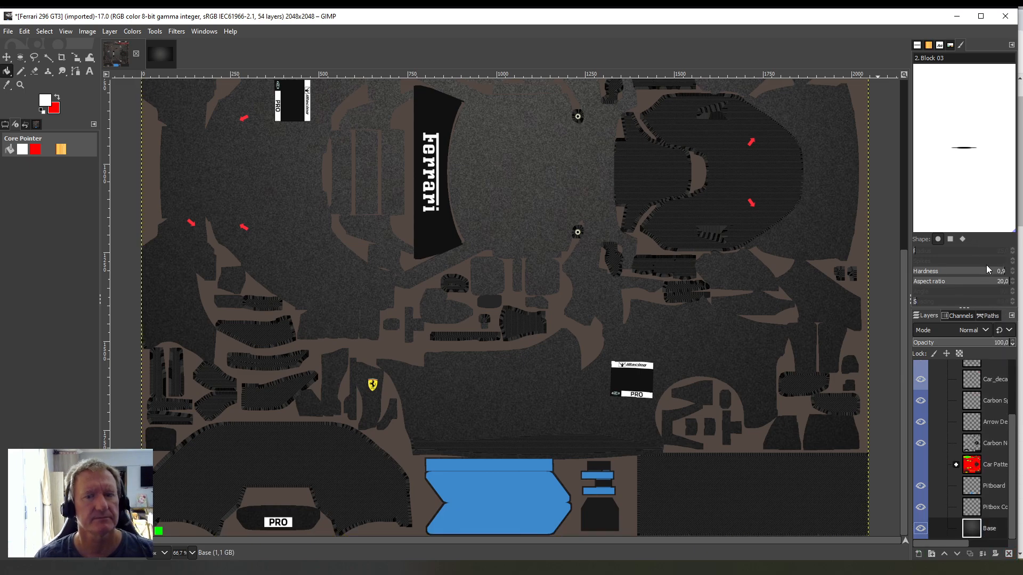
pyautogui.scroll(5, 624, 285)
pyautogui.scroll(-2, 624, 285)
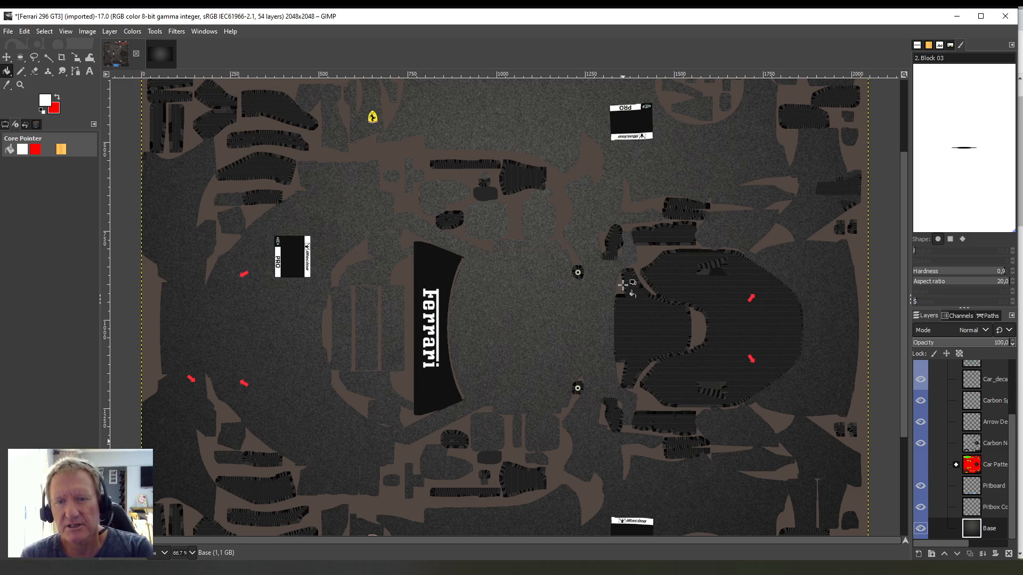
pyautogui.scroll(3, 621, 236)
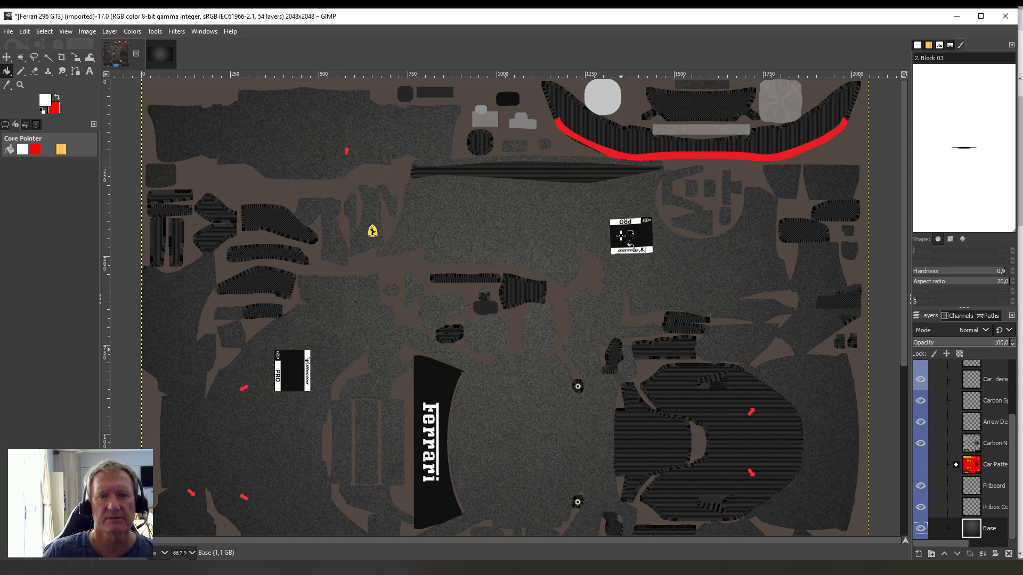
pyautogui.scroll(-3, 621, 236)
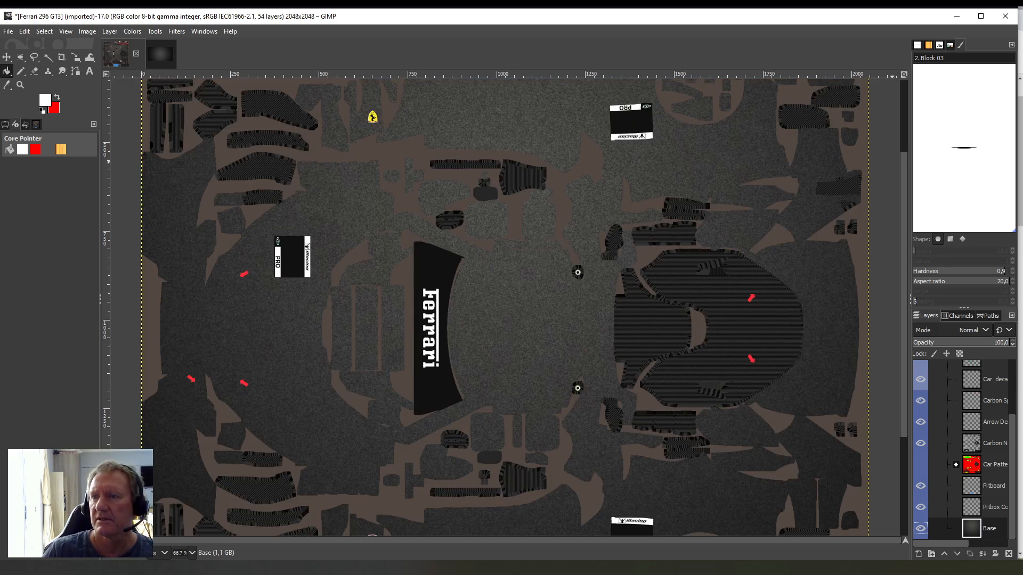
# - Return to the logo.png folder window, go into its colours subfolder and open the 56 image in GIMP
pyautogui.moveTo(1022, 101); pyautogui.dragTo(332, 99)
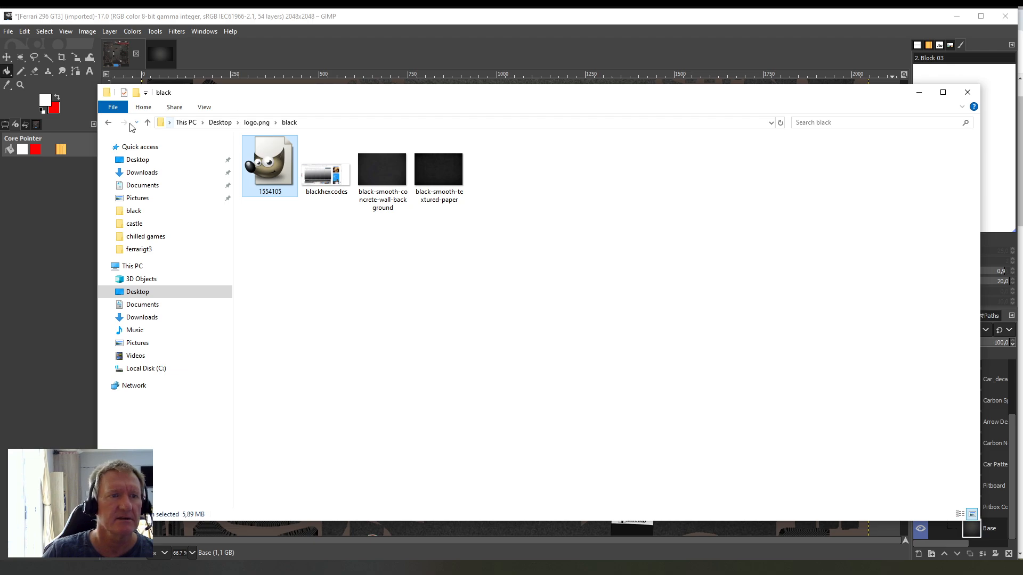
pyautogui.click(109, 122)
pyautogui.scroll(-3, 736, 364)
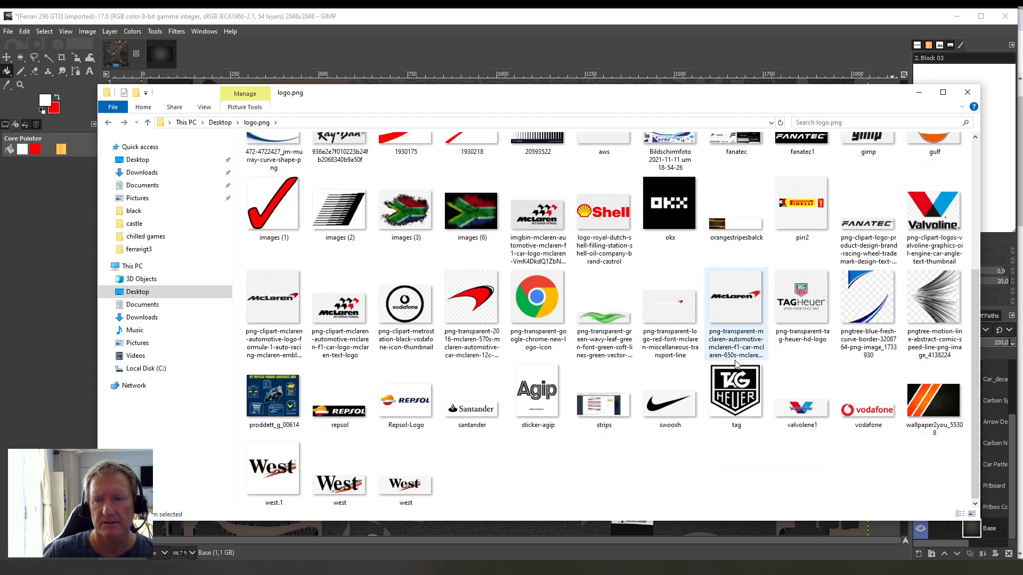
pyautogui.scroll(3, 736, 364)
pyautogui.scroll(-3, 737, 364)
pyautogui.scroll(3, 737, 364)
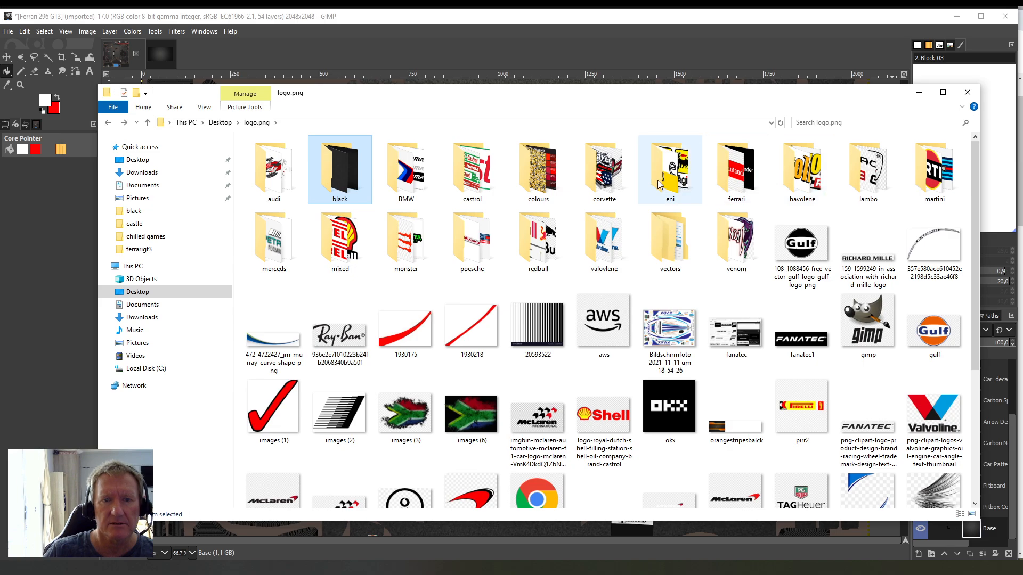
pyautogui.doubleClick(536, 180)
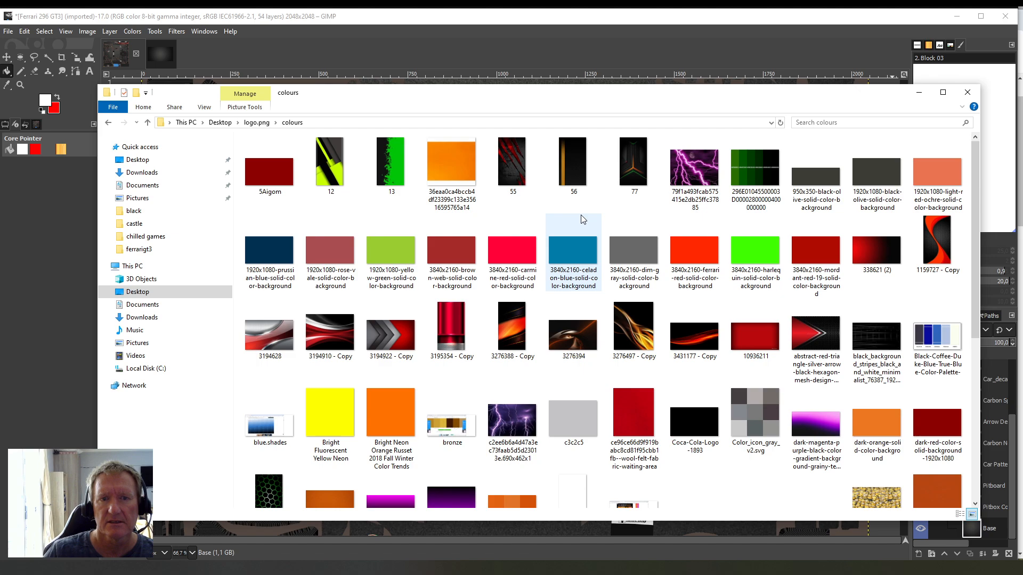
pyautogui.doubleClick(567, 162)
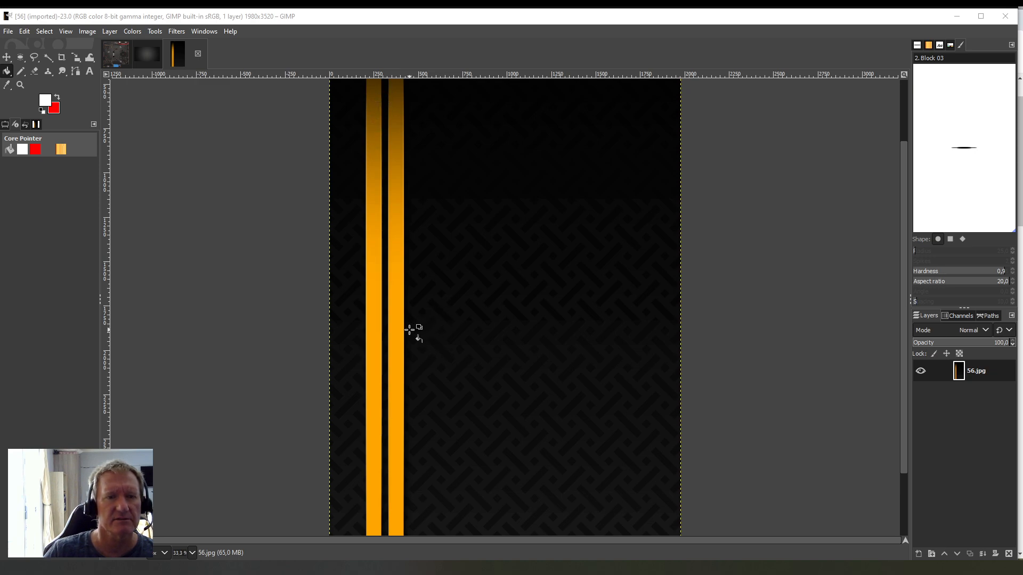
# - Crop the 56 image to the two orange stripes, about 216 × 2580 px, and copy the result
pyautogui.click(61, 57)
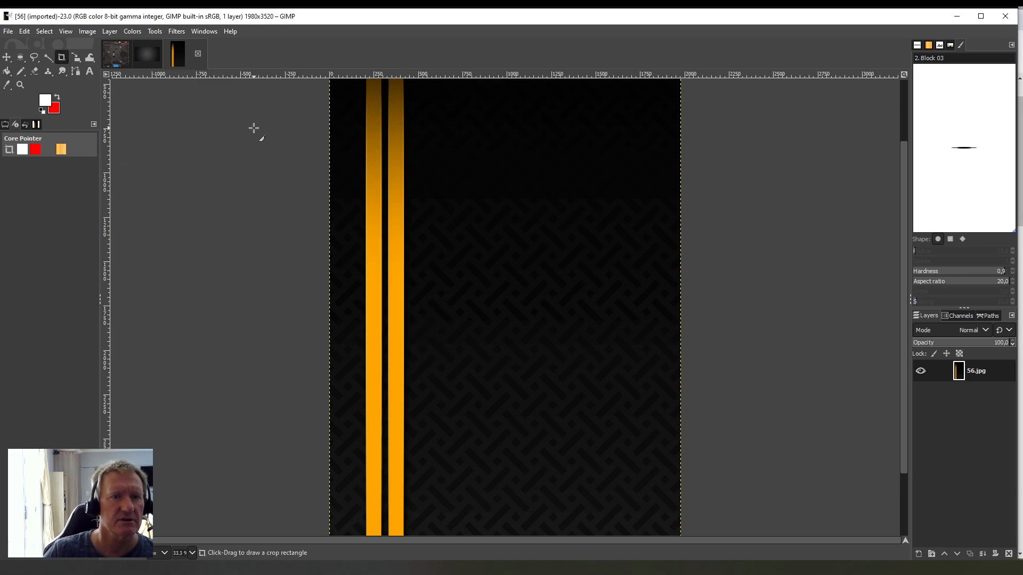
pyautogui.moveTo(366, 79); pyautogui.dragTo(404, 536)
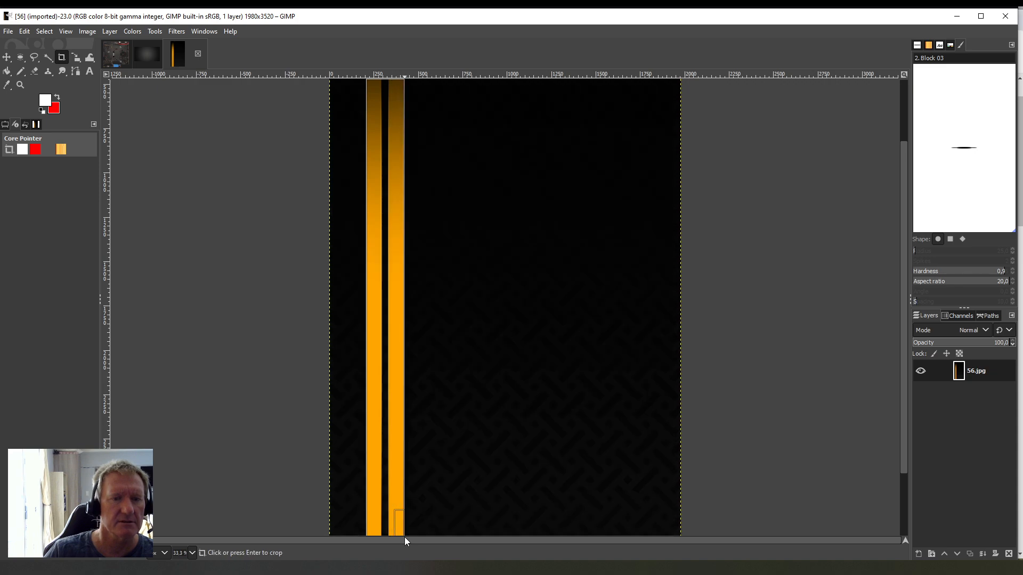
pyautogui.click(382, 300)
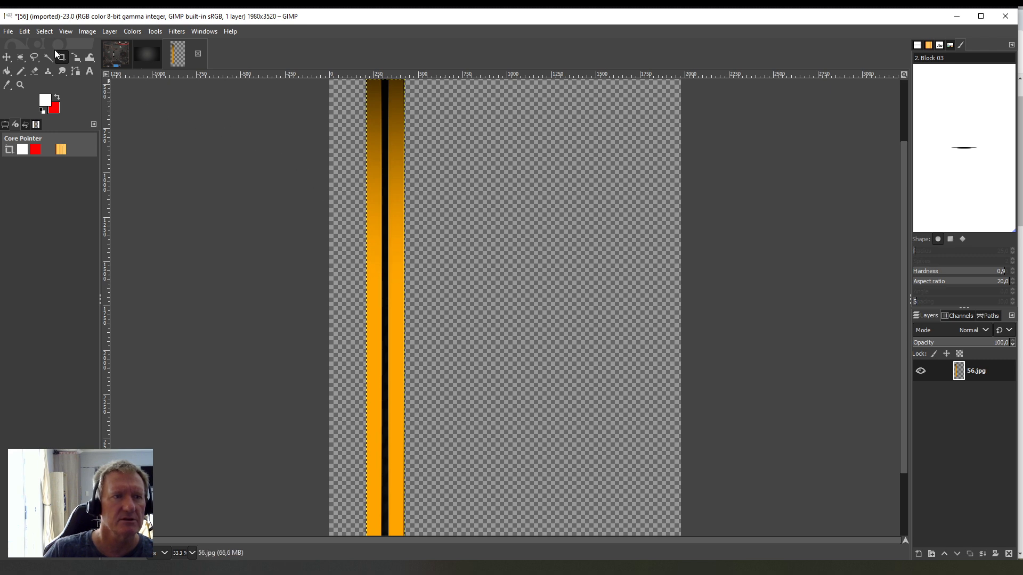
pyautogui.click(25, 31)
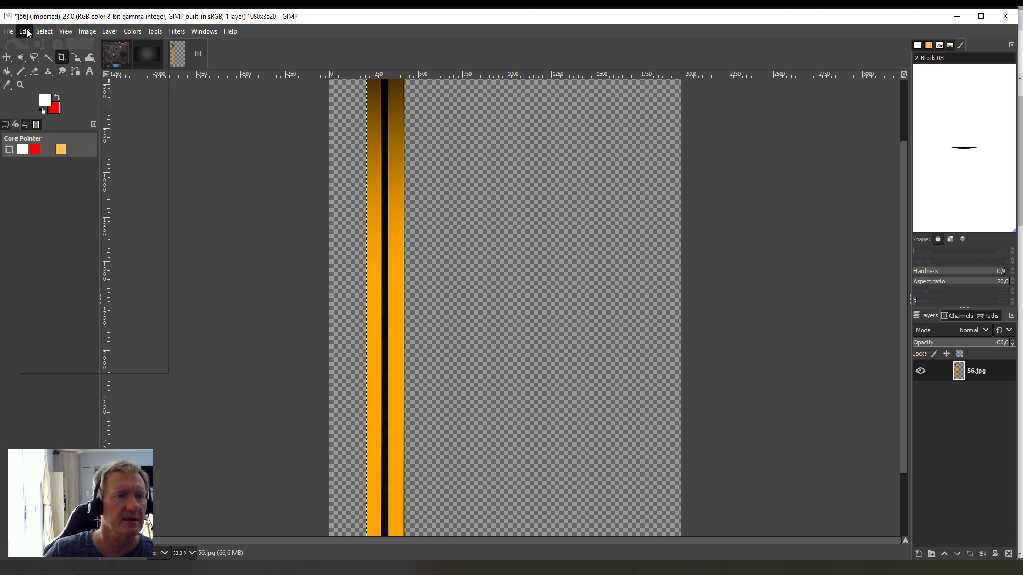
pyautogui.click(63, 104)
# - Paste the copied orange stripes into the Ferrari 296 GT3 template and rotate them 90° clockwise
pyautogui.click(118, 57)
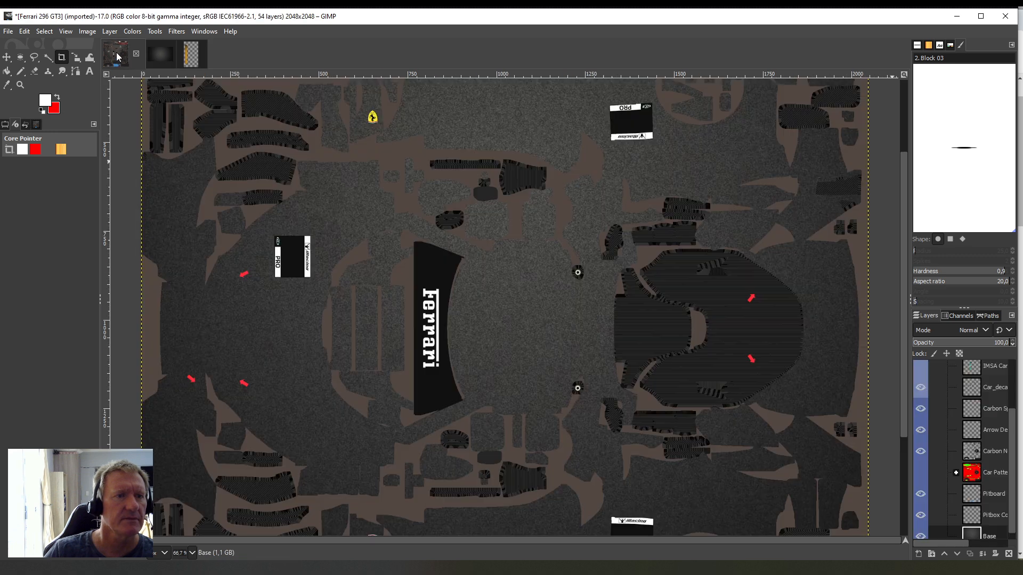
pyautogui.click(25, 32)
pyautogui.click(43, 124)
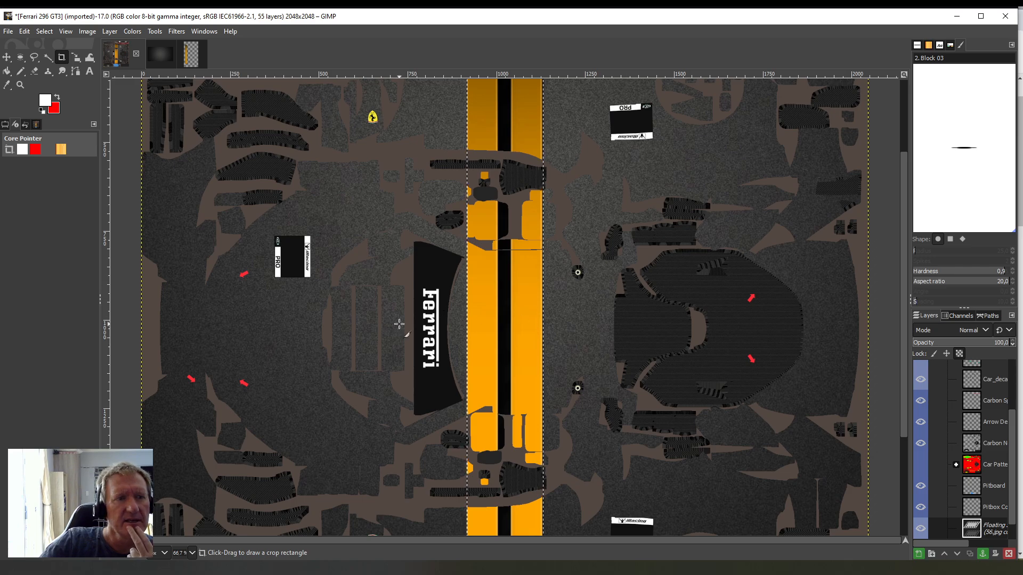
pyautogui.click(110, 32)
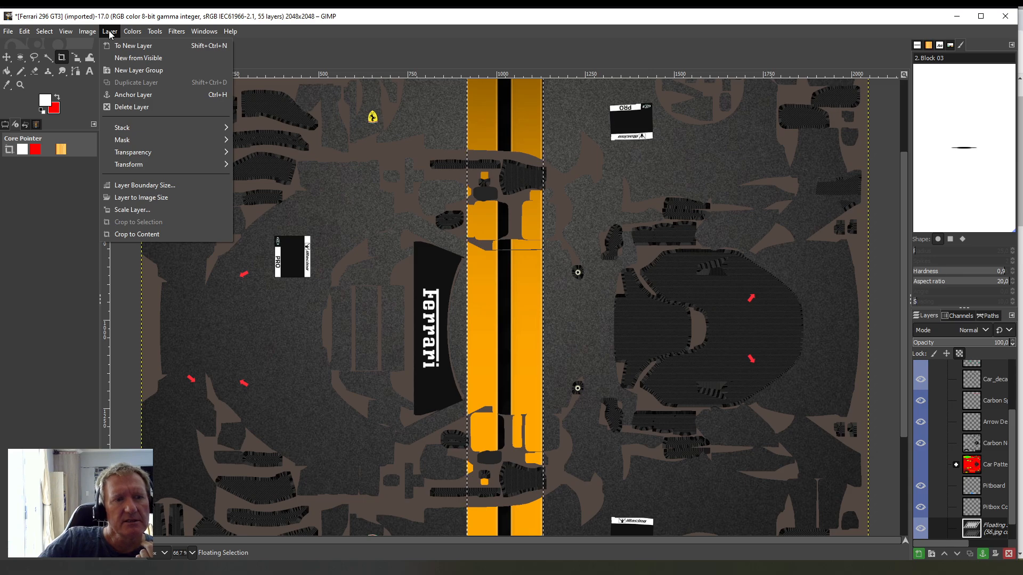
pyautogui.moveTo(130, 156)
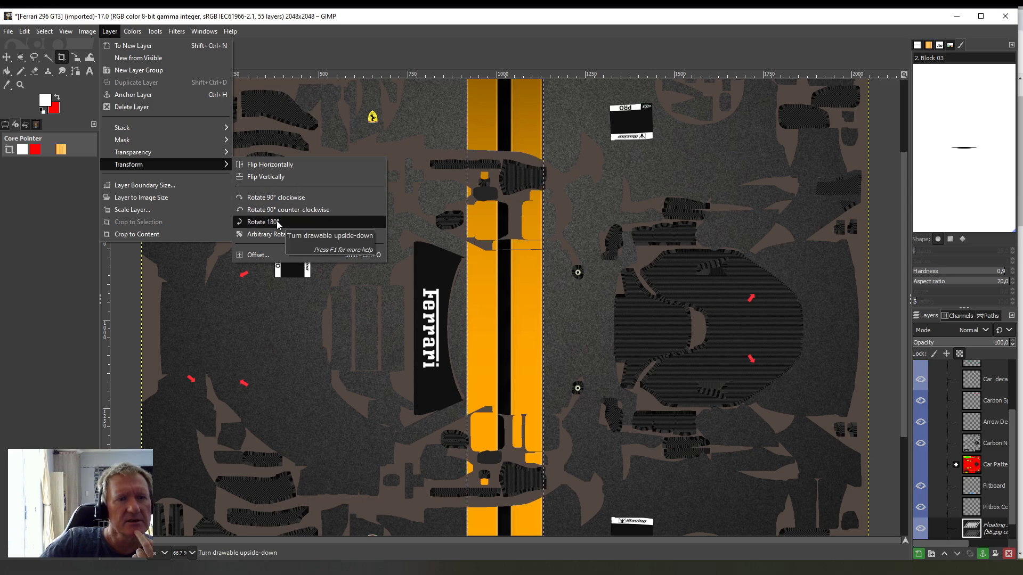
pyautogui.click(277, 198)
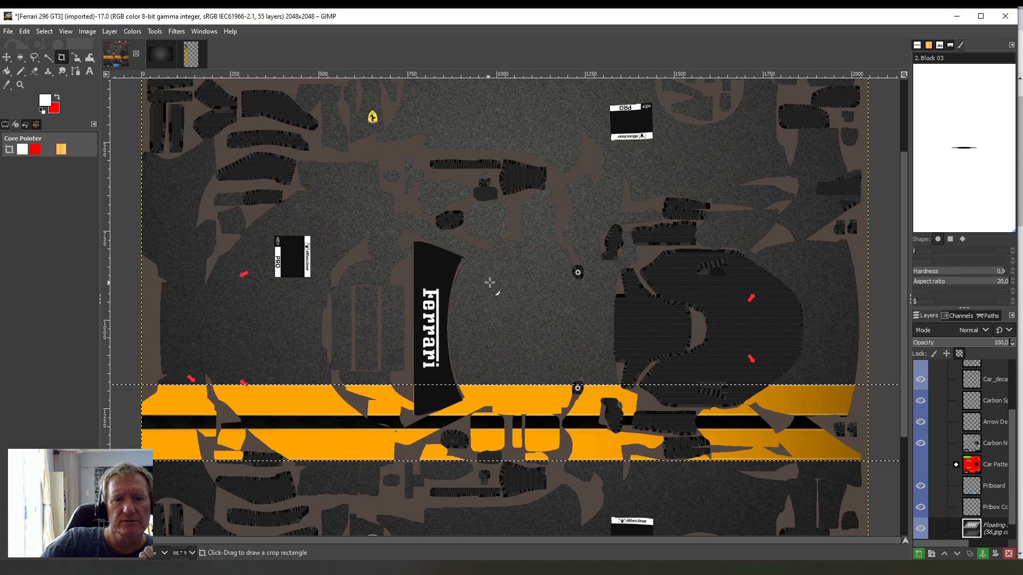
# - Scale the pasted orange stripes to about 2001 × 168 px and move them onto the car's centre line
pyautogui.click(155, 31)
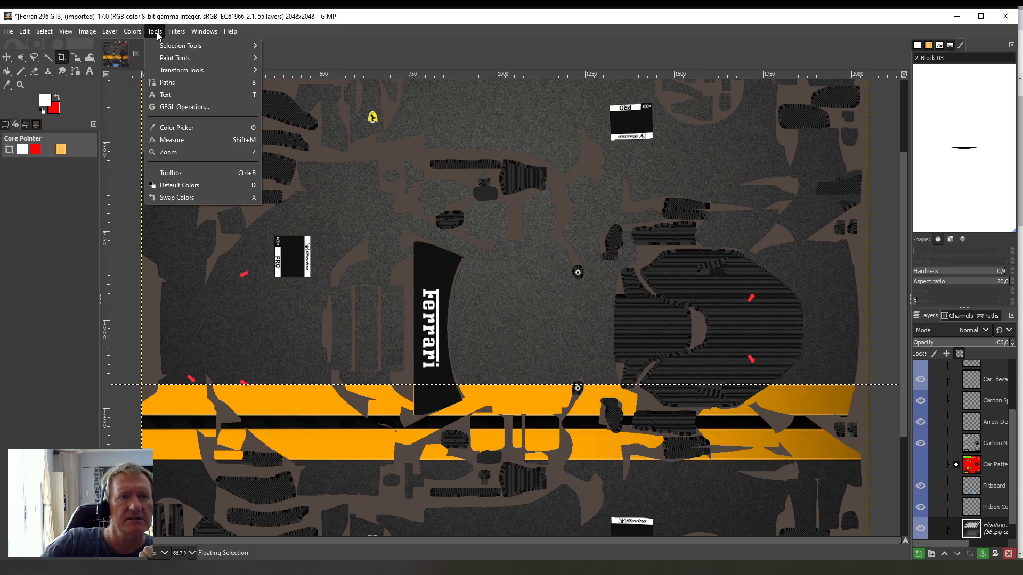
pyautogui.moveTo(178, 70)
pyautogui.click(303, 119)
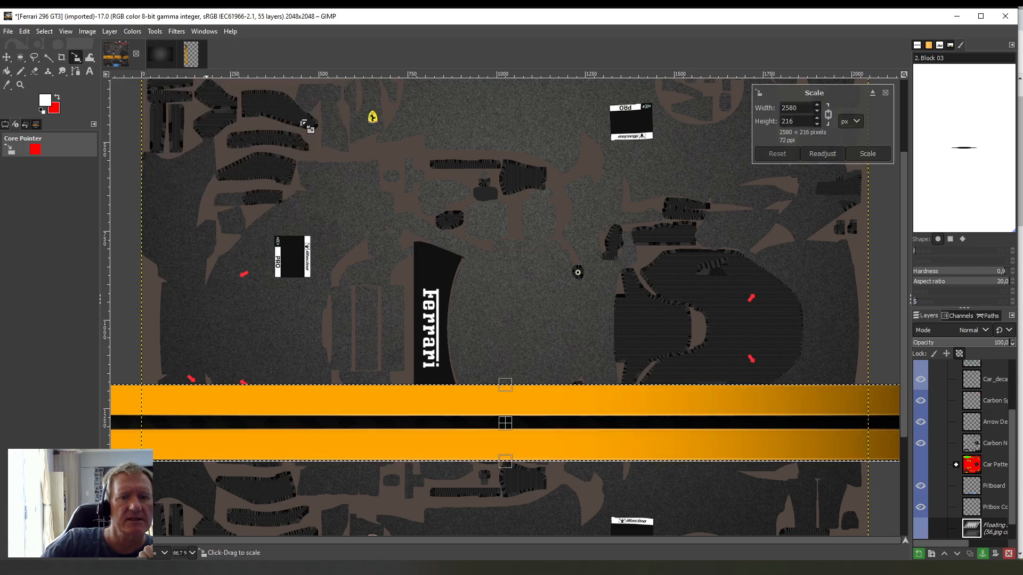
pyautogui.moveTo(505, 464); pyautogui.dragTo(506, 443)
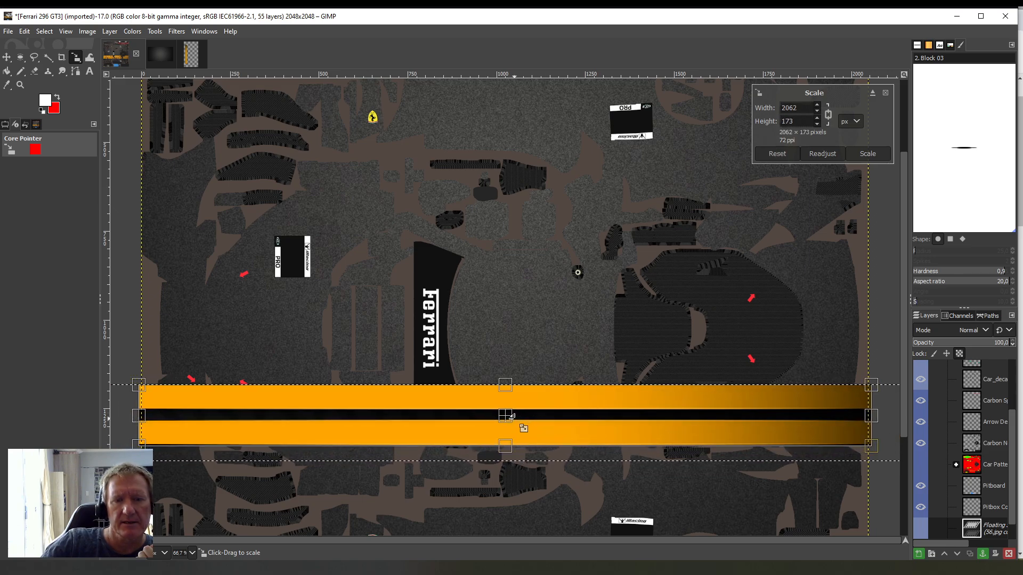
pyautogui.moveTo(518, 423); pyautogui.dragTo(521, 336)
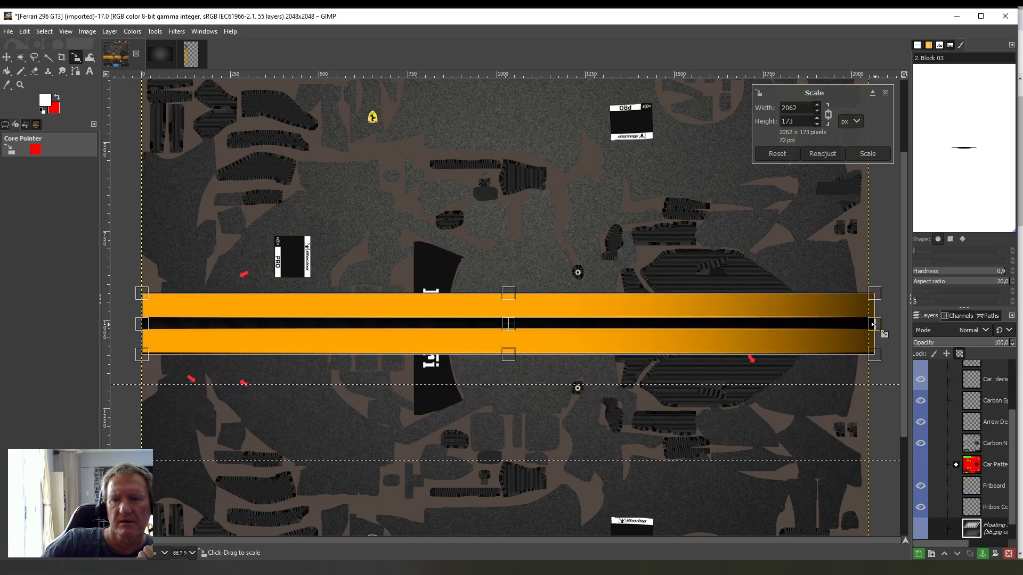
pyautogui.moveTo(874, 324); pyautogui.dragTo(862, 325)
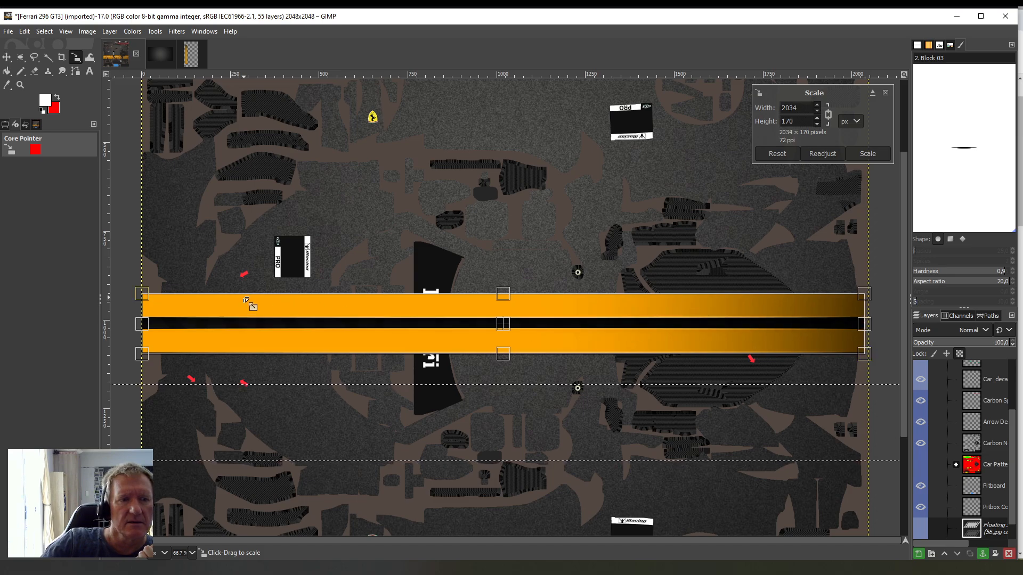
pyautogui.moveTo(140, 323); pyautogui.dragTo(151, 321)
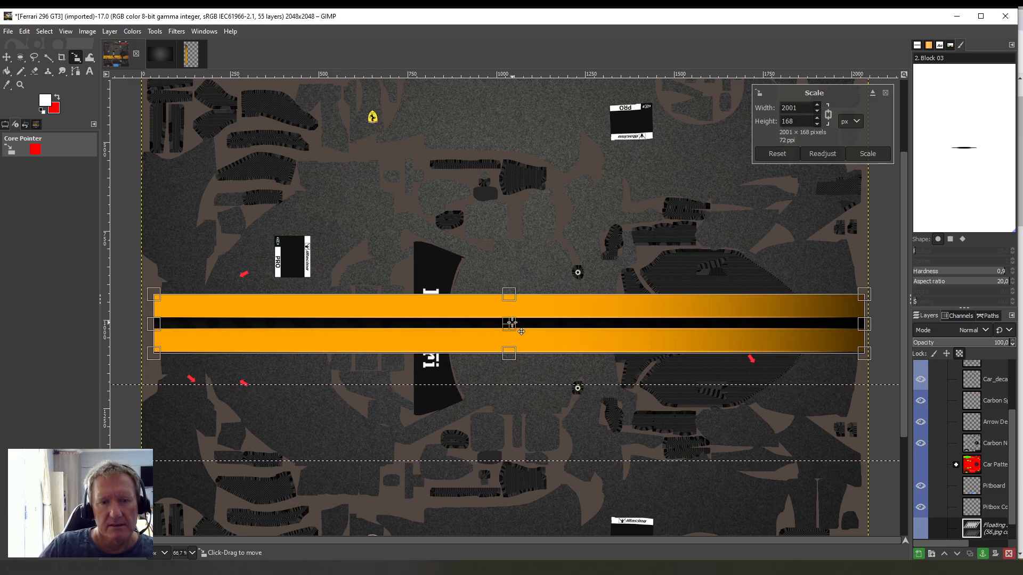
# - Fine-tune the stripes' position so they sit centred on the car, and anchor them onto the Base layer
pyautogui.moveTo(511, 322); pyautogui.dragTo(512, 325)
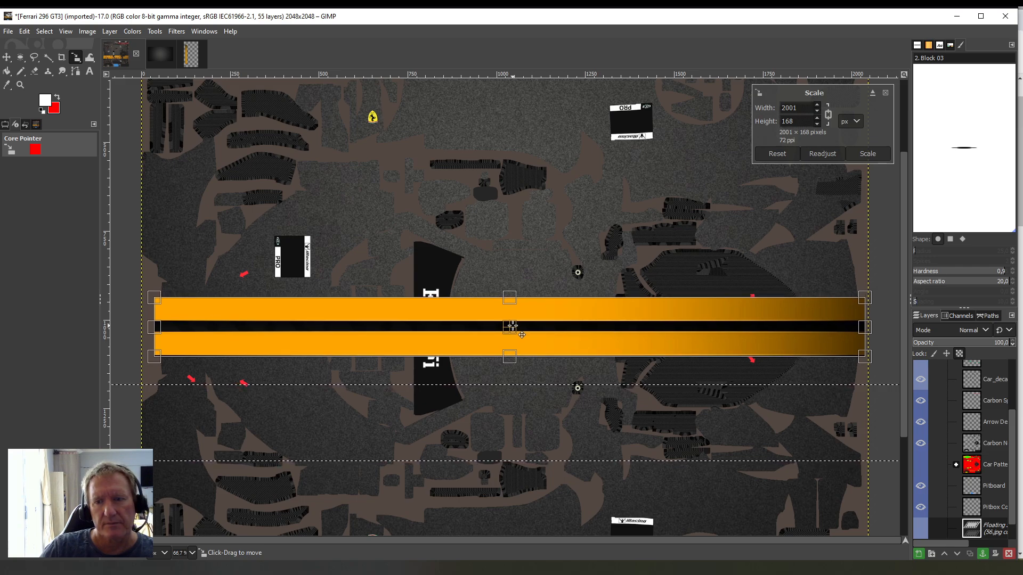
pyautogui.moveTo(512, 326); pyautogui.dragTo(521, 336)
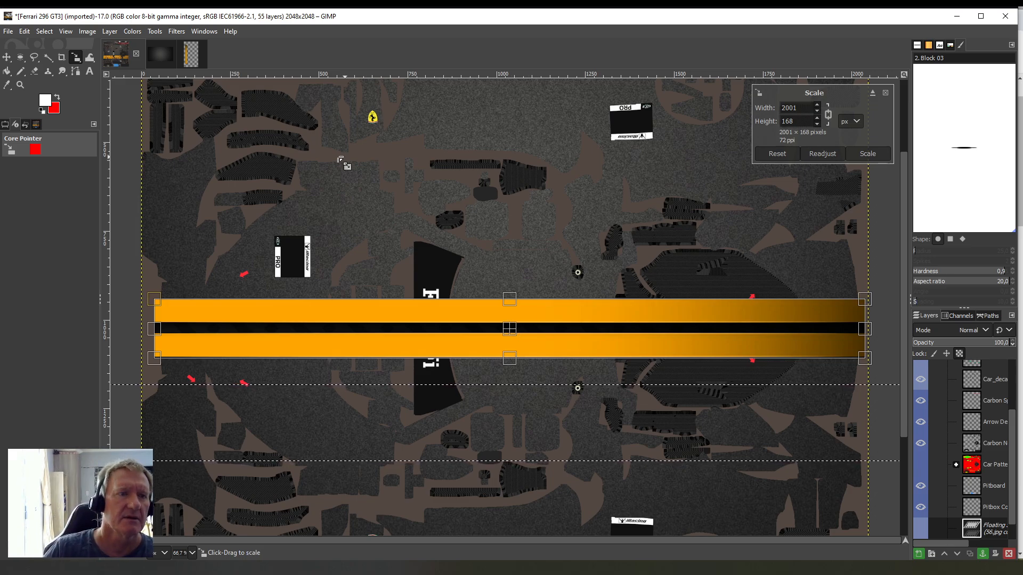
pyautogui.click(6, 71)
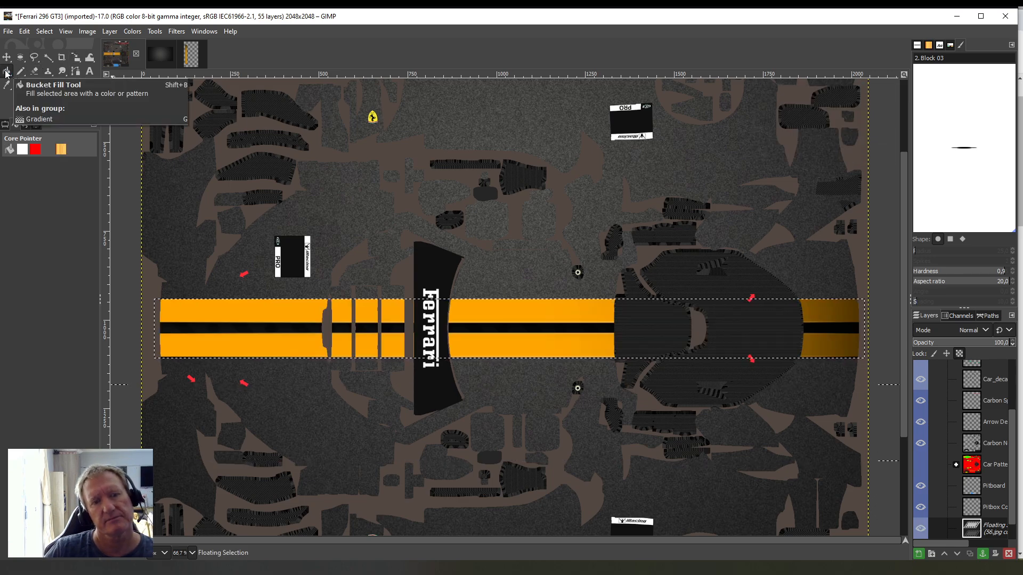
pyautogui.rightClick(980, 530)
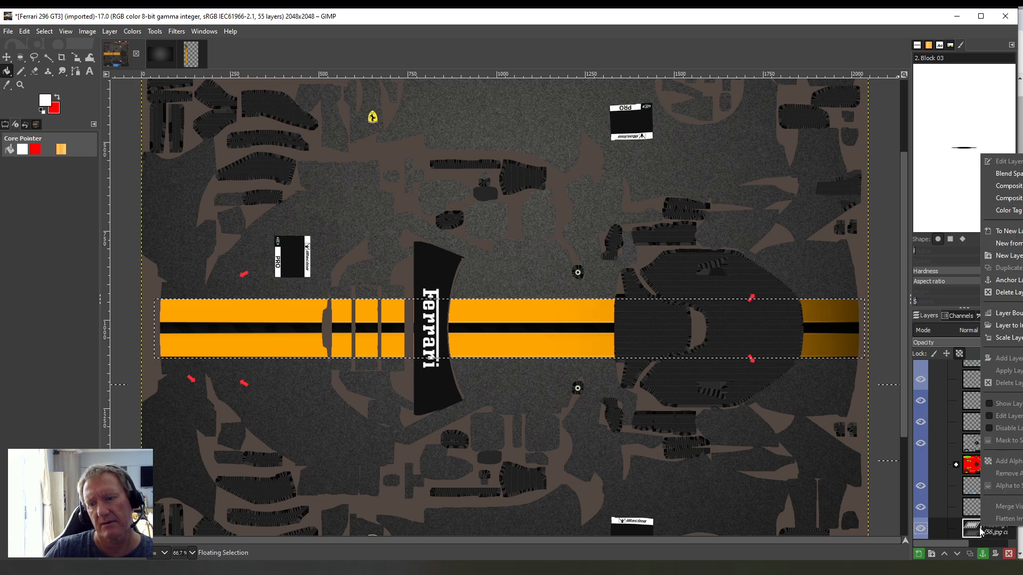
pyautogui.click(1006, 280)
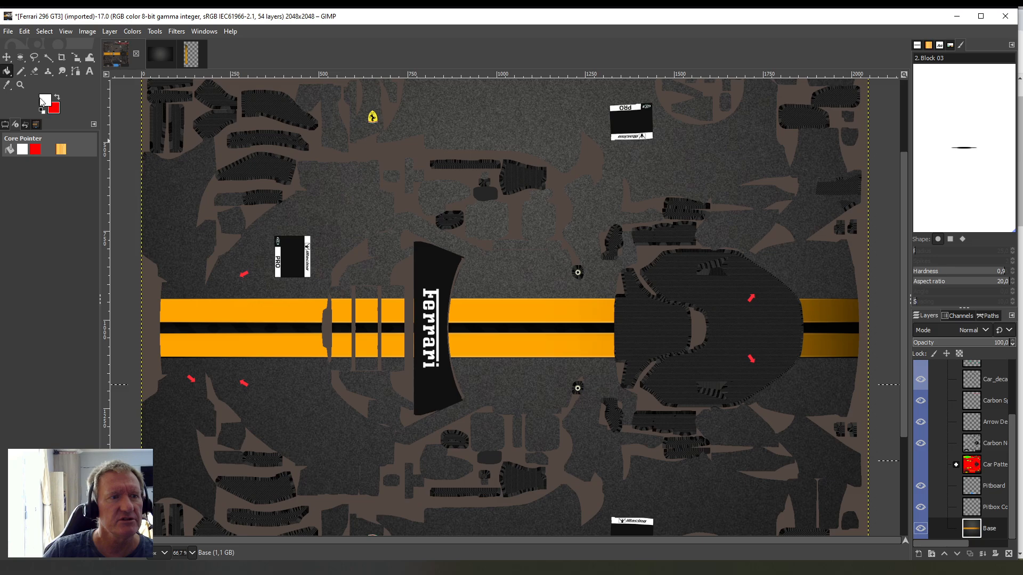
# - Pick the dark grey from the textured base beside the stripes and bucket-fill the black gap between them with it
pyautogui.click(8, 85)
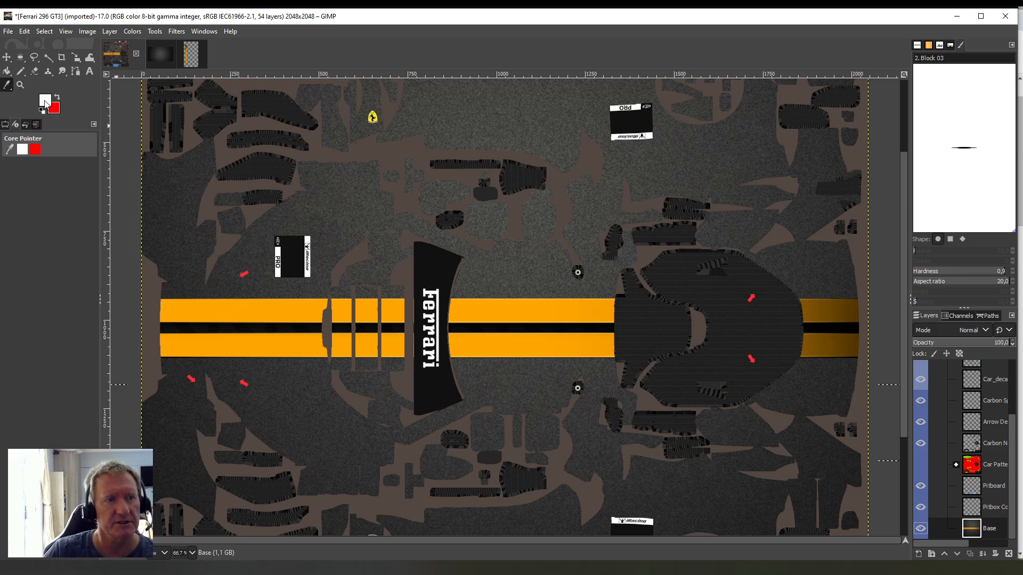
pyautogui.click(514, 362)
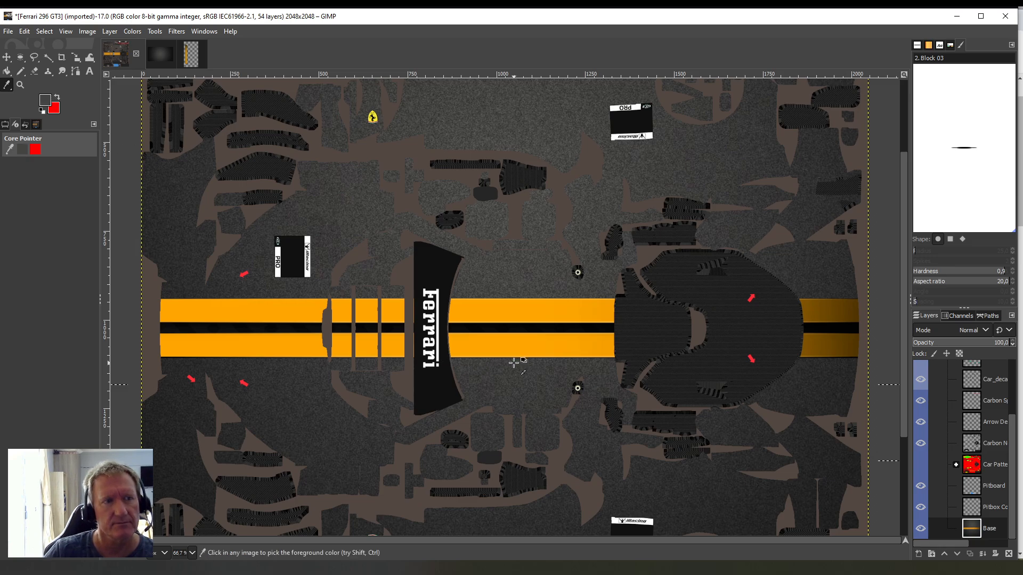
pyautogui.click(10, 73)
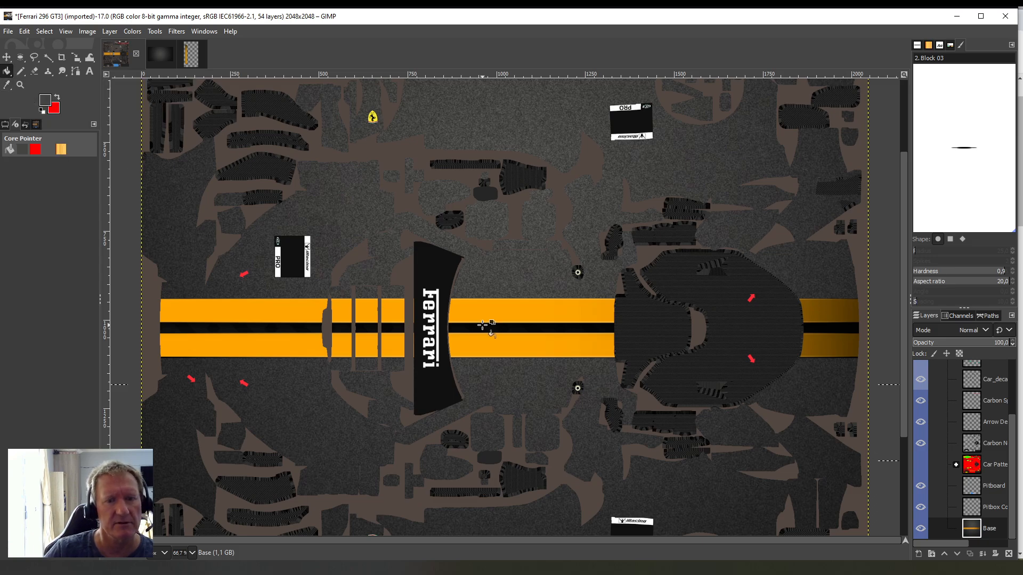
pyautogui.click(552, 330)
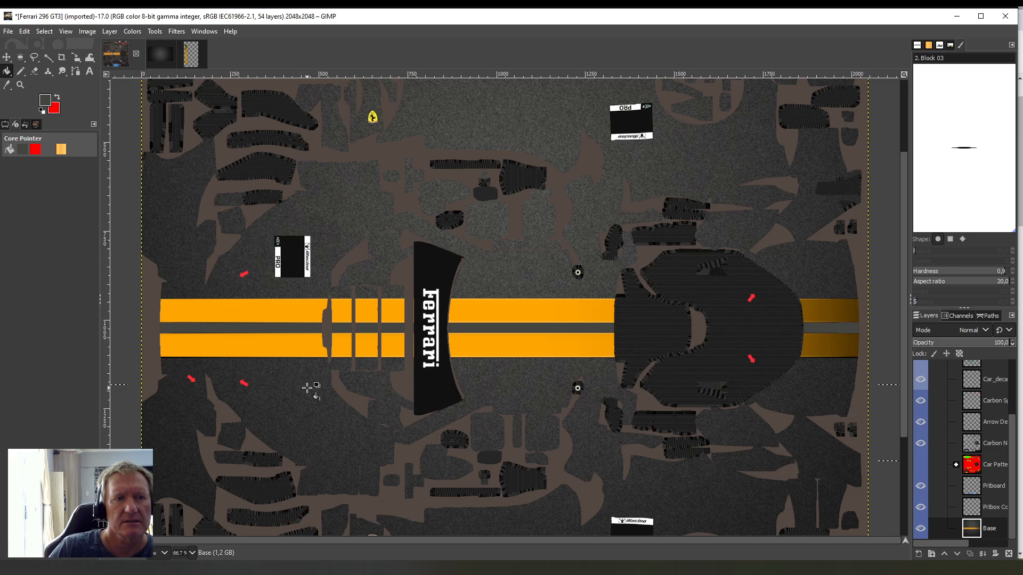
# - Crop the 1554105 texture image to a narrow vertical strip about 28 × 861 px and copy it
pyautogui.click(165, 53)
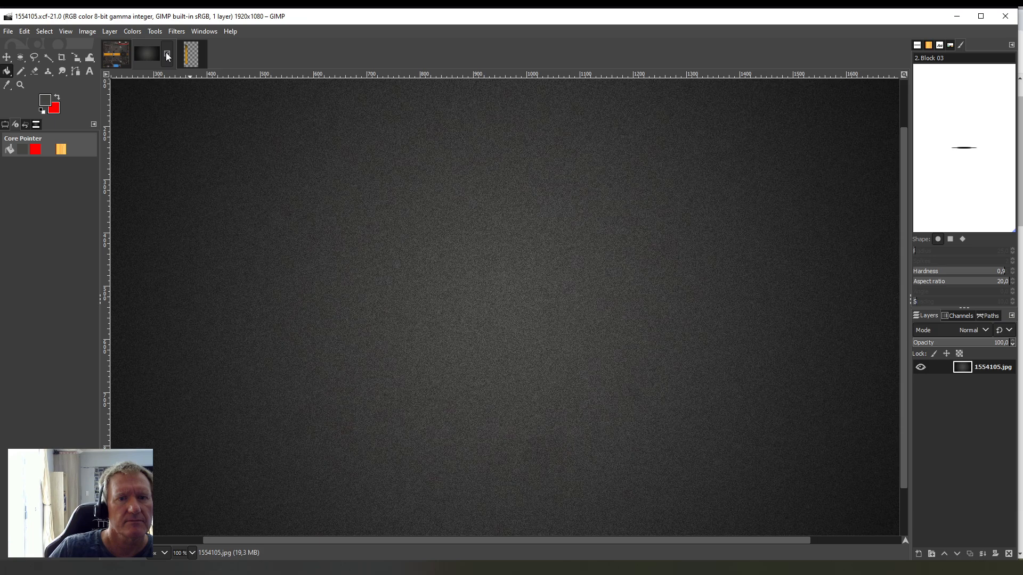
pyautogui.click(61, 57)
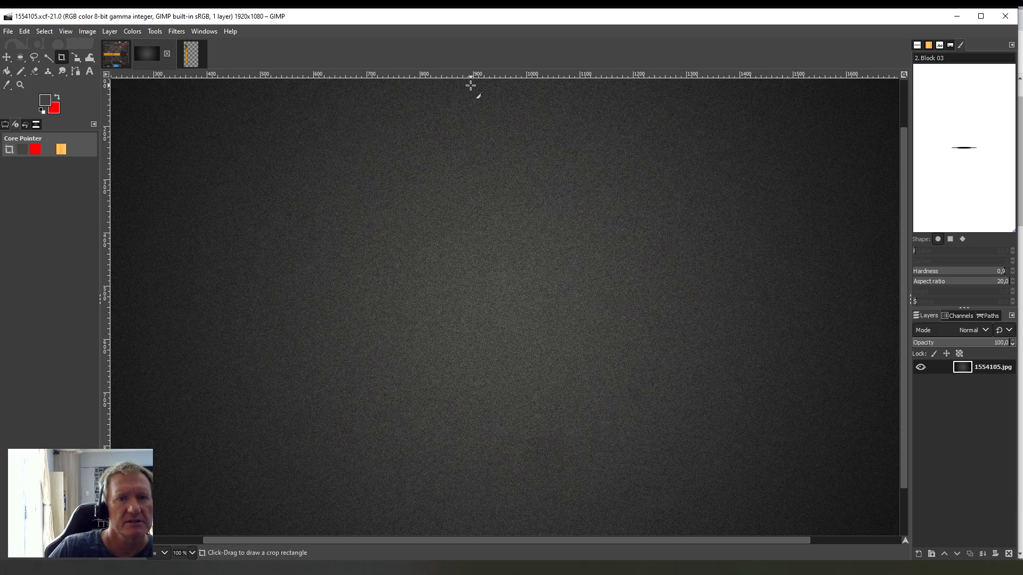
pyautogui.moveTo(470, 80); pyautogui.dragTo(486, 538)
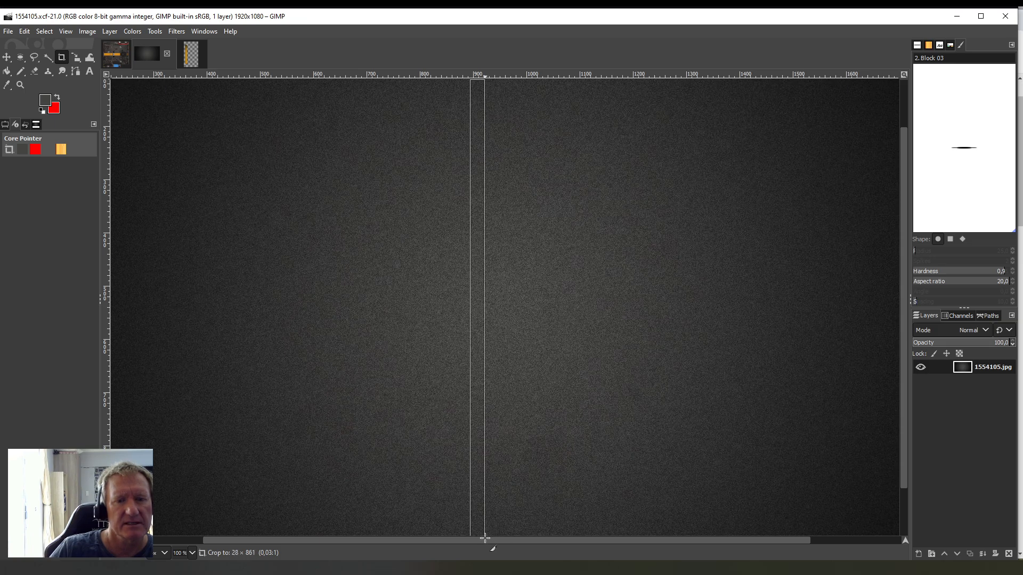
pyautogui.click(478, 306)
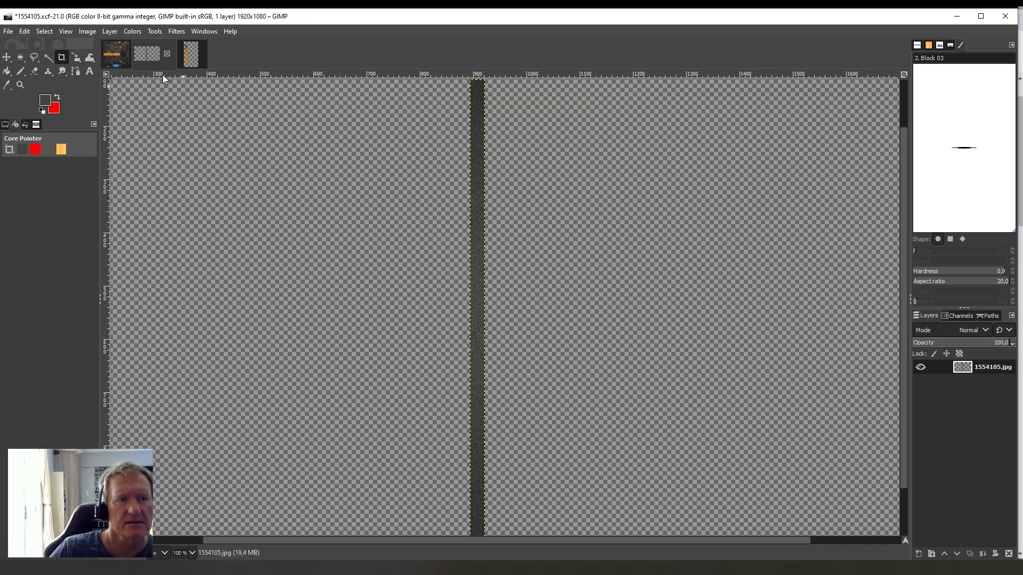
pyautogui.click(25, 31)
pyautogui.click(42, 105)
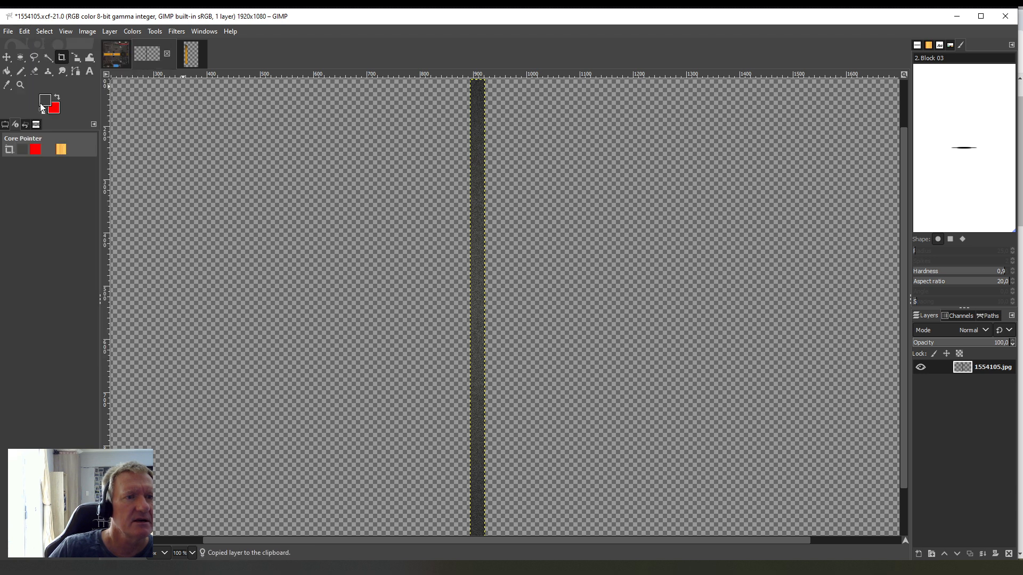
# - Paste the texture strip into the Ferrari 296 GT3 template and rotate it 90° counter-clockwise
pyautogui.click(128, 58)
pyautogui.click(25, 31)
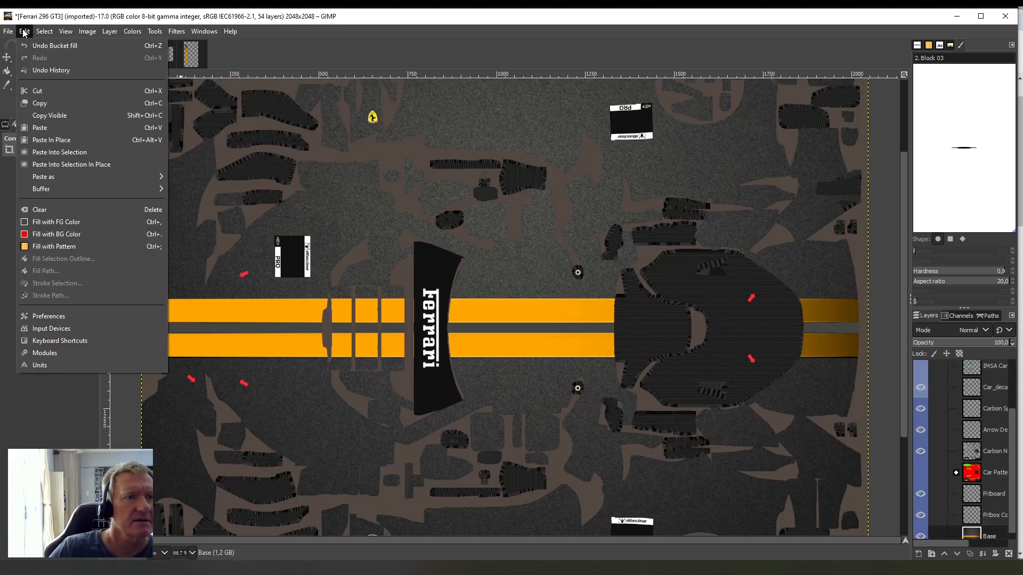
pyautogui.click(37, 128)
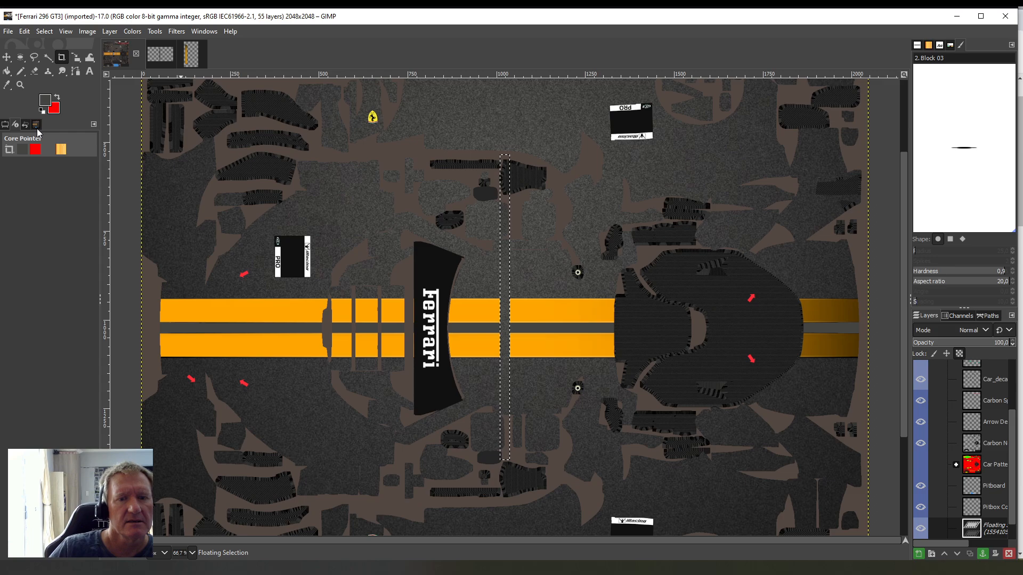
pyautogui.click(110, 31)
pyautogui.moveTo(148, 153)
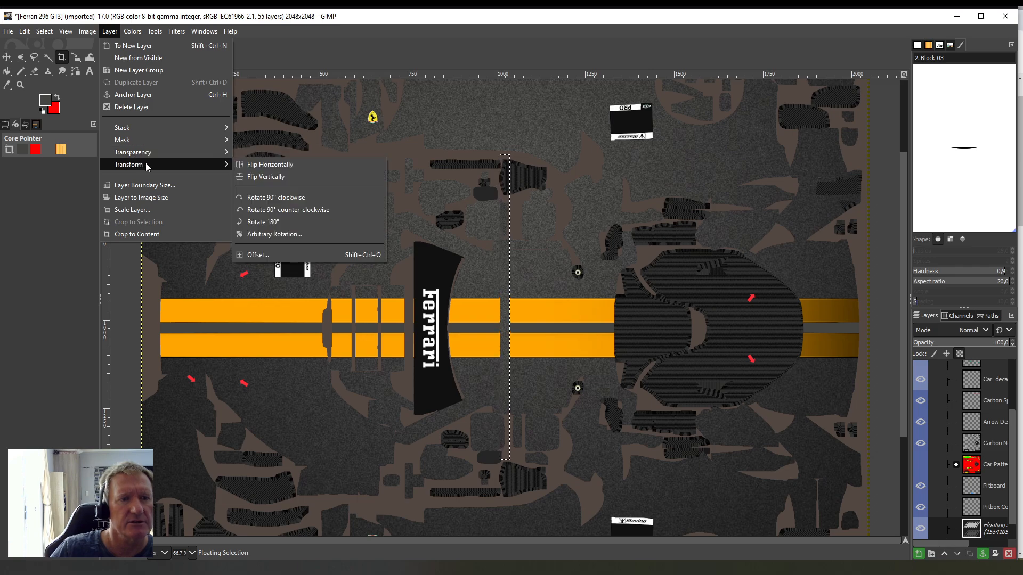
pyautogui.click(267, 211)
# - Move the texture strip into the gap between the orange stripes, starting at the template's left edge, and anchor it onto the Base layer
pyautogui.click(160, 32)
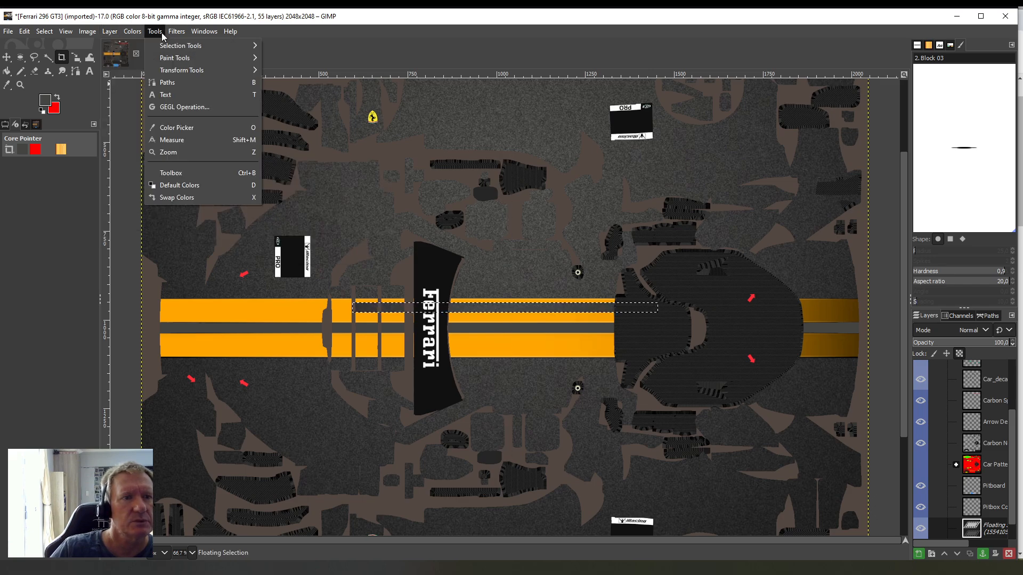
pyautogui.moveTo(203, 70)
pyautogui.click(304, 119)
pyautogui.click(505, 307)
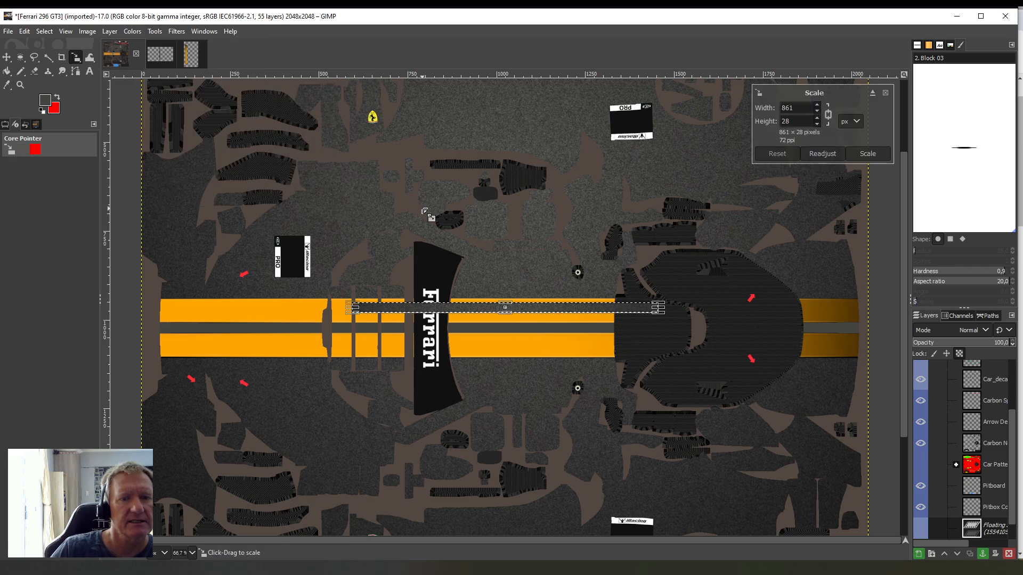
pyautogui.moveTo(514, 318); pyautogui.dragTo(305, 337)
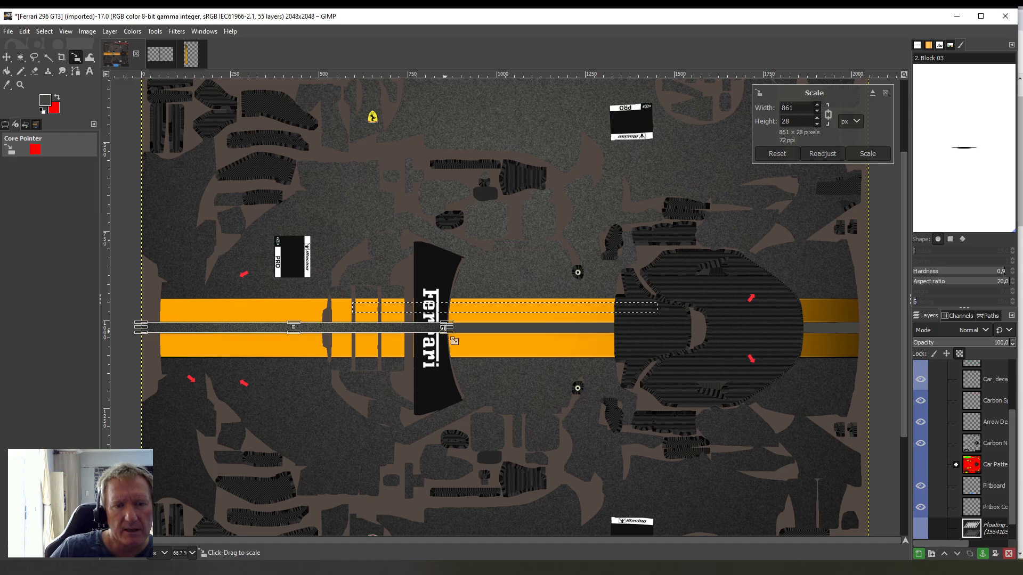
pyautogui.moveTo(302, 338); pyautogui.dragTo(298, 338)
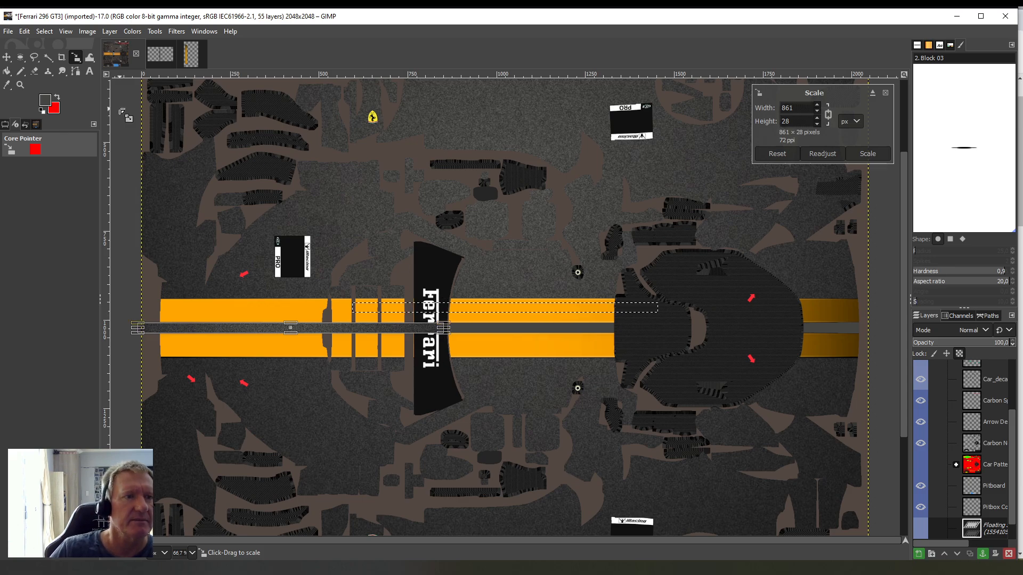
pyautogui.click(6, 71)
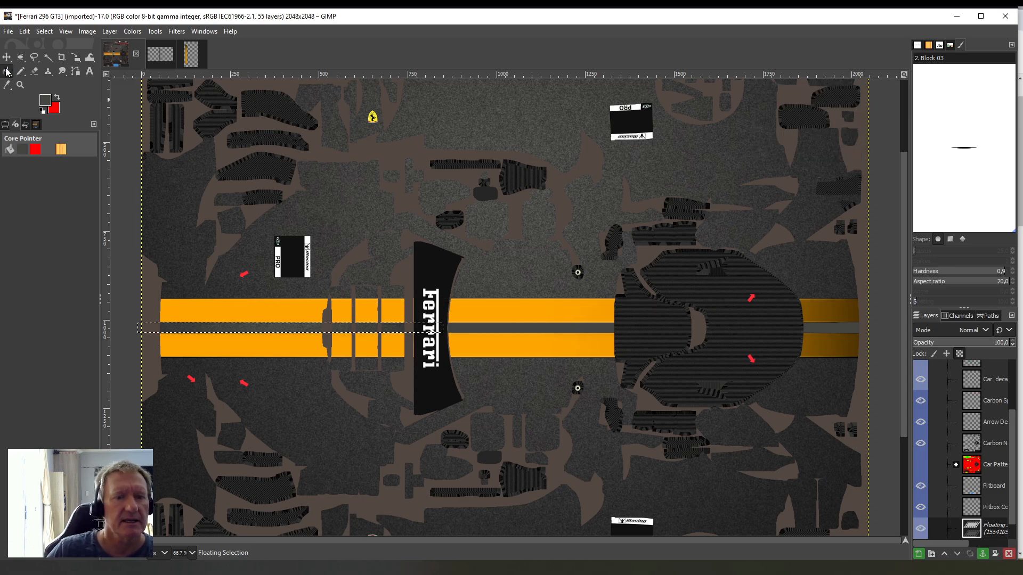
pyautogui.rightClick(973, 532)
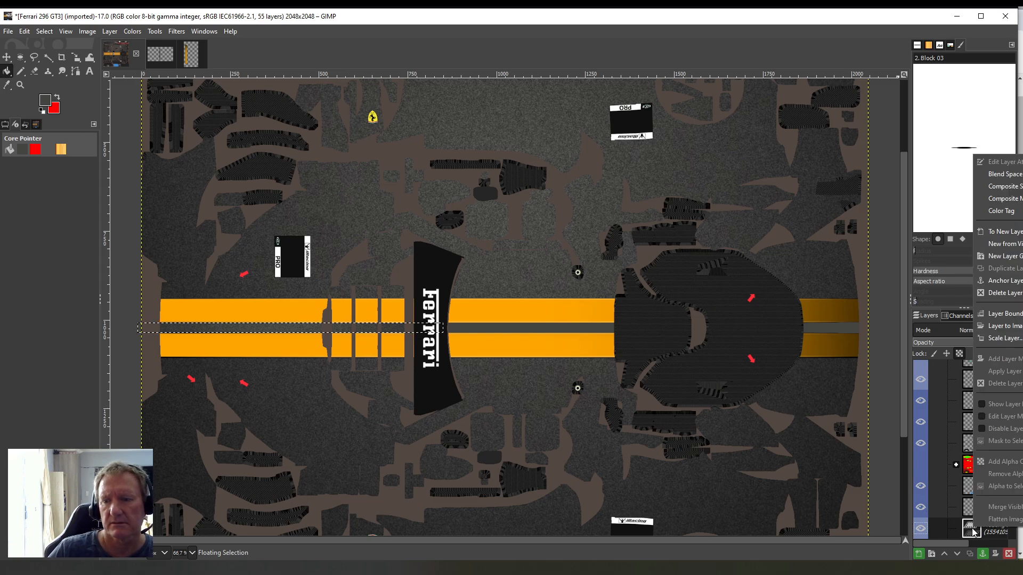
pyautogui.click(1004, 280)
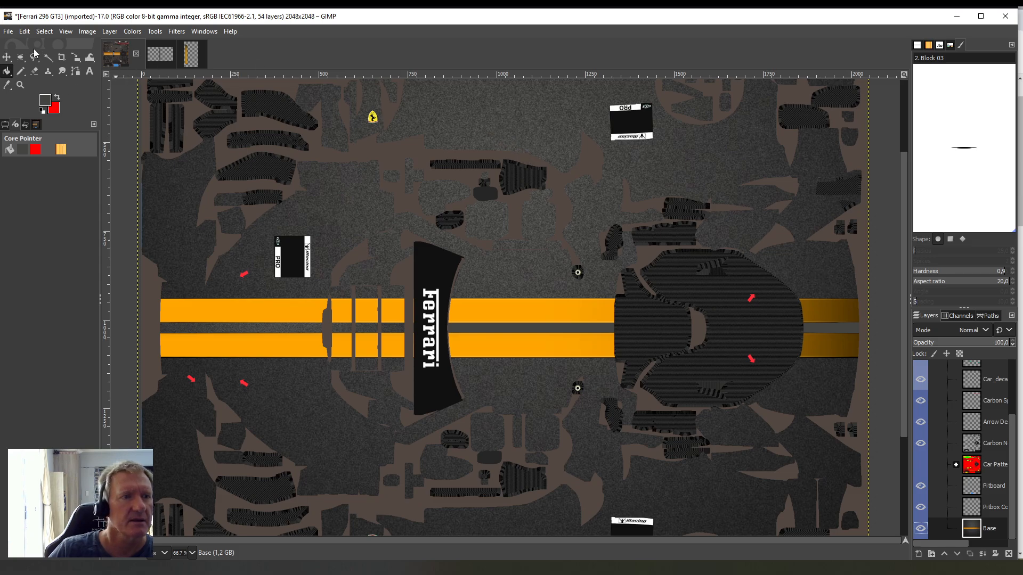
# - Paste a second copy of the texture strip into the template and rotate it 90° counter-clockwise
pyautogui.click(27, 32)
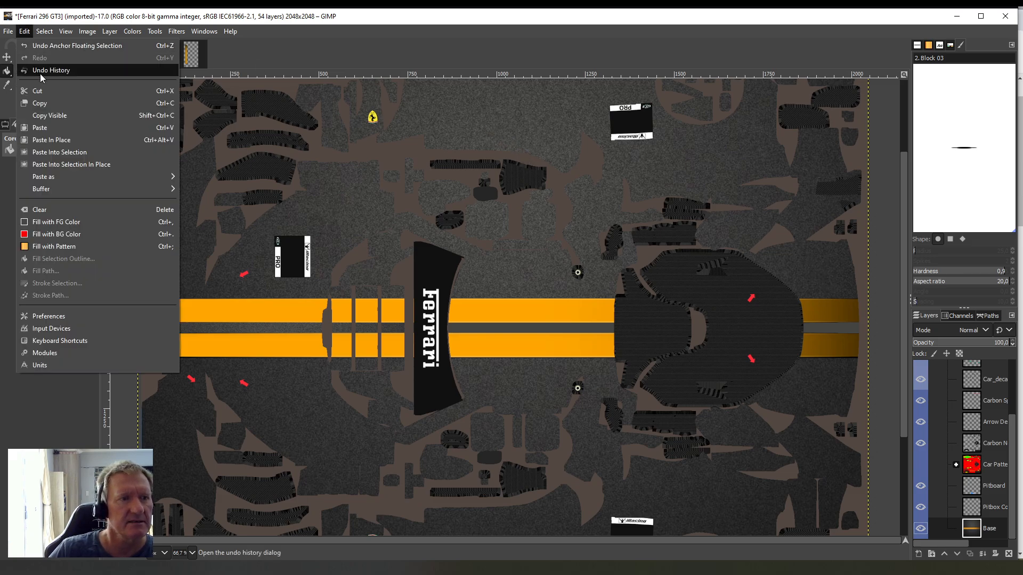
pyautogui.click(43, 129)
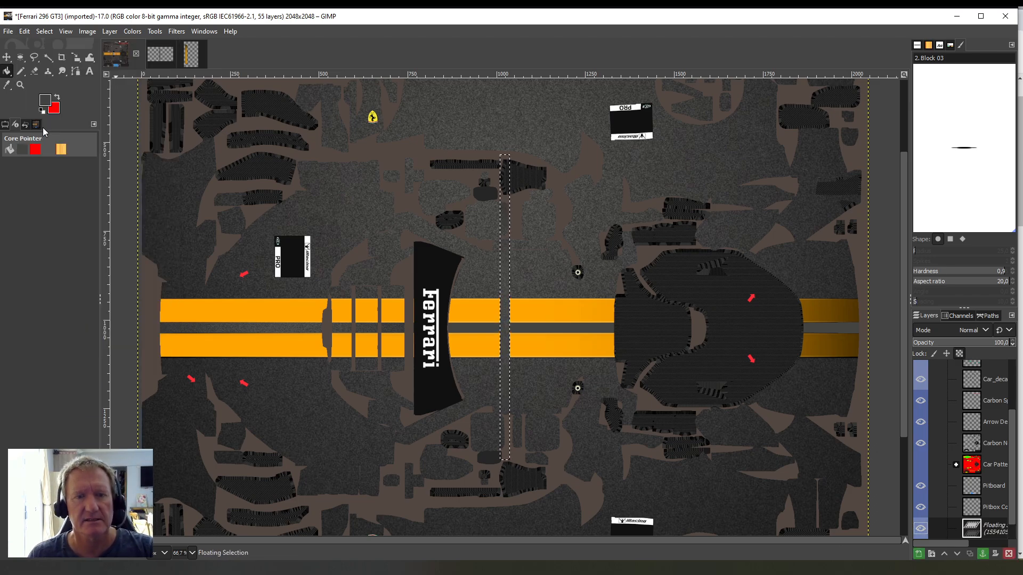
pyautogui.click(108, 31)
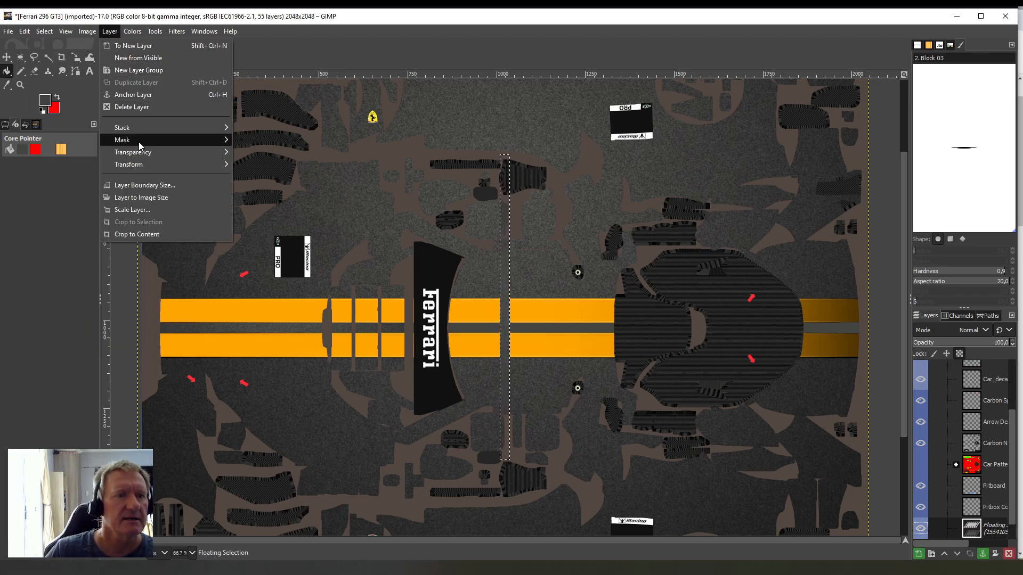
pyautogui.moveTo(142, 170)
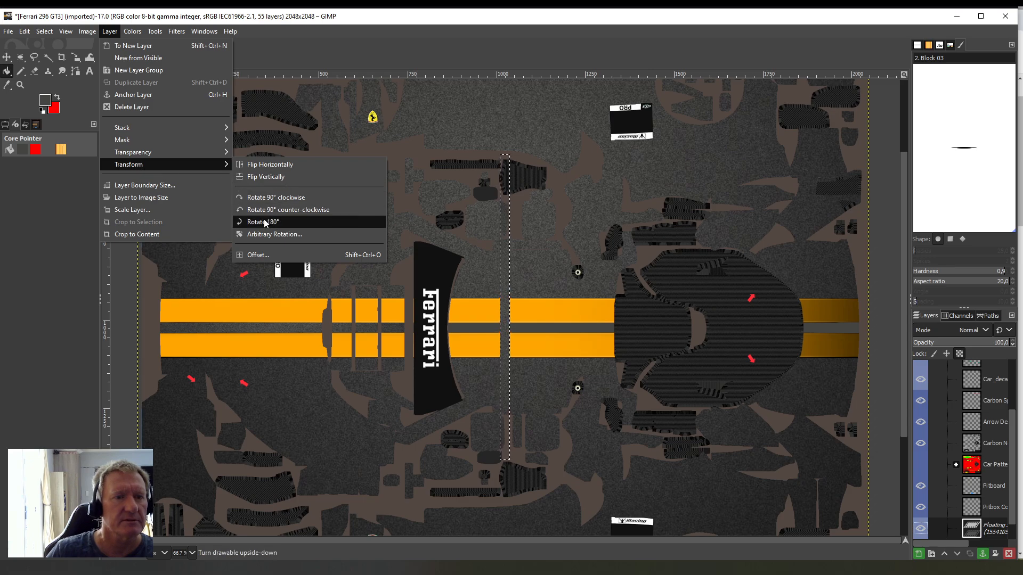
pyautogui.click(259, 209)
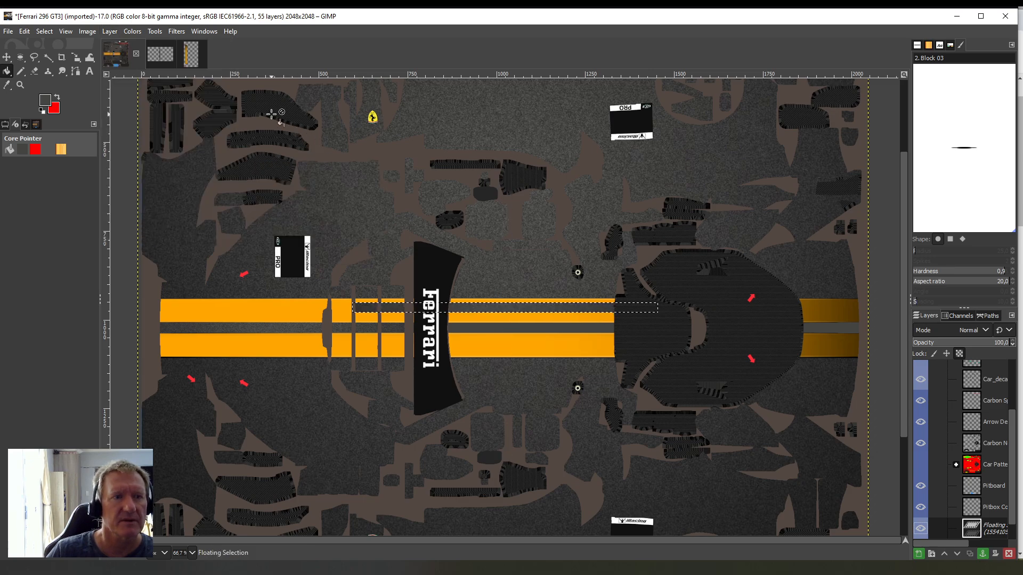
# - Move the rotated texture strip into the gap between the orange stripes, running rearward from the Ferrari banner, and anchor it onto the Base layer
pyautogui.click(154, 31)
pyautogui.moveTo(183, 70)
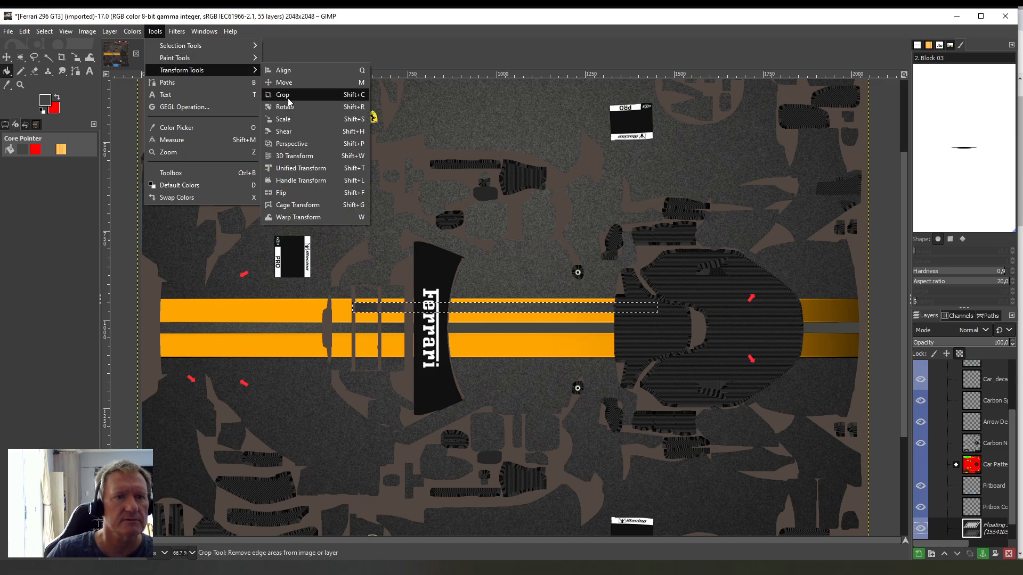
pyautogui.click(294, 119)
pyautogui.click(405, 181)
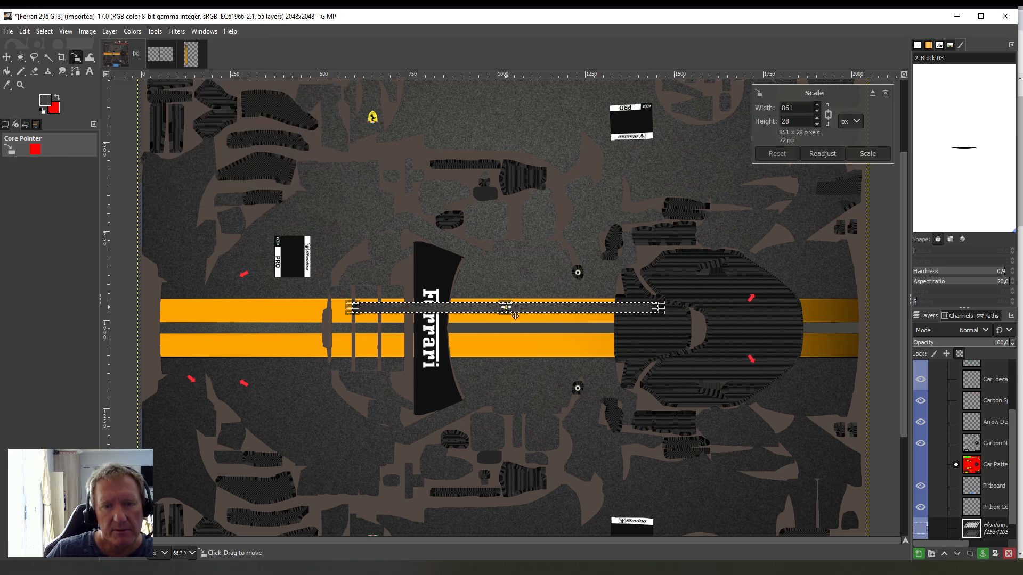
pyautogui.moveTo(515, 316); pyautogui.dragTo(597, 336)
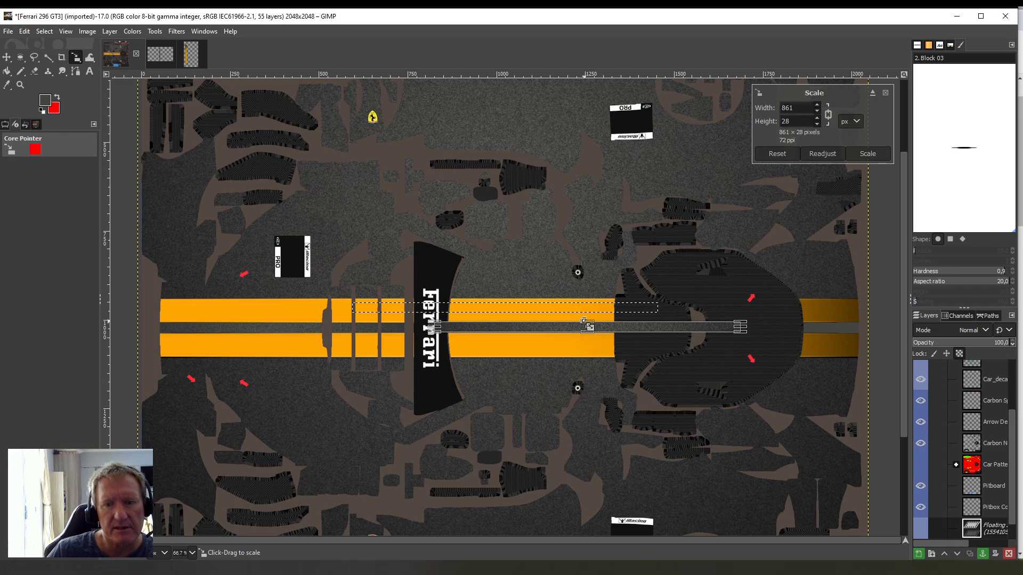
pyautogui.click(6, 71)
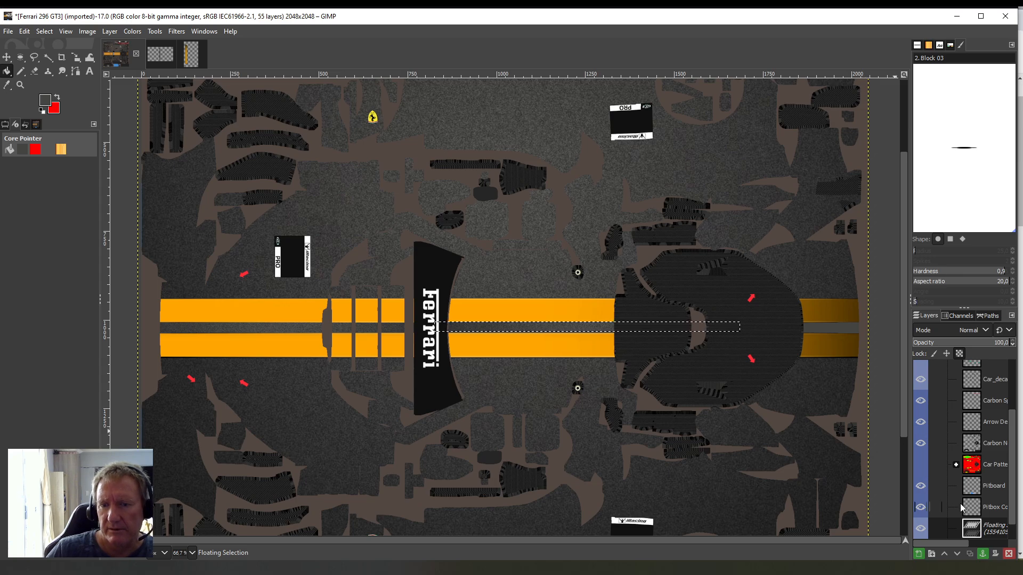
pyautogui.rightClick(982, 534)
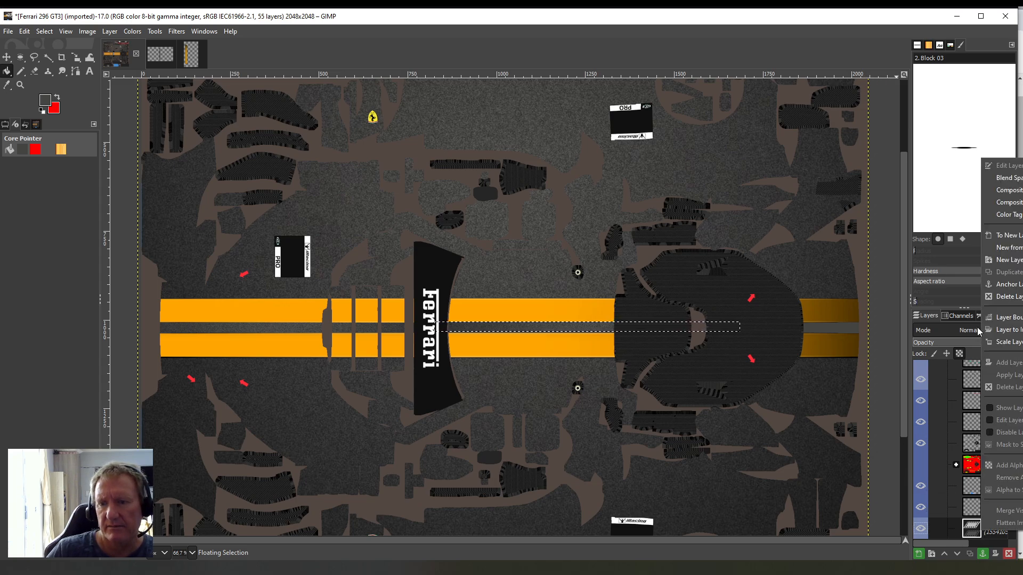
pyautogui.click(1006, 283)
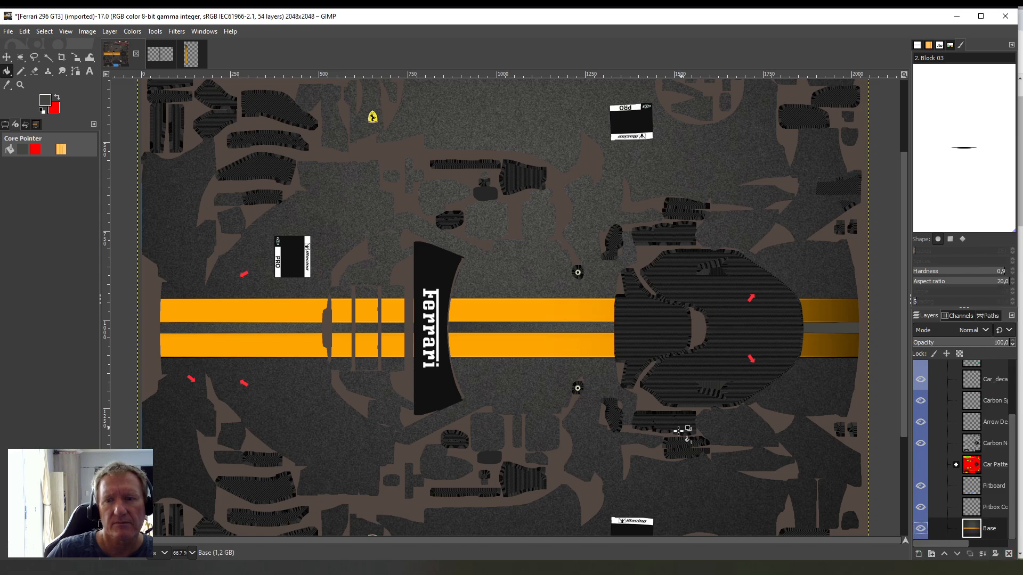
# - Paste a third copy of the texture strip into the template and rotate it 90° counter-clockwise
pyautogui.scroll(3, 662, 450)
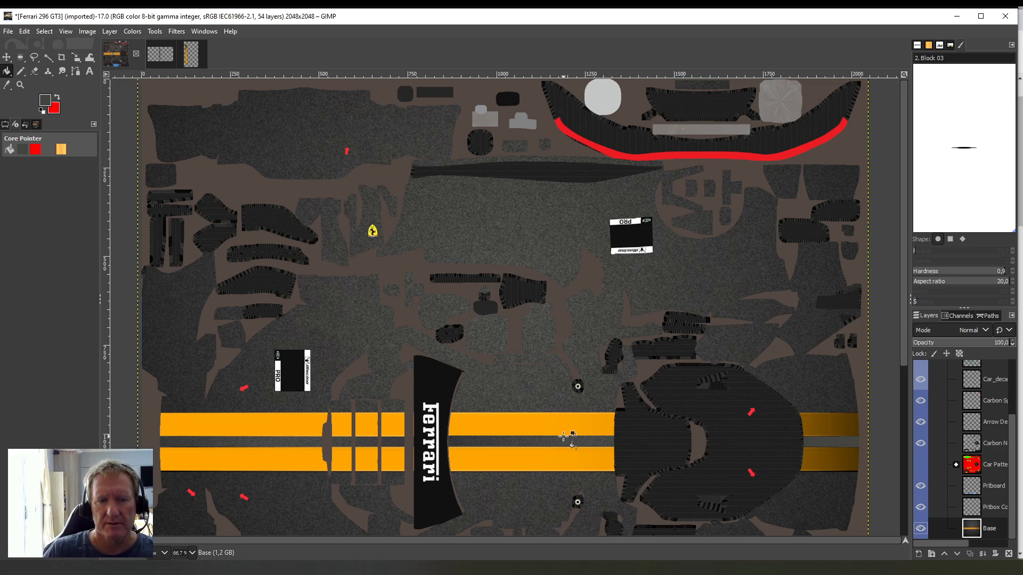
pyautogui.click(25, 31)
pyautogui.click(45, 127)
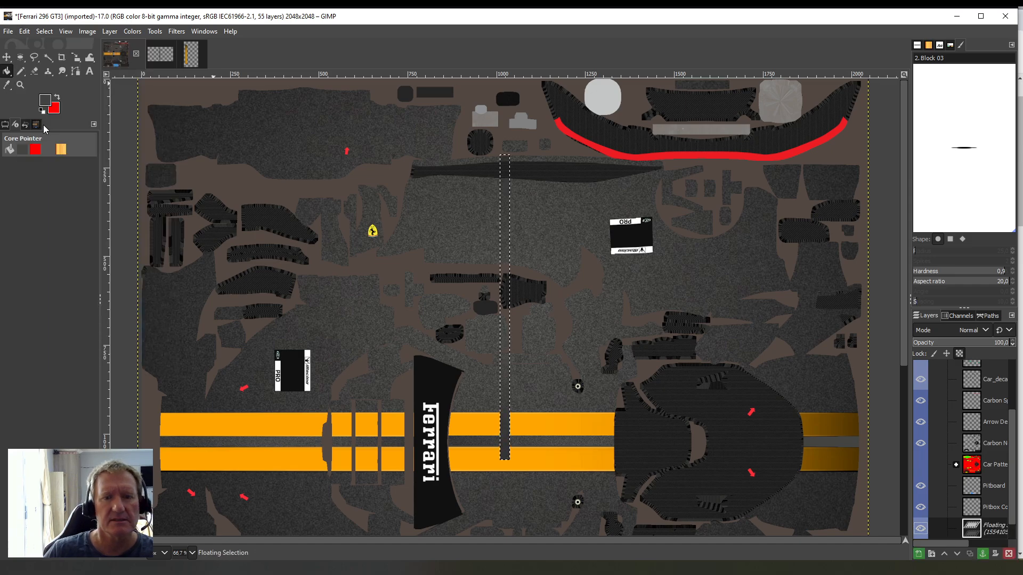
pyautogui.click(110, 31)
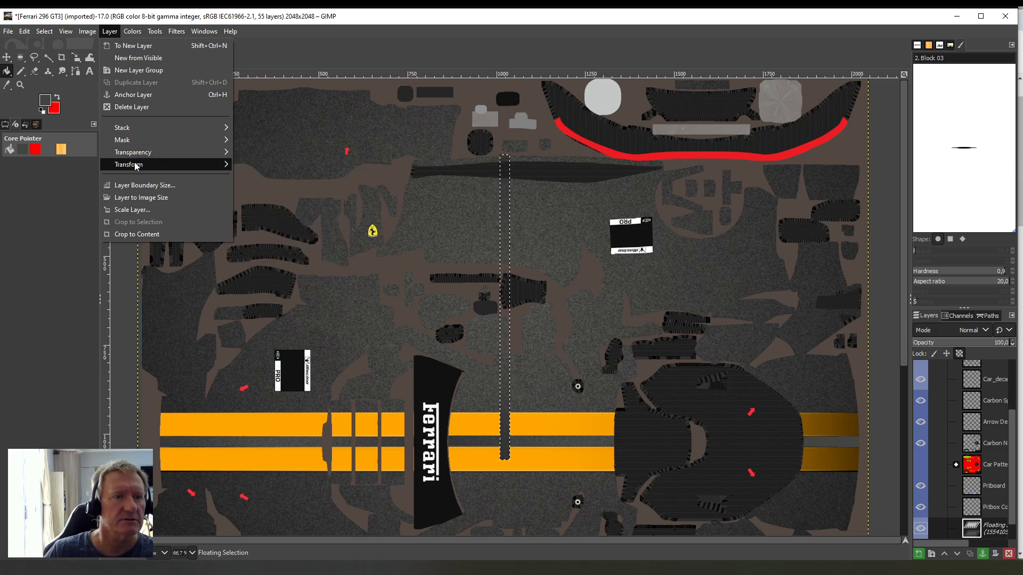
pyautogui.moveTo(136, 167)
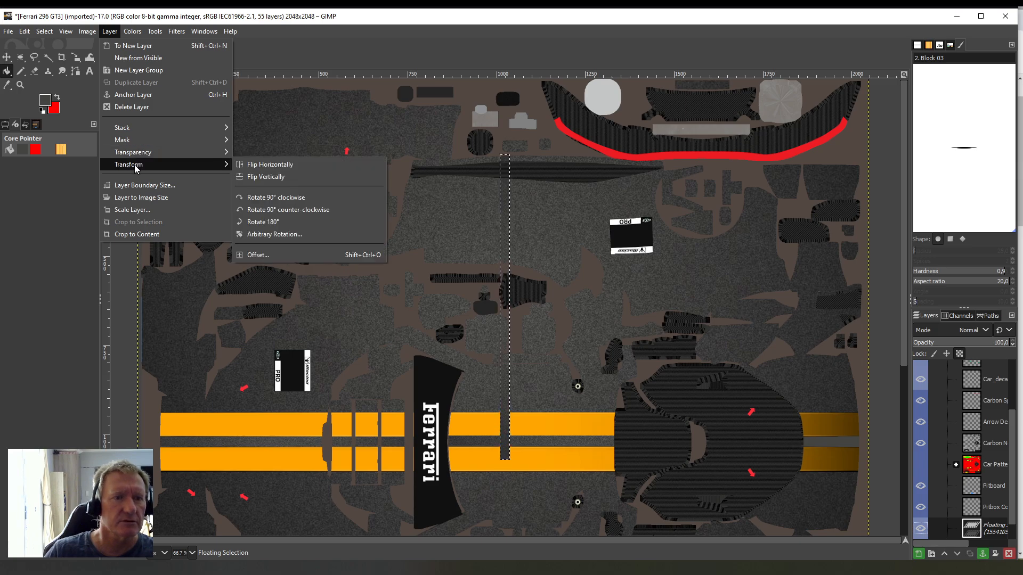
pyautogui.click(252, 212)
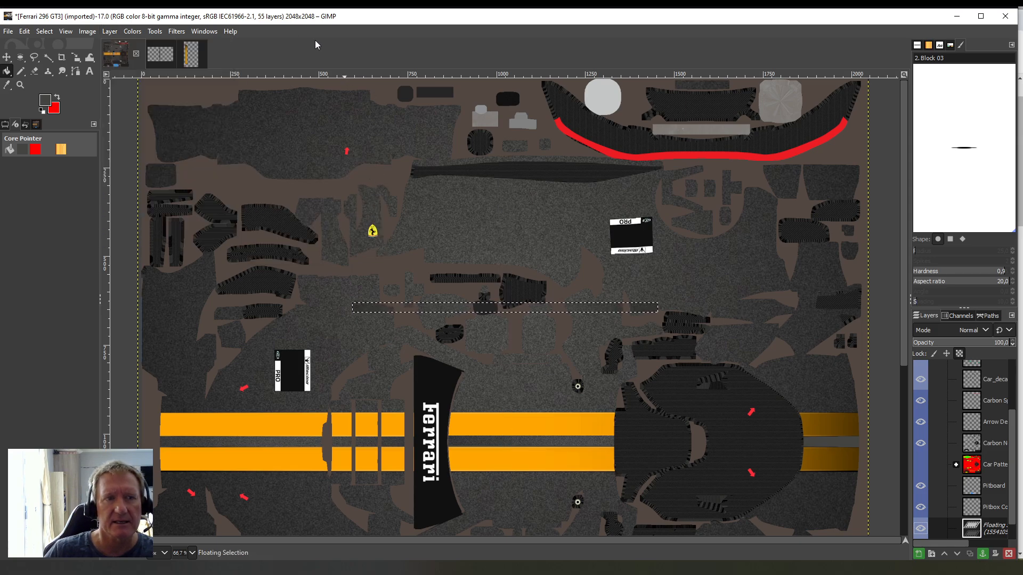
# - Move the third texture strip into the stripe gap so it runs past the template's right edge, and anchor it onto the Base layer
pyautogui.click(155, 32)
pyautogui.moveTo(224, 69)
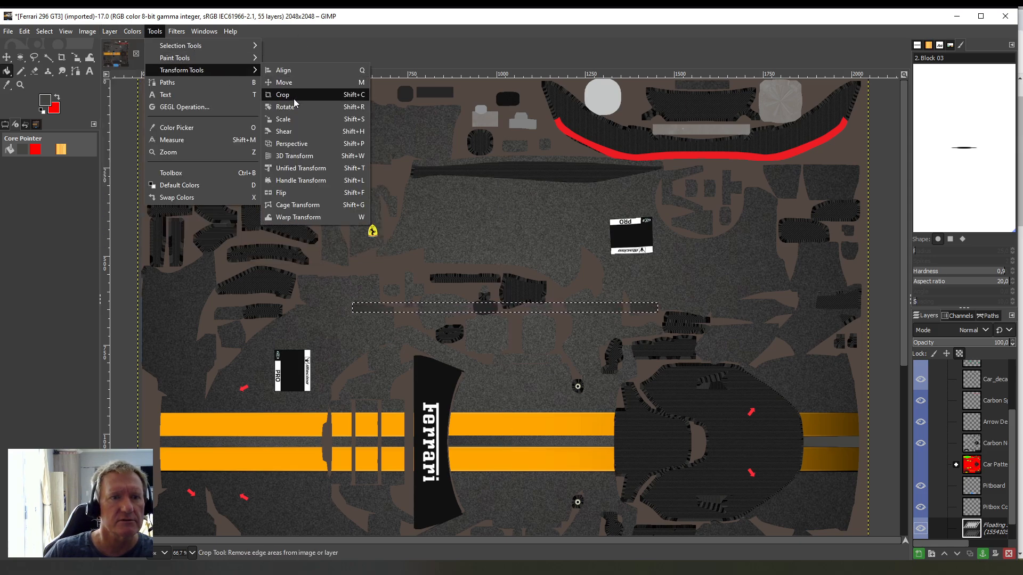
pyautogui.click(292, 121)
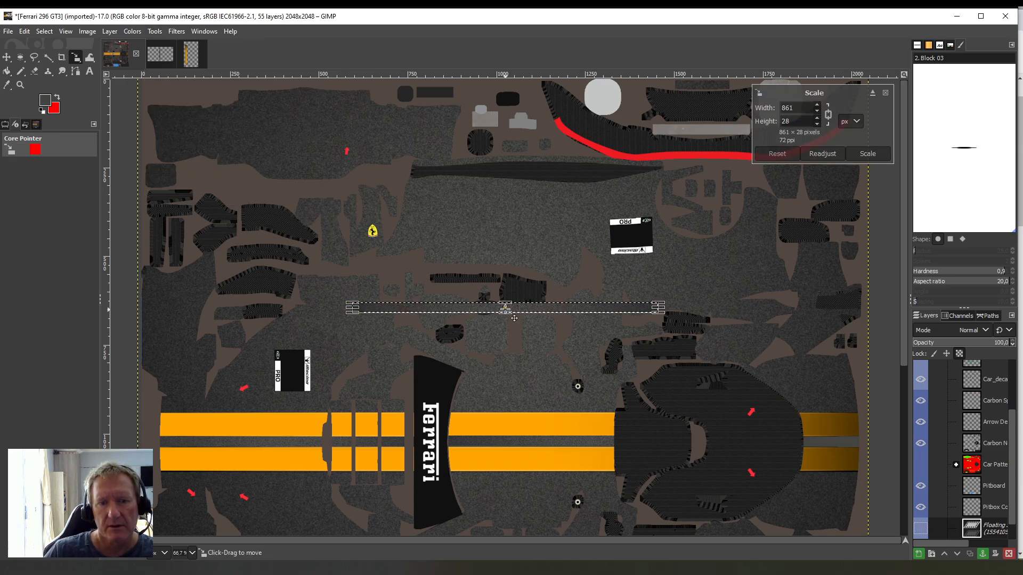
pyautogui.moveTo(513, 316); pyautogui.dragTo(812, 450)
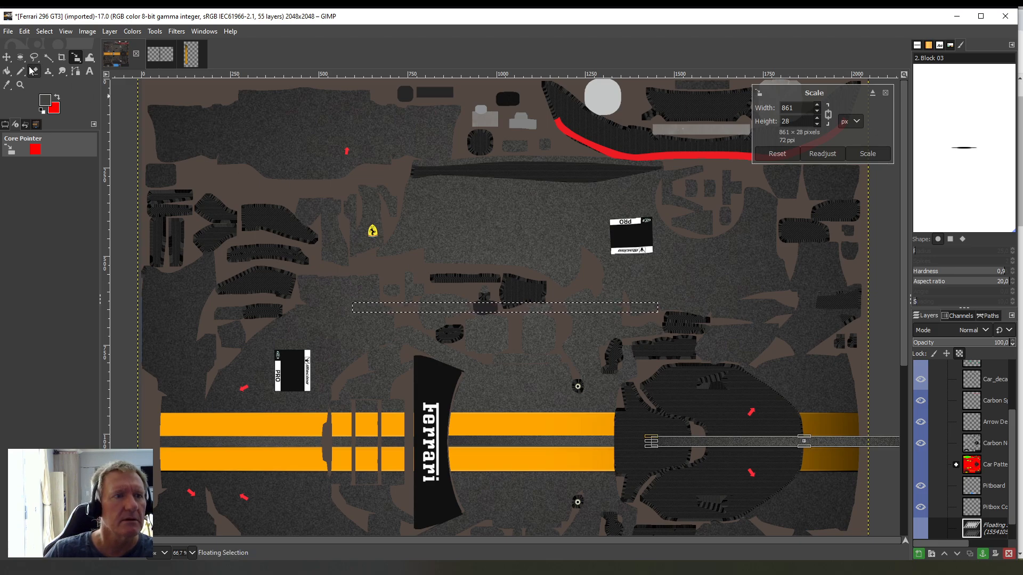
pyautogui.click(8, 72)
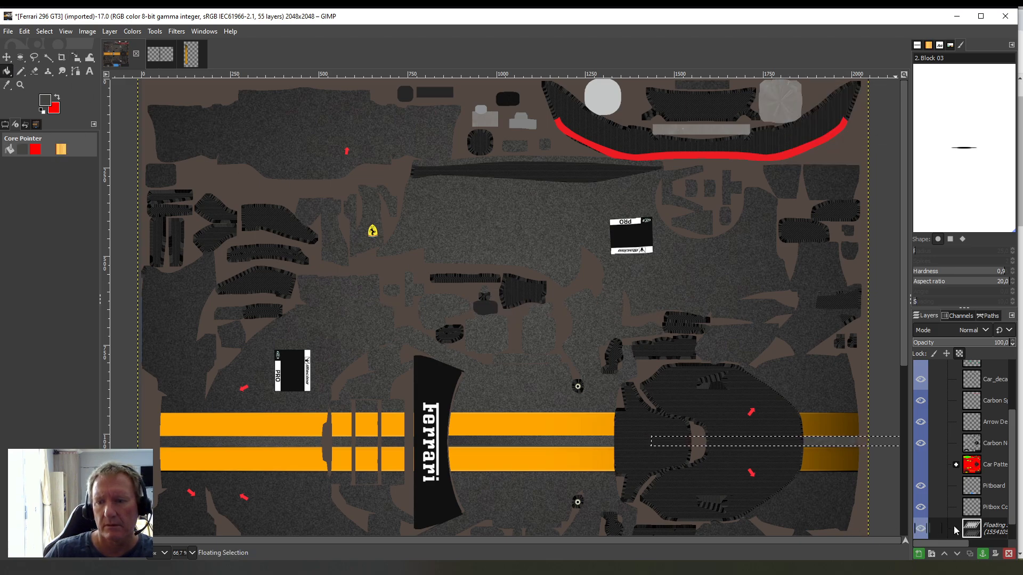
pyautogui.rightClick(988, 531)
pyautogui.click(1004, 296)
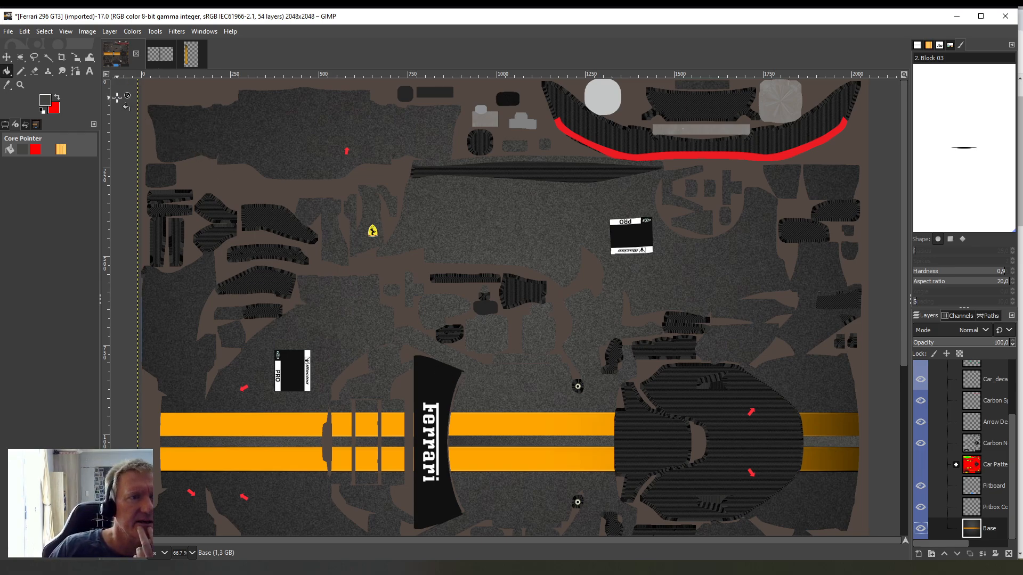
# - Crop the Base layer to the 423 × 165 px stripe section right of the Ferrari banner, copy it, and undo the crop
pyautogui.click(62, 58)
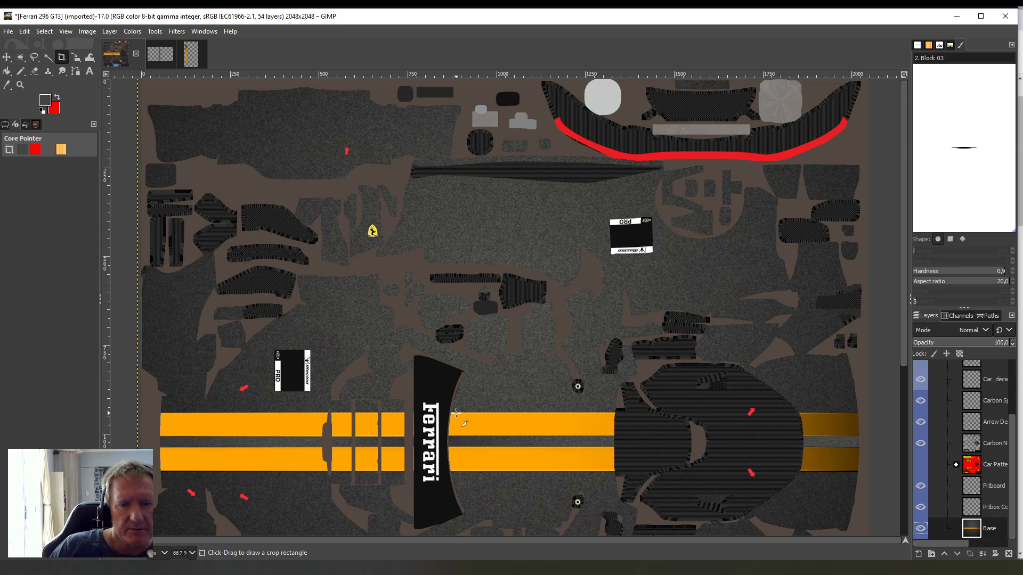
pyautogui.moveTo(456, 412); pyautogui.dragTo(606, 471)
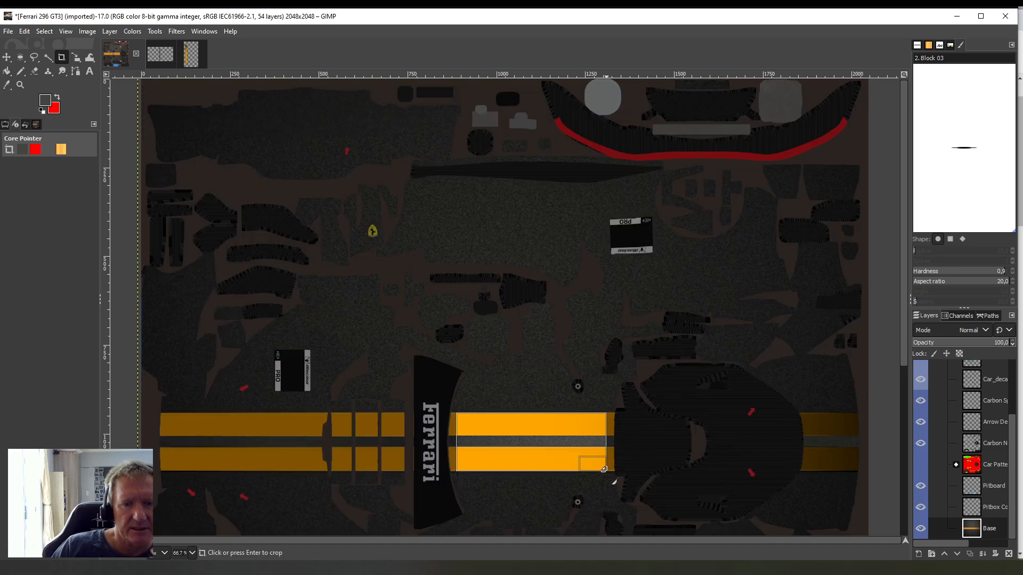
pyautogui.click(528, 432)
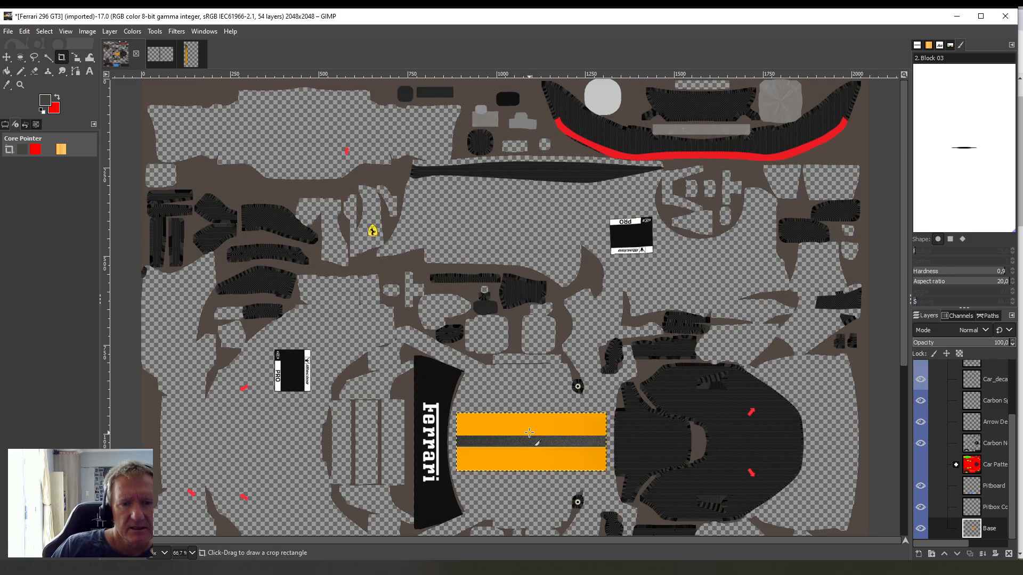
pyautogui.click(25, 31)
pyautogui.click(45, 103)
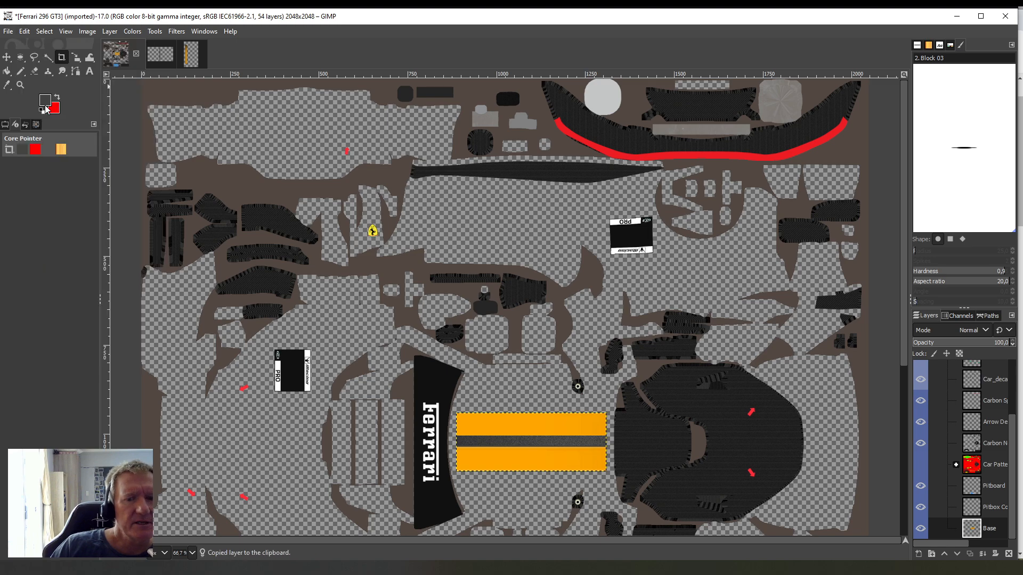
pyautogui.click(25, 32)
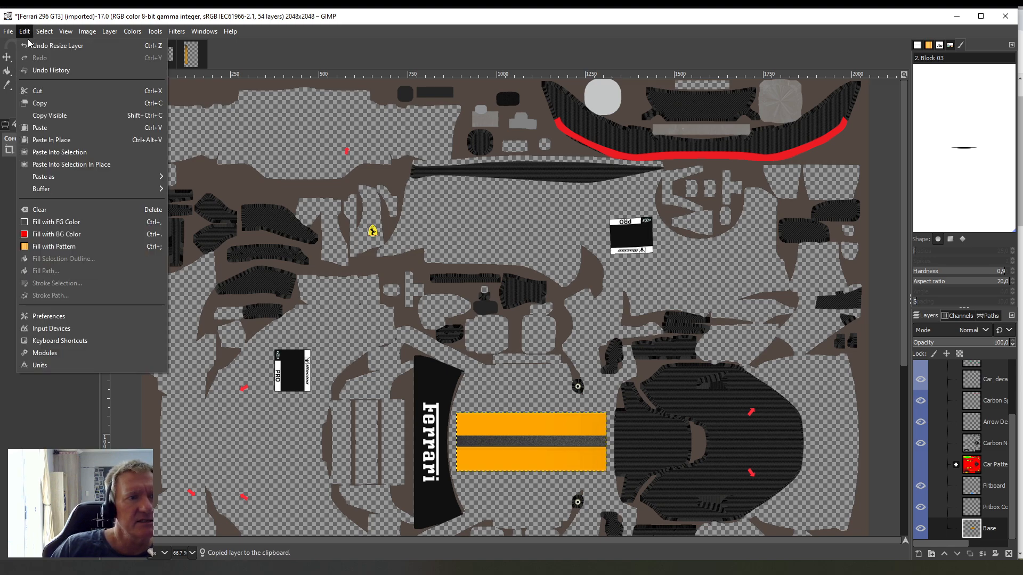
pyautogui.click(33, 46)
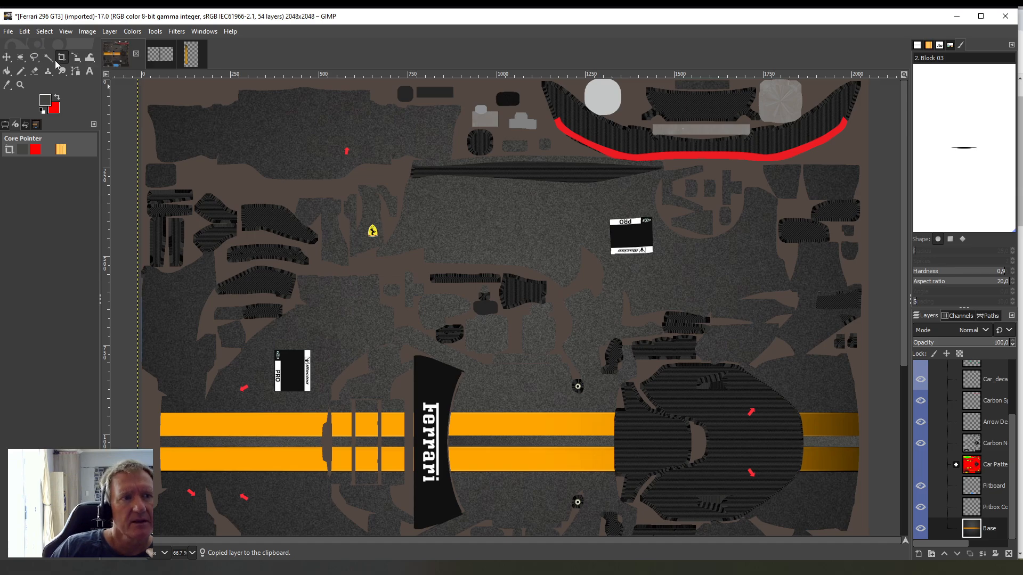
# - Paste the copied stripe section, move it over the darker stripes at the template's right edge, and anchor it onto the Base layer
pyautogui.click(25, 31)
pyautogui.click(44, 120)
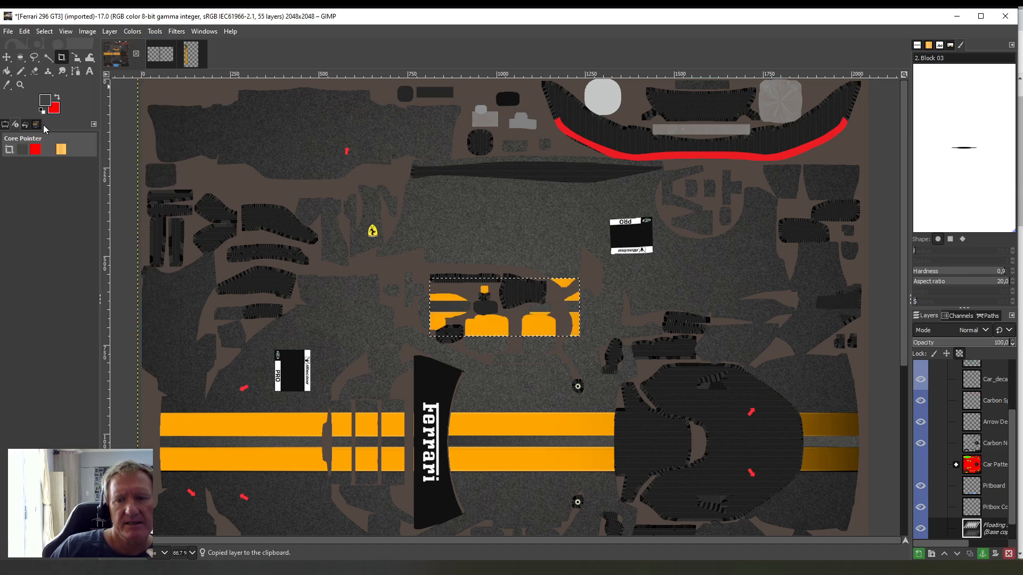
pyautogui.click(154, 31)
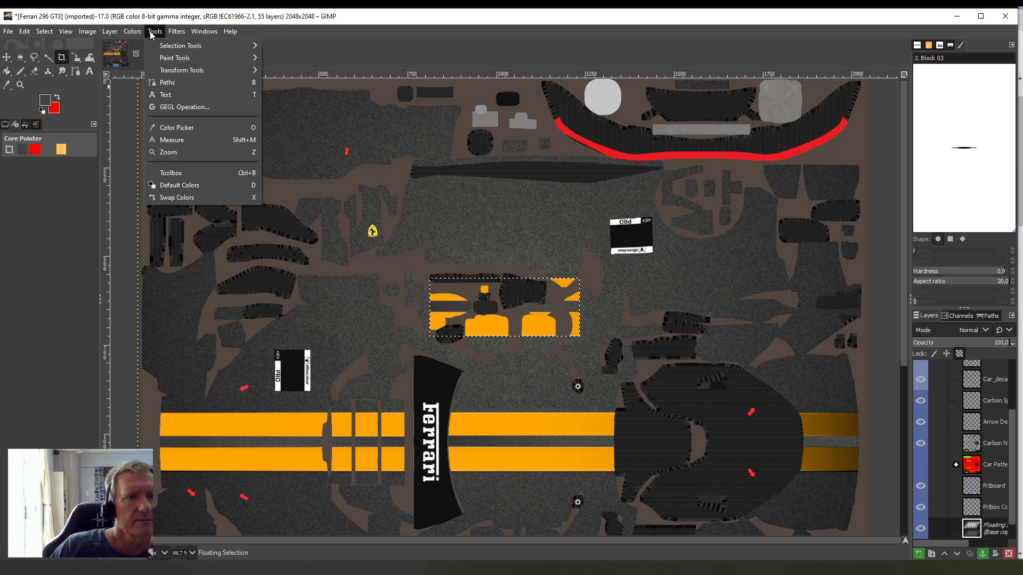
pyautogui.moveTo(213, 70)
pyautogui.click(295, 119)
pyautogui.click(303, 139)
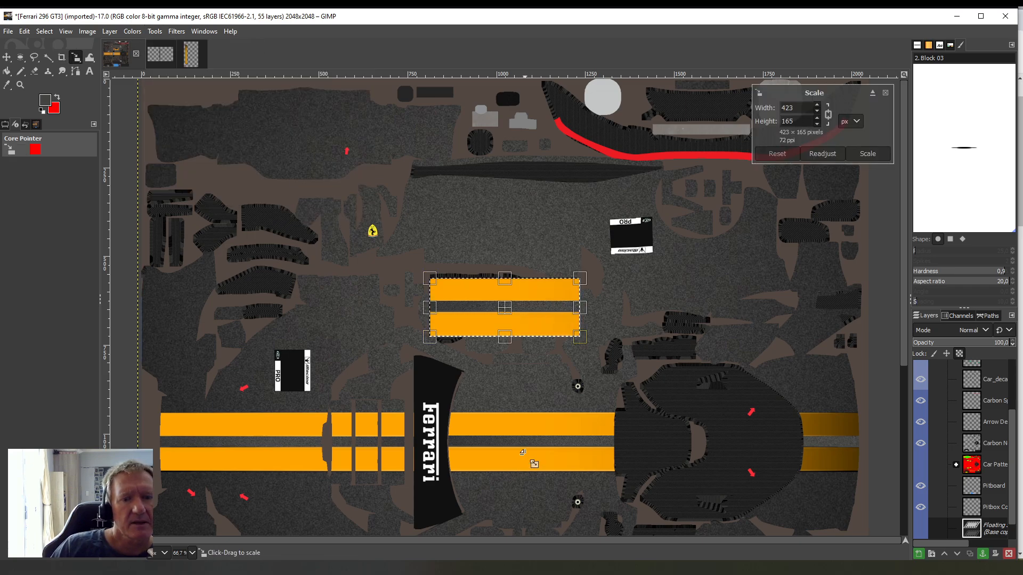
pyautogui.moveTo(519, 319); pyautogui.dragTo(867, 452)
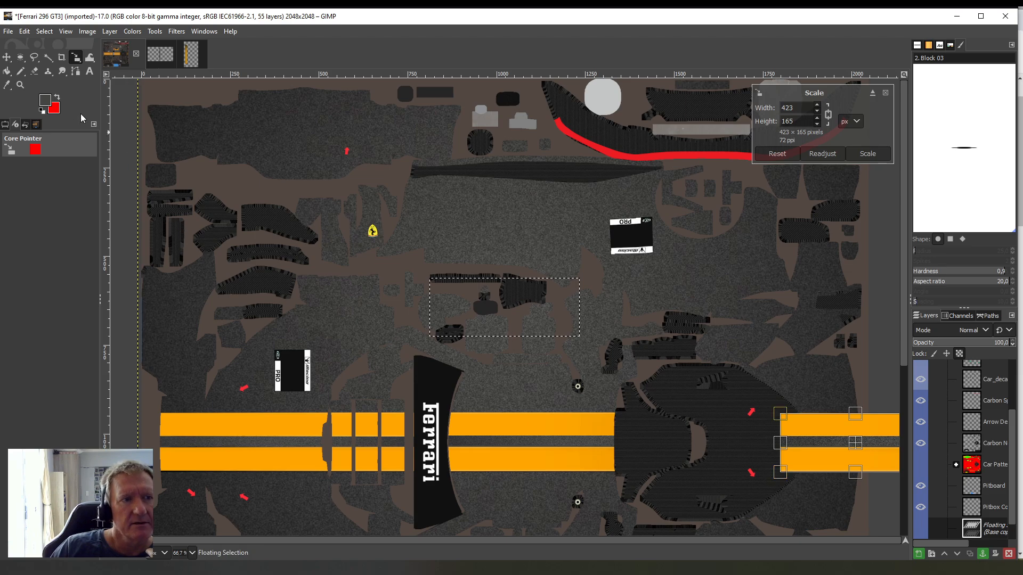
pyautogui.click(5, 73)
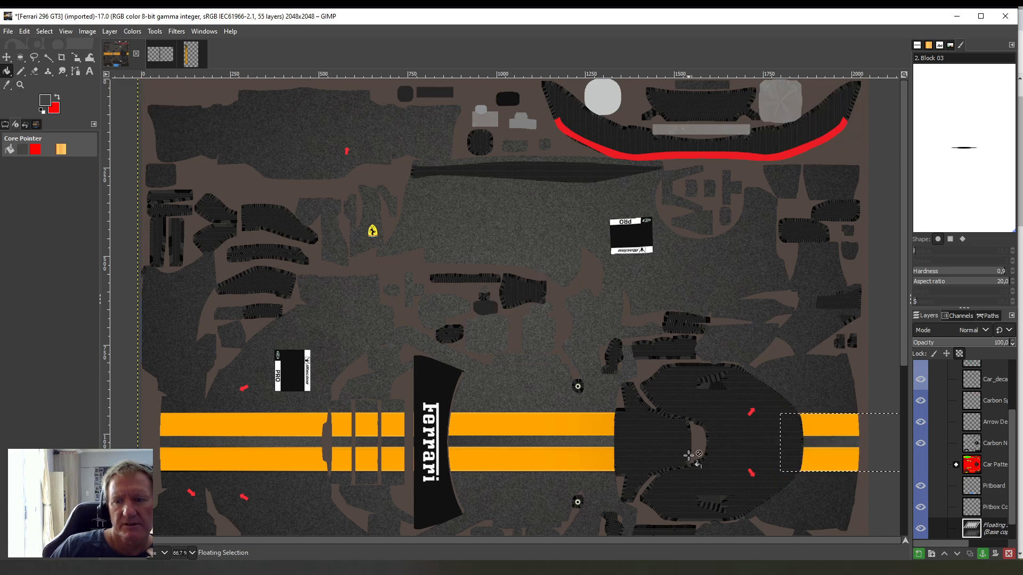
pyautogui.rightClick(976, 531)
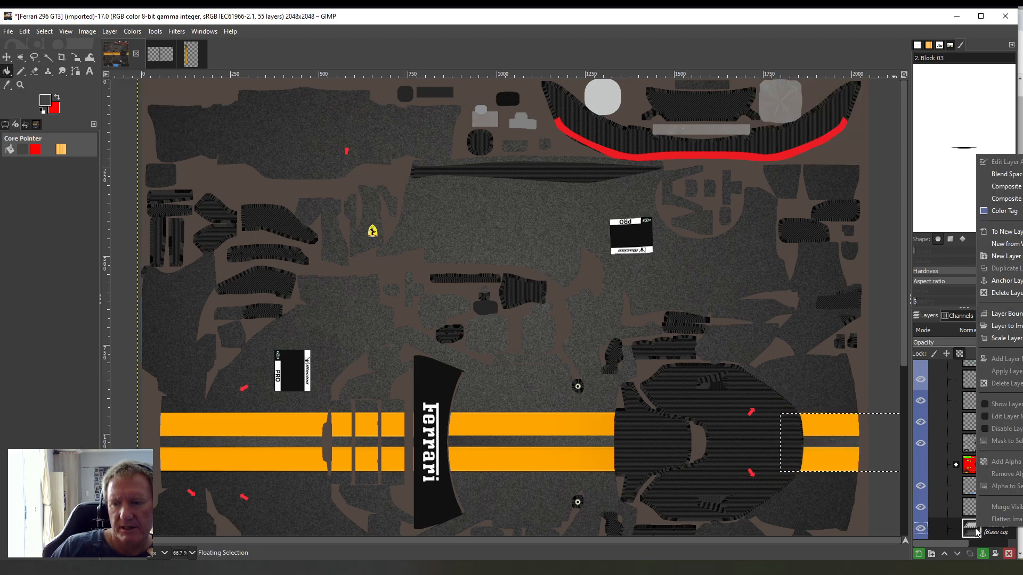
pyautogui.click(1005, 281)
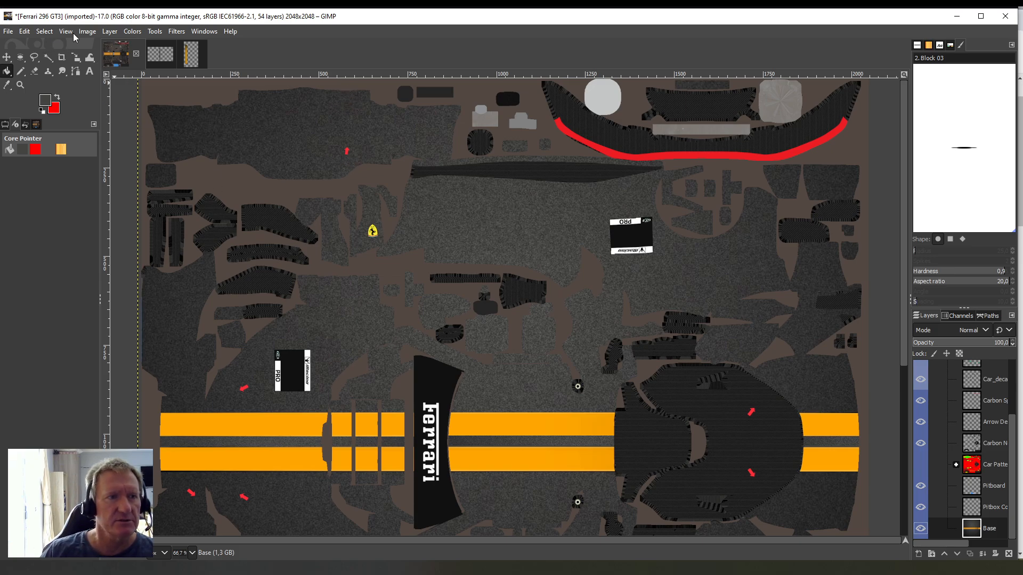
# - Paste another copy of the orange stripe section and rotate it 90° counter-clockwise
pyautogui.click(24, 31)
pyautogui.click(47, 132)
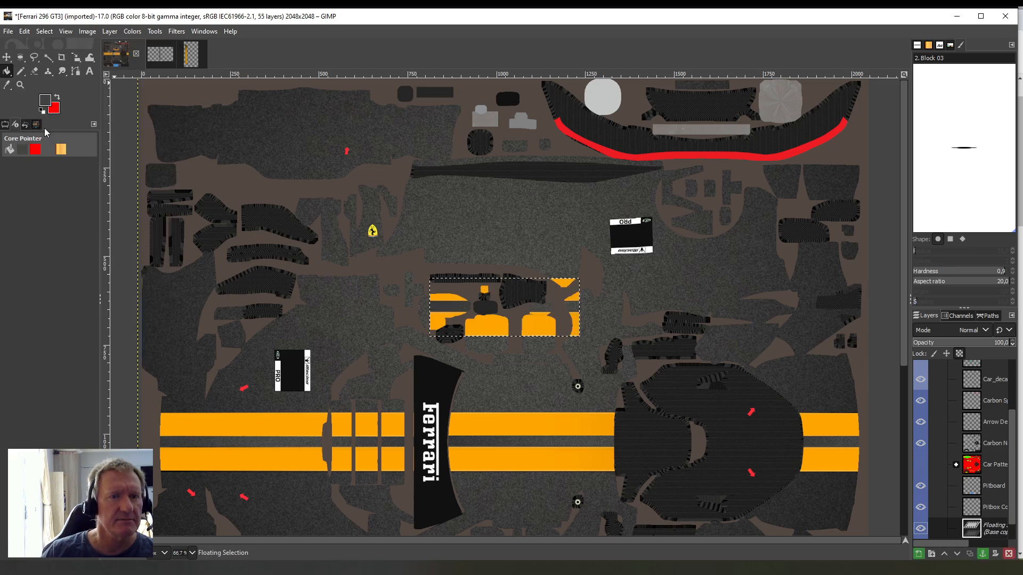
pyautogui.click(111, 32)
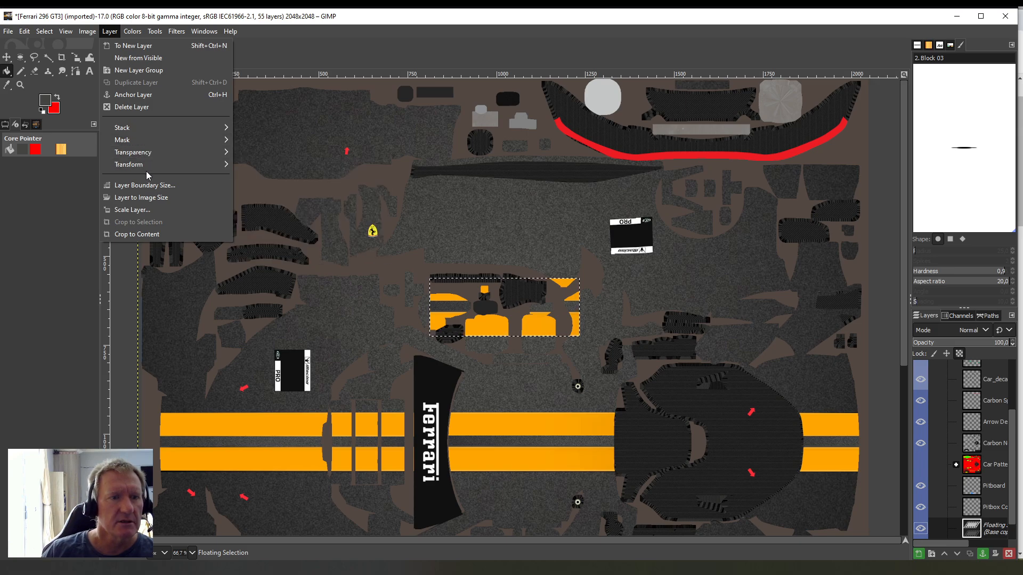
pyautogui.moveTo(152, 165)
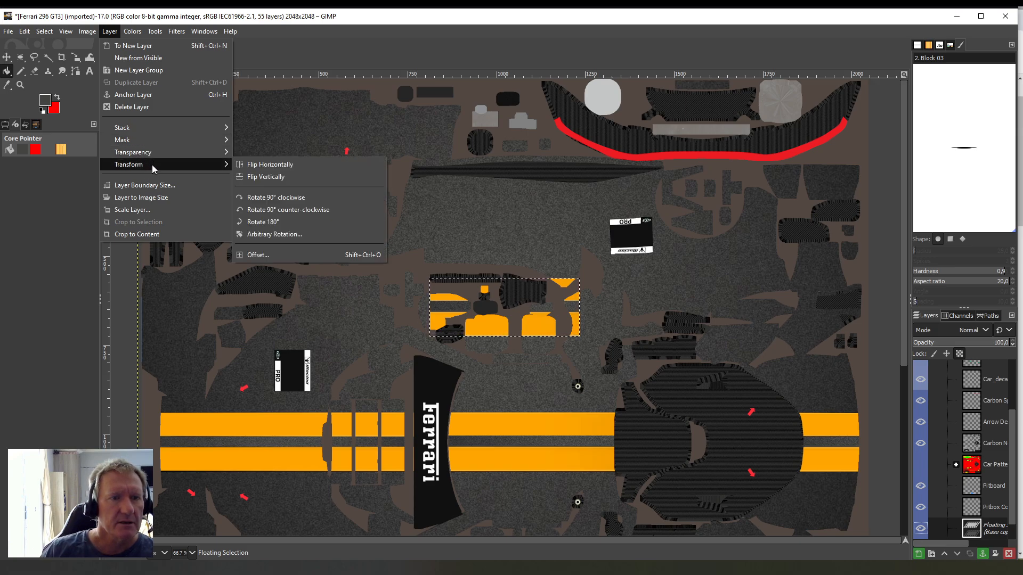
pyautogui.click(254, 210)
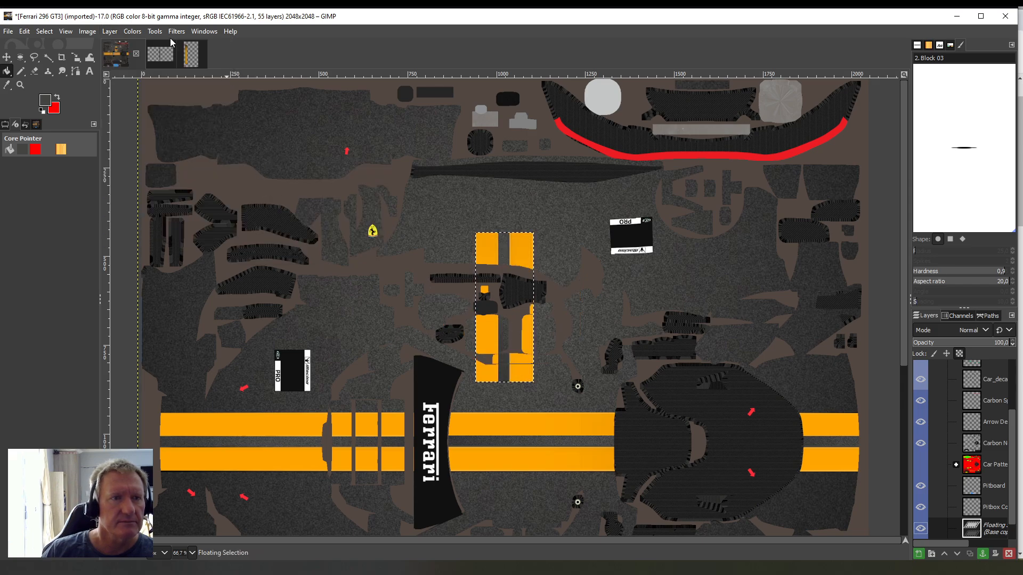
# - Move the rotated stripe section onto the large body panel in the template's upper-left corner, and anchor it onto the Base layer
pyautogui.click(156, 32)
pyautogui.moveTo(181, 70)
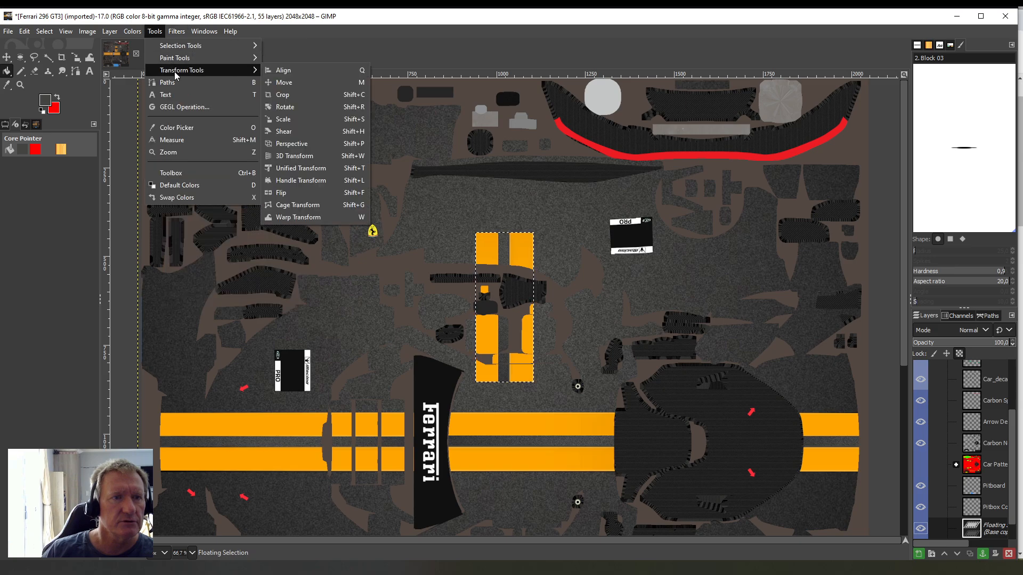
pyautogui.click(288, 119)
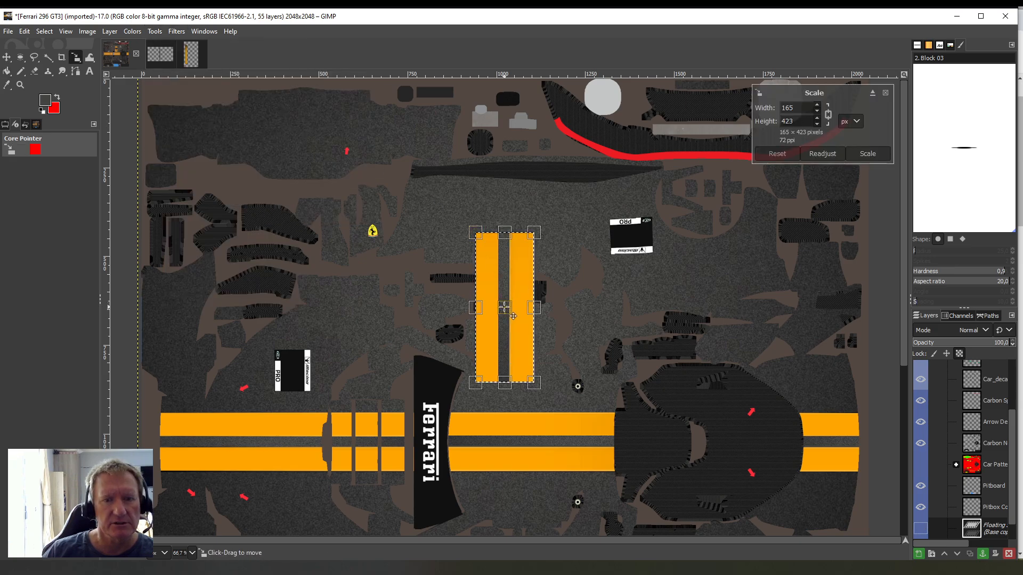
pyautogui.moveTo(513, 316); pyautogui.dragTo(315, 119)
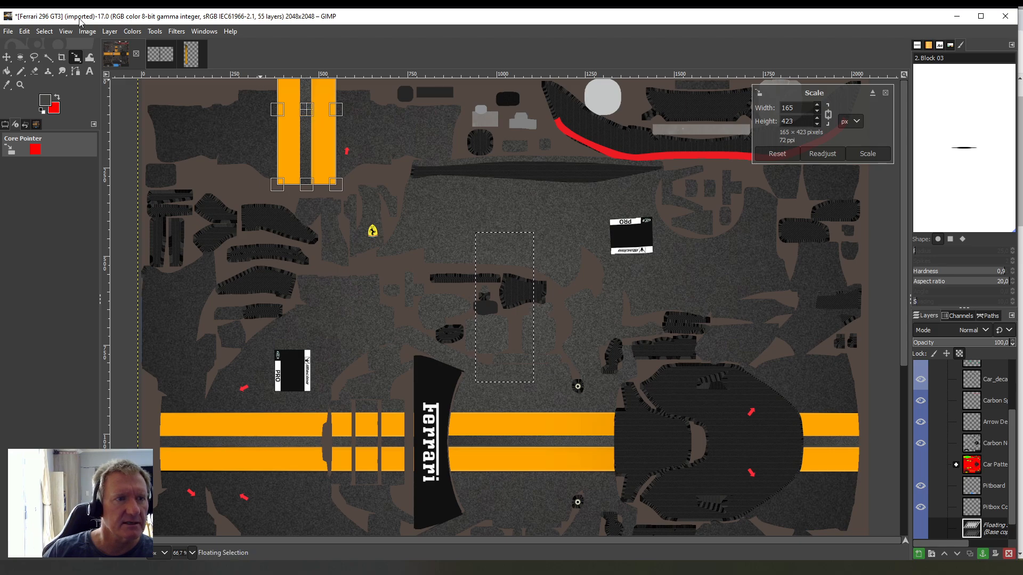
pyautogui.click(7, 72)
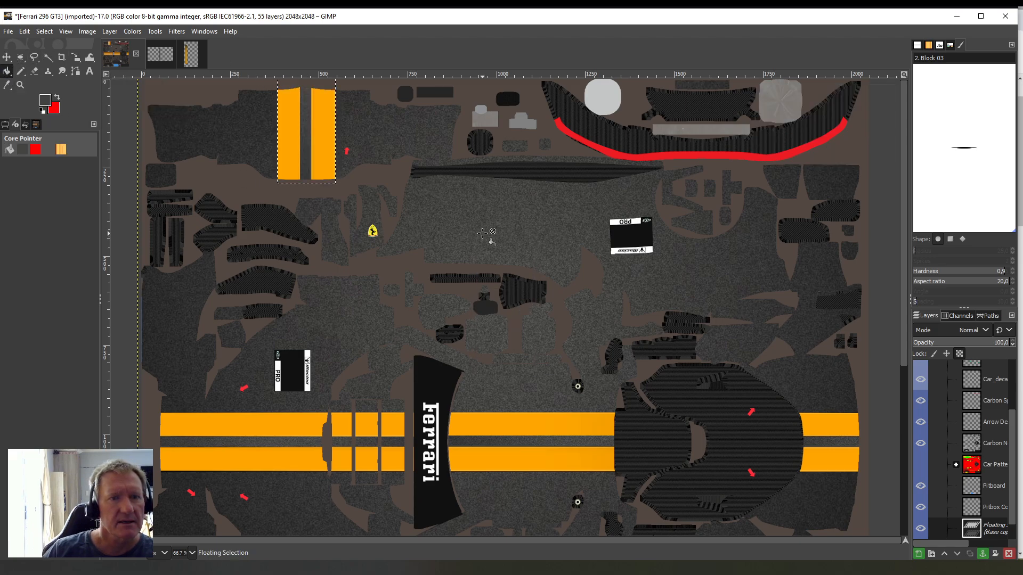
pyautogui.rightClick(960, 528)
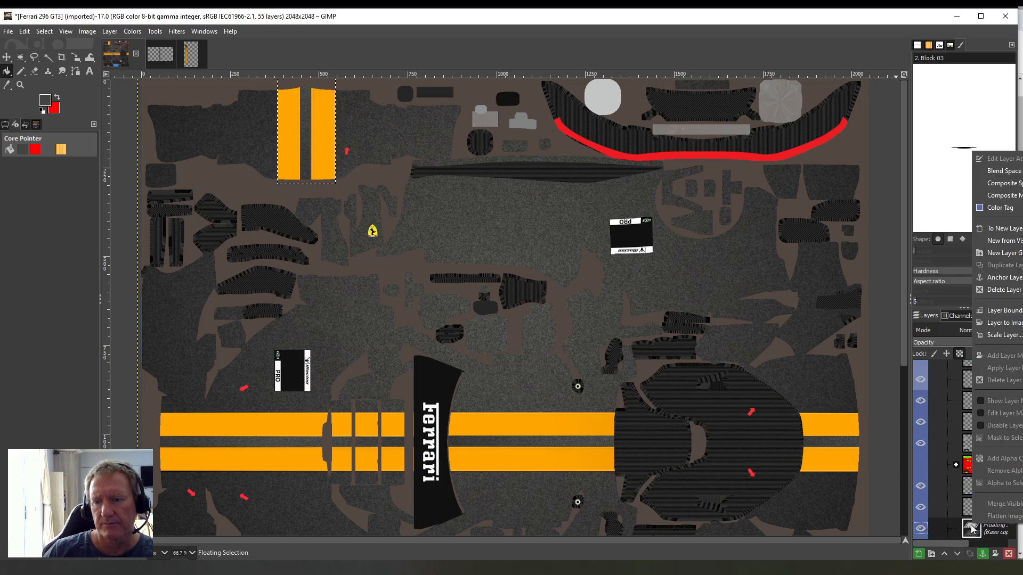
pyautogui.click(933, 283)
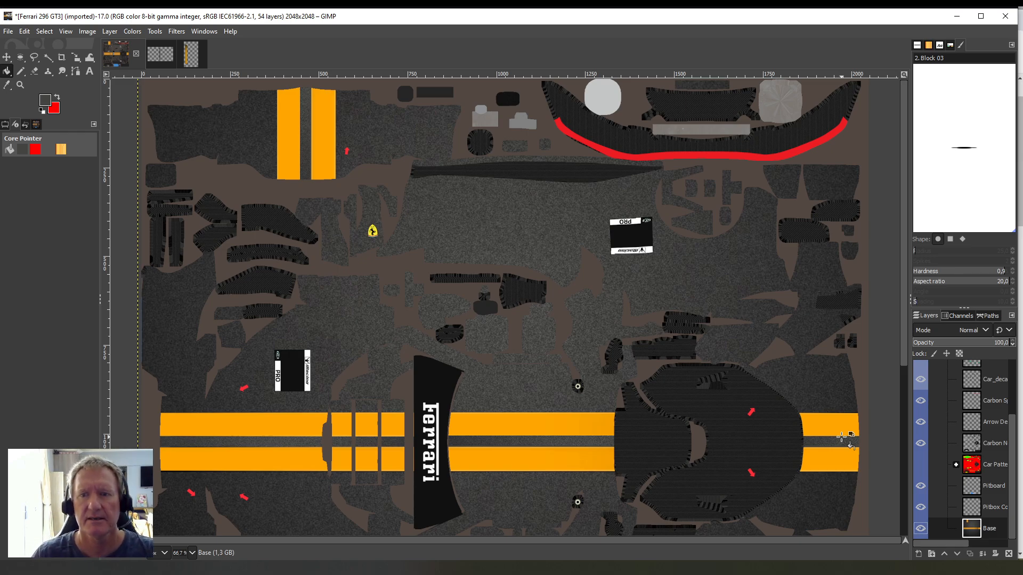
pyautogui.scroll(-5, 600, 309)
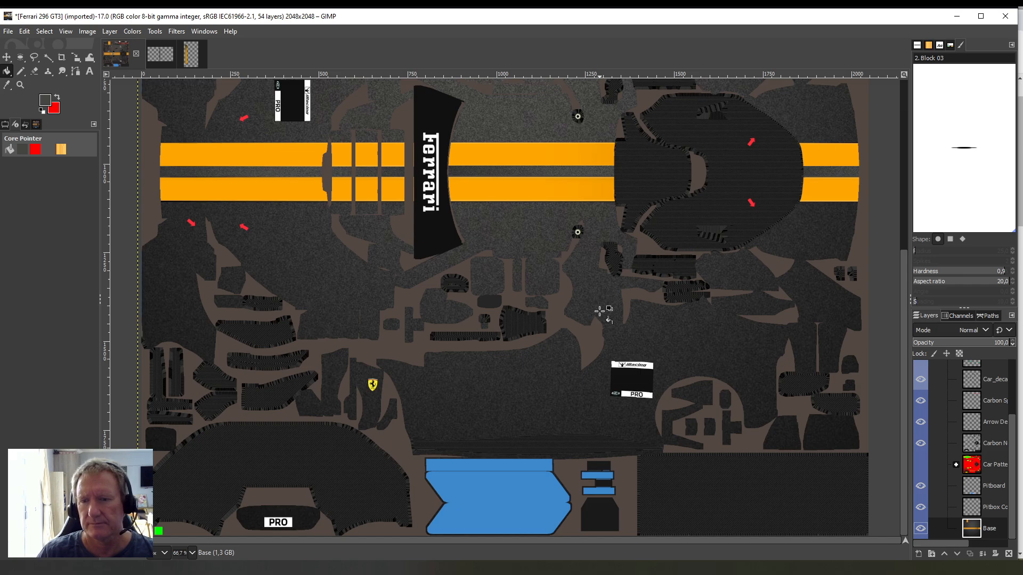
pyautogui.scroll(4, 600, 311)
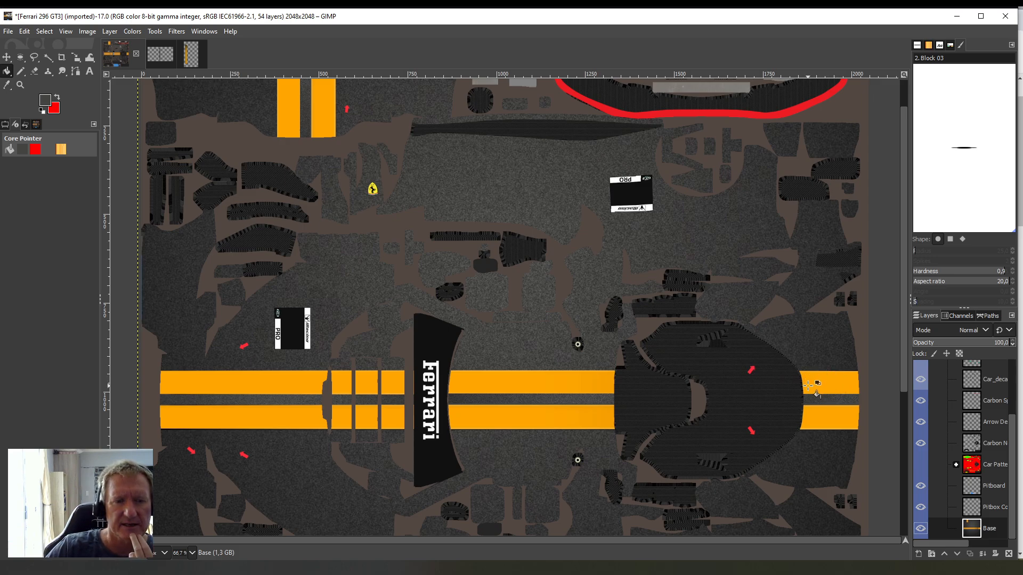
pyautogui.scroll(2, 396, 341)
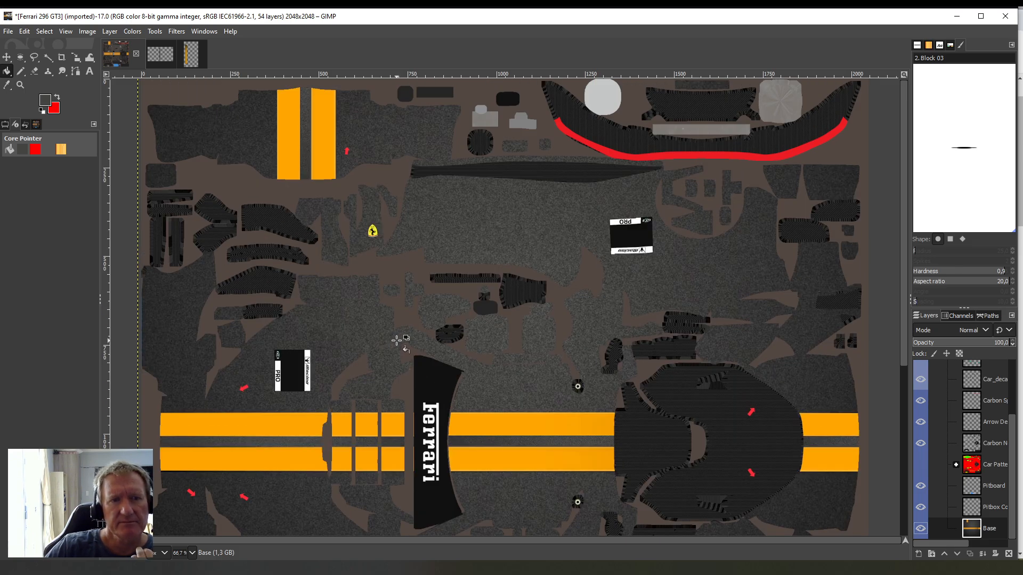
pyautogui.scroll(-6, 510, 275)
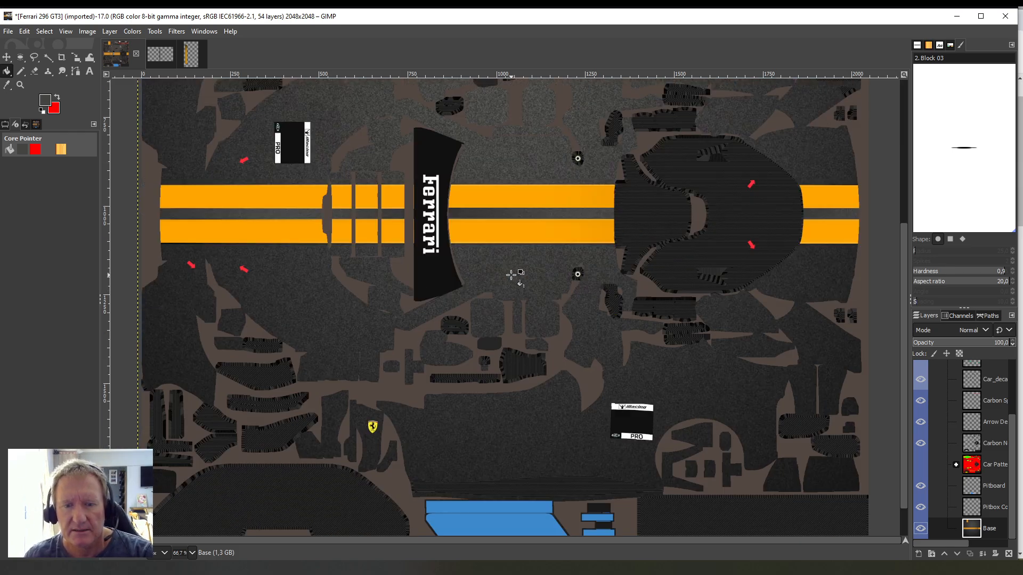
pyautogui.scroll(-1, 511, 275)
pyautogui.scroll(7, 510, 275)
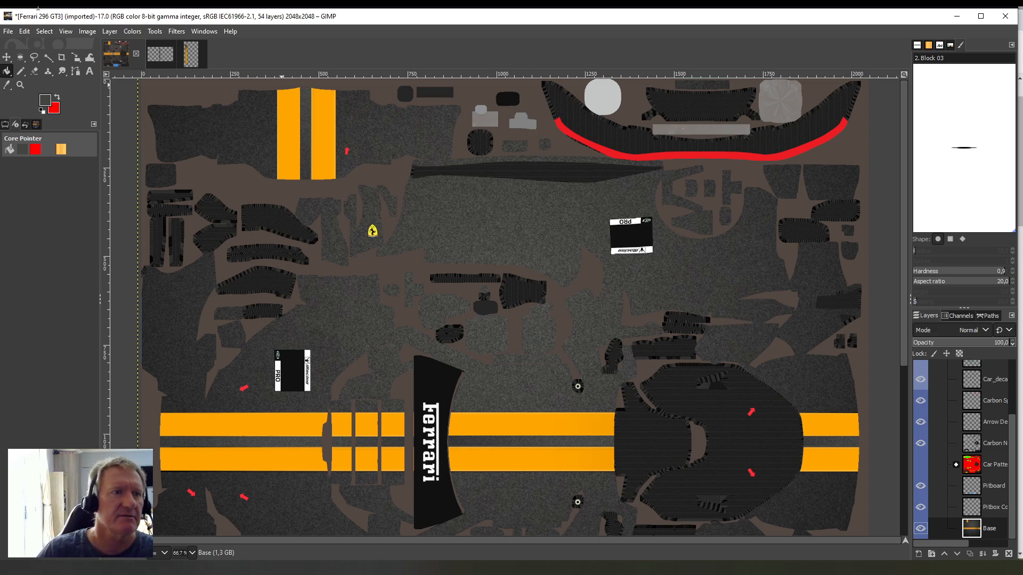
# - Save the livery as gimp.xcf in the Desktop folder iracing cars > mycars.psd > FERRARI GT3
pyautogui.click(8, 31)
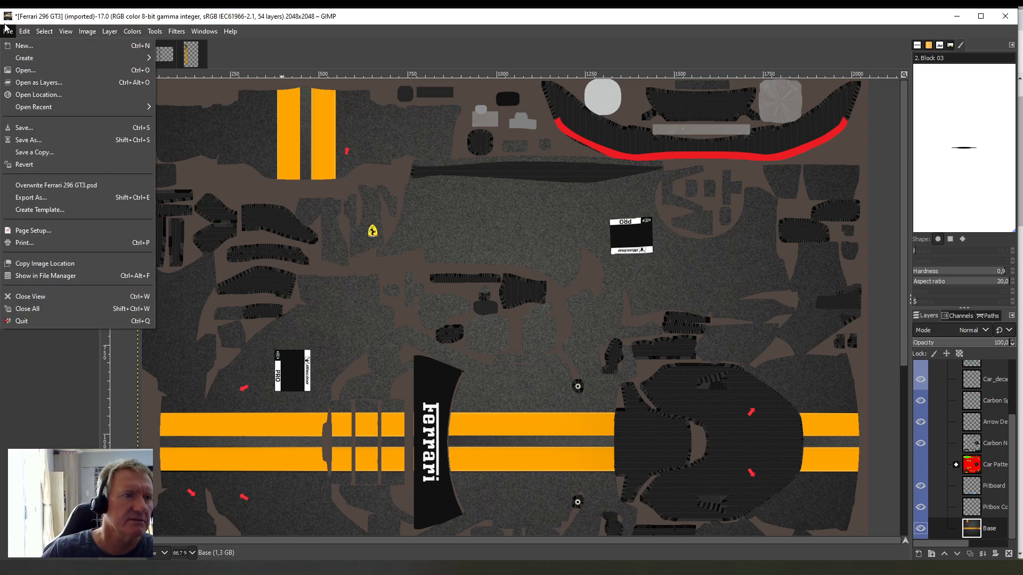
pyautogui.click(27, 141)
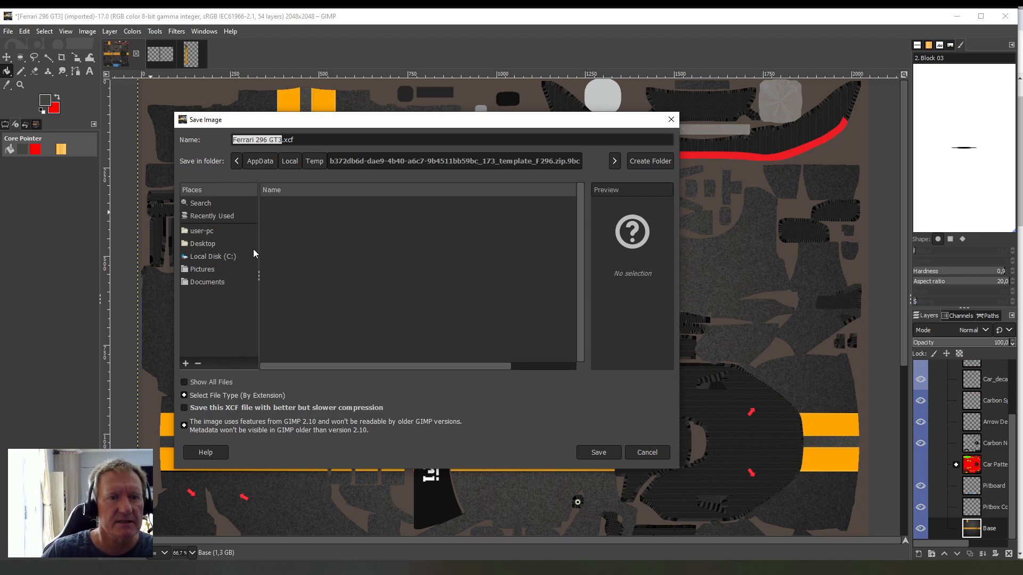
pyautogui.click(208, 245)
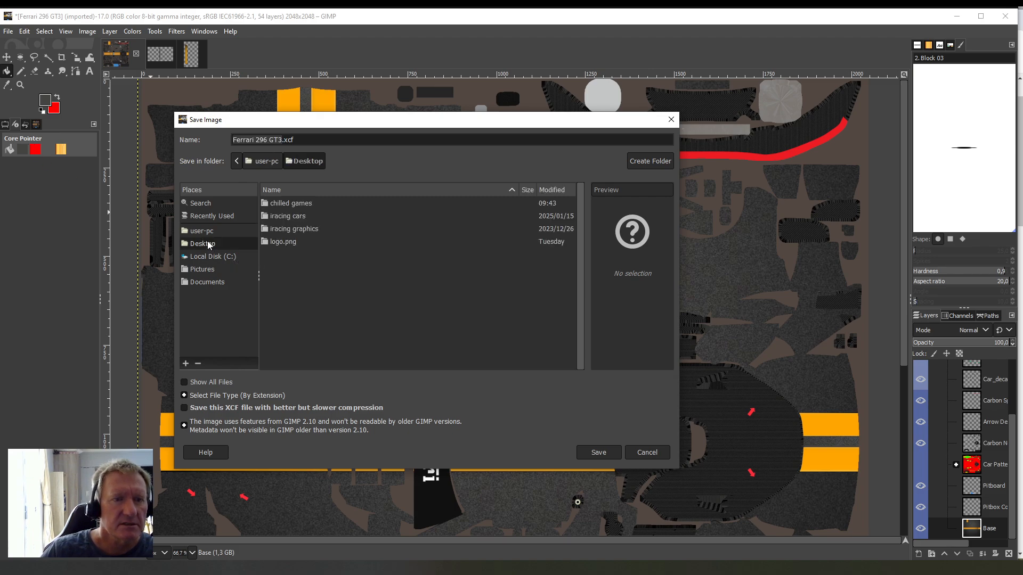
pyautogui.doubleClick(285, 217)
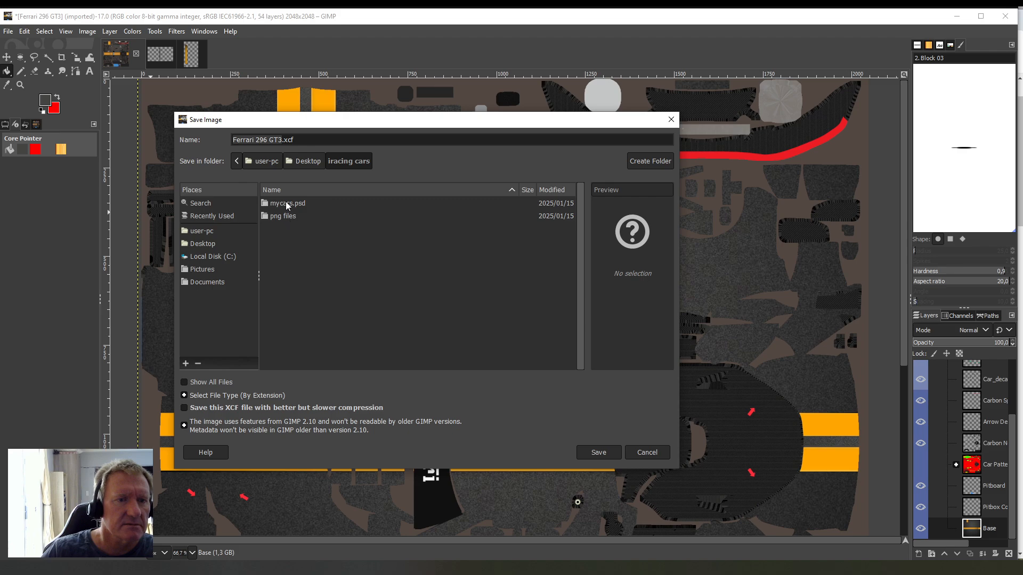
pyautogui.doubleClick(285, 203)
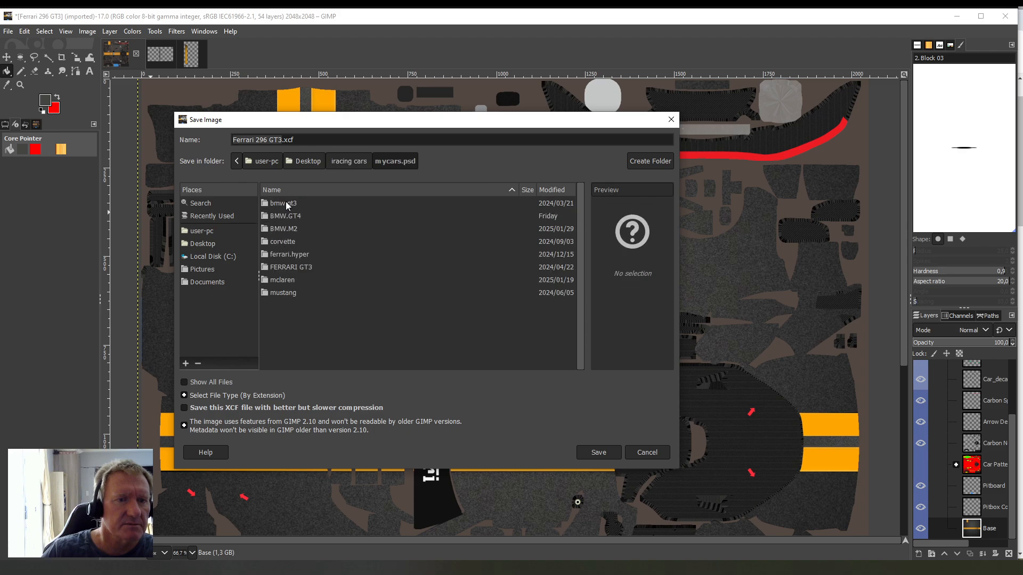
pyautogui.doubleClick(288, 267)
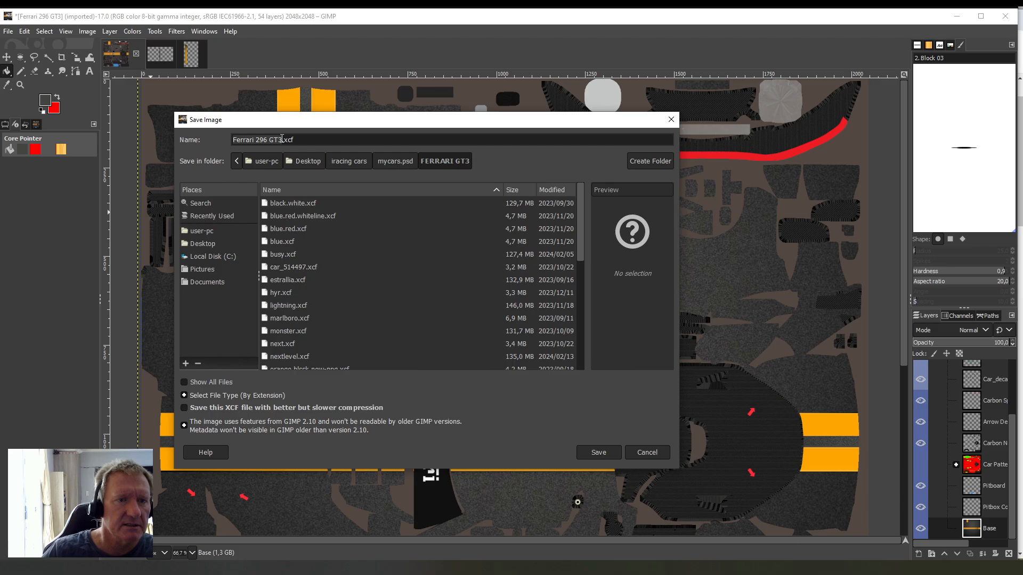
pyautogui.moveTo(282, 139); pyautogui.dragTo(199, 129)
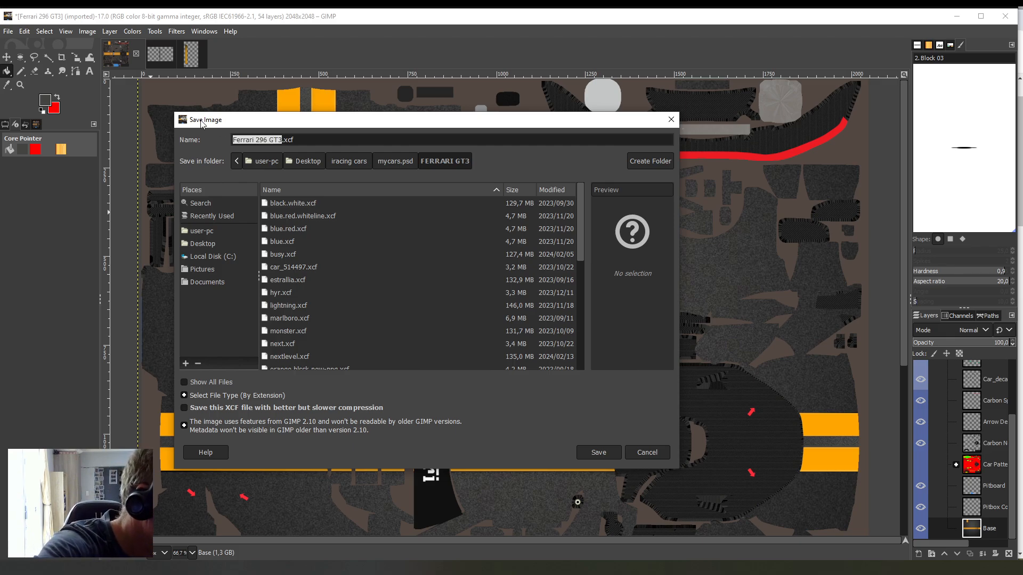
pyautogui.write('gimp')
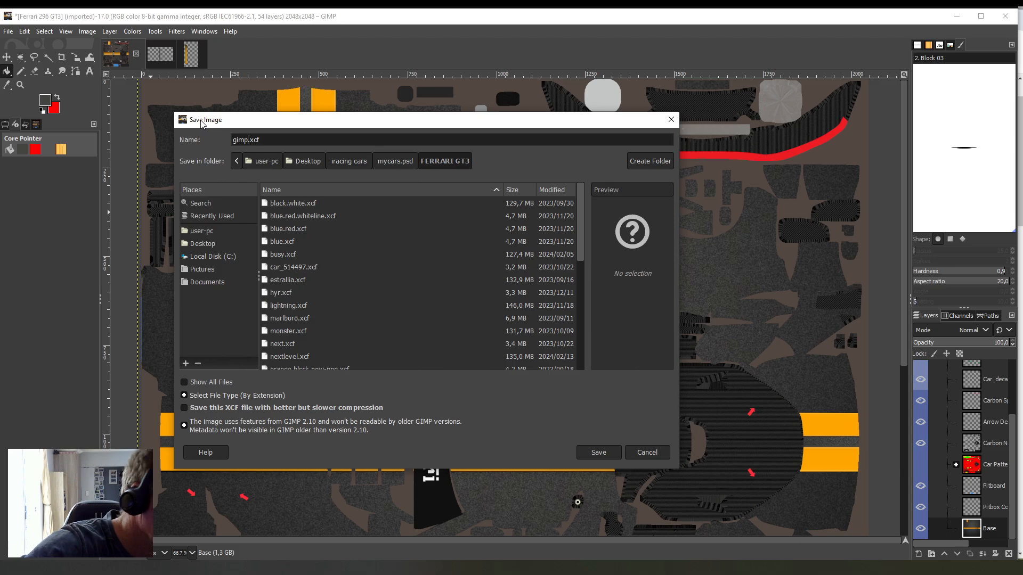
pyautogui.click(600, 451)
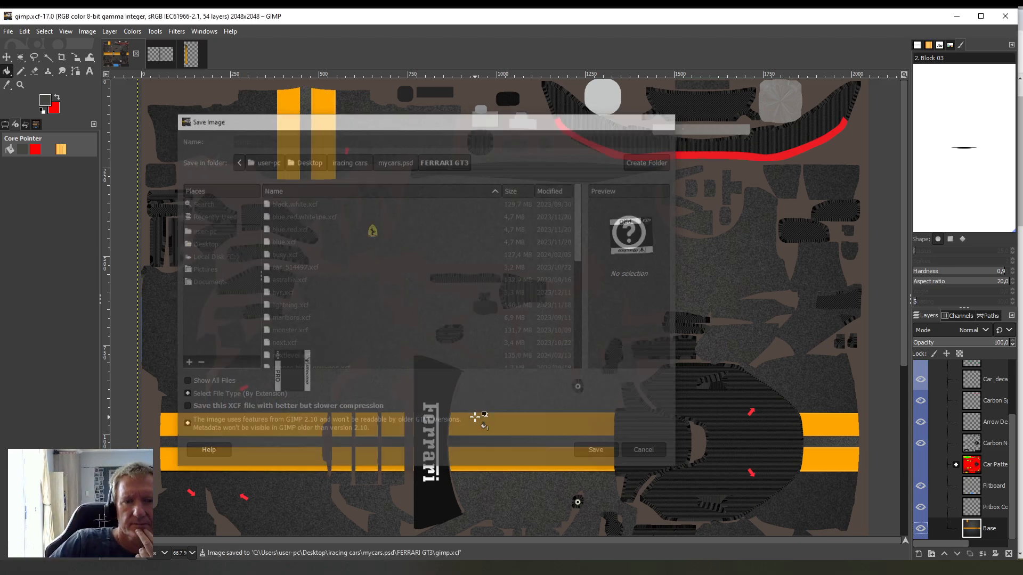
pyautogui.scroll(-5, 536, 305)
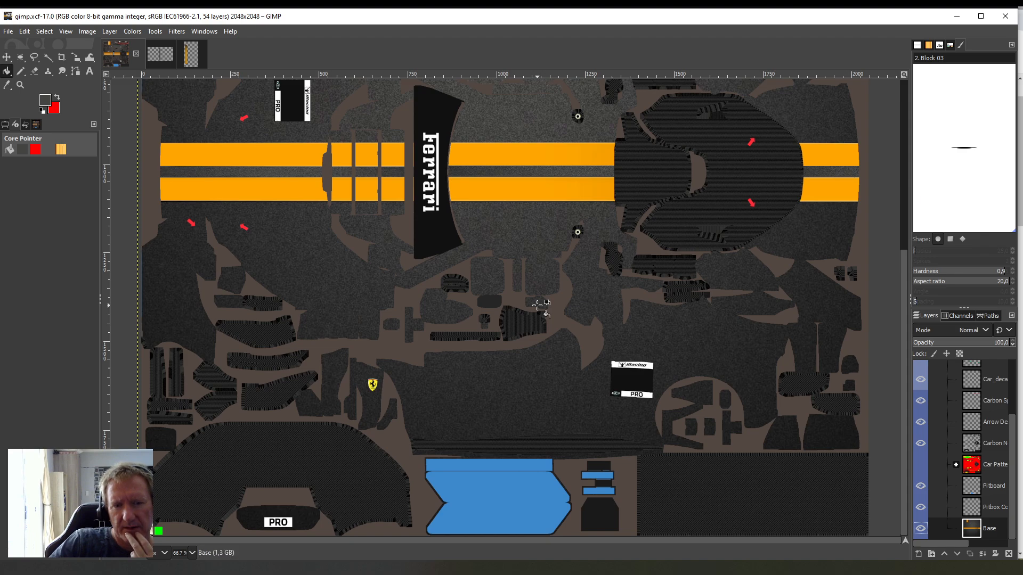
pyautogui.scroll(5, 538, 305)
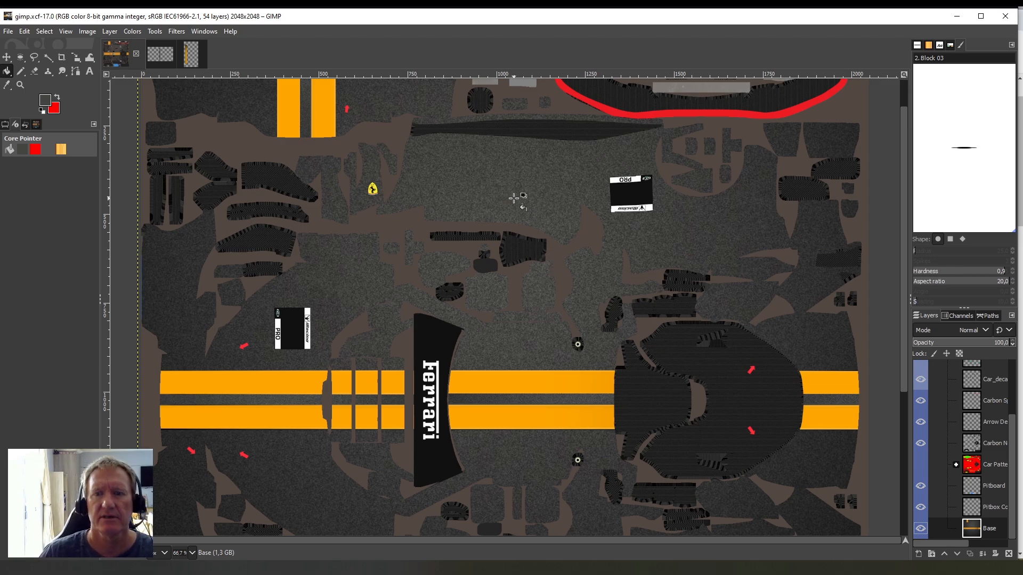
pyautogui.scroll(-5, 593, 262)
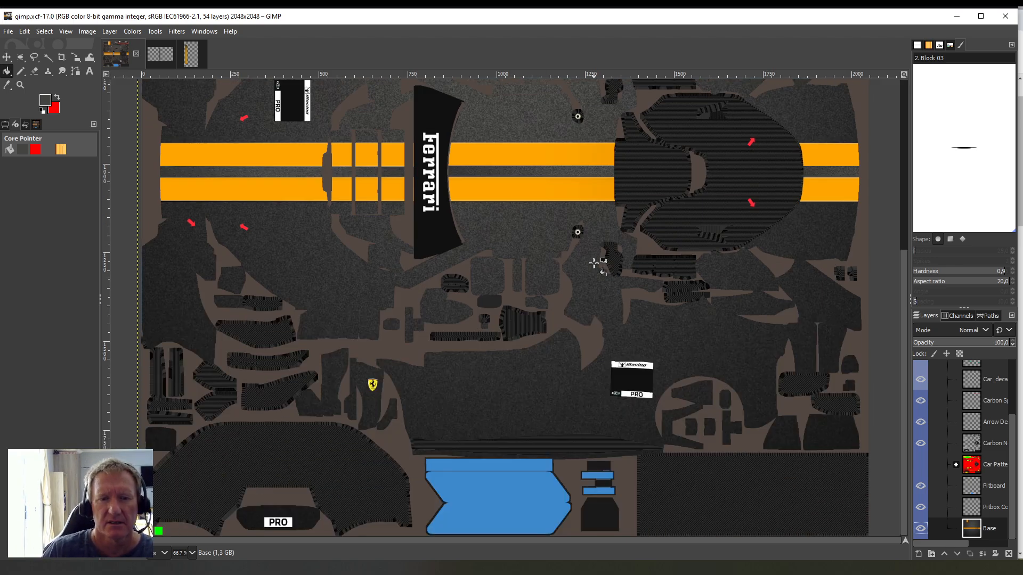
pyautogui.scroll(5, 602, 271)
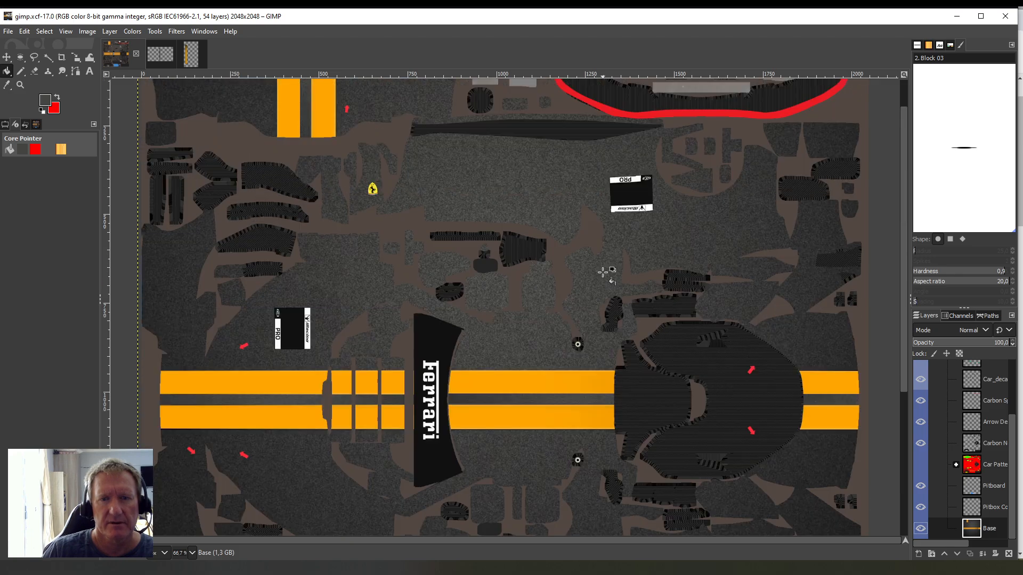
pyautogui.scroll(1, 602, 272)
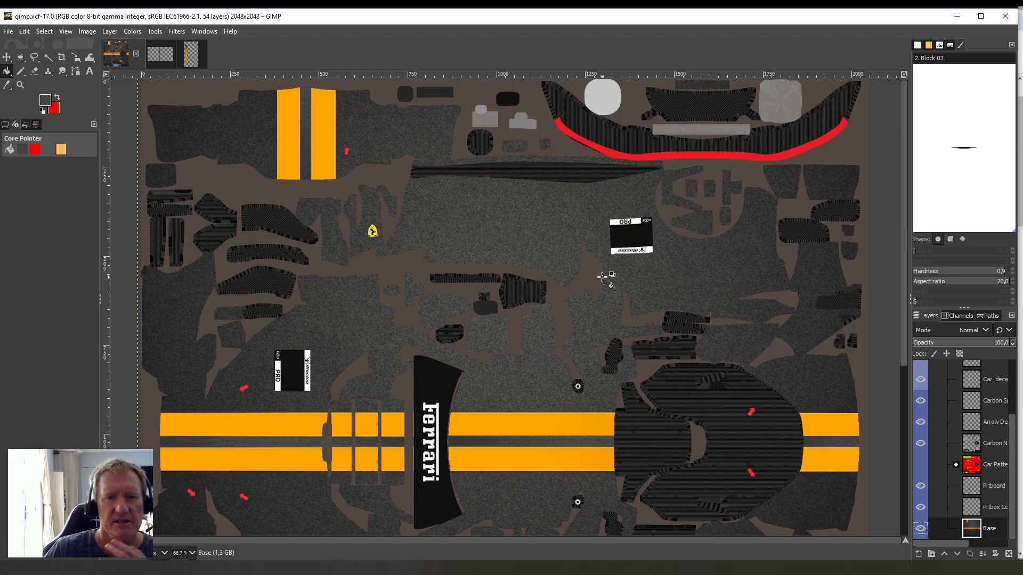
pyautogui.scroll(-5, 601, 276)
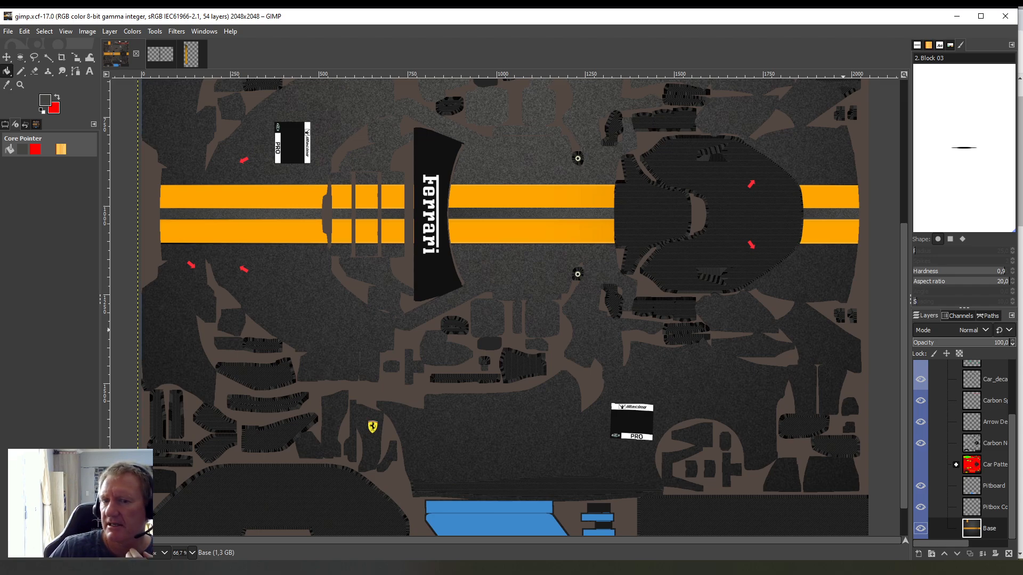
# - Switch to File Explorer and open image 77 from the Desktop folder logo.png > colours in GIMP as a separate image
pyautogui.moveTo(1022, 109); pyautogui.dragTo(587, 89)
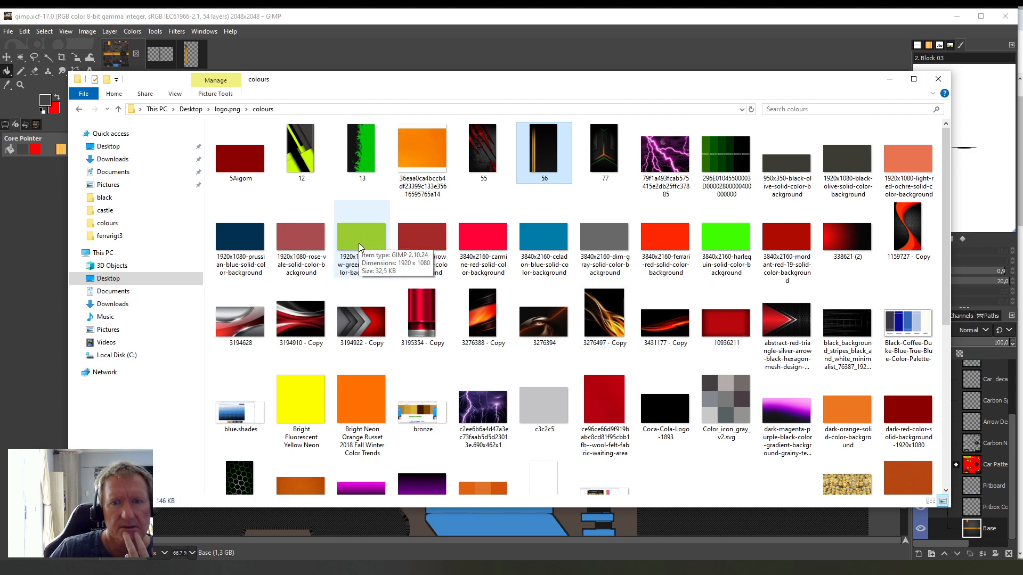
pyautogui.click(599, 136)
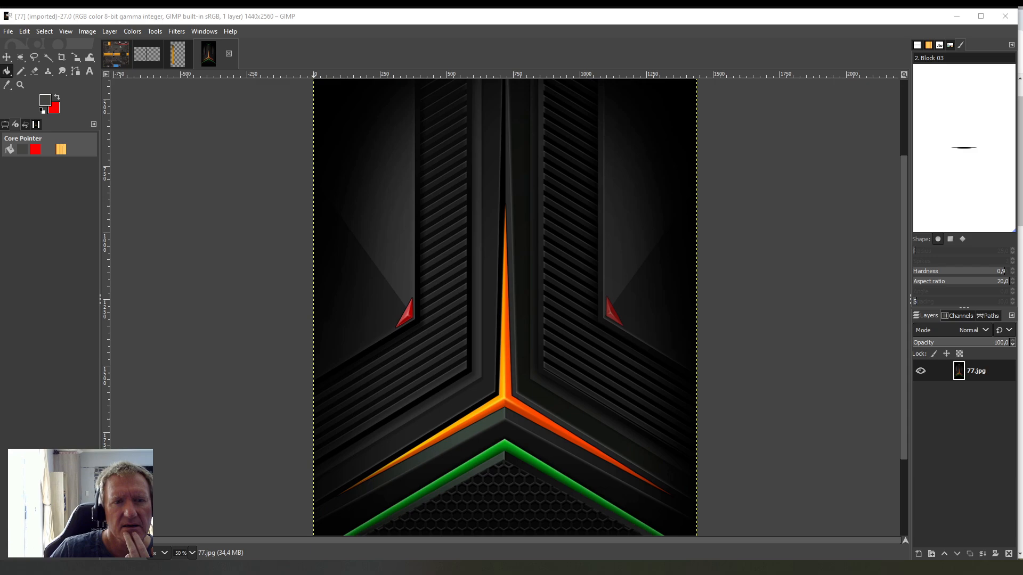
pyautogui.click(118, 55)
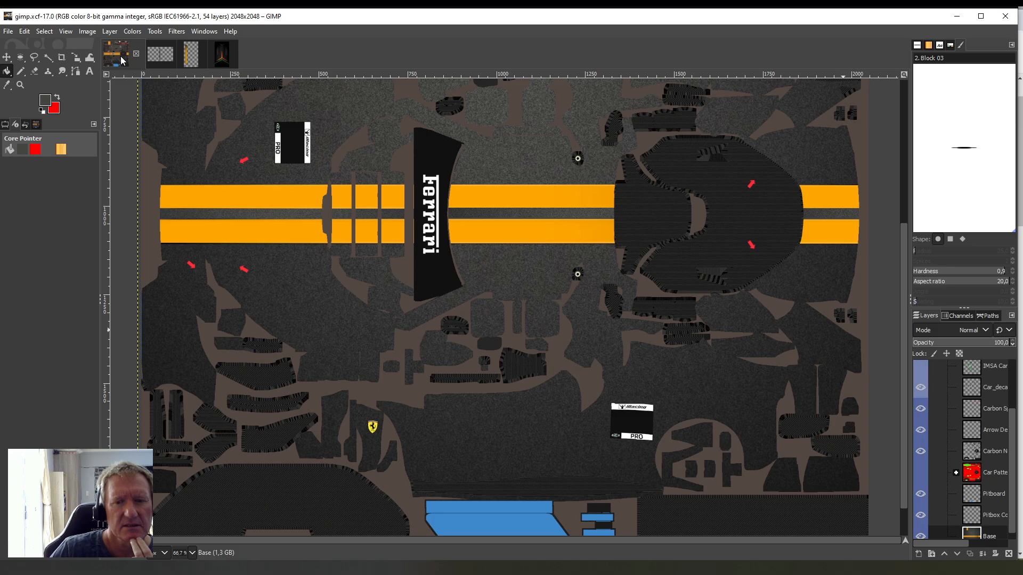
pyautogui.click(217, 53)
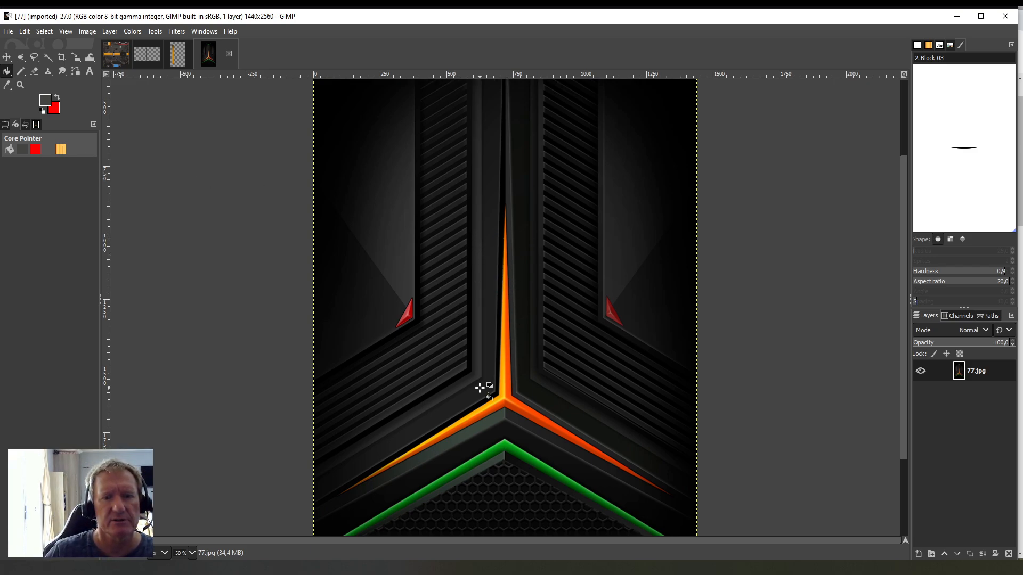
# - Outline the orange three-pointed shape in image 77 with Free Select, cutting its two lower arms short, and copy the selection
pyautogui.click(35, 58)
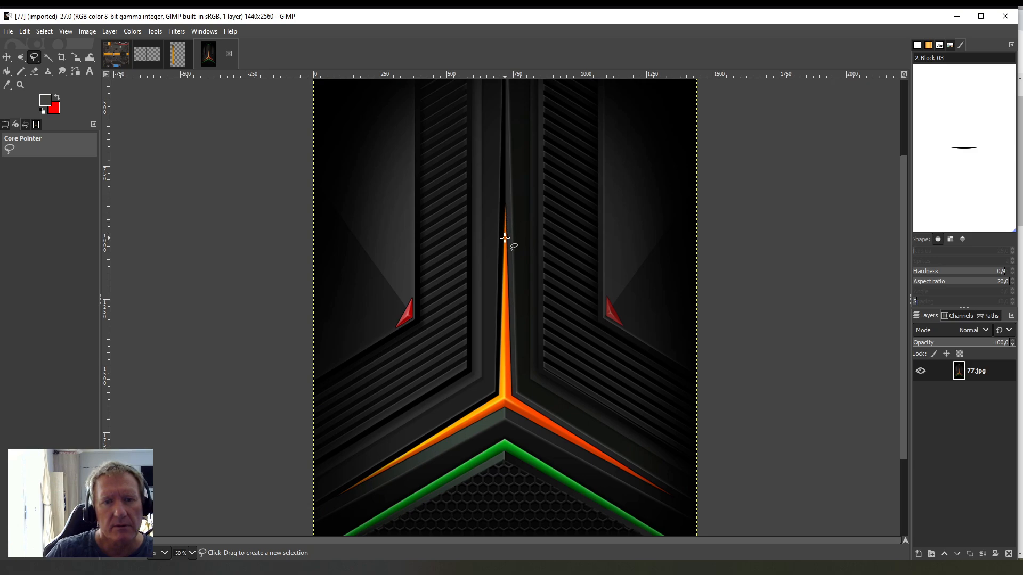
pyautogui.moveTo(504, 238)
pyautogui.mouseDown()
pyautogui.moveTo(498, 398)
pyautogui.moveTo(409, 452)
pyautogui.mouseUp()
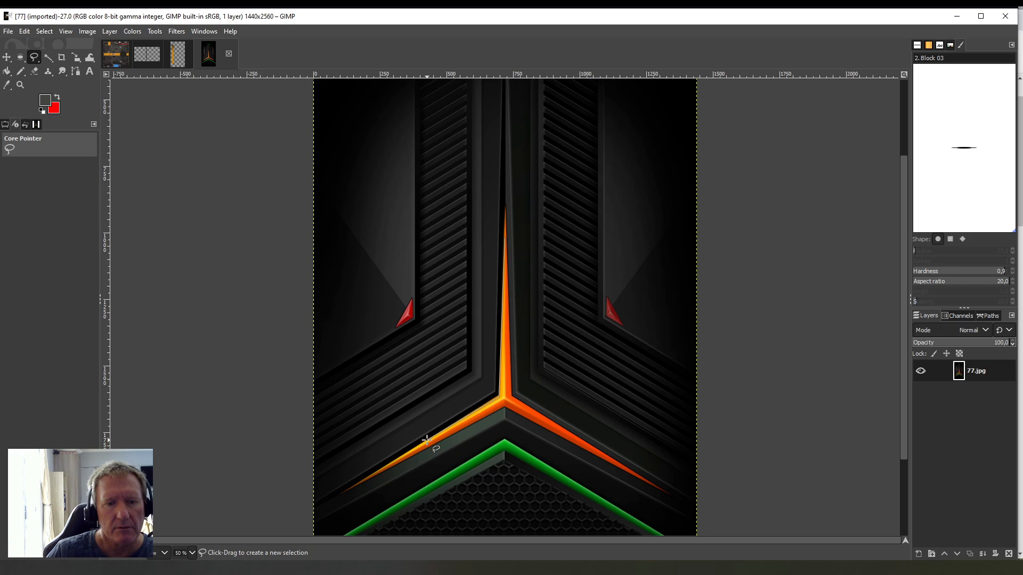
pyautogui.click(428, 441)
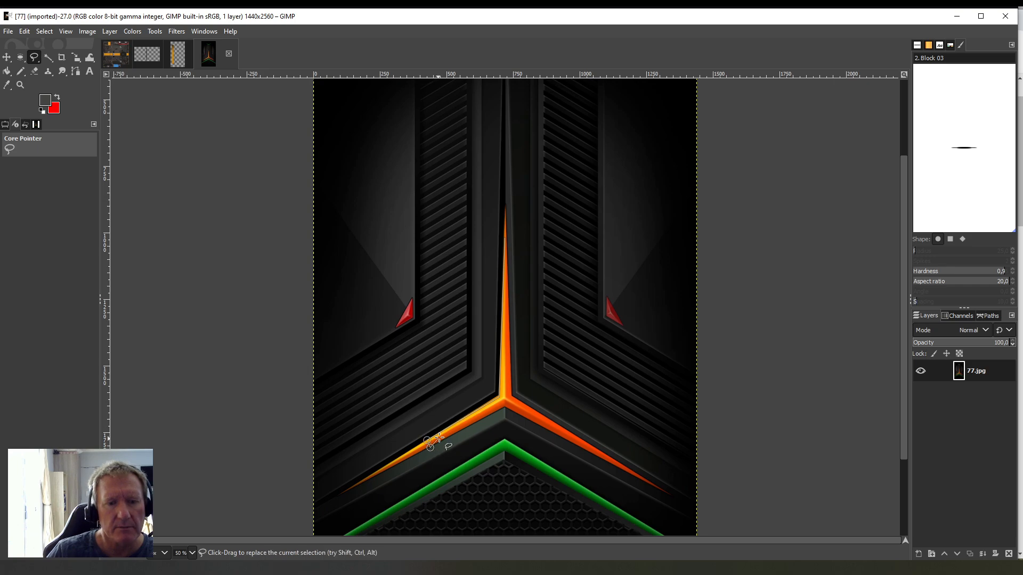
pyautogui.click(504, 408)
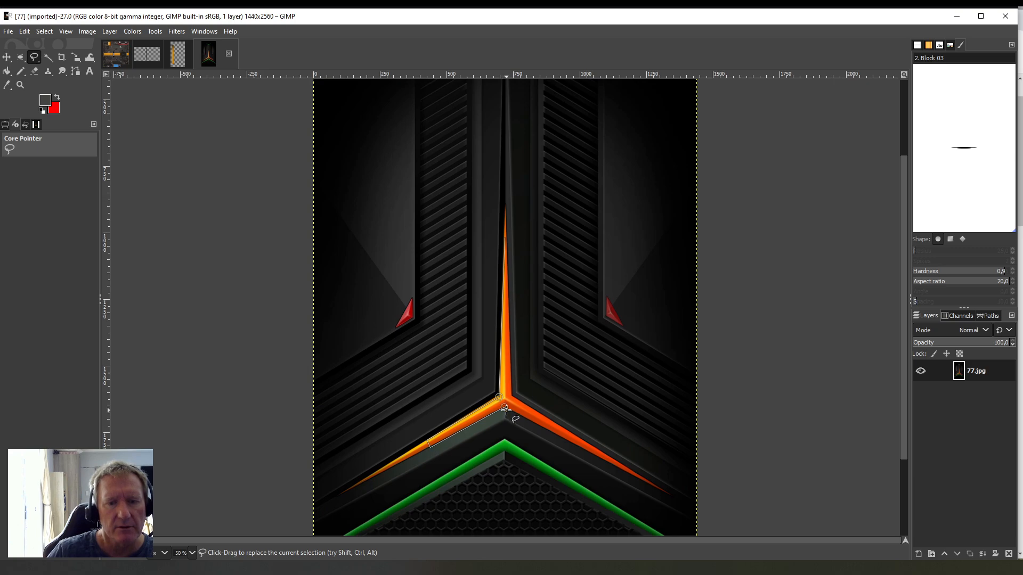
pyautogui.click(566, 440)
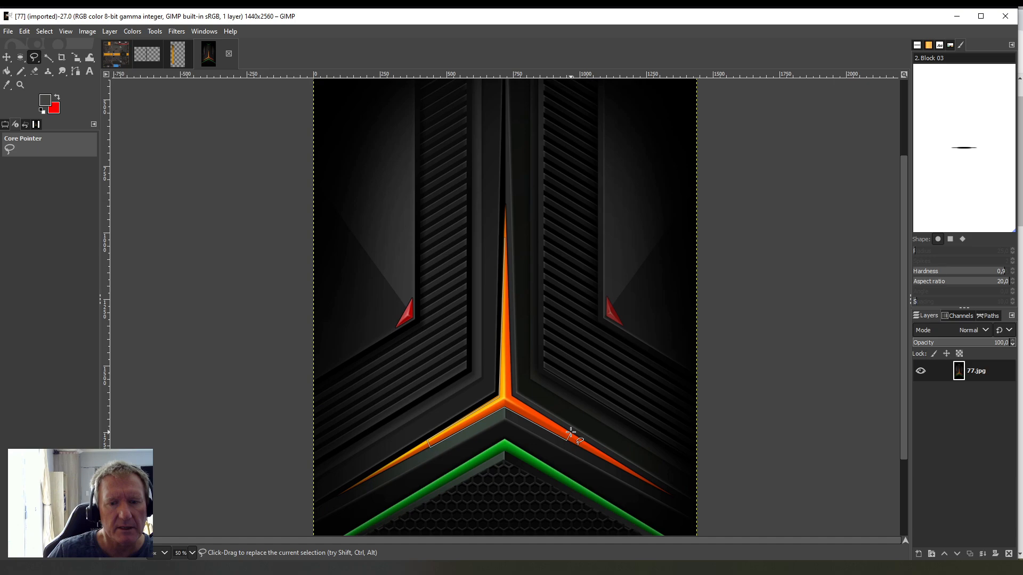
pyautogui.click(499, 397)
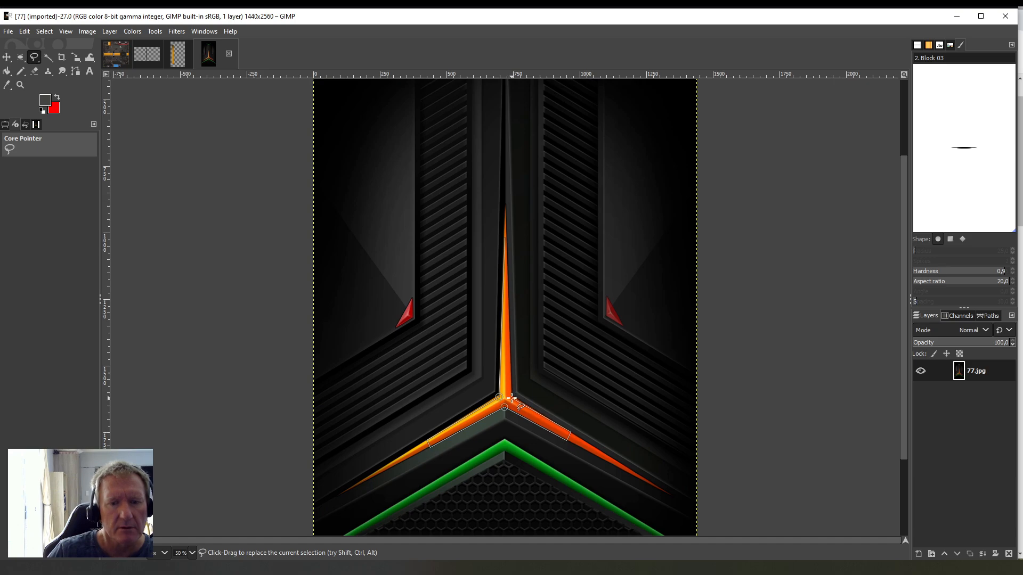
pyautogui.click(512, 396)
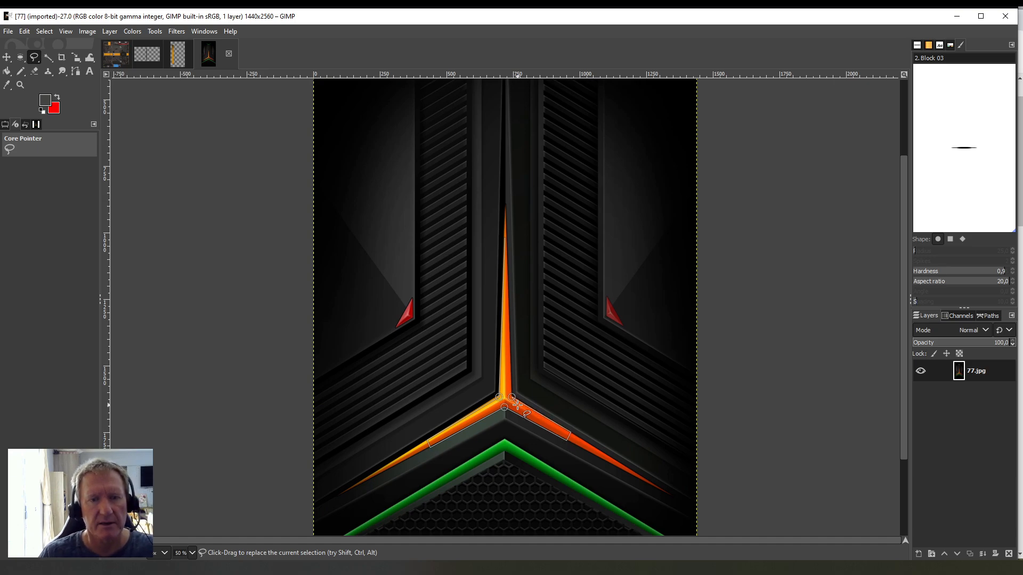
pyautogui.press('Return')
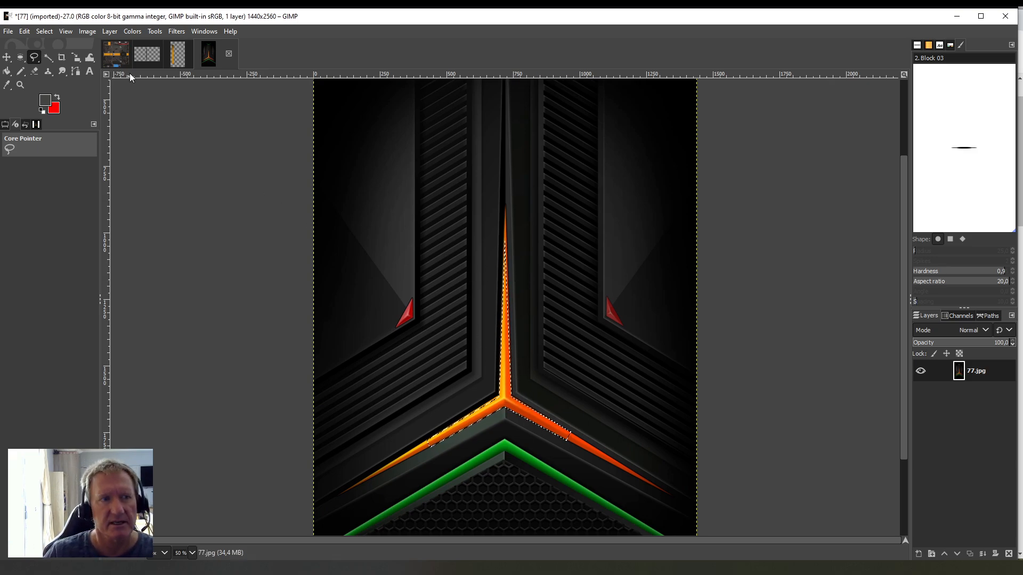
pyautogui.click(25, 31)
pyautogui.click(44, 106)
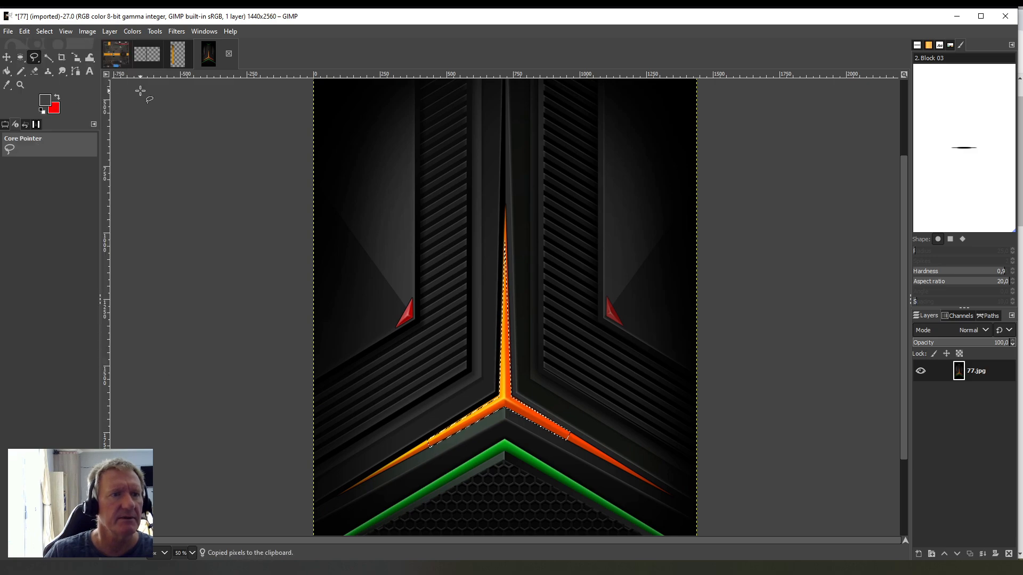
# - Paste the copied orange shape into the gimp.xcf livery and rotate it 90° counter-clockwise
pyautogui.click(127, 64)
pyautogui.click(25, 32)
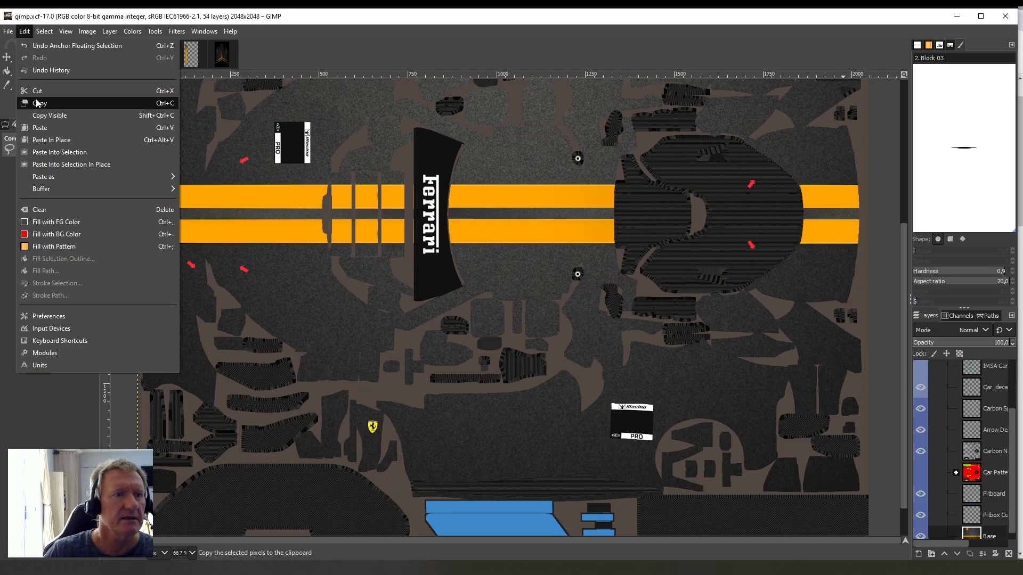
pyautogui.click(42, 130)
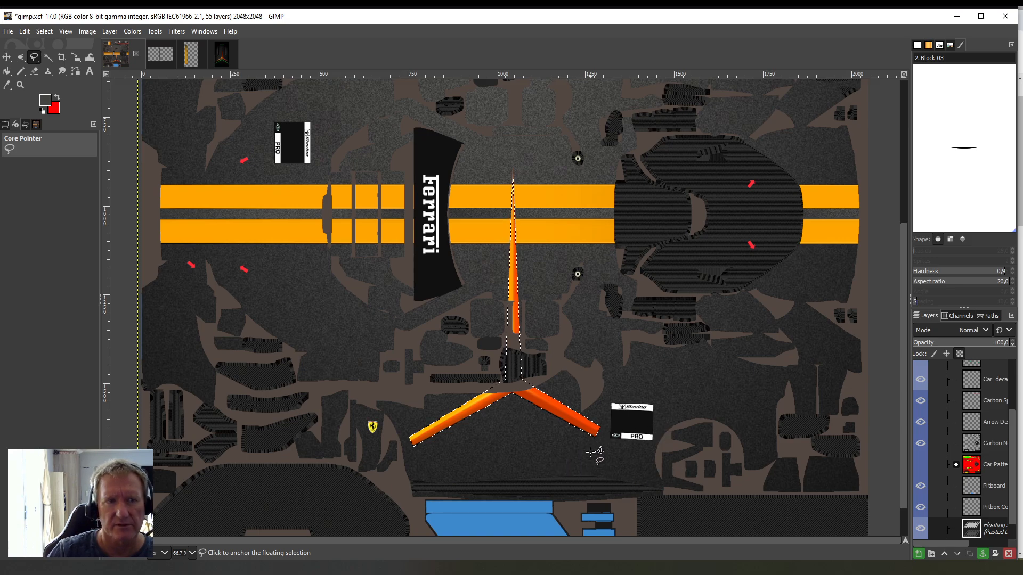
pyautogui.click(113, 32)
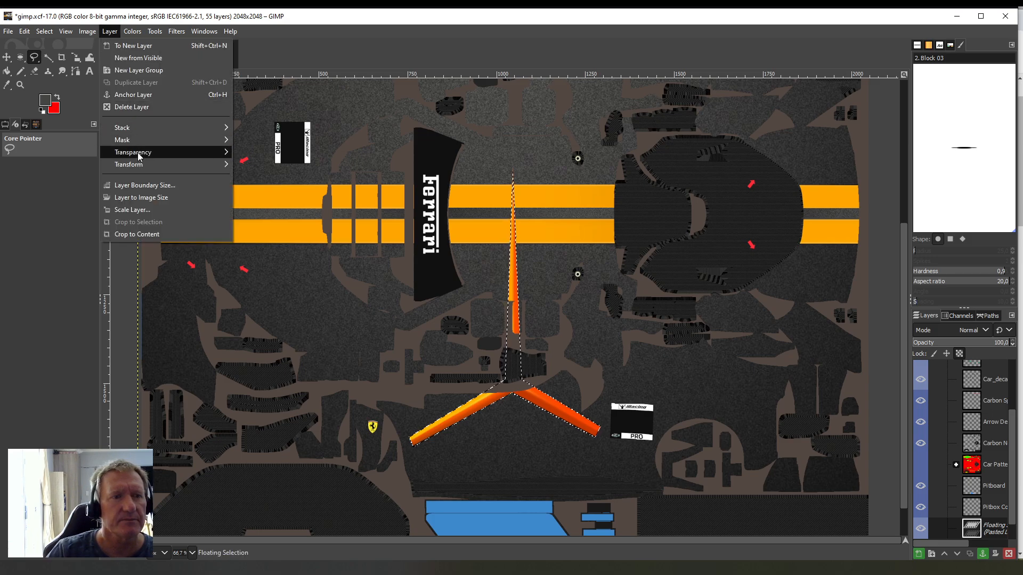
pyautogui.moveTo(138, 155)
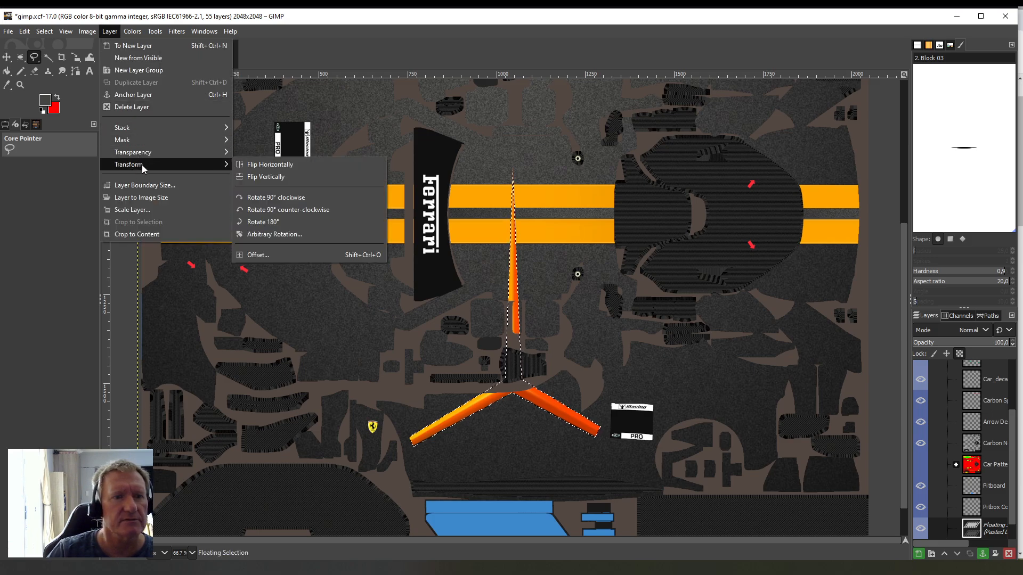
pyautogui.click(290, 209)
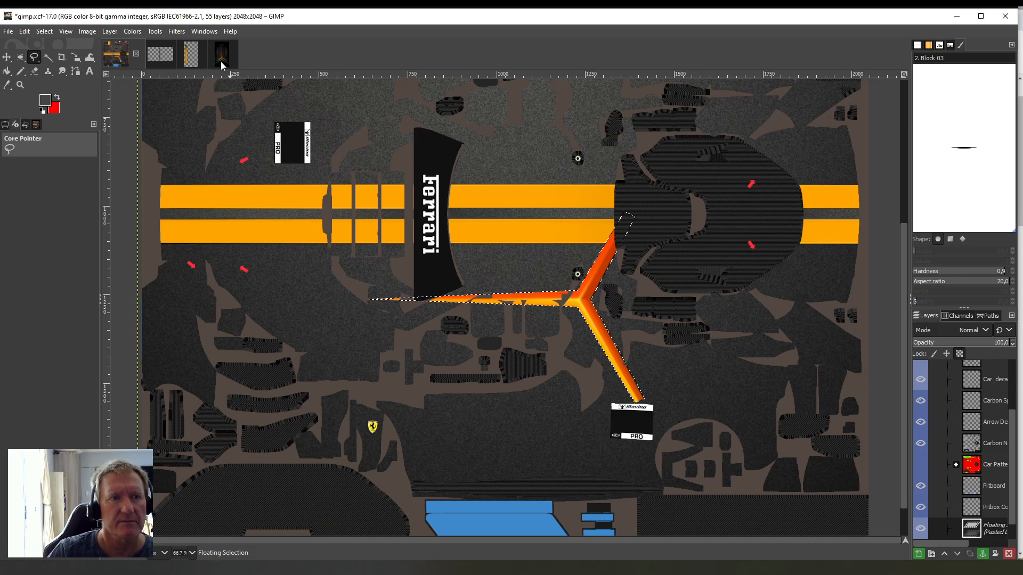
# - Try to scale the orange shape to about 682 × 467 px and place it over the side panel beside the lower iRacing PRO plate
pyautogui.click(155, 32)
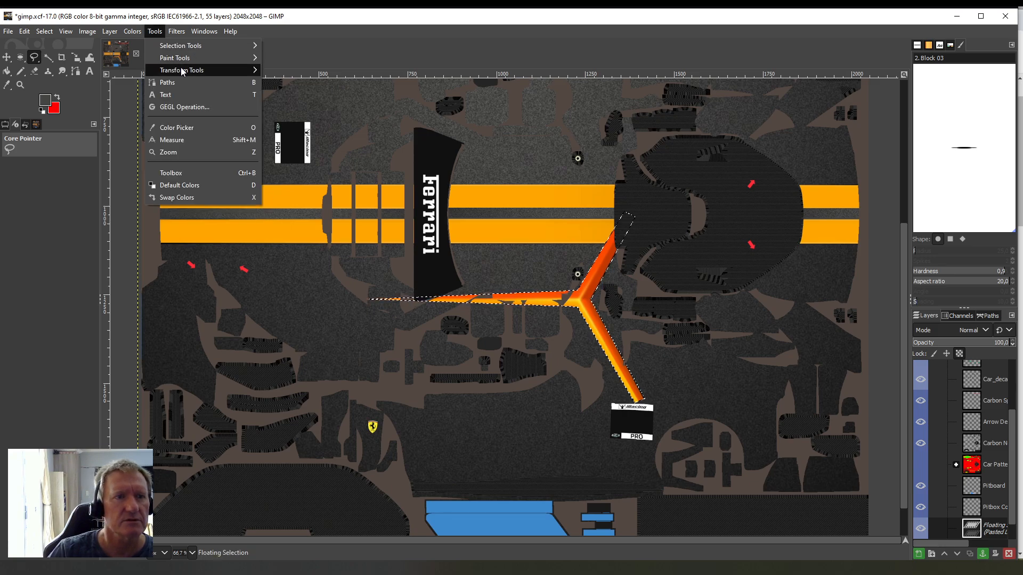
pyautogui.moveTo(191, 71)
pyautogui.click(283, 119)
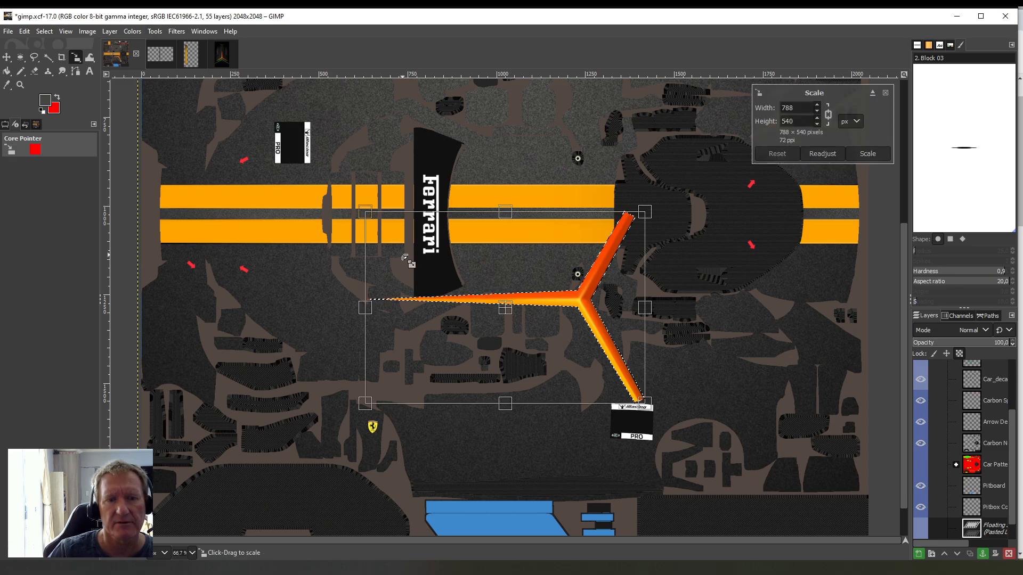
pyautogui.moveTo(368, 308); pyautogui.dragTo(604, 447)
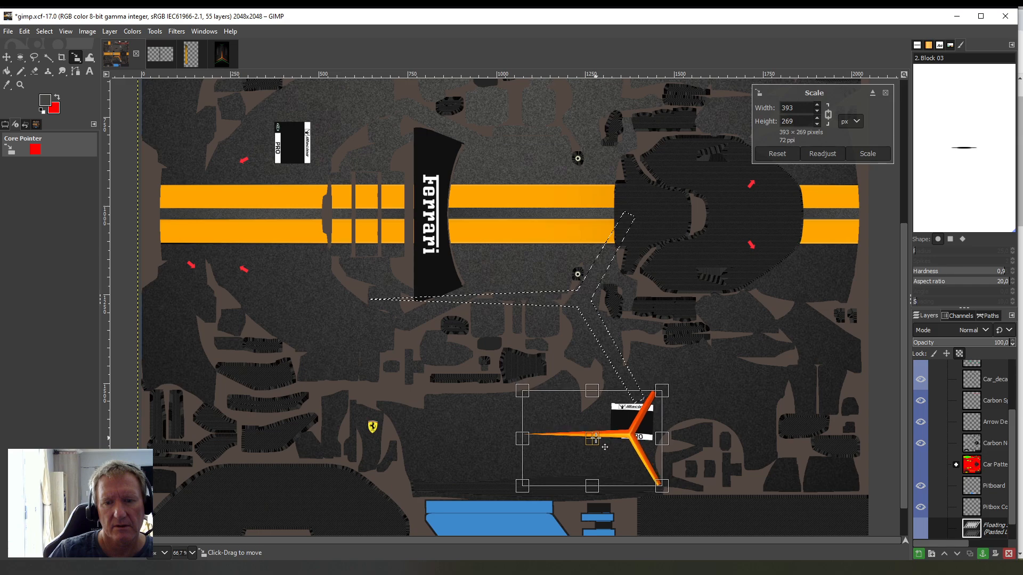
pyautogui.moveTo(523, 441); pyautogui.dragTo(398, 467)
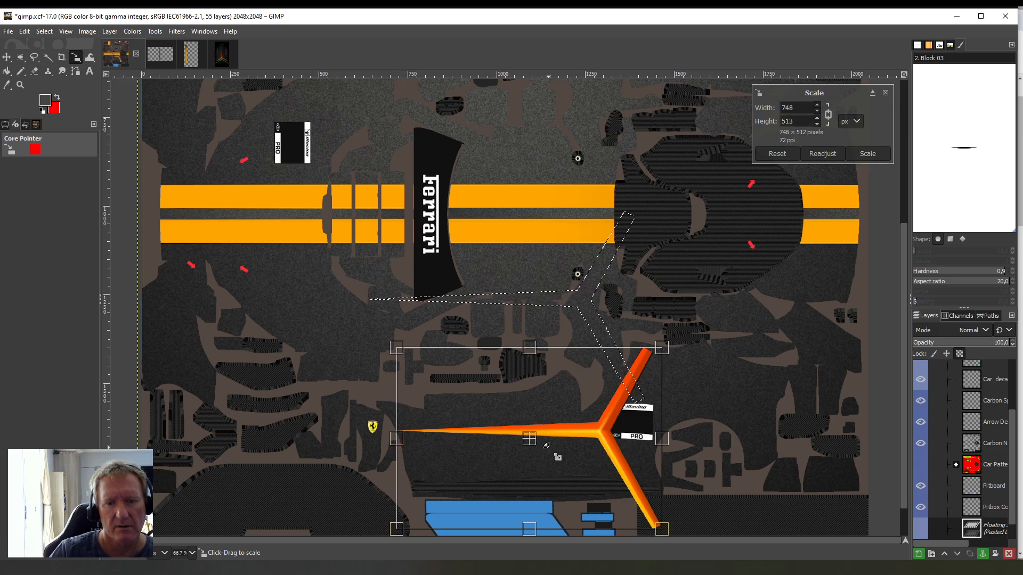
pyautogui.moveTo(534, 441); pyautogui.dragTo(538, 409)
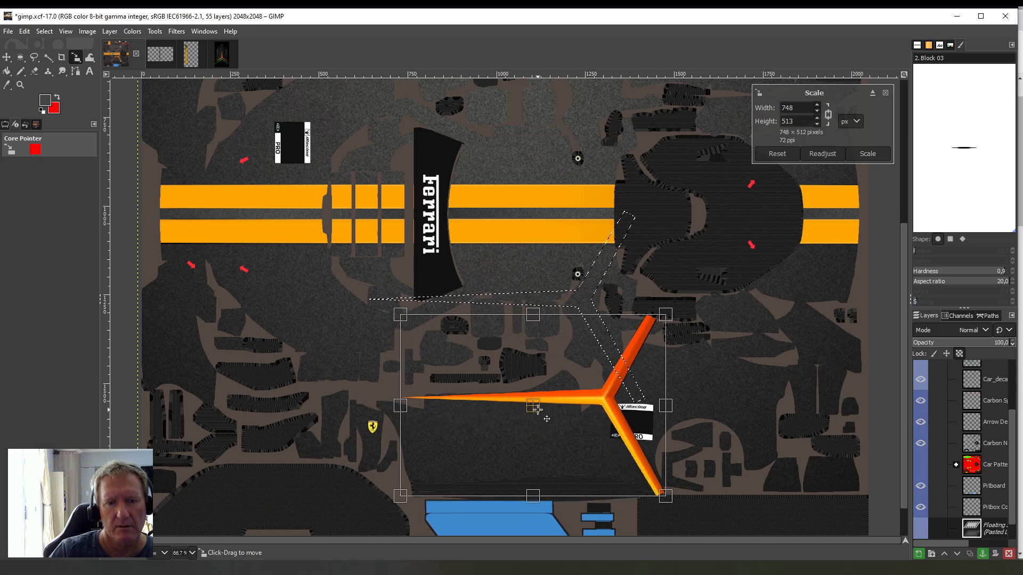
pyautogui.moveTo(400, 406); pyautogui.dragTo(423, 407)
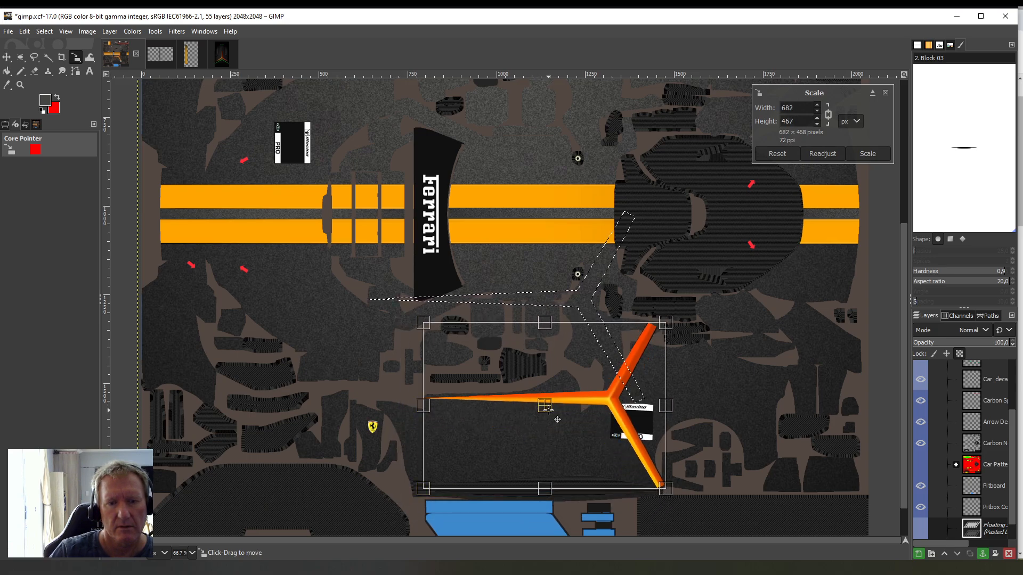
pyautogui.moveTo(548, 410); pyautogui.dragTo(532, 448)
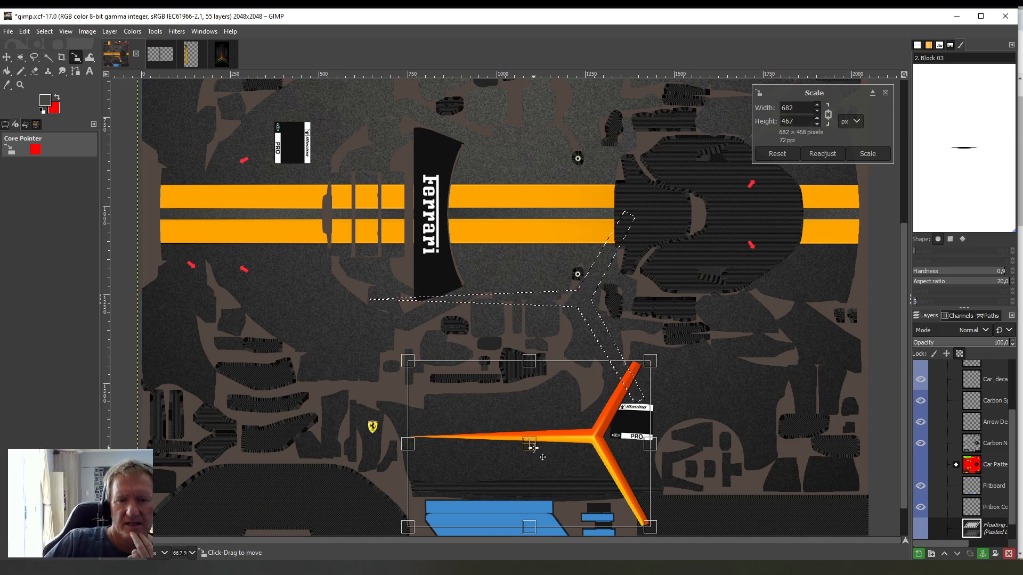
pyautogui.moveTo(526, 446); pyautogui.dragTo(533, 420)
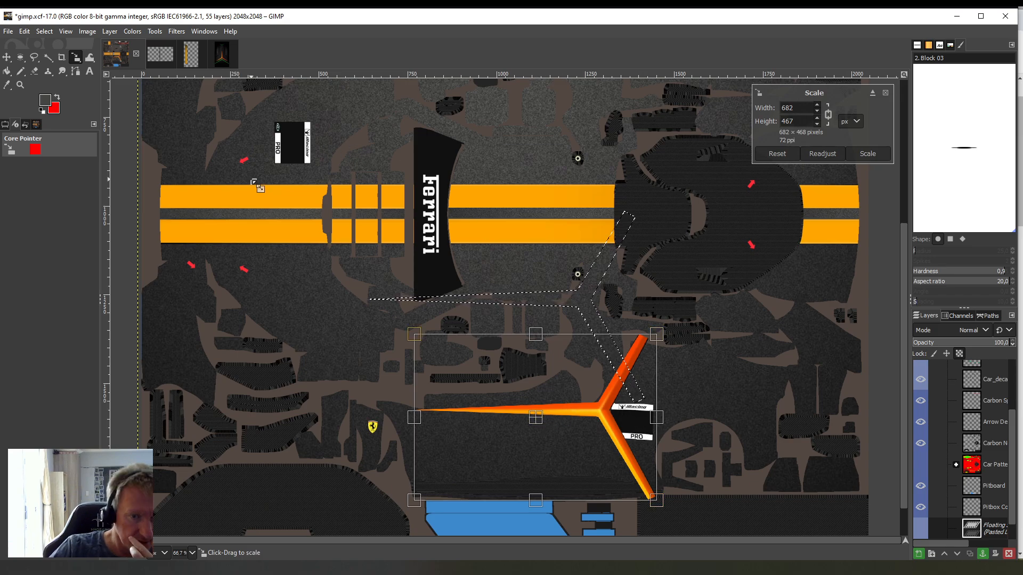
# - Flip the pasted orange shape vertically
pyautogui.click(109, 31)
pyautogui.moveTo(146, 163)
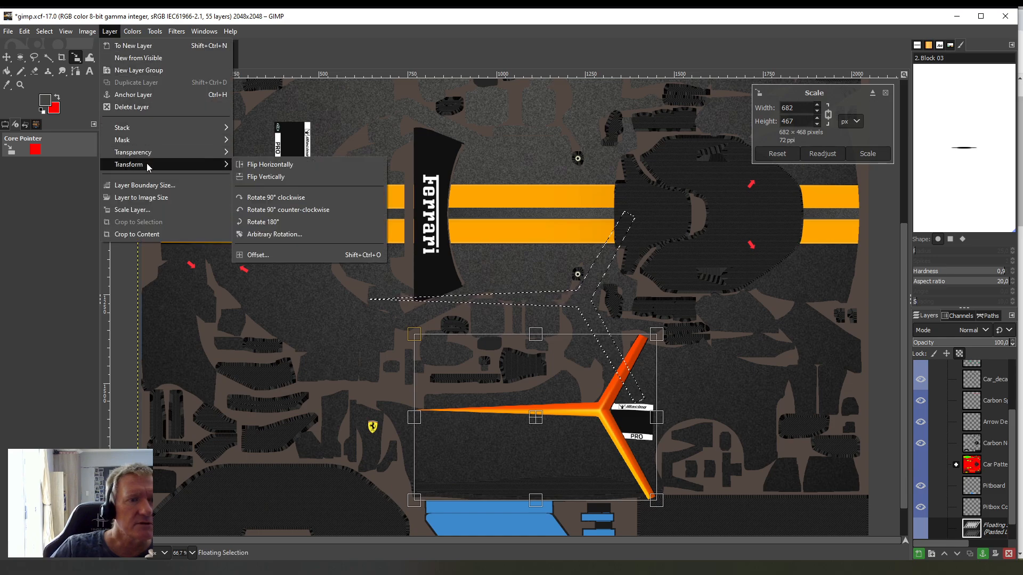
pyautogui.click(260, 177)
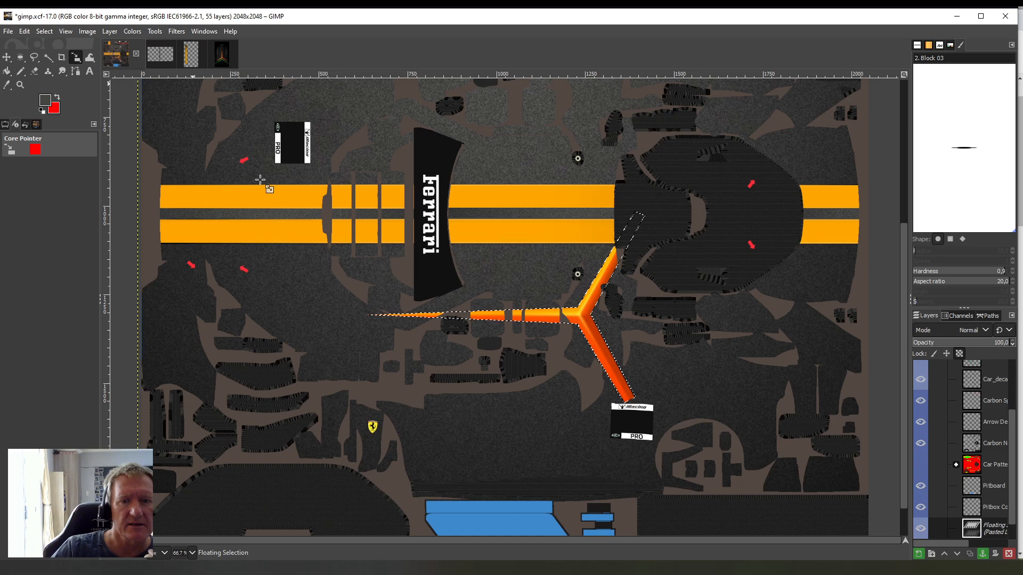
# - Scale the flipped orange shape proportionally to about 626 × 429 px over the side panel by the lower iRacing PRO plate
pyautogui.click(155, 32)
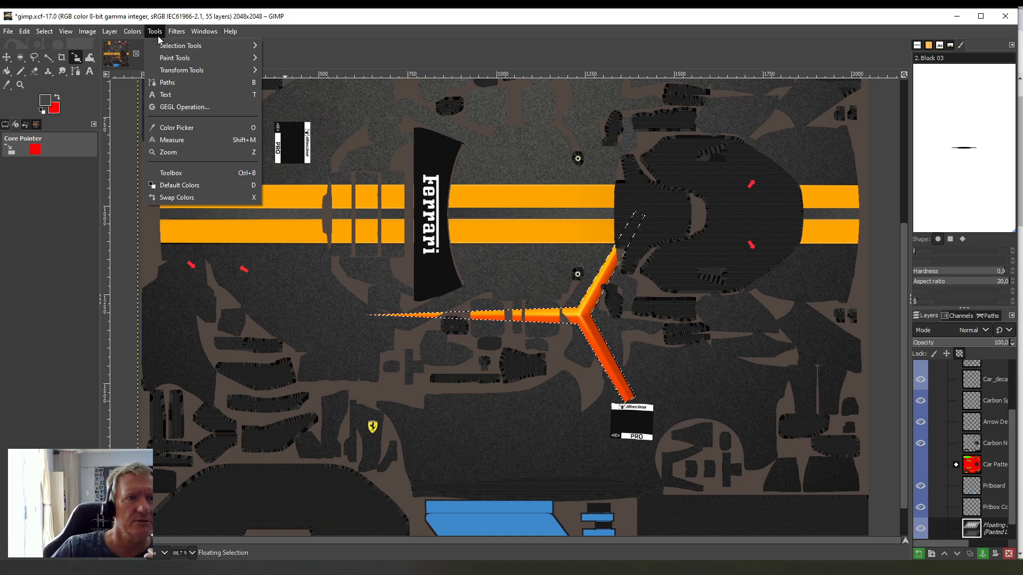
pyautogui.moveTo(193, 69)
pyautogui.click(296, 119)
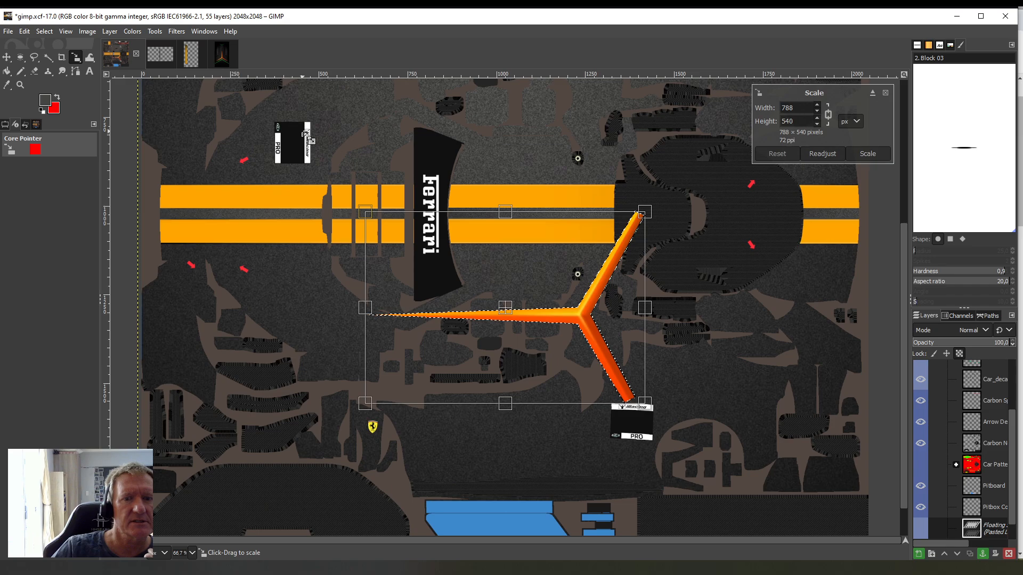
pyautogui.moveTo(516, 318); pyautogui.dragTo(543, 411)
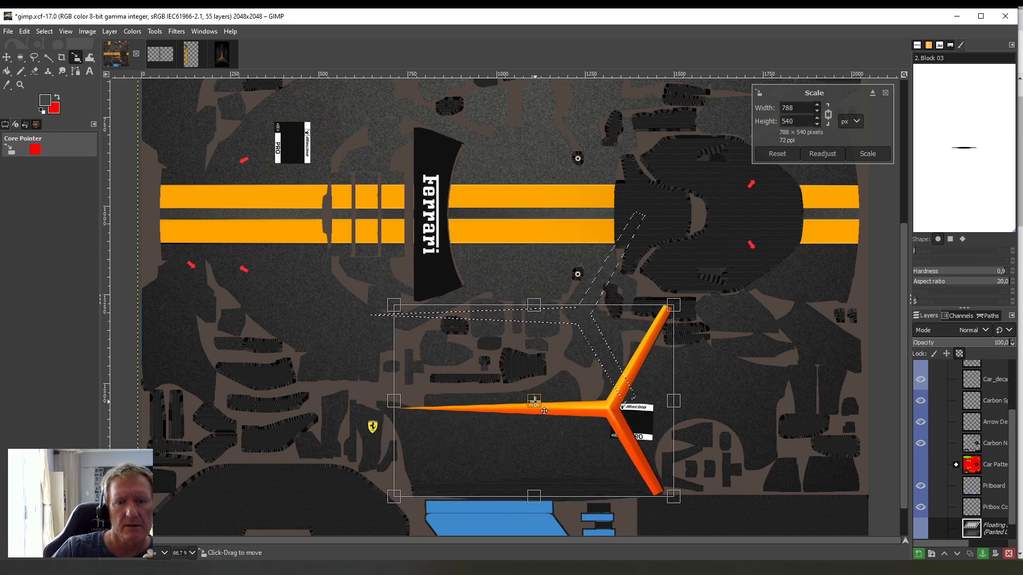
pyautogui.moveTo(406, 311); pyautogui.dragTo(425, 398)
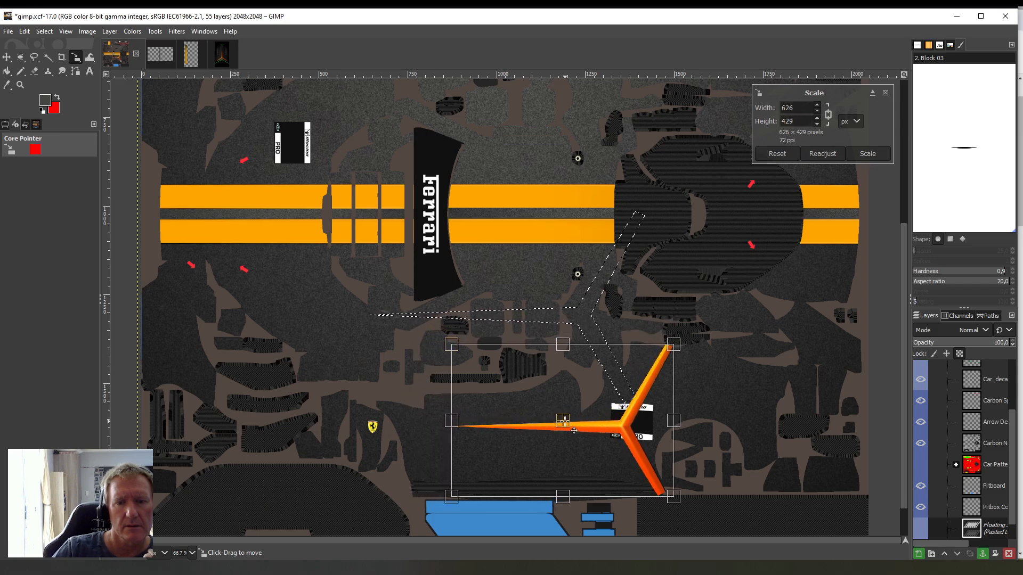
# - Position the scaled shape on the side panel with its fork just before the iRacing PRO plate, and anchor it onto the Base layer
pyautogui.moveTo(573, 431); pyautogui.dragTo(545, 428)
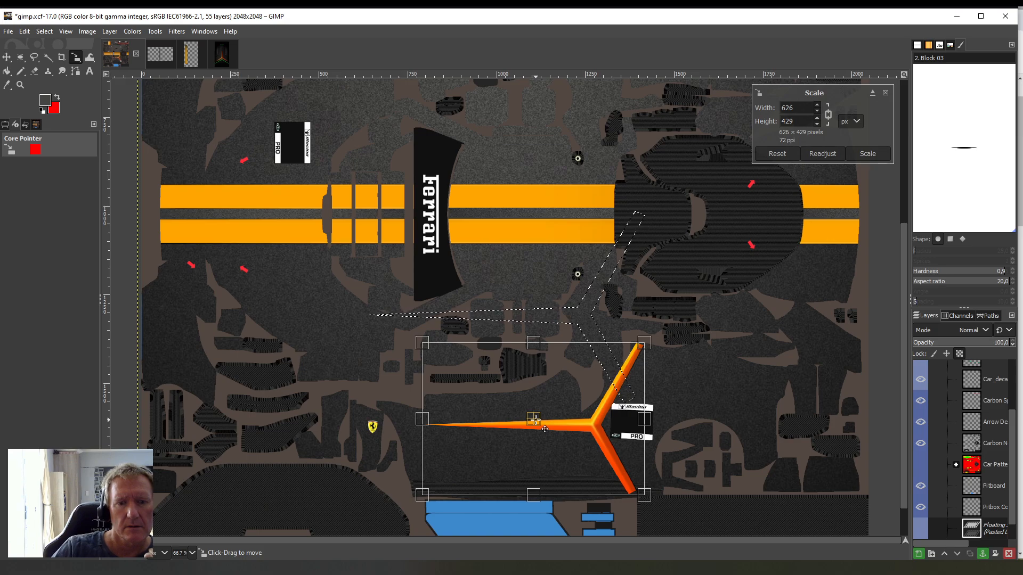
pyautogui.moveTo(545, 429); pyautogui.dragTo(548, 426)
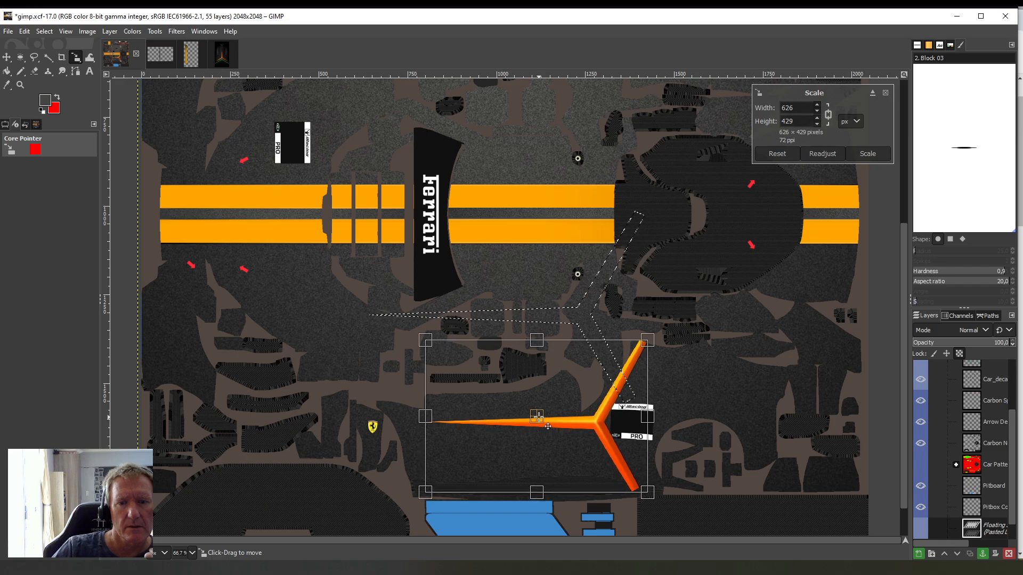
pyautogui.click(9, 72)
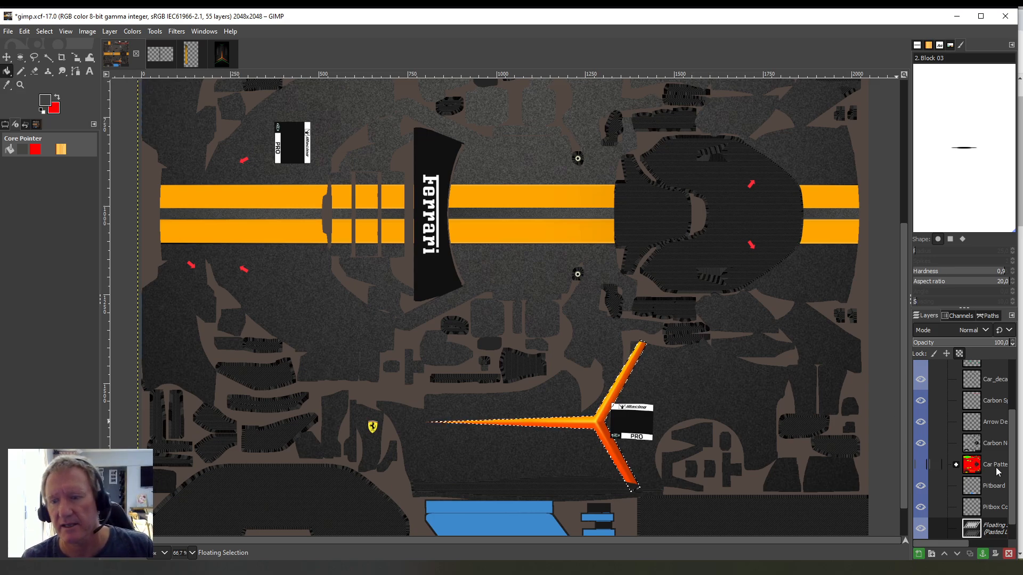
pyautogui.rightClick(985, 527)
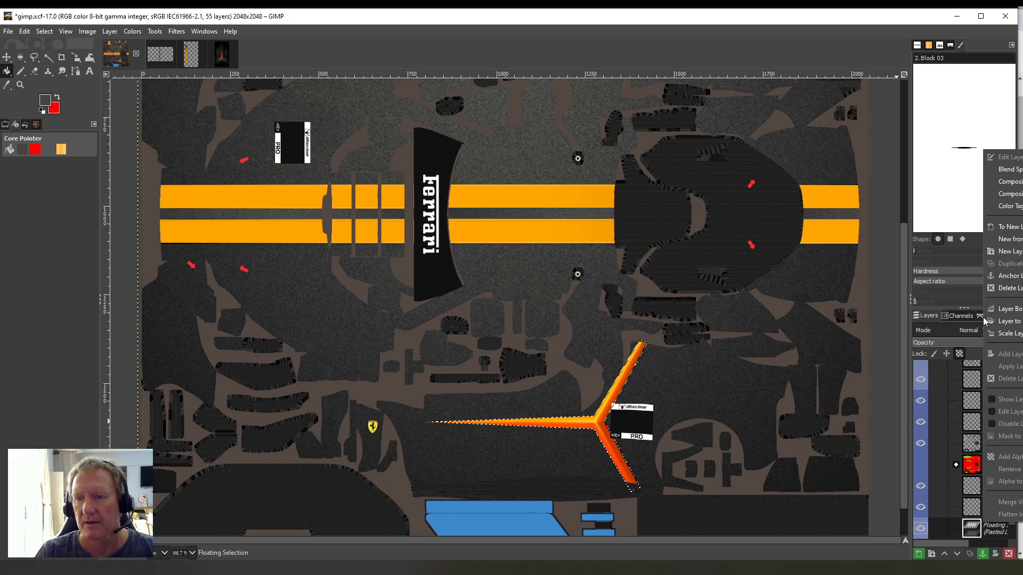
pyautogui.click(1006, 276)
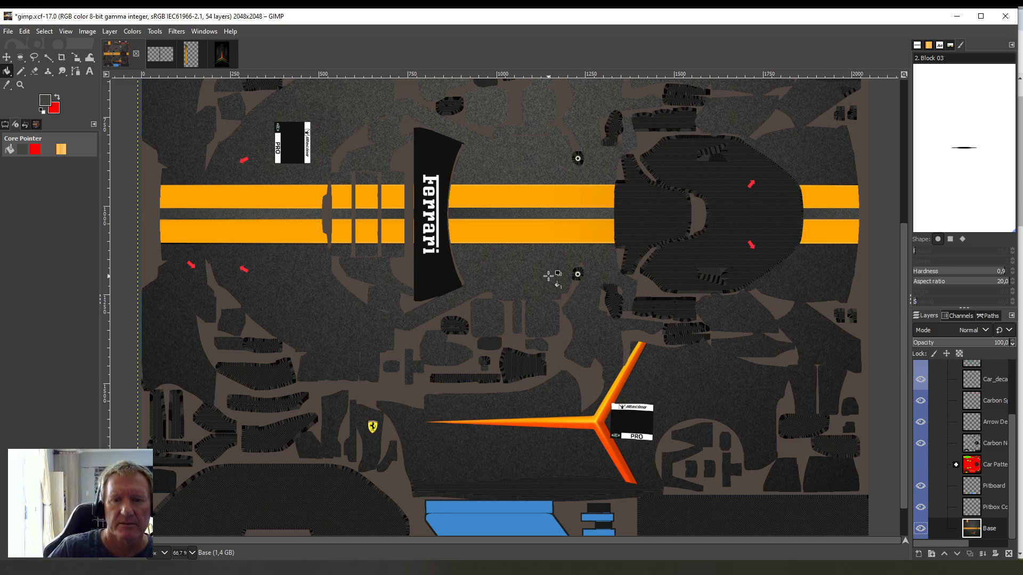
# - Paste another copy of the orange three-pointed shape and rotate it 90° counter-clockwise
pyautogui.click(31, 30)
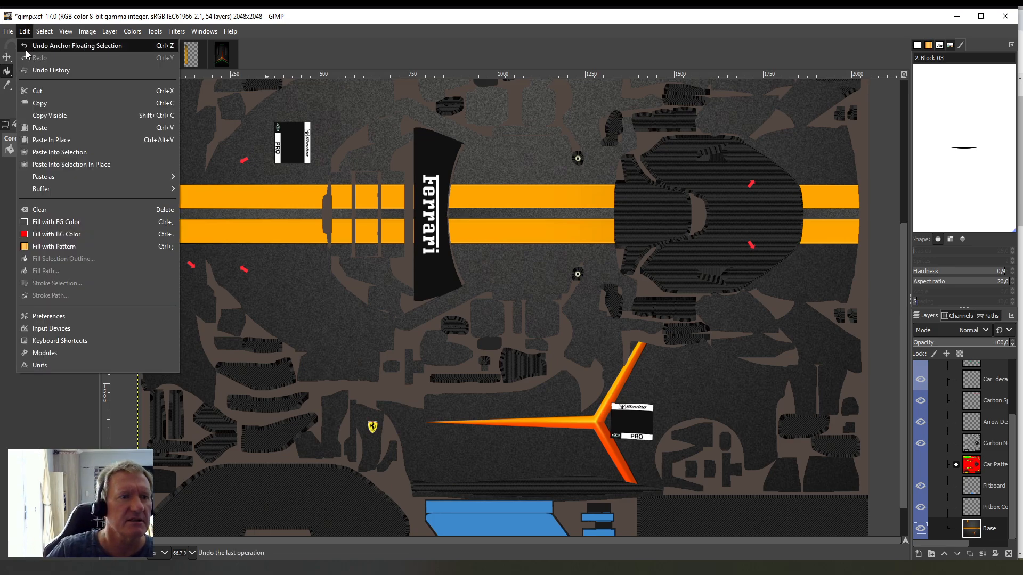
pyautogui.click(49, 129)
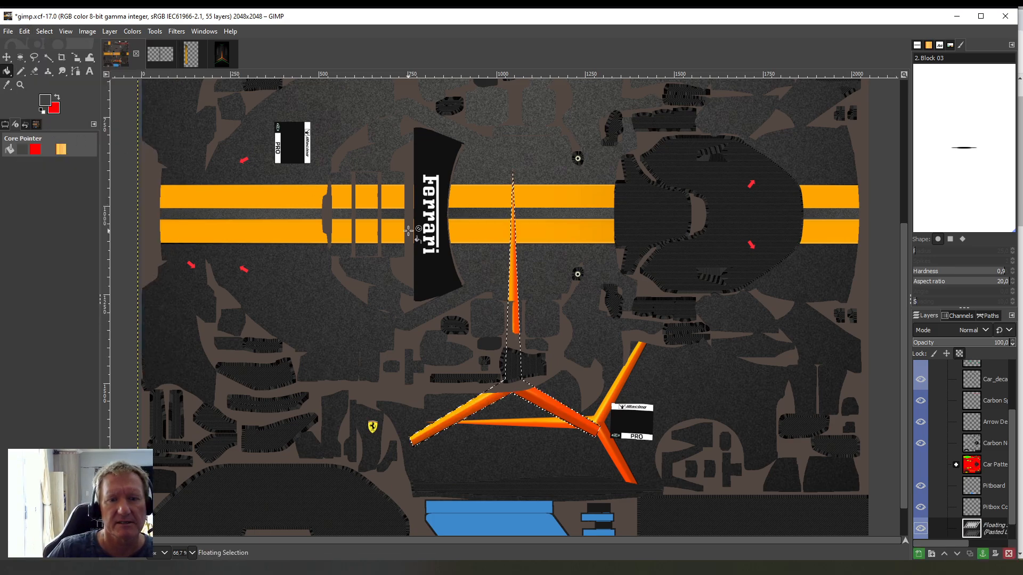
pyautogui.click(109, 31)
pyautogui.moveTo(145, 164)
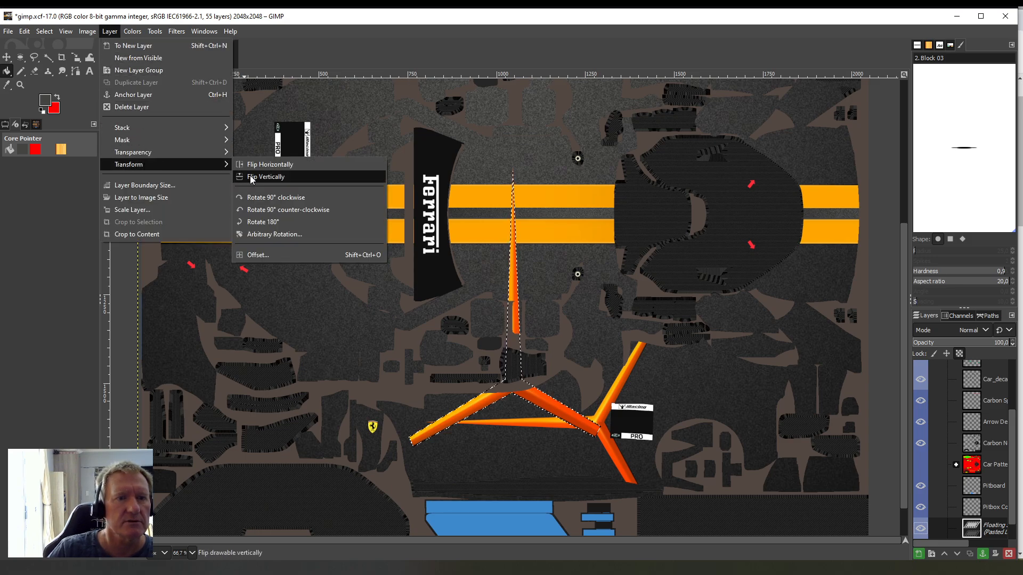
pyautogui.click(254, 212)
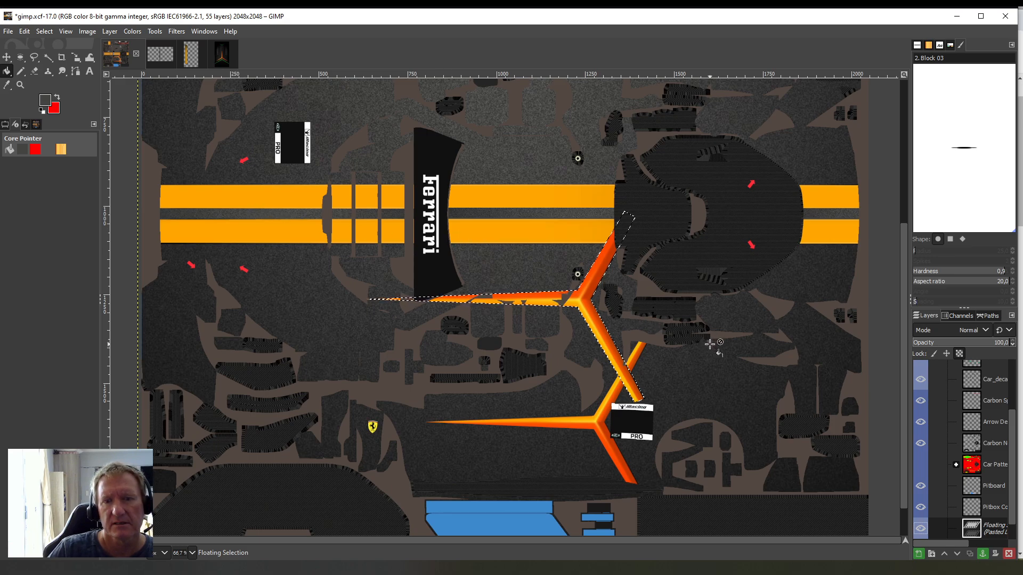
# - Examine the upper side panel and the graphic already placed on the lower side panel for matching placement
pyautogui.scroll(5, 710, 344)
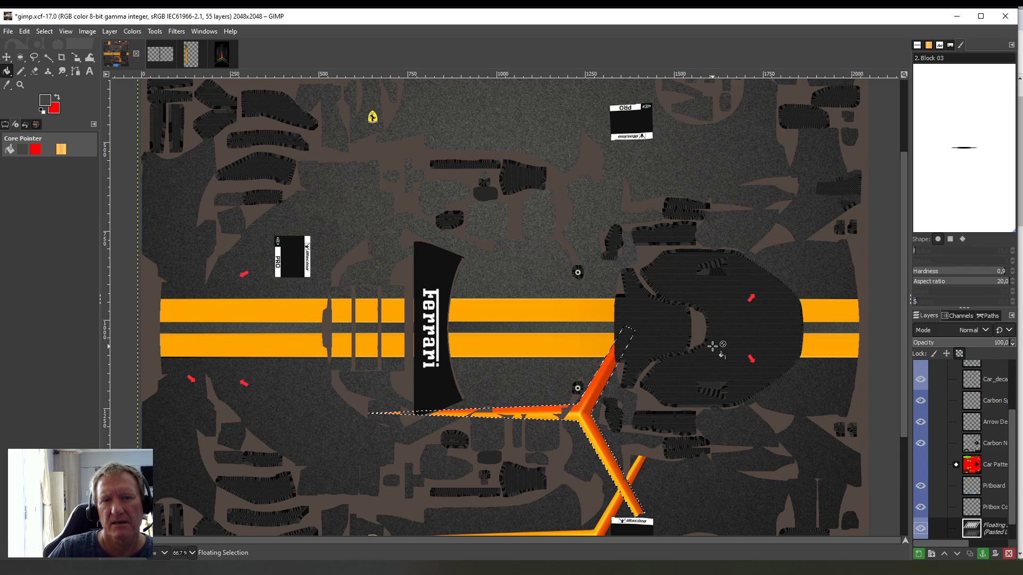
pyautogui.scroll(-5, 713, 347)
pyautogui.scroll(5, 714, 348)
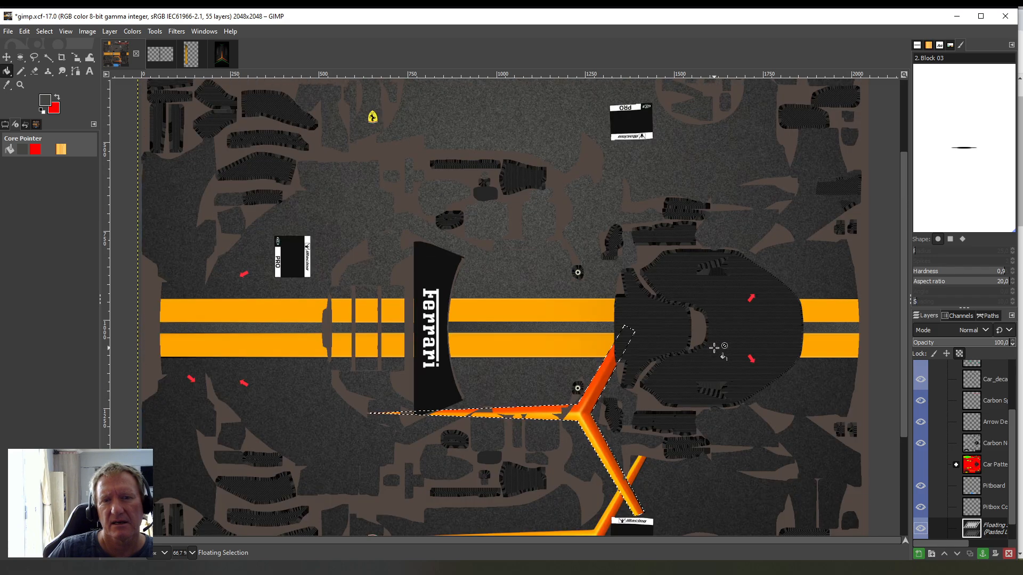
pyautogui.scroll(5, 714, 348)
pyautogui.scroll(-5, 716, 349)
pyautogui.scroll(-5, 716, 350)
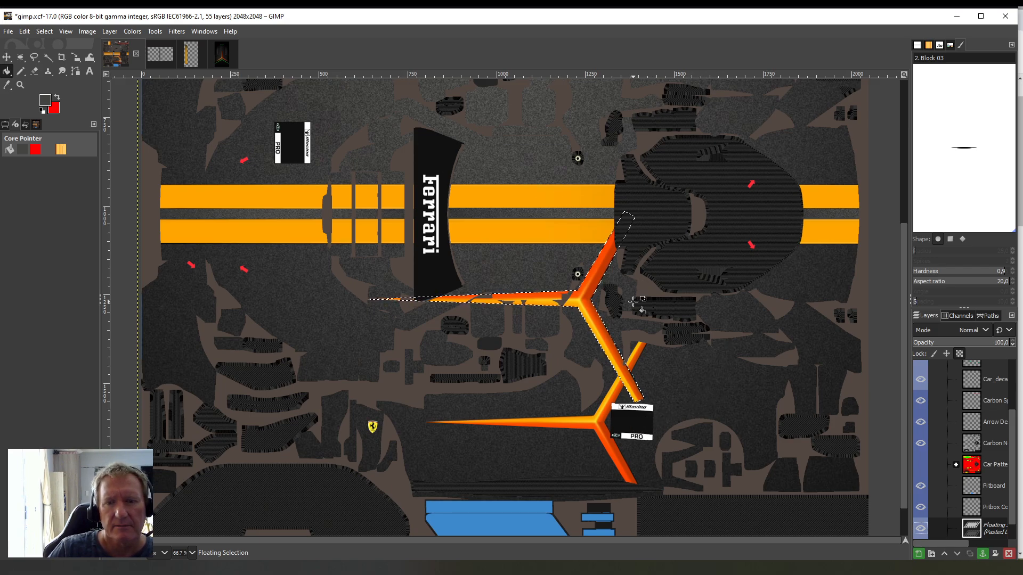
pyautogui.scroll(5, 633, 301)
pyautogui.scroll(5, 633, 301)
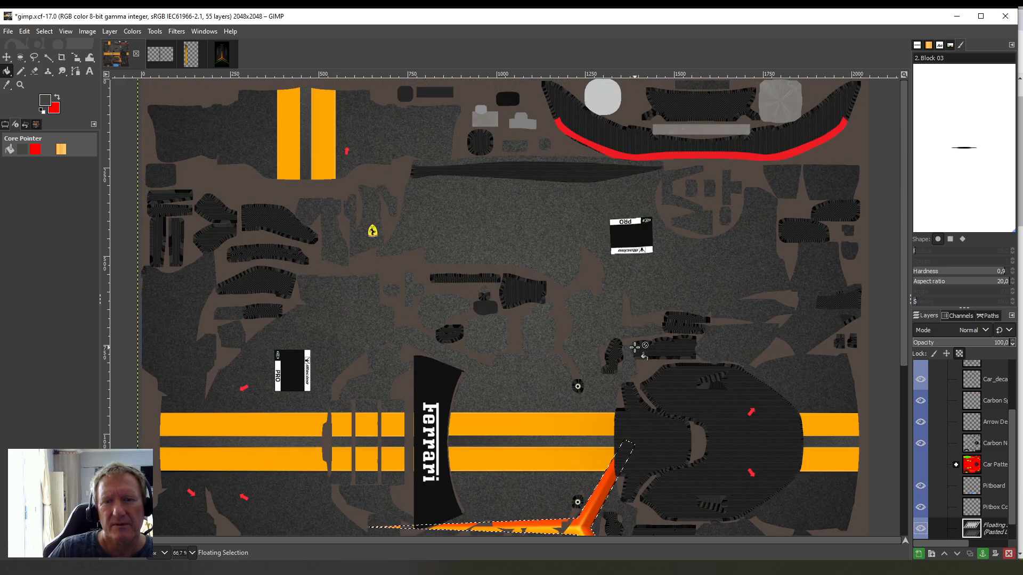
pyautogui.scroll(-5, 646, 316)
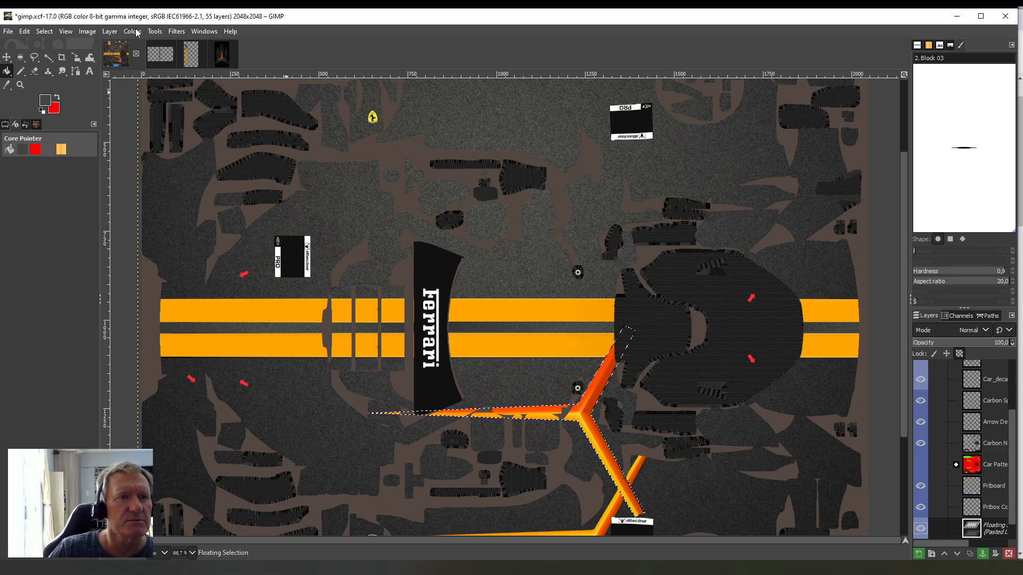
# - Use the Scale tool to move the pasted shape onto the upper side panel, with its fork around the upper iRacing PRO plate
pyautogui.click(155, 31)
pyautogui.moveTo(224, 69)
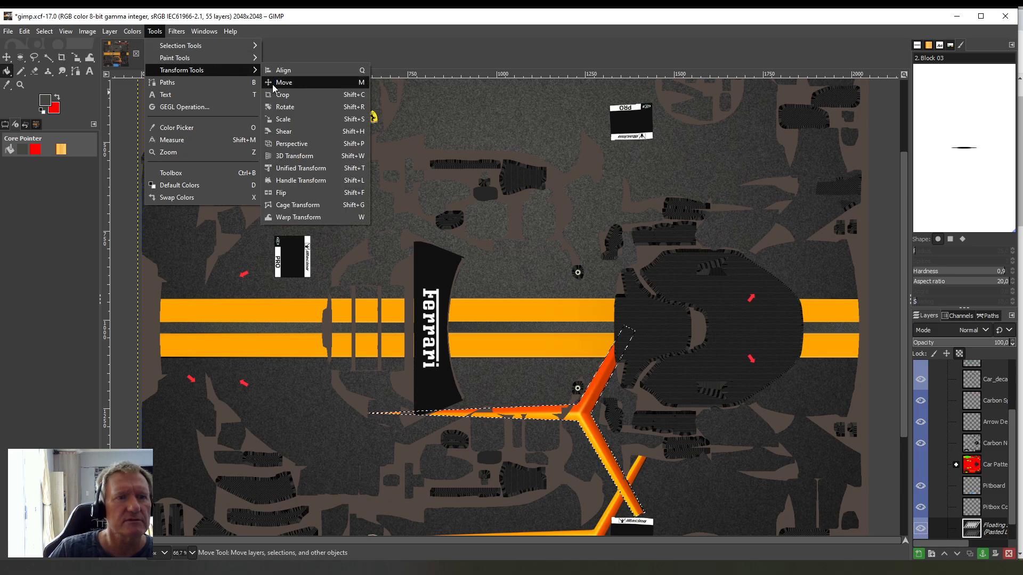
pyautogui.click(285, 119)
pyautogui.moveTo(513, 432); pyautogui.dragTo(501, 201)
pyautogui.scroll(3, 732, 391)
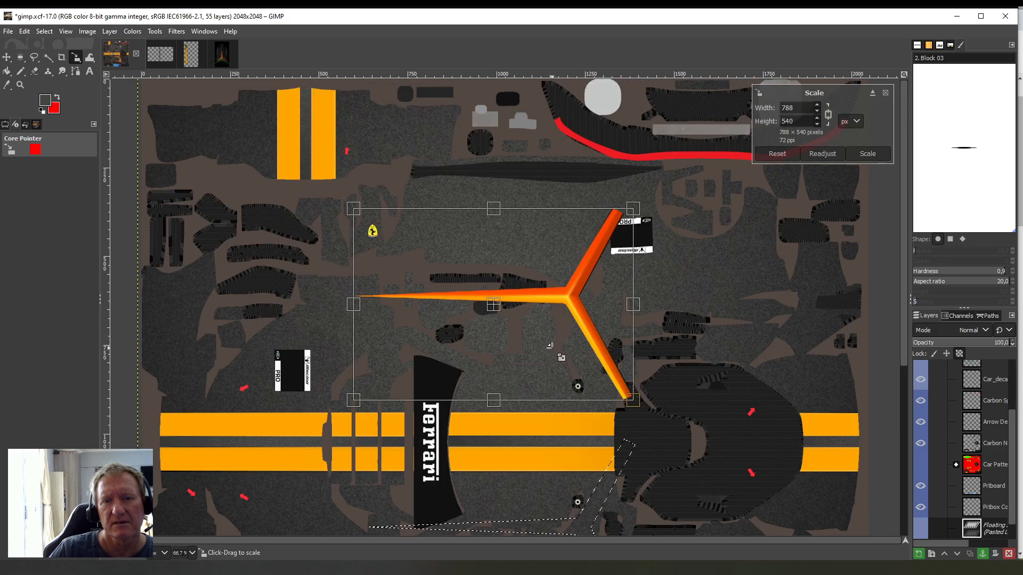
pyautogui.moveTo(504, 314); pyautogui.dragTo(523, 294)
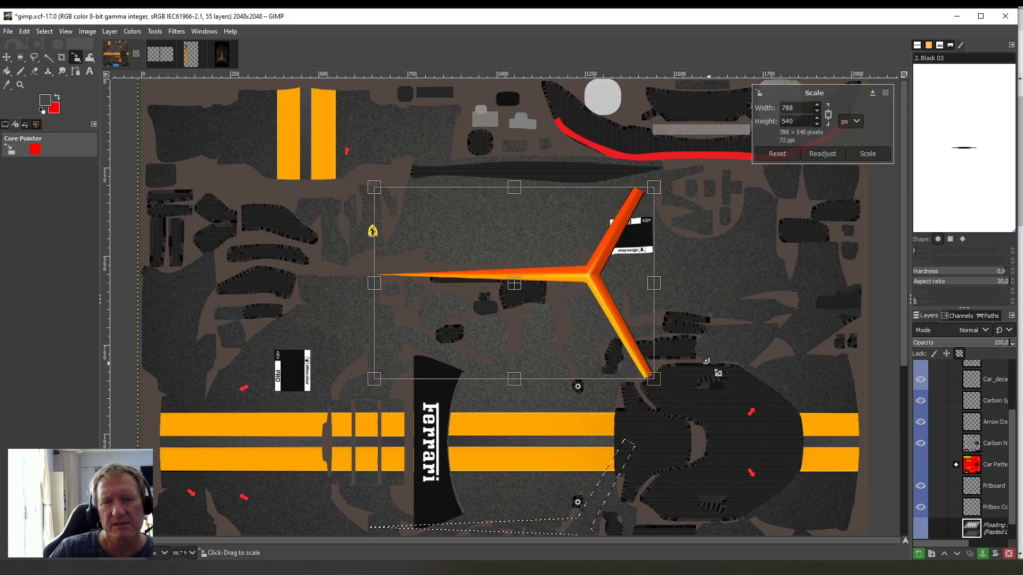
pyautogui.scroll(-6, 724, 366)
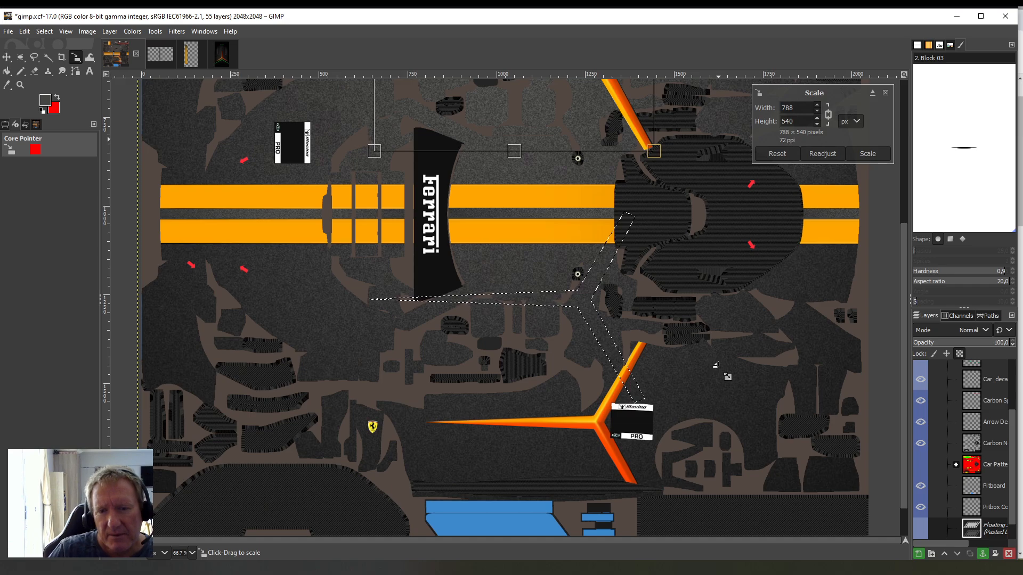
pyautogui.scroll(6, 719, 366)
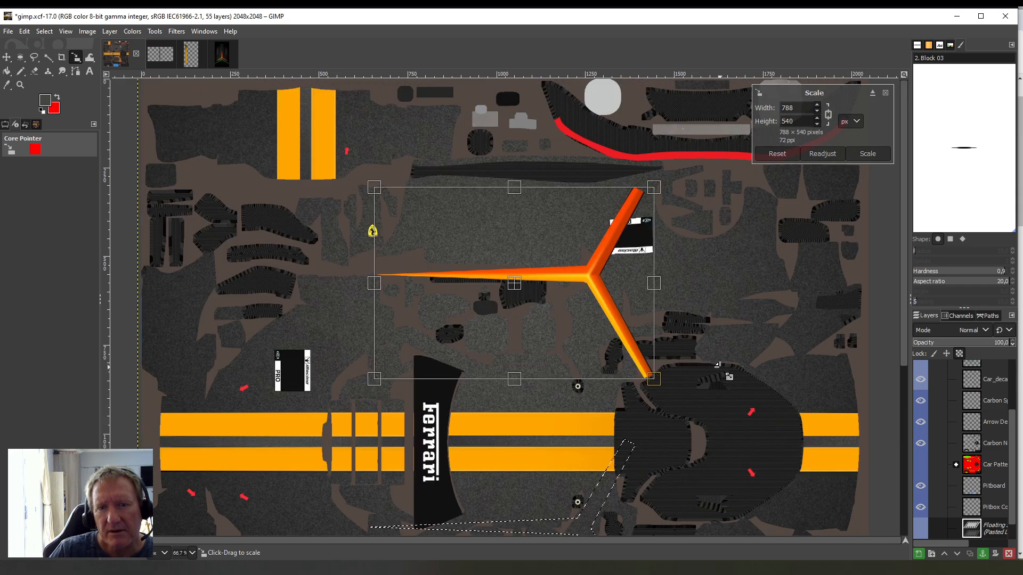
pyautogui.moveTo(515, 284); pyautogui.dragTo(518, 265)
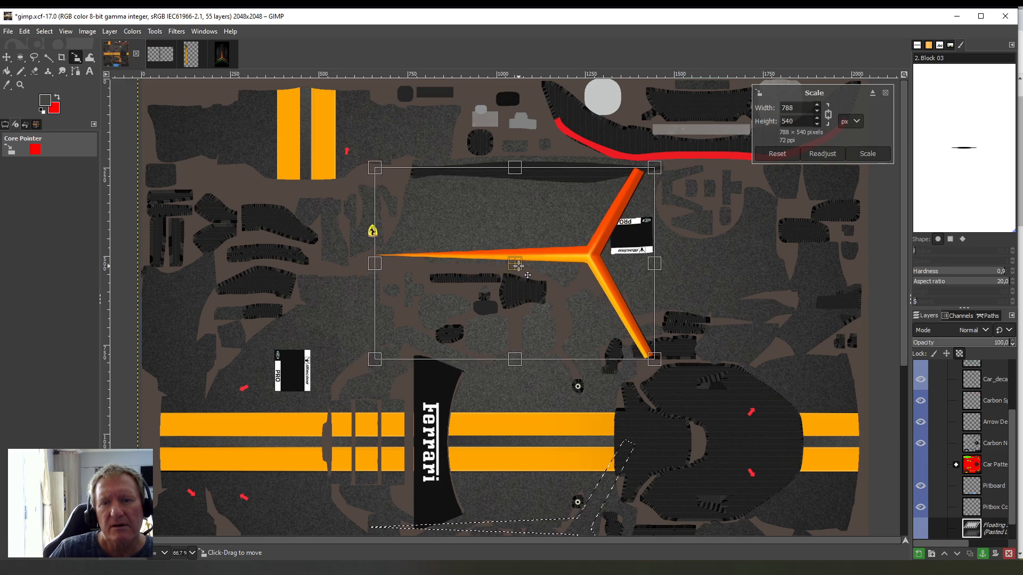
# - Try to scale the pasted shape proportionally to about 653 × 448 px, using the lower side graphic as reference
pyautogui.scroll(-3, 738, 336)
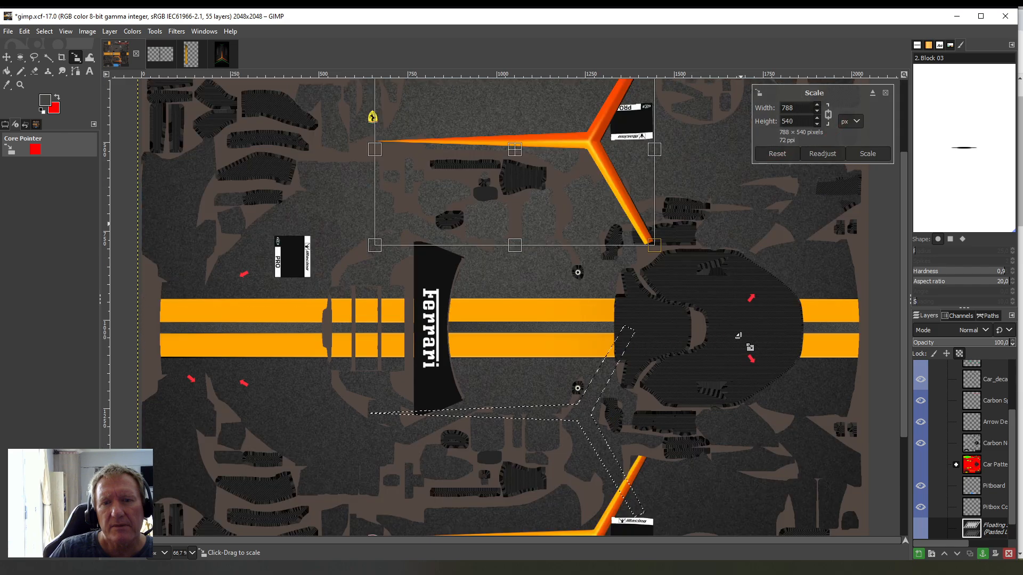
pyautogui.scroll(-3, 738, 336)
pyautogui.scroll(3, 739, 335)
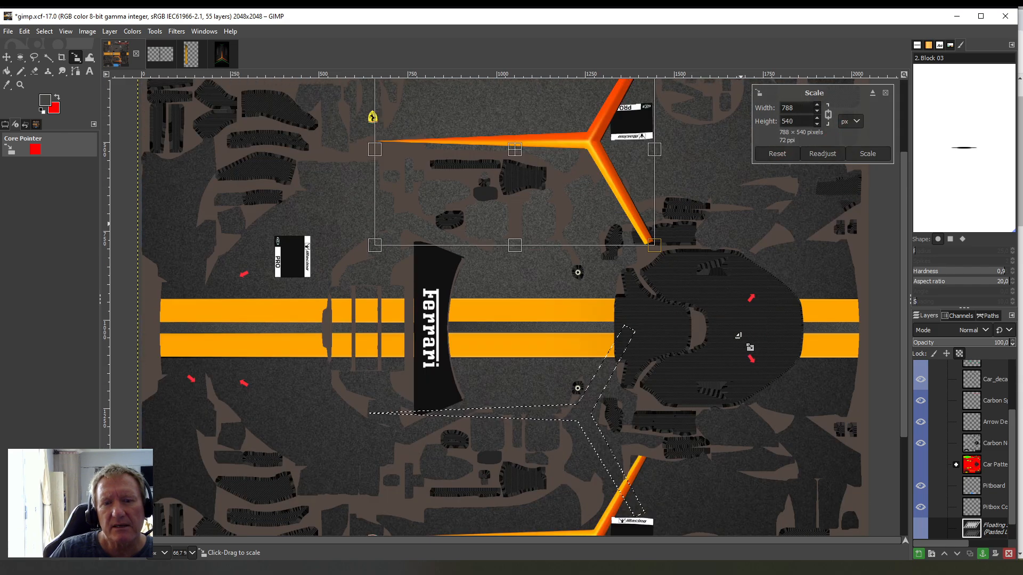
pyautogui.scroll(-3, 738, 336)
pyautogui.scroll(3, 739, 335)
pyautogui.moveTo(375, 150); pyautogui.dragTo(424, 153)
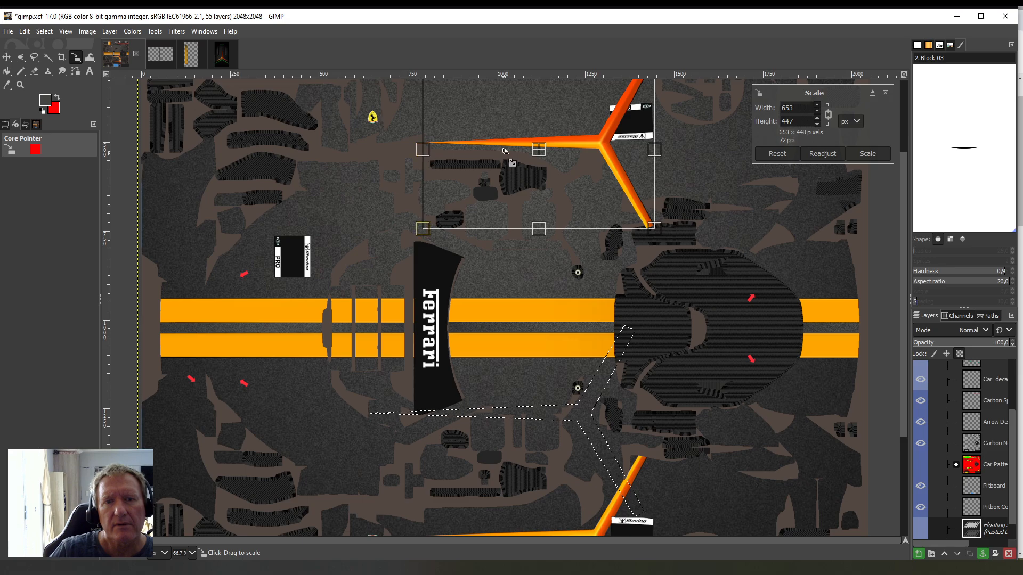
# - Reposition the shape on the upper side panel so its fork meets the front edge of the upper iRacing PRO plate
pyautogui.moveTo(551, 159); pyautogui.dragTo(531, 143)
pyautogui.scroll(3, 695, 235)
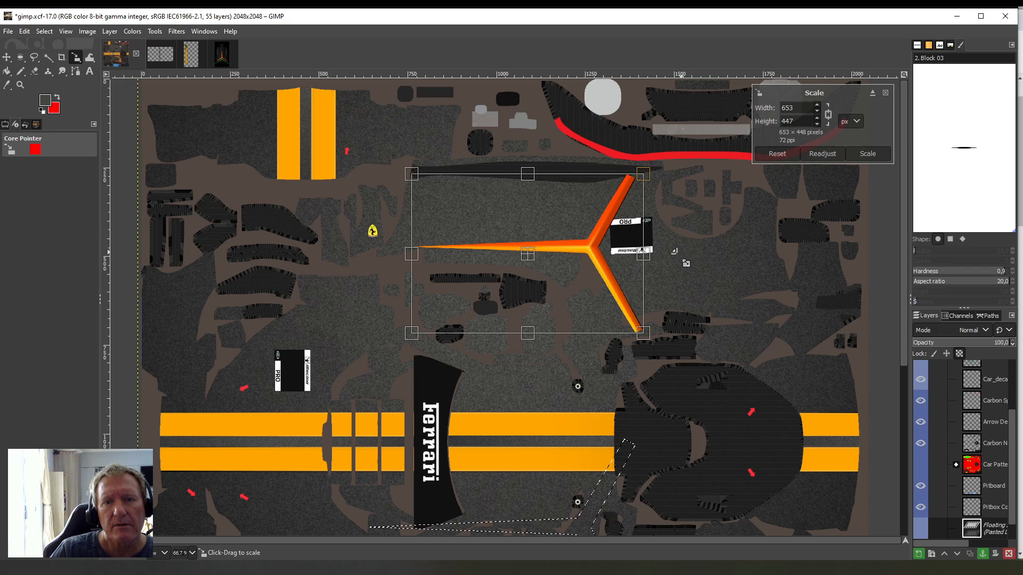
pyautogui.moveTo(539, 261); pyautogui.dragTo(539, 255)
pyautogui.scroll(-6, 703, 293)
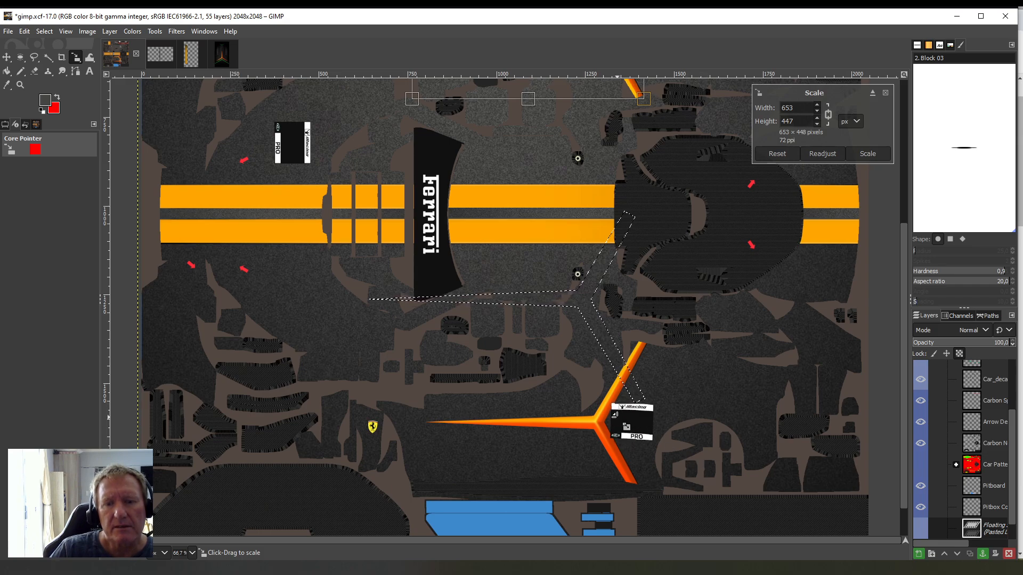
pyautogui.scroll(3, 618, 396)
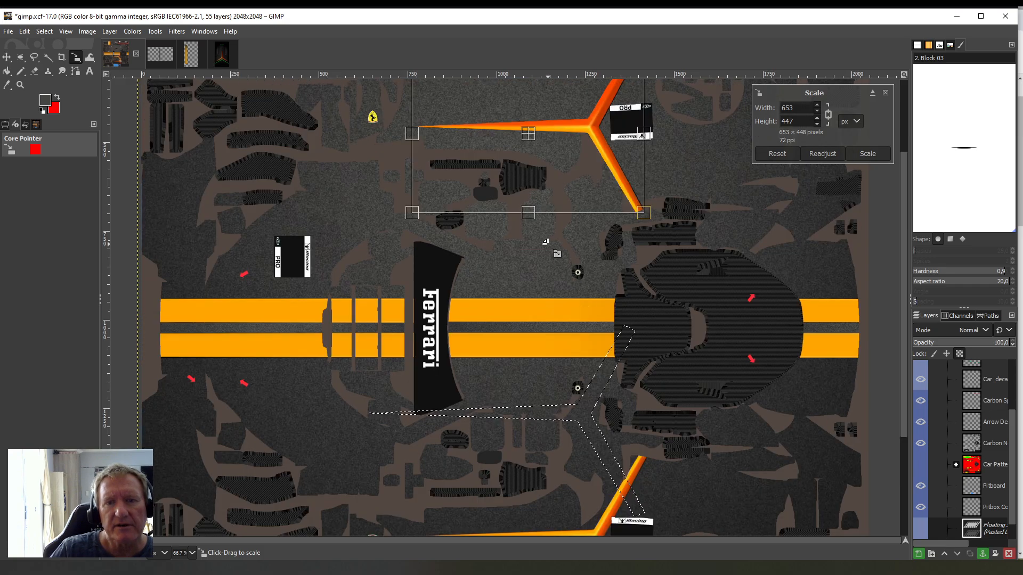
pyautogui.moveTo(540, 143); pyautogui.dragTo(546, 143)
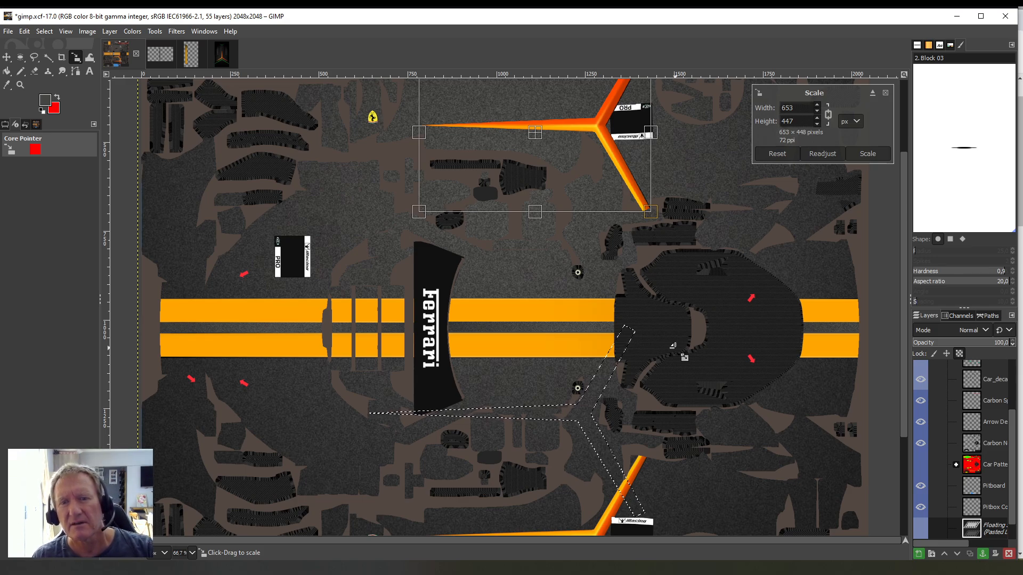
pyautogui.scroll(3, 673, 346)
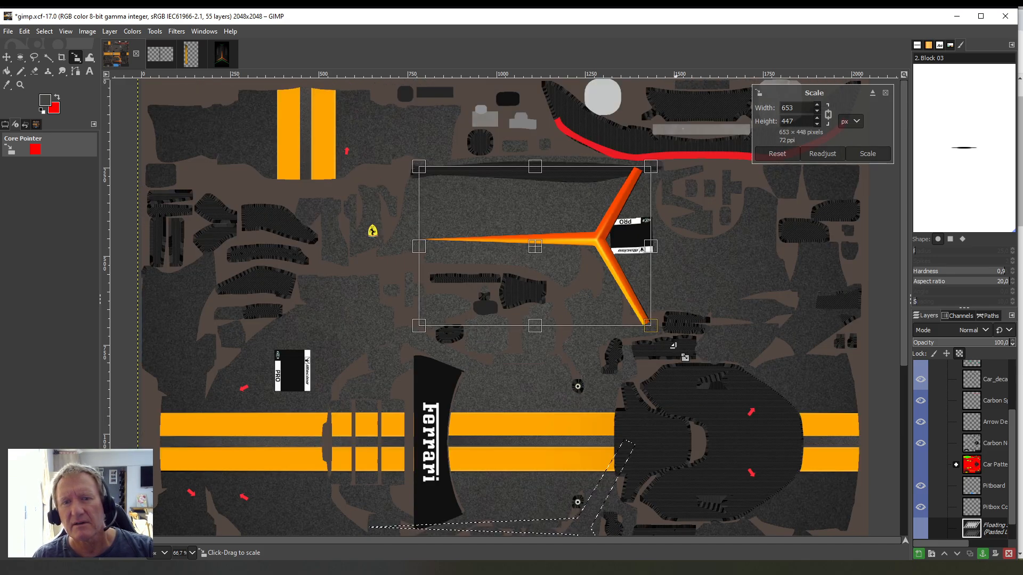
pyautogui.moveTo(539, 251); pyautogui.dragTo(541, 260)
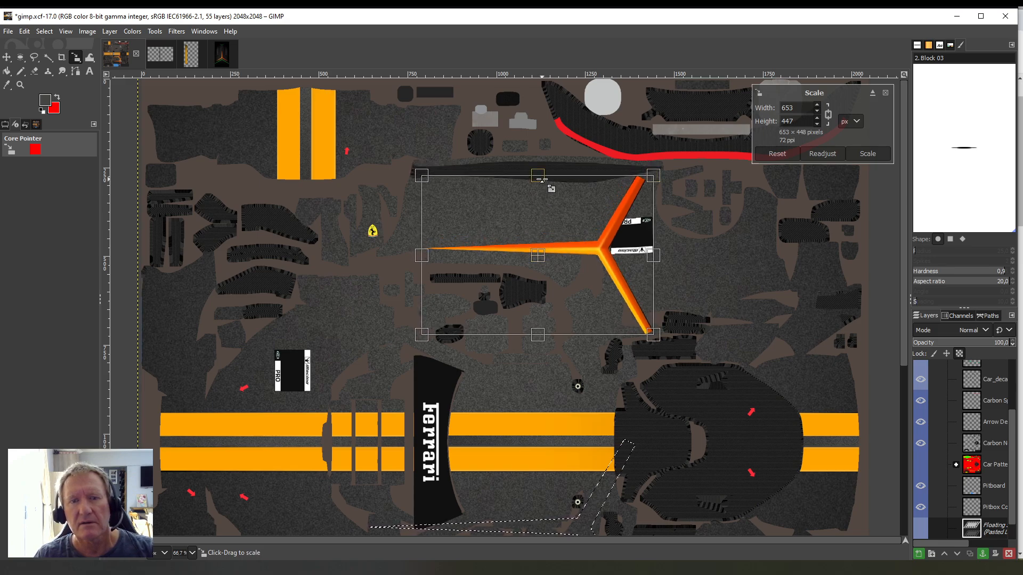
# - Try to scale the shape proportionally to about 686 × 470 px and realign it with the upper iRacing PRO plate
pyautogui.moveTo(541, 177); pyautogui.dragTo(541, 169)
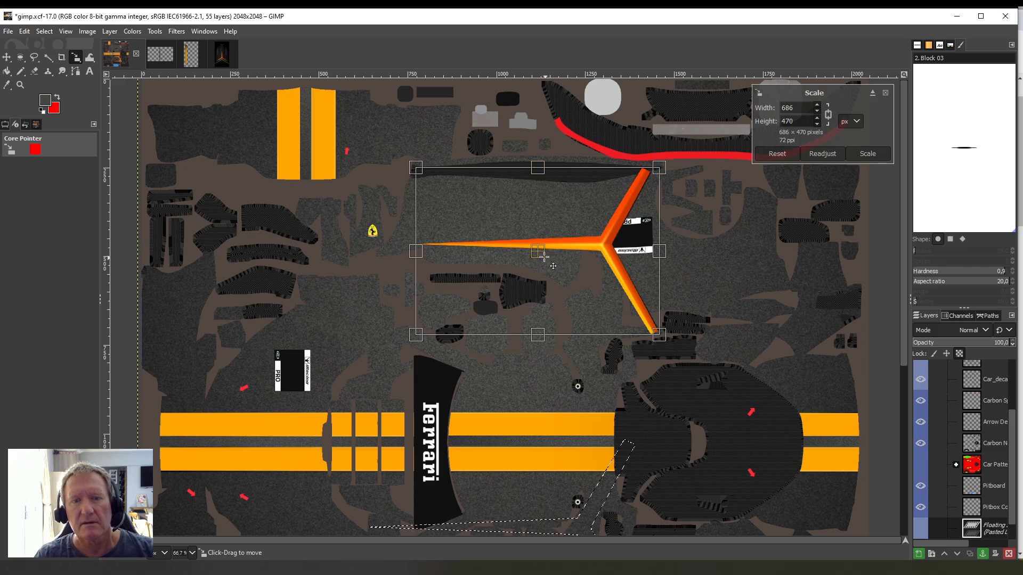
pyautogui.moveTo(543, 257); pyautogui.dragTo(537, 255)
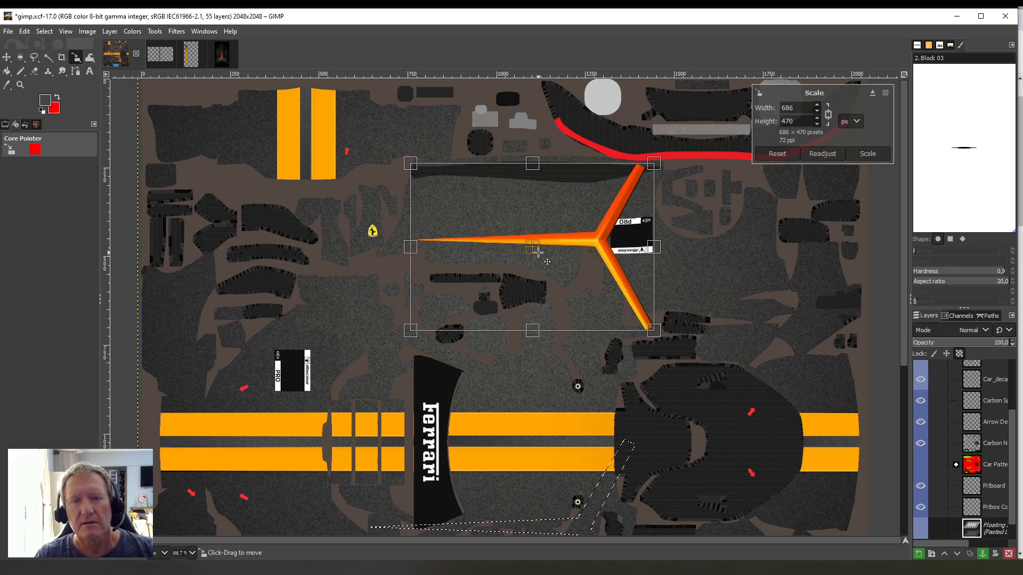
pyautogui.moveTo(547, 262)
pyautogui.mouseDown()
pyautogui.moveTo(546, 249)
pyautogui.moveTo(543, 272)
pyautogui.mouseUp()
# - Compare the pasted shape's size and alignment on the upper side panel with the lower side graphic
pyautogui.scroll(-3, 525, 300)
pyautogui.scroll(-3, 525, 299)
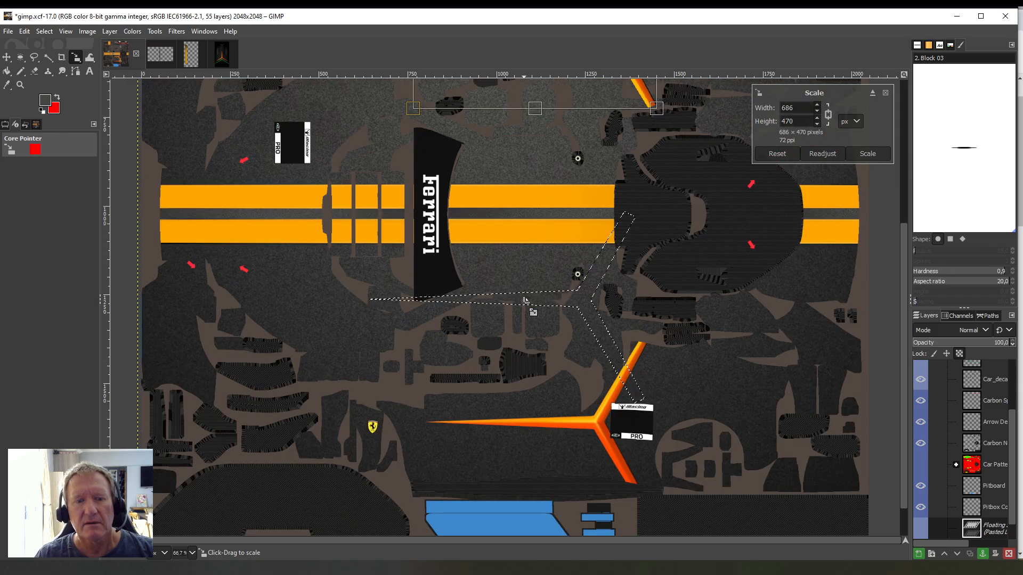
pyautogui.scroll(3, 526, 300)
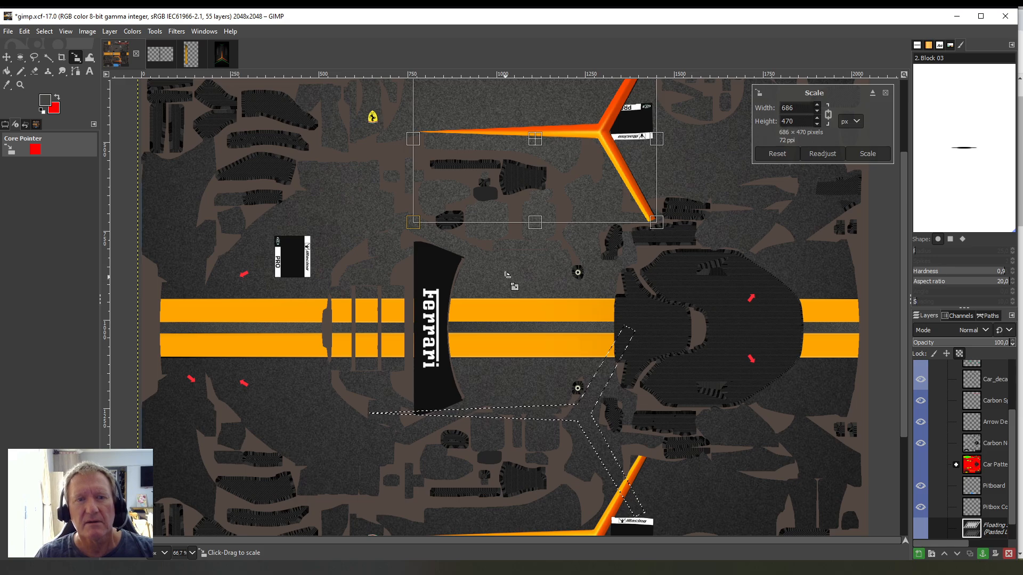
pyautogui.scroll(-3, 509, 285)
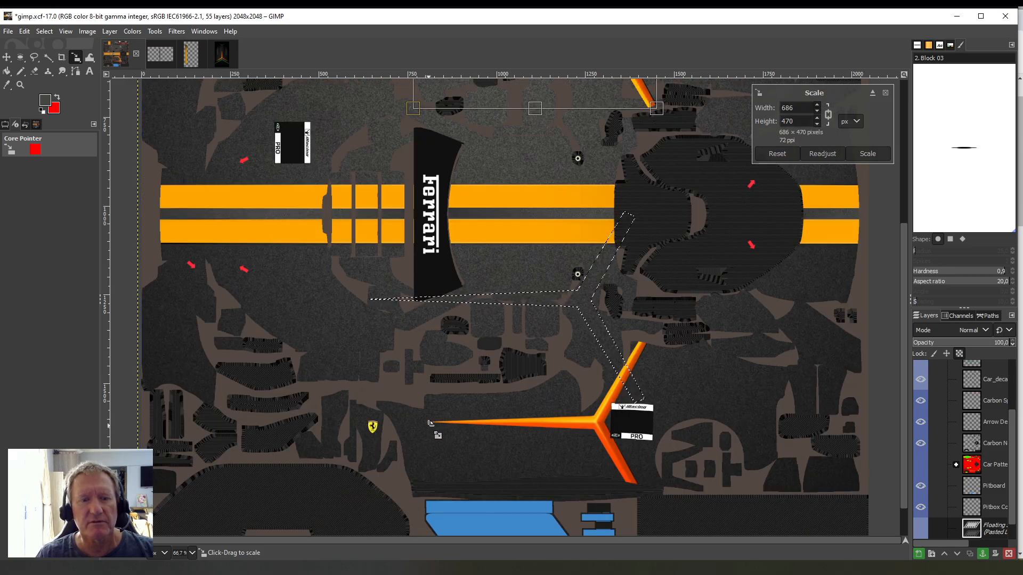
pyautogui.scroll(3, 432, 421)
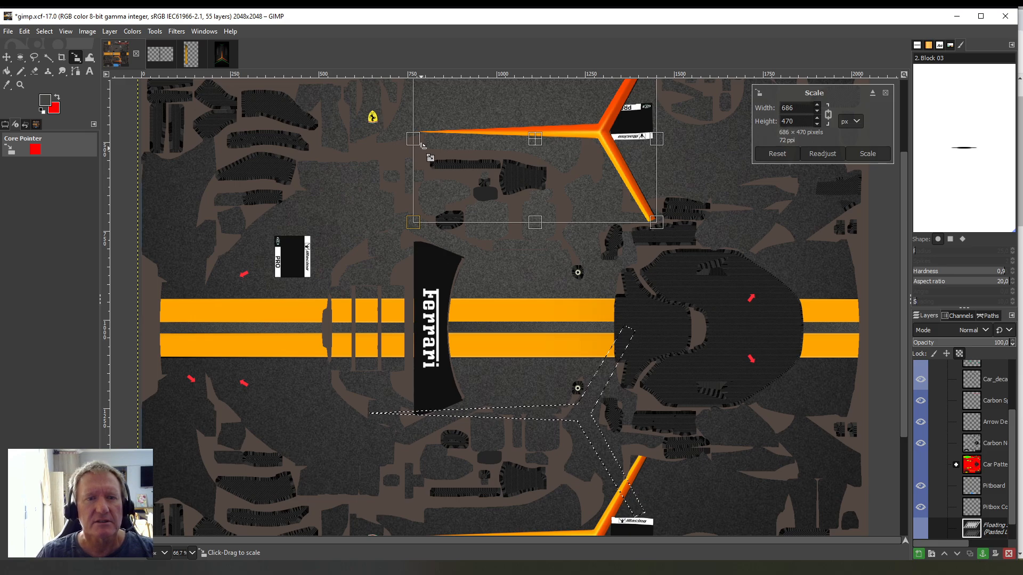
pyautogui.scroll(-3, 409, 319)
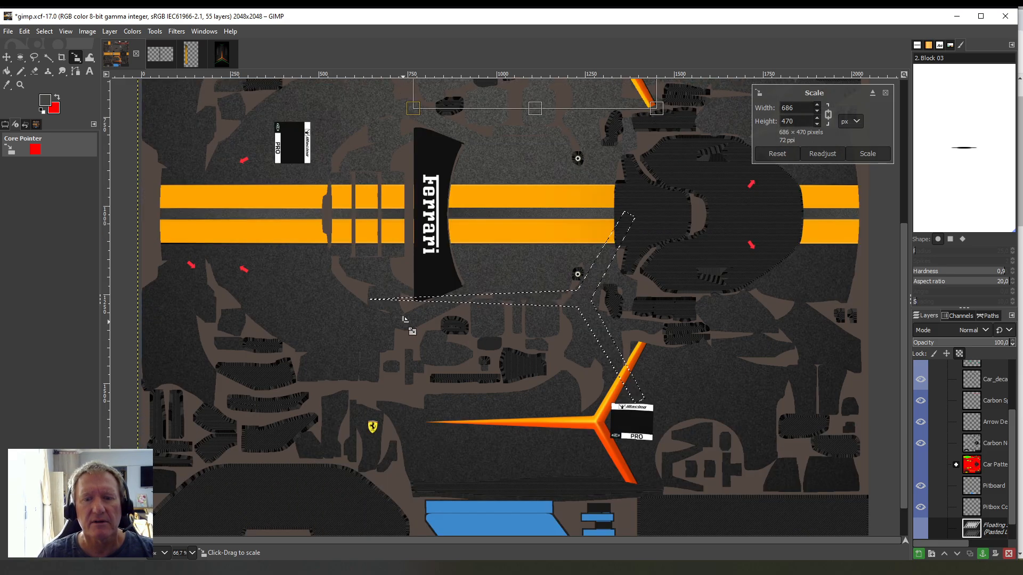
pyautogui.scroll(3, 409, 319)
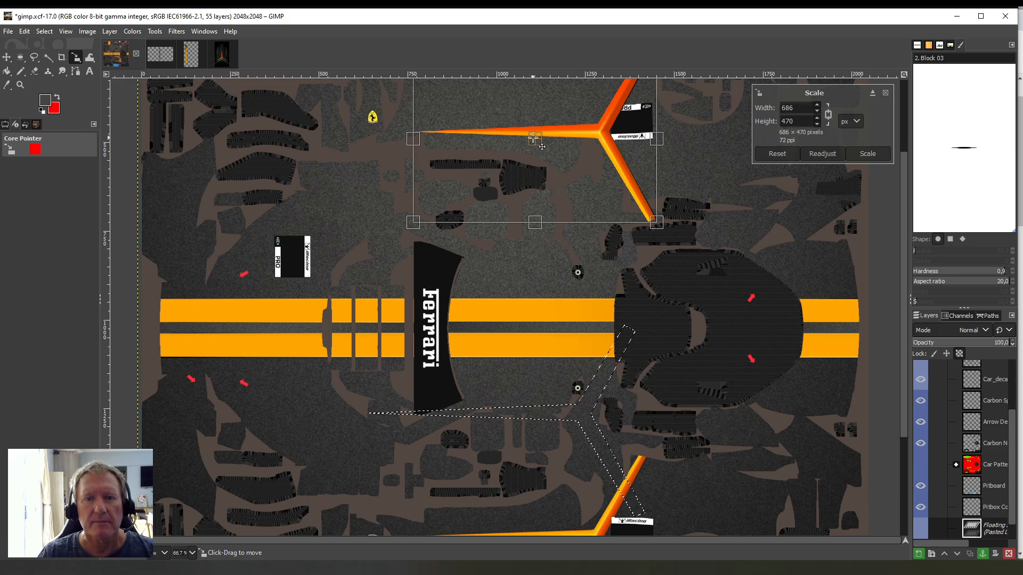
# - Try to scale the pasted shape proportionally to about 738 × 506 px and raise it slightly beside the upper iRacing PRO plate
pyautogui.moveTo(532, 137); pyautogui.dragTo(540, 146)
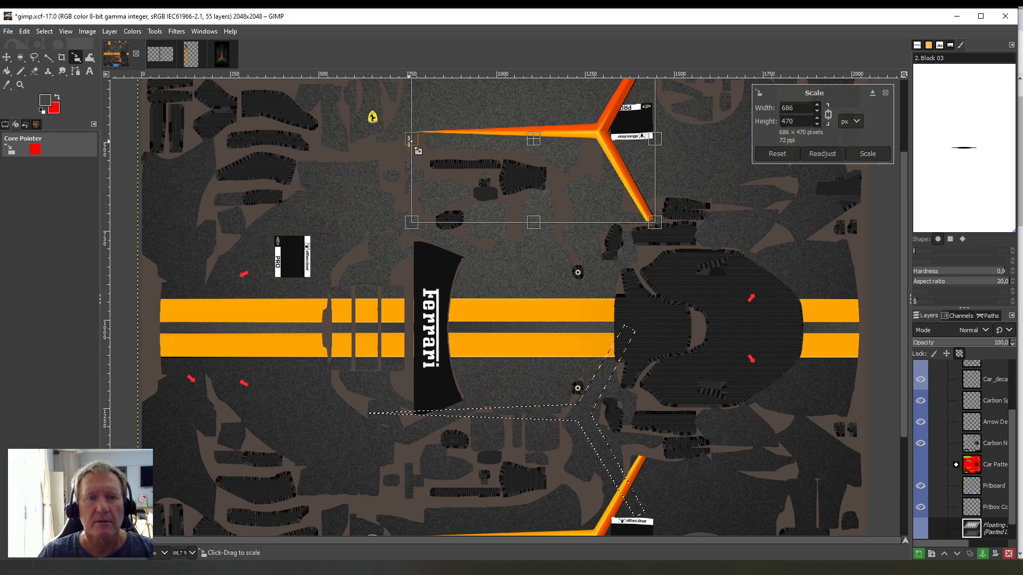
pyautogui.moveTo(410, 139); pyautogui.dragTo(391, 140)
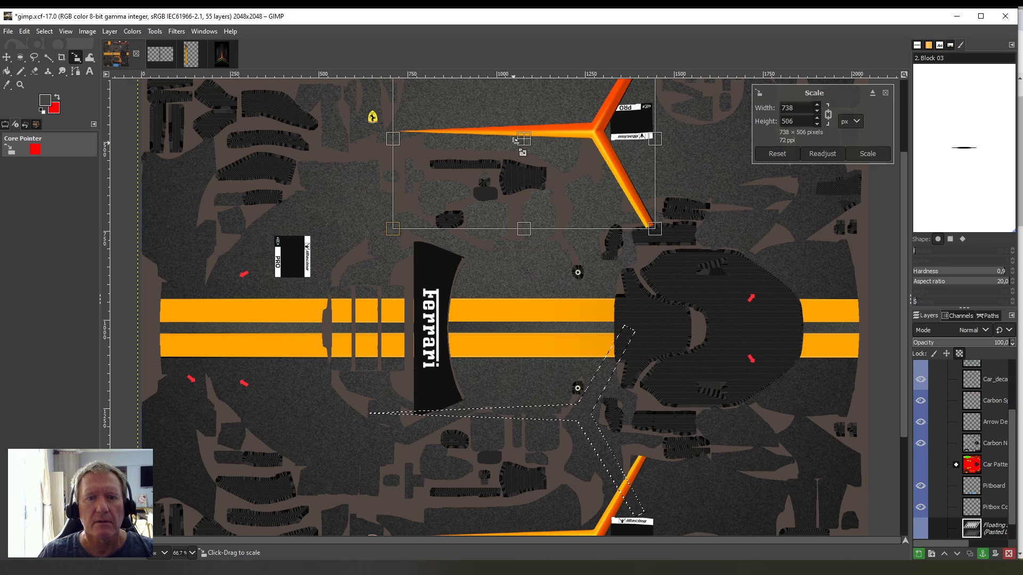
pyautogui.moveTo(526, 142); pyautogui.dragTo(525, 136)
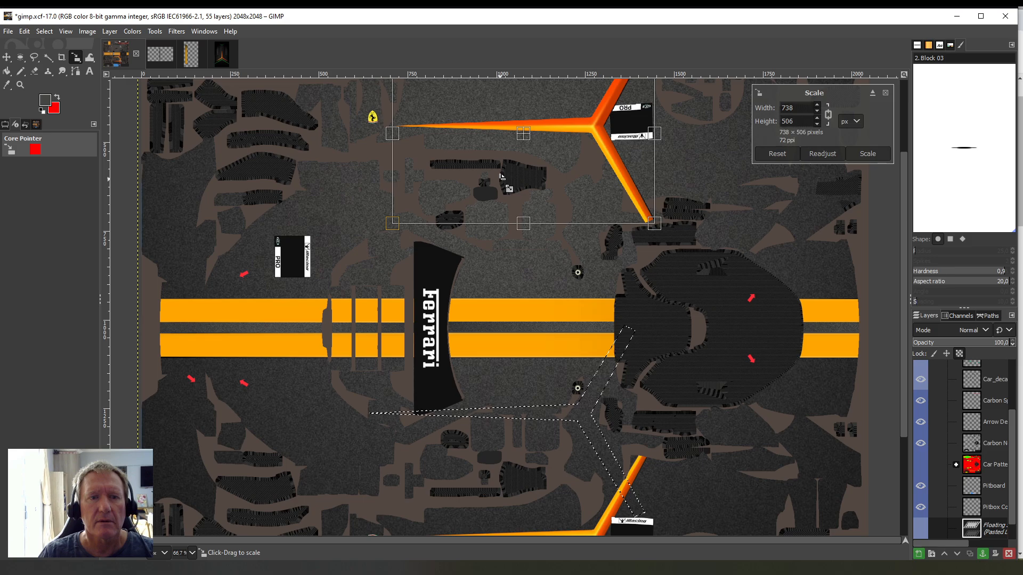
pyautogui.scroll(-3, 501, 177)
pyautogui.scroll(3, 501, 177)
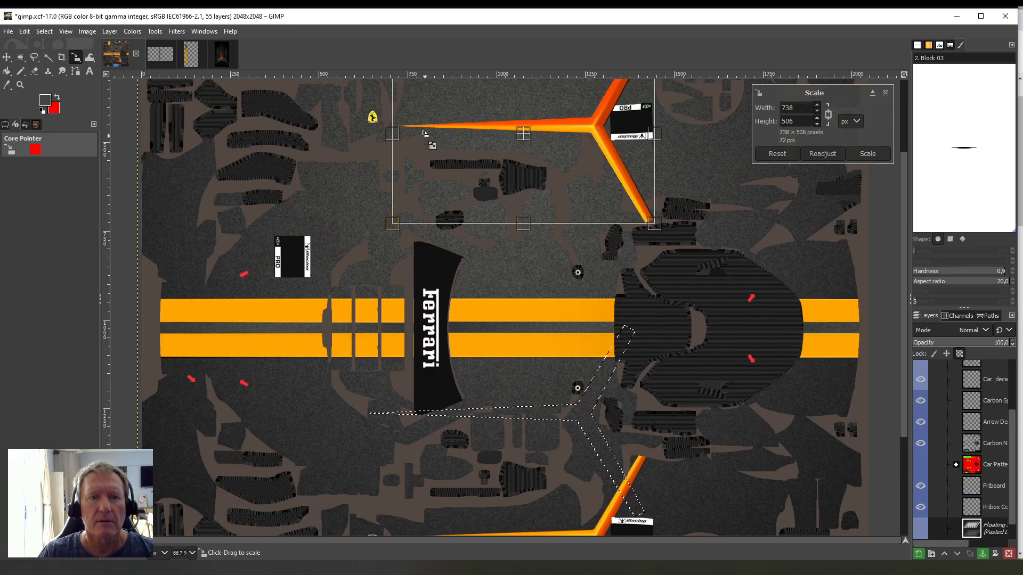
# - Scale the pasted shape proportionally to about 657 × 450 px, lowering it slightly on the upper side panel
pyautogui.moveTo(393, 134); pyautogui.dragTo(411, 135)
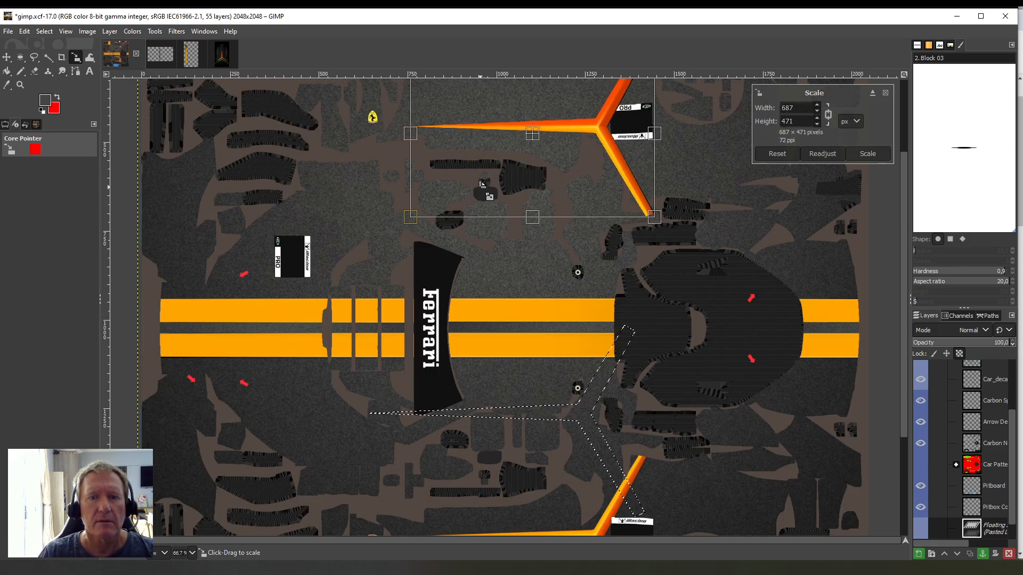
pyautogui.scroll(3, 566, 189)
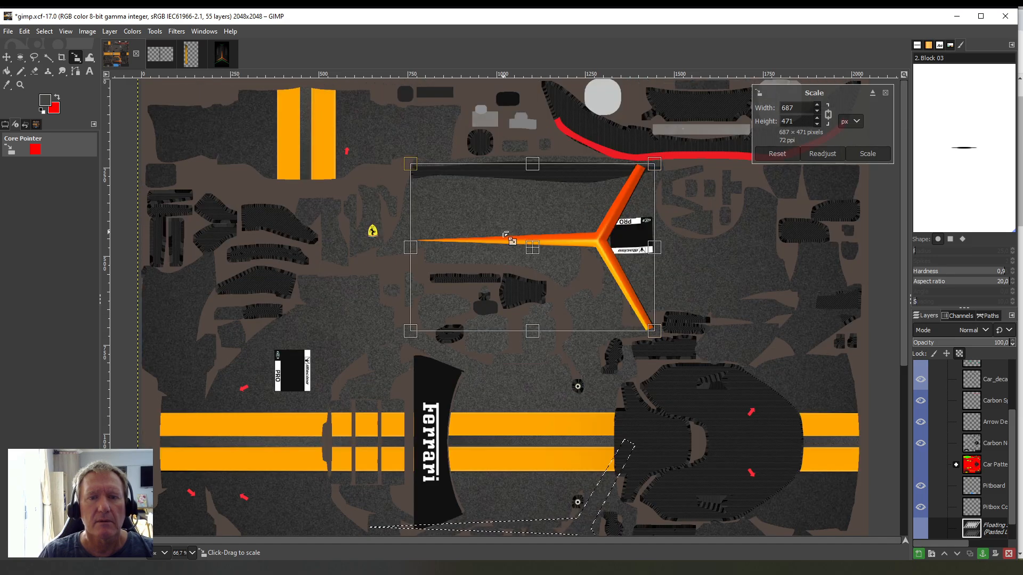
pyautogui.moveTo(528, 246); pyautogui.dragTo(527, 258)
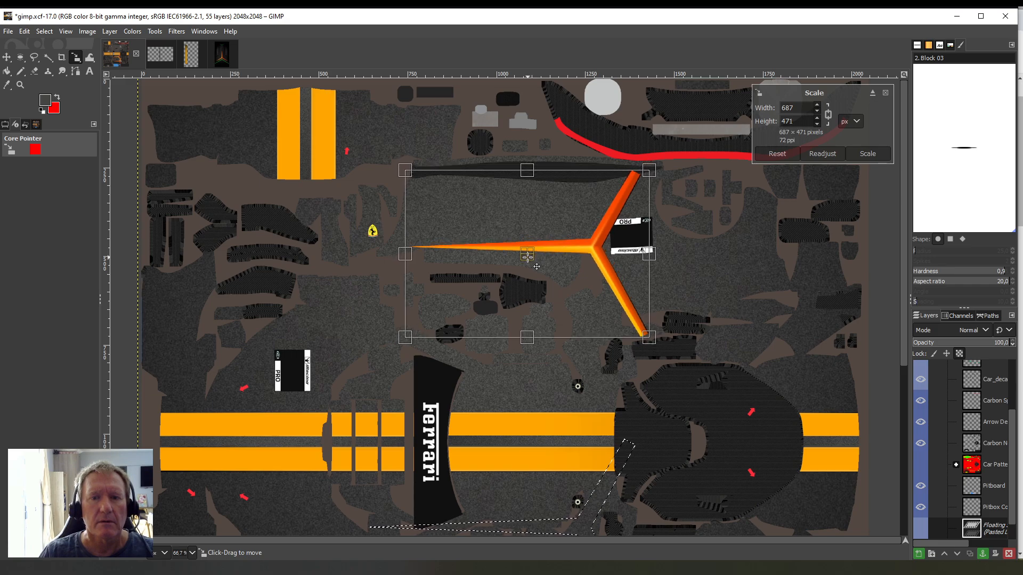
pyautogui.moveTo(637, 176); pyautogui.dragTo(639, 175)
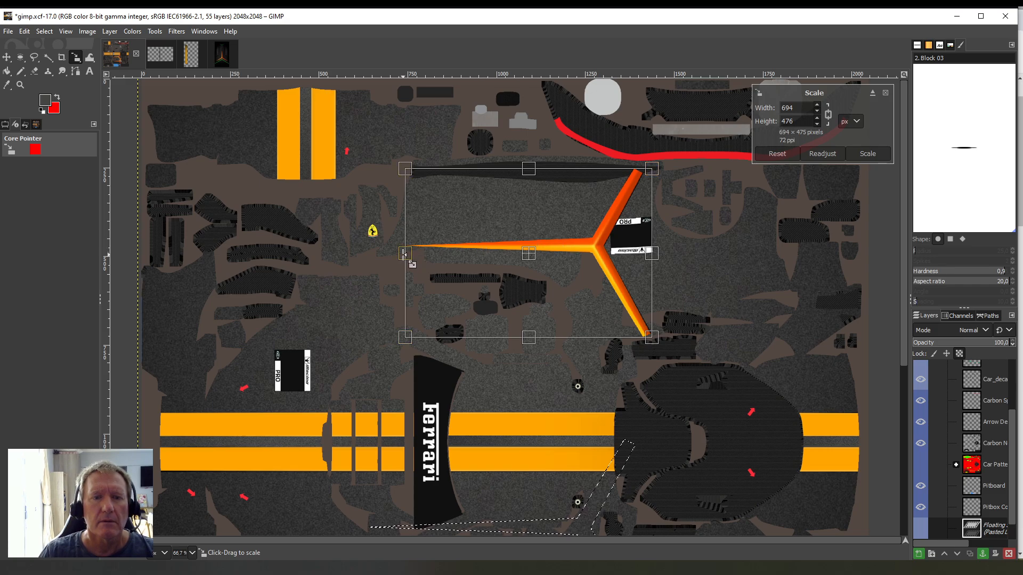
pyautogui.moveTo(405, 253); pyautogui.dragTo(417, 251)
# - Check the resized shape's tip, fork and arm positions against the lower side graphic
pyautogui.scroll(-3, 543, 292)
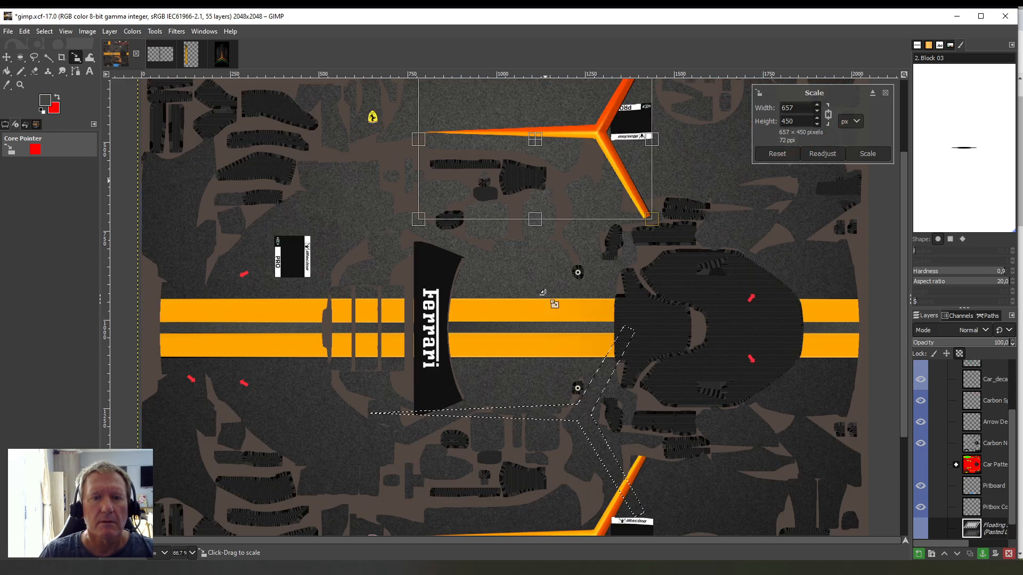
pyautogui.scroll(-4, 543, 292)
pyautogui.scroll(4, 543, 292)
pyautogui.scroll(-3, 543, 293)
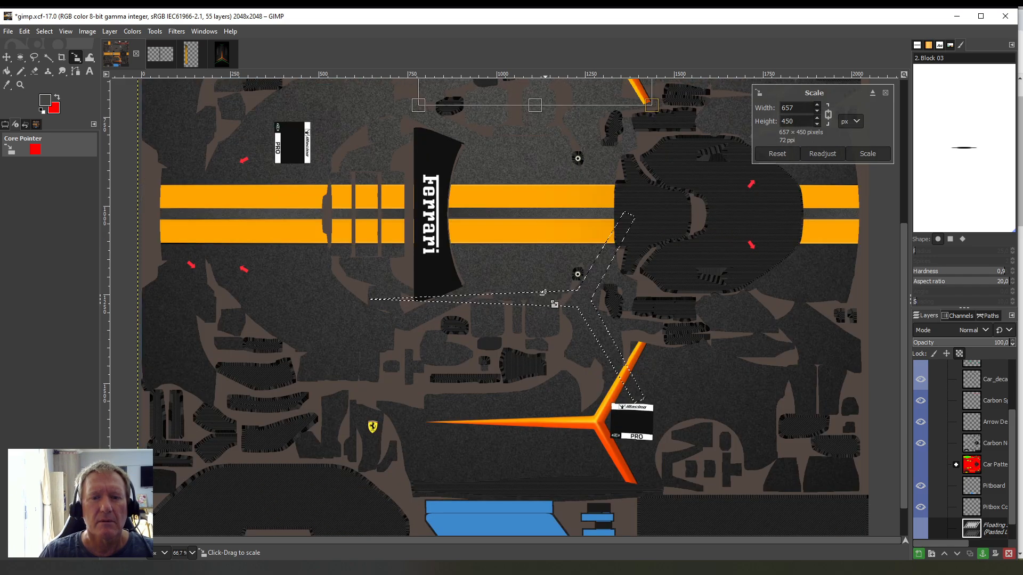
pyautogui.scroll(3, 543, 293)
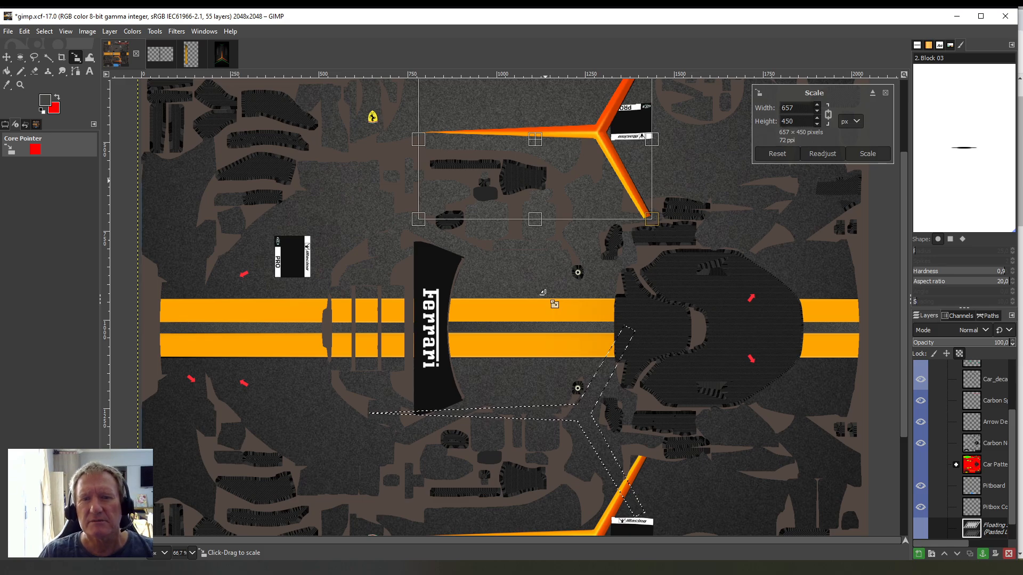
pyautogui.scroll(-3, 543, 292)
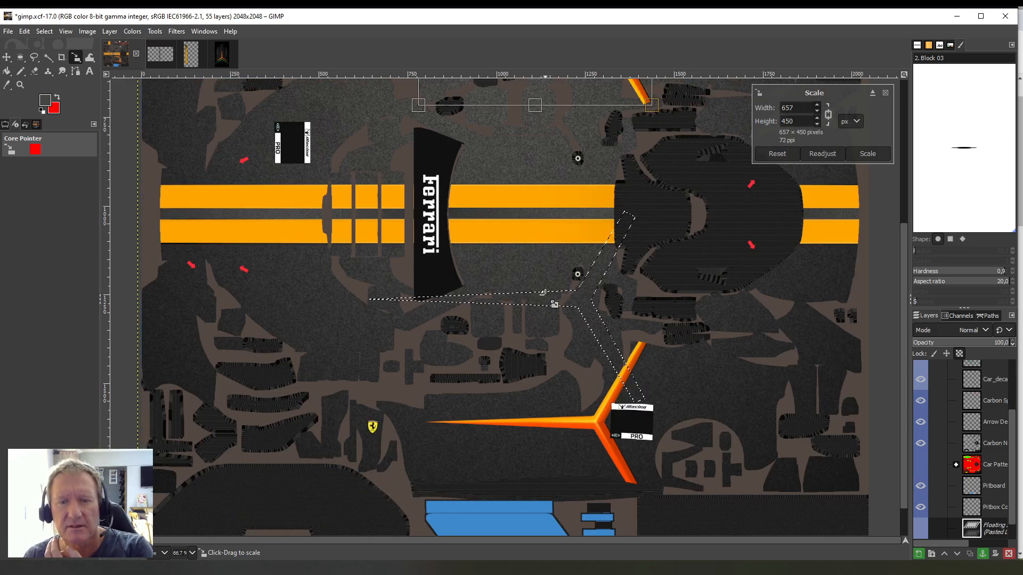
pyautogui.scroll(3, 542, 293)
pyautogui.scroll(-3, 542, 292)
pyautogui.scroll(3, 543, 292)
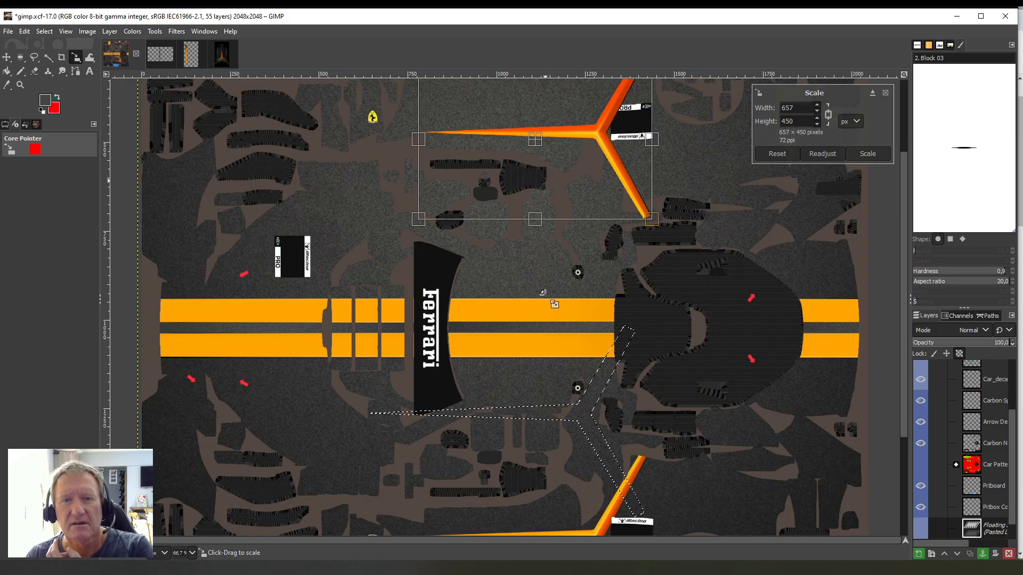
# - Move the shape so its fork overlaps the front edge of the upper iRacing PRO plate and apply the scaling
pyautogui.moveTo(535, 139); pyautogui.dragTo(543, 130)
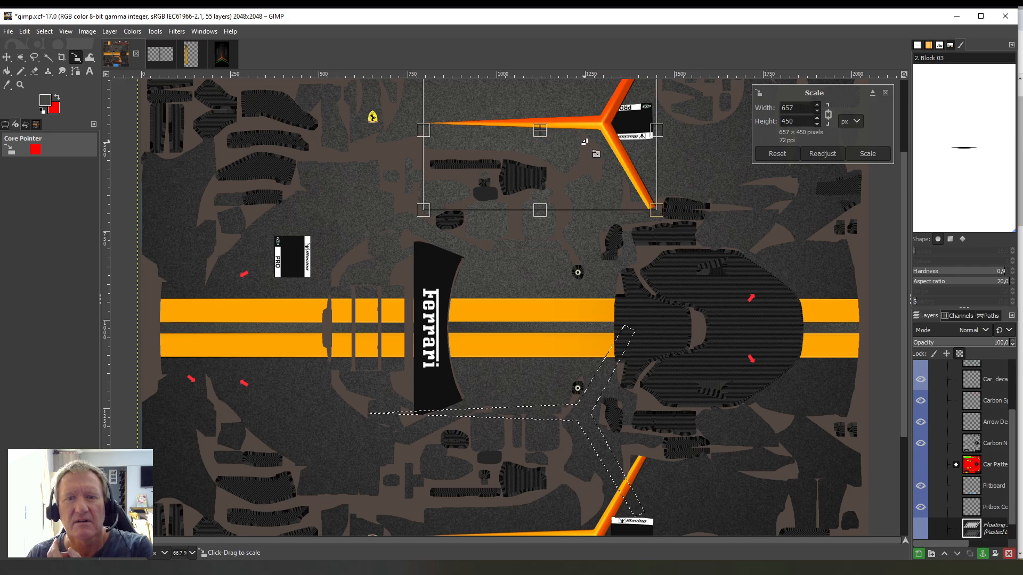
pyautogui.scroll(-3, 603, 283)
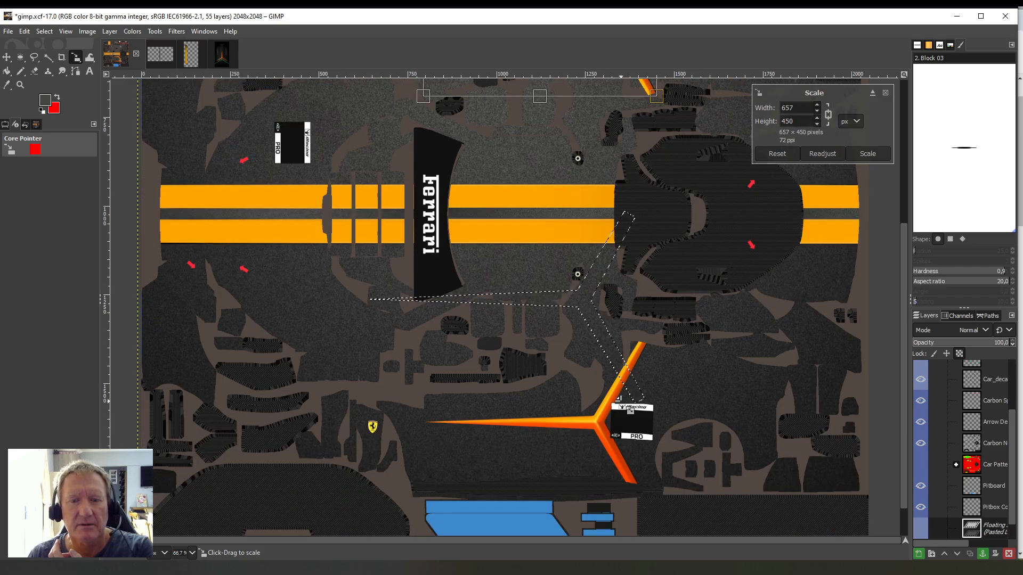
pyautogui.scroll(6, 597, 386)
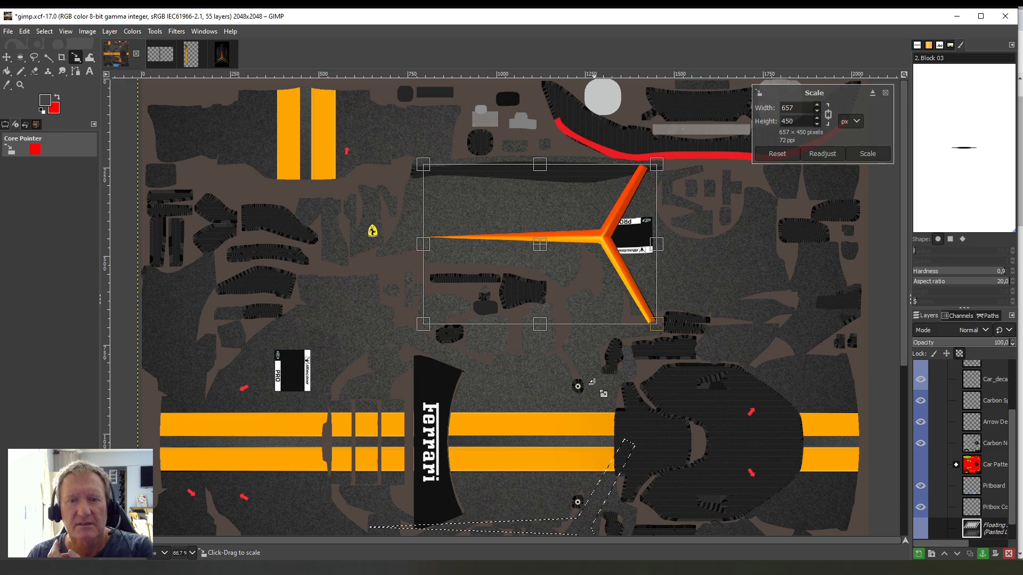
pyautogui.scroll(-3, 591, 382)
pyautogui.scroll(3, 591, 383)
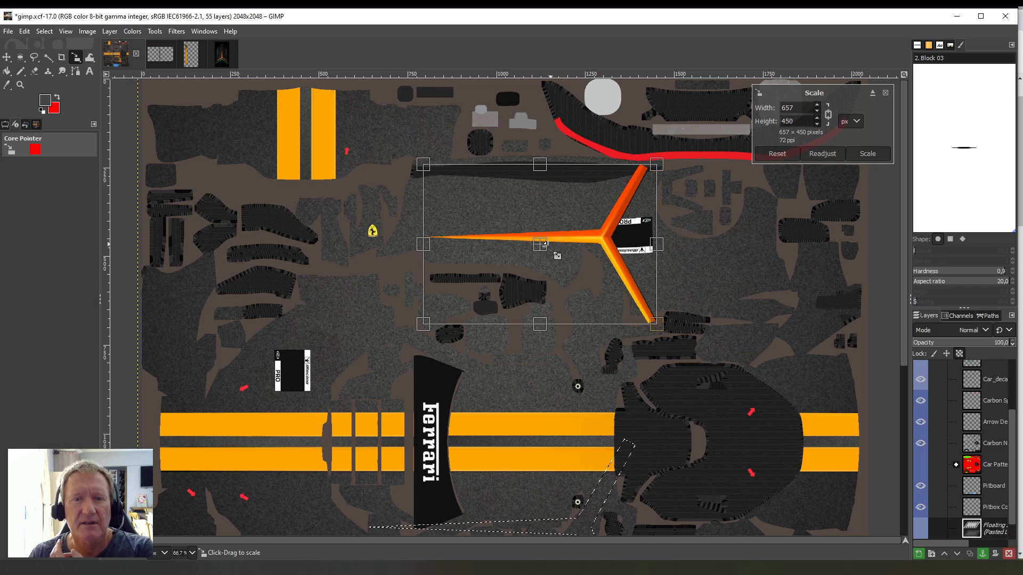
pyautogui.hotkey('shift', 'b')
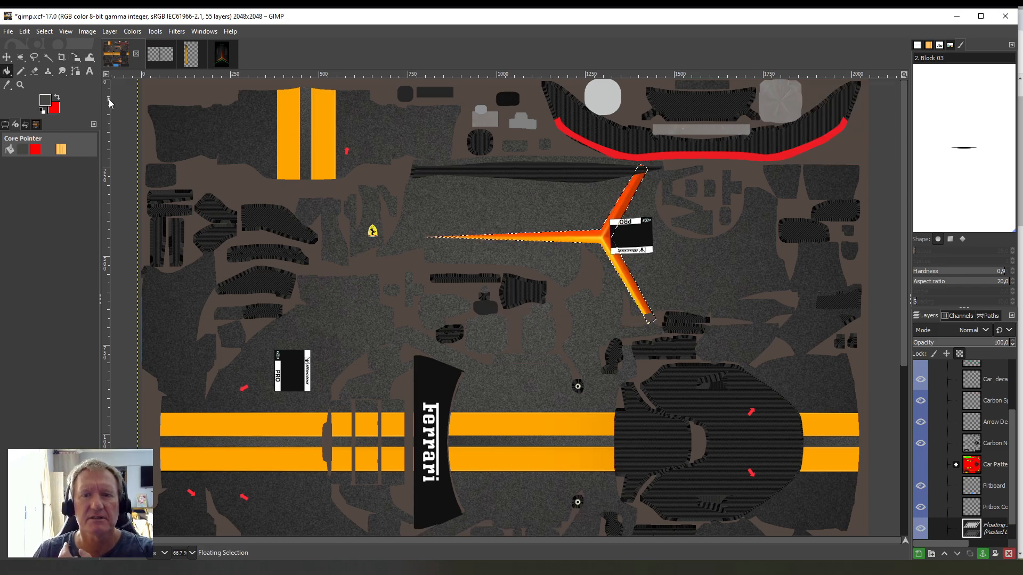
# - Try to anchor the floating shape to the Base layer and undo the anchoring
pyautogui.rightClick(999, 527)
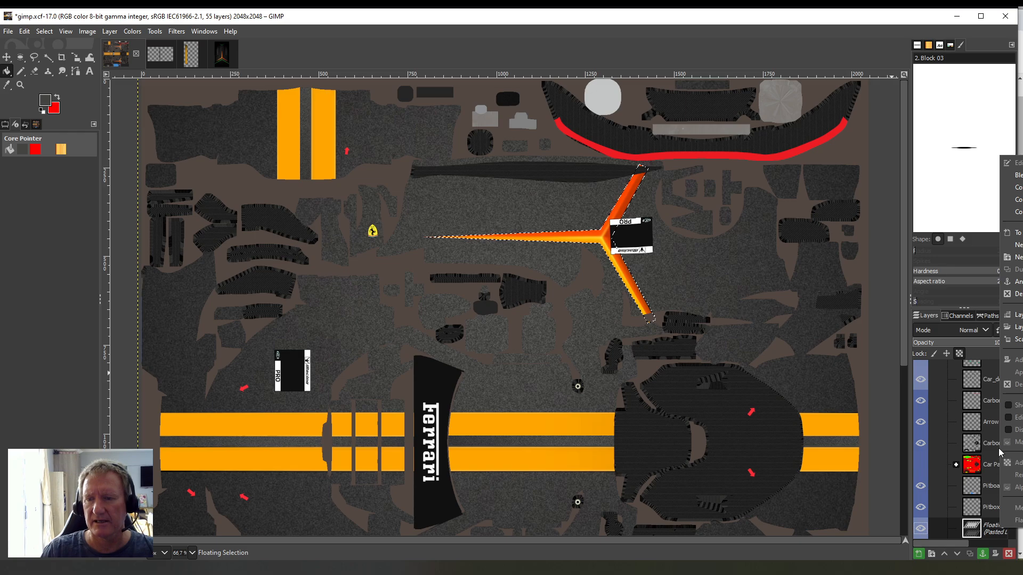
pyautogui.click(1012, 294)
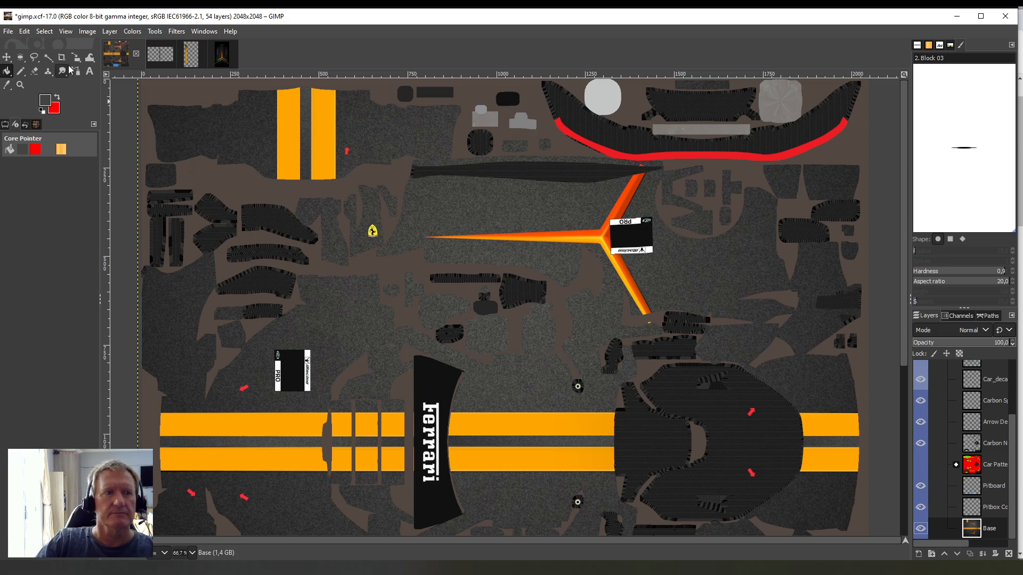
pyautogui.click(22, 32)
pyautogui.click(35, 47)
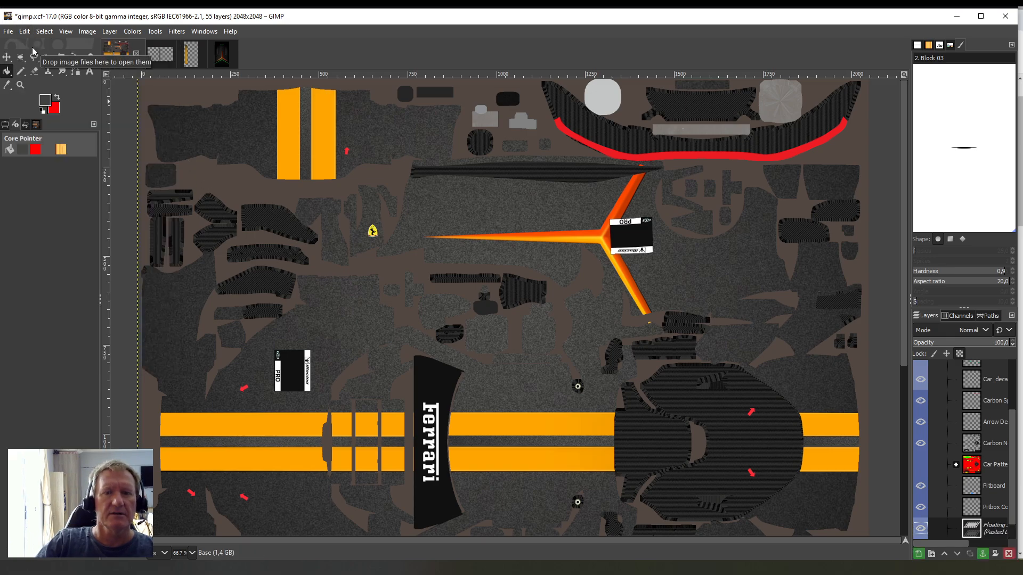
# - Scale the floating shape proportionally to about 646 × 443 px and place its fork just in front of the upper iRacing PRO plate
pyautogui.scroll(-5, 139, 132)
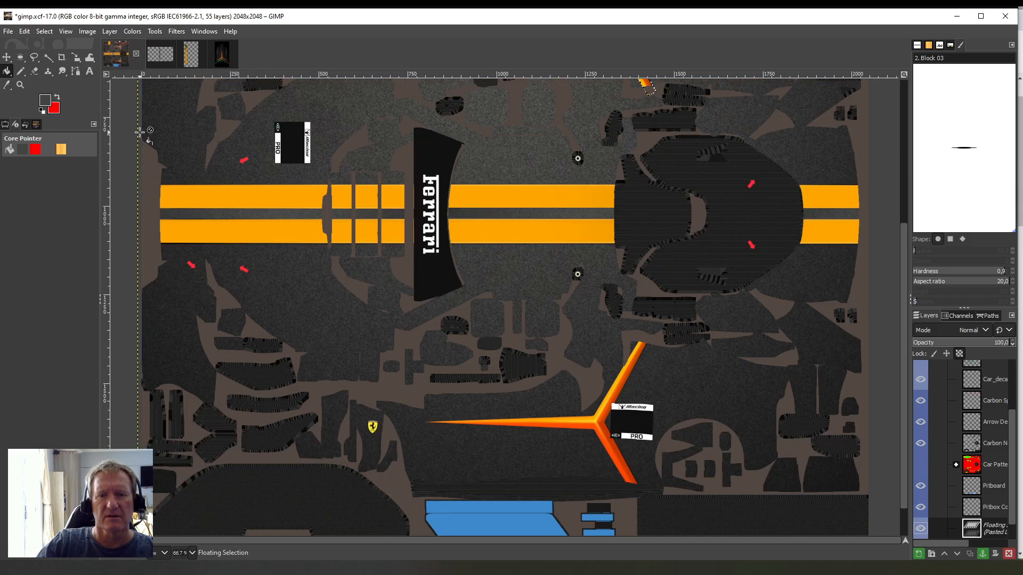
pyautogui.scroll(5, 204, 159)
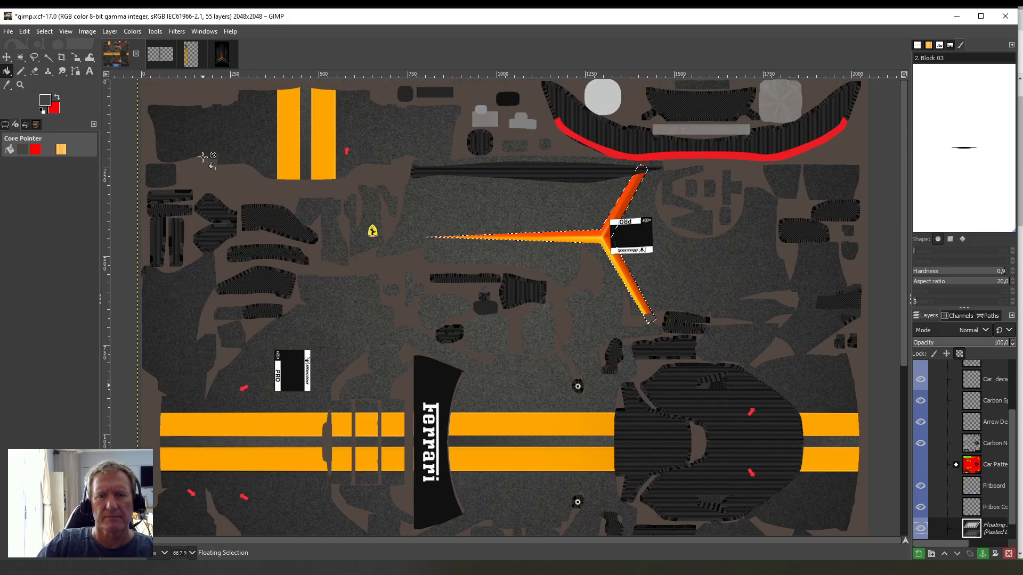
pyautogui.click(155, 32)
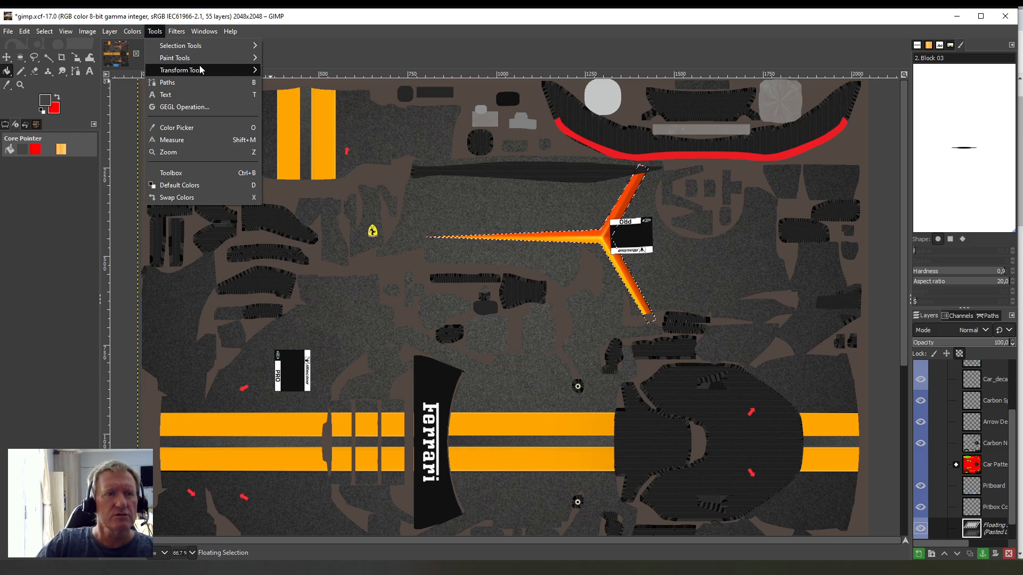
pyautogui.moveTo(181, 71)
pyautogui.click(291, 103)
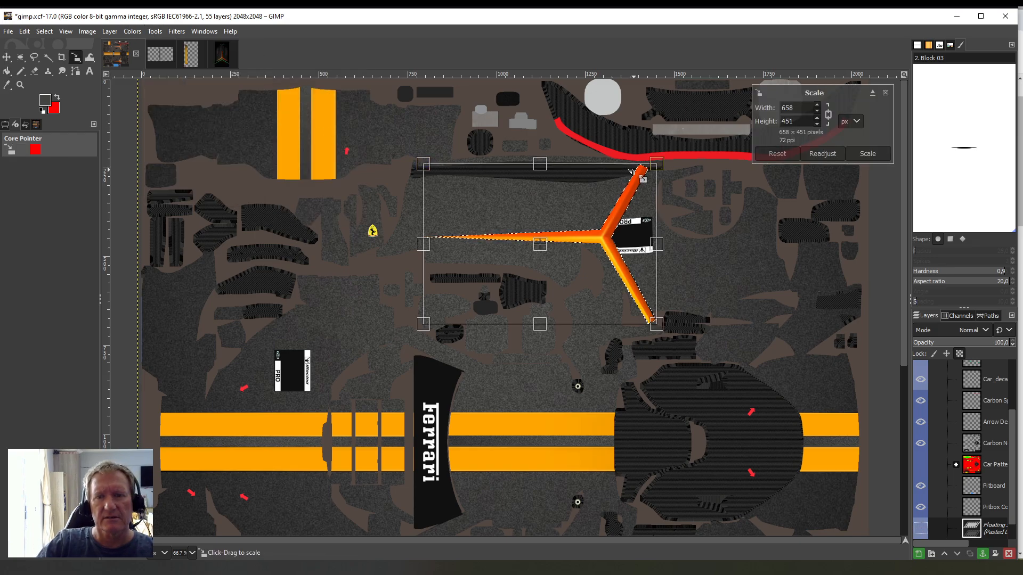
pyautogui.moveTo(653, 165); pyautogui.dragTo(649, 168)
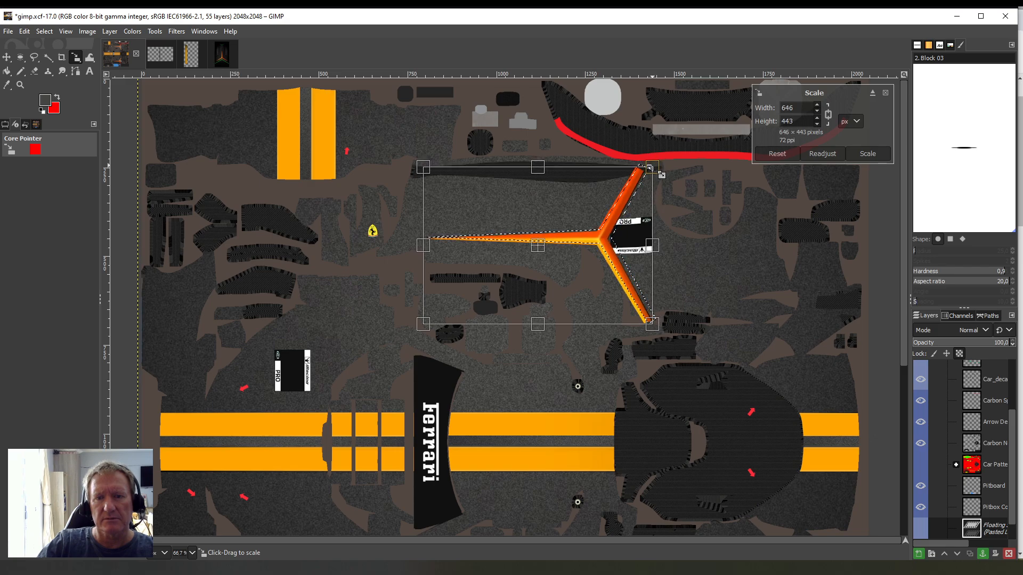
pyautogui.moveTo(548, 250); pyautogui.dragTo(536, 240)
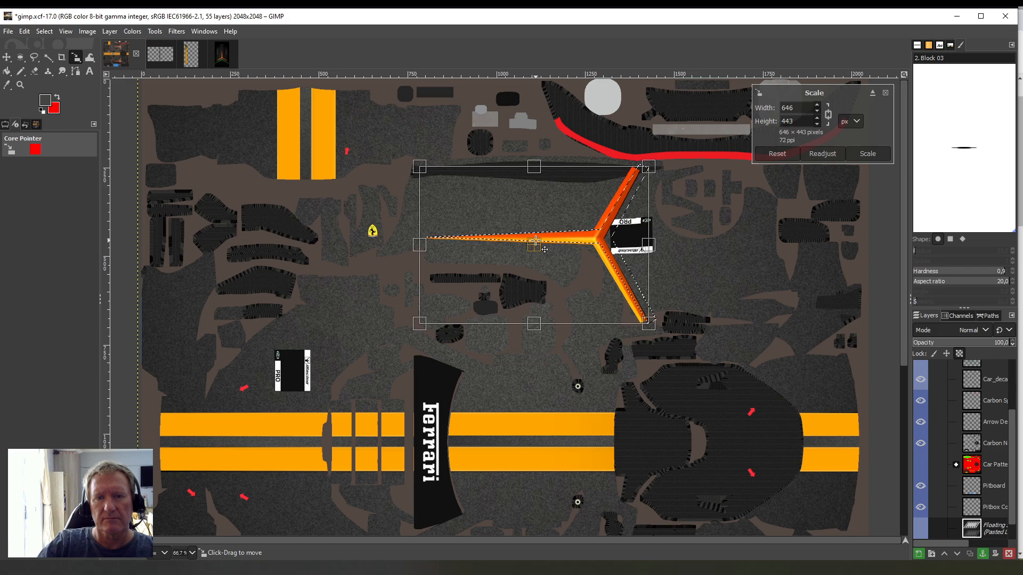
pyautogui.click(7, 70)
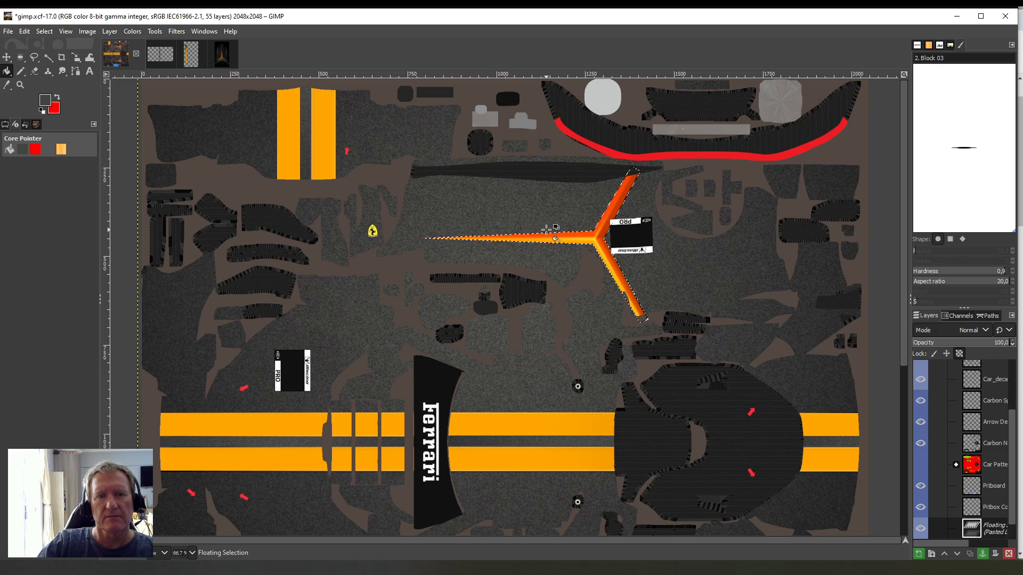
# - Anchor the floating three-pointed shape to the Base layer
pyautogui.rightClick(993, 528)
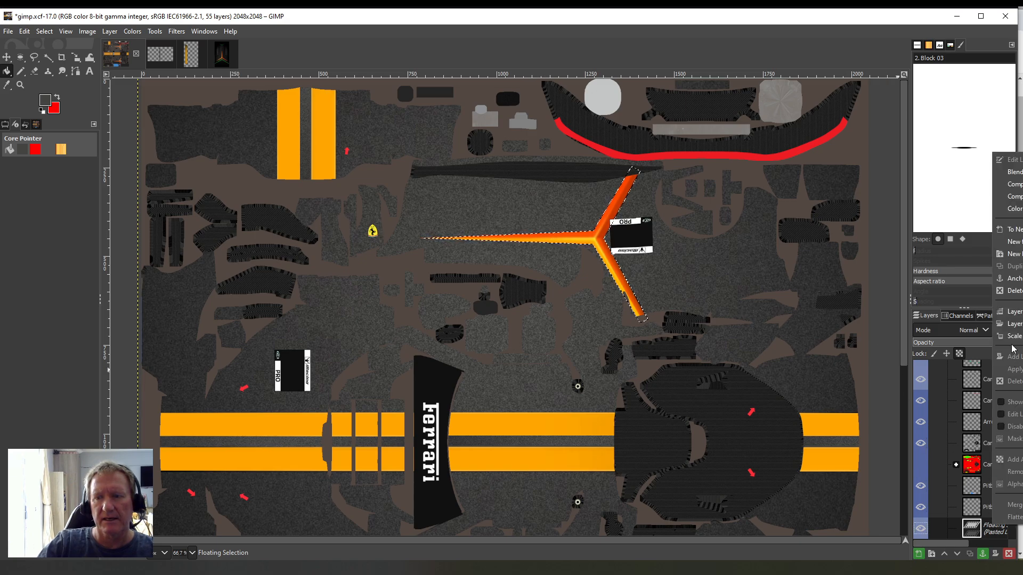
pyautogui.click(1012, 278)
# - Compare the orange three-pointed graphics on the upper and lower side panels for matching size, position and orientation
pyautogui.scroll(-3, 815, 278)
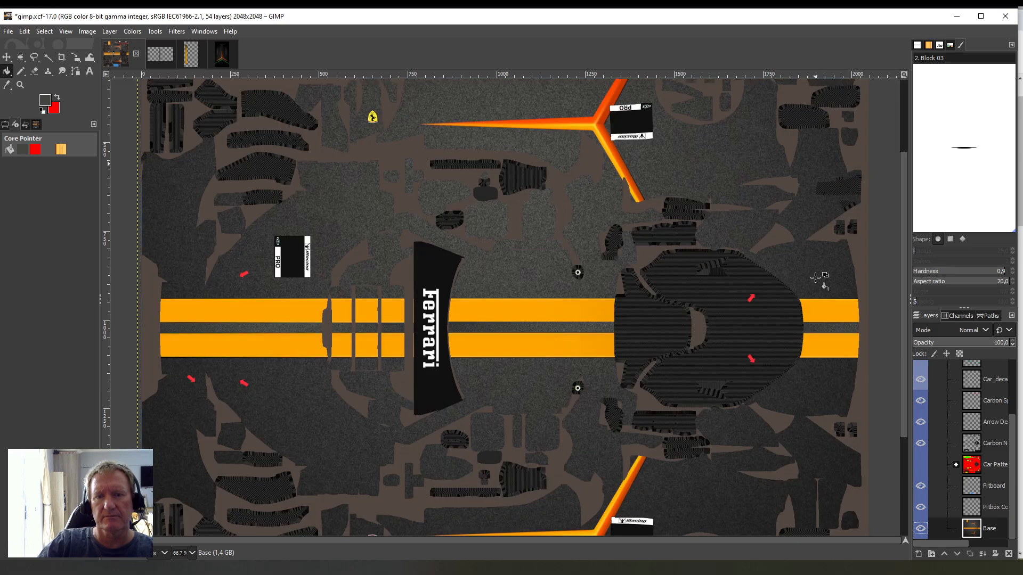
pyautogui.scroll(-3, 815, 277)
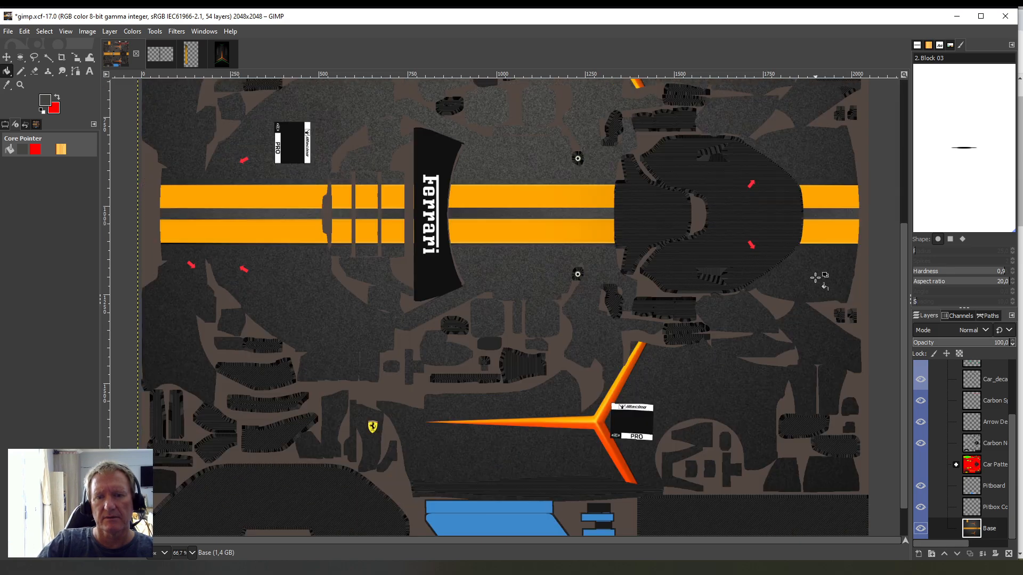
pyautogui.scroll(3, 816, 278)
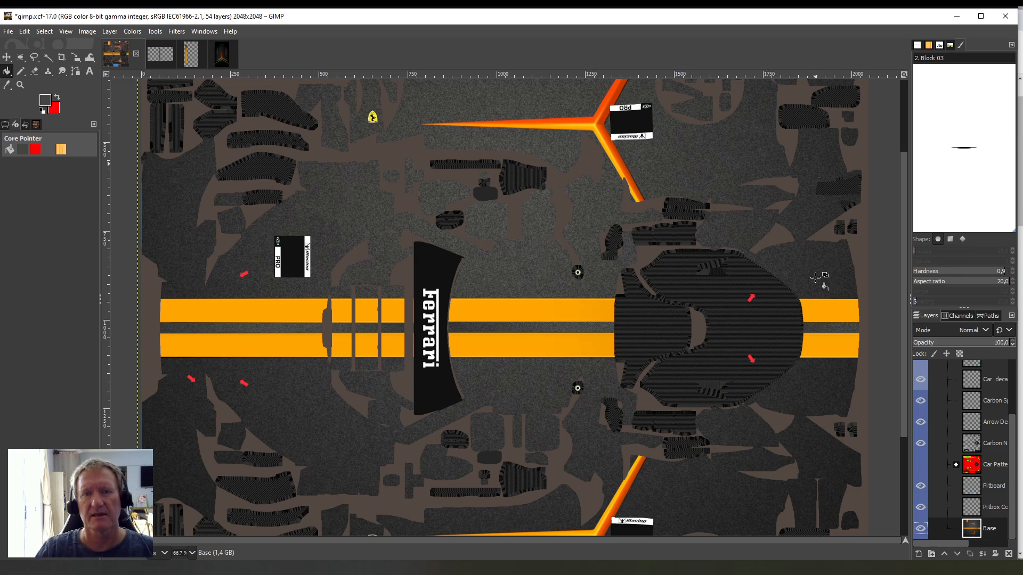
pyautogui.scroll(3, 816, 277)
pyautogui.scroll(-6, 815, 277)
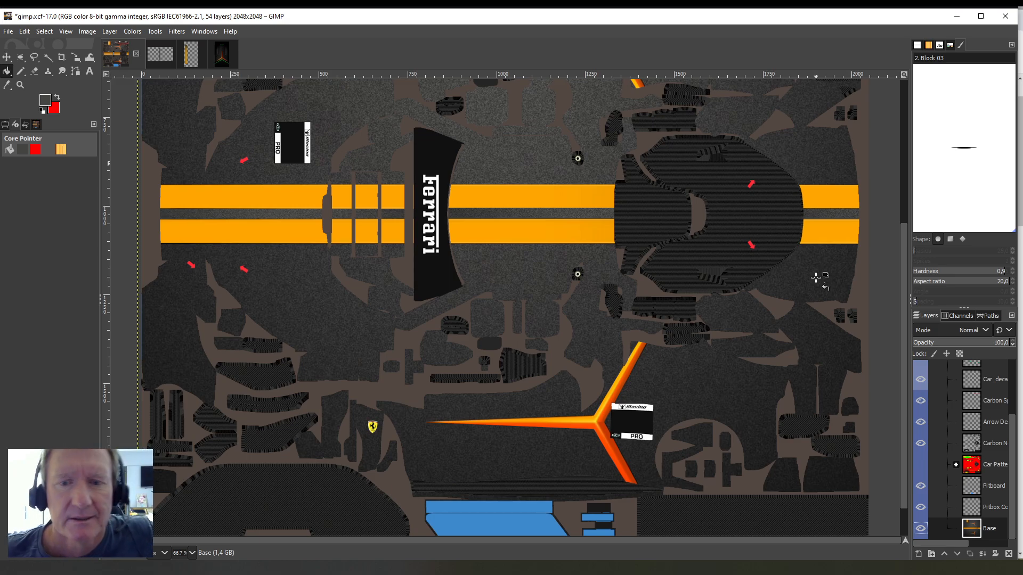
pyautogui.scroll(6, 557, 213)
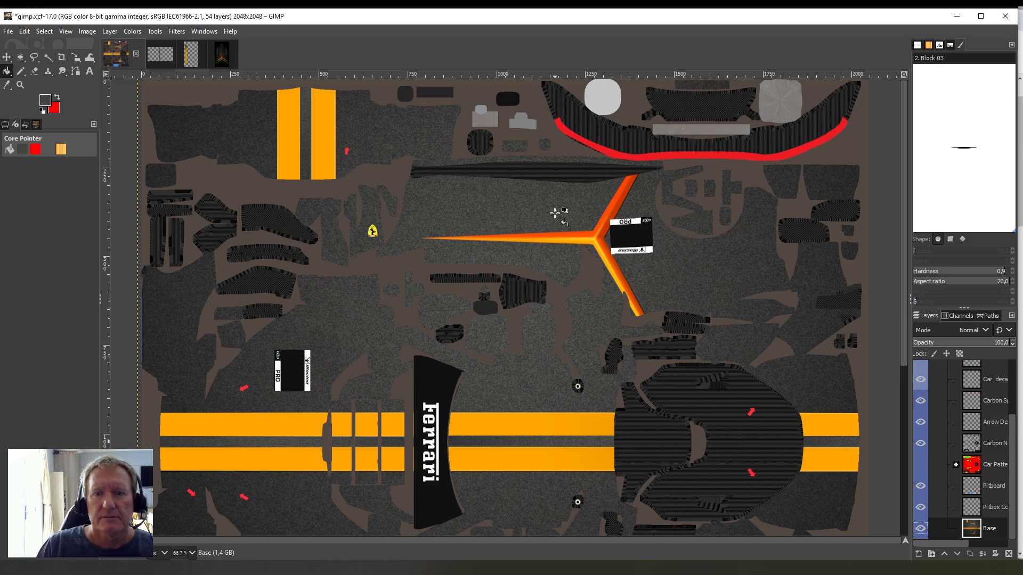
pyautogui.scroll(-7, 555, 213)
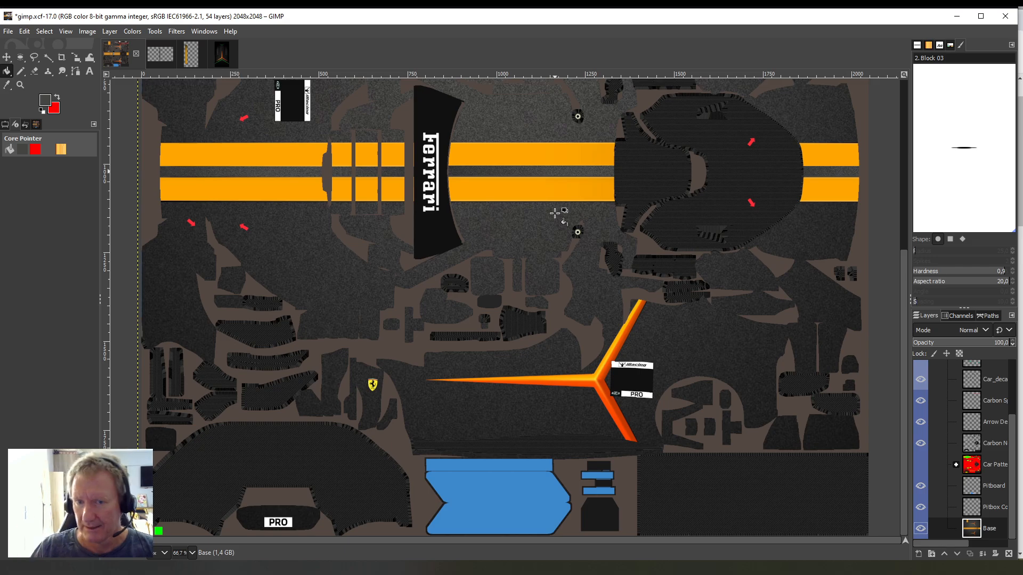
pyautogui.scroll(3, 612, 219)
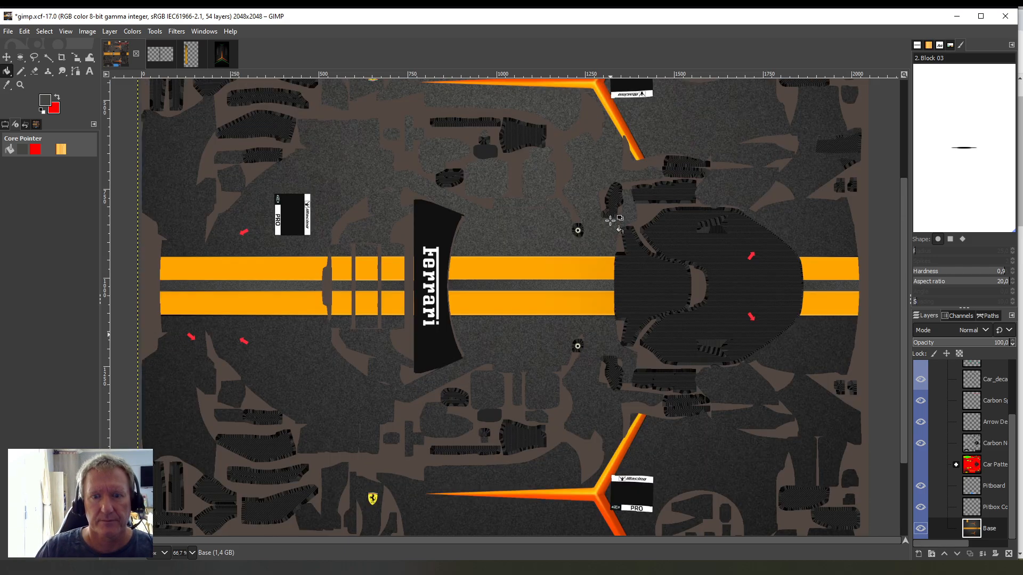
pyautogui.scroll(4, 611, 220)
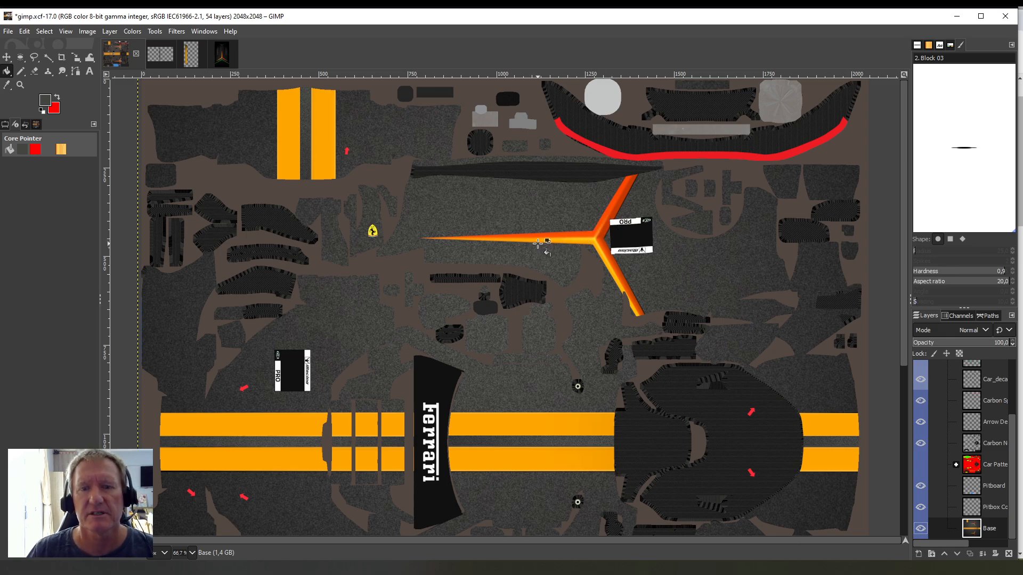
pyautogui.scroll(-7, 538, 243)
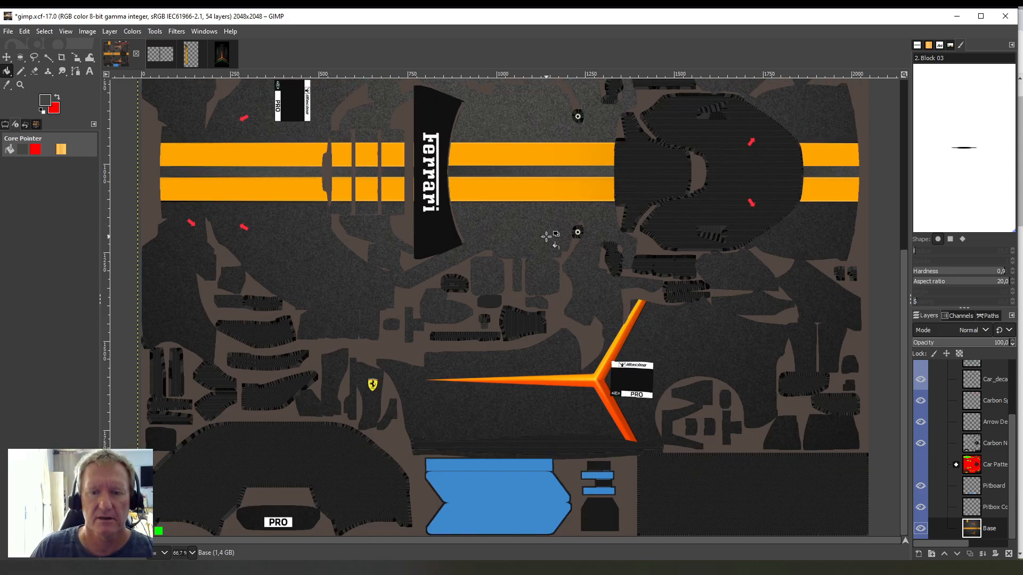
pyautogui.scroll(6, 657, 323)
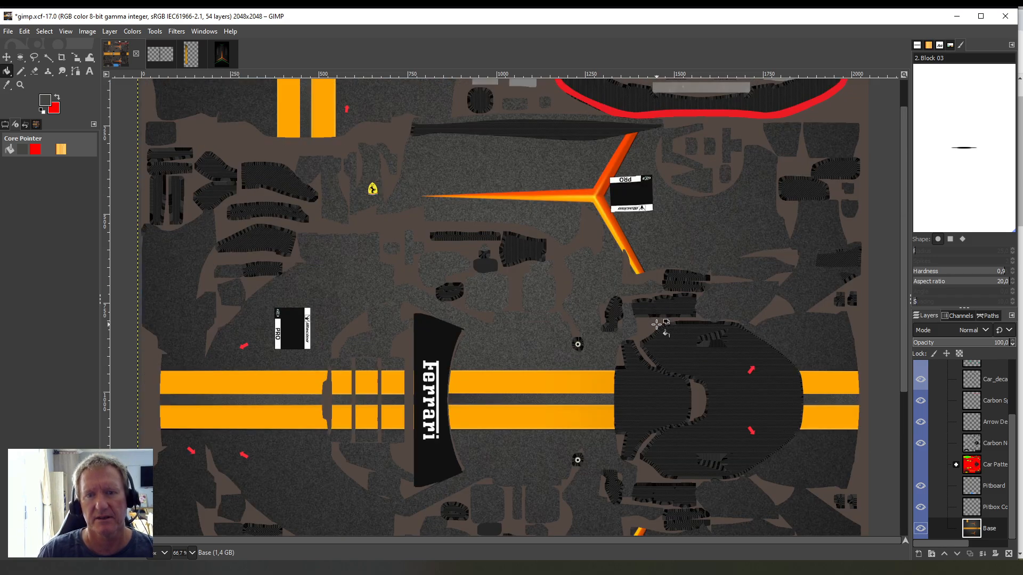
pyautogui.scroll(-3, 656, 323)
pyautogui.scroll(3, 659, 327)
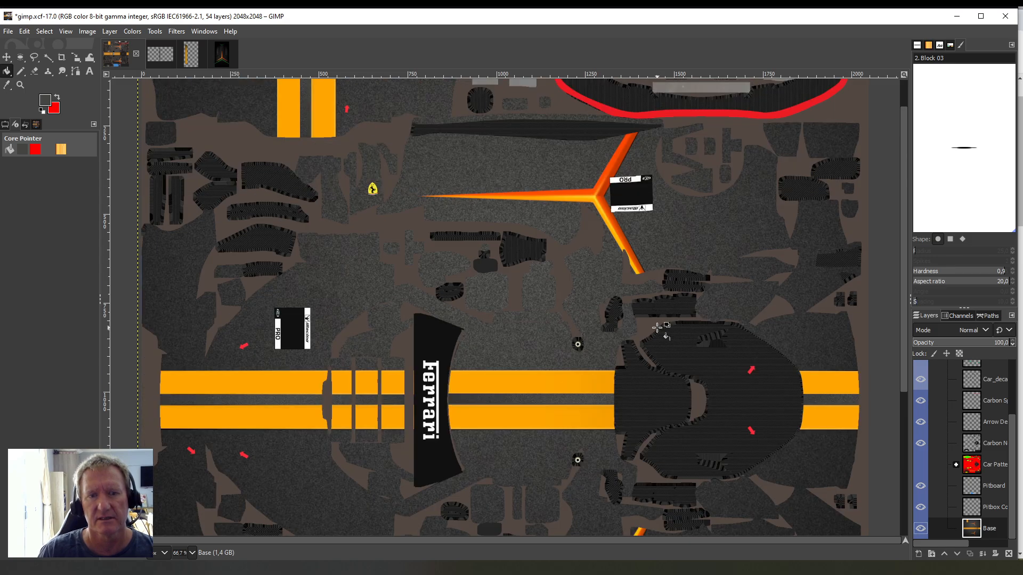
pyautogui.scroll(-3, 661, 328)
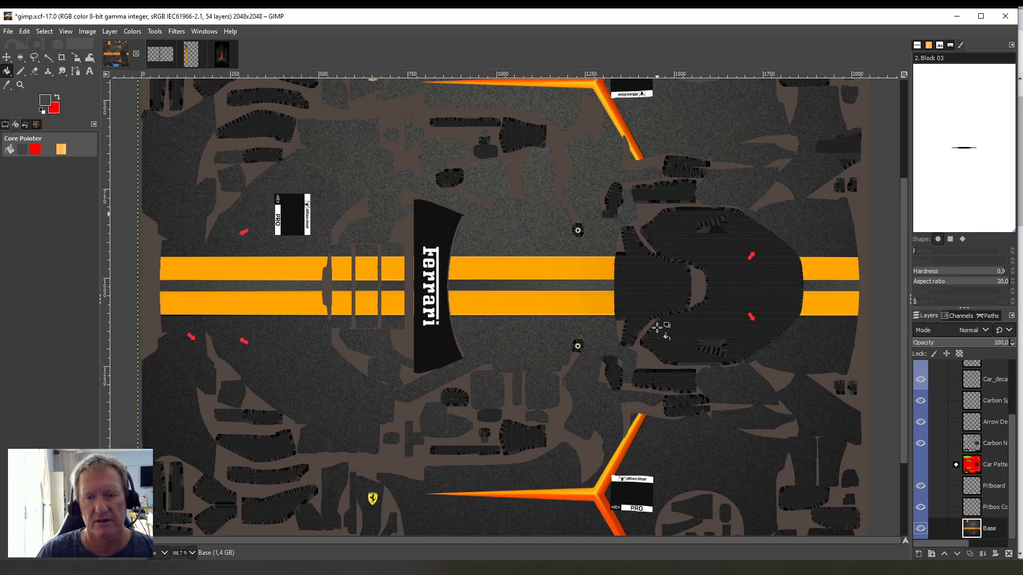
pyautogui.scroll(-3, 661, 328)
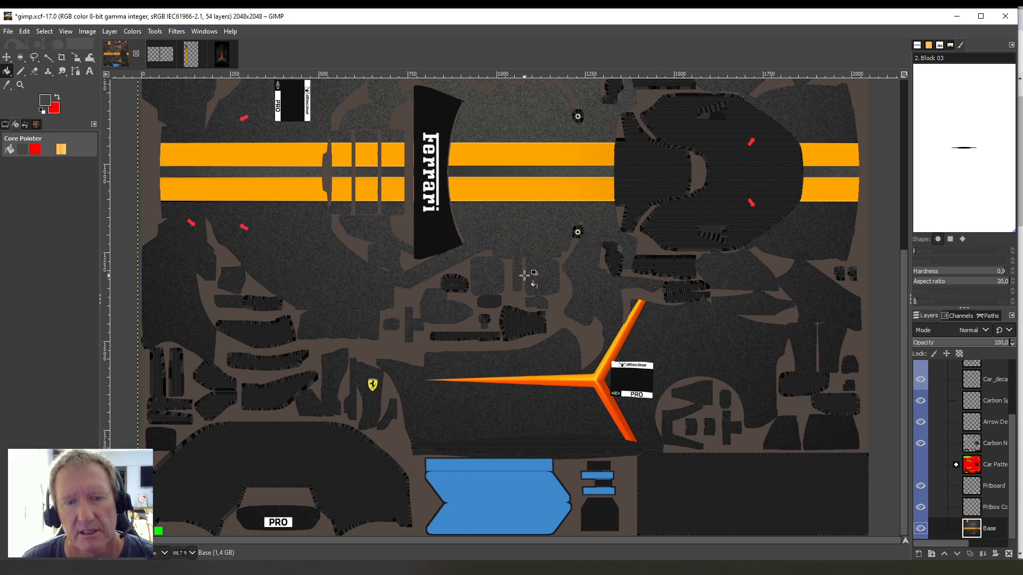
pyautogui.scroll(6, 520, 242)
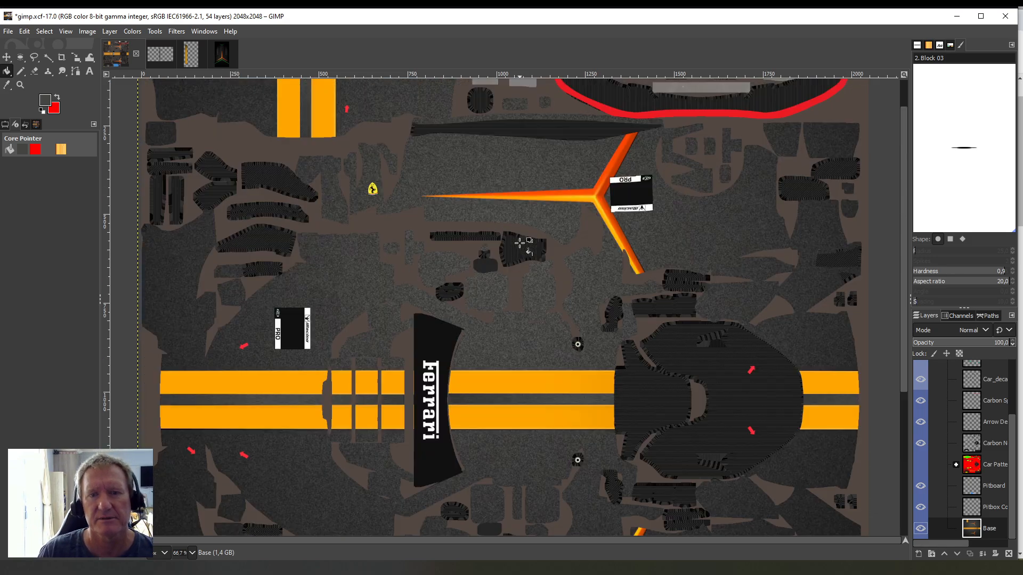
pyautogui.scroll(1, 520, 242)
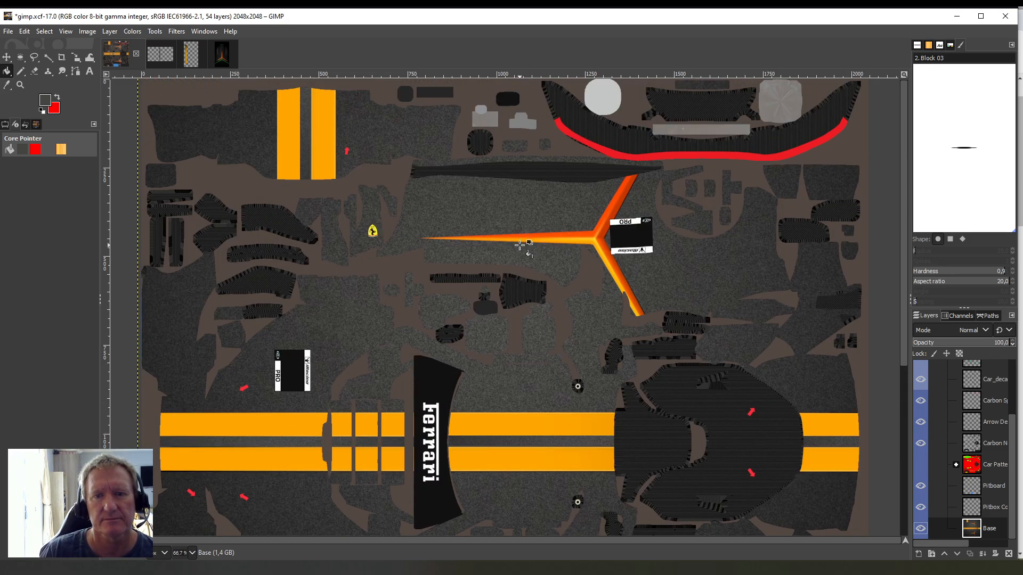
pyautogui.scroll(-7, 520, 244)
pyautogui.scroll(6, 520, 245)
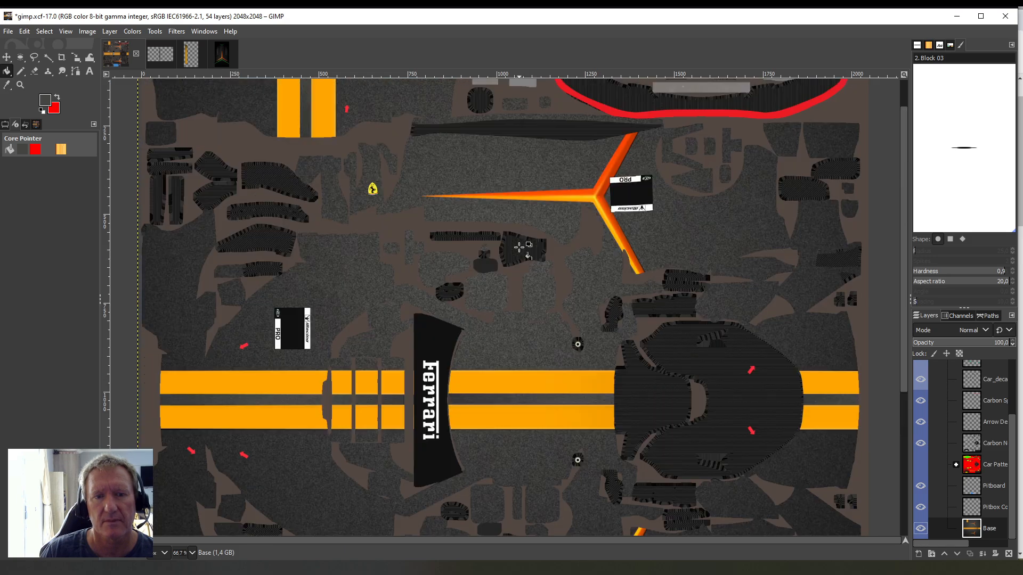
pyautogui.scroll(1, 520, 246)
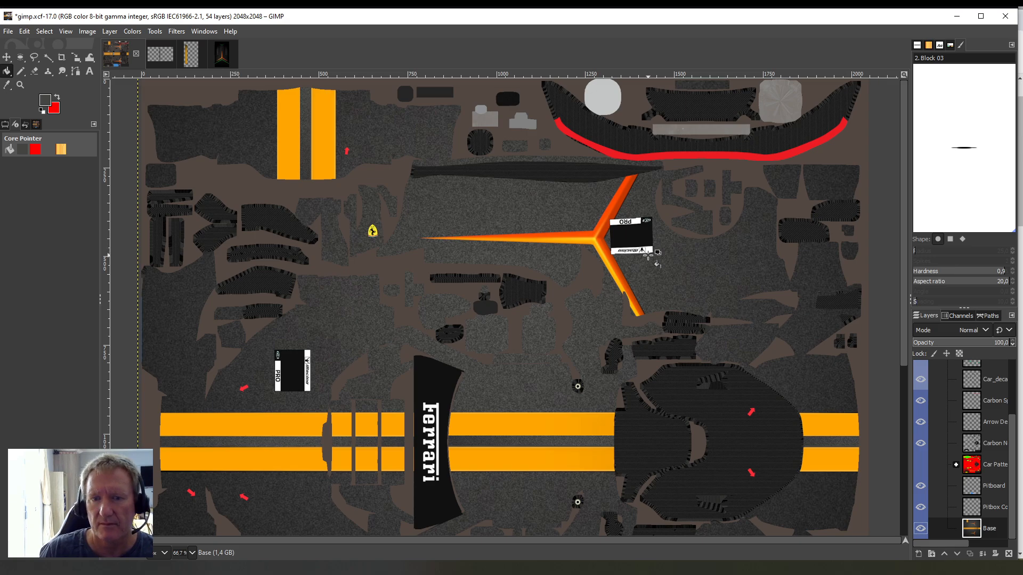
pyautogui.scroll(-3, 649, 260)
pyautogui.scroll(-3, 649, 260)
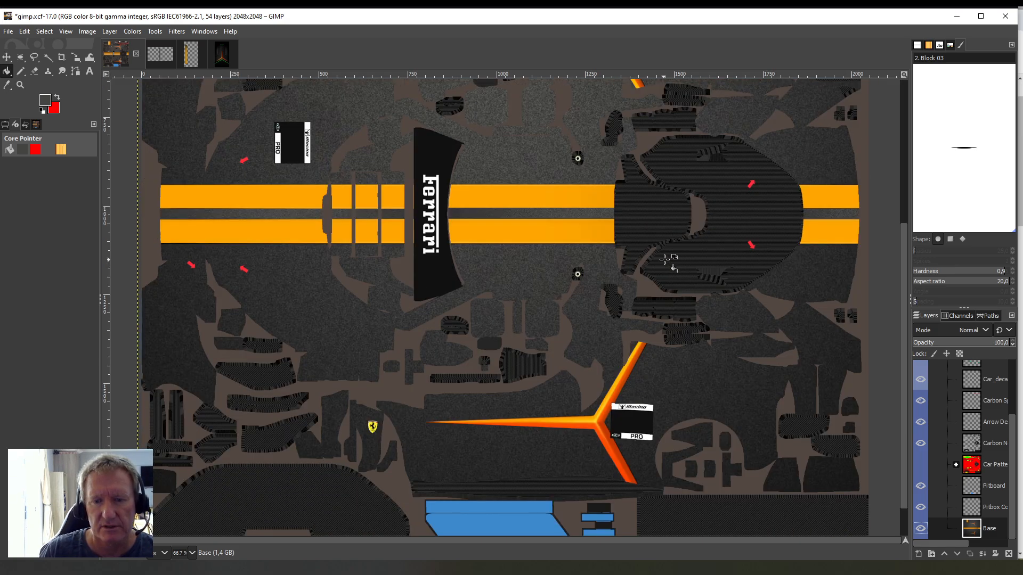
# - Open the curved RACING graphic 357e580ace610452e2198d5c33ae46f8 from the logo.png folder as a separate image
pyautogui.moveTo(1022, 75); pyautogui.dragTo(502, 75)
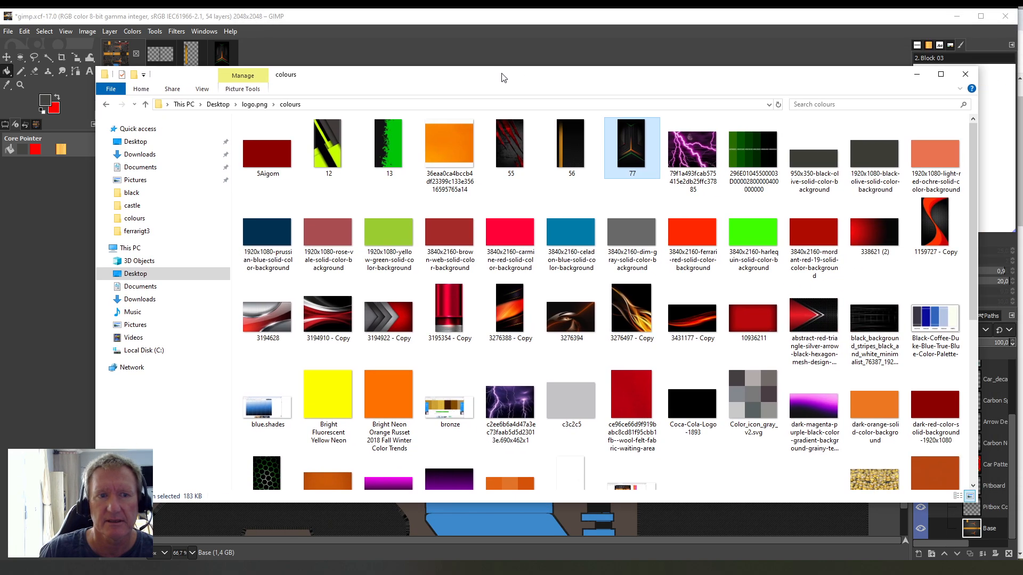
pyautogui.click(106, 105)
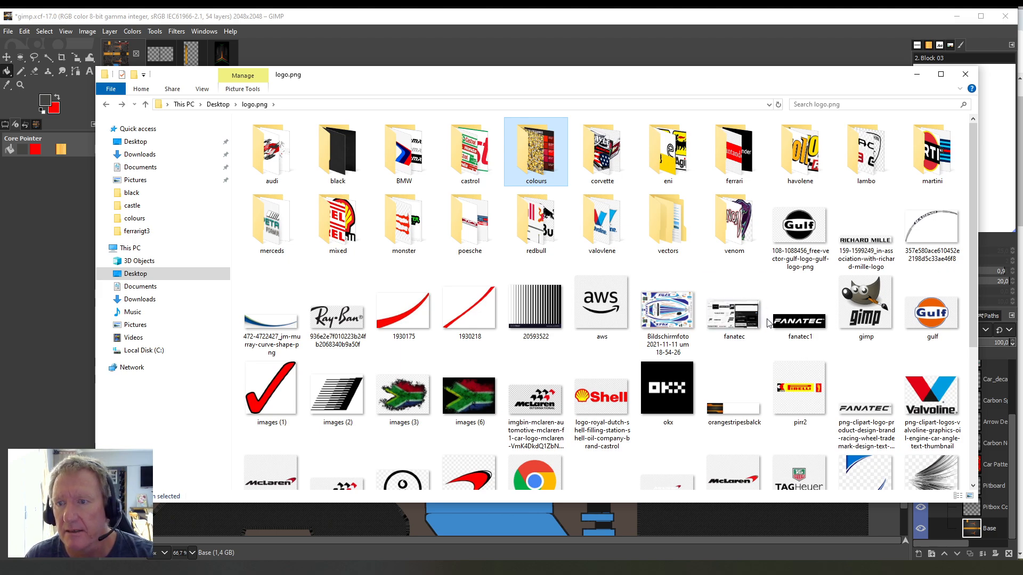
pyautogui.click(936, 232)
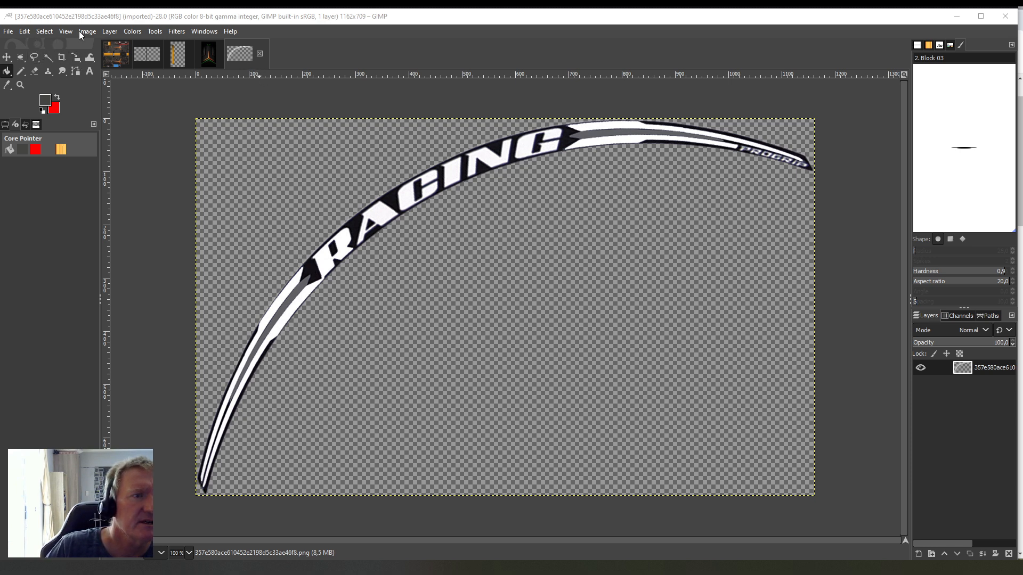
# - Copy the curved RACING graphic and paste it into the livery image above the Base layer
pyautogui.click(110, 31)
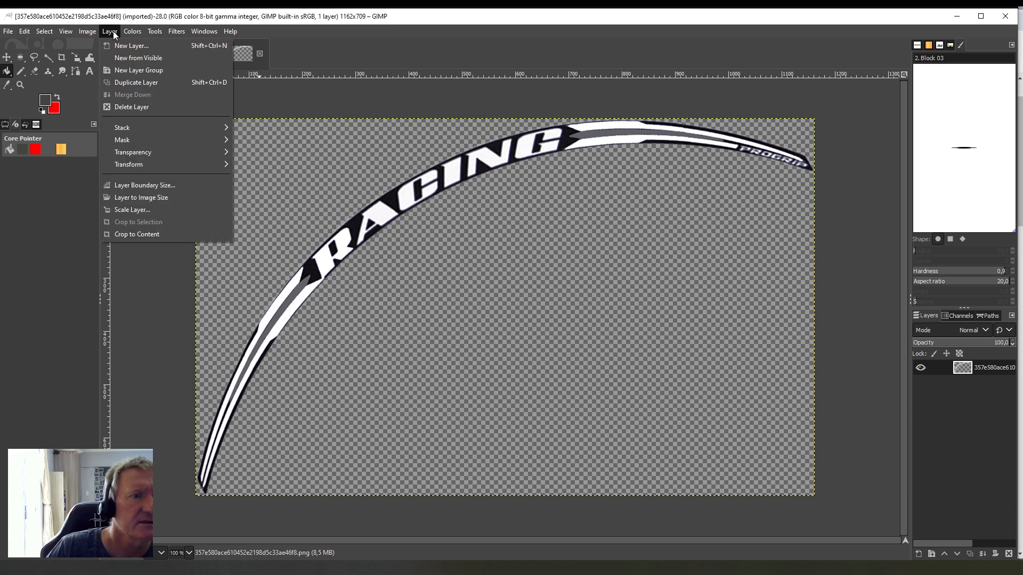
pyautogui.click(114, 36)
pyautogui.click(25, 32)
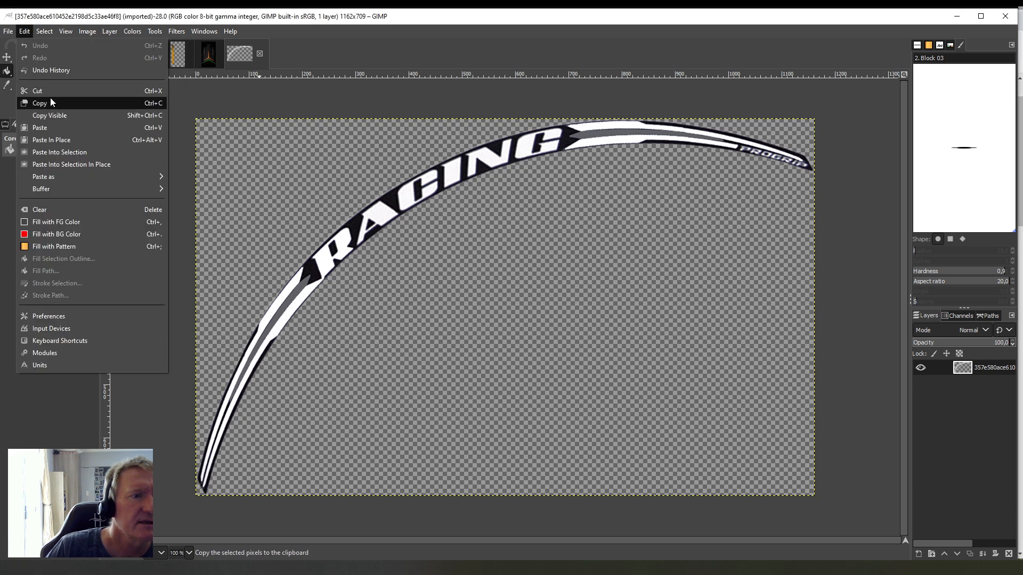
pyautogui.click(50, 99)
pyautogui.click(134, 62)
pyautogui.click(116, 55)
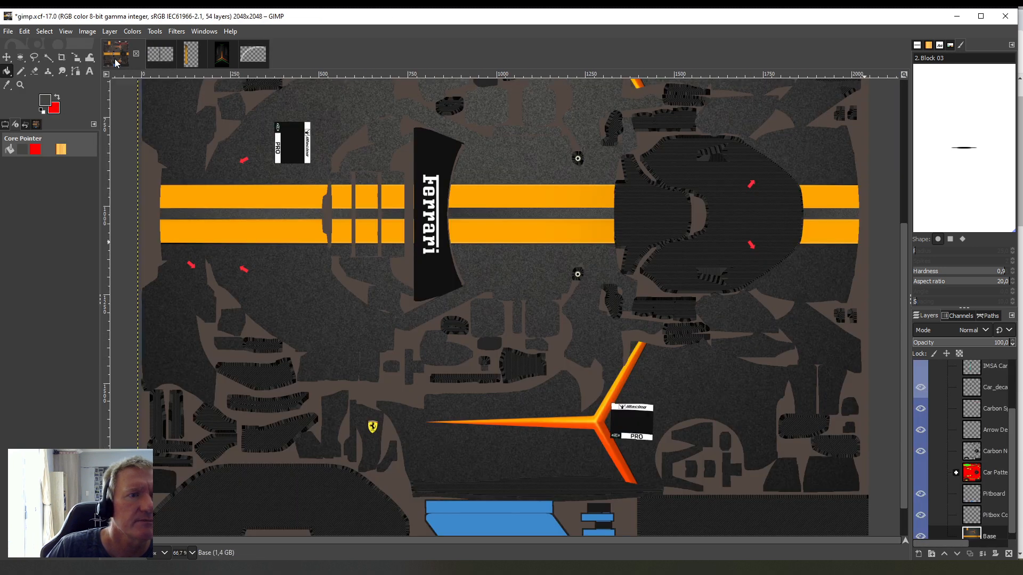
pyautogui.click(26, 32)
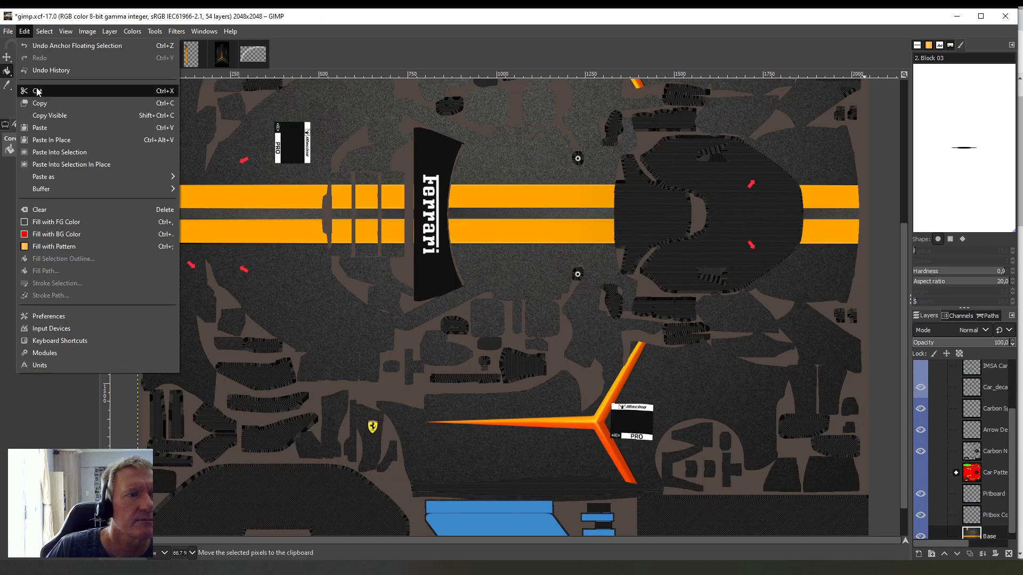
pyautogui.click(49, 126)
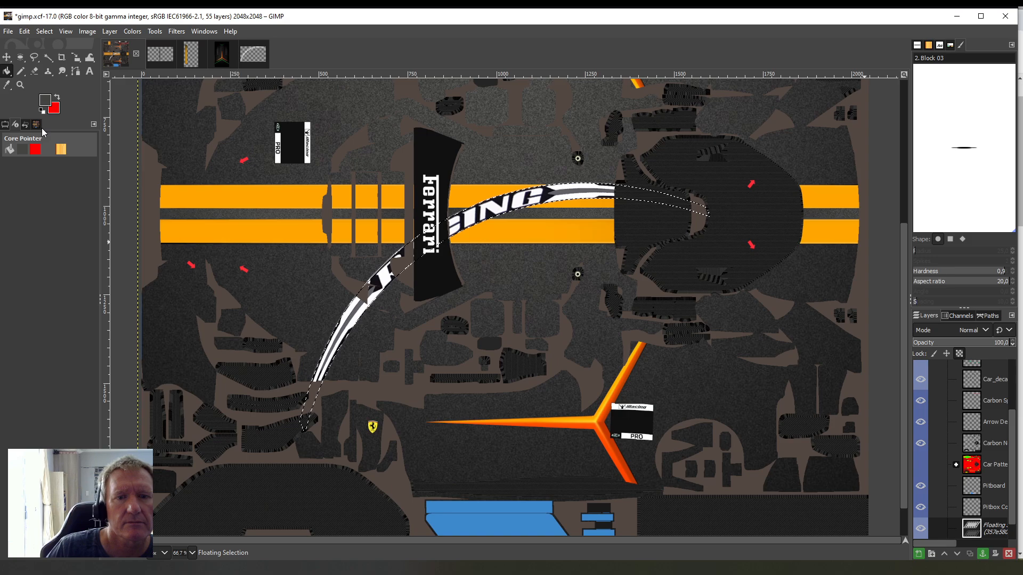
# - Rotate the floating RACING graphic 90° clockwise and set a further free rotation of -66.42° so it arches upright
pyautogui.click(110, 31)
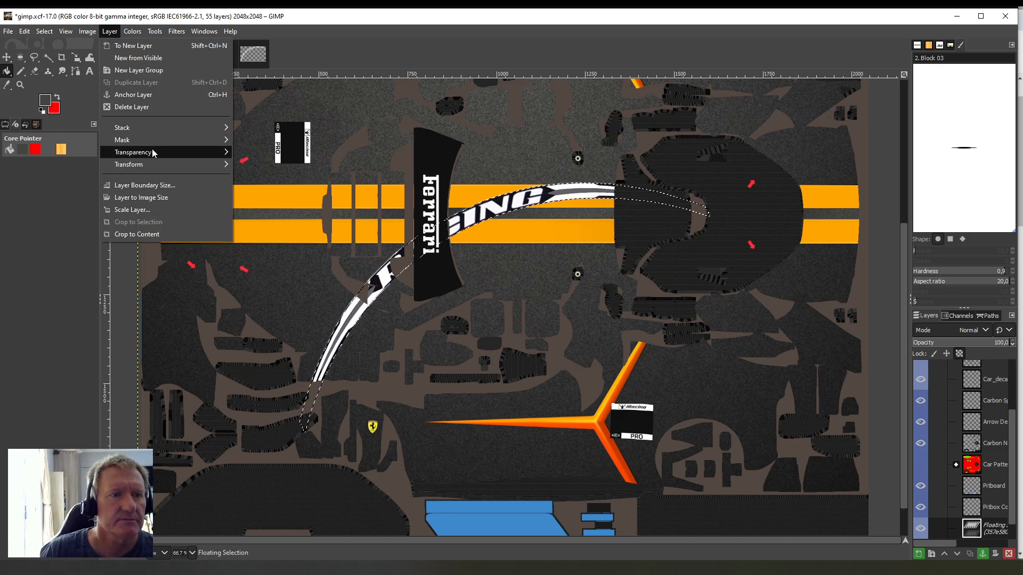
pyautogui.moveTo(153, 170)
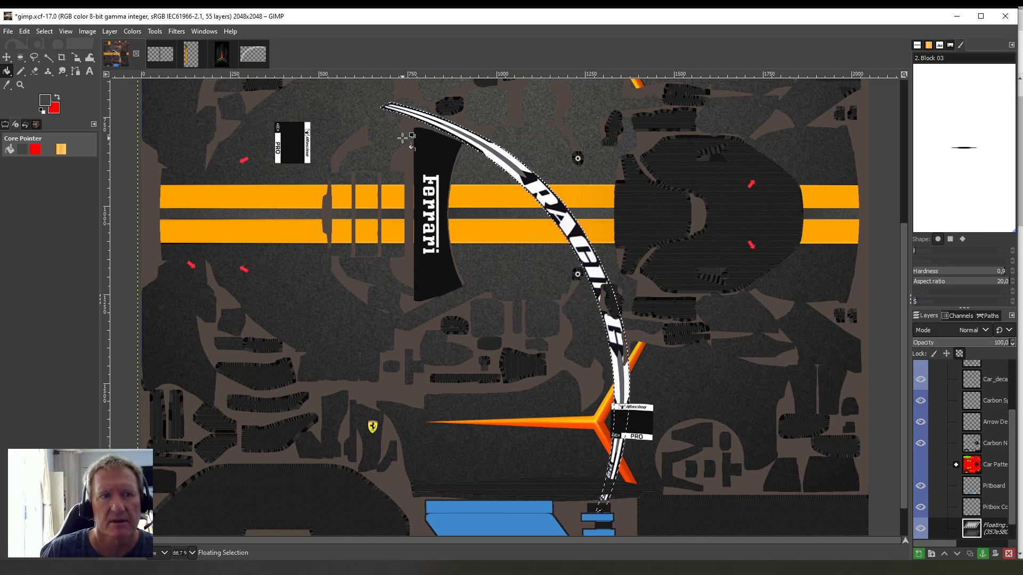
pyautogui.click(155, 32)
pyautogui.moveTo(176, 72)
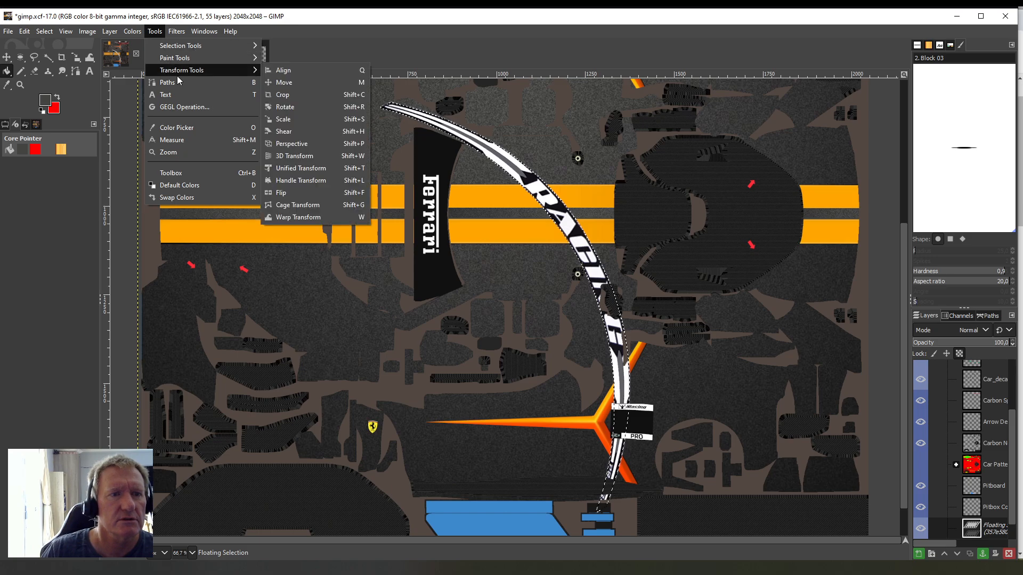
pyautogui.click(288, 107)
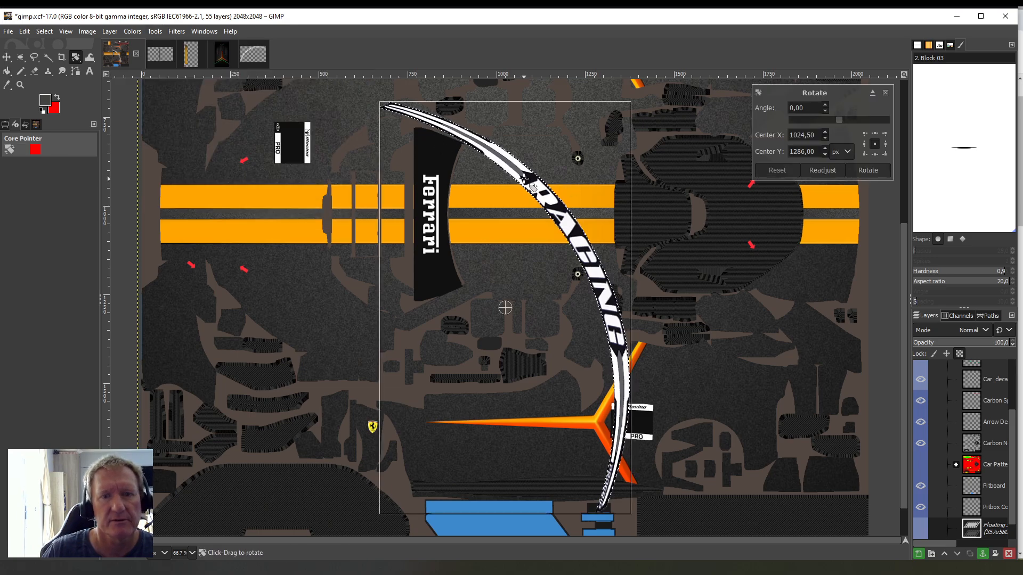
pyautogui.moveTo(526, 176); pyautogui.dragTo(420, 256)
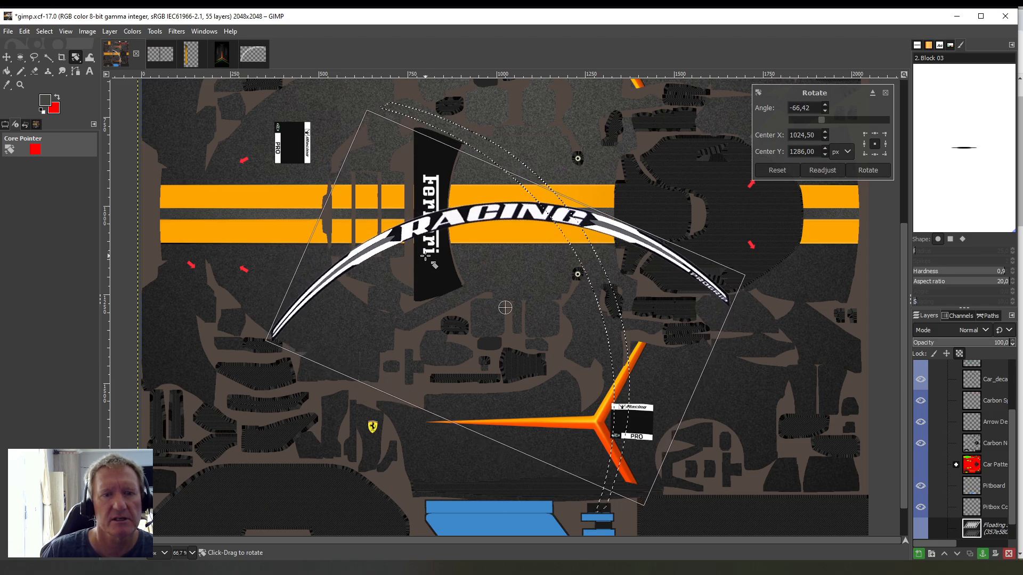
# - Scale the floating RACING graphic to 259 × 214 px and place it along the lower side panel's rear wheel arch
pyautogui.click(151, 32)
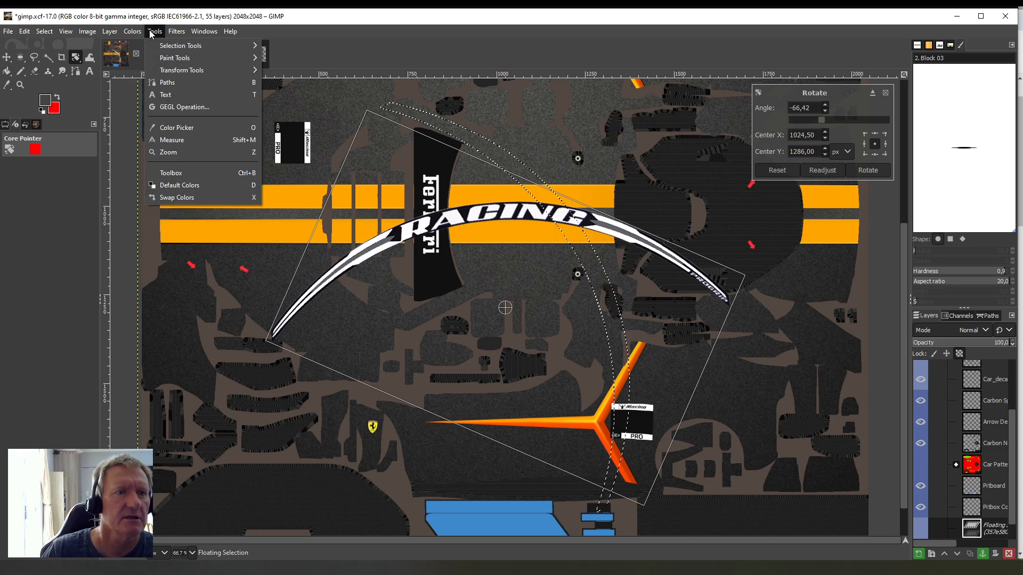
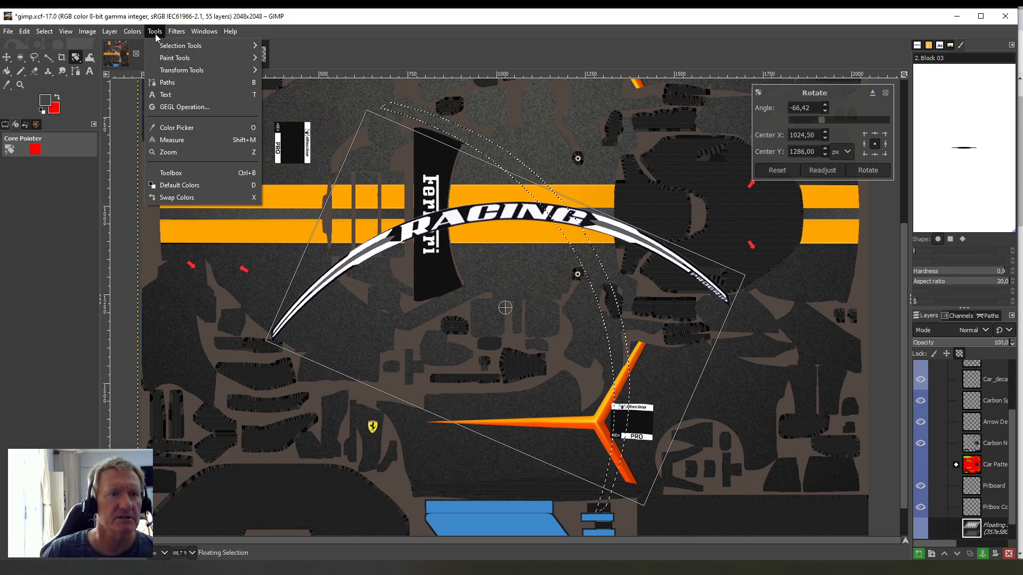
pyautogui.moveTo(223, 70)
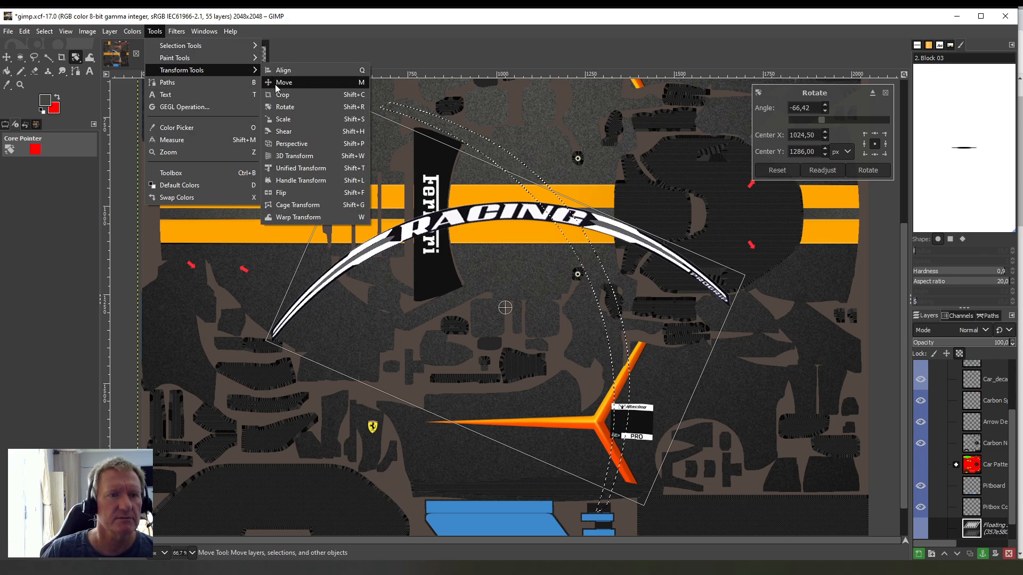
pyautogui.click(285, 119)
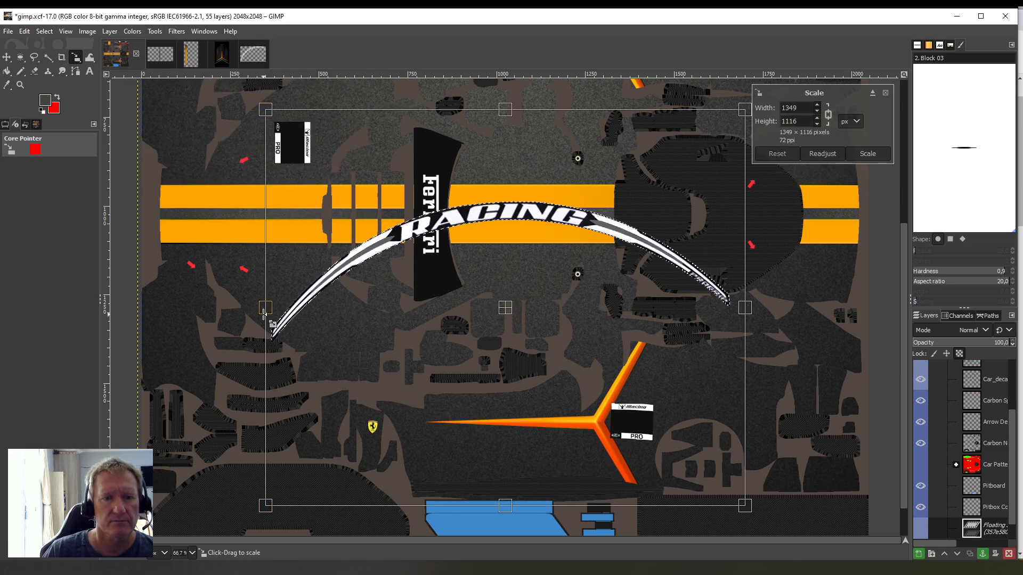
pyautogui.moveTo(263, 314); pyautogui.dragTo(640, 309)
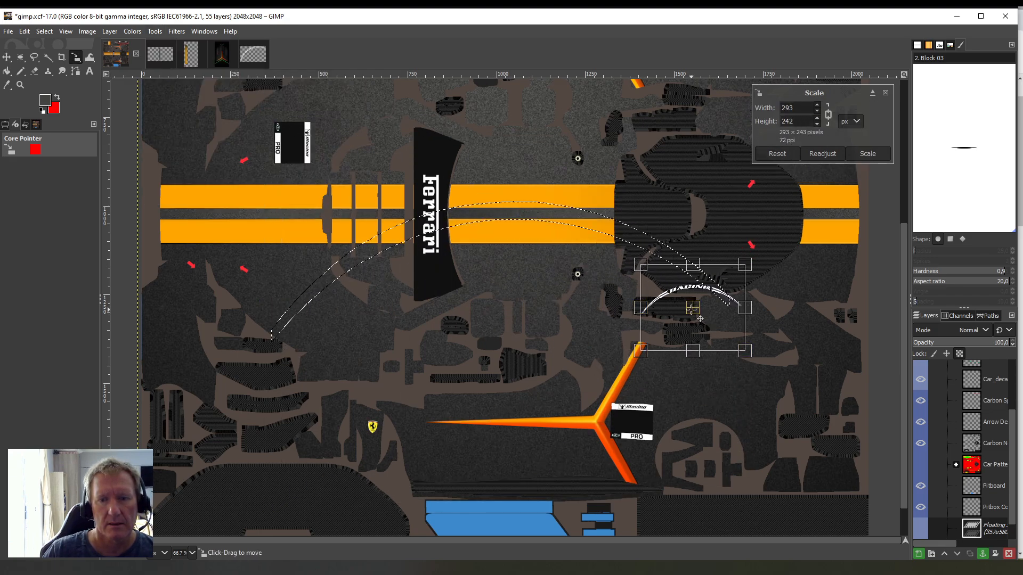
pyautogui.moveTo(699, 318); pyautogui.dragTo(710, 443)
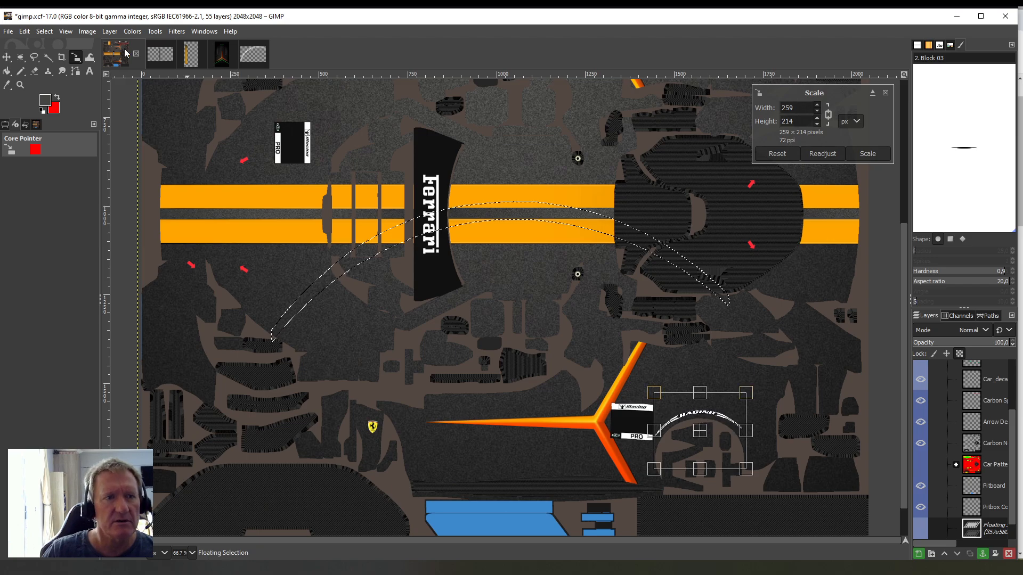
# - Rotate the small RACING graphic by 4.86° to follow the lower wheel arch and anchor it to the Base layer
pyautogui.click(156, 30)
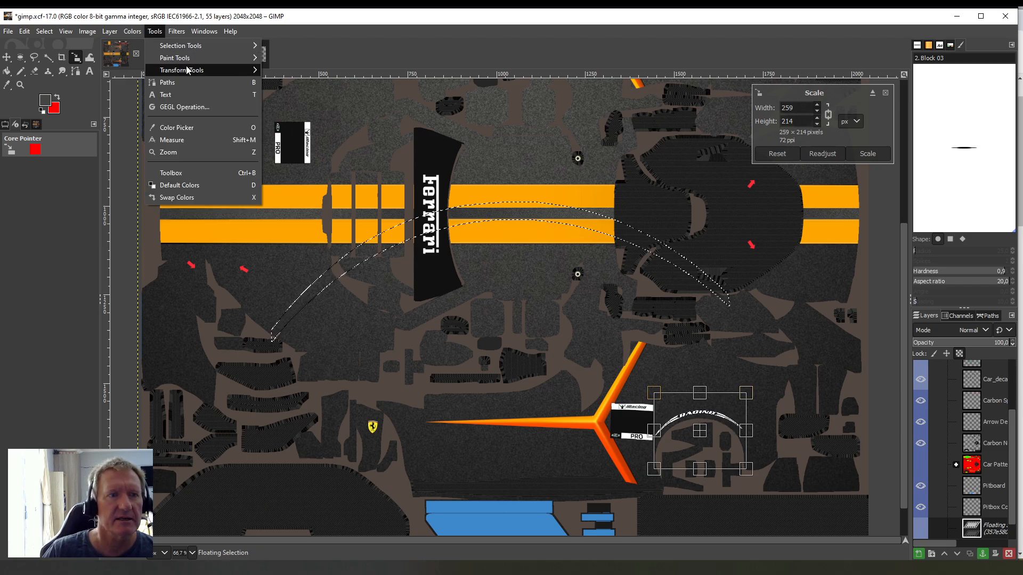
pyautogui.moveTo(202, 69)
pyautogui.click(288, 106)
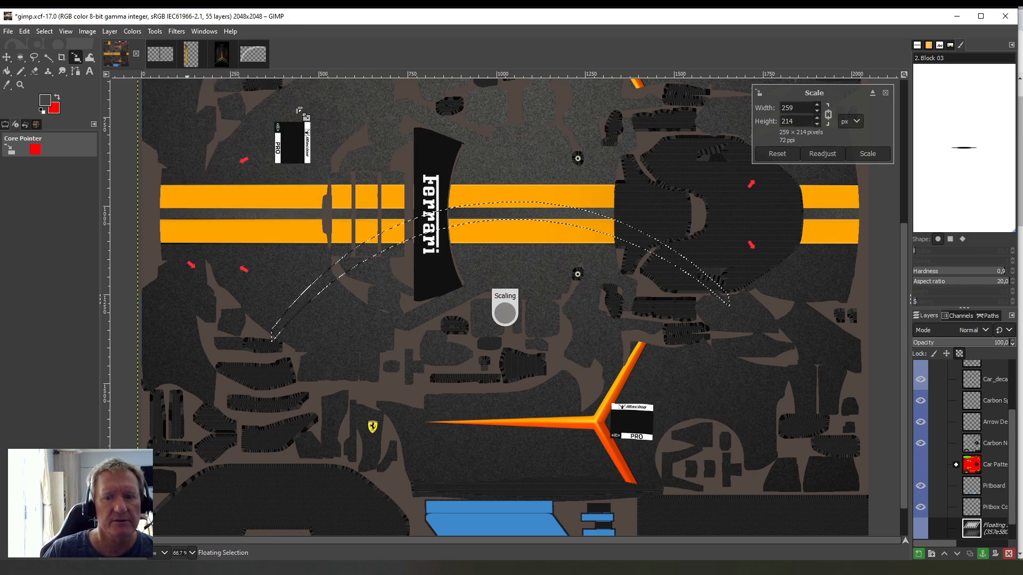
pyautogui.moveTo(734, 414); pyautogui.dragTo(735, 418)
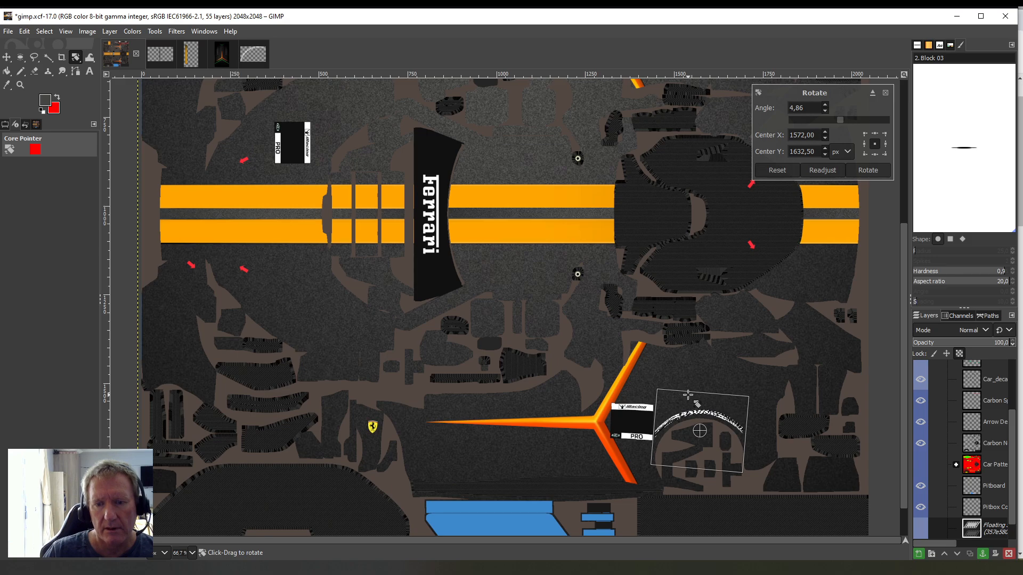
pyautogui.click(7, 73)
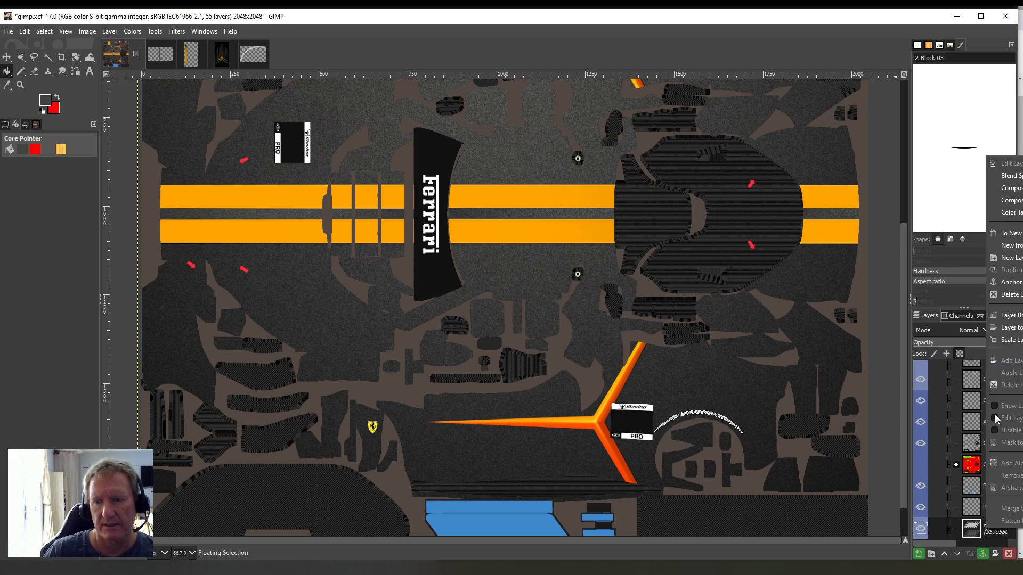
pyautogui.hotkey('ctrl', 'h')
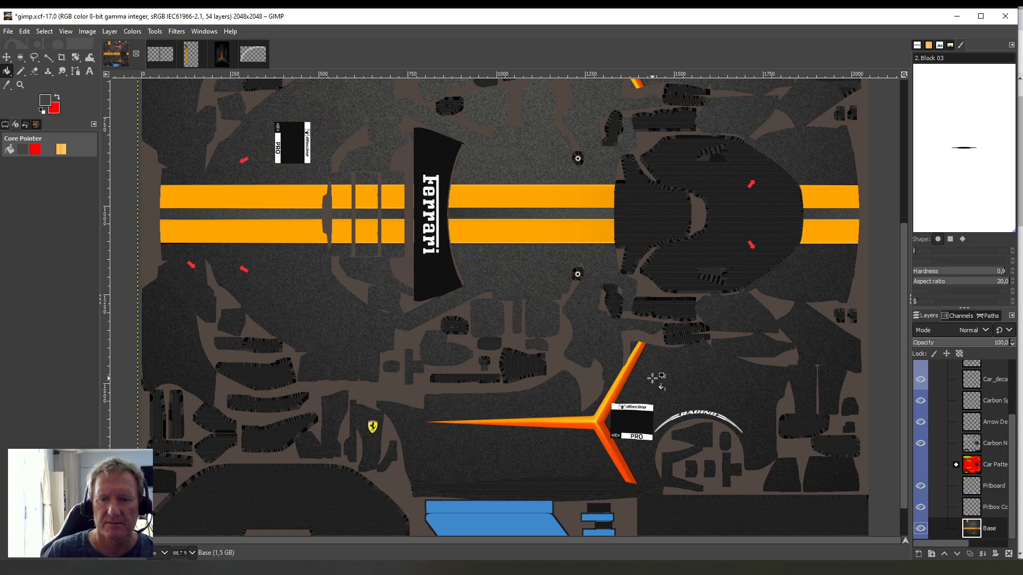
# - Paste another copy of the RACING graphic above the Base layer and rotate it by -154.88° so it curves upside down
pyautogui.scroll(5, 691, 372)
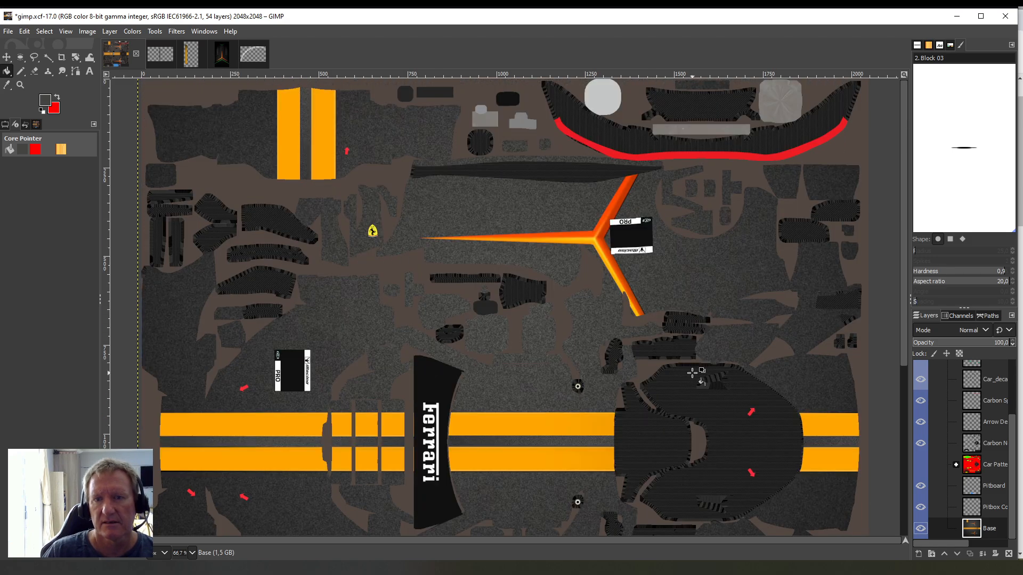
pyautogui.scroll(-5, 691, 371)
pyautogui.click(24, 32)
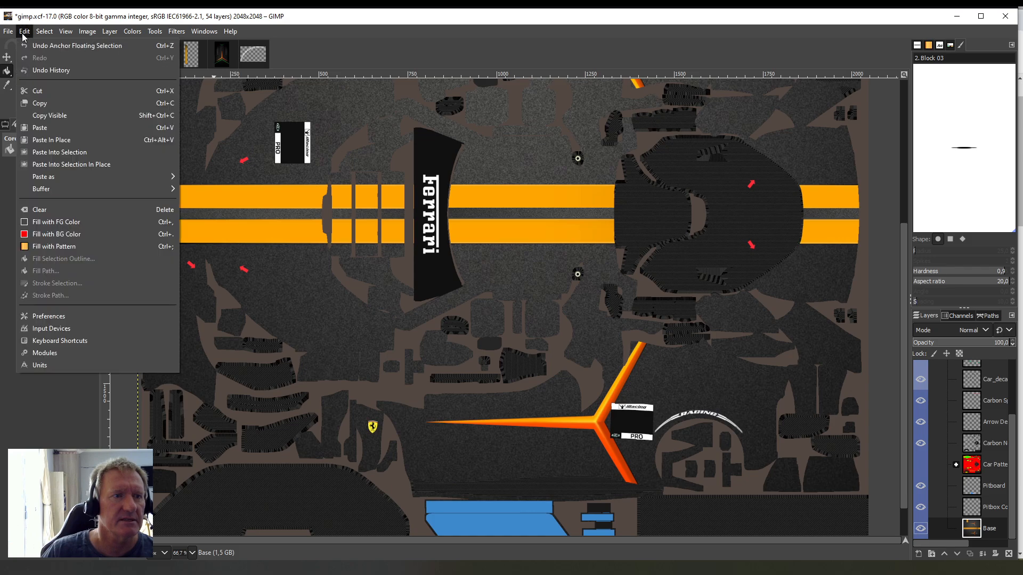
pyautogui.click(46, 129)
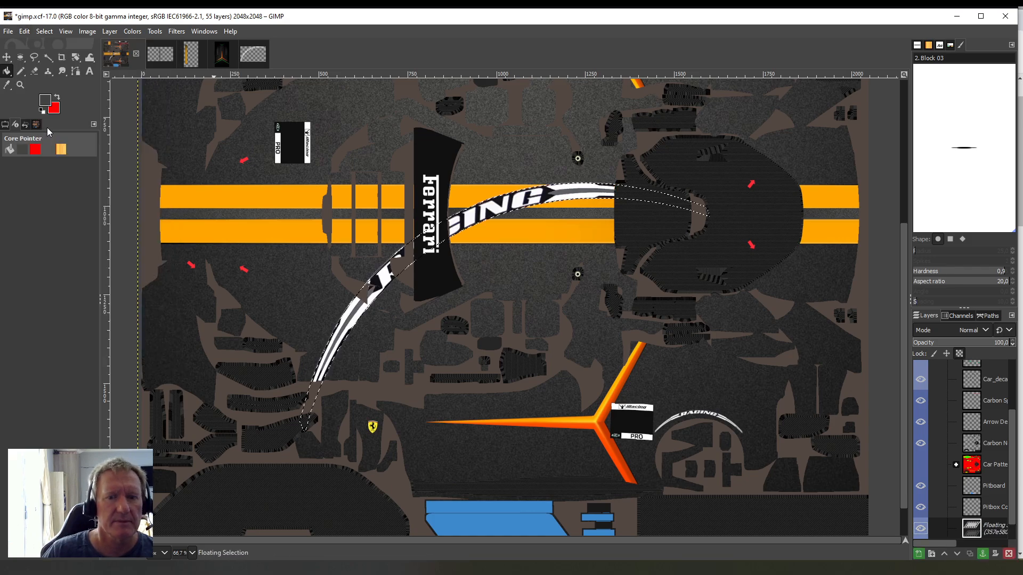
pyautogui.click(155, 31)
pyautogui.moveTo(173, 72)
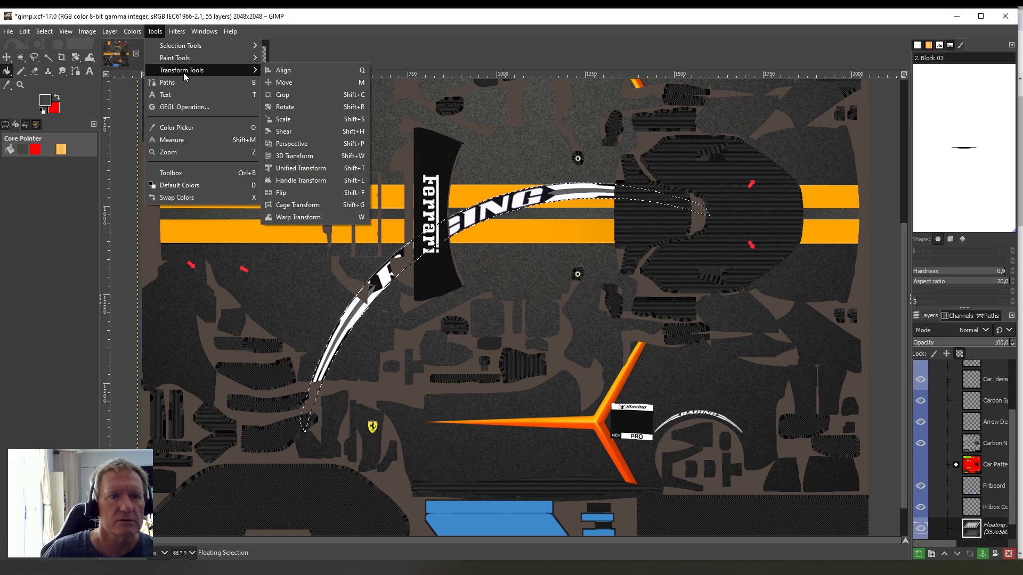
pyautogui.click(291, 109)
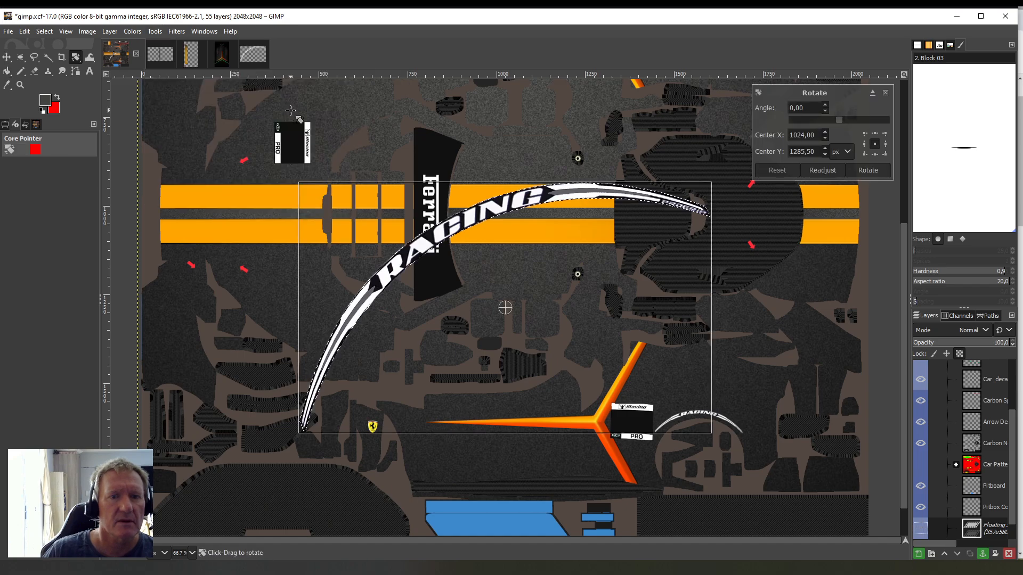
pyautogui.moveTo(403, 226); pyautogui.dragTo(566, 411)
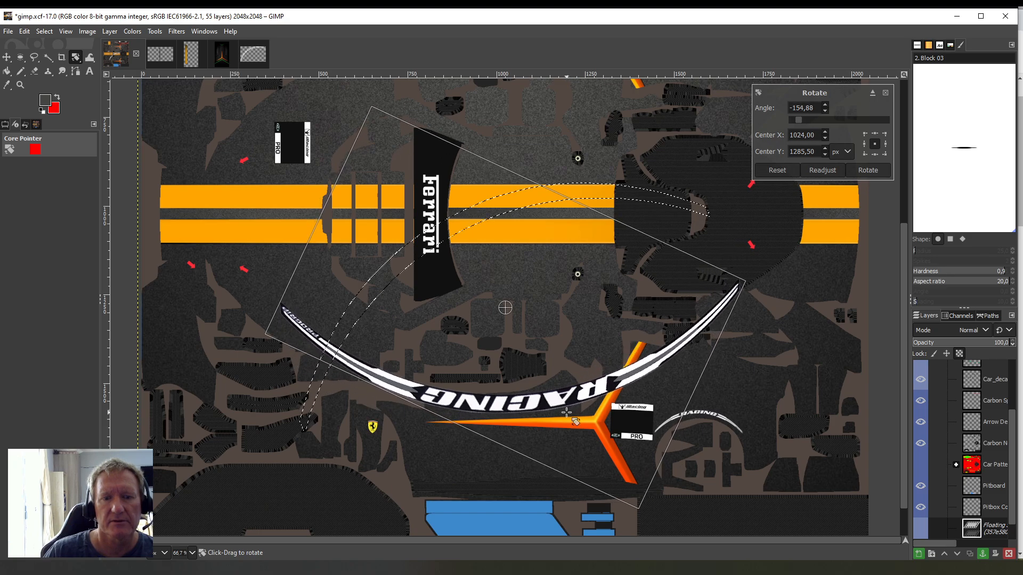
# - Scale the inverted RACING graphic to 295 × 248 px and move it to the upper side panel's wheel arch
pyautogui.click(155, 32)
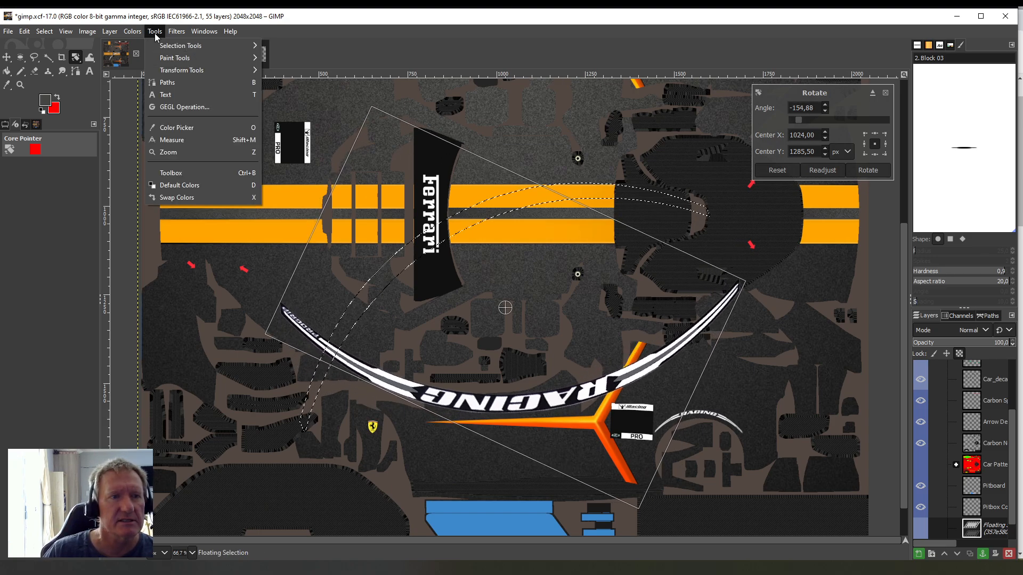
pyautogui.moveTo(192, 71)
pyautogui.click(281, 115)
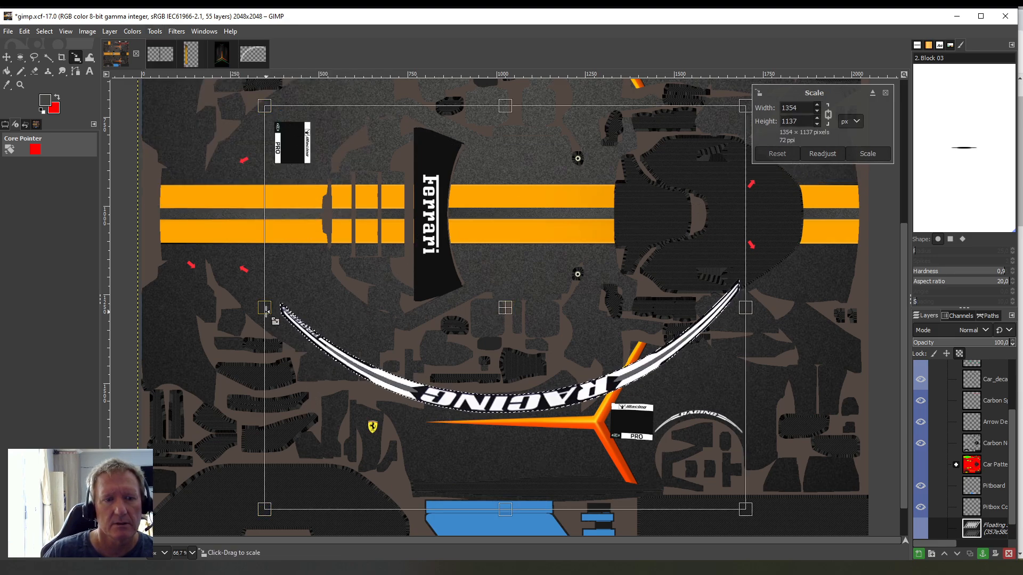
pyautogui.moveTo(265, 308); pyautogui.dragTo(568, 308)
pyautogui.moveTo(671, 306); pyautogui.dragTo(676, 177)
pyautogui.scroll(5, 489, 404)
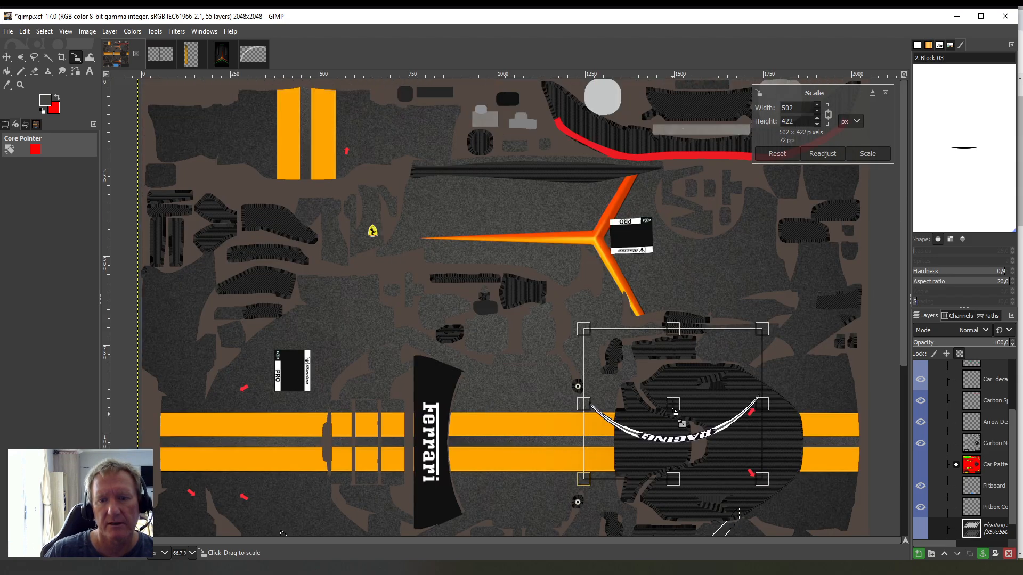
pyautogui.moveTo(672, 403); pyautogui.dragTo(697, 243)
pyautogui.moveTo(611, 245); pyautogui.dragTo(681, 245)
# - Move the inverted RACING graphic beside the lower one for size comparison and scale it to 262 × 220 px
pyautogui.scroll(-3, 575, 371)
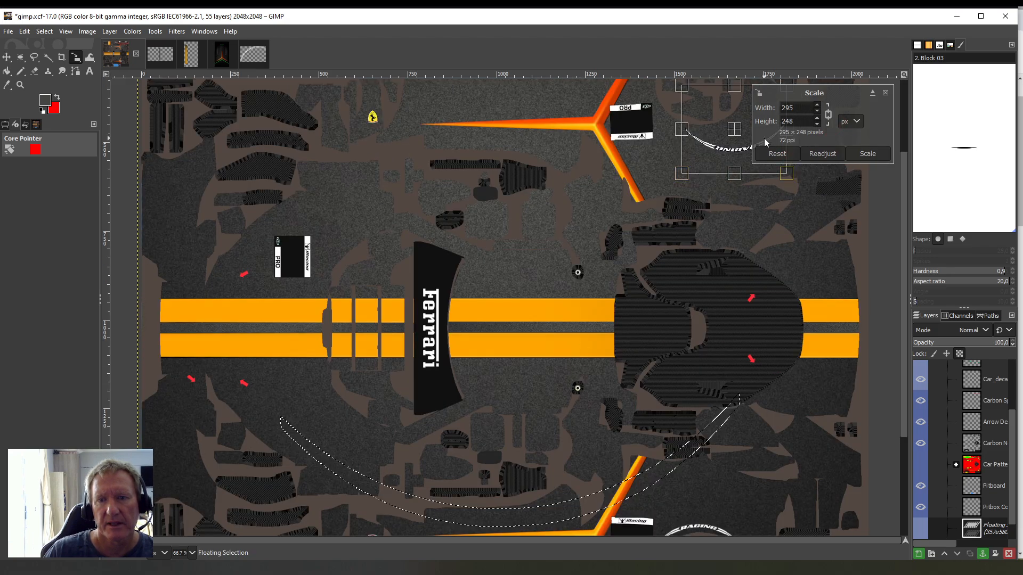
pyautogui.moveTo(748, 136); pyautogui.dragTo(697, 471)
pyautogui.scroll(-3, 697, 471)
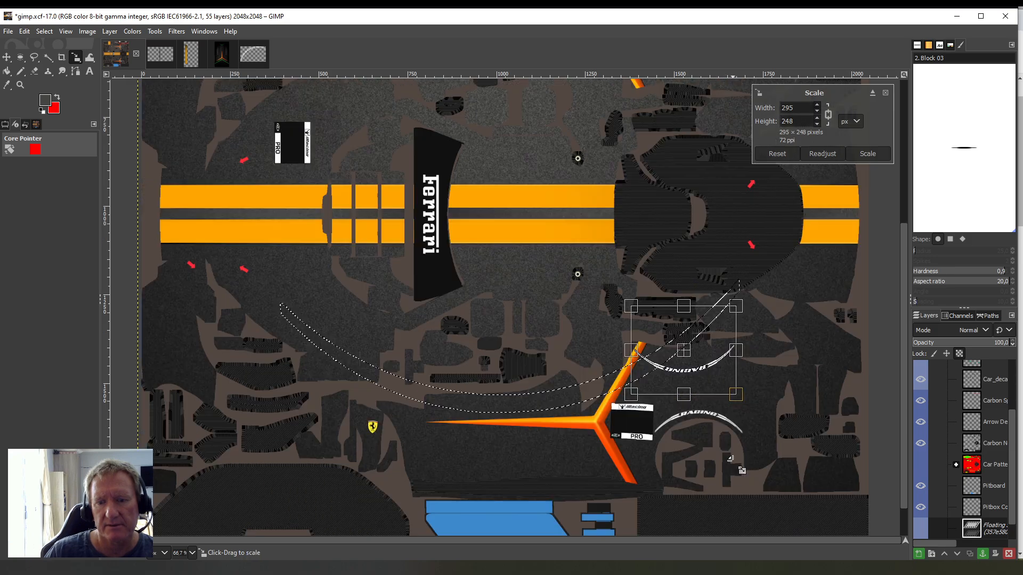
pyautogui.moveTo(697, 357); pyautogui.dragTo(674, 192)
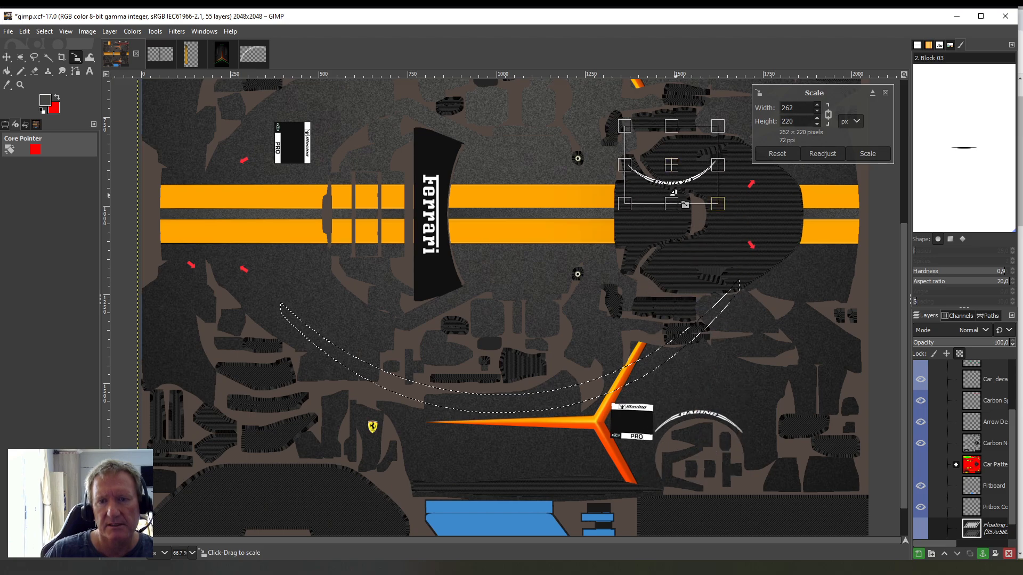
# - Position the inverted RACING graphic along the upper side panel's wheel arch, mirroring the placement of the lower one
pyautogui.scroll(2, 726, 315)
pyautogui.moveTo(669, 396); pyautogui.dragTo(706, 242)
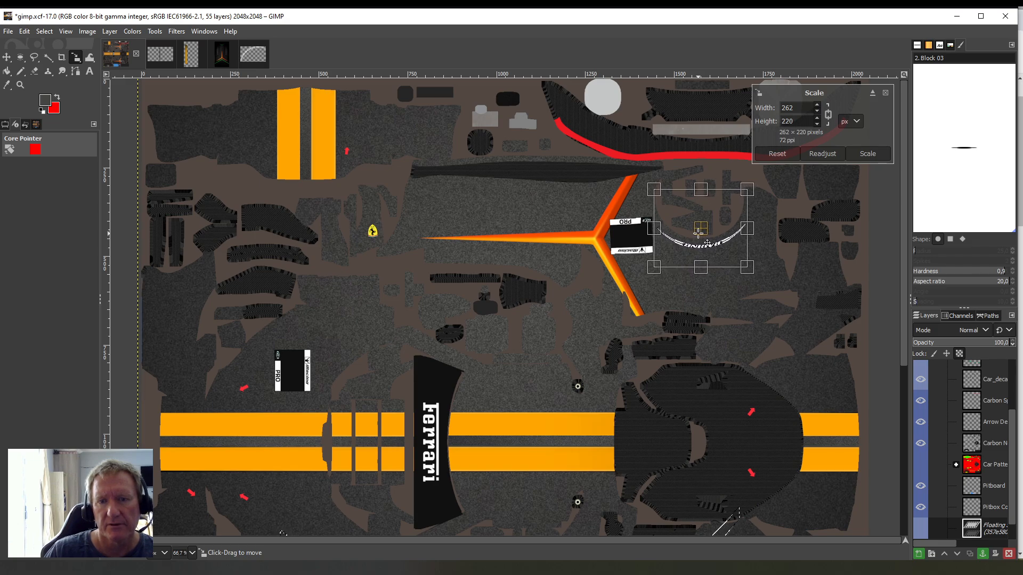
pyautogui.scroll(-5, 710, 327)
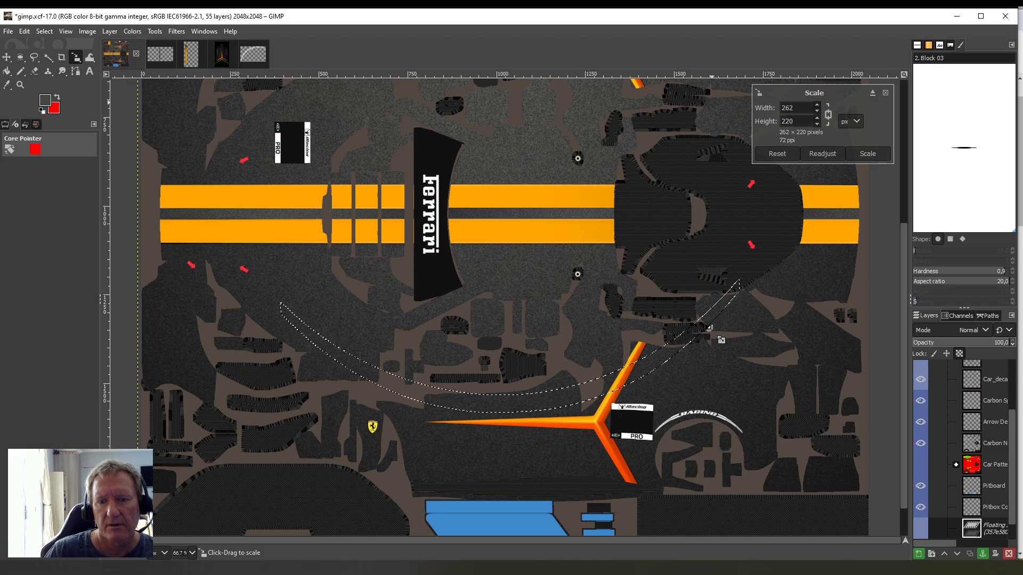
pyautogui.scroll(5, 710, 327)
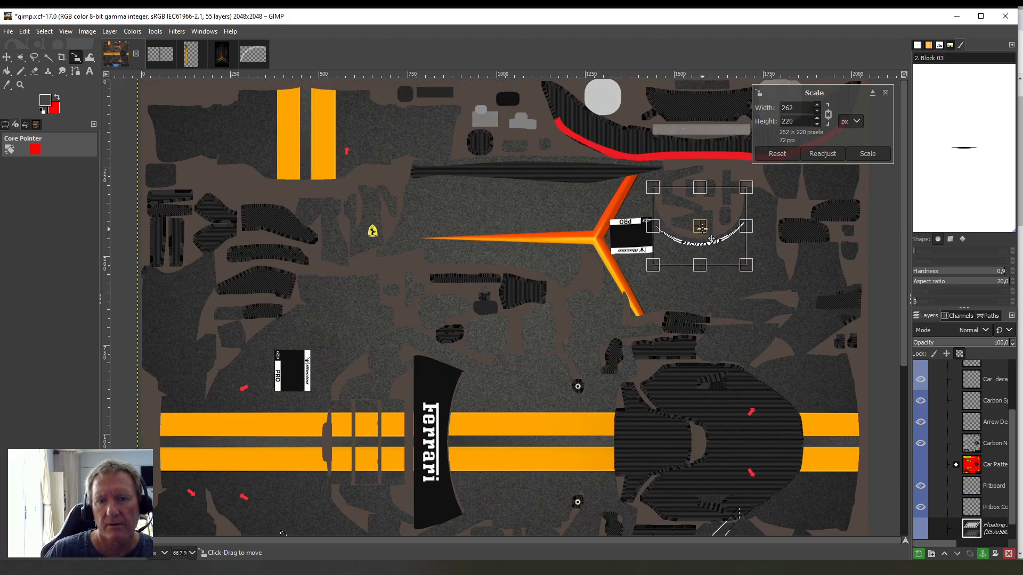
pyautogui.moveTo(712, 239); pyautogui.dragTo(711, 243)
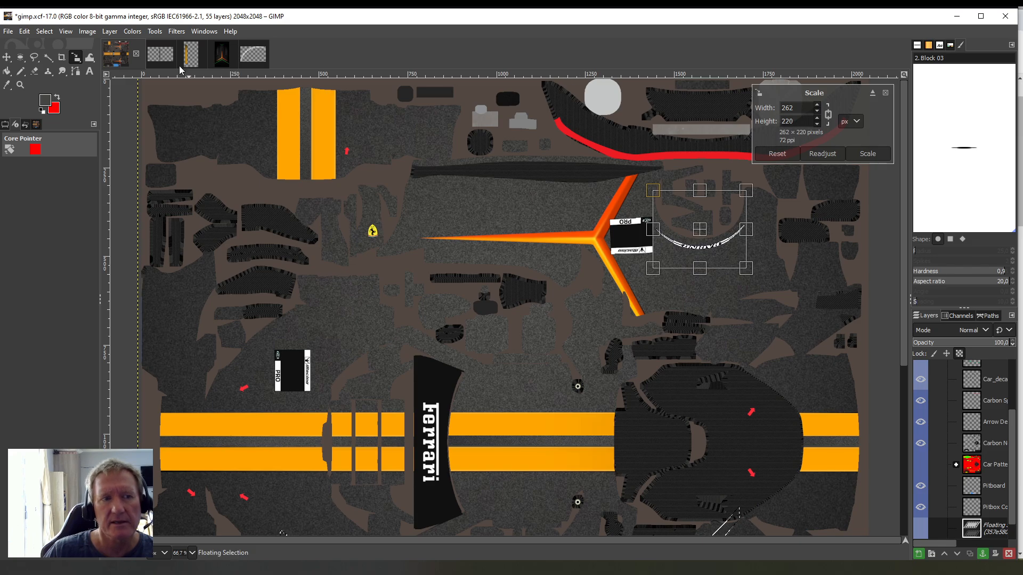
# - Anchor the inverted RACING graphic to the Base layer and compare it with the lower wheel arch graphic
pyautogui.click(7, 71)
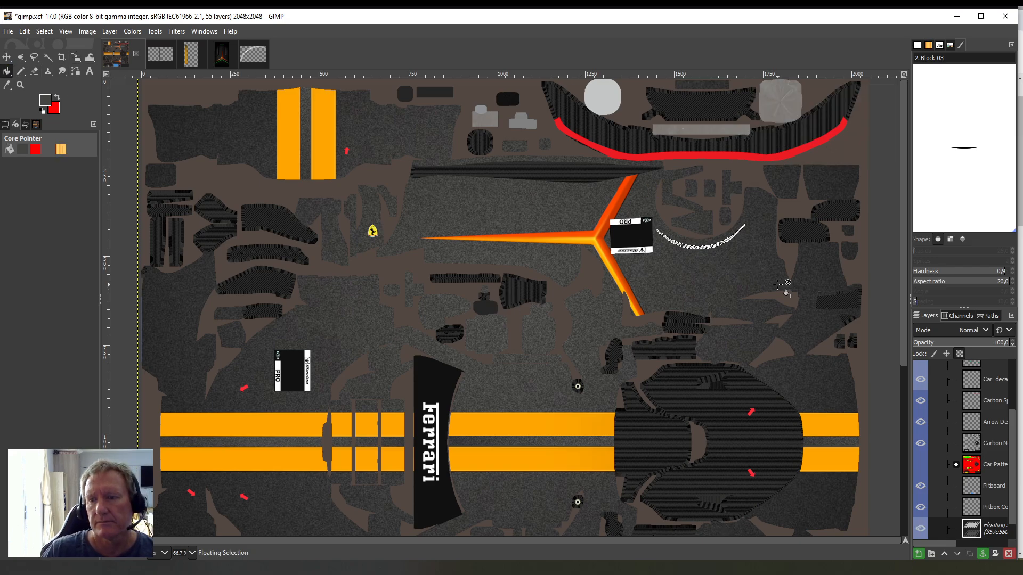
pyautogui.rightClick(977, 533)
pyautogui.click(996, 293)
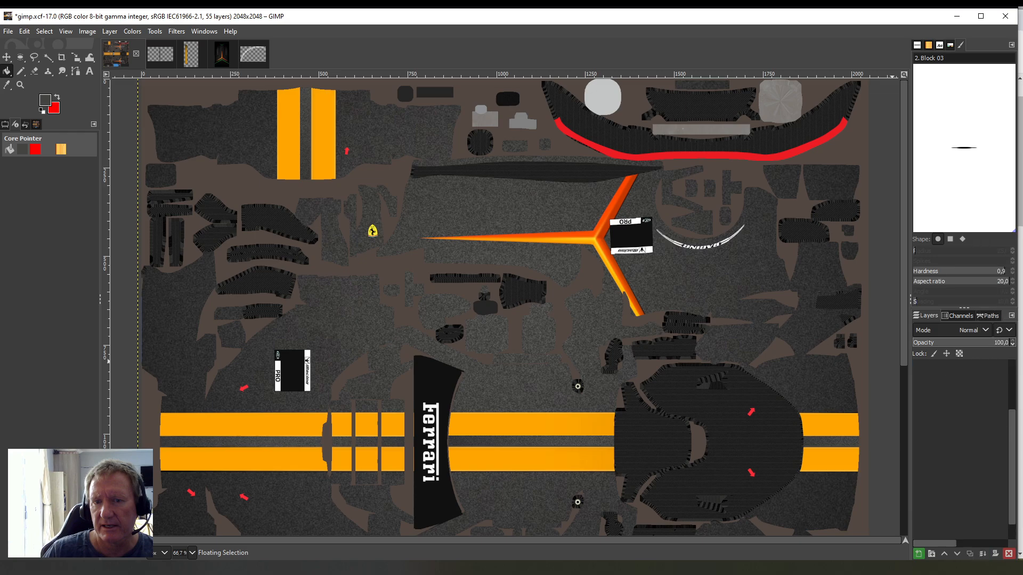
pyautogui.scroll(-5, 828, 355)
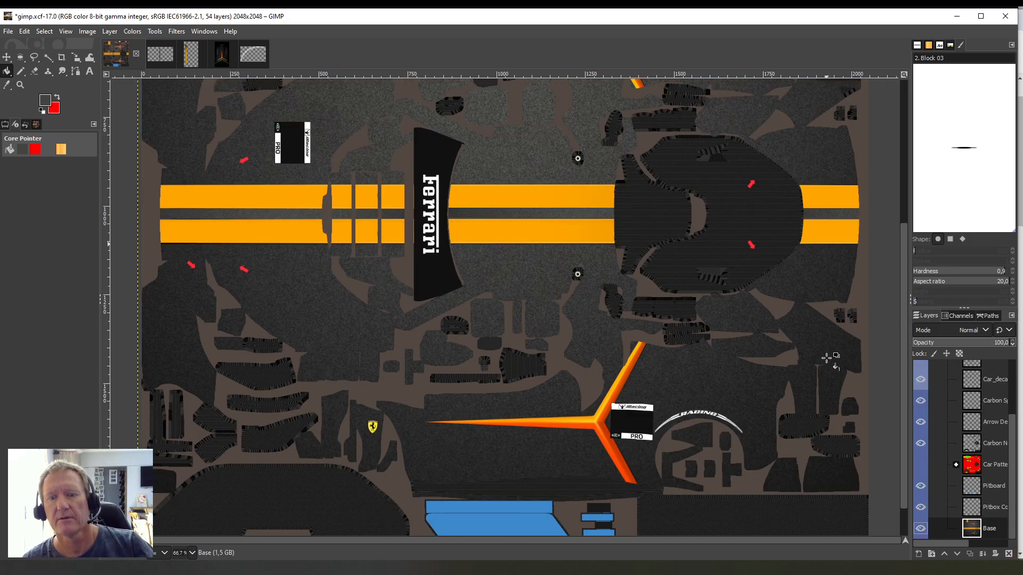
pyautogui.scroll(3, 829, 355)
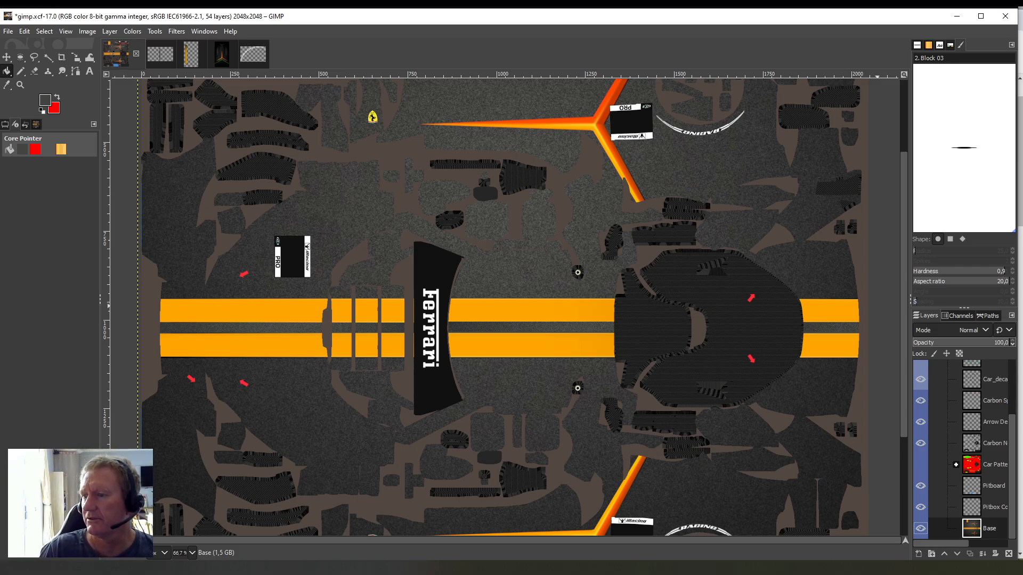
# - Open the repsol and Repsol-Logo images from the logo.png folder as separate images
pyautogui.moveTo(1022, 125); pyautogui.dragTo(475, 96)
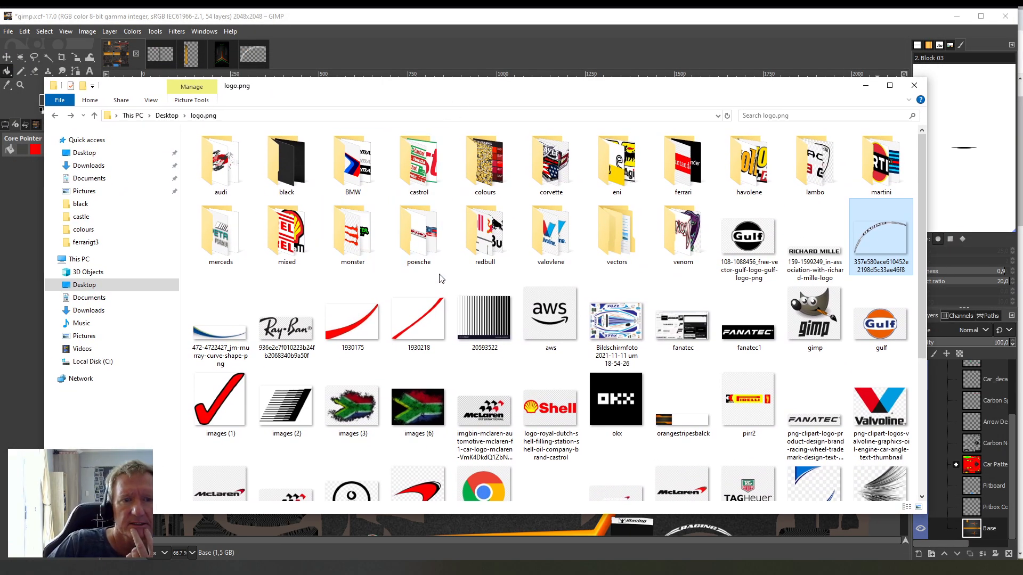
pyautogui.scroll(-3, 485, 317)
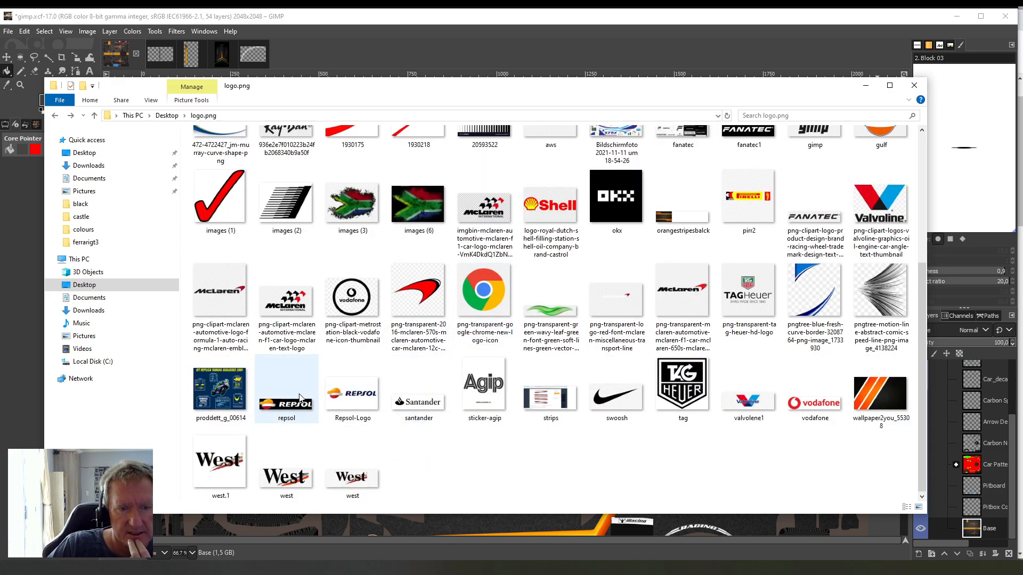
pyautogui.doubleClick(281, 406)
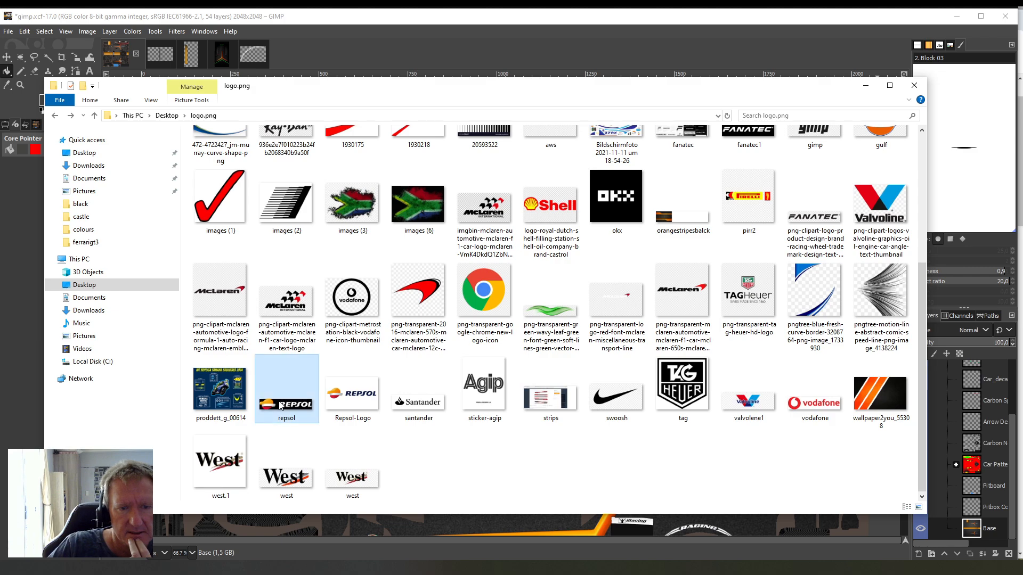
pyautogui.click(350, 400)
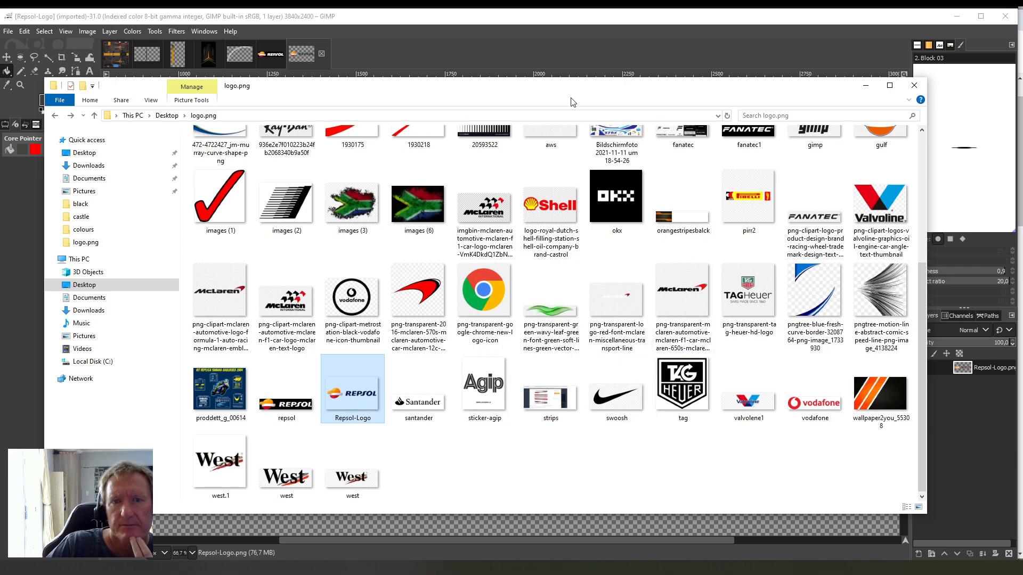
# - Examine the Repsol-Logo image and the car template's side panels before transferring the logo
pyautogui.click(865, 86)
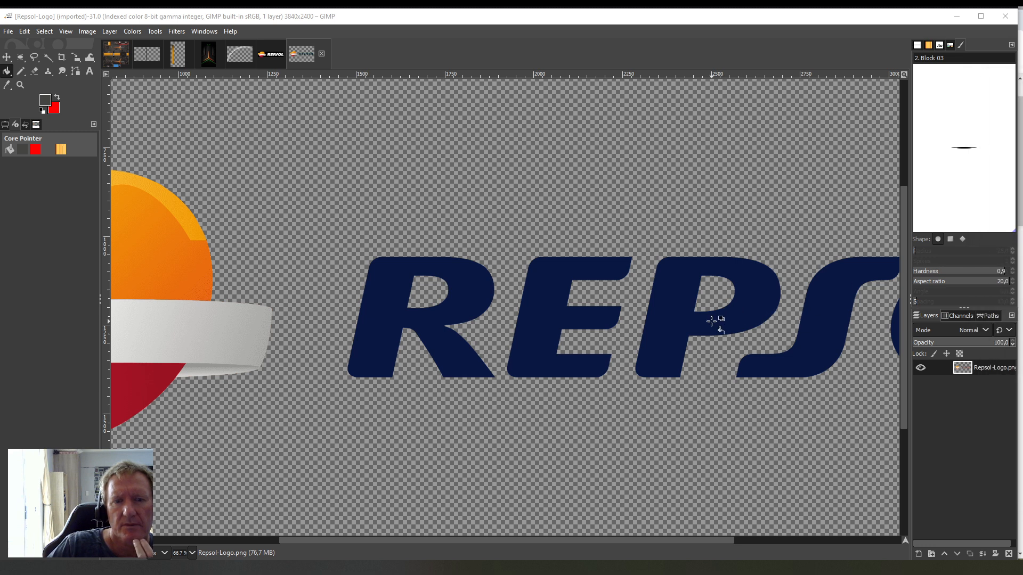
pyautogui.scroll(-5, 409, 449)
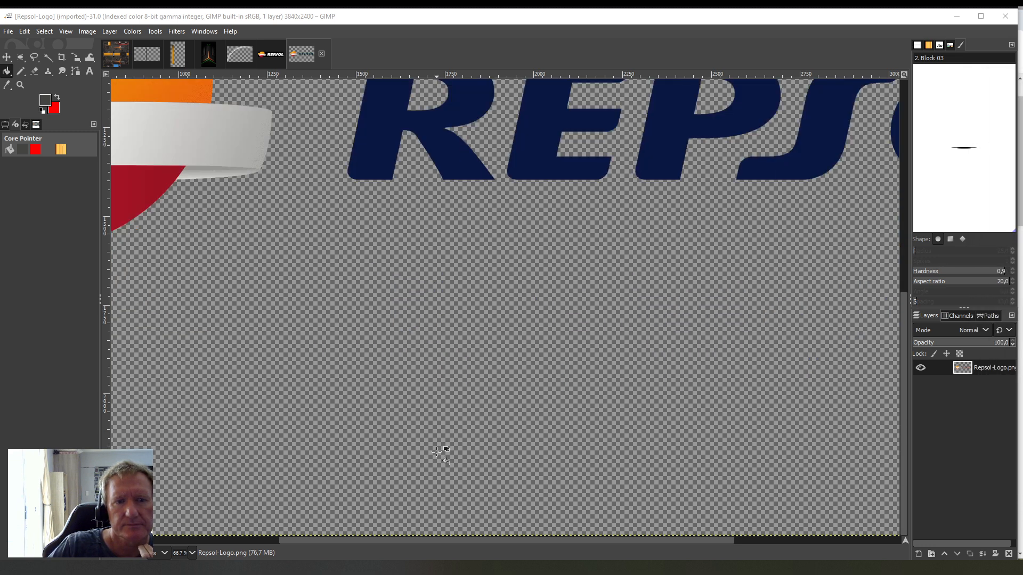
pyautogui.scroll(10, 441, 448)
pyautogui.scroll(-6, 479, 412)
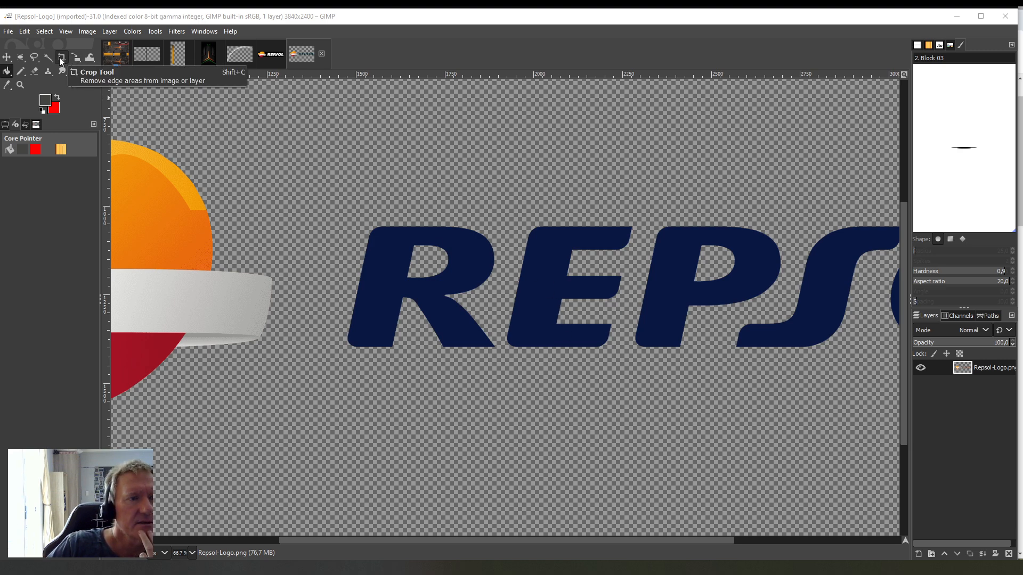
pyautogui.click(62, 58)
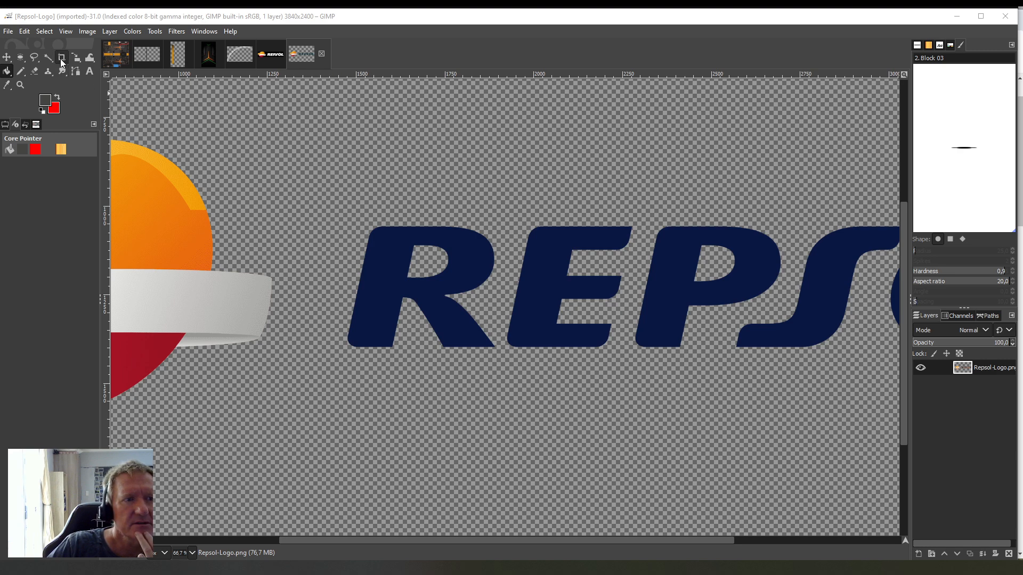
pyautogui.click(116, 58)
pyautogui.scroll(-5, 376, 257)
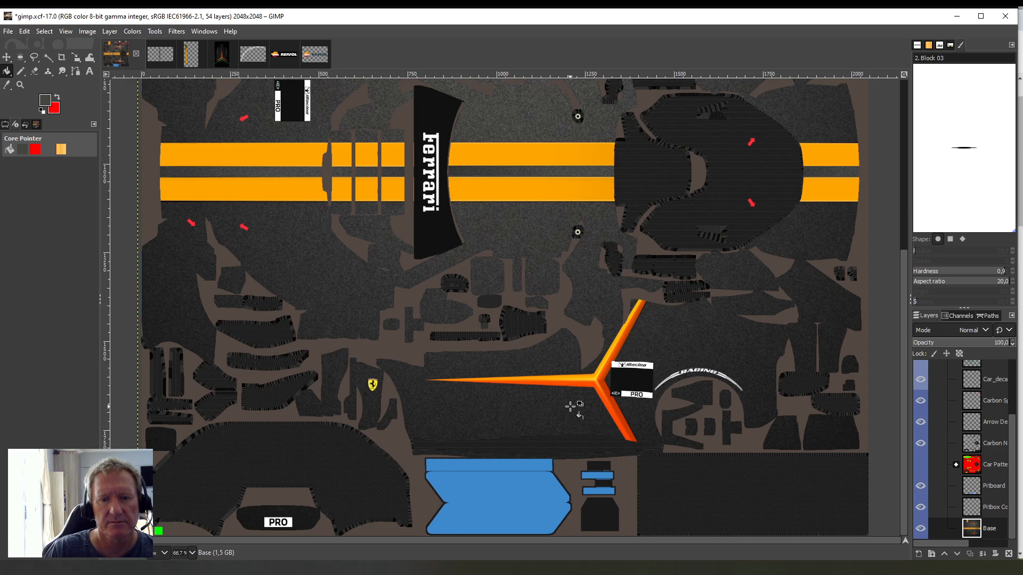
pyautogui.scroll(3, 569, 407)
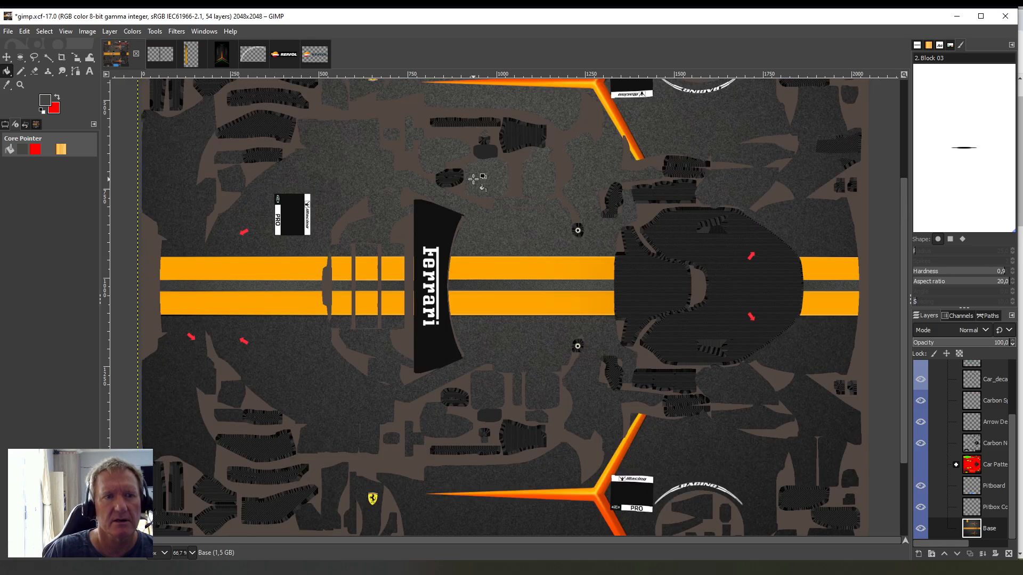
pyautogui.click(311, 58)
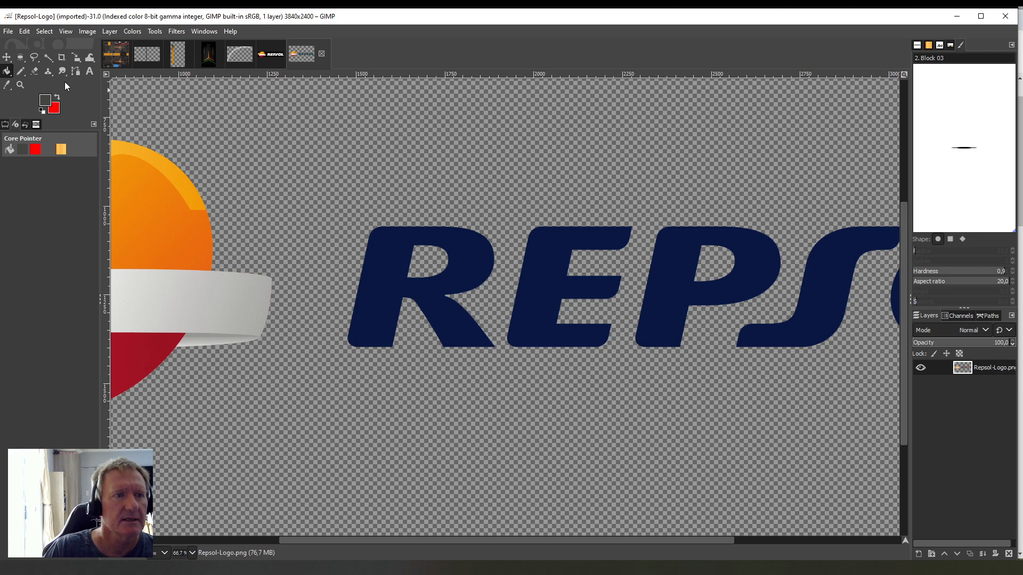
# - Copy the complete Repsol-Logo image and paste it into the gimp.xcf livery
pyautogui.click(24, 32)
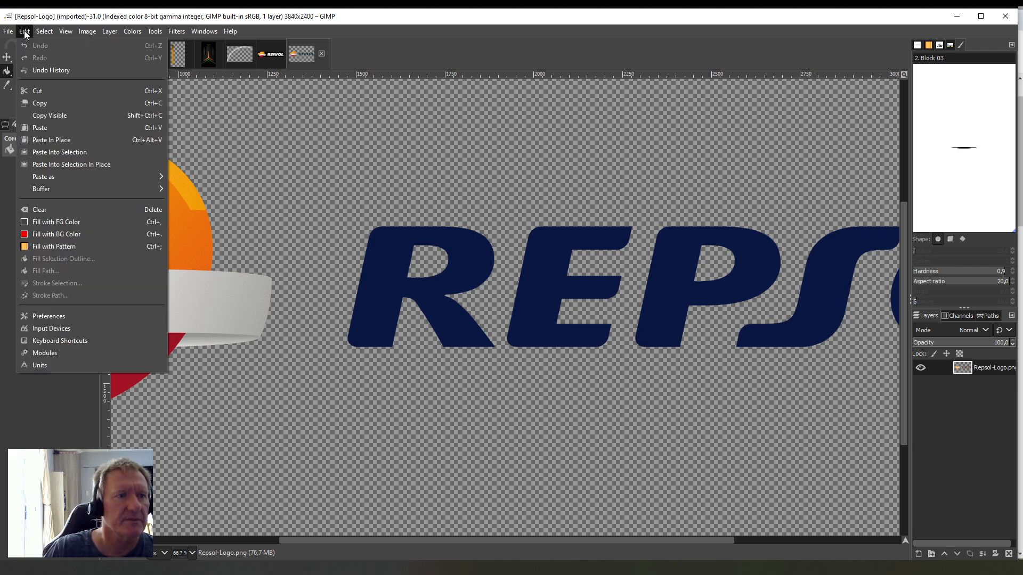
pyautogui.click(37, 103)
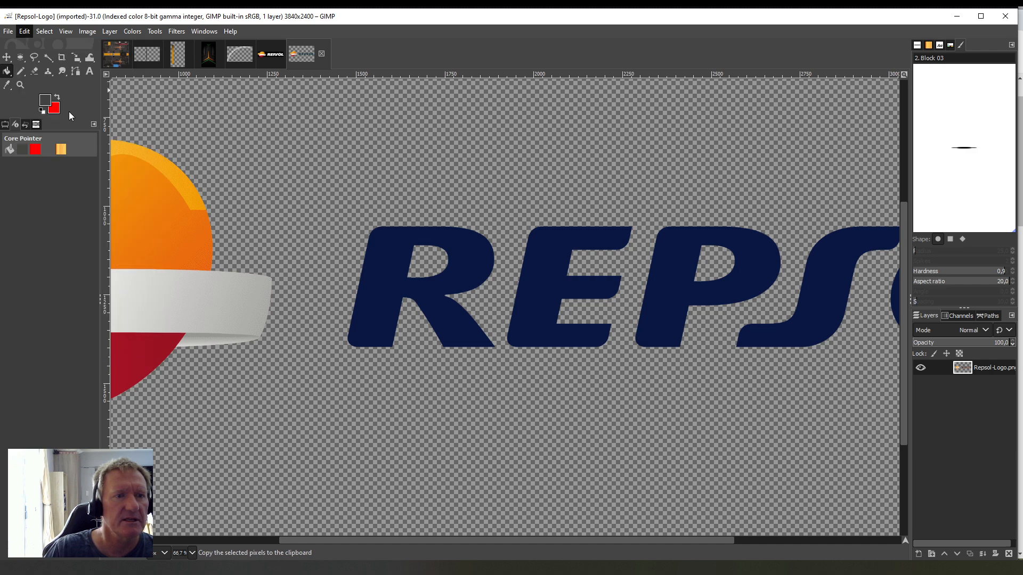
pyautogui.click(120, 52)
pyautogui.click(25, 31)
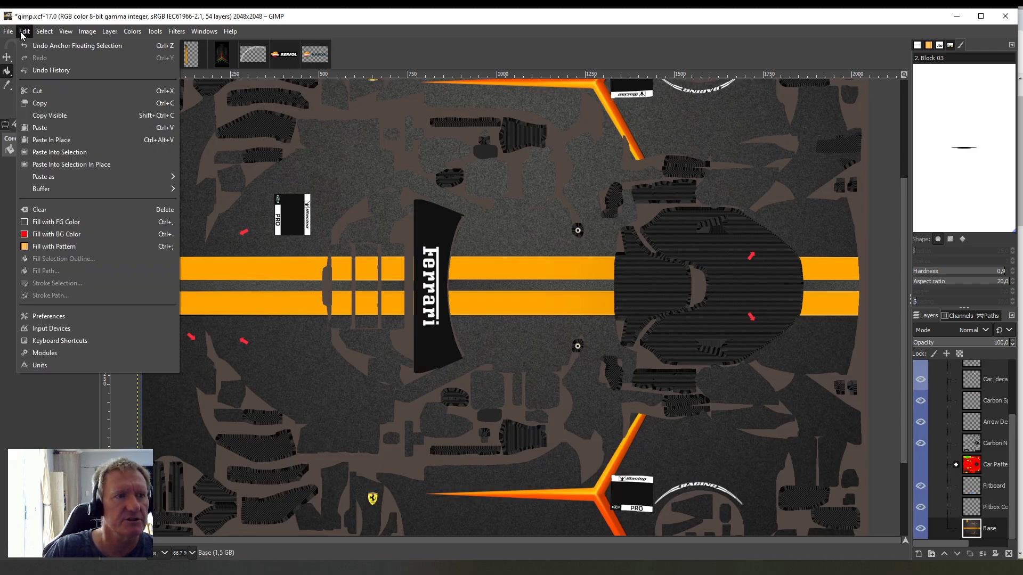
pyautogui.click(49, 128)
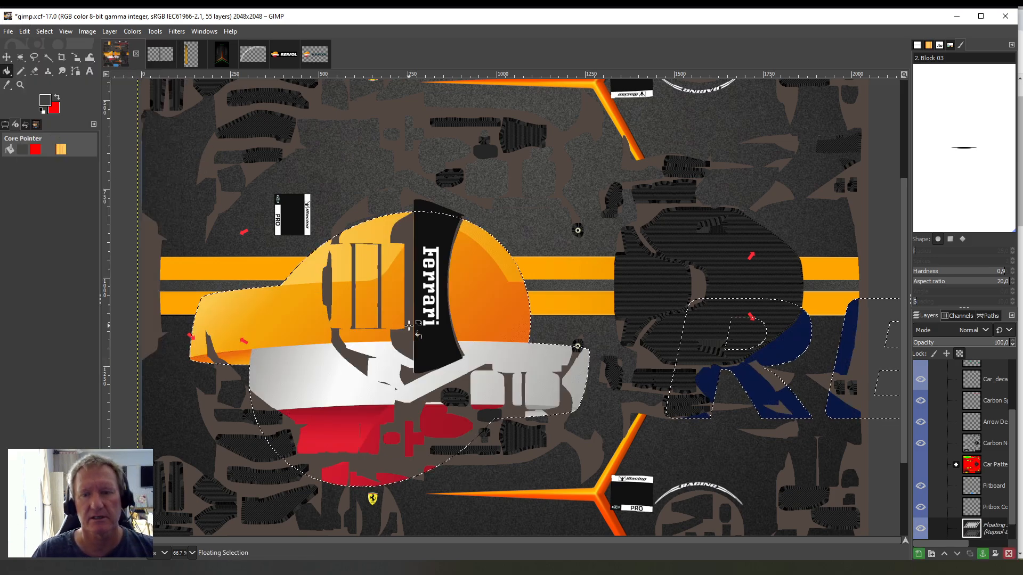
# - Try to reposition the pasted Repsol logo over the car template and scale it to a width of 1000 px
pyautogui.click(157, 34)
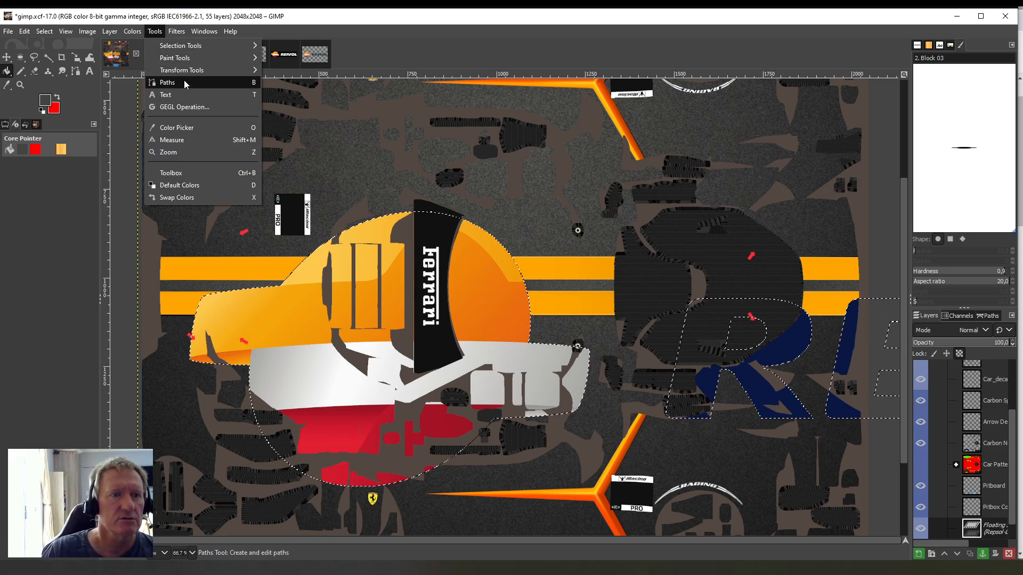
pyautogui.moveTo(200, 72)
pyautogui.click(285, 120)
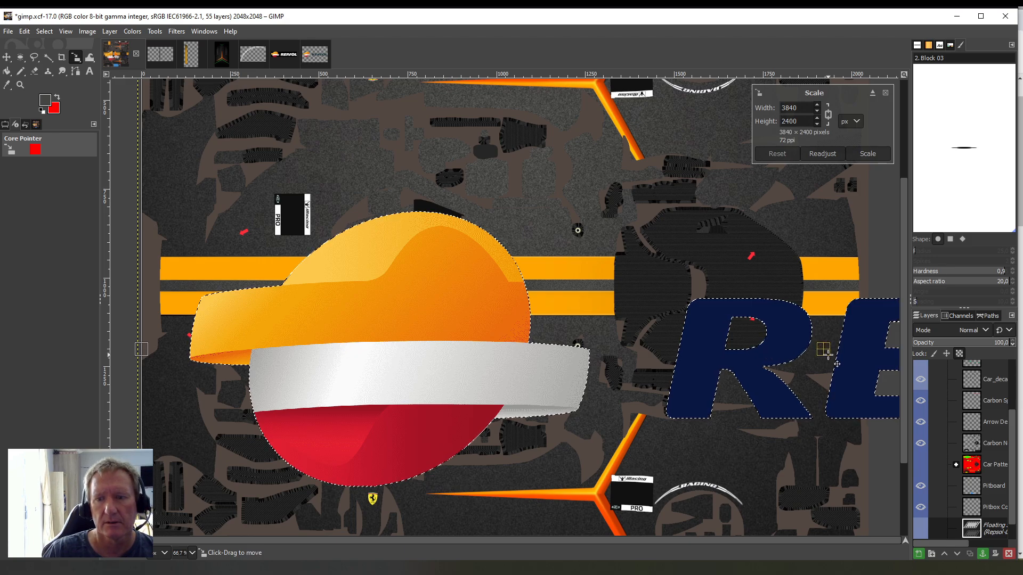
pyautogui.moveTo(836, 364); pyautogui.dragTo(189, 337)
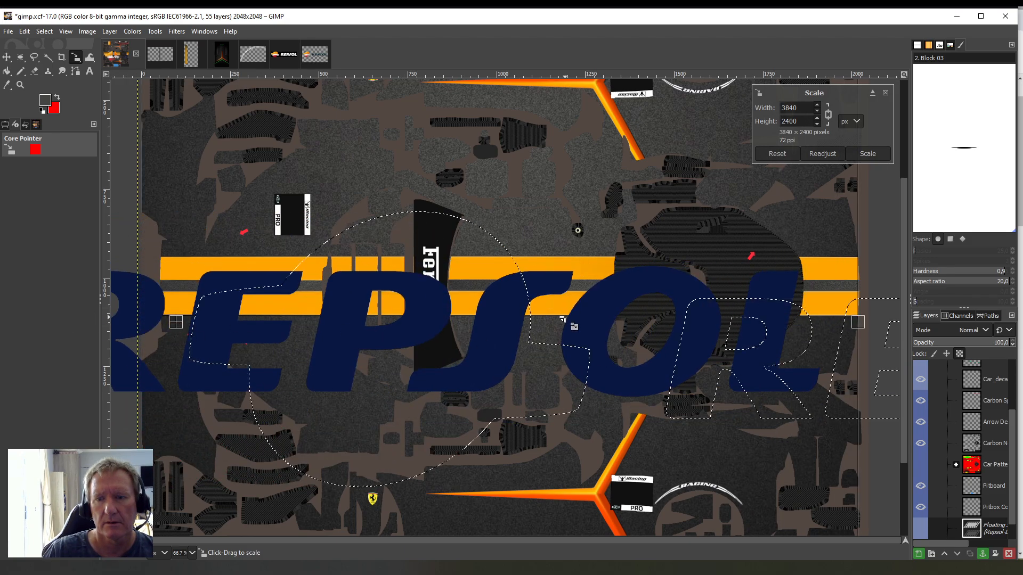
pyautogui.moveTo(855, 321); pyautogui.dragTo(333, 321)
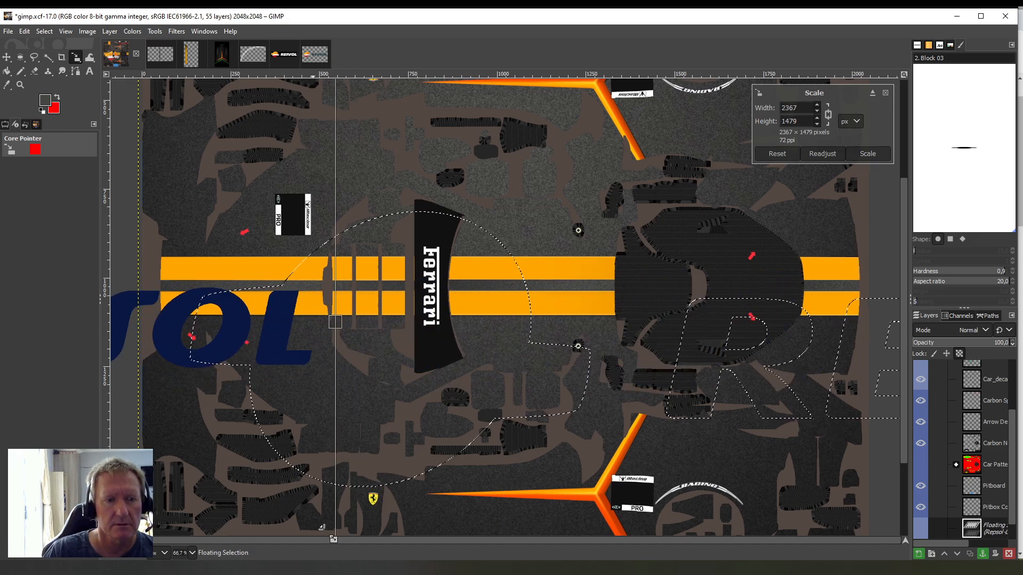
pyautogui.moveTo(335, 322); pyautogui.dragTo(651, 421)
pyautogui.moveTo(721, 357); pyautogui.dragTo(409, 426)
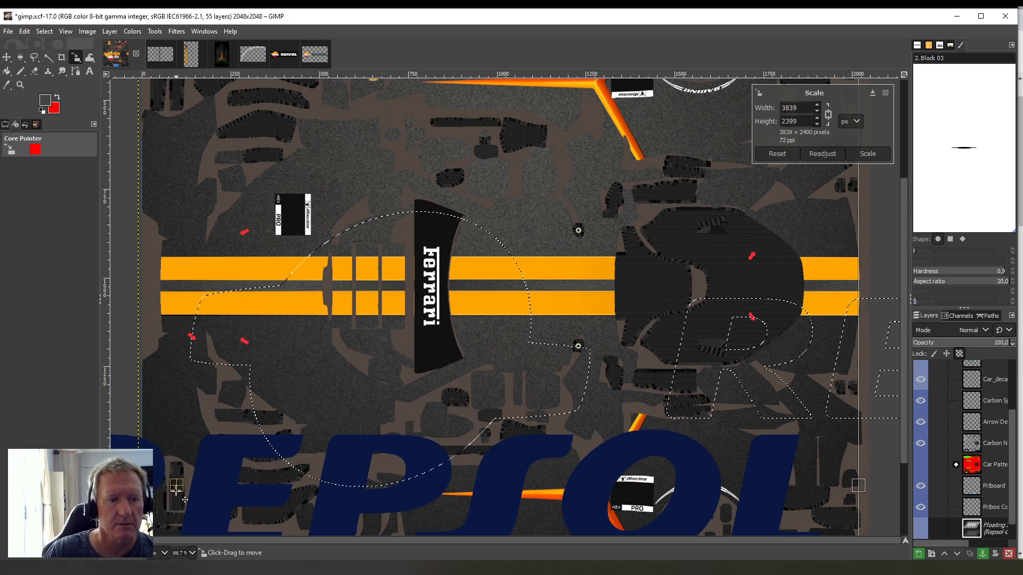
pyautogui.moveTo(185, 499); pyautogui.dragTo(360, 254)
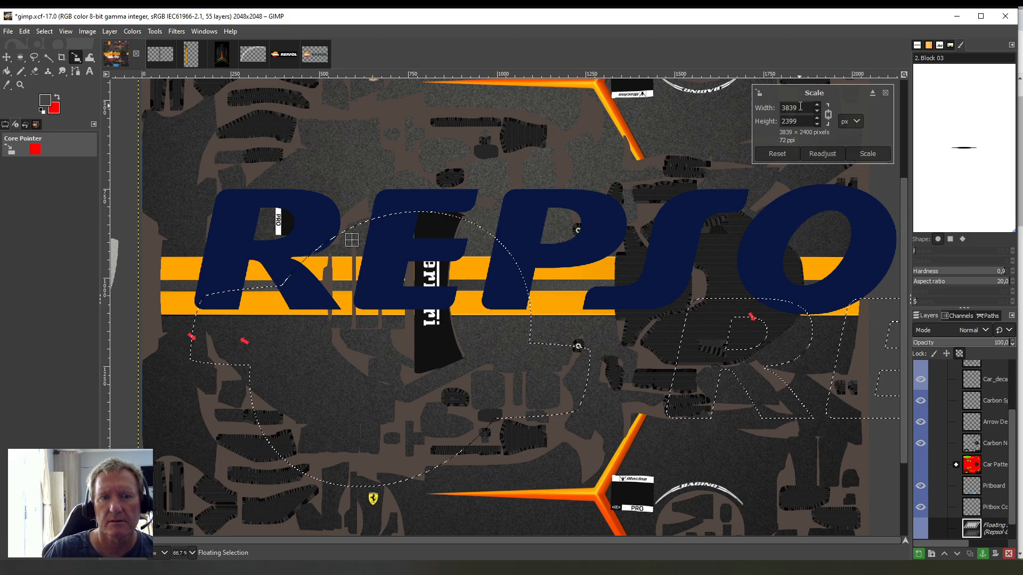
pyautogui.write('1')
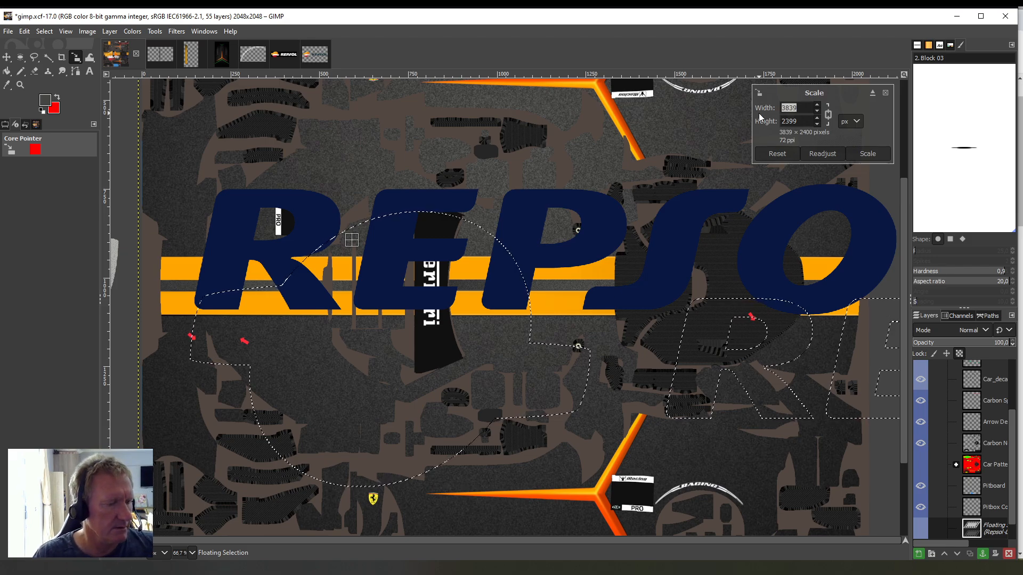
pyautogui.write('000')
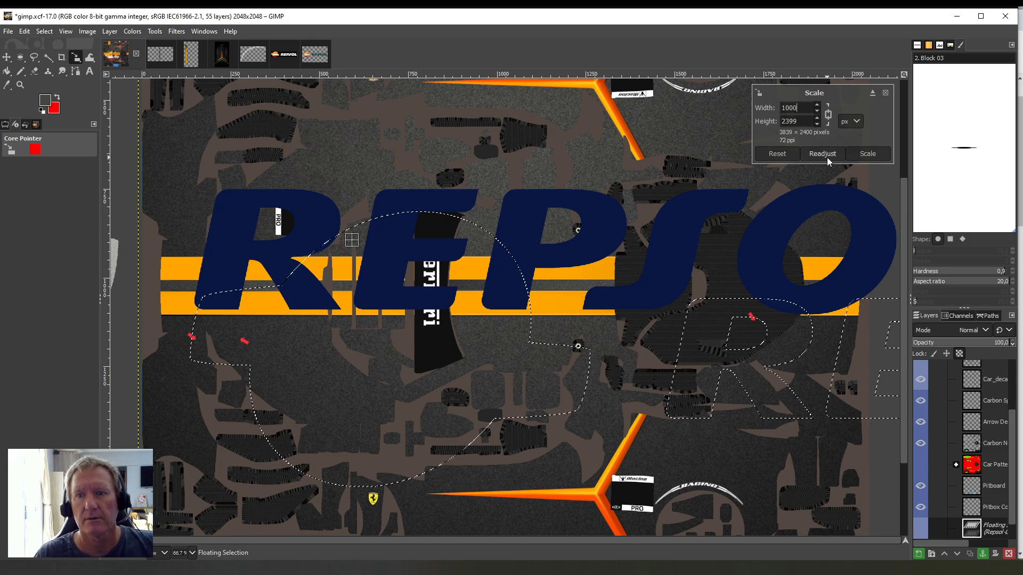
pyautogui.click(864, 155)
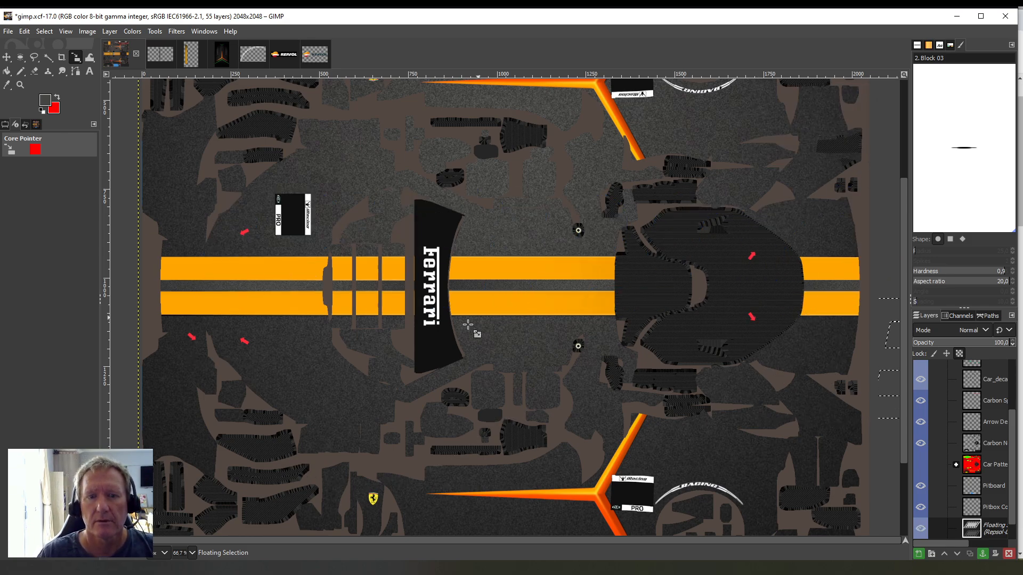
# - Undo the scaling and the pasting of the full Repsol logo
pyautogui.scroll(-3, 389, 362)
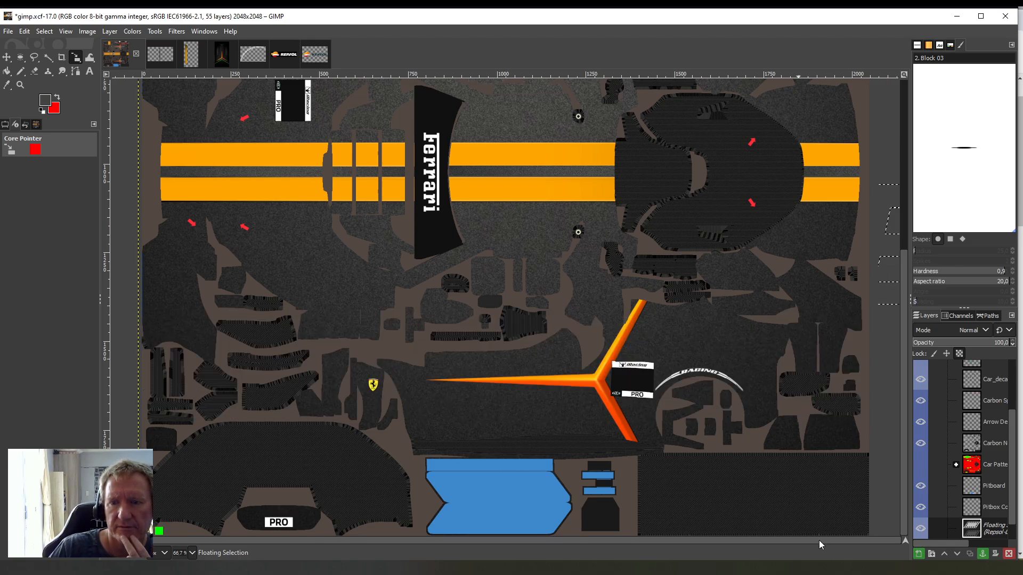
pyautogui.click(25, 31)
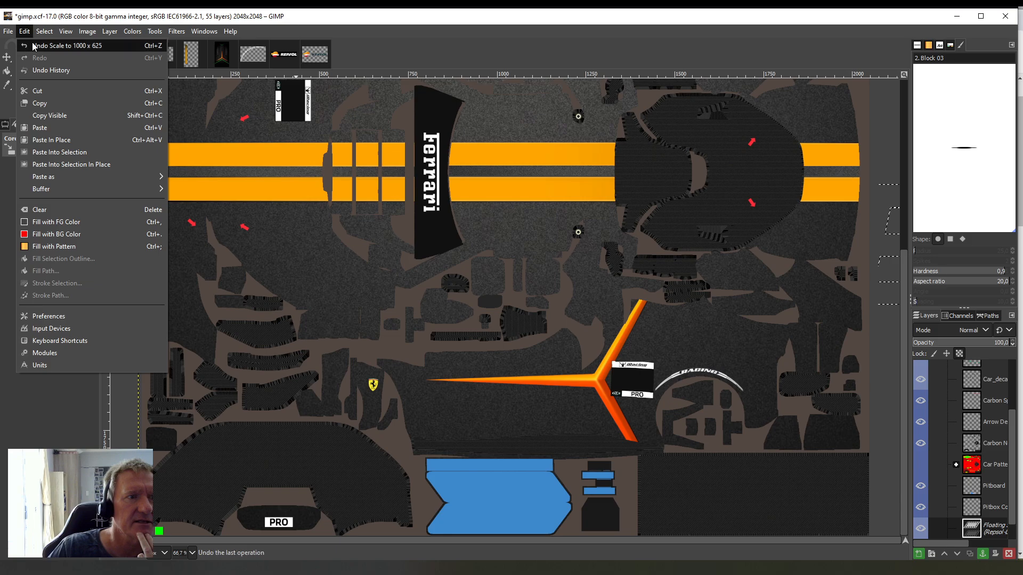
pyautogui.click(48, 46)
pyautogui.click(25, 31)
pyautogui.click(28, 45)
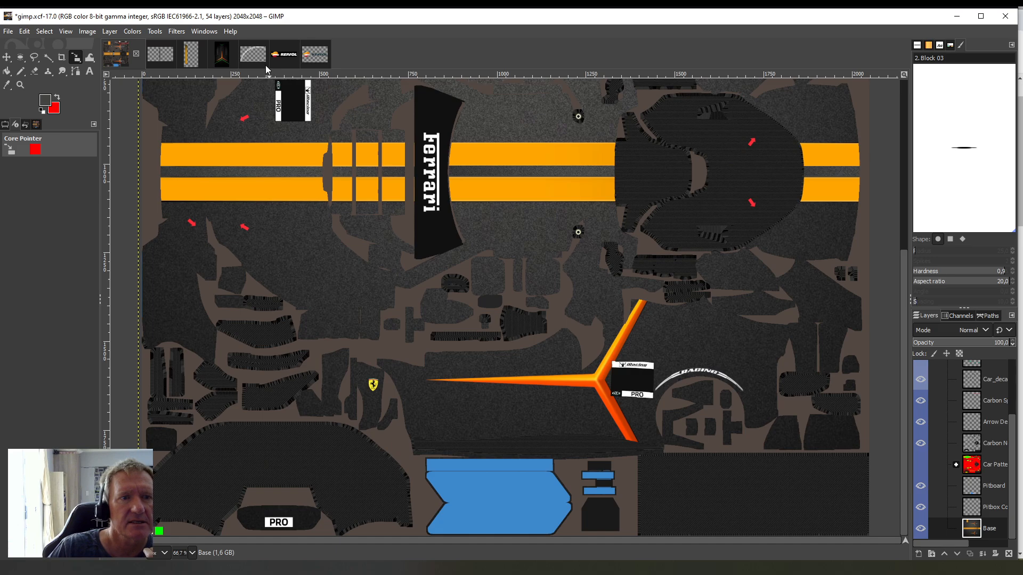
# - Crop the Repsol-Logo layer tightly around the REPSOL wordmark, excluding the round emblem
pyautogui.click(315, 54)
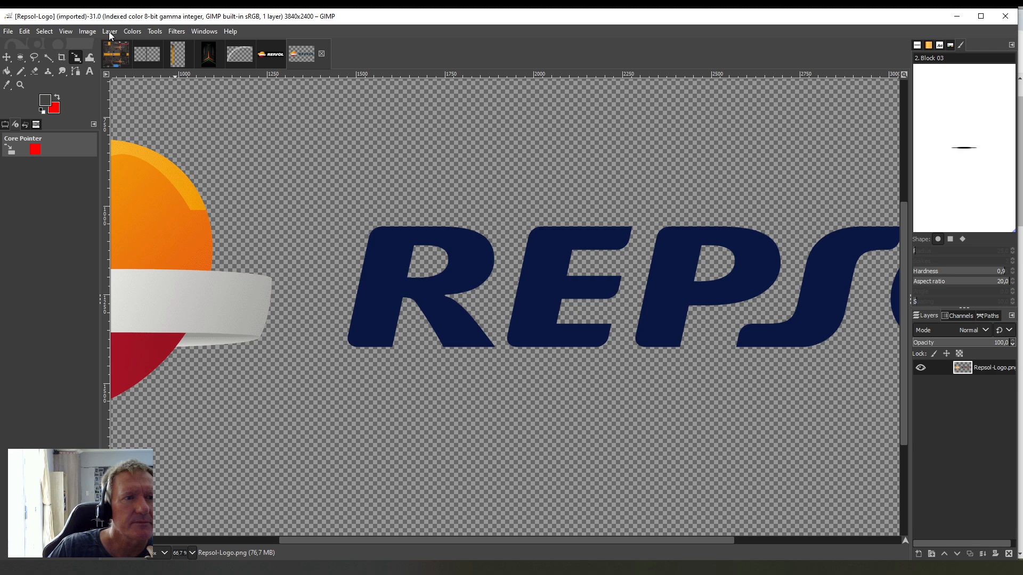
pyautogui.click(61, 57)
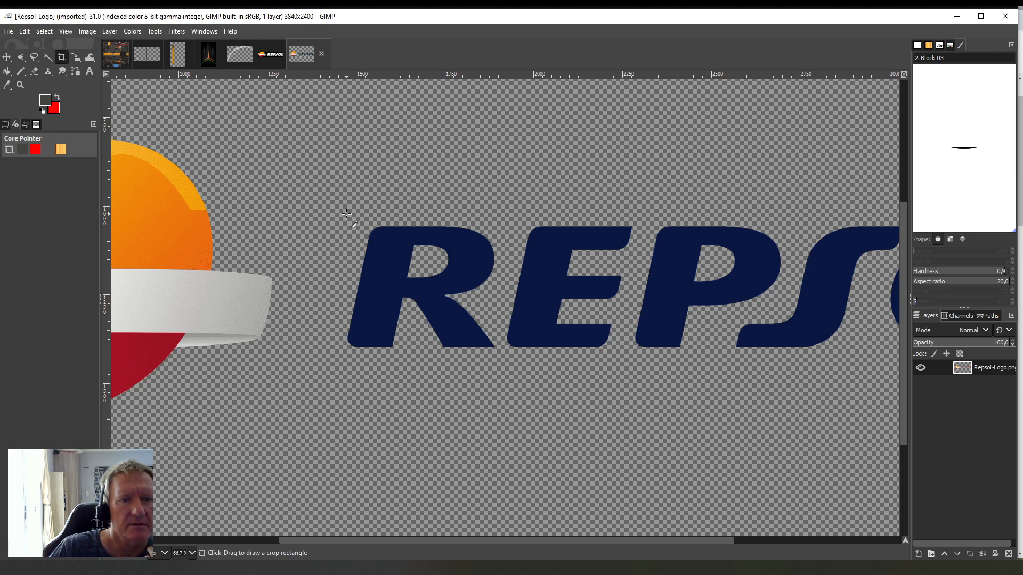
pyautogui.moveTo(357, 220); pyautogui.dragTo(869, 357)
pyautogui.click(325, 198)
pyautogui.press('Return')
# - Copy the cropped REPSOL wordmark and paste it into the gimp.xcf livery
pyautogui.click(24, 32)
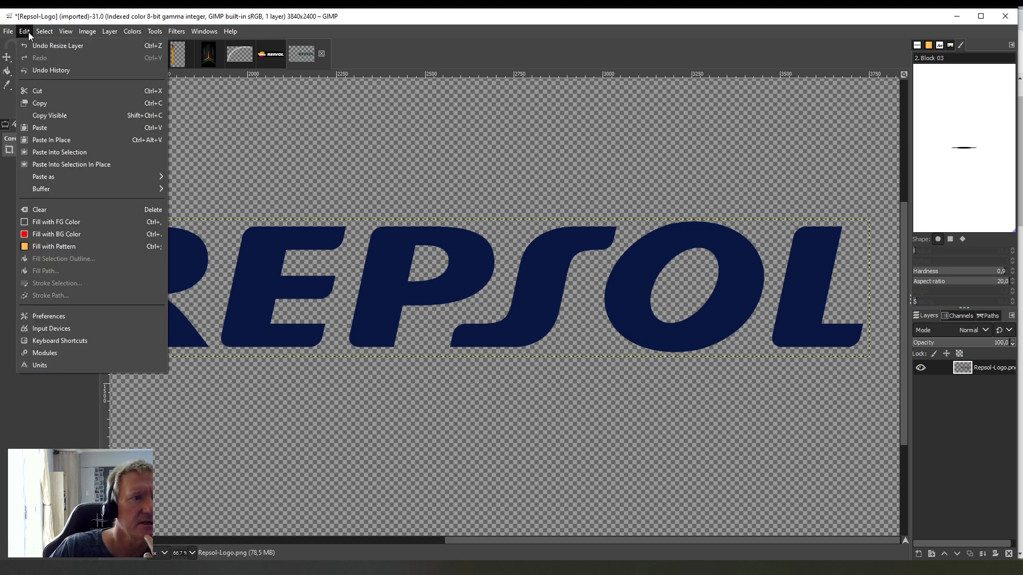
pyautogui.click(47, 103)
pyautogui.click(130, 61)
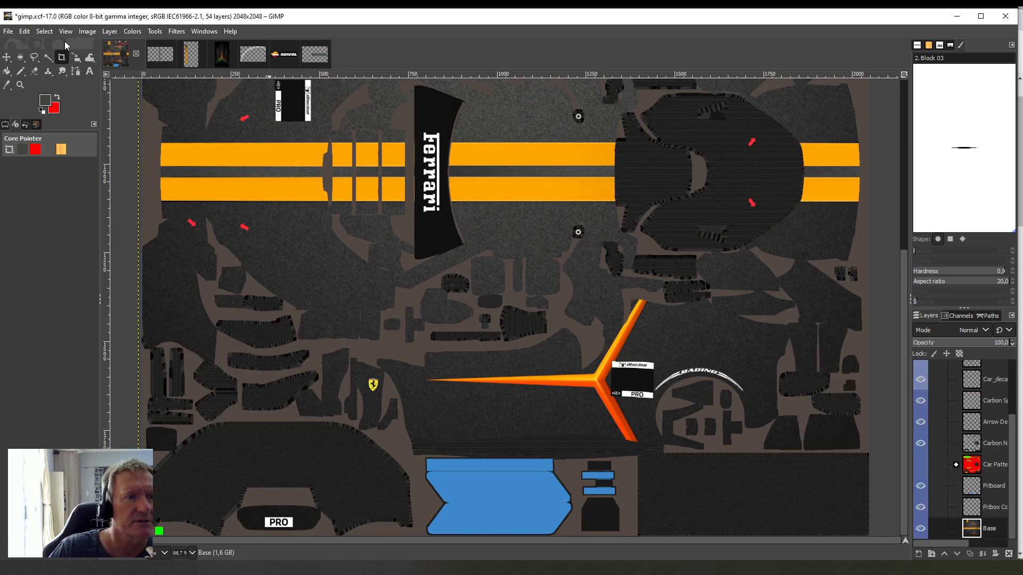
pyautogui.click(25, 31)
pyautogui.click(45, 128)
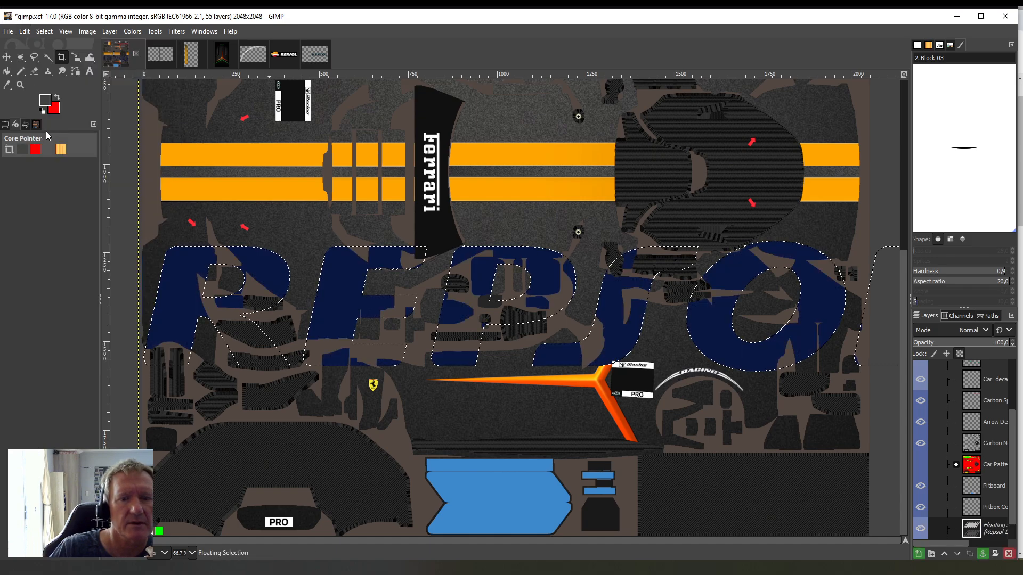
# - Scale the REPSOL wordmark to about 369 × 63 px and place it on the lower side panel beneath the horizontal orange stripe
pyautogui.click(162, 32)
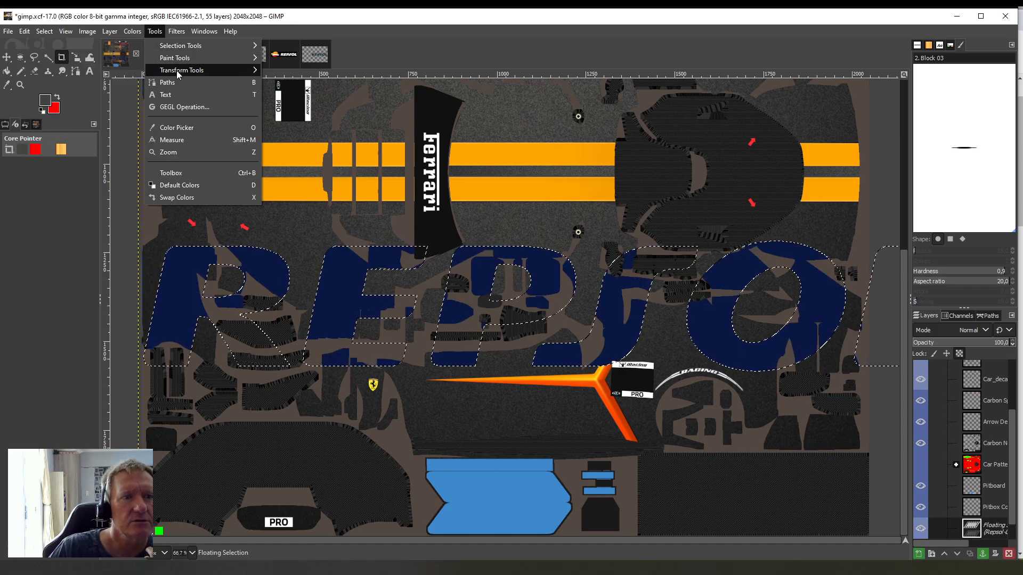
pyautogui.moveTo(202, 70)
pyautogui.click(286, 106)
pyautogui.click(315, 292)
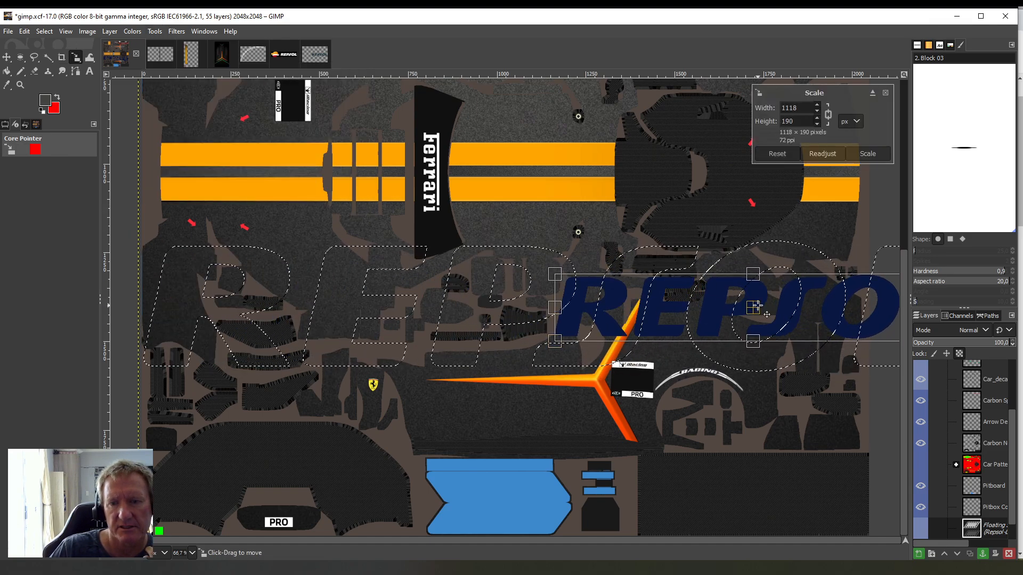
pyautogui.moveTo(758, 308); pyautogui.dragTo(508, 435)
pyautogui.moveTo(694, 437); pyautogui.dragTo(566, 438)
pyautogui.moveTo(440, 437); pyautogui.dragTo(451, 424)
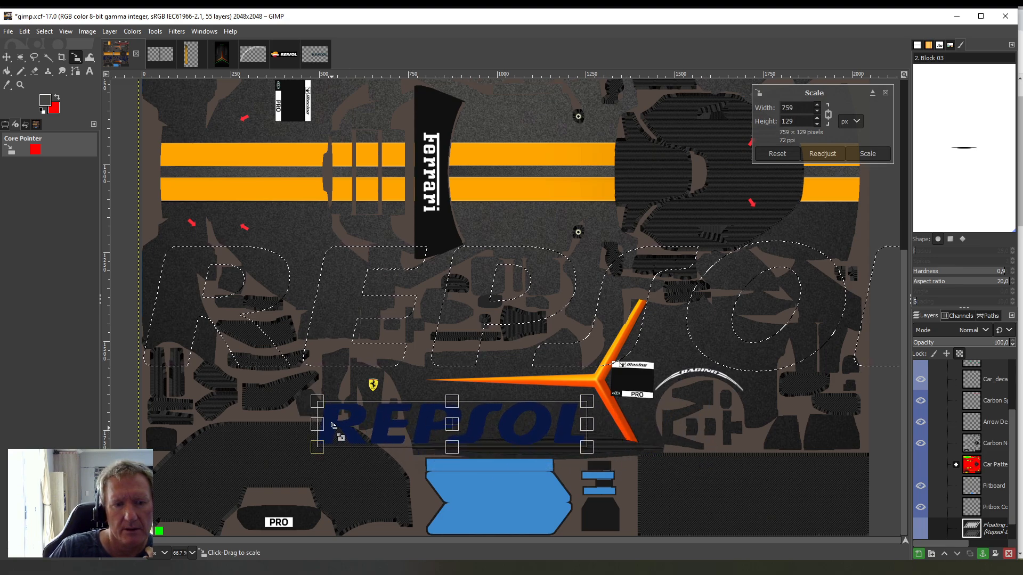
pyautogui.moveTo(319, 424); pyautogui.dragTo(400, 424)
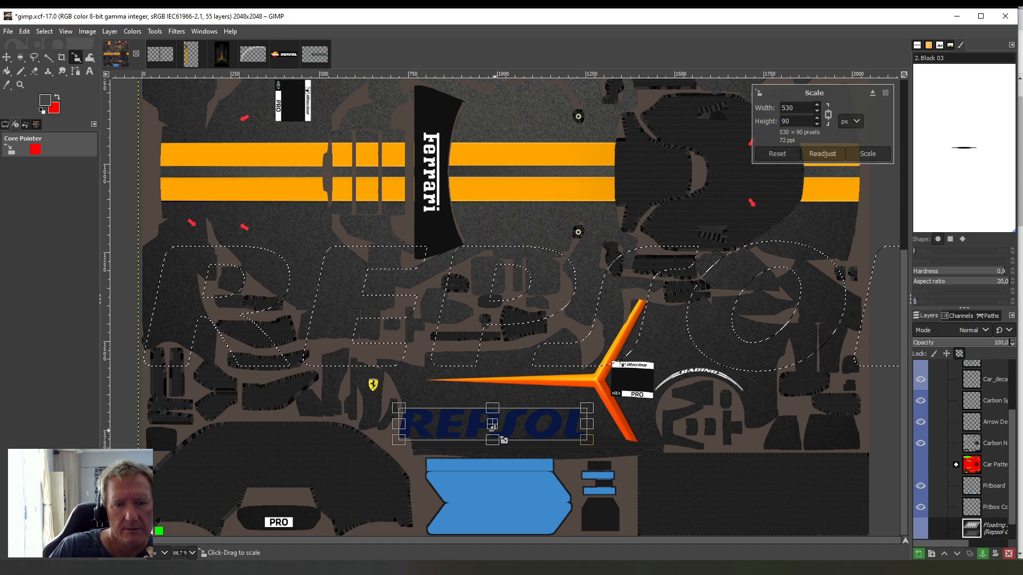
pyautogui.moveTo(495, 429); pyautogui.dragTo(517, 429)
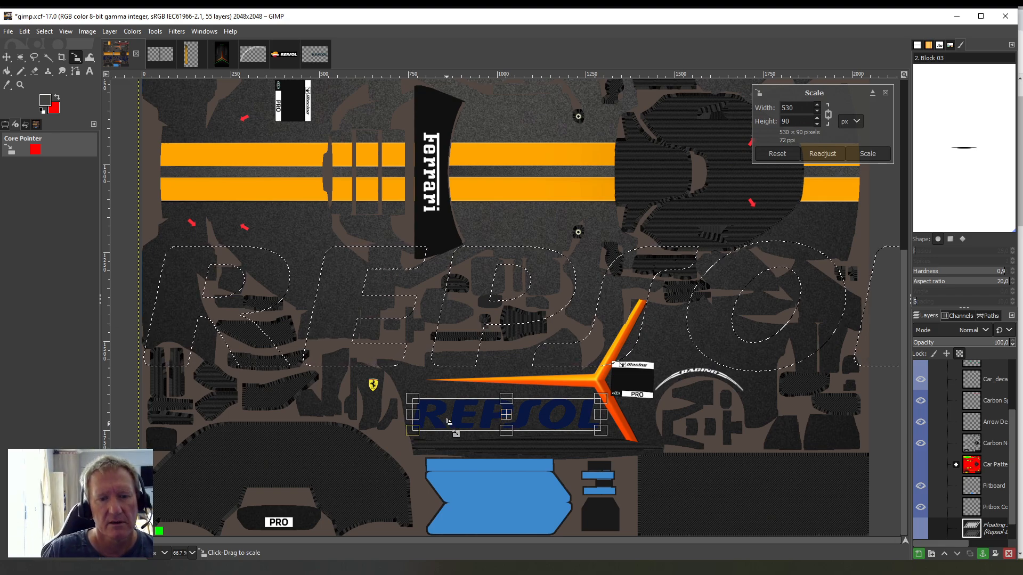
pyautogui.moveTo(416, 417); pyautogui.dragTo(478, 417)
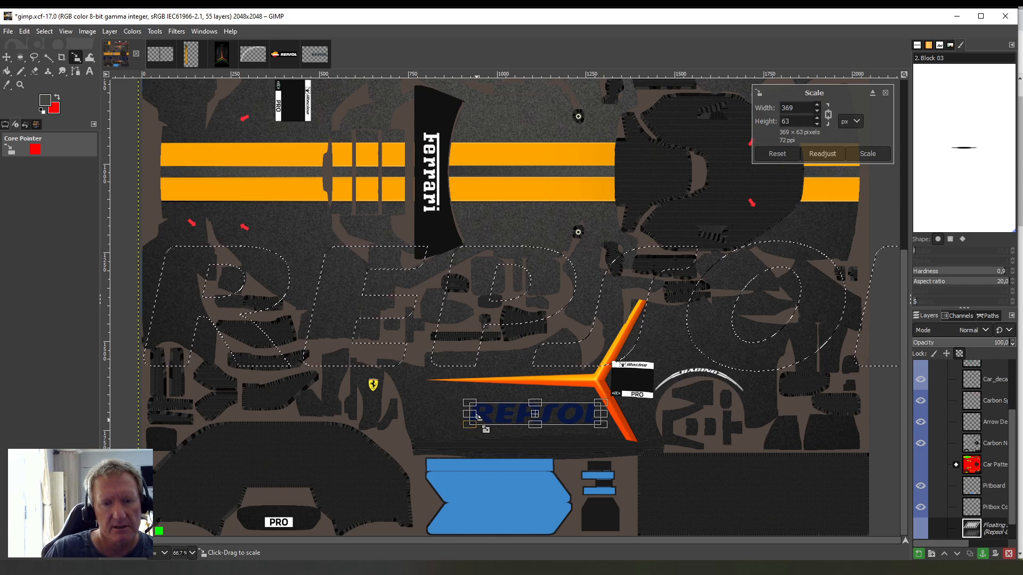
pyautogui.click(7, 71)
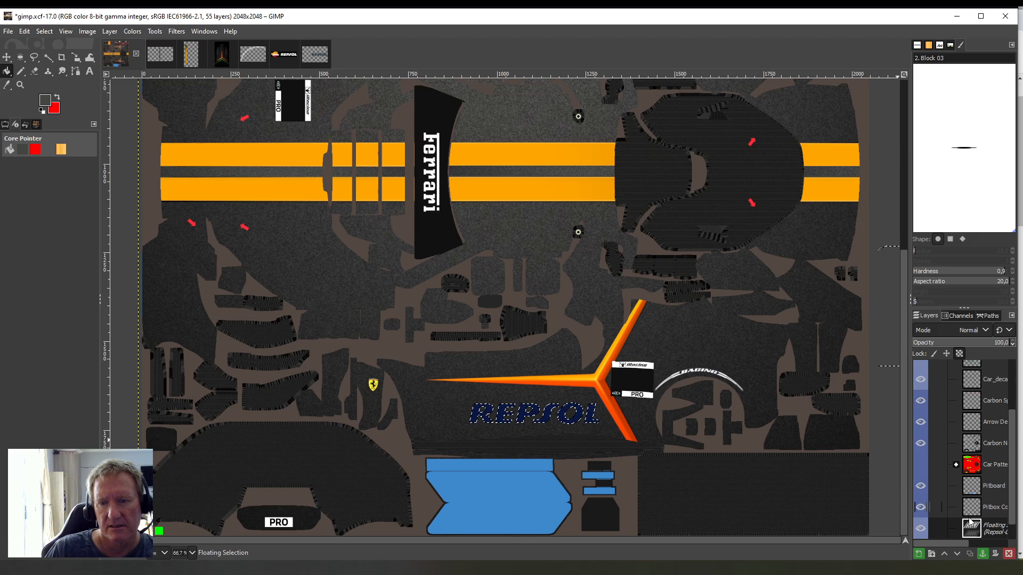
# - Anchor the floating REPSOL wordmark onto the Base layer
pyautogui.rightClick(993, 529)
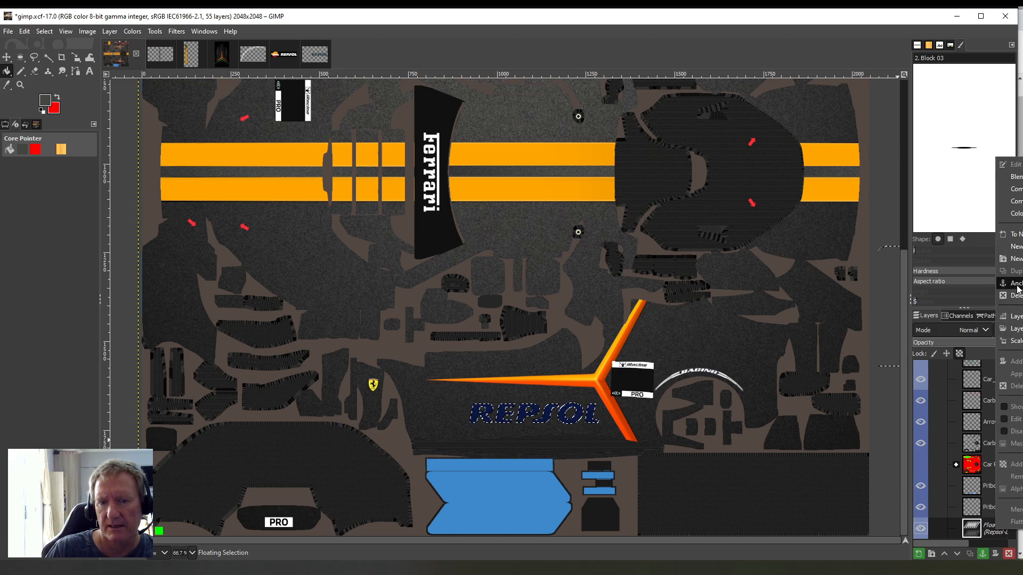
pyautogui.click(1016, 283)
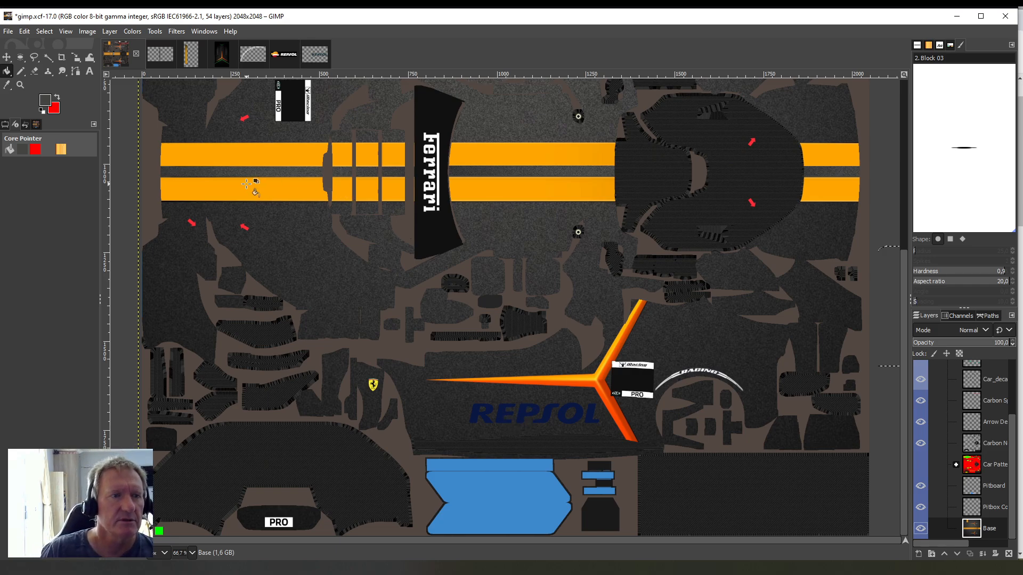
# - Set the foreground color to white and fill the letter R of the REPSOL wordmark on the lower side panel
pyautogui.click(48, 104)
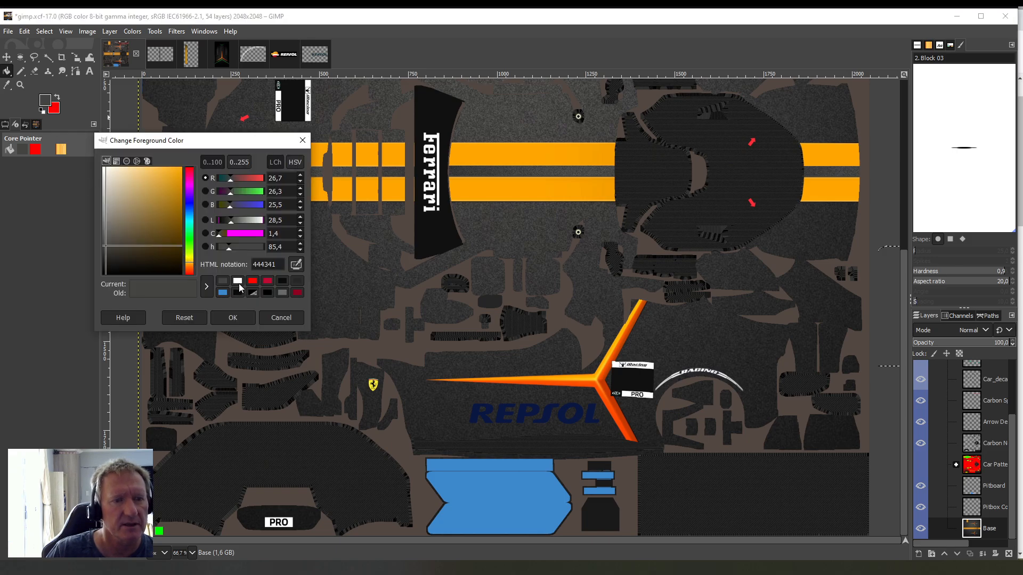
pyautogui.click(238, 282)
pyautogui.click(240, 319)
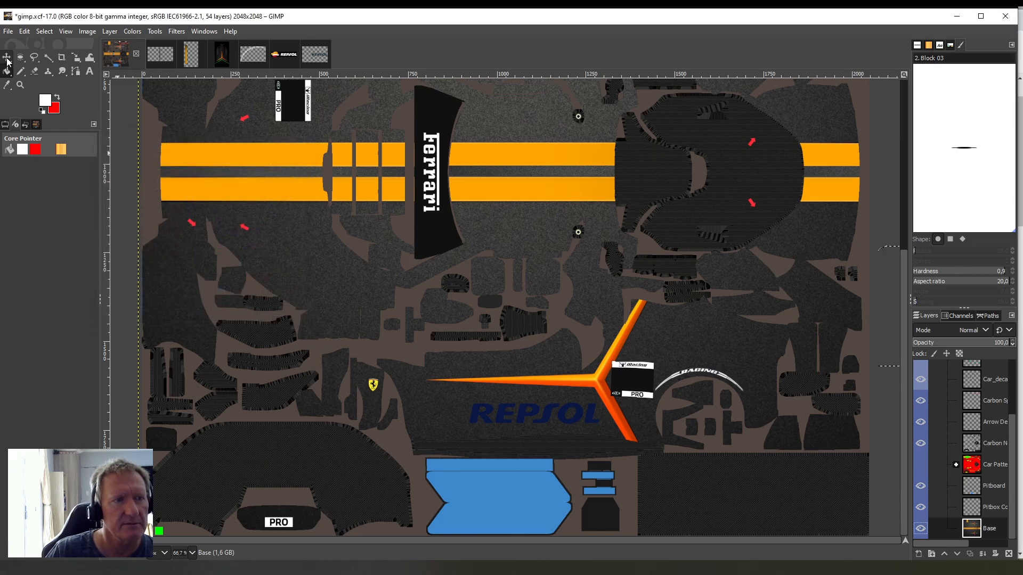
pyautogui.click(480, 417)
pyautogui.click(526, 436)
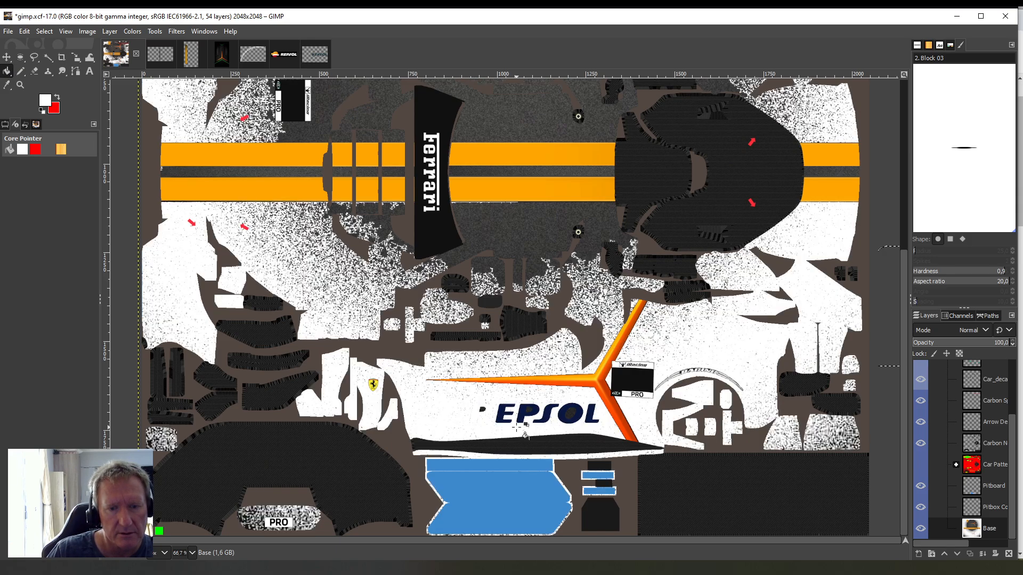
pyautogui.click(24, 31)
pyautogui.click(33, 43)
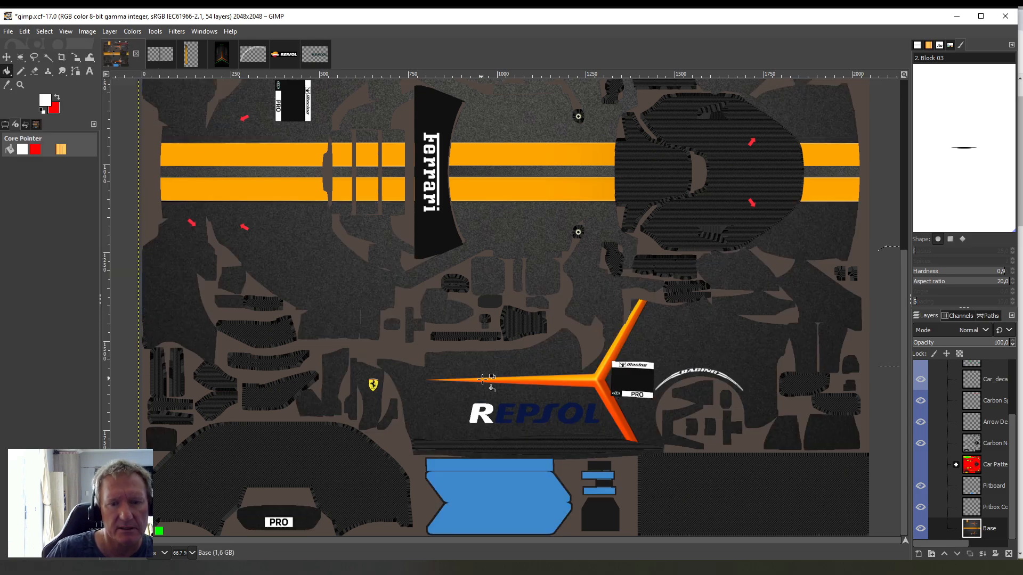
# - Fill the remaining letters E, P, S, O and L of the lower REPSOL wordmark with white and save the livery
pyautogui.click(507, 415)
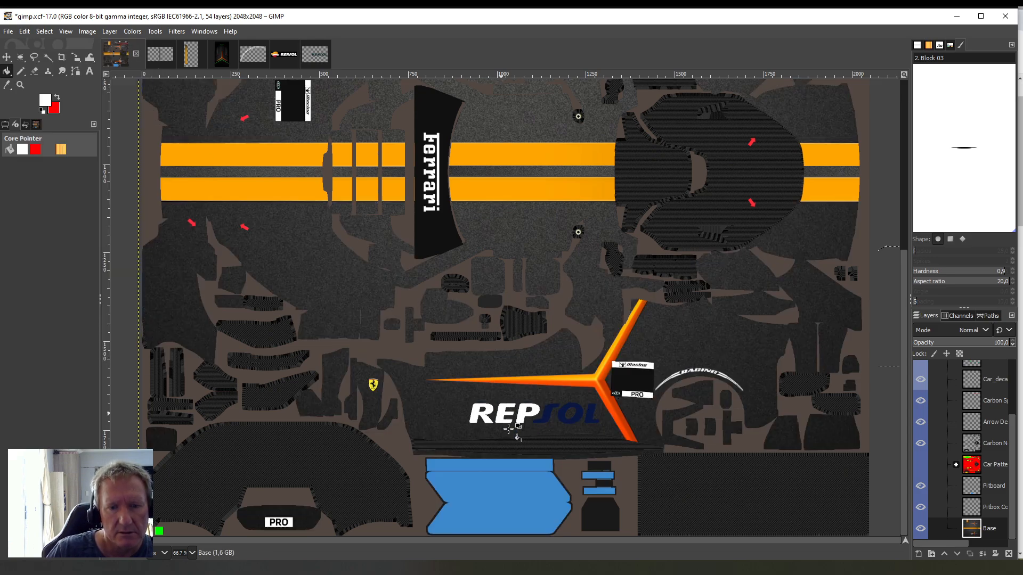
pyautogui.click(546, 414)
pyautogui.click(567, 414)
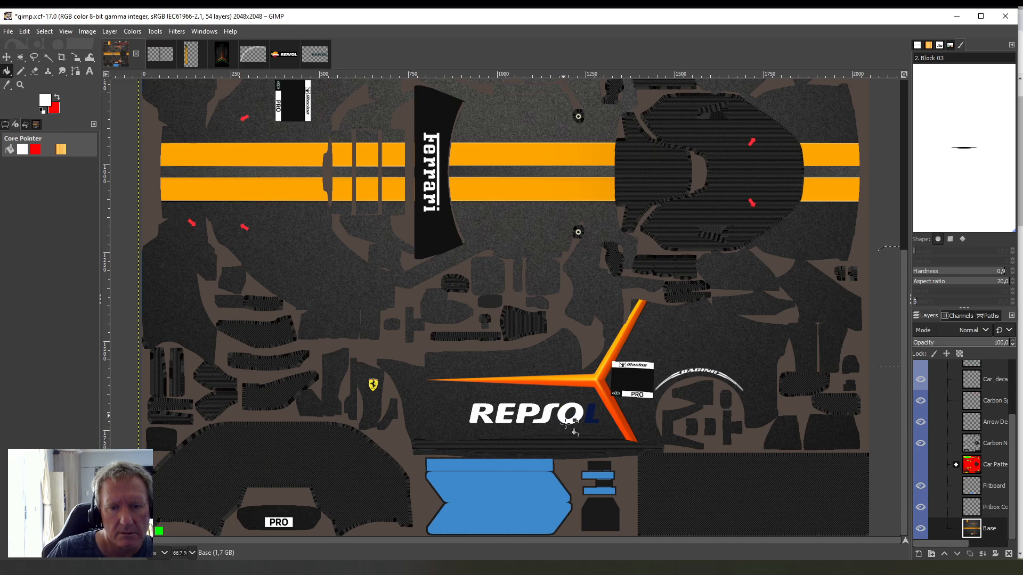
pyautogui.click(585, 414)
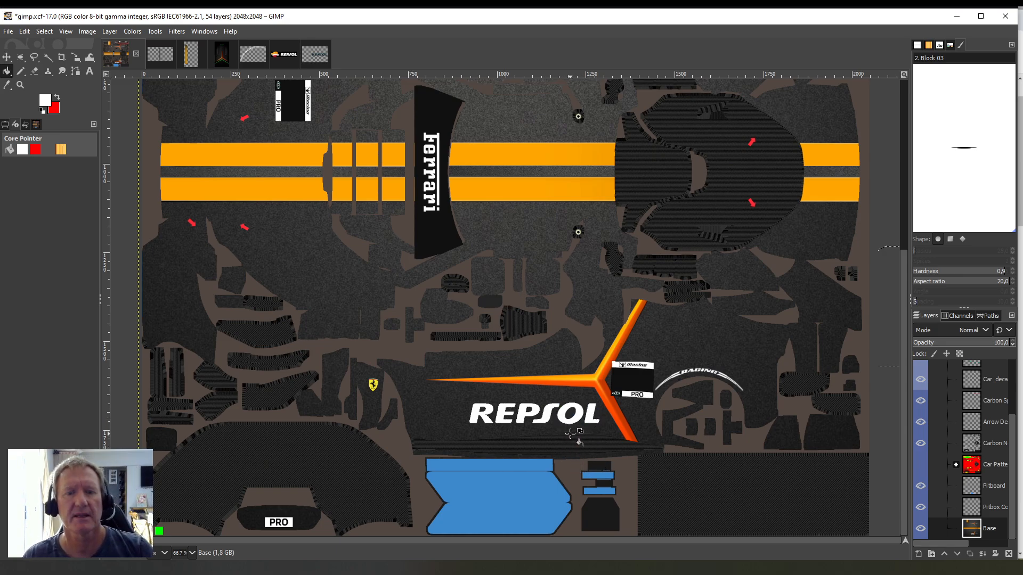
pyautogui.click(8, 31)
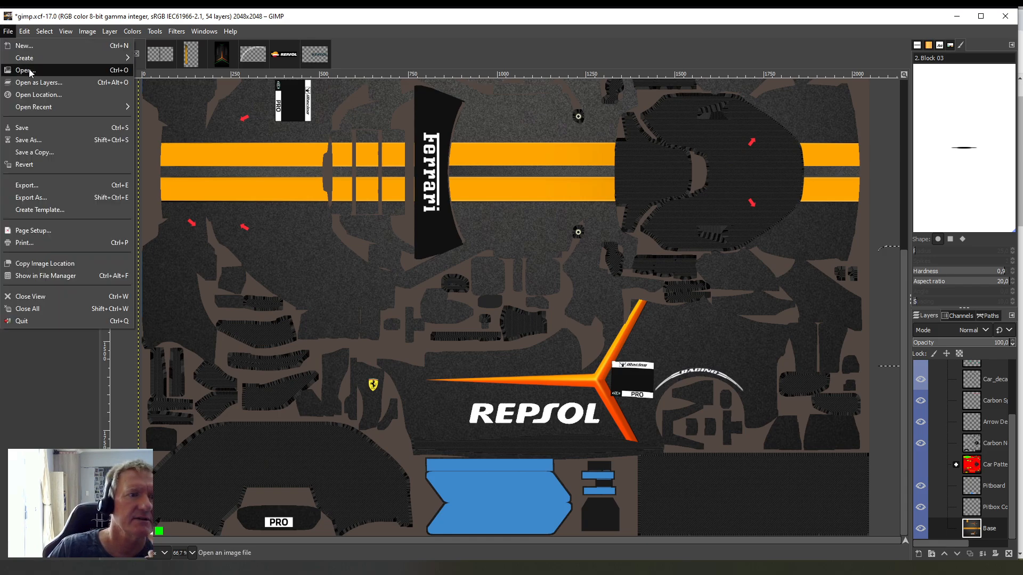
pyautogui.click(33, 132)
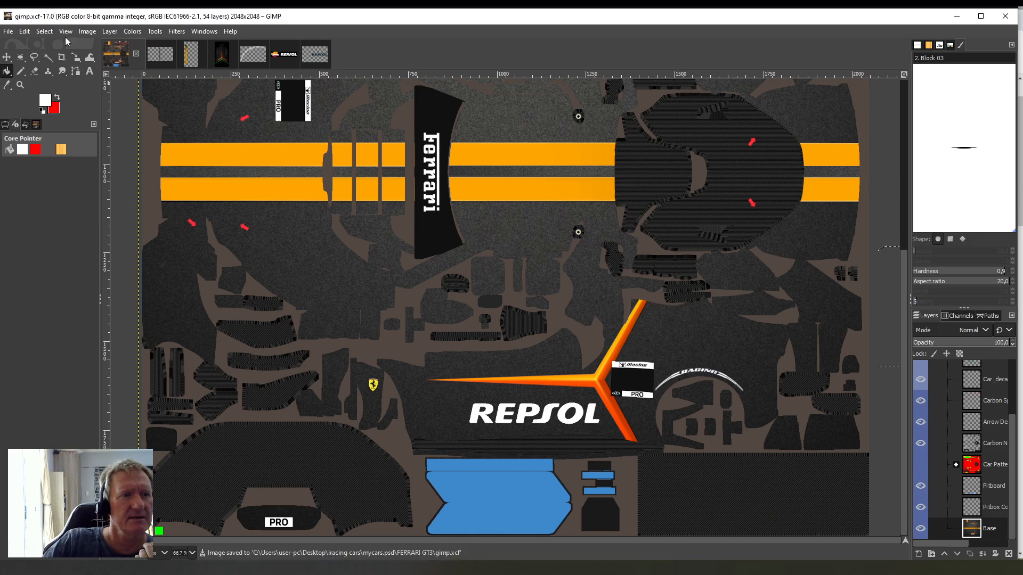
# - Paste another copy of the REPSOL wordmark into the livery and rotate it 180°
pyautogui.click(24, 31)
pyautogui.click(46, 126)
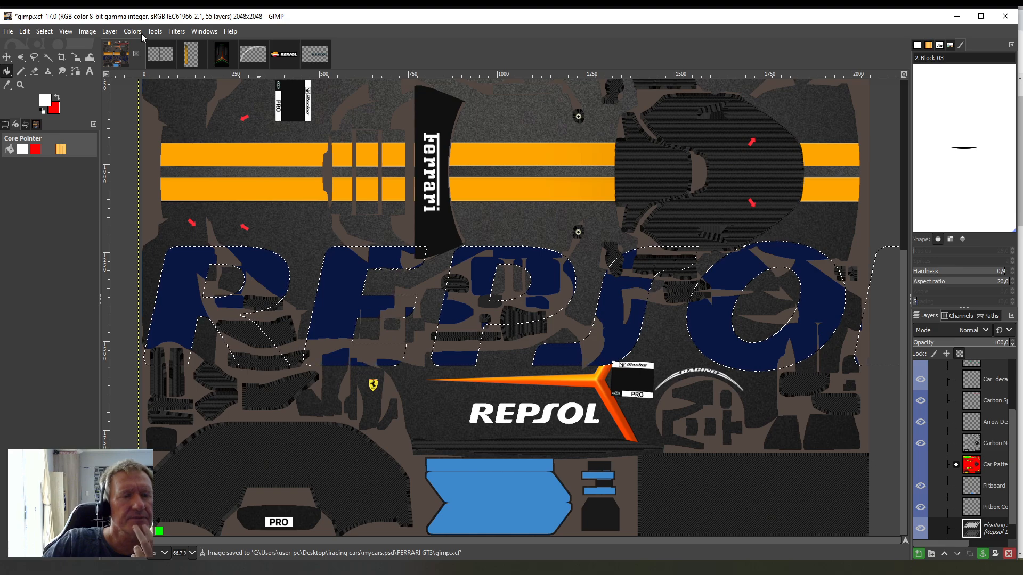
pyautogui.scroll(6, 442, 264)
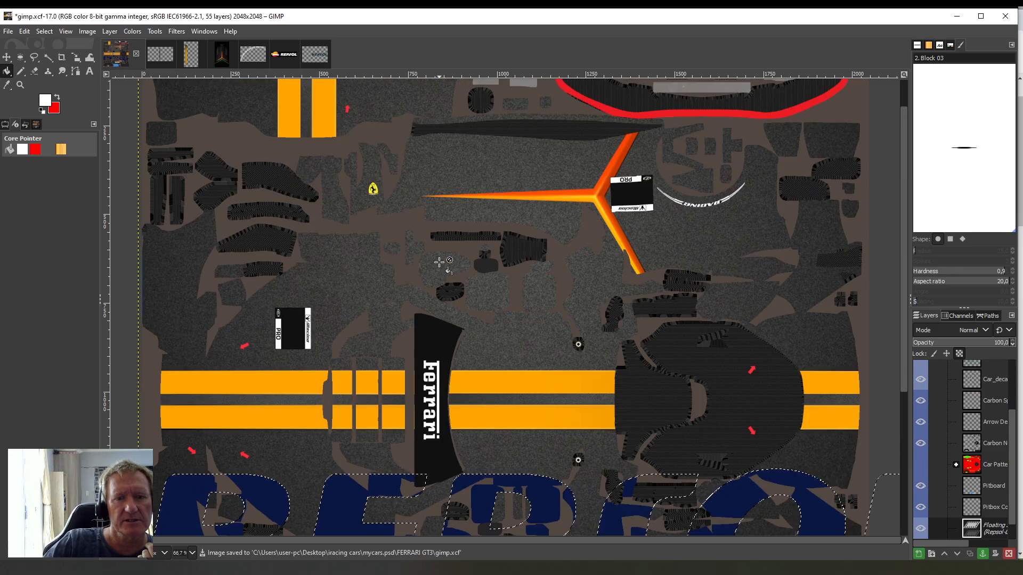
pyautogui.scroll(-5, 442, 264)
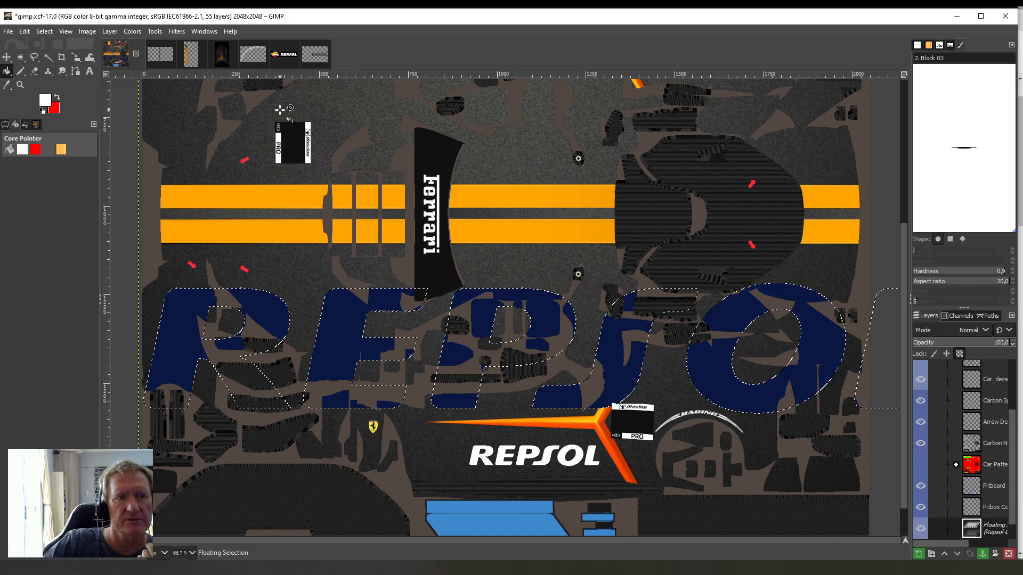
pyautogui.click(113, 32)
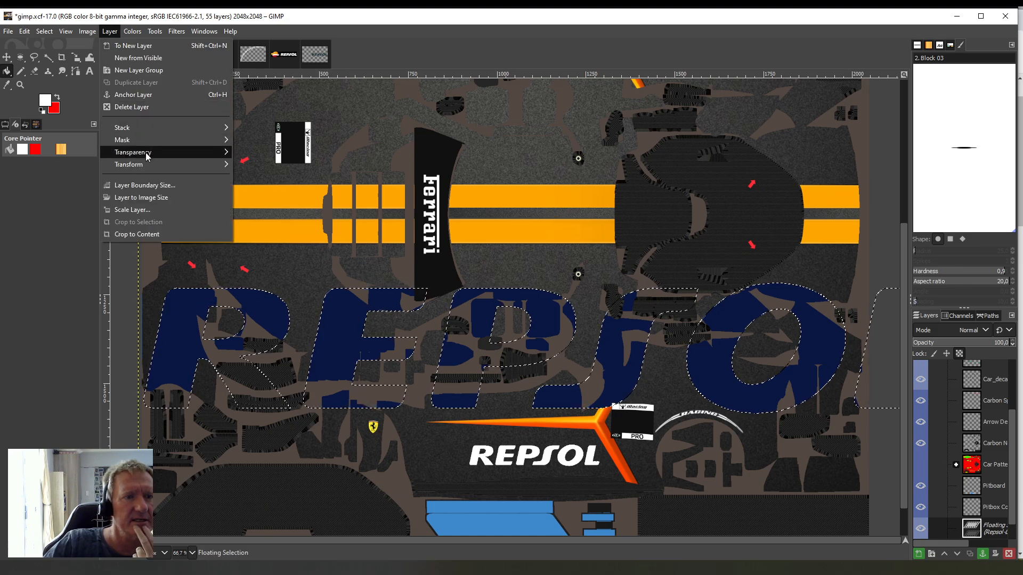
pyautogui.moveTo(146, 165)
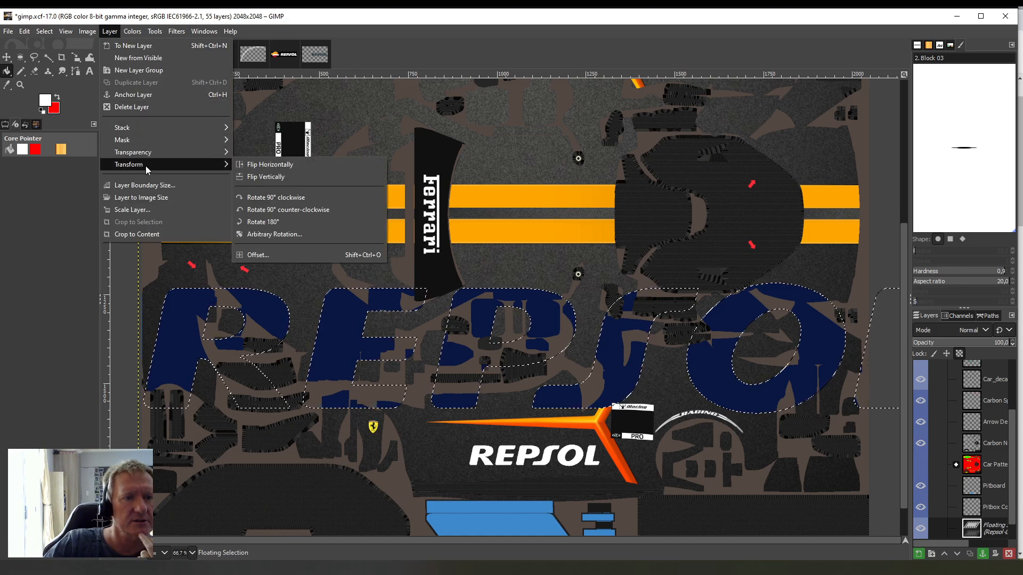
pyautogui.click(259, 223)
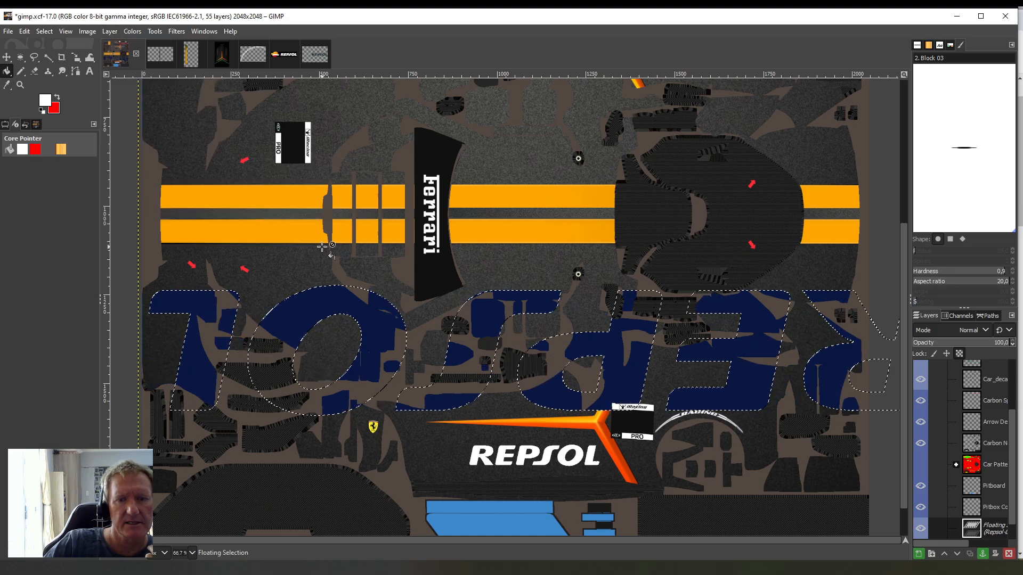
# - Scale the rotated REPSOL wordmark to about 375 × 64 px and move it up toward the upper side panel
pyautogui.click(154, 31)
pyautogui.moveTo(251, 71)
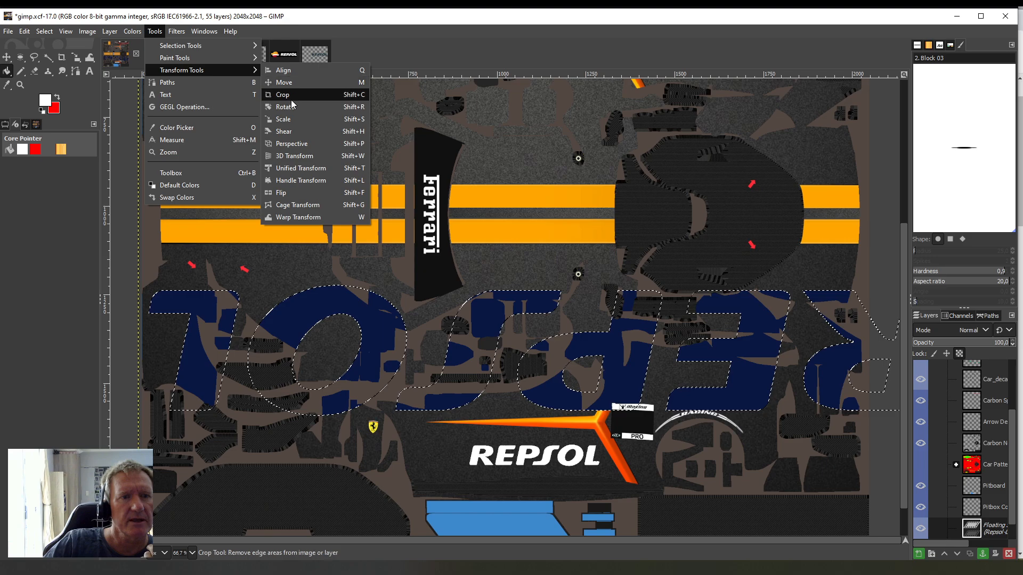
pyautogui.click(283, 119)
pyautogui.click(234, 295)
pyautogui.moveTo(152, 347); pyautogui.dragTo(216, 352)
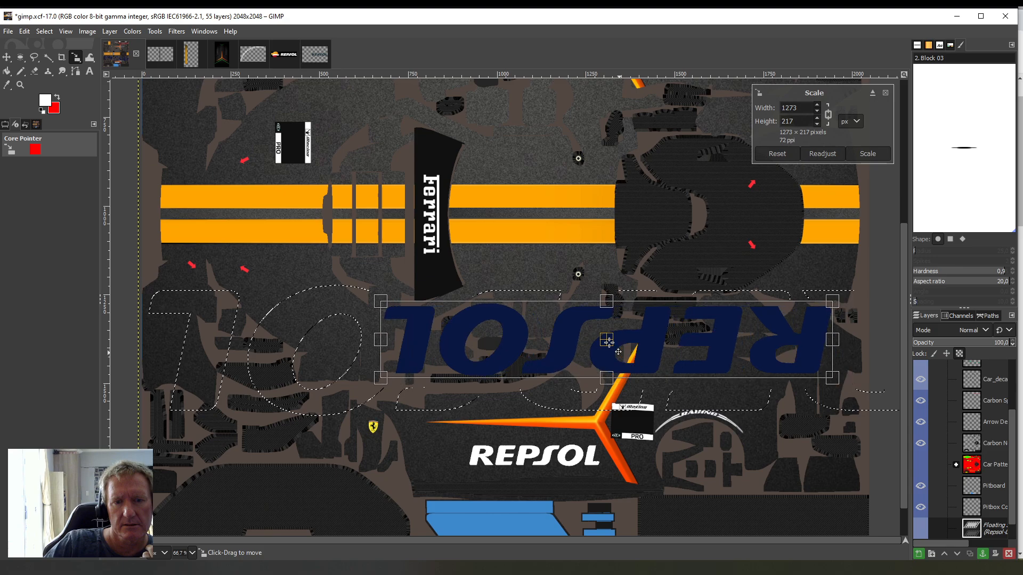
pyautogui.moveTo(805, 341); pyautogui.dragTo(490, 338)
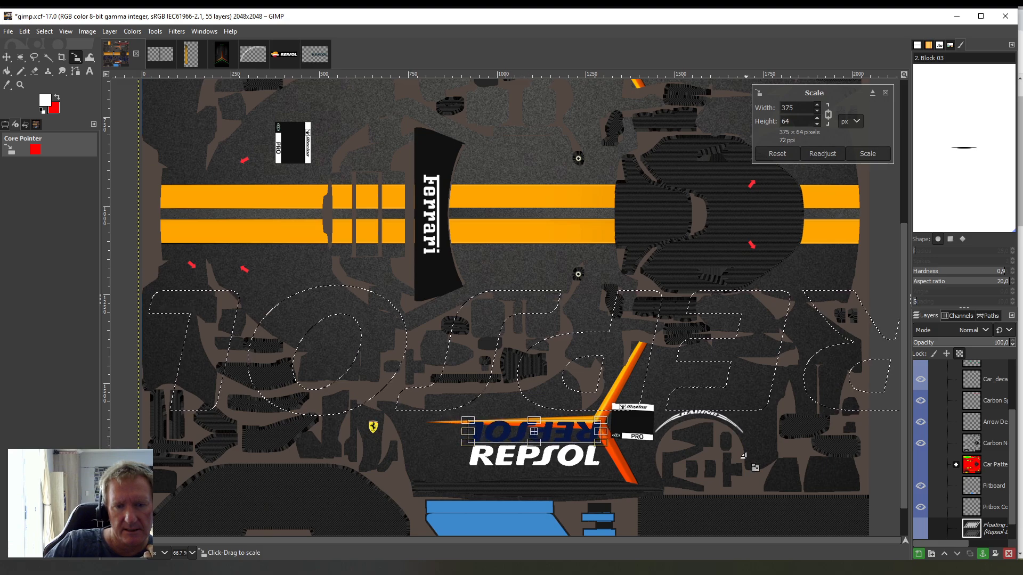
pyautogui.moveTo(533, 430); pyautogui.dragTo(539, 150)
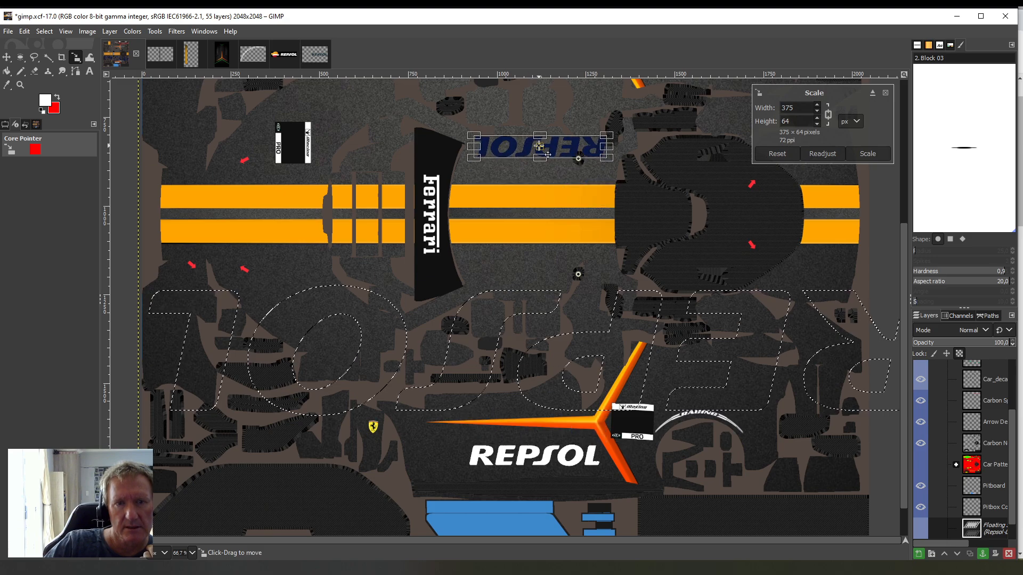
pyautogui.scroll(5, 539, 150)
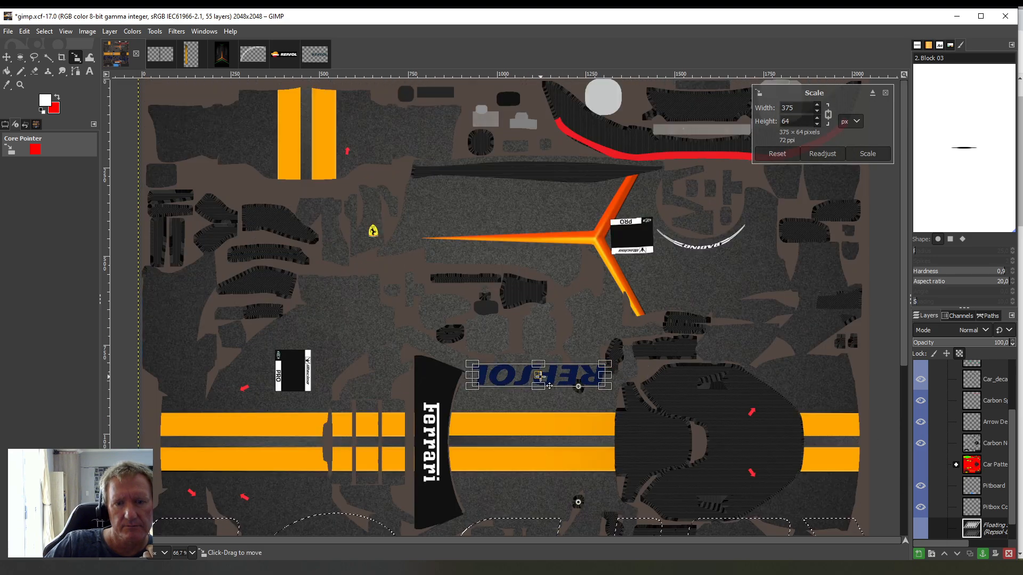
# - Position the upside-down 375 × 64 px REPSOL lettering above the orange arrow on the upper side panel and anchor it to the Base layer
pyautogui.moveTo(552, 386); pyautogui.dragTo(540, 215)
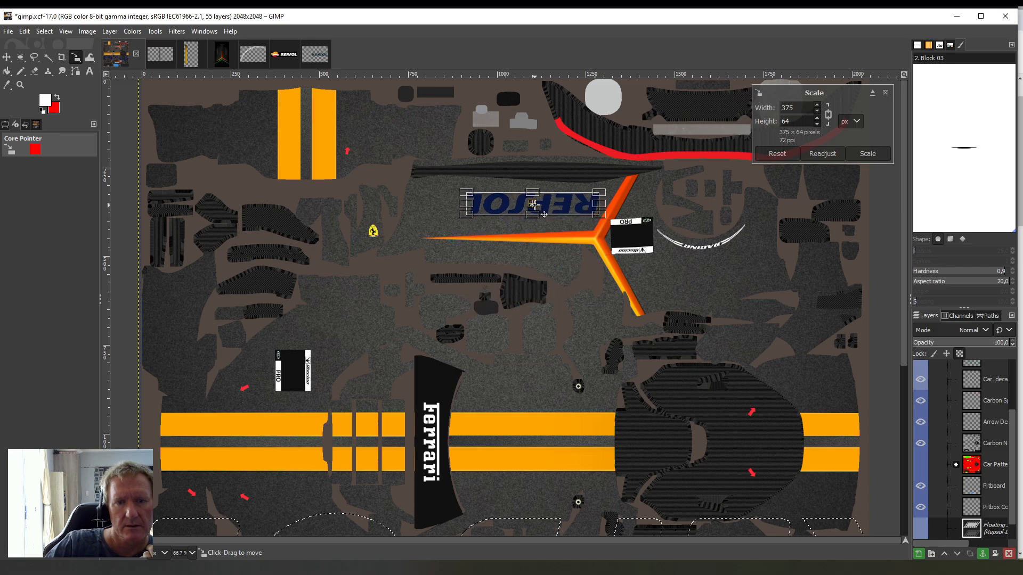
pyautogui.scroll(-6, 554, 274)
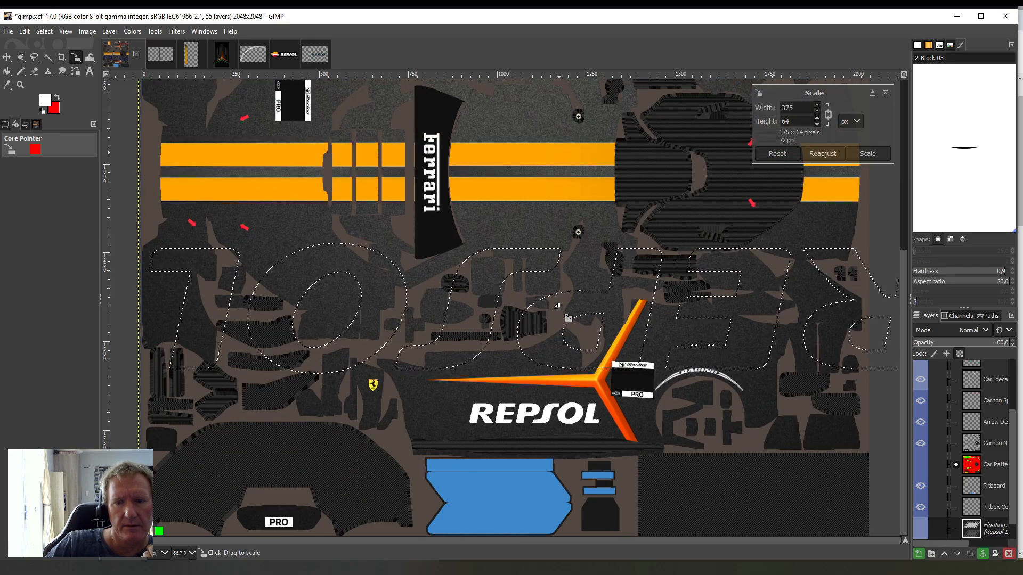
pyautogui.scroll(5, 556, 307)
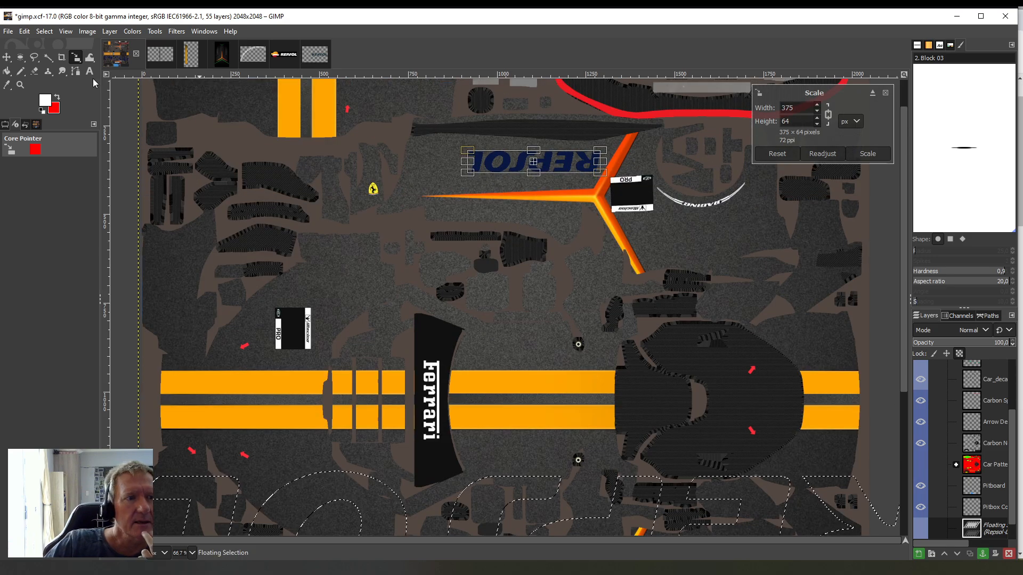
pyautogui.scroll(-5, 495, 308)
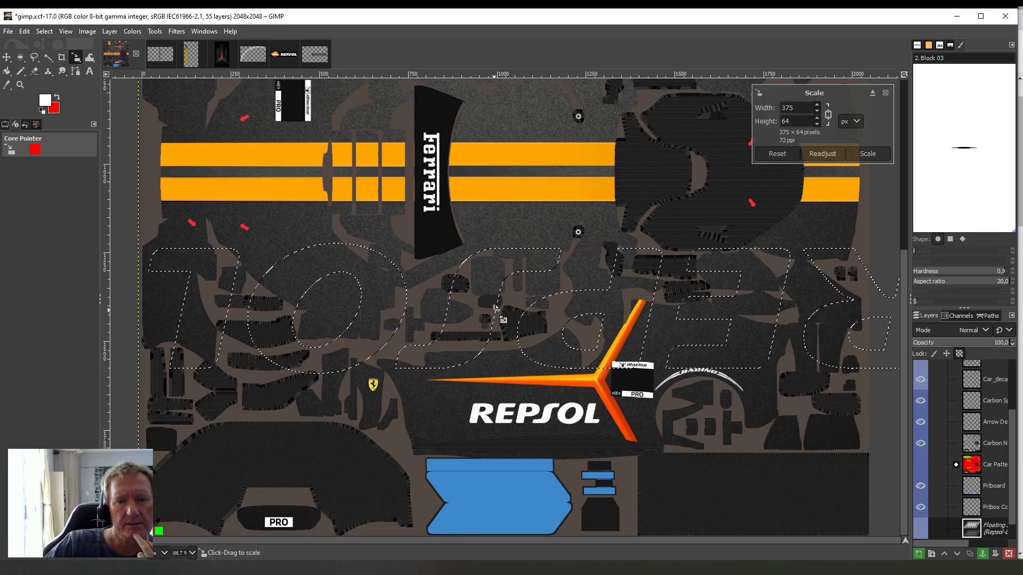
pyautogui.scroll(5, 495, 307)
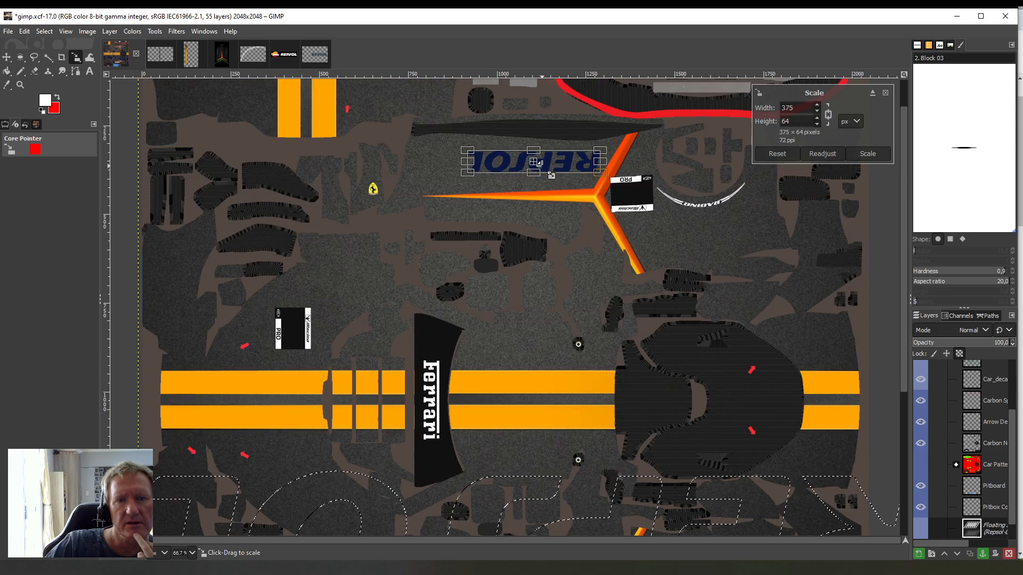
pyautogui.moveTo(534, 162); pyautogui.dragTo(533, 164)
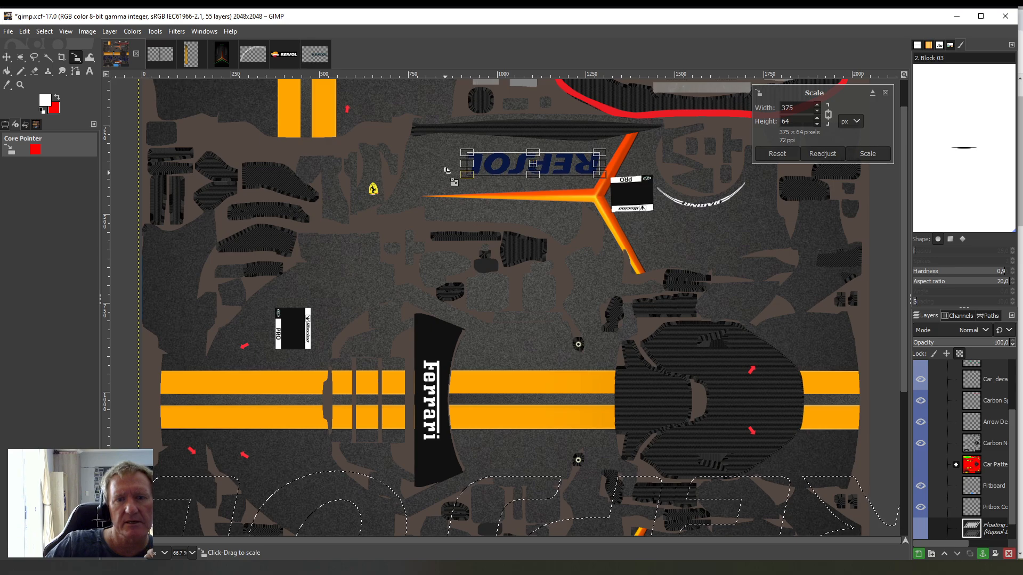
pyautogui.click(7, 74)
pyautogui.rightClick(982, 530)
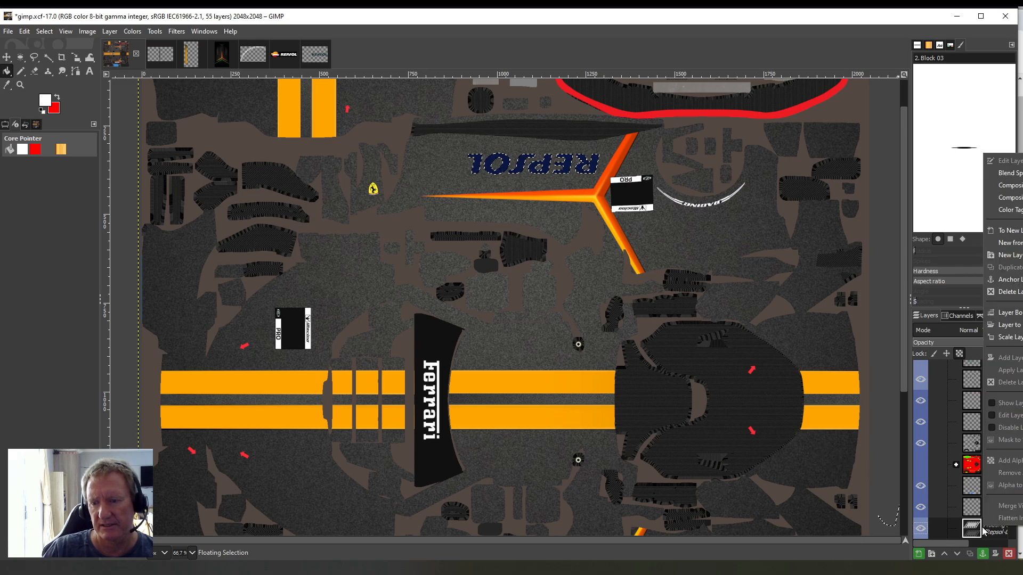
pyautogui.click(1008, 279)
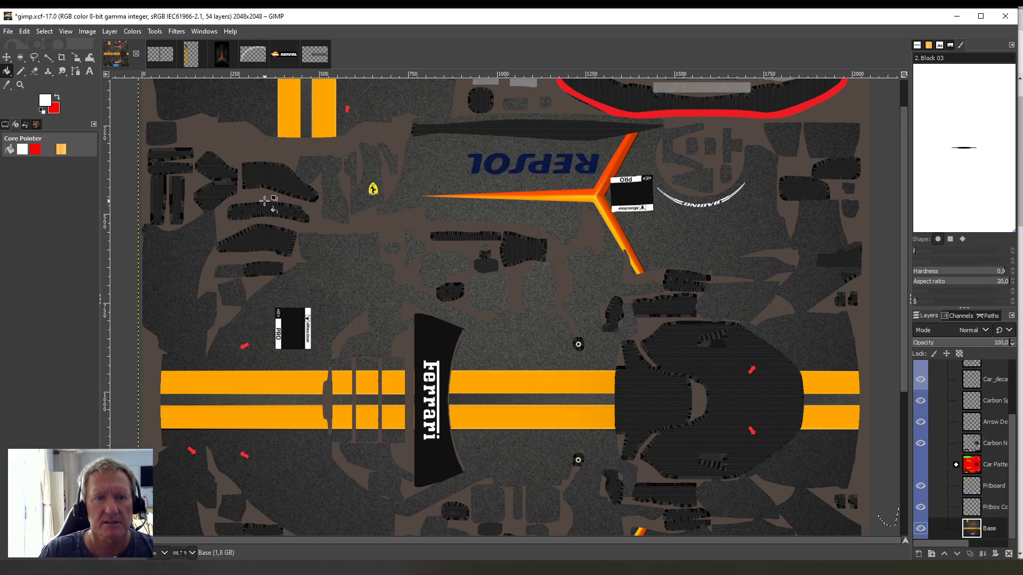
# - Fill every letter of the upside-down REPSOL lettering on the upper side panel with white
pyautogui.click(476, 160)
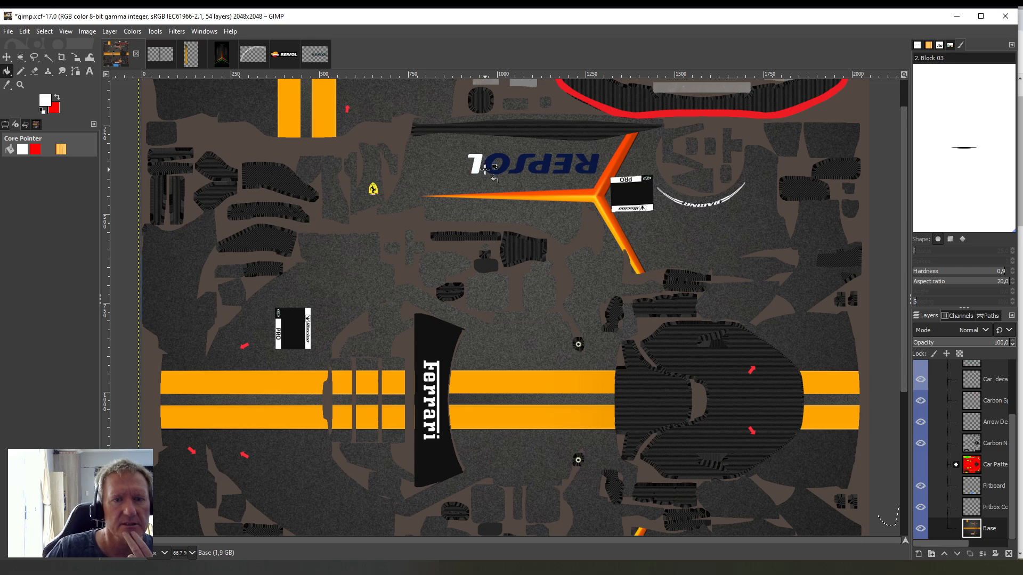
pyautogui.click(503, 166)
pyautogui.click(522, 165)
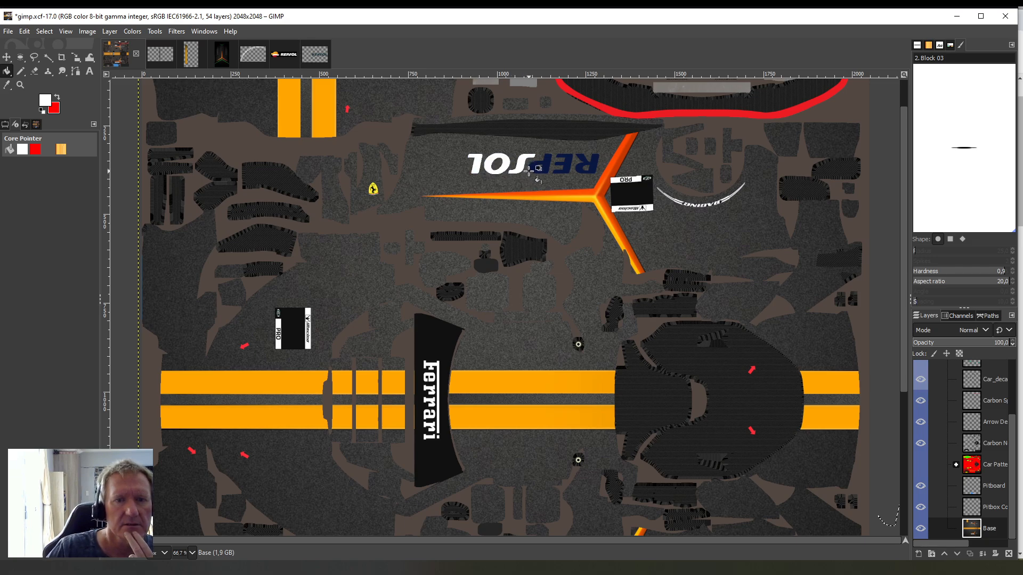
pyautogui.click(539, 165)
pyautogui.click(567, 165)
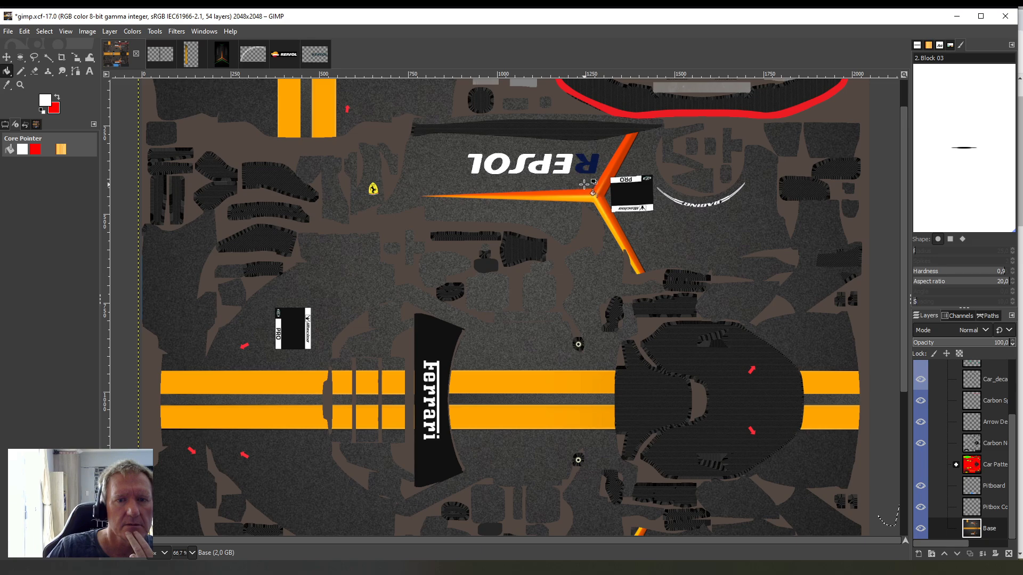
pyautogui.click(592, 163)
pyautogui.scroll(-5, 548, 207)
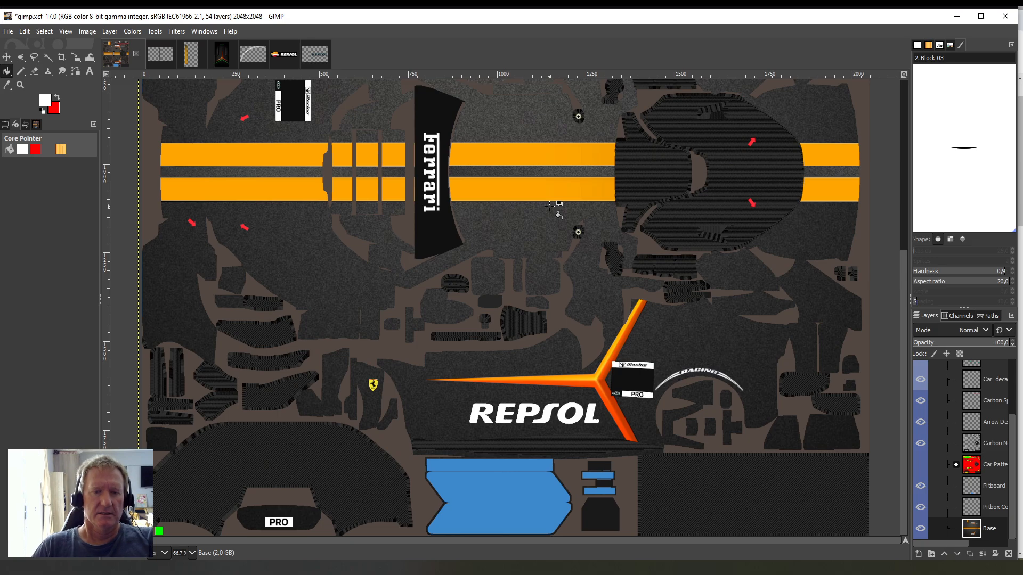
pyautogui.scroll(3, 147, 150)
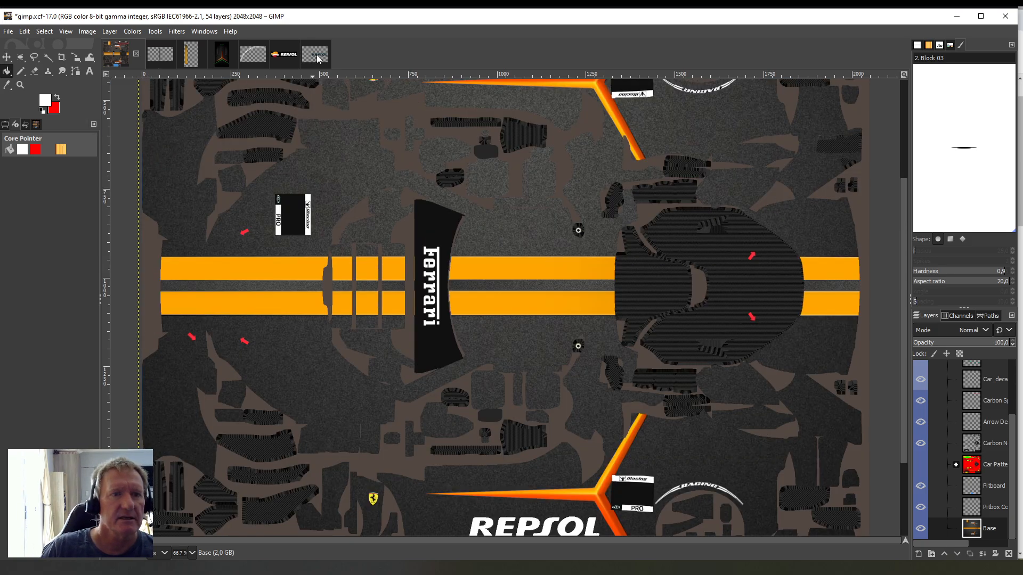
# - Switch to the Repsol-Logo image and undo the last layer resize
pyautogui.click(314, 54)
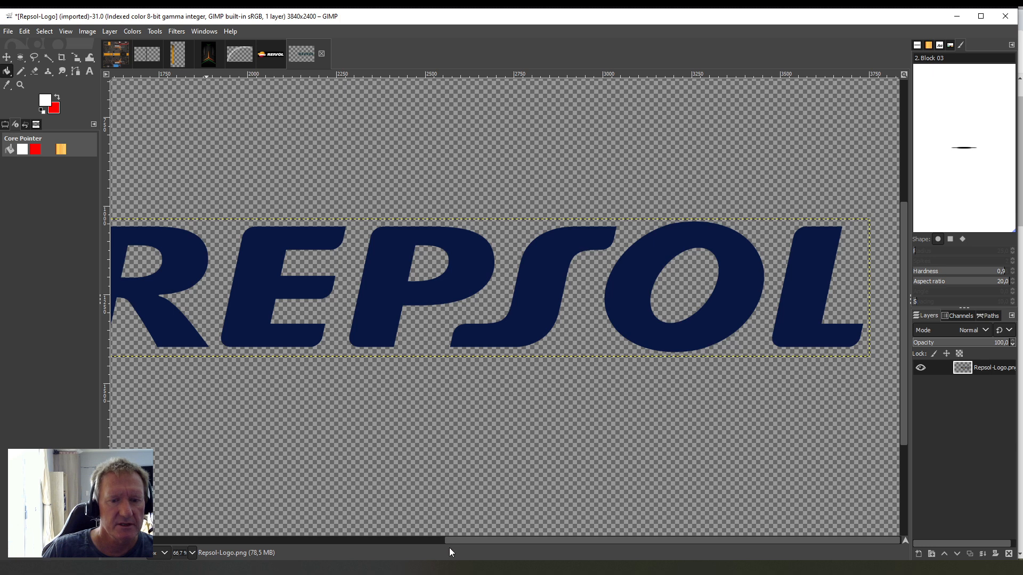
pyautogui.moveTo(480, 543); pyautogui.dragTo(147, 542)
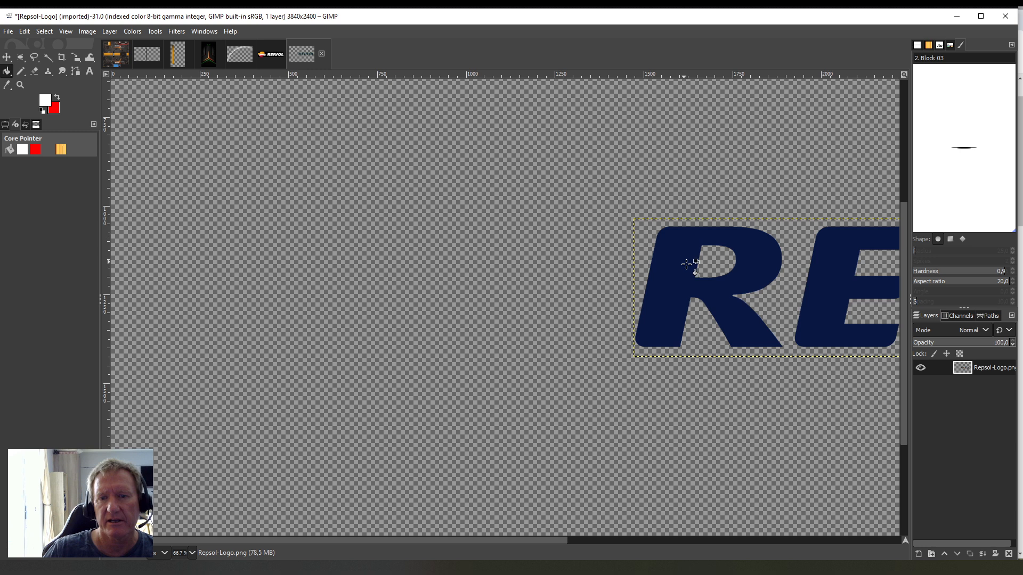
pyautogui.click(25, 31)
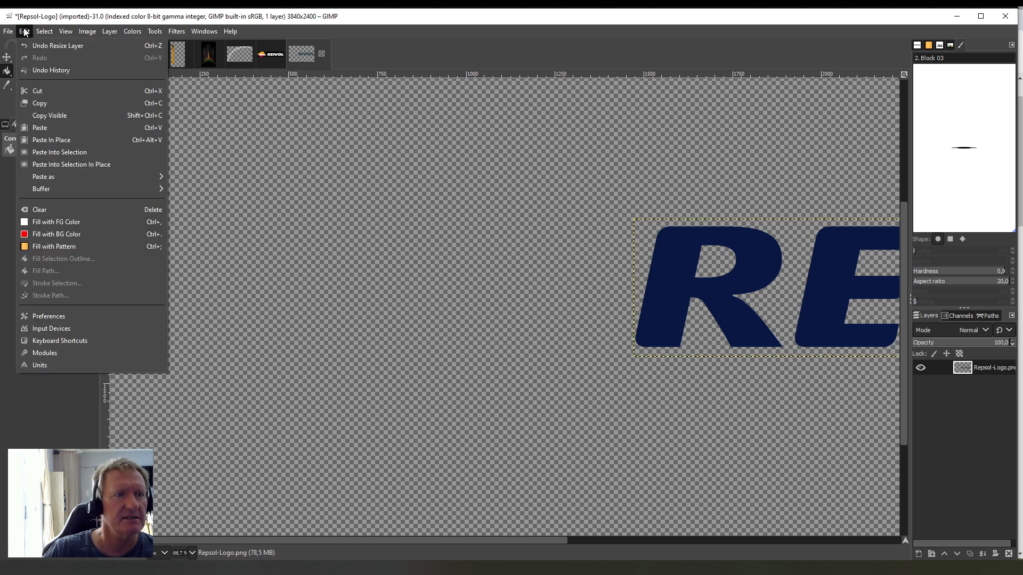
pyautogui.click(34, 45)
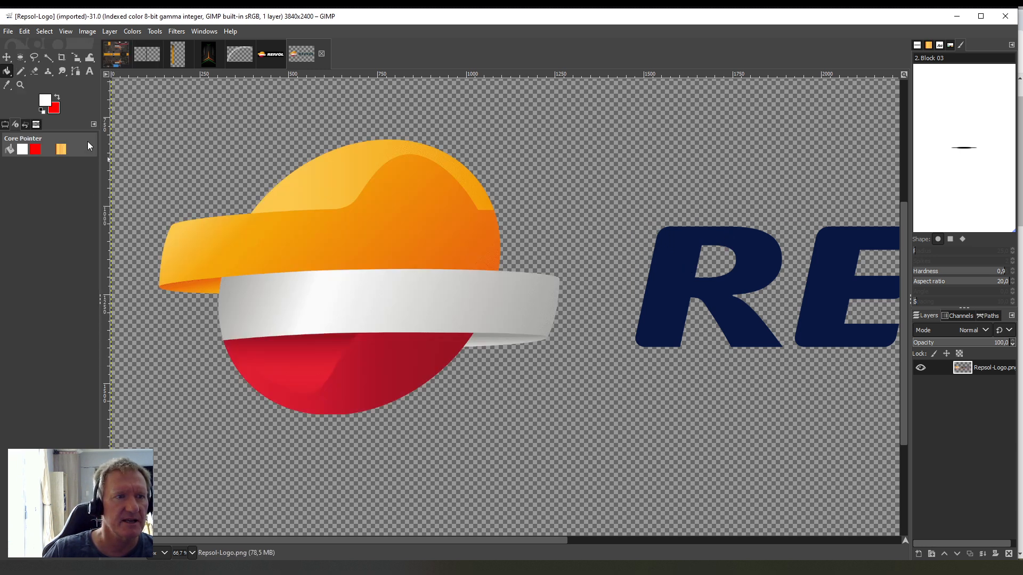
# - Crop the Repsol-Logo layer to just the orange, white and red emblem and copy it
pyautogui.click(62, 57)
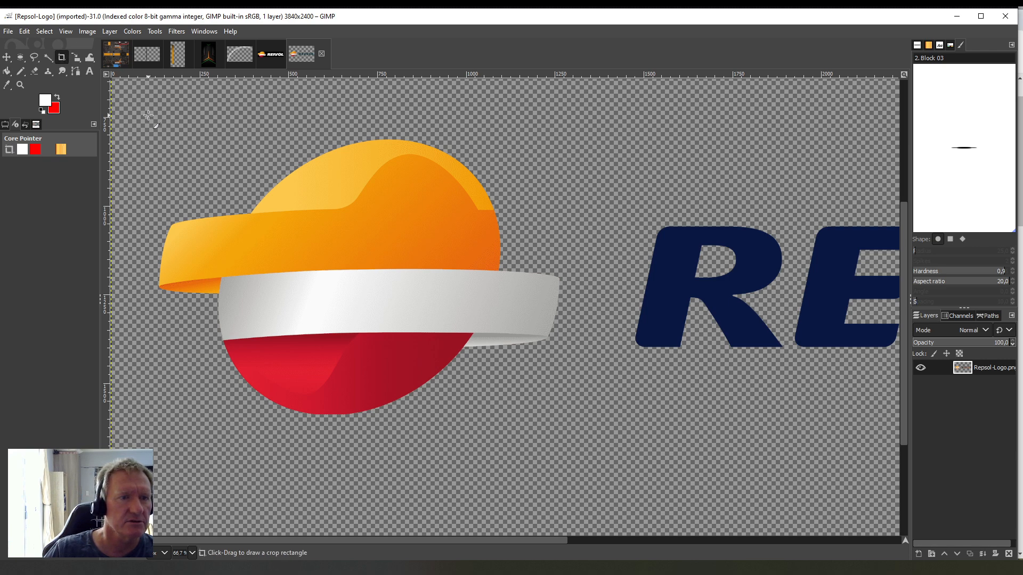
pyautogui.moveTo(148, 115); pyautogui.dragTo(568, 435)
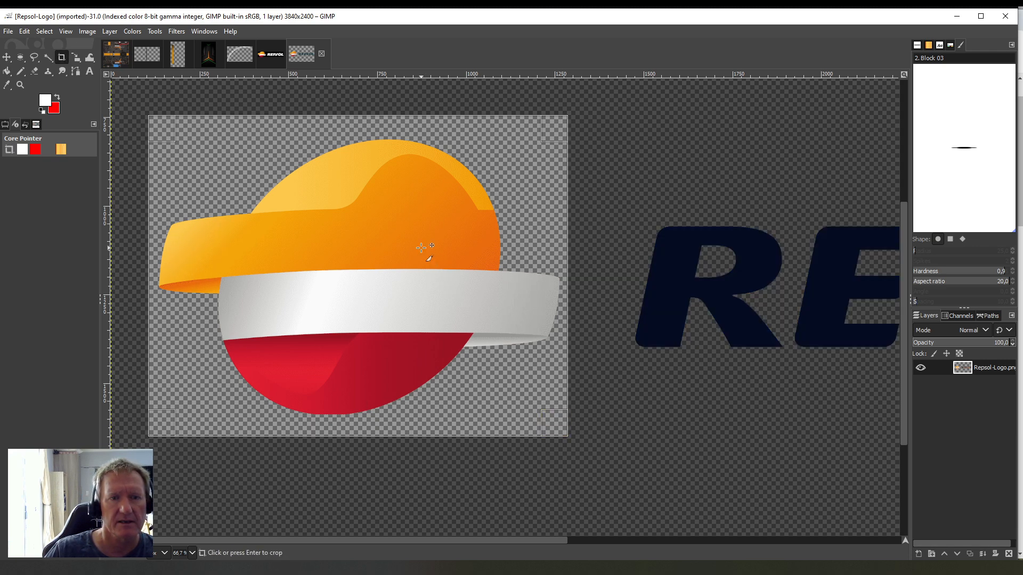
pyautogui.click(421, 247)
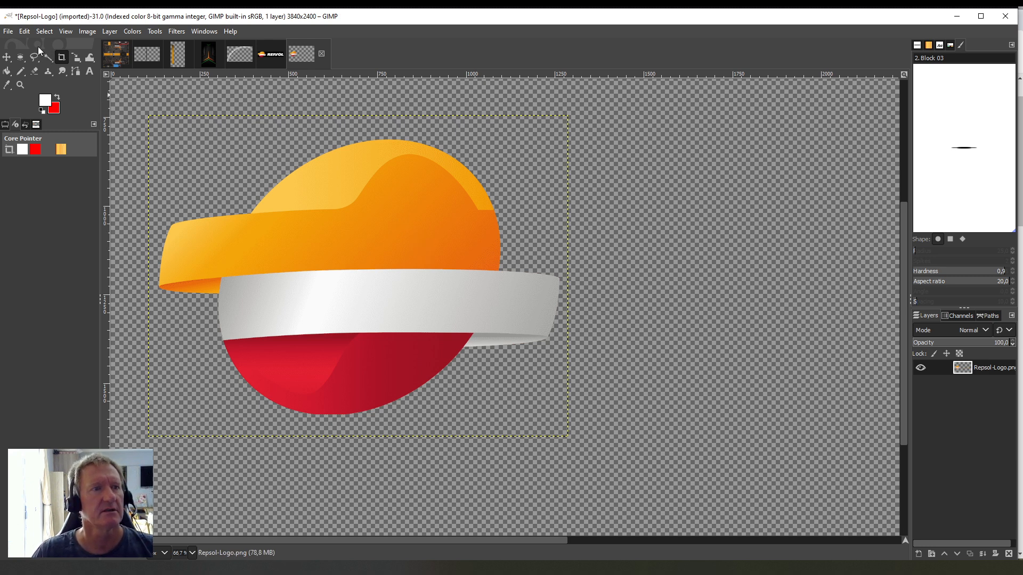
pyautogui.click(24, 30)
pyautogui.click(43, 108)
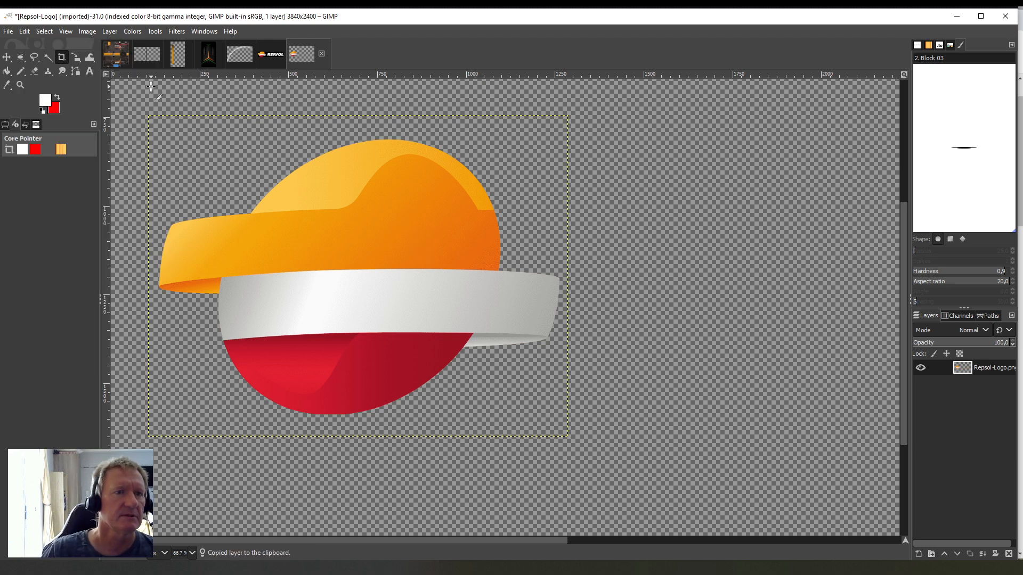
# - Paste the copied Repsol emblem into the gimp.xcf car livery image
pyautogui.click(106, 64)
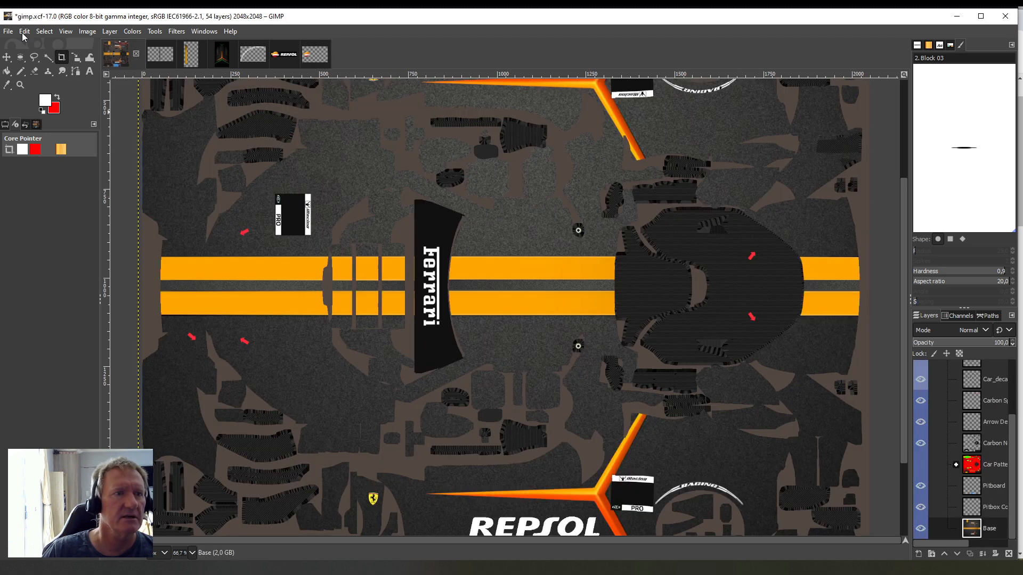
pyautogui.click(25, 31)
pyautogui.click(43, 130)
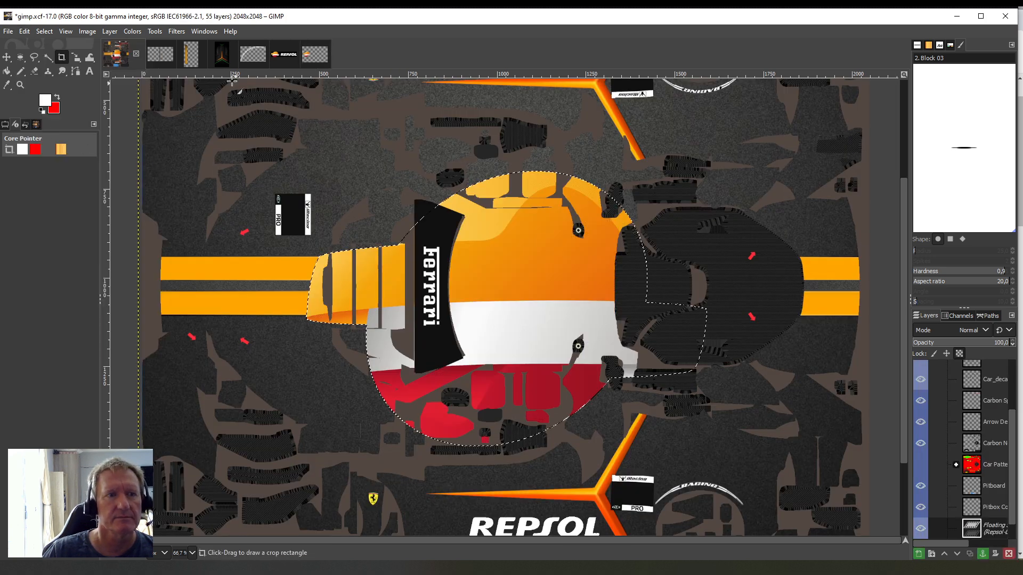
# - Scale the pasted emblem to about 170 × 130 px, place it just before the R of the lower REPSOL lettering, and anchor it
pyautogui.click(155, 31)
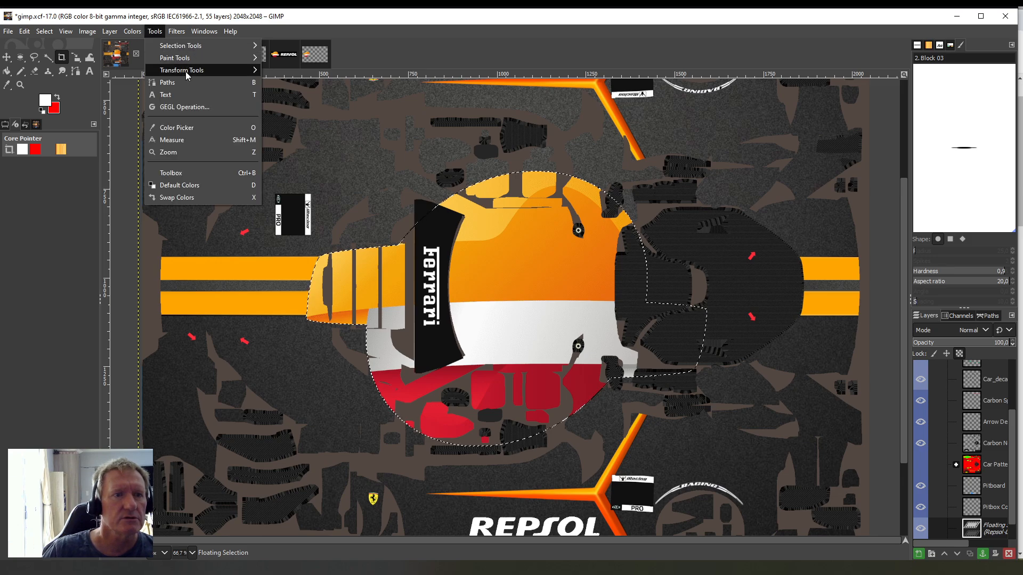
pyautogui.moveTo(187, 75)
pyautogui.click(286, 120)
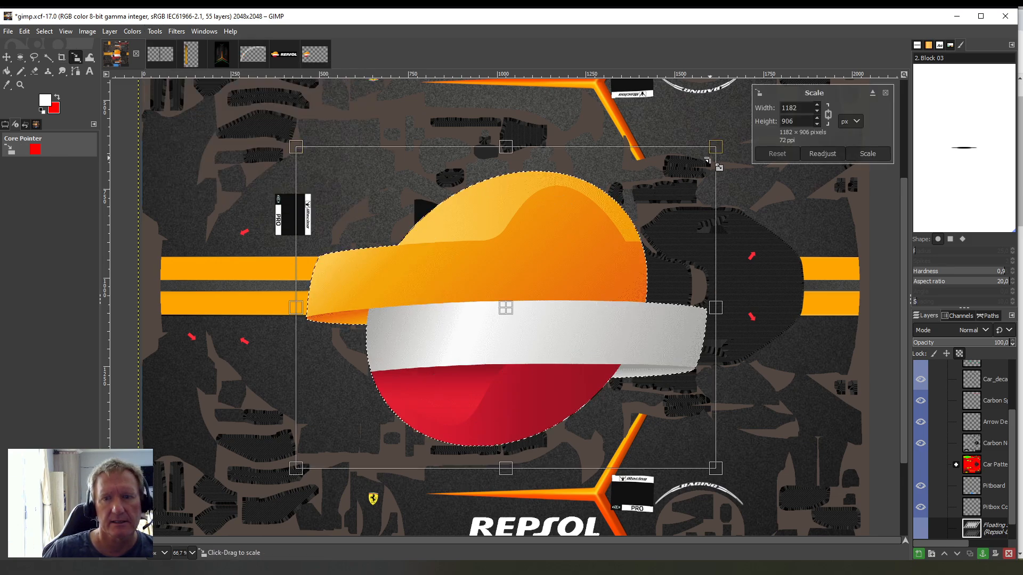
pyautogui.moveTo(707, 160); pyautogui.dragTo(411, 387)
pyautogui.scroll(-3, 583, 397)
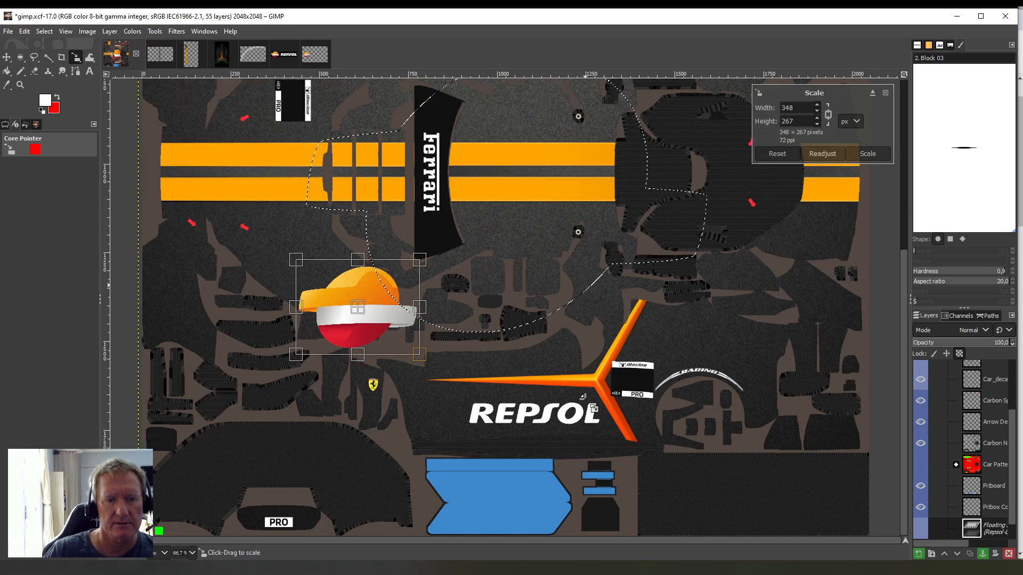
pyautogui.moveTo(385, 407); pyautogui.dragTo(390, 415)
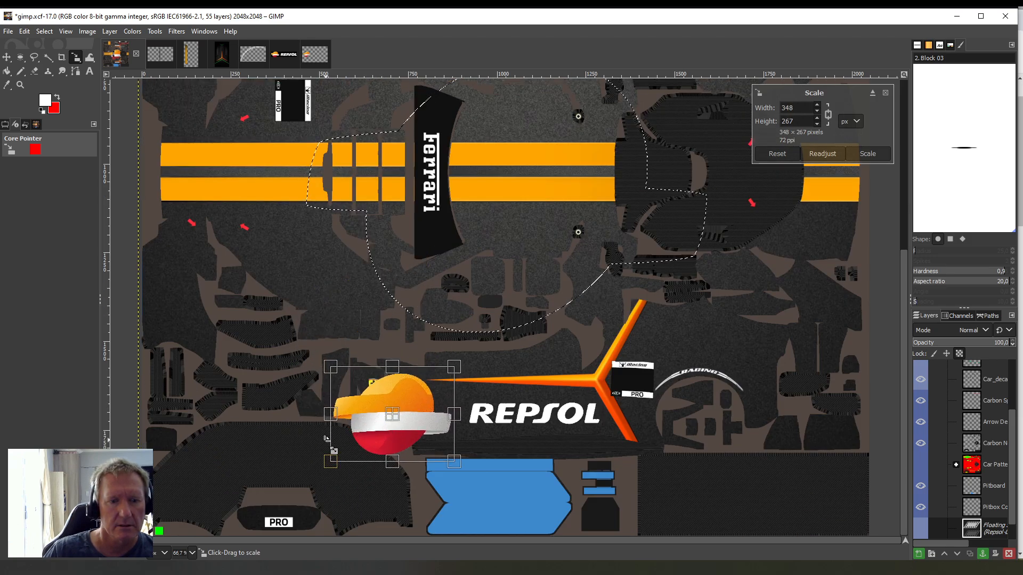
pyautogui.moveTo(324, 466); pyautogui.dragTo(446, 420)
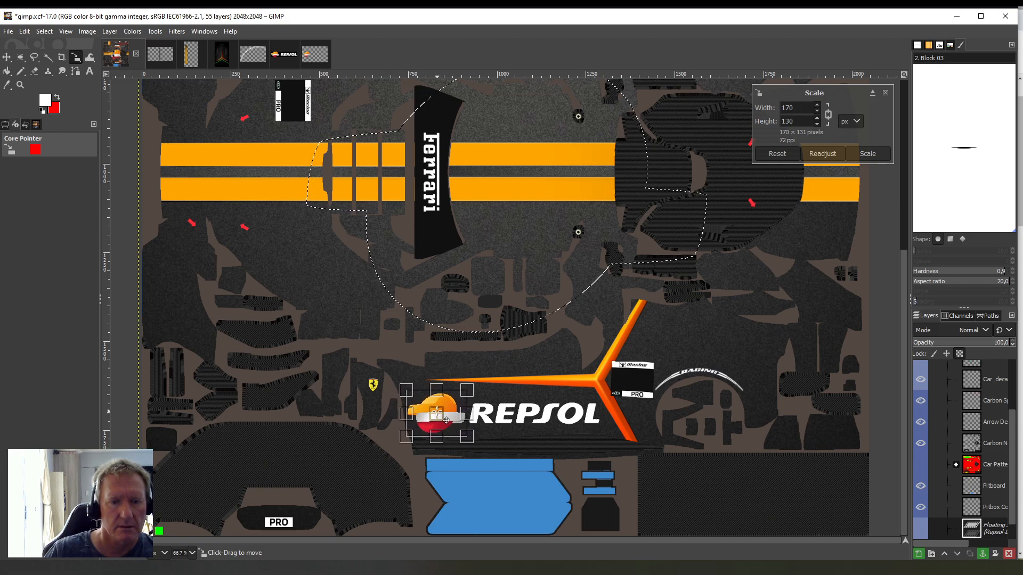
pyautogui.click(7, 71)
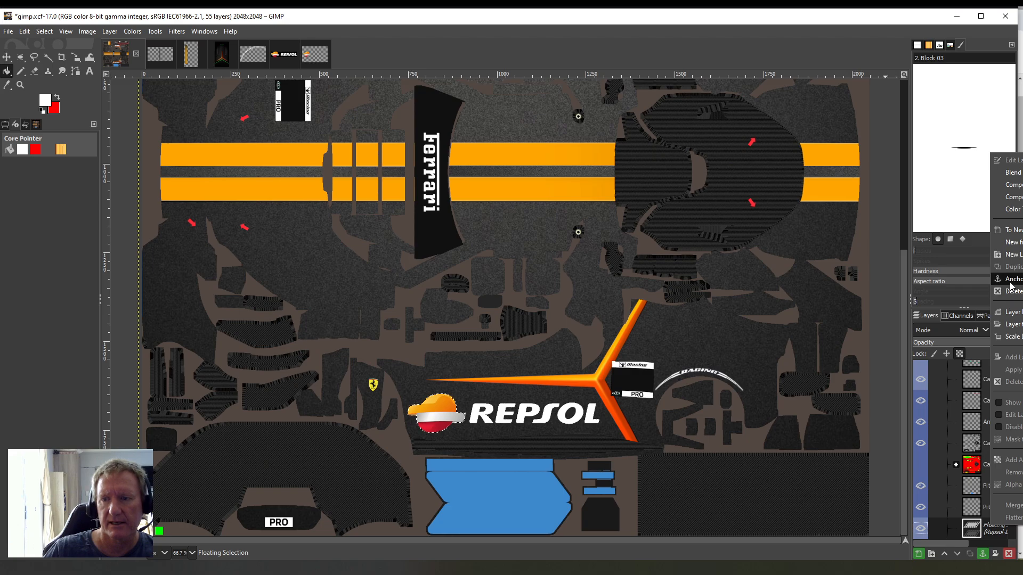
pyautogui.hotkey('ctrl', 'h')
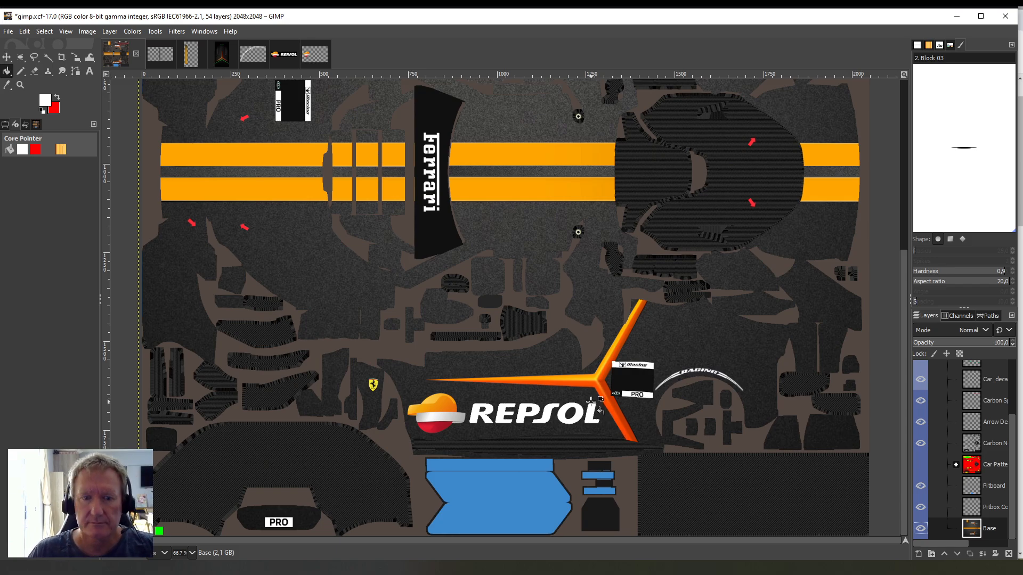
# - Paste the Repsol emblem again for the upper side panel and rotate it 180°
pyautogui.scroll(5, 591, 402)
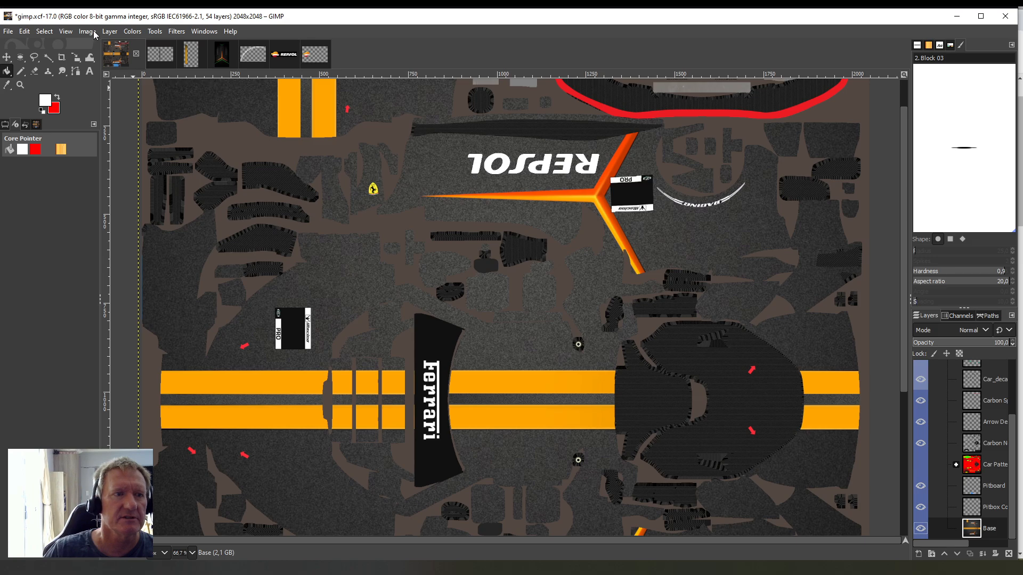
pyautogui.click(24, 32)
pyautogui.click(49, 129)
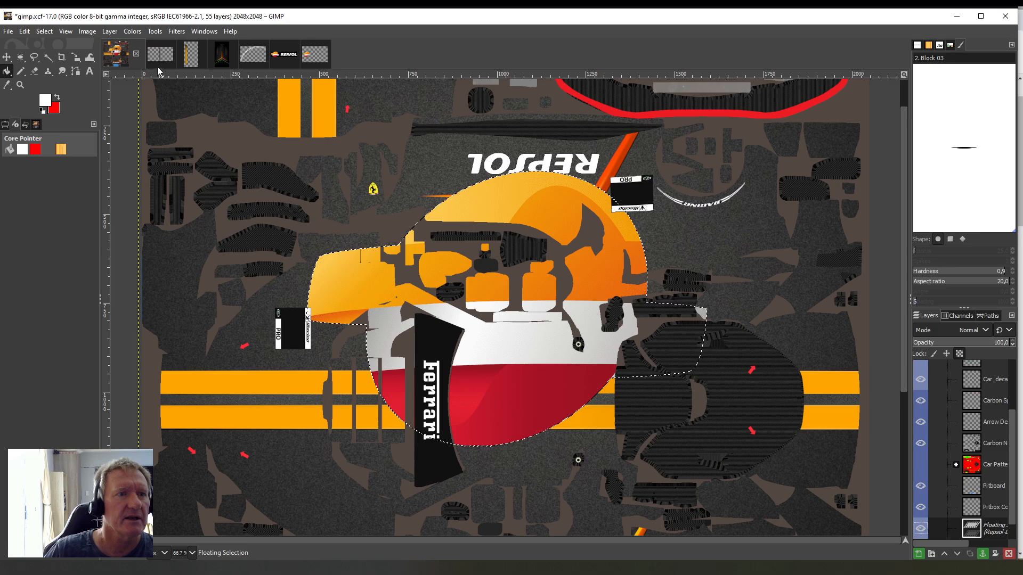
pyautogui.click(111, 32)
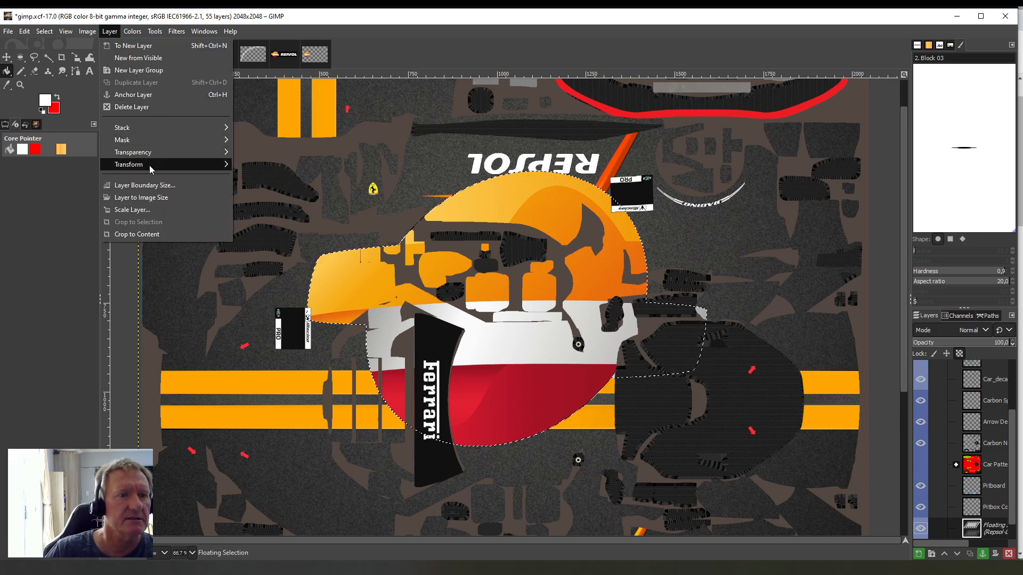
pyautogui.moveTo(159, 165)
pyautogui.click(281, 222)
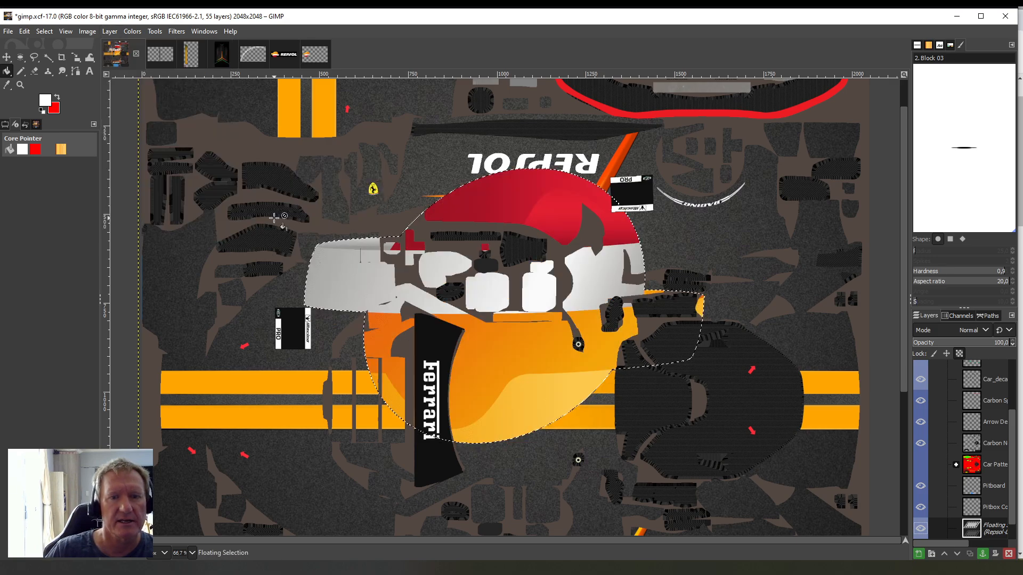
# - Scale the rotated Repsol emblem down to about 182 × 140 px
pyautogui.click(154, 31)
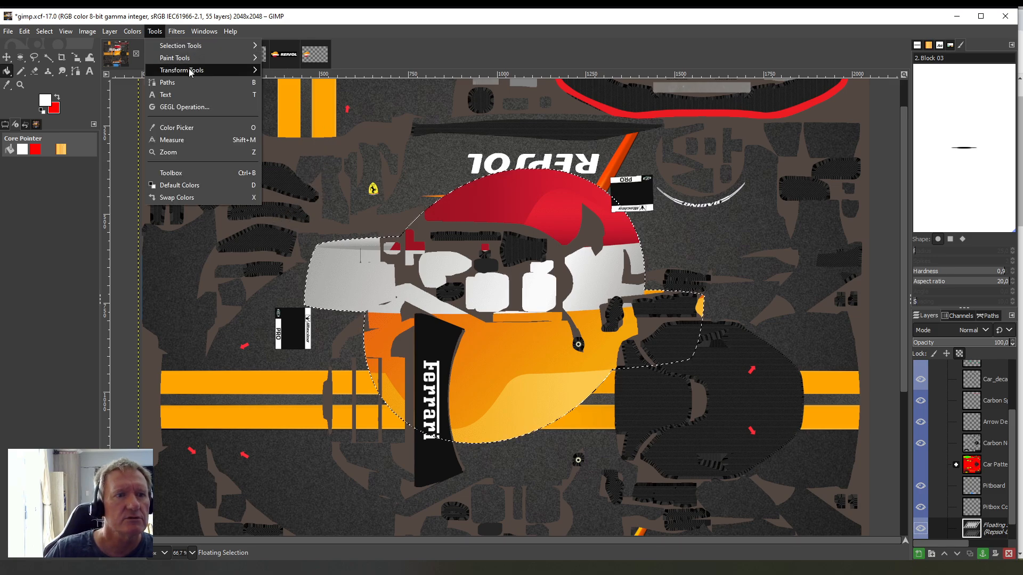
pyautogui.moveTo(194, 69)
pyautogui.click(294, 119)
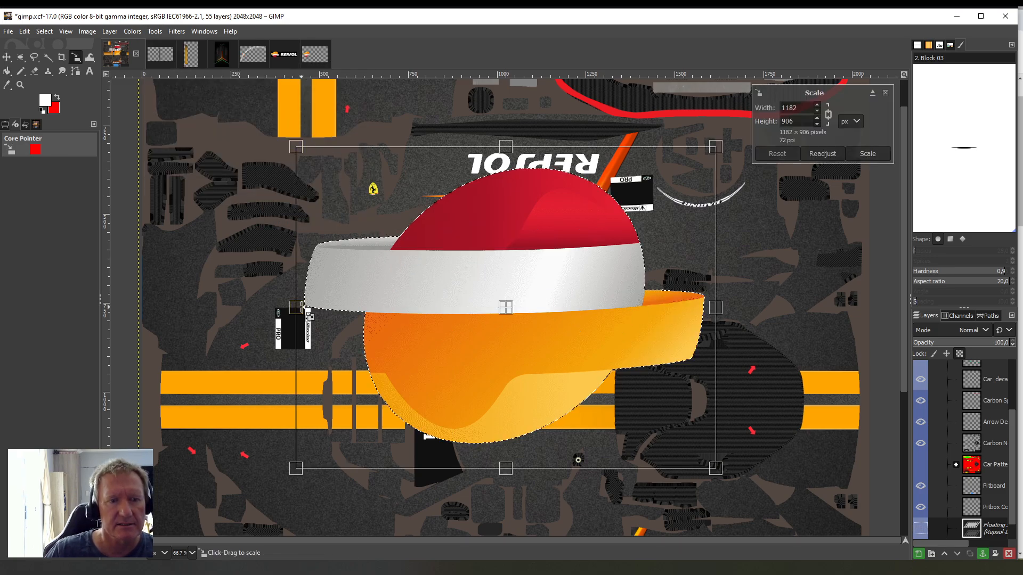
pyautogui.moveTo(301, 306); pyautogui.dragTo(471, 312)
pyautogui.scroll(-5, 591, 410)
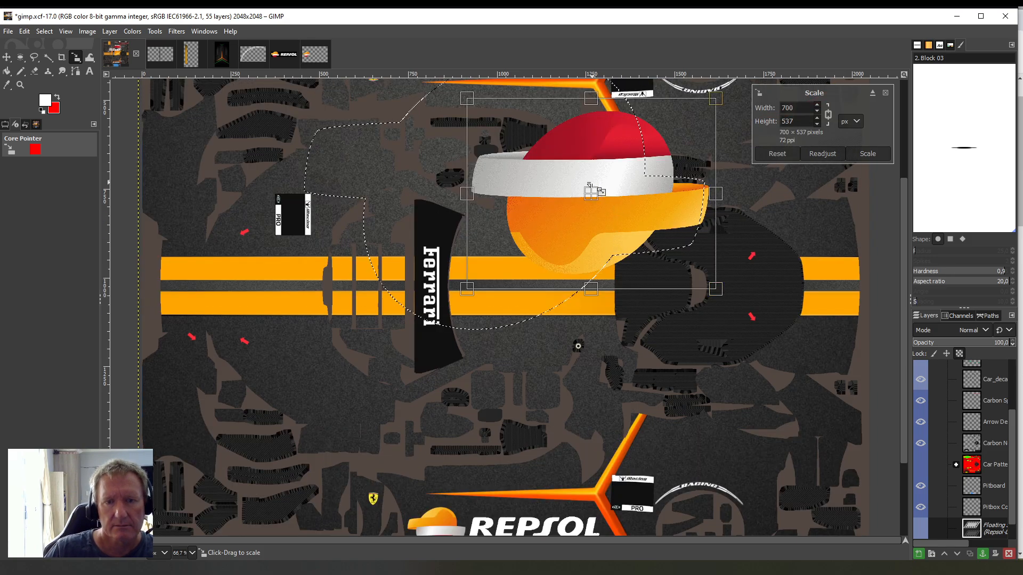
pyautogui.moveTo(590, 194); pyautogui.dragTo(543, 440)
pyautogui.moveTo(668, 441); pyautogui.dragTo(522, 441)
pyautogui.scroll(-5, 554, 409)
pyautogui.moveTo(522, 327); pyautogui.dragTo(472, 148)
pyautogui.scroll(5, 553, 333)
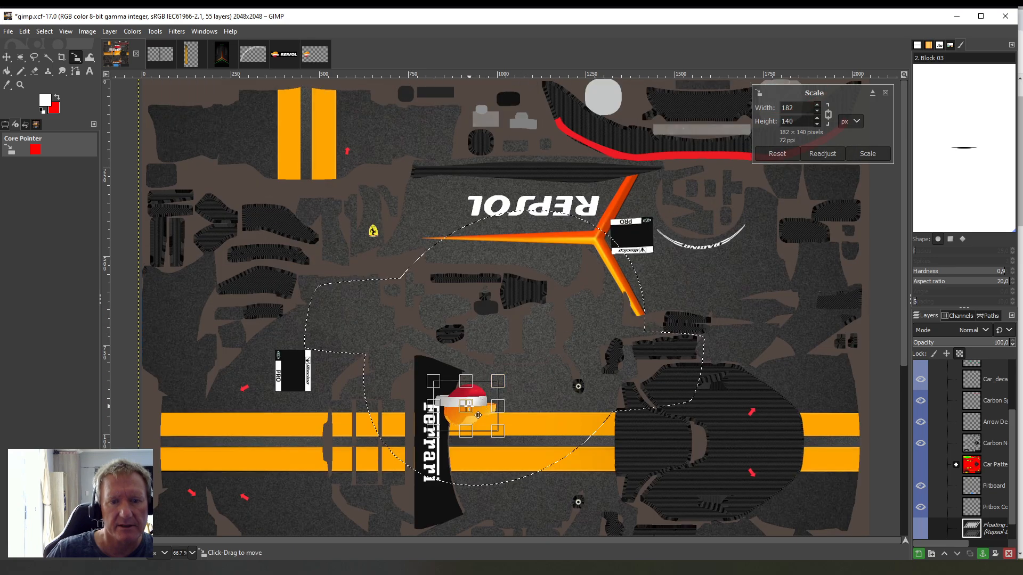
# - Fit the emblem at 172 × 132 px beside the L of the upper REPSOL lettering and anchor it
pyautogui.moveTo(477, 413); pyautogui.dragTo(414, 205)
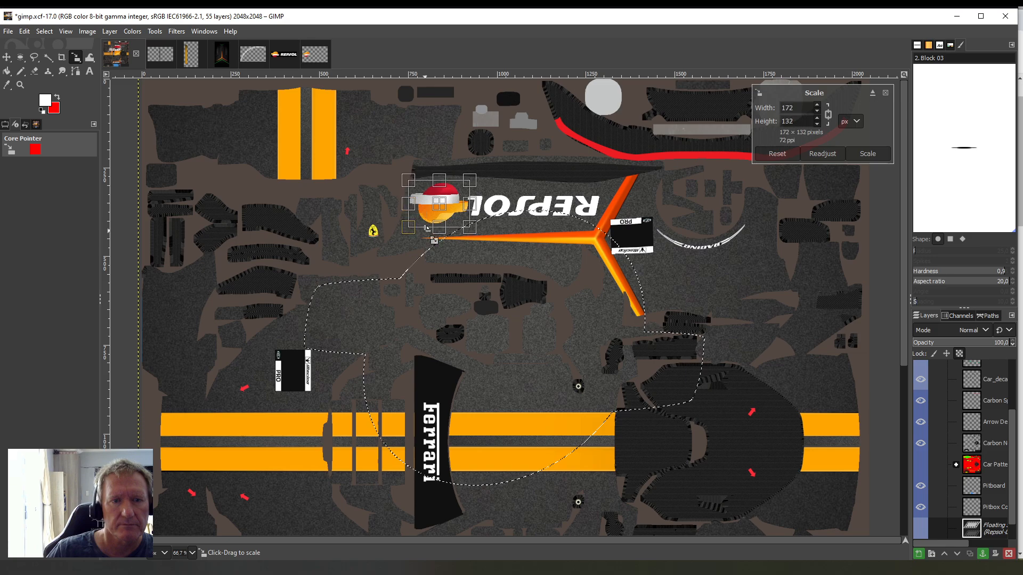
pyautogui.hotkey('shift', 'b')
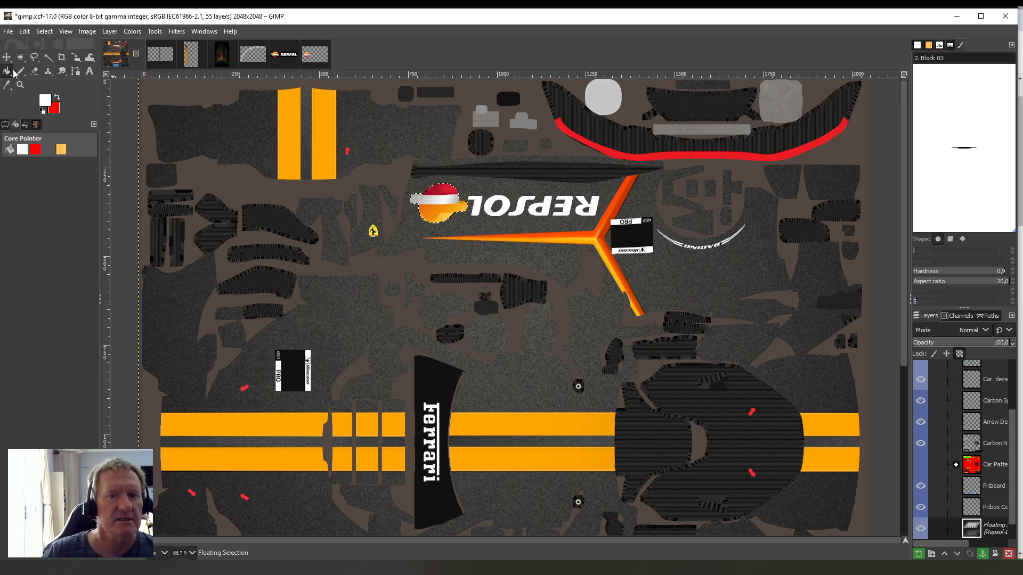
pyautogui.rightClick(993, 532)
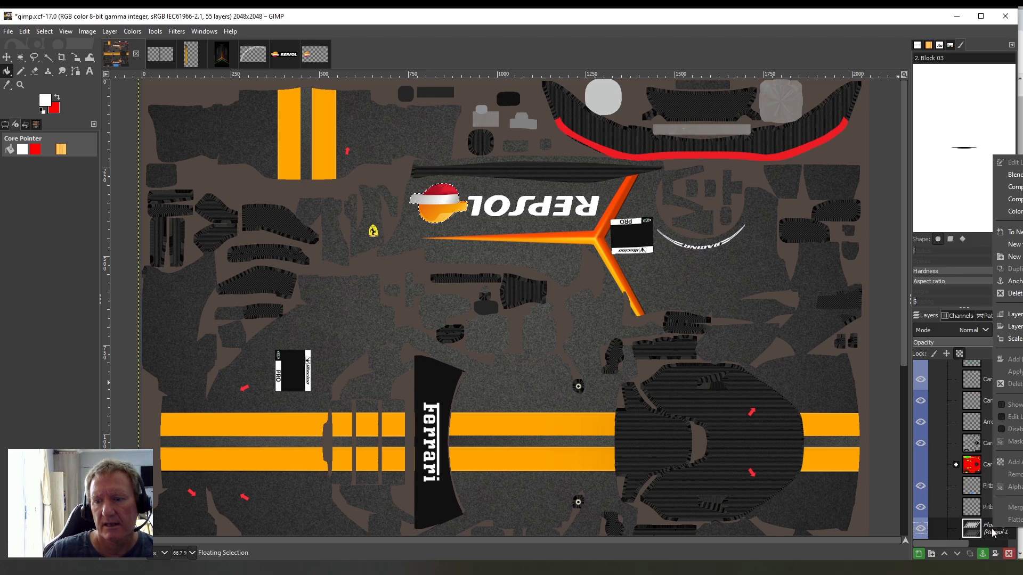
pyautogui.click(1012, 282)
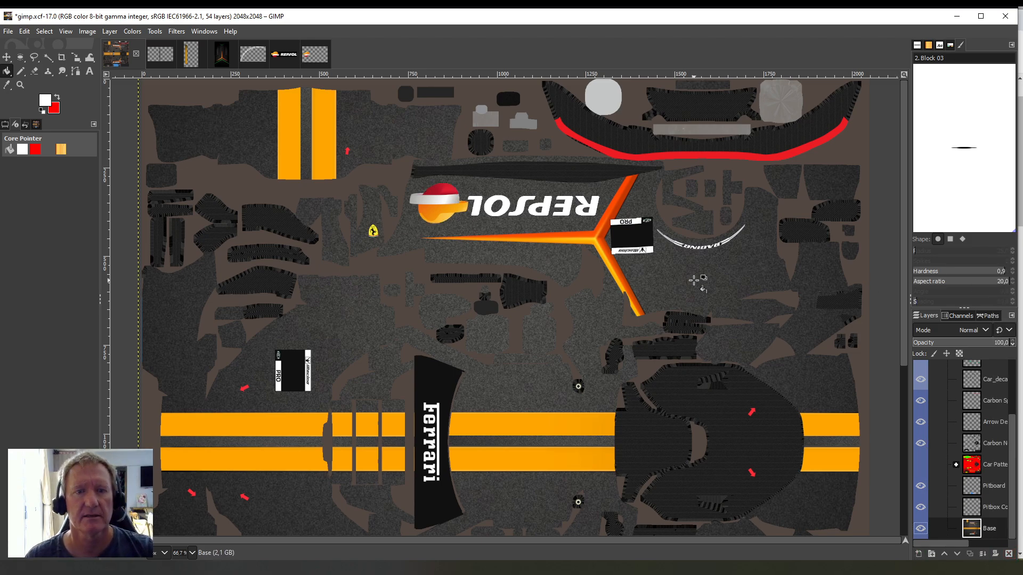
# - Compare the REPSOL lettering and emblems on the upper and lower side panels
pyautogui.scroll(-2, 694, 280)
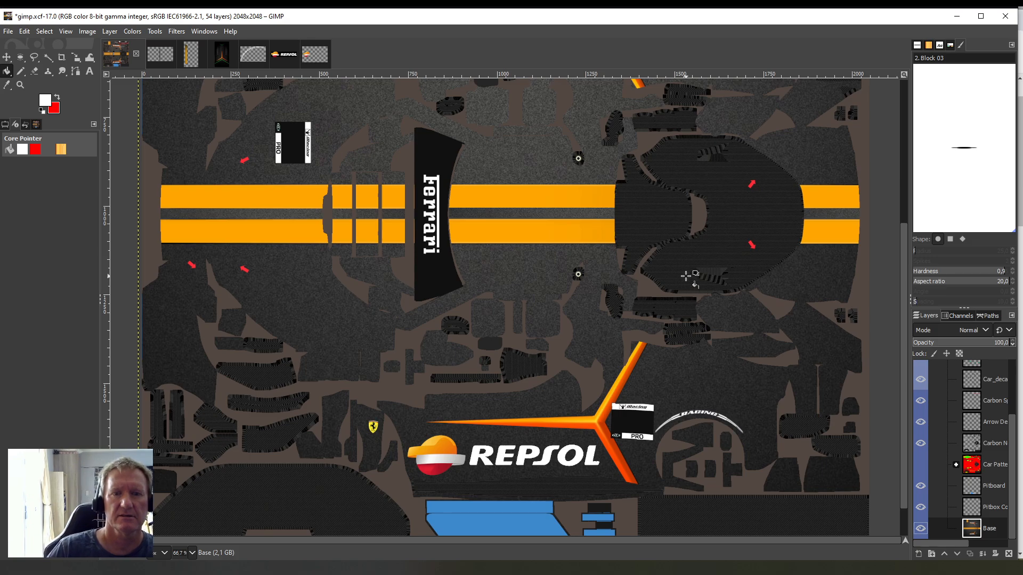
pyautogui.scroll(3, 403, 215)
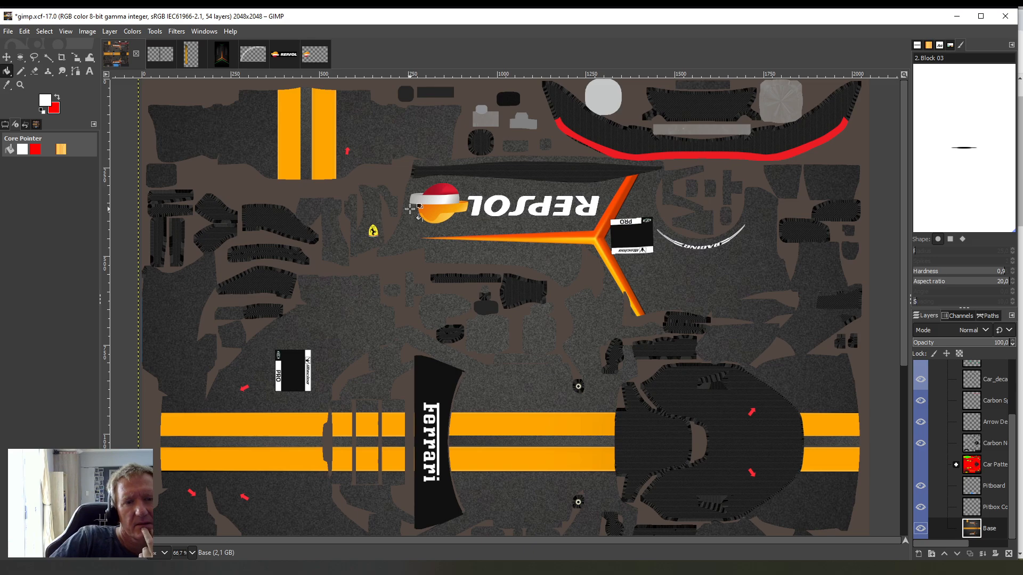
pyautogui.scroll(-4, 410, 209)
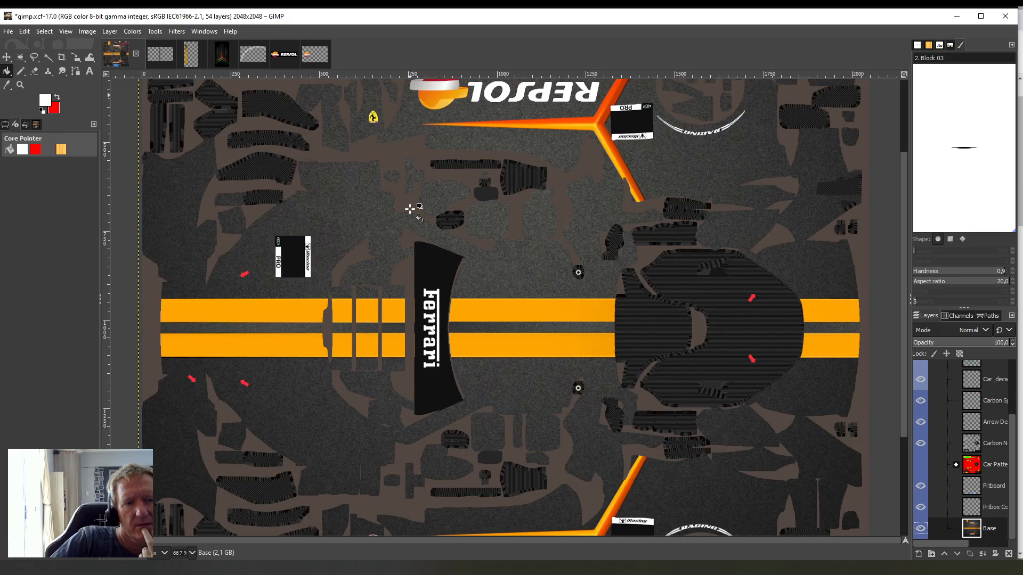
pyautogui.scroll(-5, 411, 208)
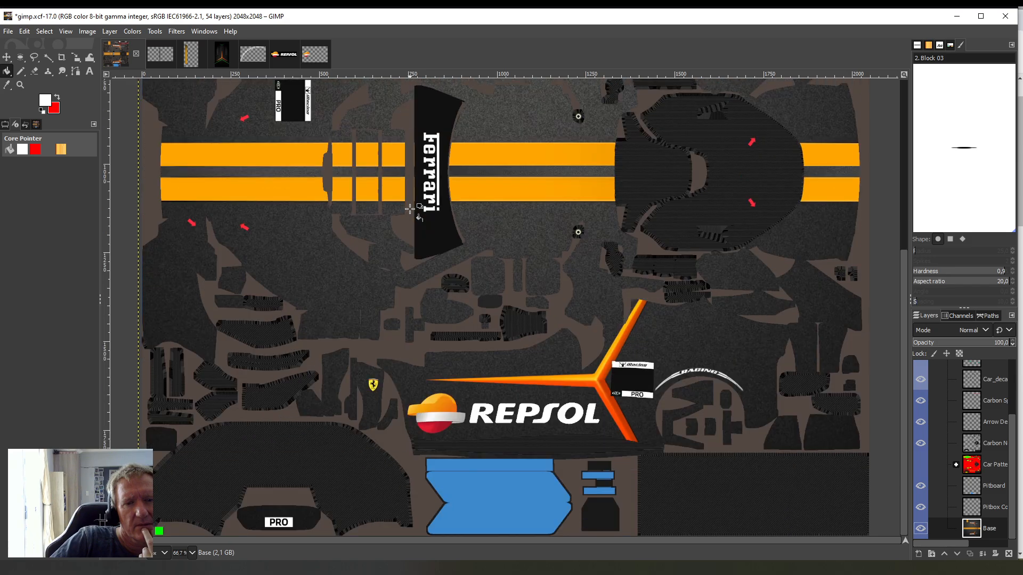
pyautogui.scroll(8, 410, 208)
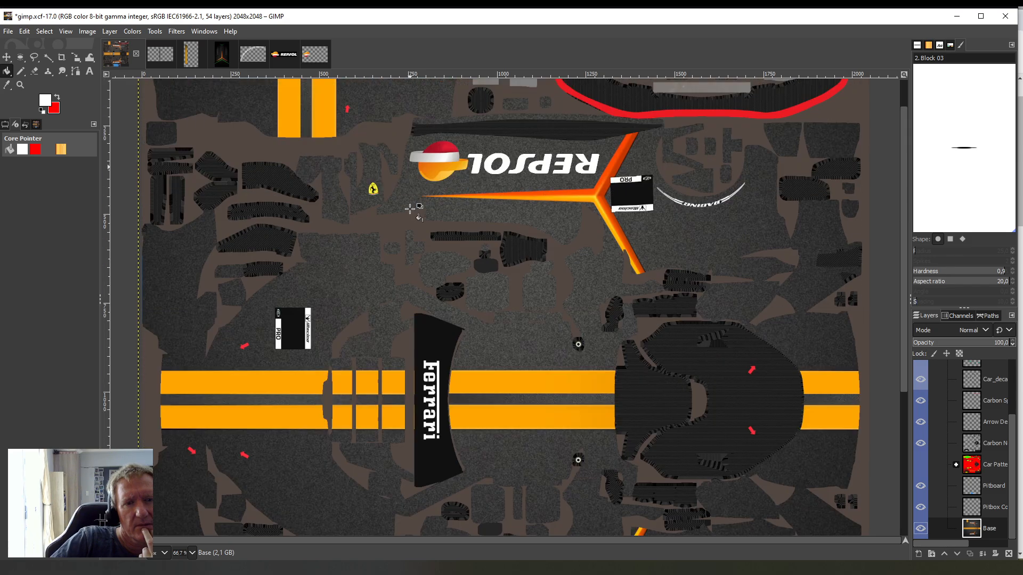
pyautogui.scroll(-8, 410, 208)
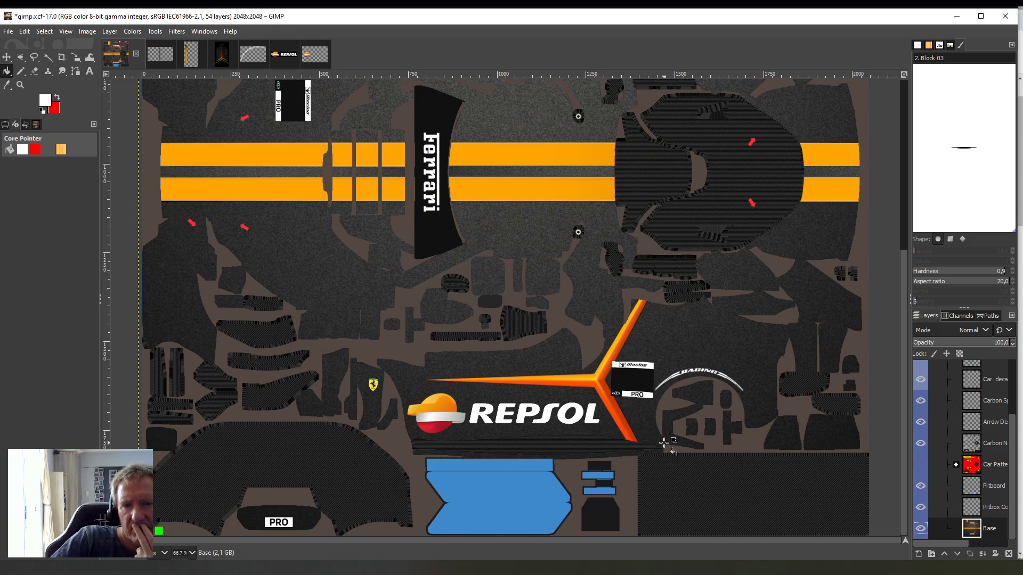
pyautogui.scroll(3, 673, 453)
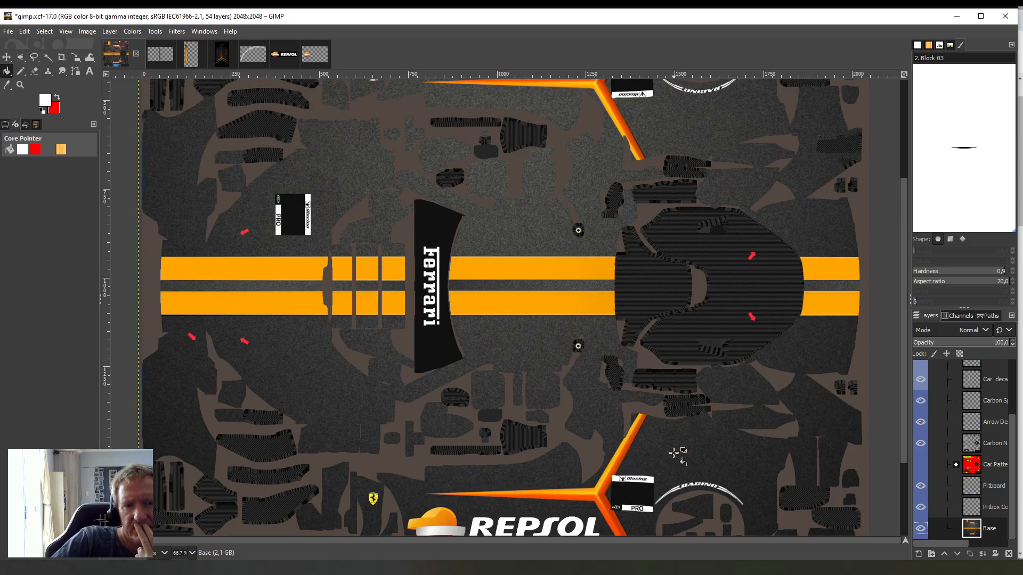
pyautogui.scroll(-3, 674, 453)
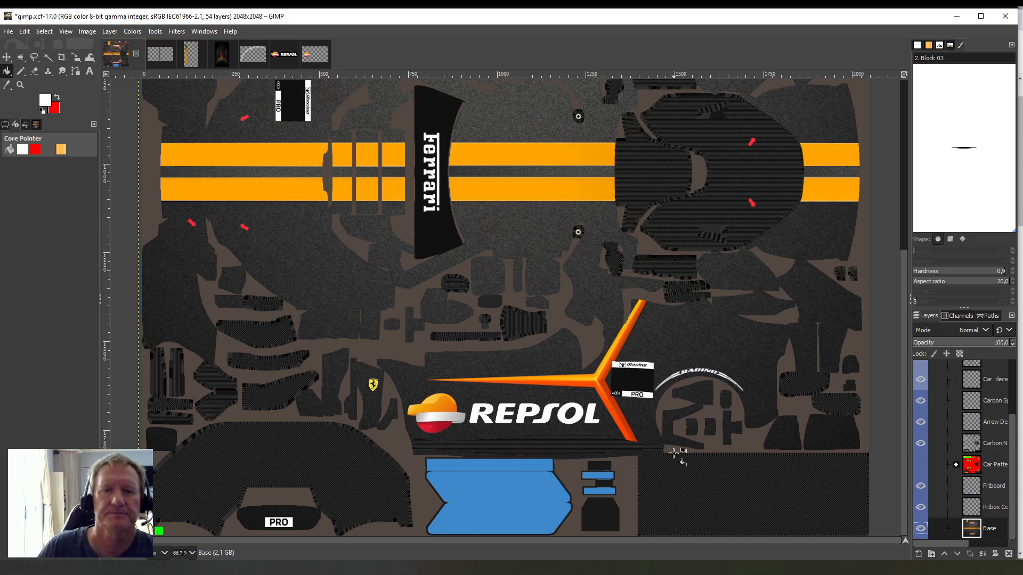
pyautogui.keyDown('ctrl'); pyautogui.click(352, 263); pyautogui.keyUp('ctrl')
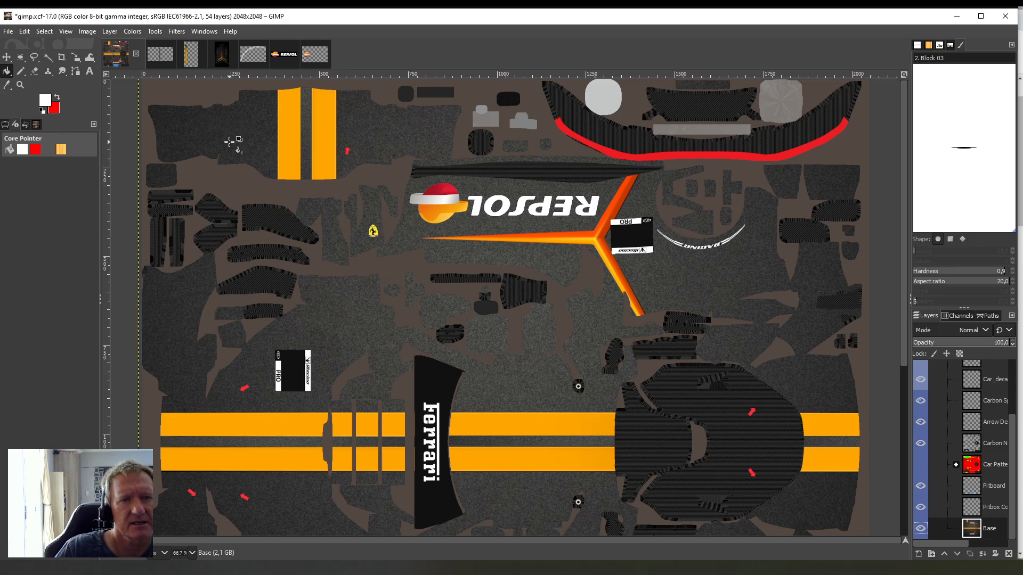
pyautogui.keyDown('ctrl'); pyautogui.click(341, 283); pyautogui.keyUp('ctrl')
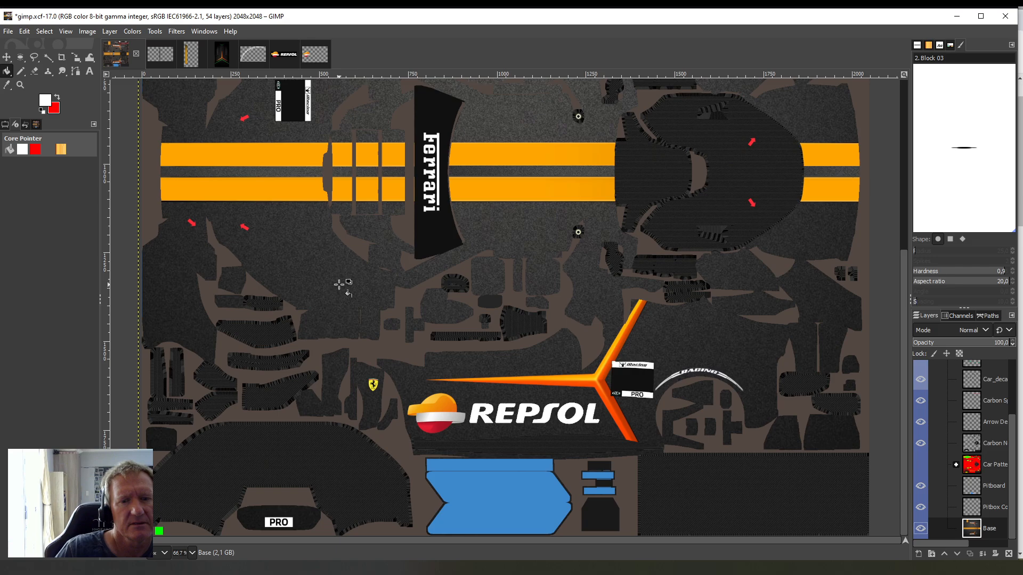
pyautogui.click(61, 57)
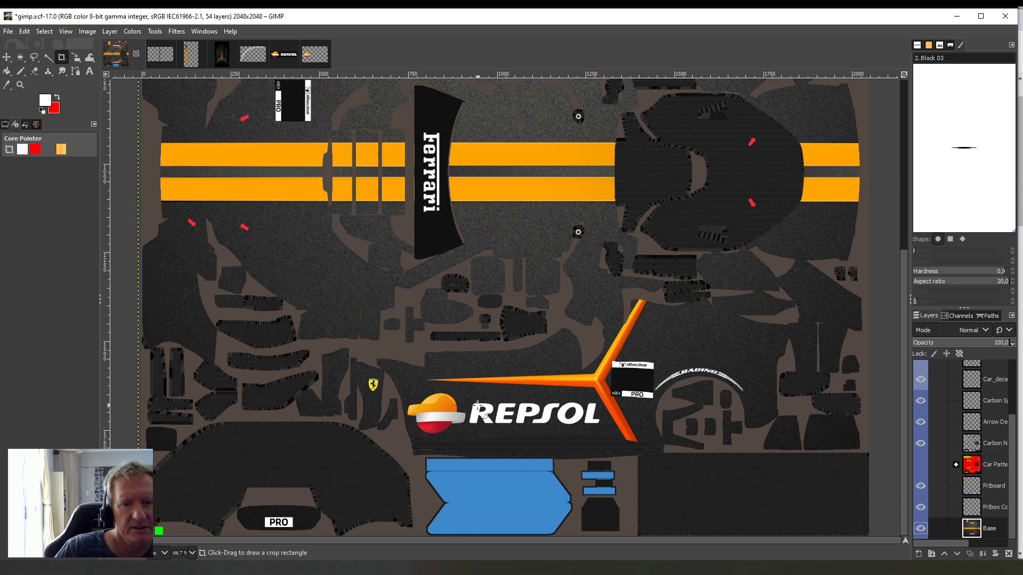
pyautogui.moveTo(468, 396); pyautogui.dragTo(600, 425)
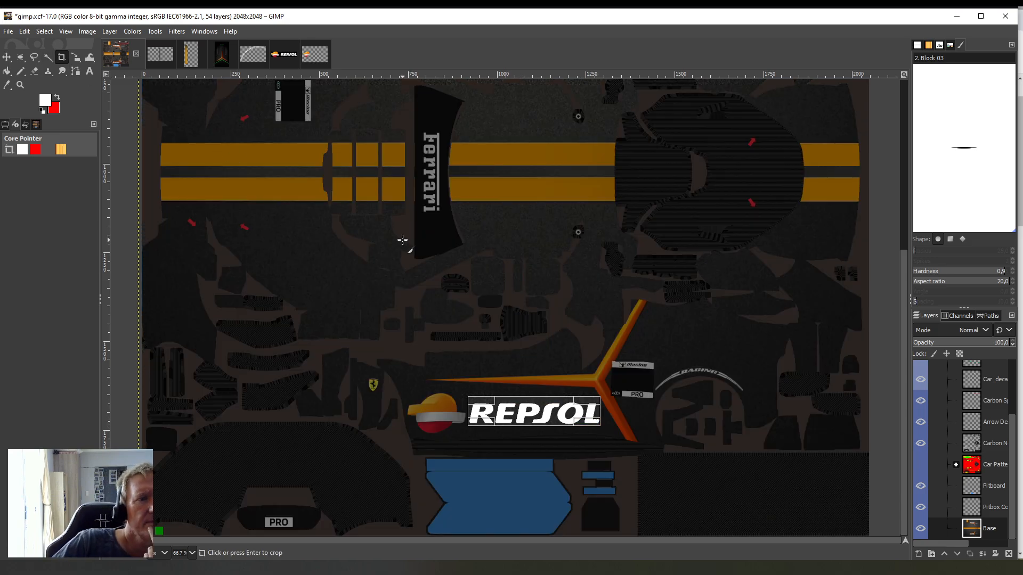
pyautogui.click(336, 264)
# - Look over the whole livery template, including the striped centre section between the two side panels
pyautogui.scroll(6, 336, 264)
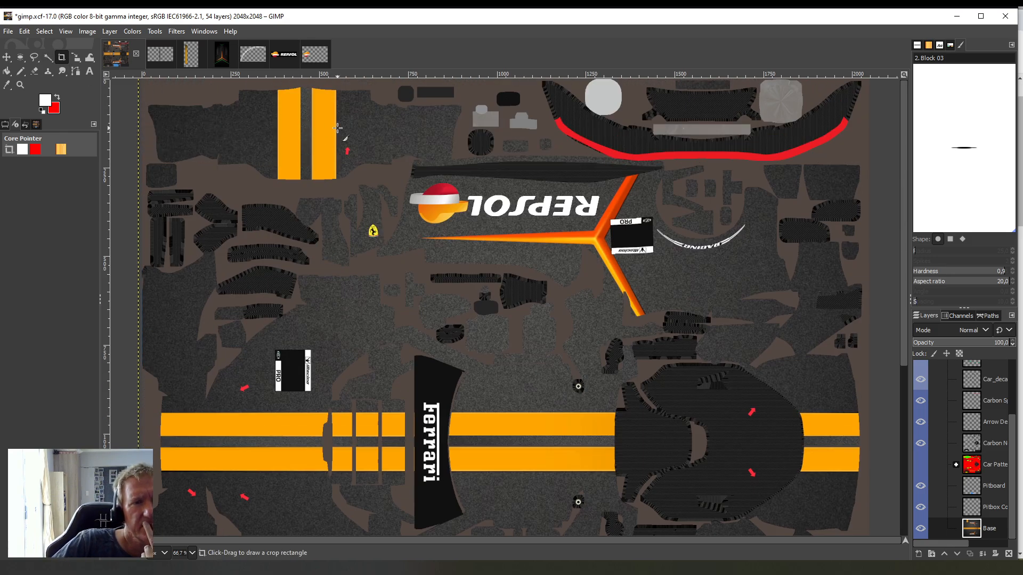
pyautogui.scroll(-3, 362, 141)
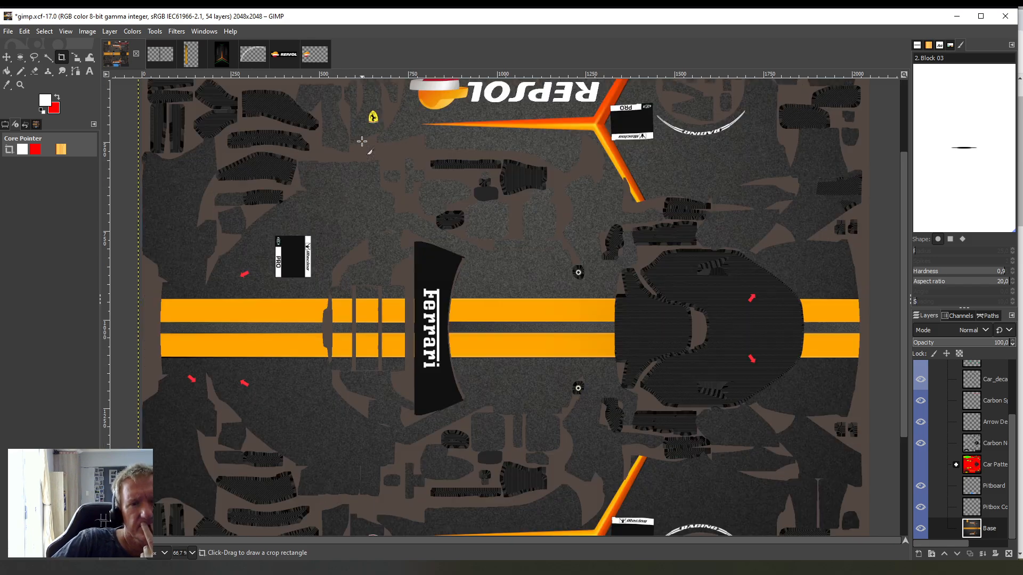
pyautogui.scroll(-4, 361, 141)
pyautogui.scroll(7, 361, 141)
pyautogui.scroll(-6, 361, 141)
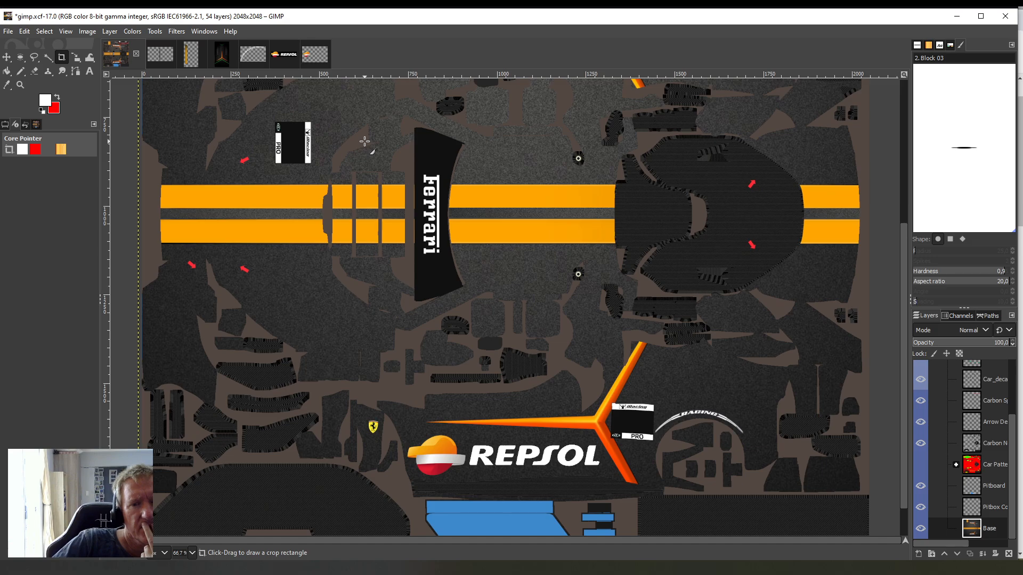
pyautogui.scroll(-1, 365, 141)
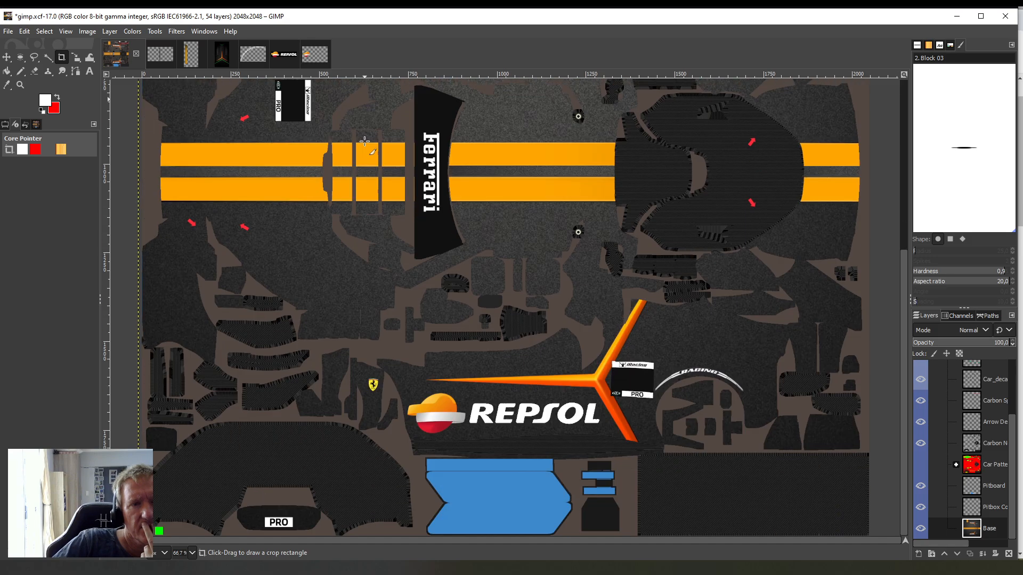
pyautogui.scroll(3, 364, 141)
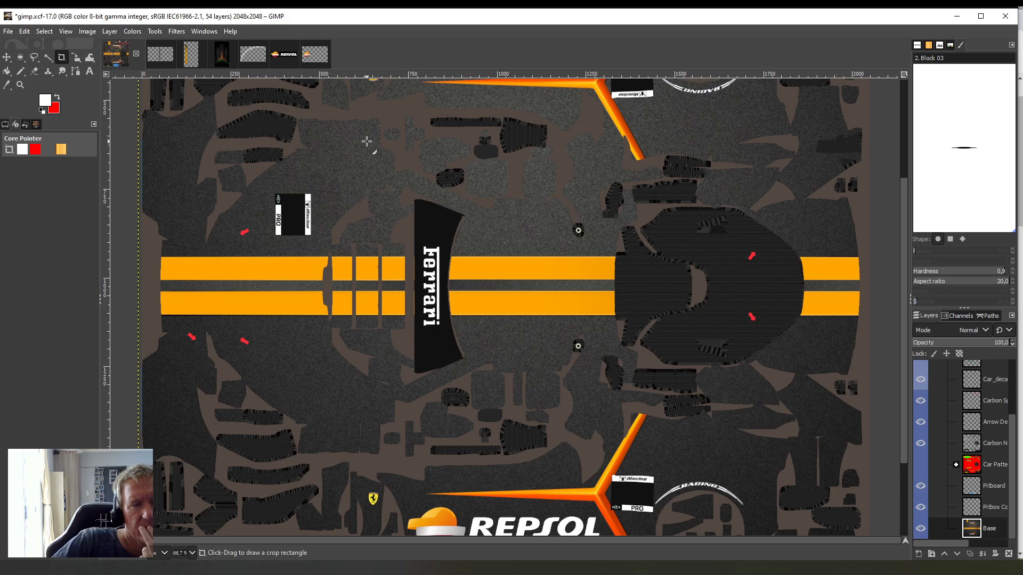
pyautogui.scroll(4, 367, 142)
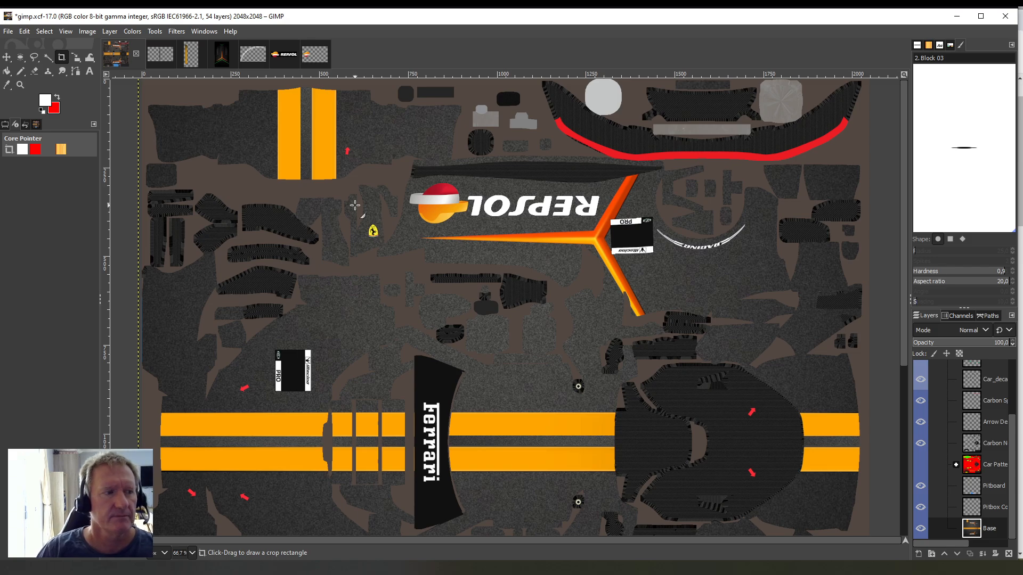
pyautogui.scroll(-3, 355, 206)
pyautogui.scroll(-3, 354, 206)
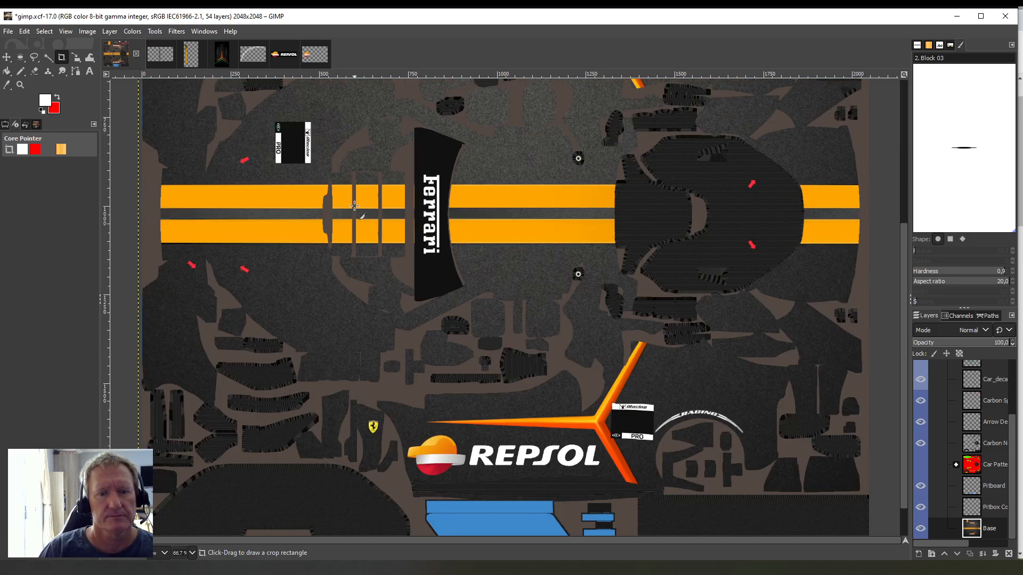
pyautogui.scroll(3, 354, 205)
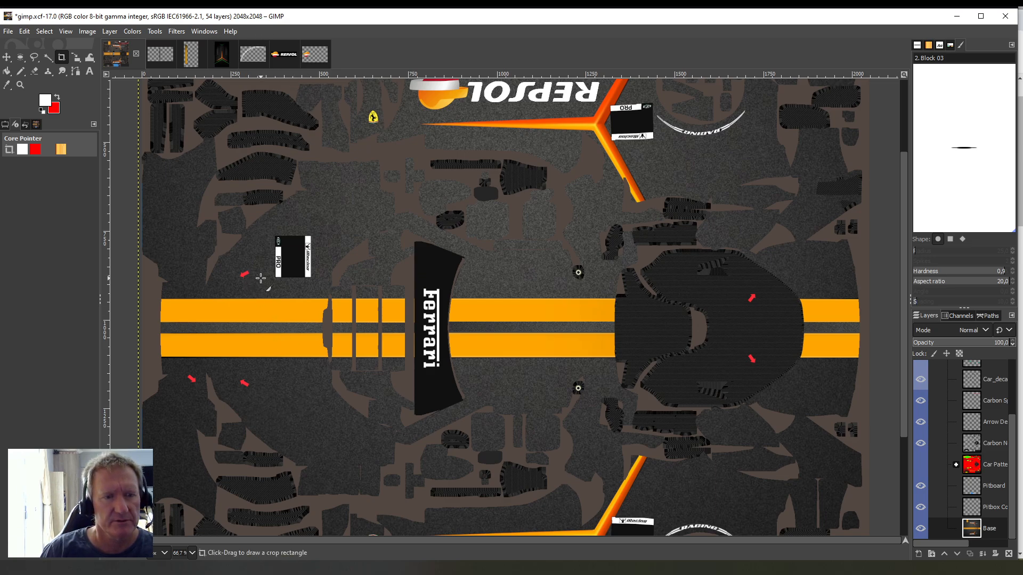
# - Switch to the Repsol-Logo image and undo the crop of its layer to the emblem
pyautogui.click(314, 54)
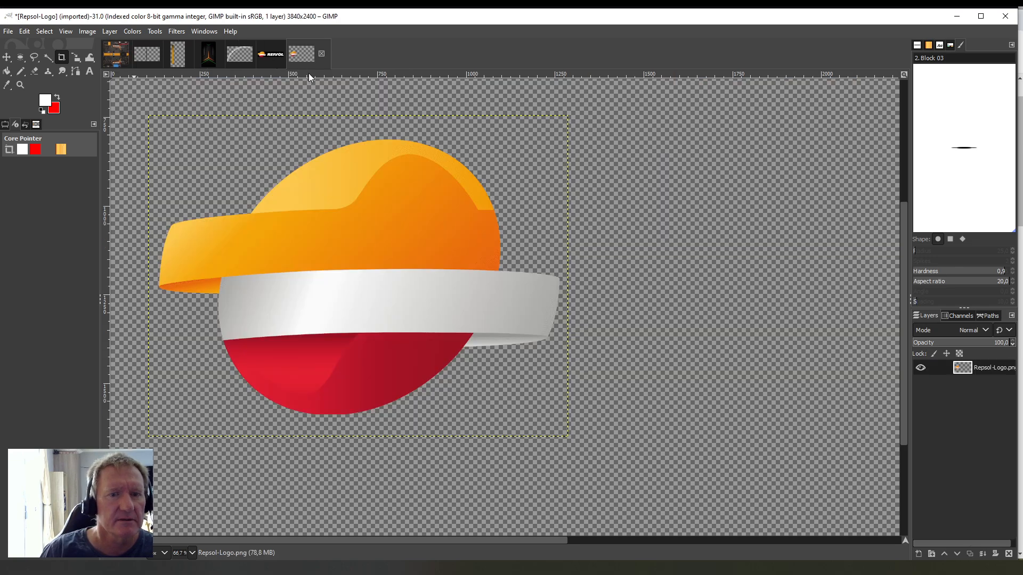
pyautogui.click(34, 33)
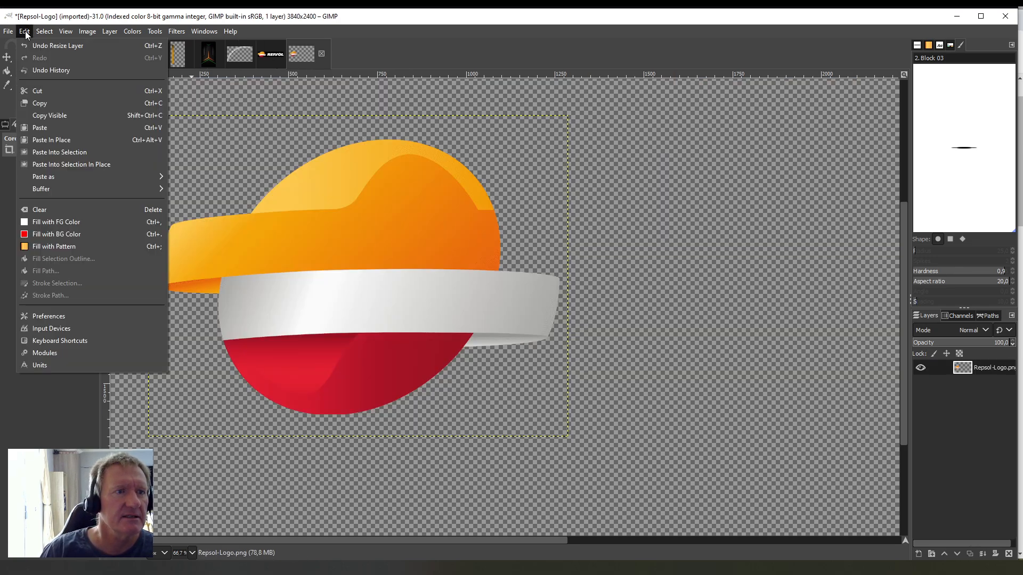
pyautogui.click(42, 43)
# - Crop the Repsol-Logo layer to just the dark blue REPSOL lettering and copy it
pyautogui.moveTo(372, 541); pyautogui.dragTo(664, 543)
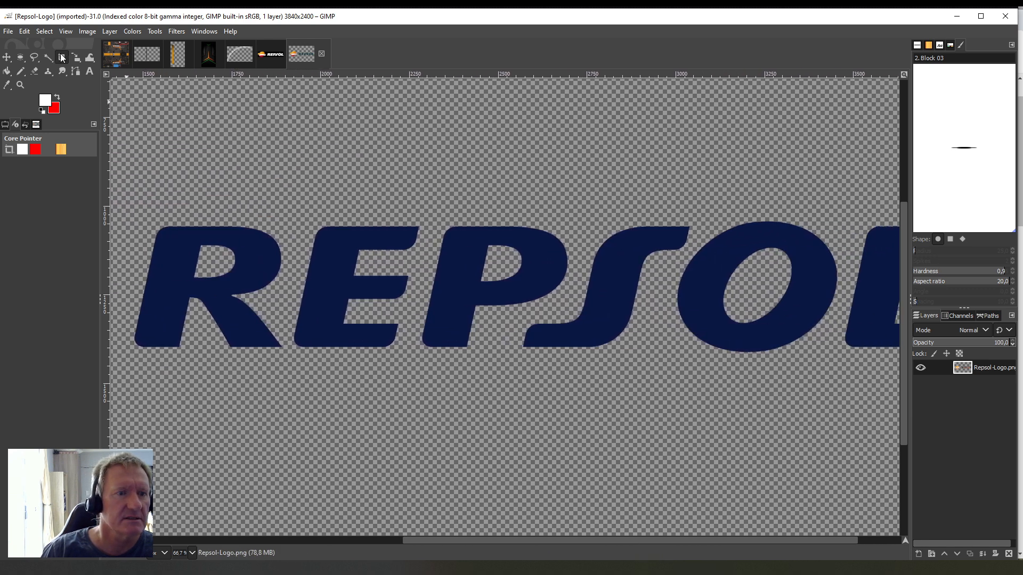
pyautogui.moveTo(138, 214); pyautogui.dragTo(384, 359)
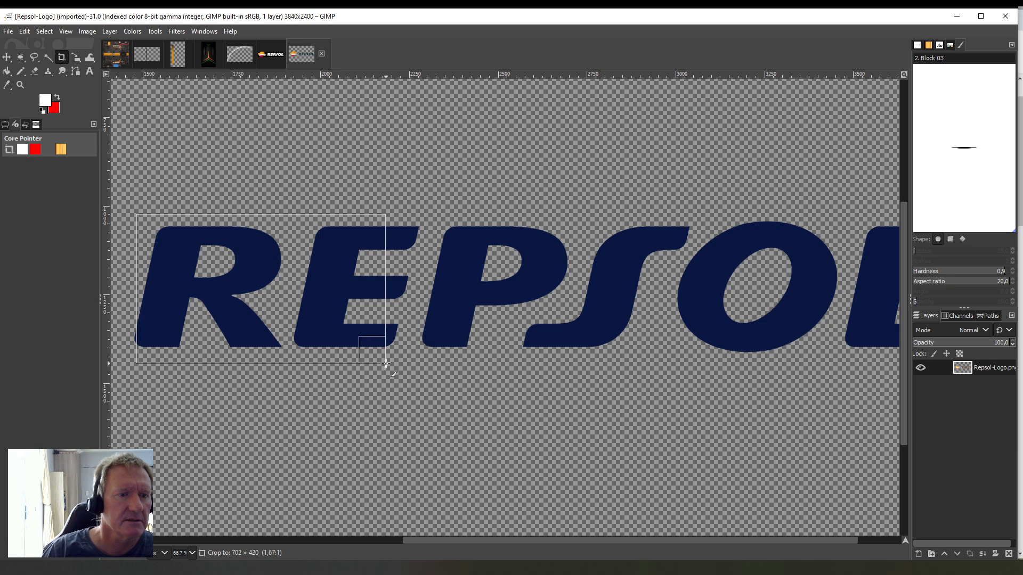
pyautogui.click(183, 142)
pyautogui.moveTo(129, 208)
pyautogui.mouseDown()
pyautogui.moveTo(274, 389)
pyautogui.moveTo(924, 386)
pyautogui.moveTo(867, 375)
pyautogui.moveTo(877, 365)
pyautogui.mouseUp()
pyautogui.click(585, 310)
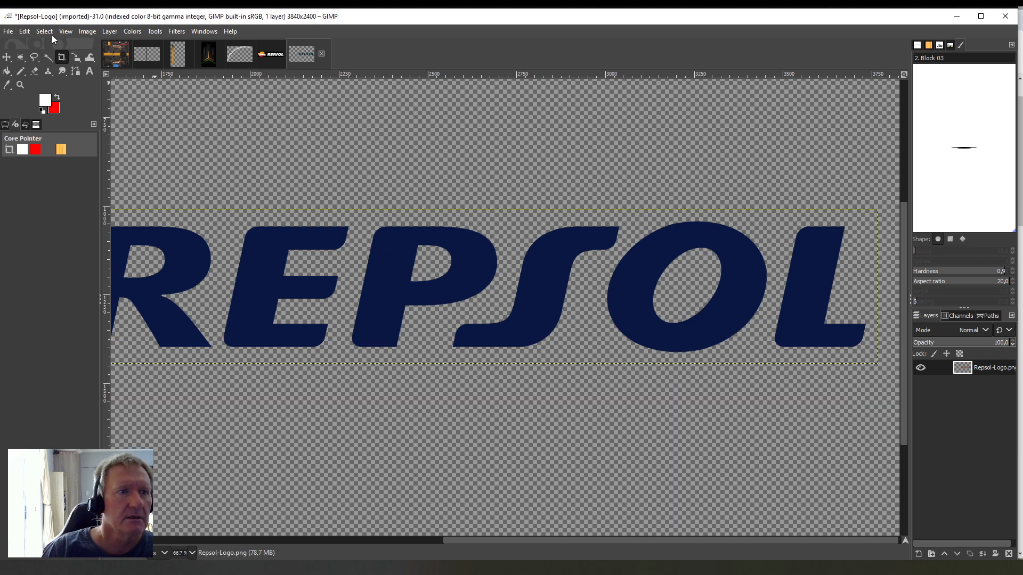
pyautogui.click(25, 31)
pyautogui.click(41, 108)
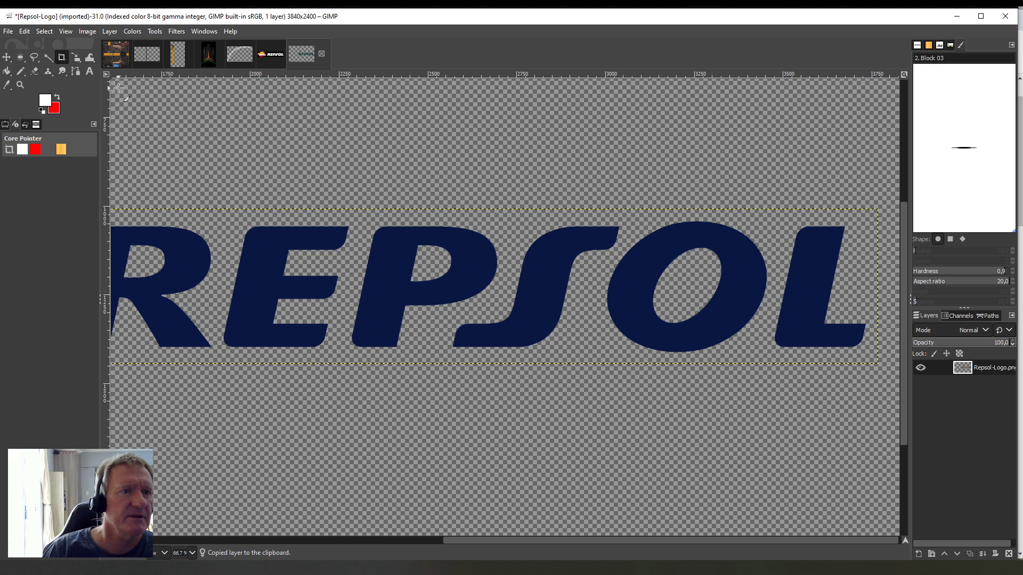
# - Switch to the livery template and paste the copied dark blue REPSOL lettering
pyautogui.click(116, 58)
pyautogui.click(27, 33)
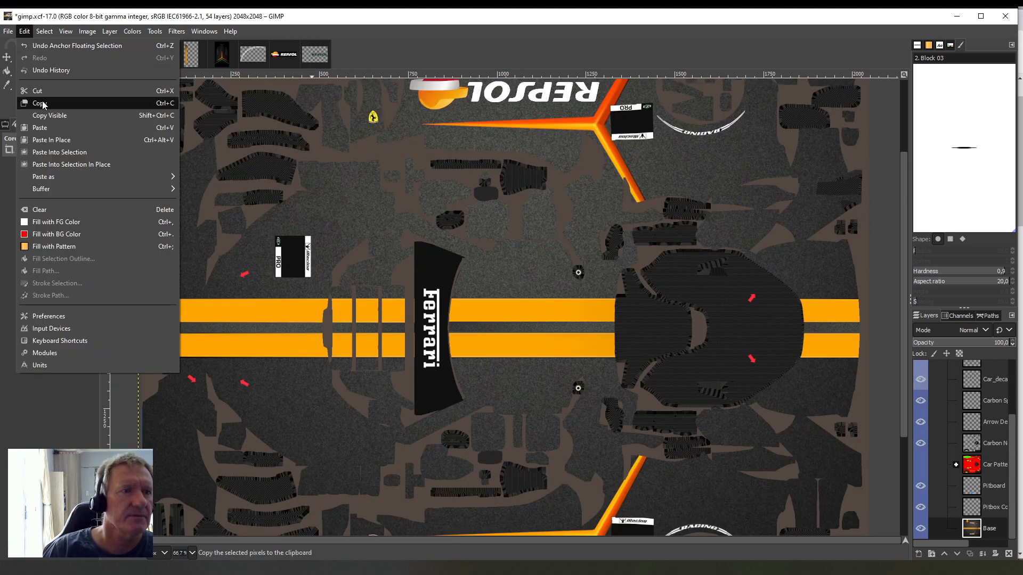
pyautogui.click(44, 124)
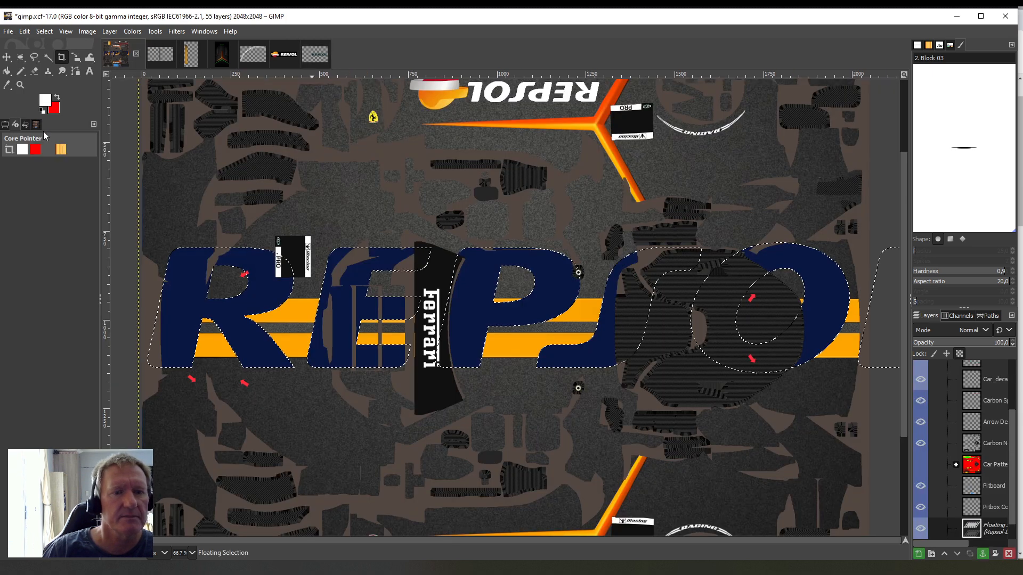
# - Scale the pasted REPSOL lettering to about 243 × 46 px and place it below the front end of the orange stripes
pyautogui.click(155, 33)
pyautogui.moveTo(199, 71)
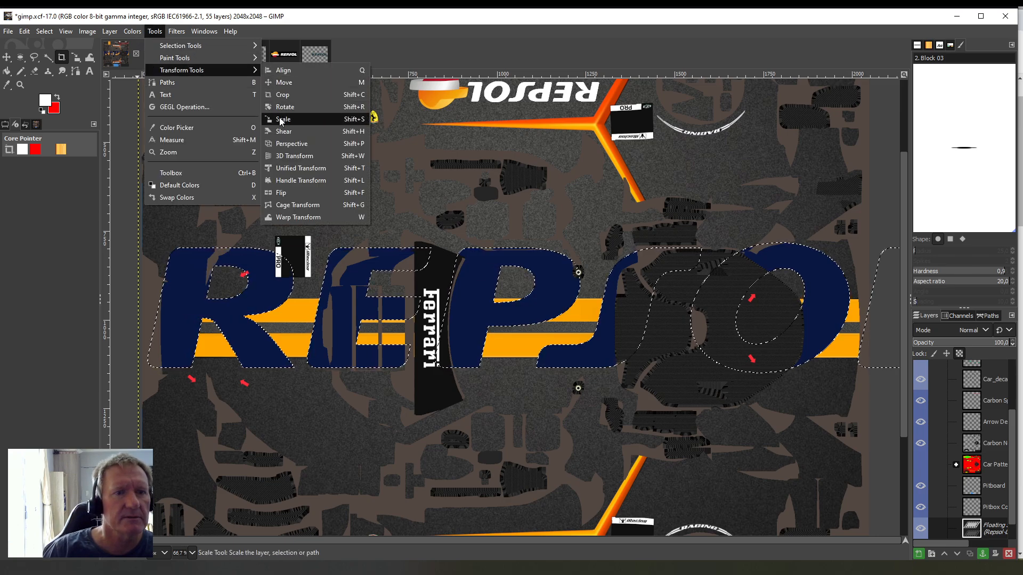
pyautogui.click(281, 119)
pyautogui.click(345, 276)
pyautogui.moveTo(142, 317); pyautogui.dragTo(340, 392)
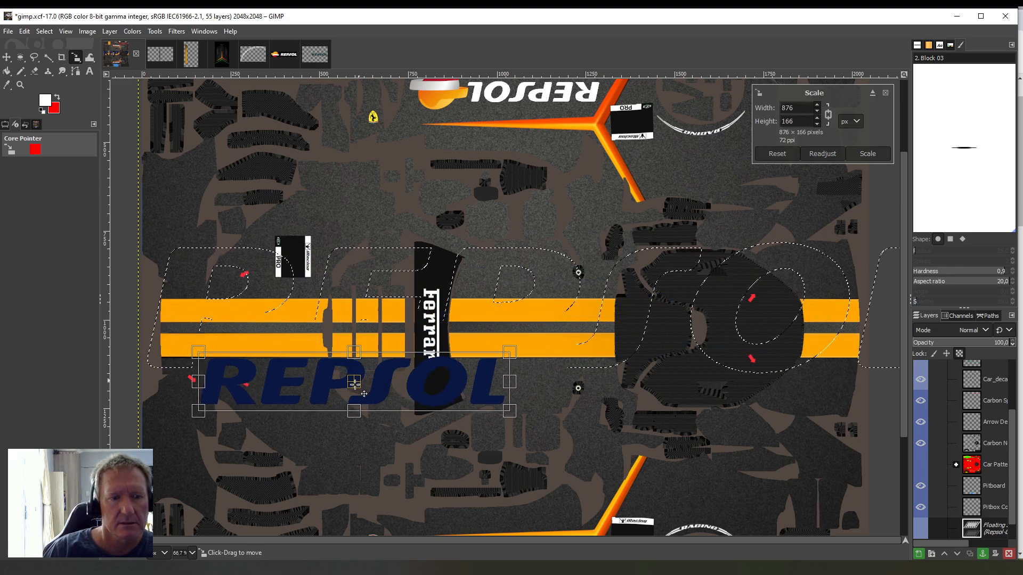
pyautogui.moveTo(502, 394); pyautogui.dragTo(353, 395)
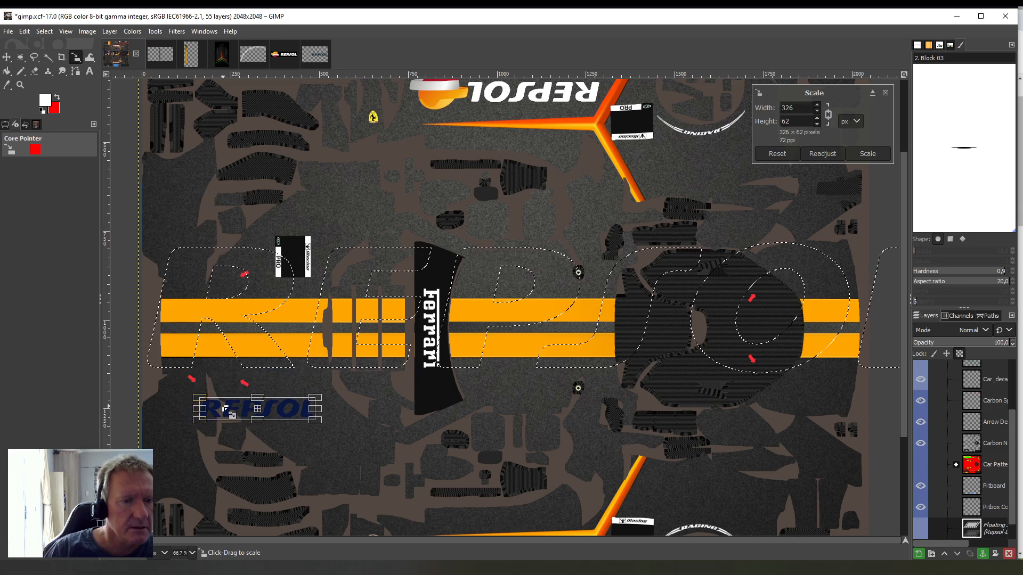
pyautogui.moveTo(200, 409); pyautogui.dragTo(262, 412)
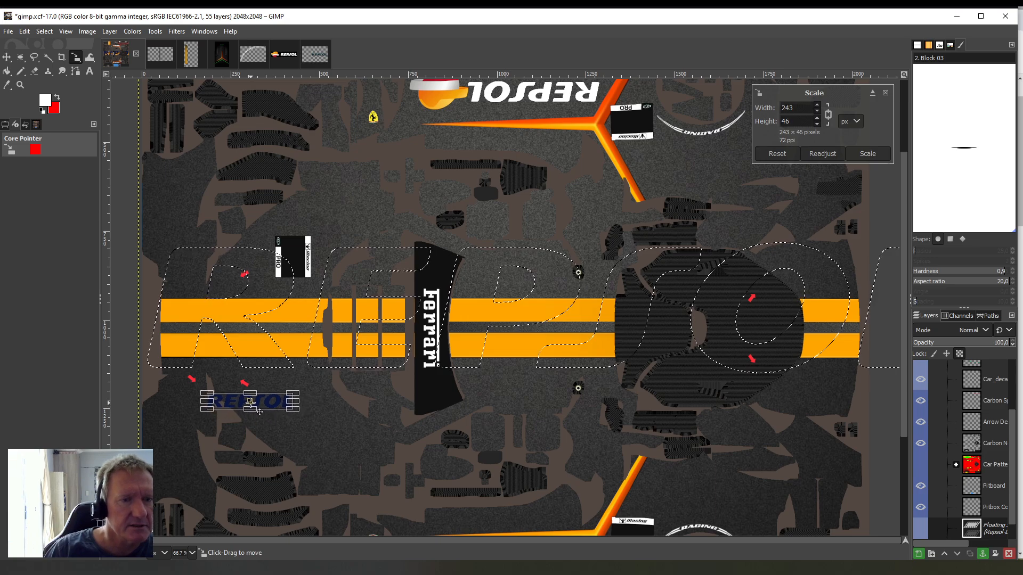
# - Rotate the small REPSOL lettering by about 45.63° and nudge it into place between the red arrows and the panel edge below the stripes
pyautogui.click(159, 32)
pyautogui.moveTo(185, 69)
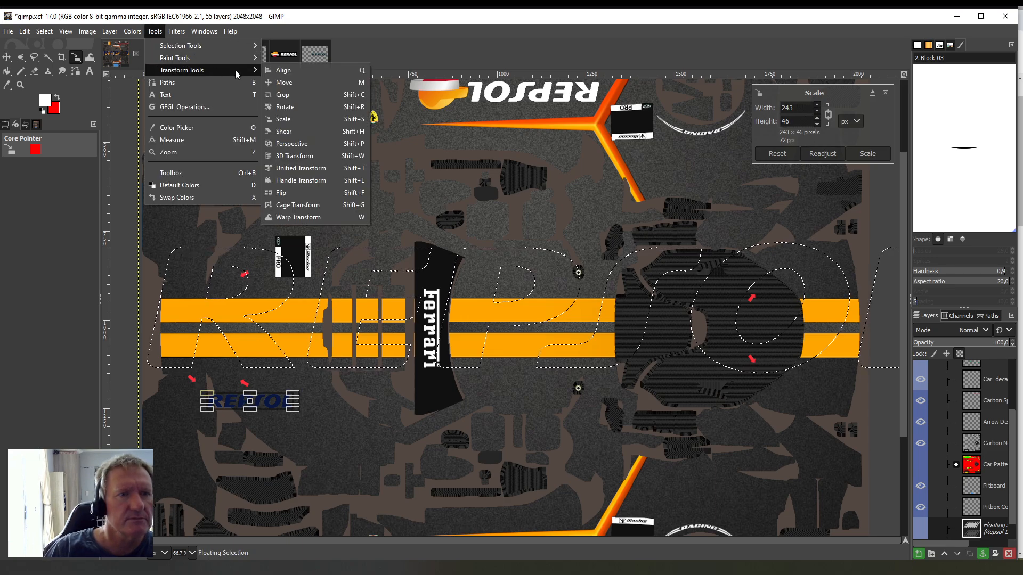
pyautogui.click(288, 106)
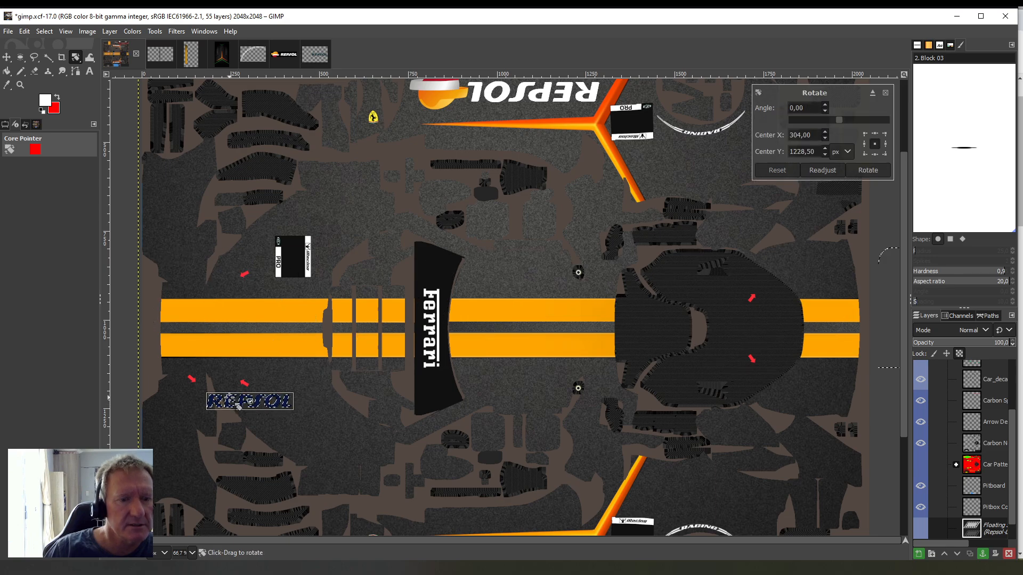
pyautogui.moveTo(238, 405); pyautogui.dragTo(242, 394)
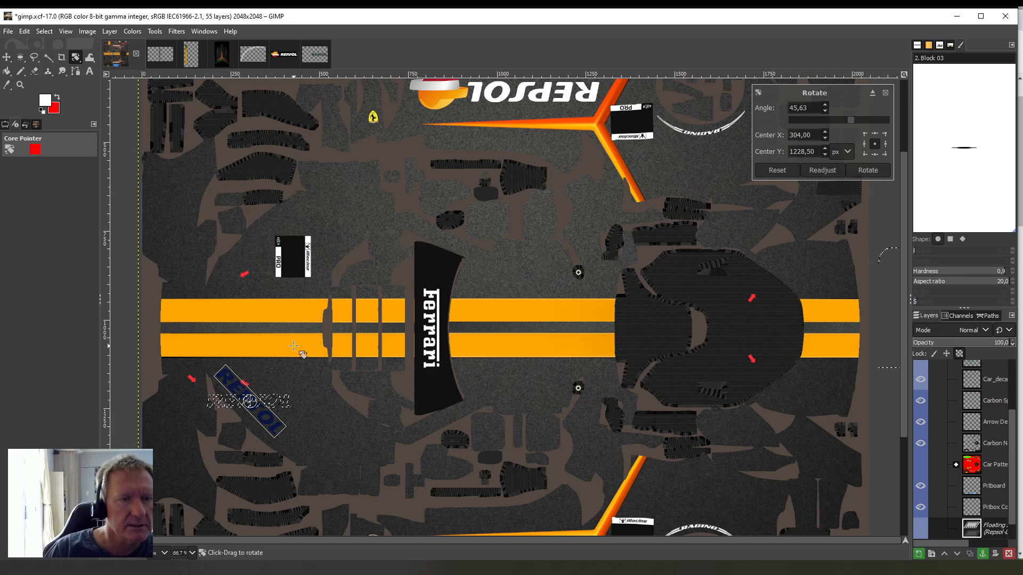
pyautogui.click(154, 32)
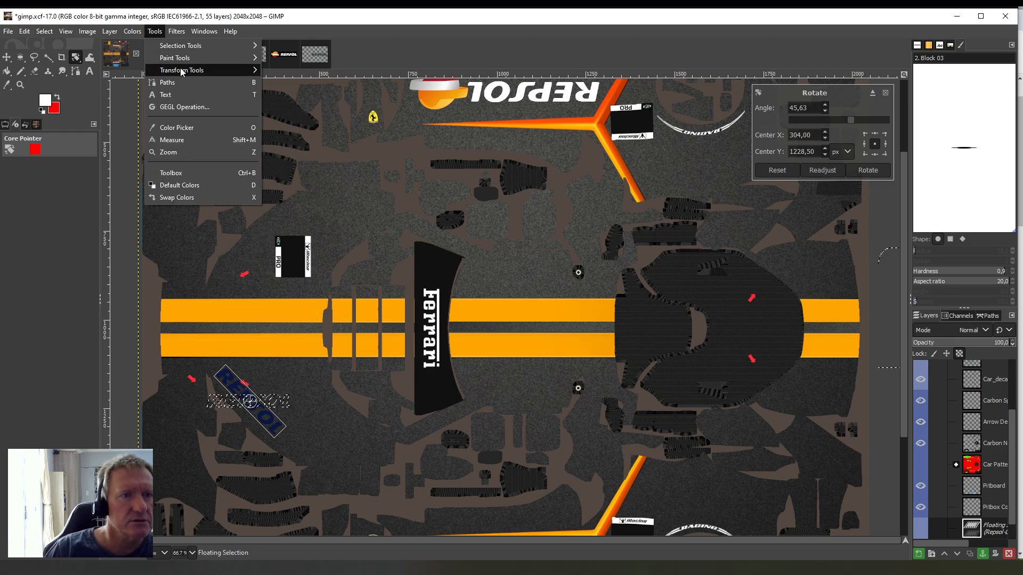
pyautogui.moveTo(181, 71)
pyautogui.click(291, 119)
pyautogui.moveTo(249, 402); pyautogui.dragTo(249, 409)
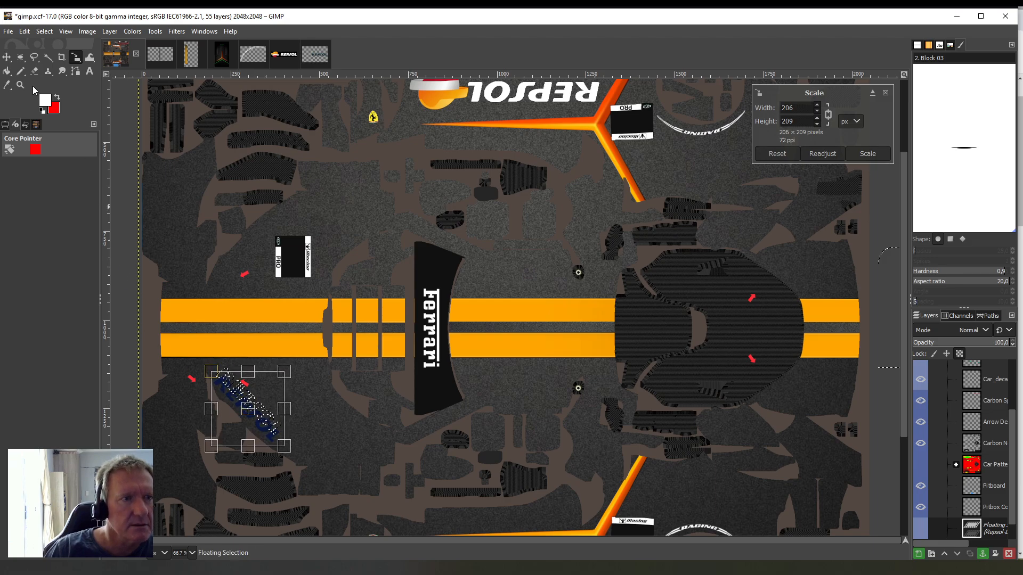
# - Anchor the rotated lettering to the Base layer and fill all six REPSOL letters with white using Bucket Fill
pyautogui.click(8, 71)
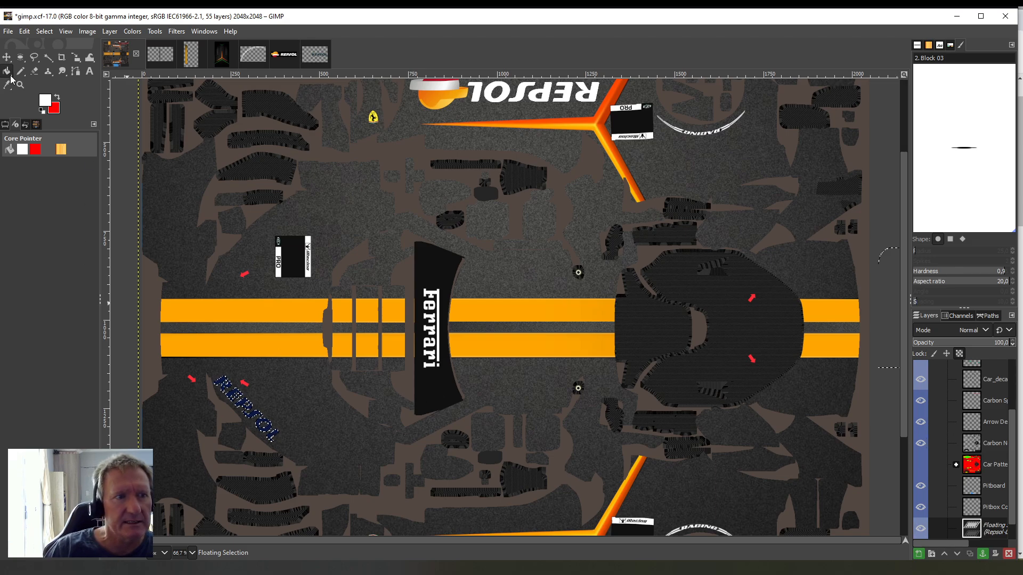
pyautogui.rightClick(976, 527)
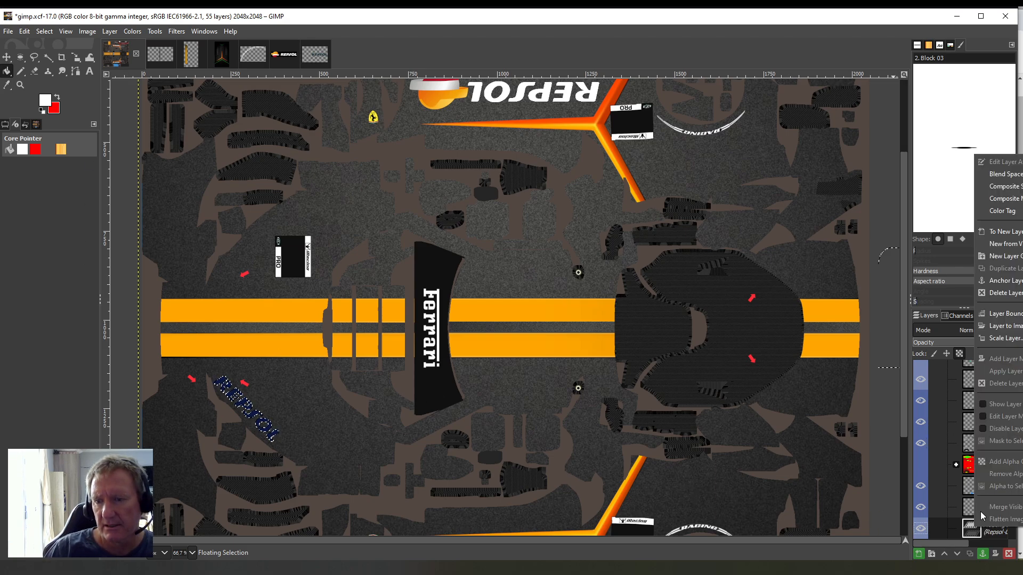
pyautogui.click(997, 281)
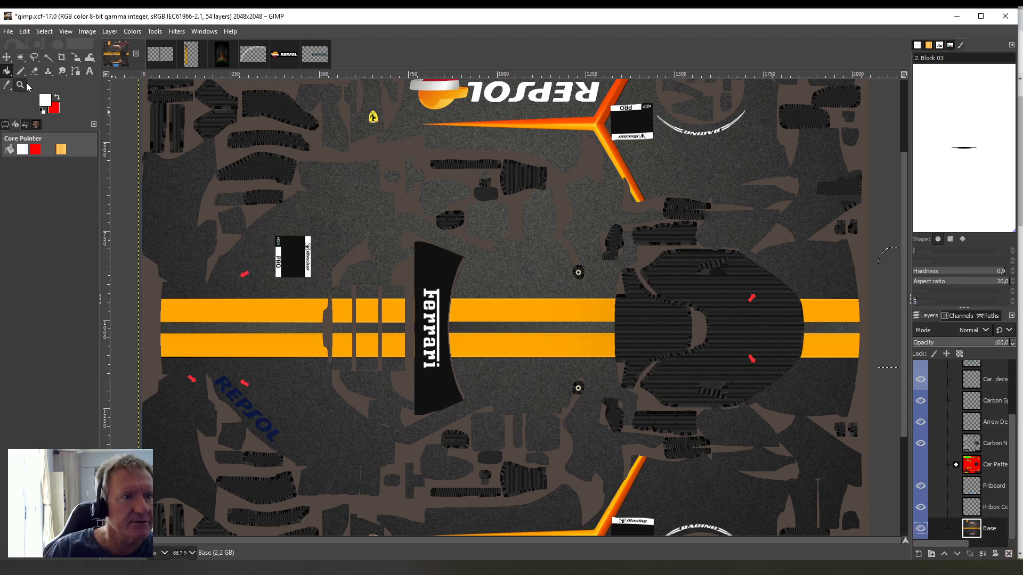
pyautogui.click(220, 382)
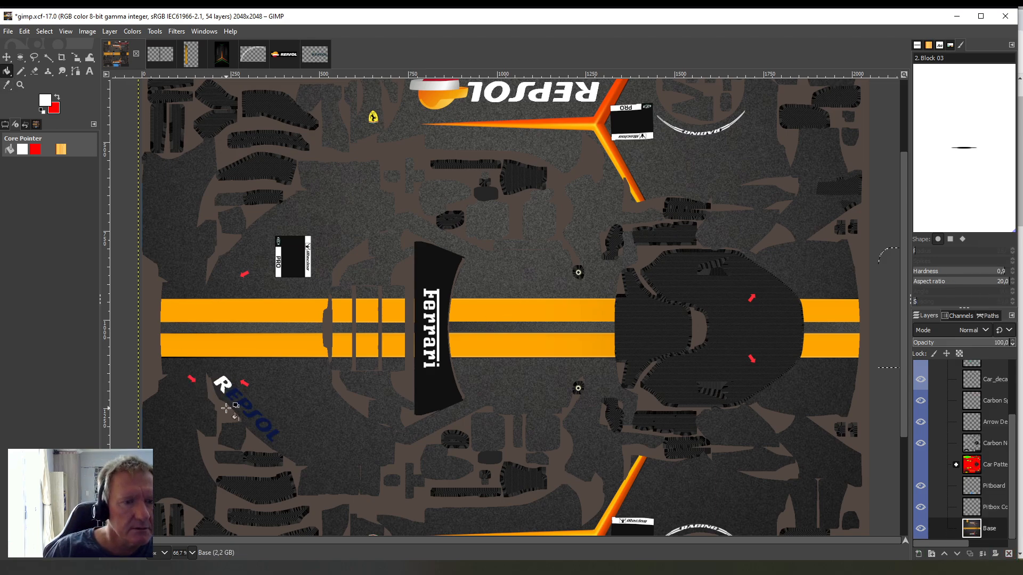
pyautogui.click(233, 395)
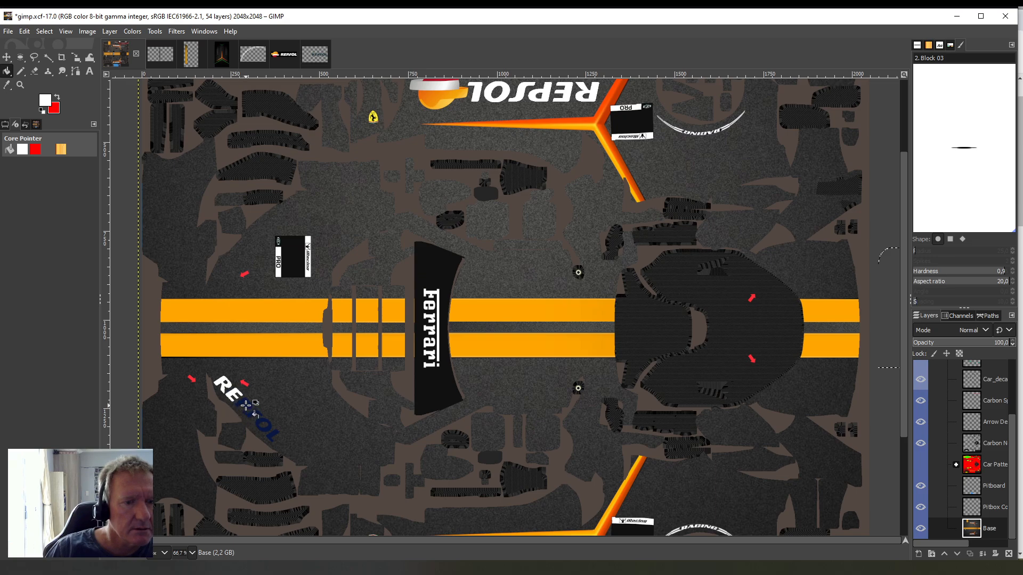
pyautogui.click(248, 406)
pyautogui.click(256, 416)
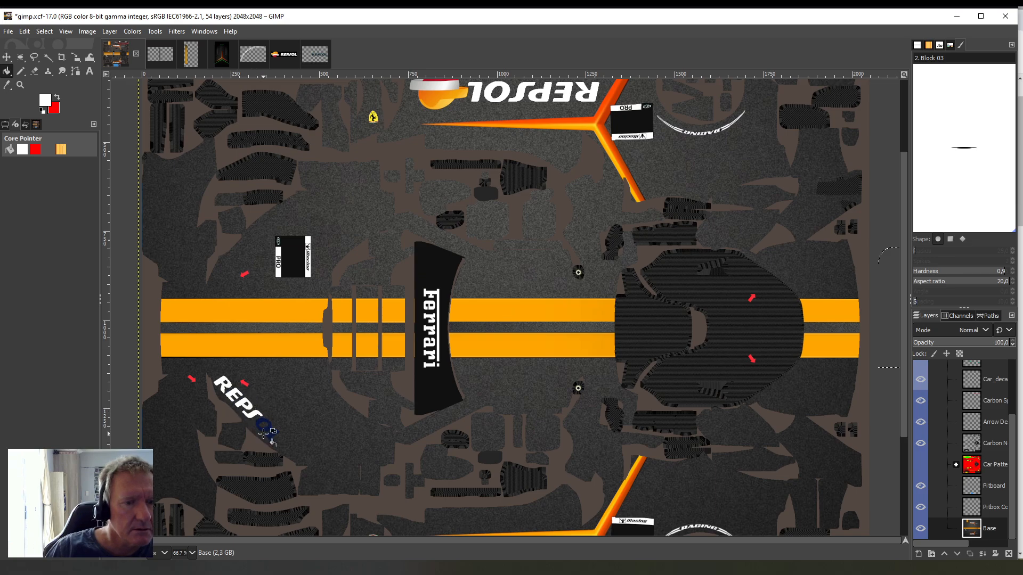
pyautogui.click(268, 427)
pyautogui.click(273, 438)
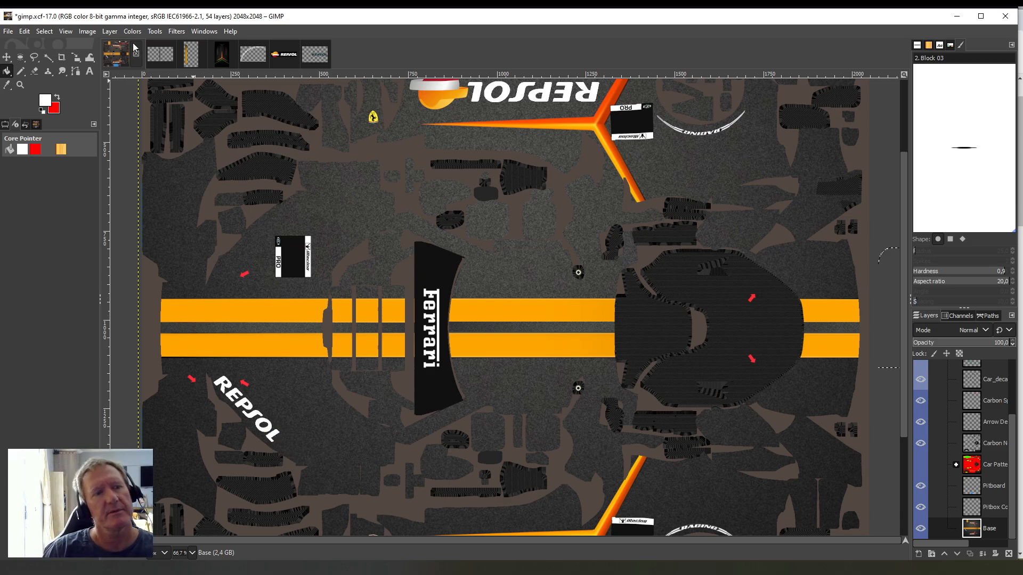
# - Paste a second copy of the REPSOL lettering, scale it to about 289 × 55 px and place it beside the white lettering
pyautogui.click(25, 31)
pyautogui.click(51, 130)
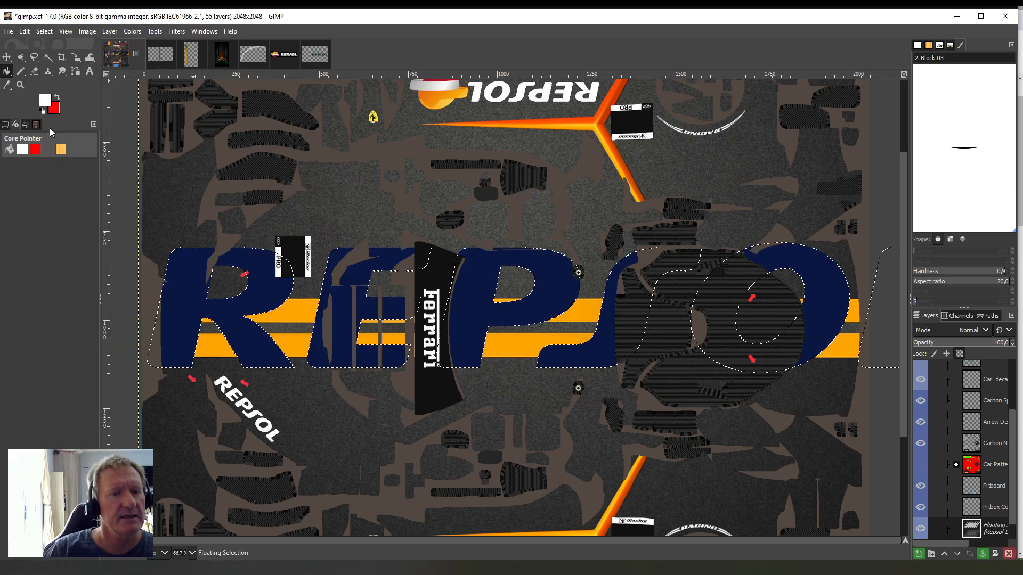
pyautogui.click(155, 31)
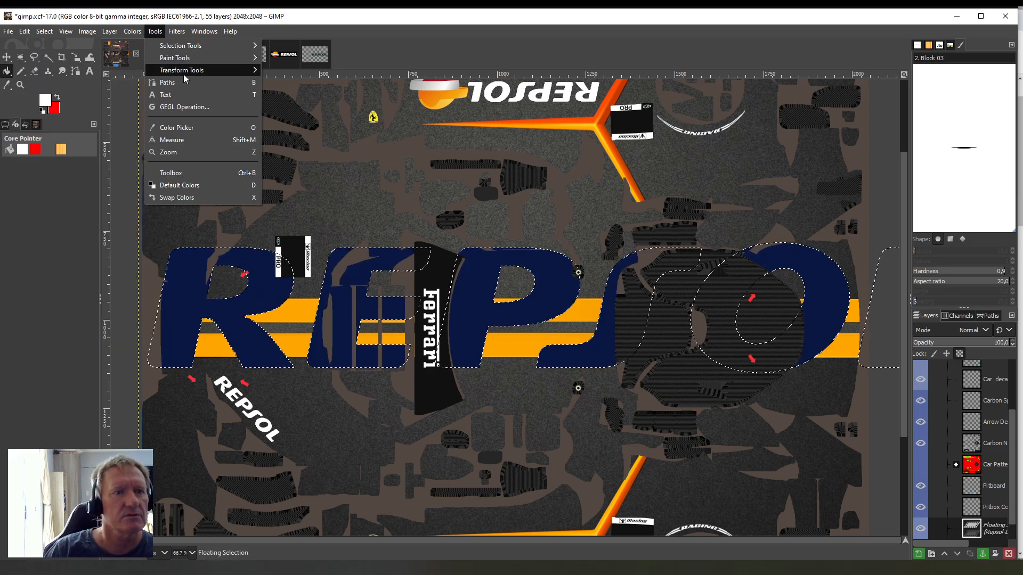
pyautogui.moveTo(224, 70)
pyautogui.click(283, 119)
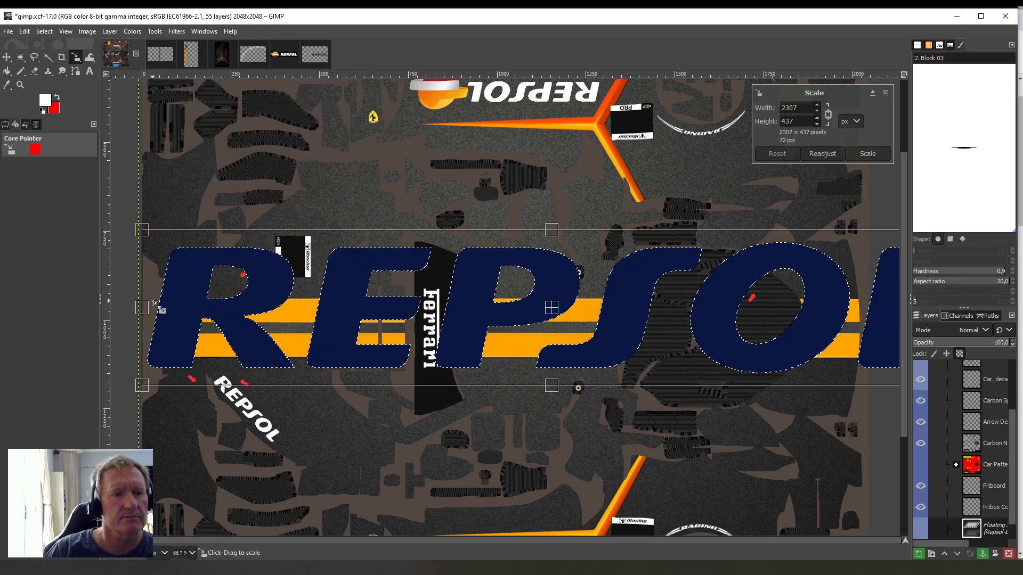
pyautogui.moveTo(152, 308); pyautogui.dragTo(723, 333)
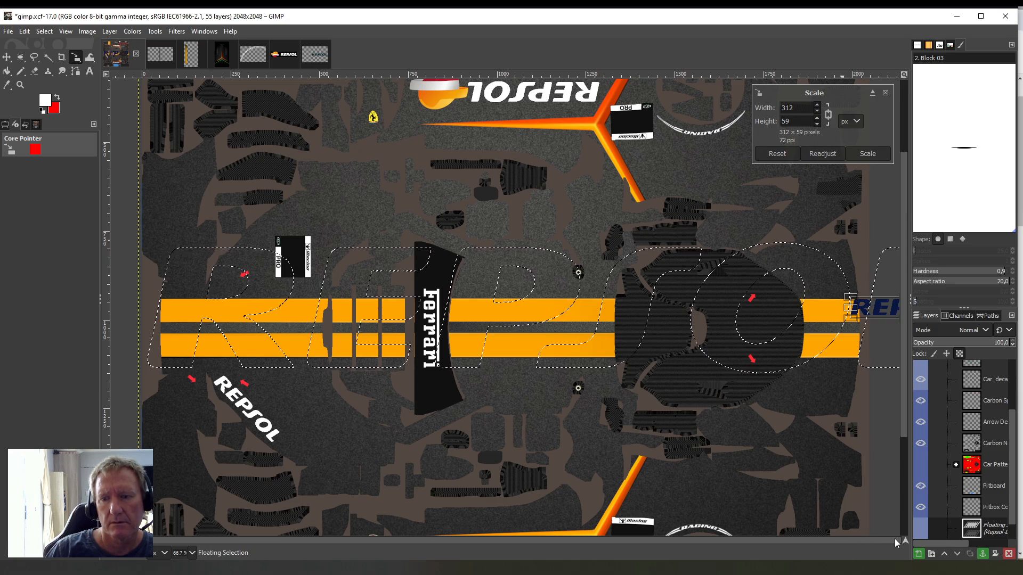
pyautogui.moveTo(848, 318); pyautogui.dragTo(315, 418)
pyautogui.moveTo(209, 415); pyautogui.dragTo(319, 422)
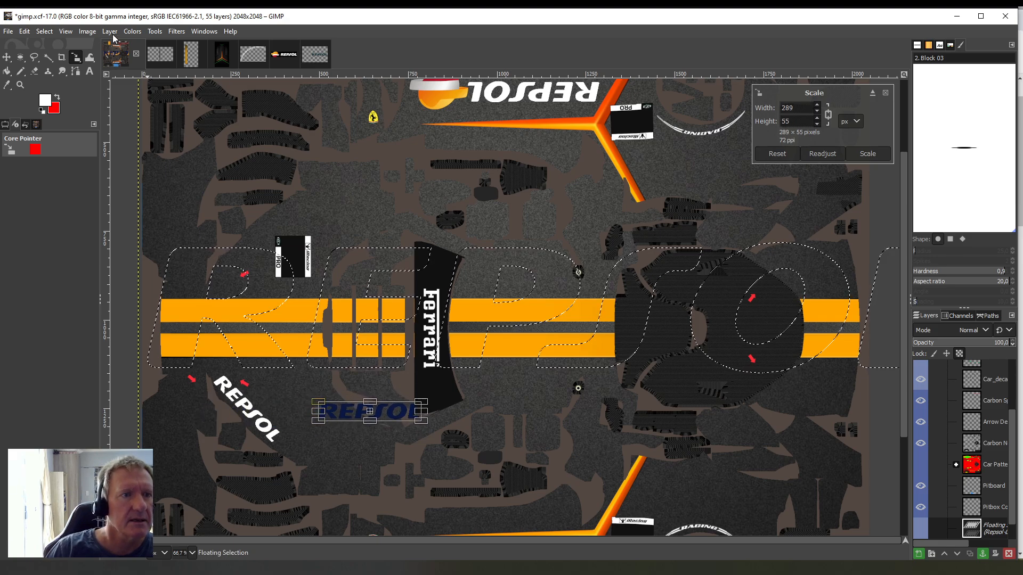
# - Rotate the second REPSOL lettering by about 42.72° to run nearly parallel to the white lettering
pyautogui.click(157, 32)
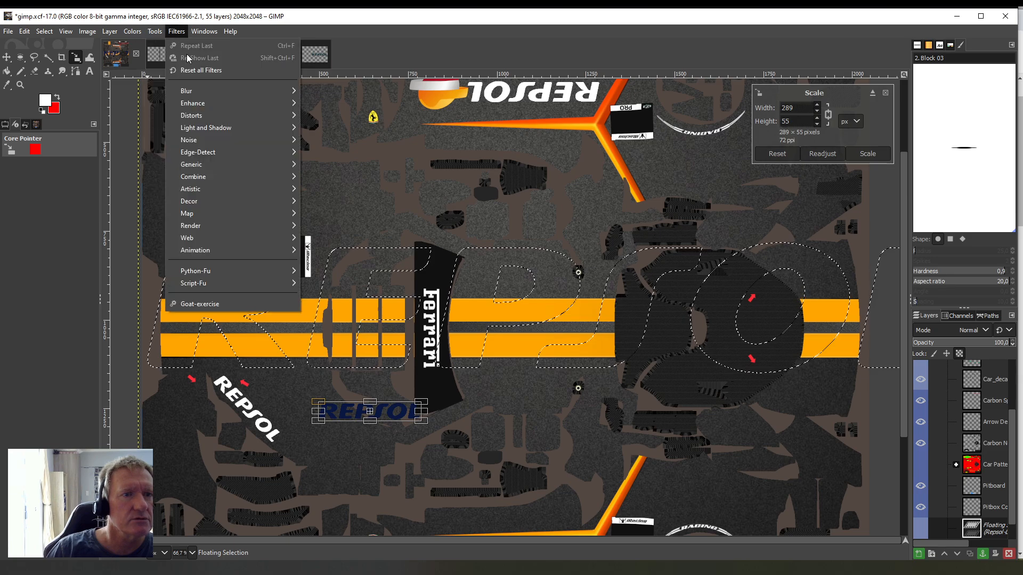
pyautogui.moveTo(202, 69)
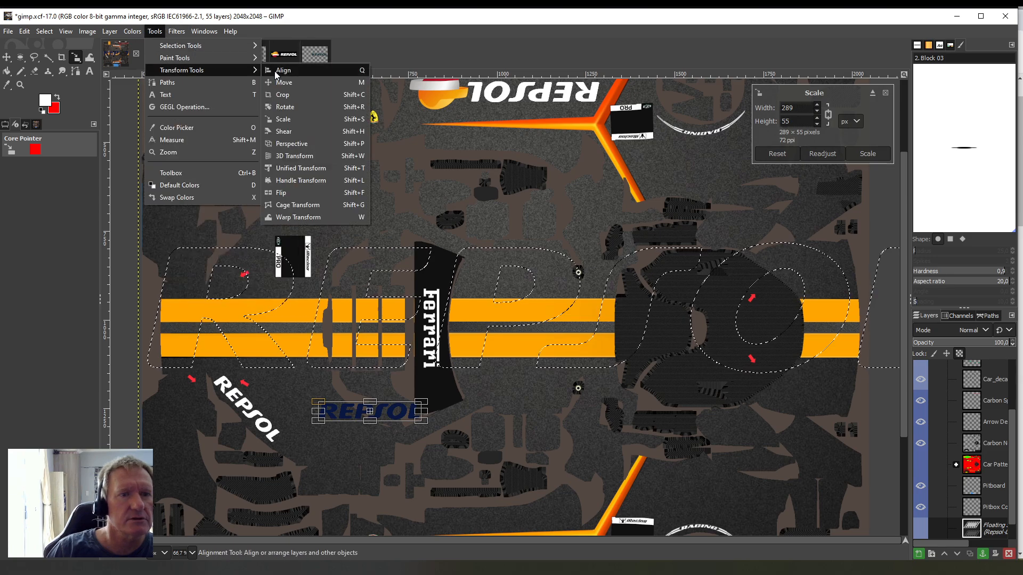
pyautogui.click(287, 113)
pyautogui.moveTo(332, 409); pyautogui.dragTo(350, 389)
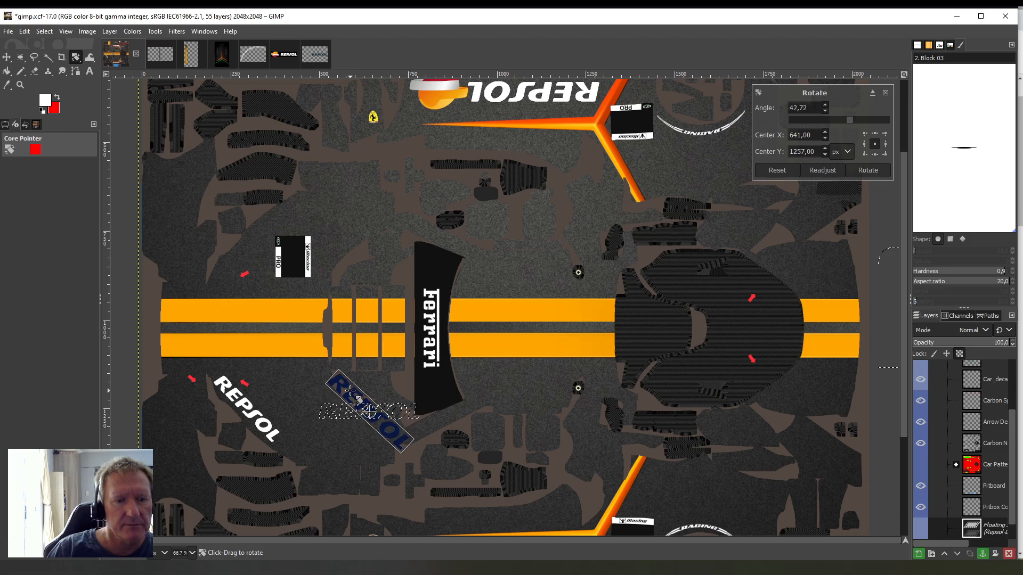
# - Scale the rotated copy to about 215 × 203 px against the white REPSOL lettering and place it above the orange stripes
pyautogui.click(155, 30)
pyautogui.moveTo(197, 70)
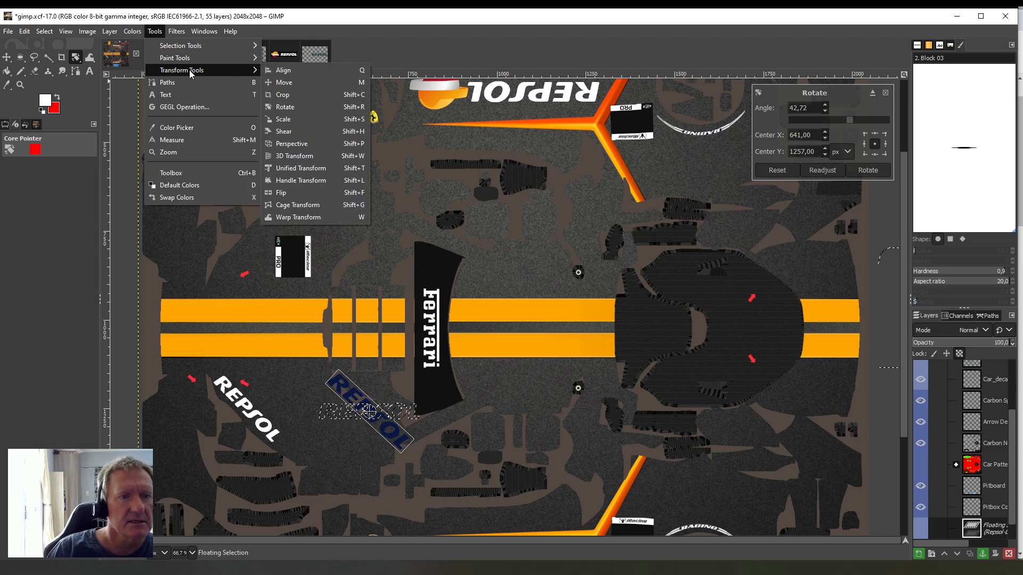
pyautogui.click(283, 119)
pyautogui.click(369, 410)
pyautogui.moveTo(369, 411); pyautogui.dragTo(279, 451)
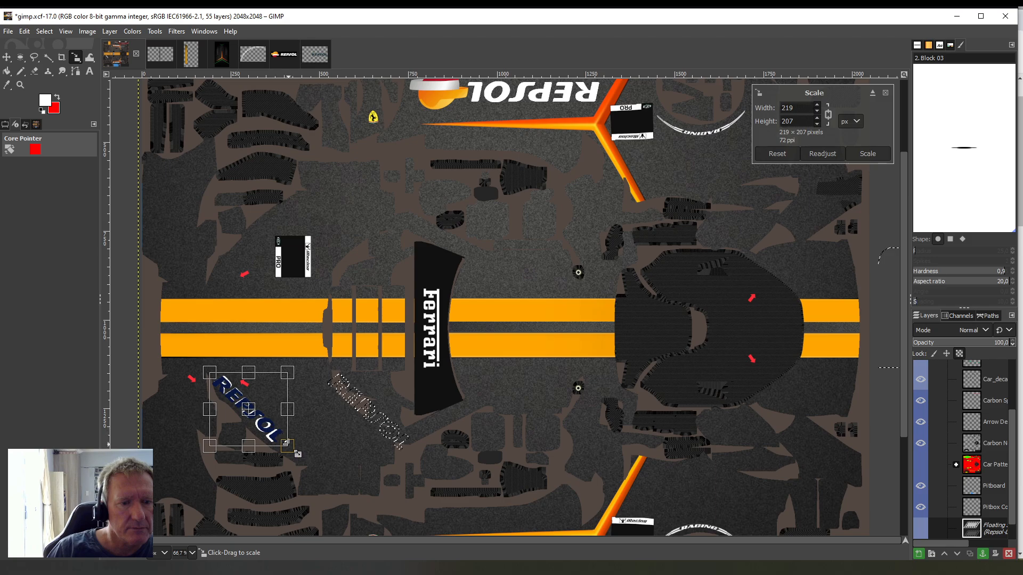
pyautogui.moveTo(294, 456); pyautogui.dragTo(250, 277)
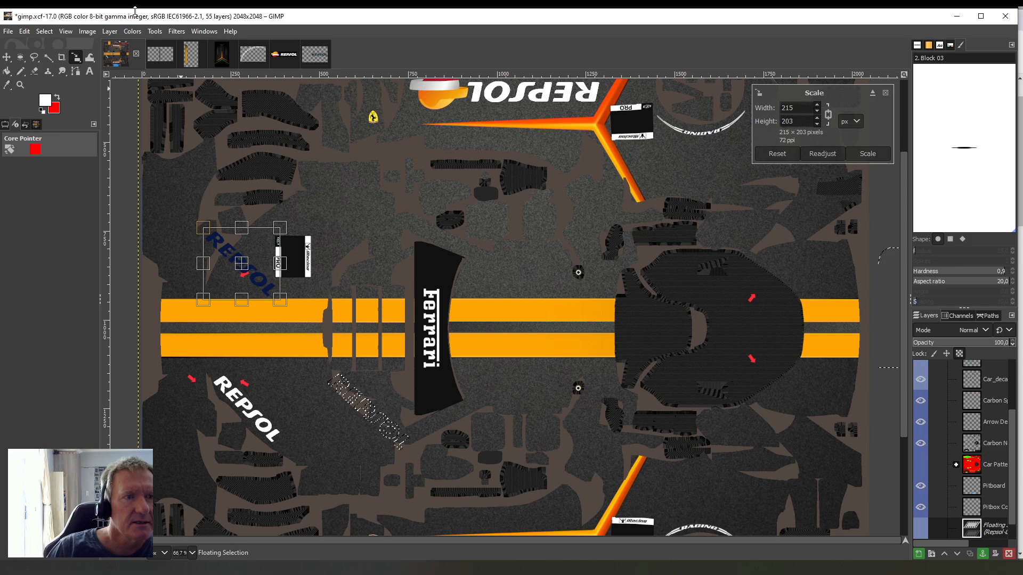
# - Rotate the copy above the stripes by about 86.85° to mirror the white lettering's slant and move it slightly away from the stripes
pyautogui.click(154, 31)
pyautogui.moveTo(186, 71)
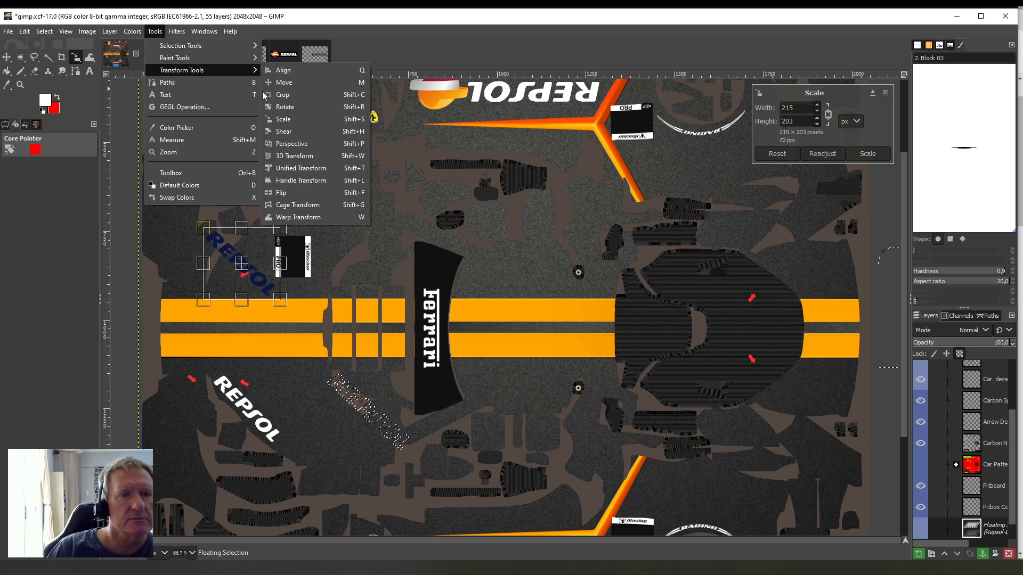
pyautogui.click(285, 106)
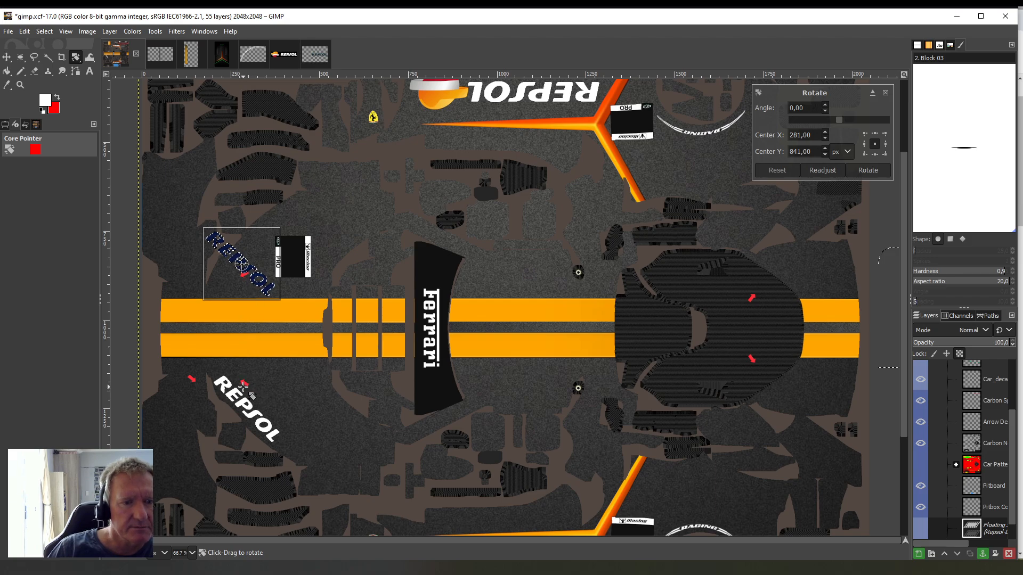
pyautogui.moveTo(229, 247); pyautogui.dragTo(256, 246)
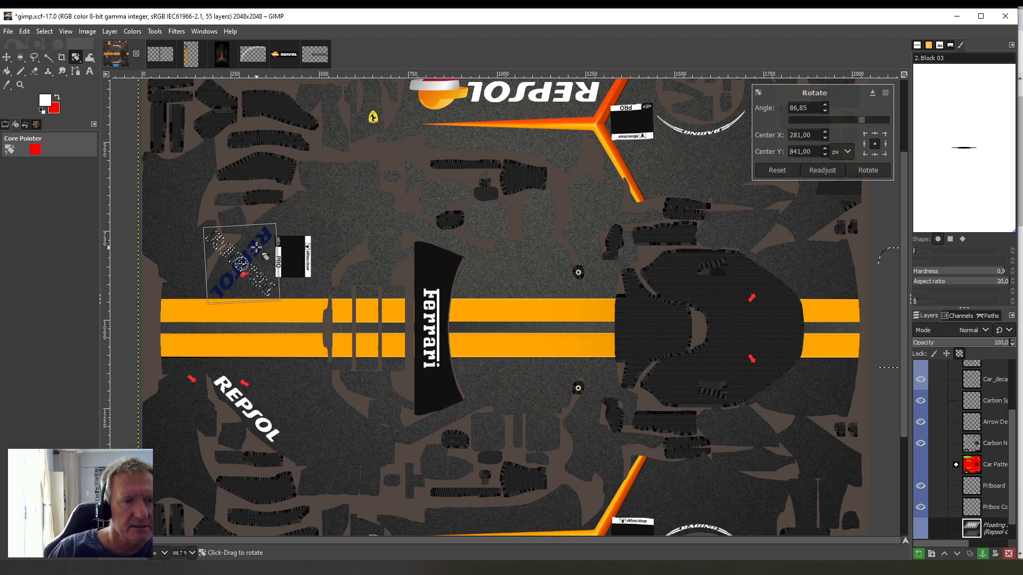
pyautogui.click(154, 30)
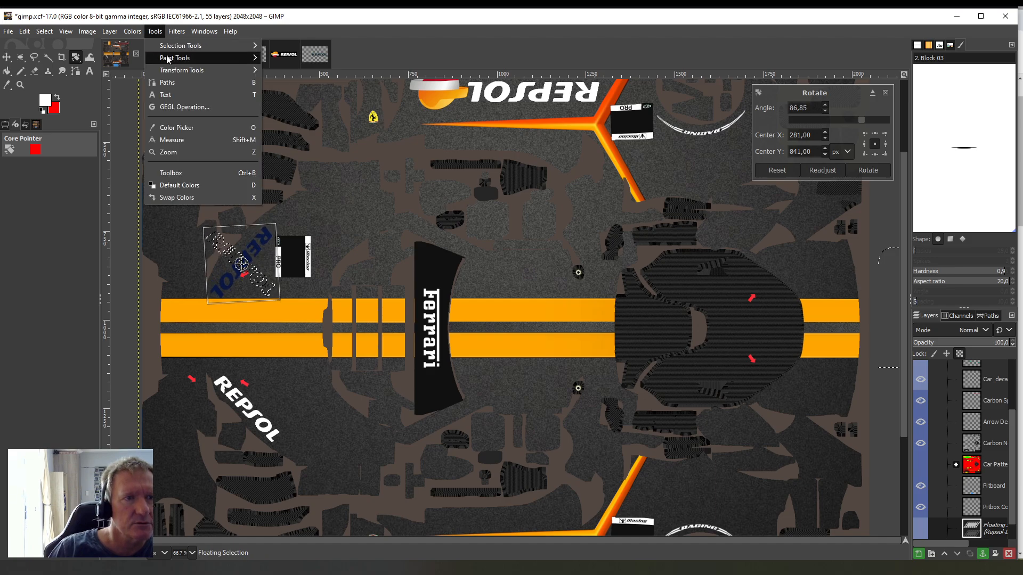
pyautogui.moveTo(188, 75)
pyautogui.click(275, 119)
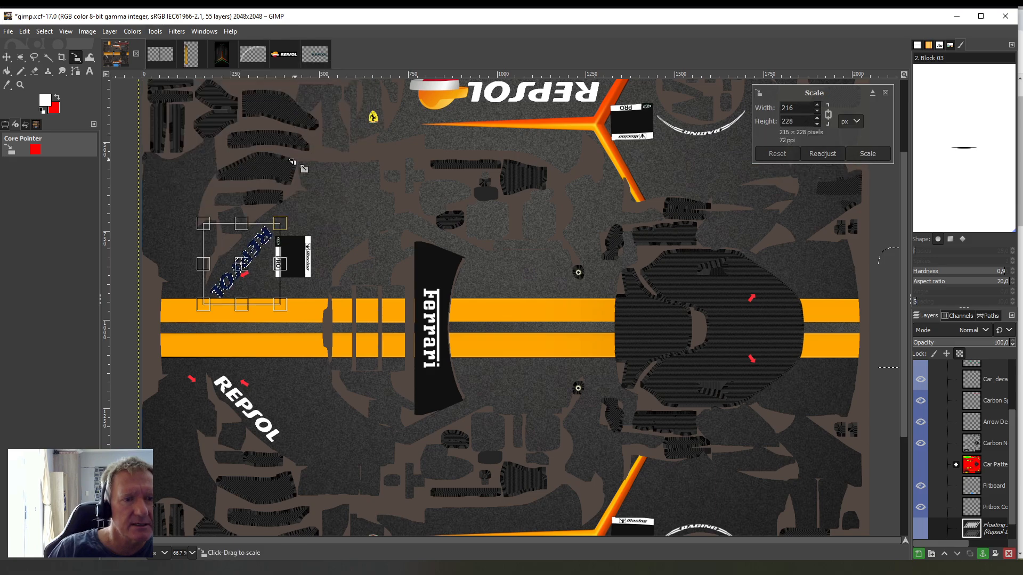
pyautogui.moveTo(253, 278); pyautogui.dragTo(255, 265)
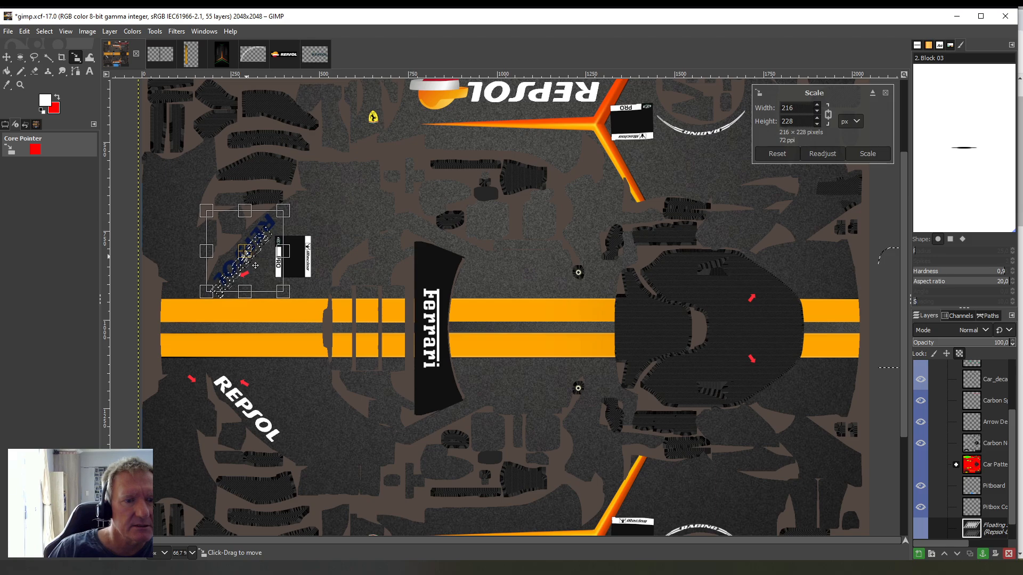
# - Anchor the floating REPSOL lettering above the orange stripes onto the Base layer and get the Bucket Fill tool ready
pyautogui.hotkey('shift', 'b')
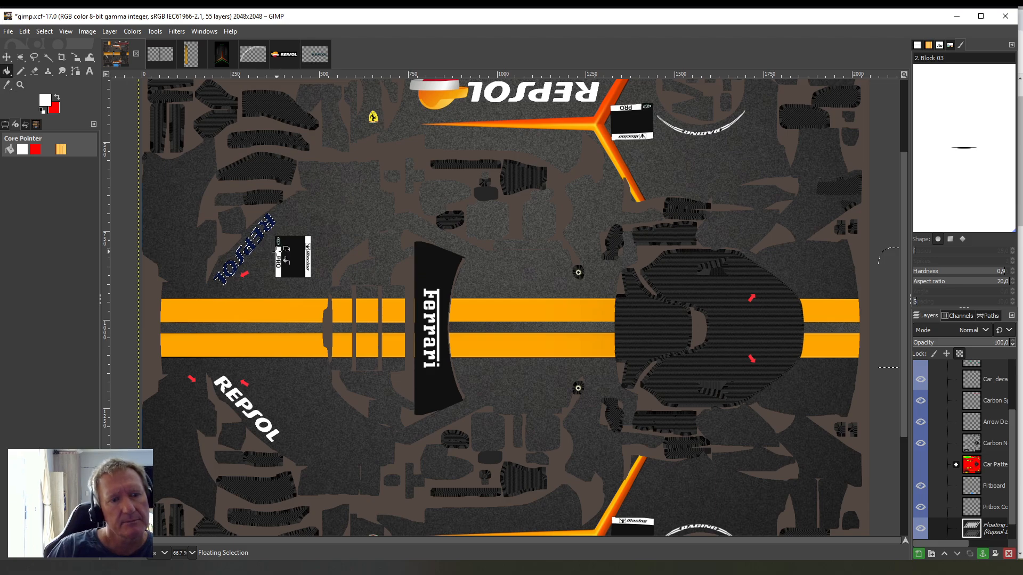
pyautogui.rightClick(989, 528)
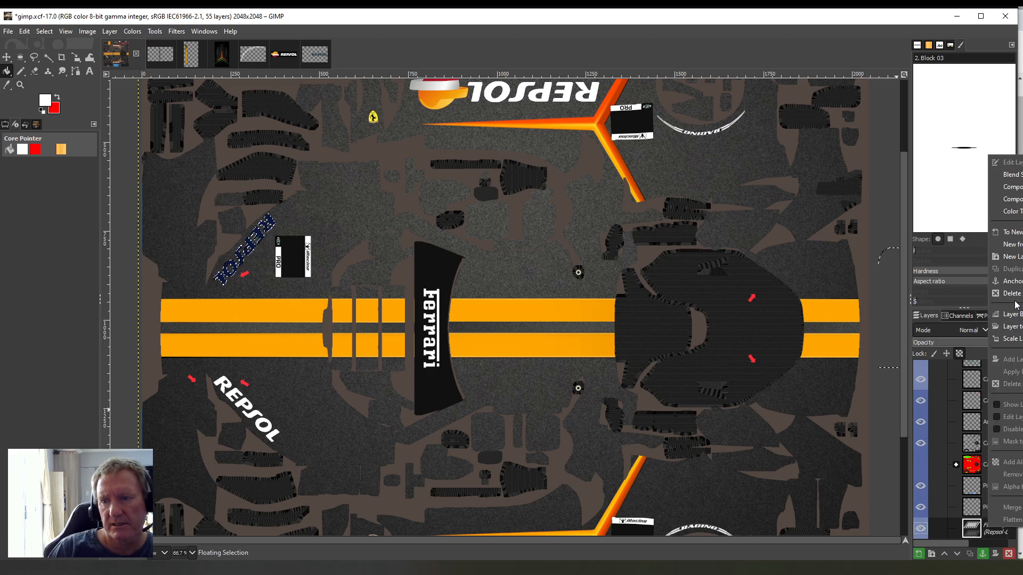
pyautogui.click(1013, 283)
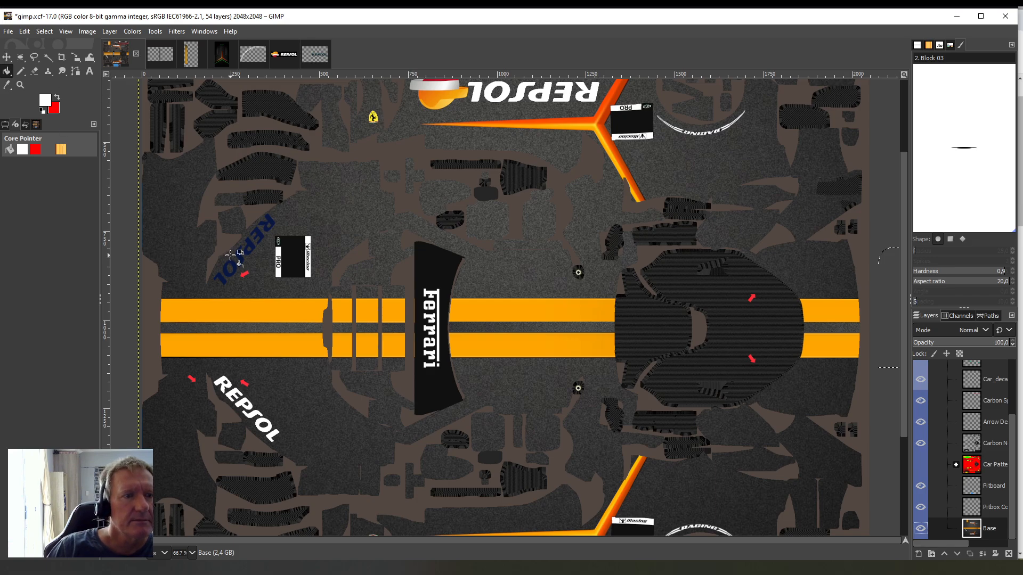
# - Fill all six letters of the REPSOL lettering above the stripes with white and save the livery file
pyautogui.click(266, 223)
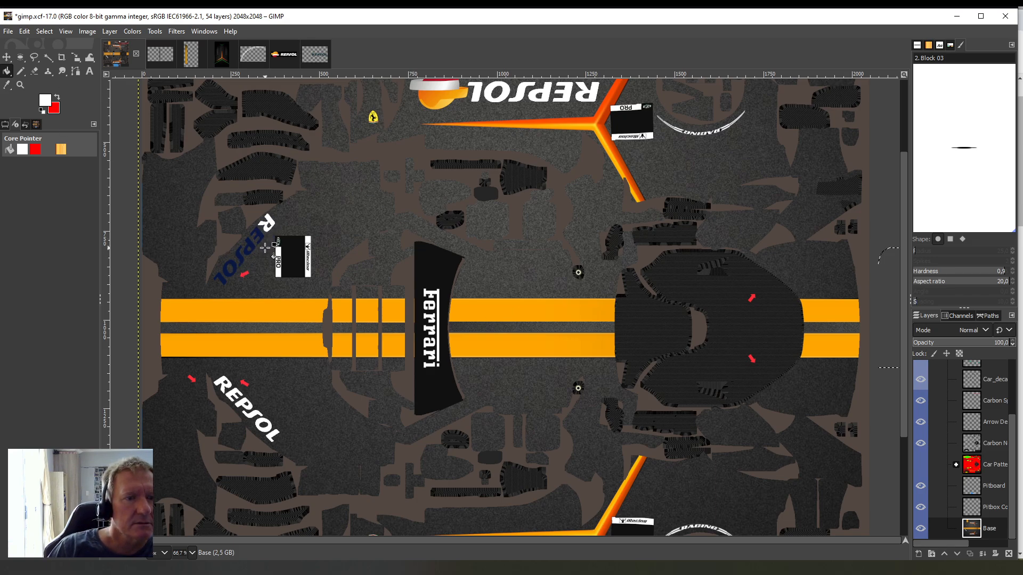
pyautogui.click(257, 236)
pyautogui.click(248, 247)
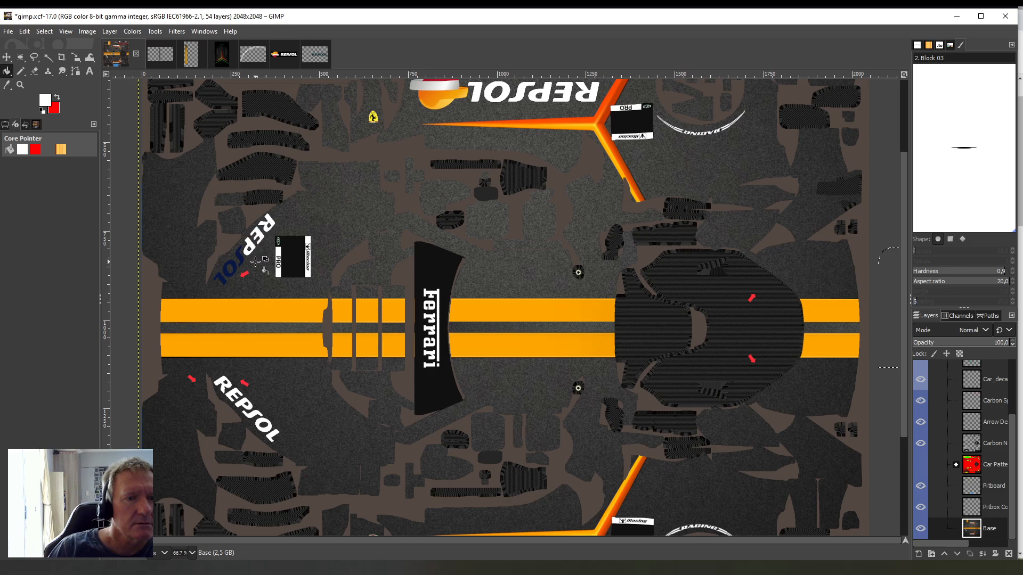
pyautogui.click(241, 260)
pyautogui.click(230, 270)
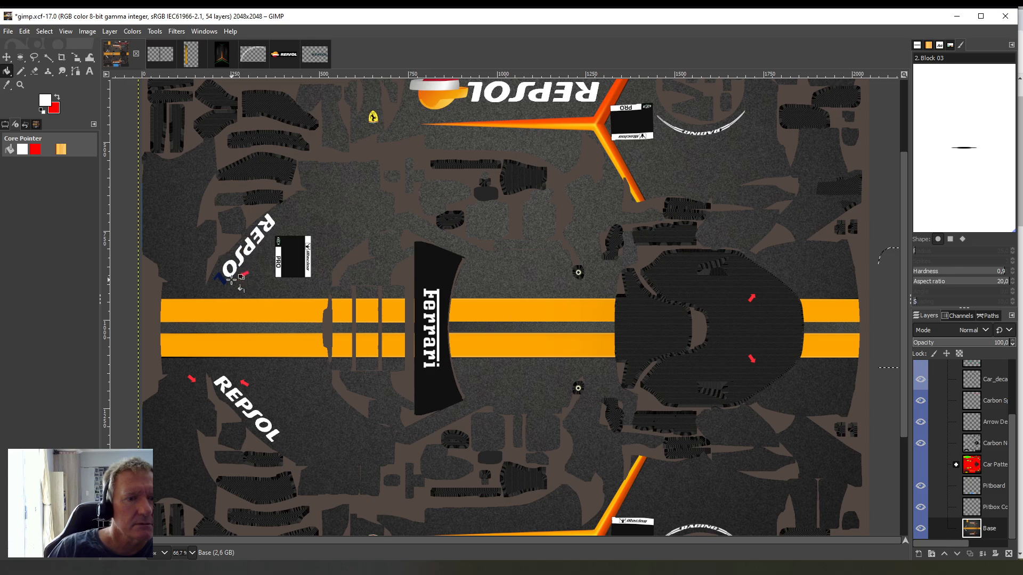
pyautogui.click(221, 279)
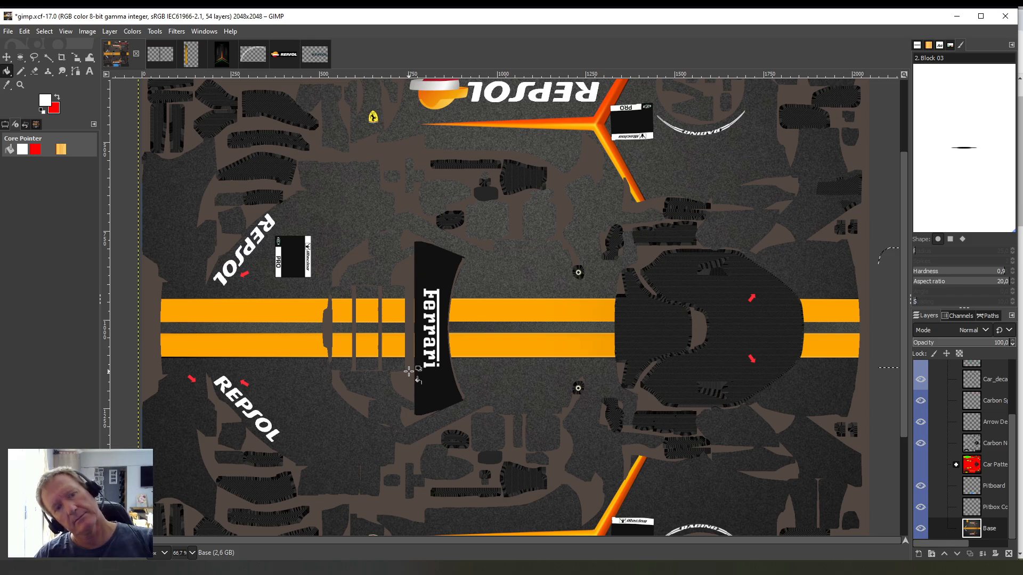
pyautogui.click(11, 30)
pyautogui.click(32, 127)
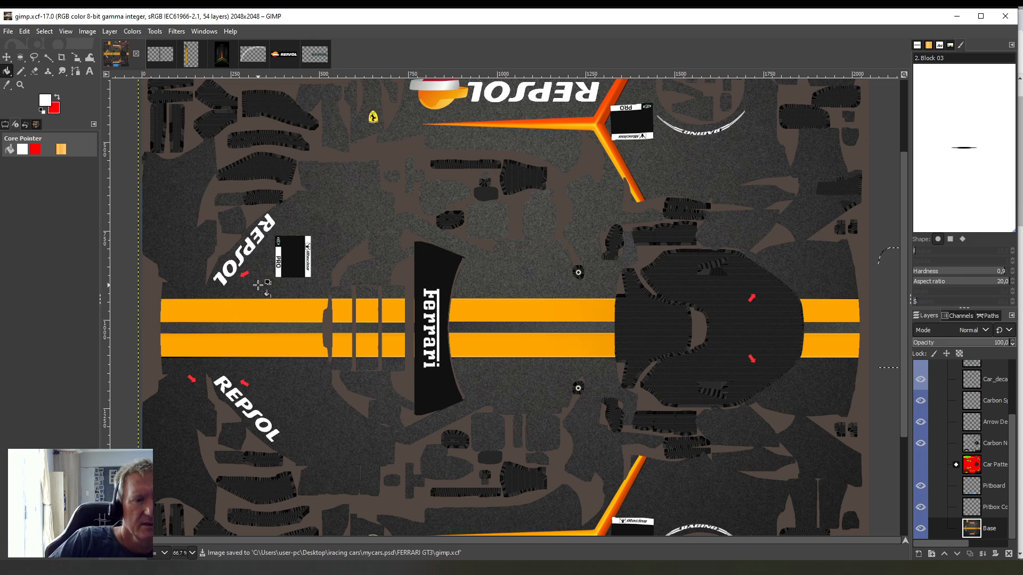
# - Examine the whole livery template, comparing the REPSOL graphics on both side panels and beside the centre stripes
pyautogui.scroll(5, 263, 285)
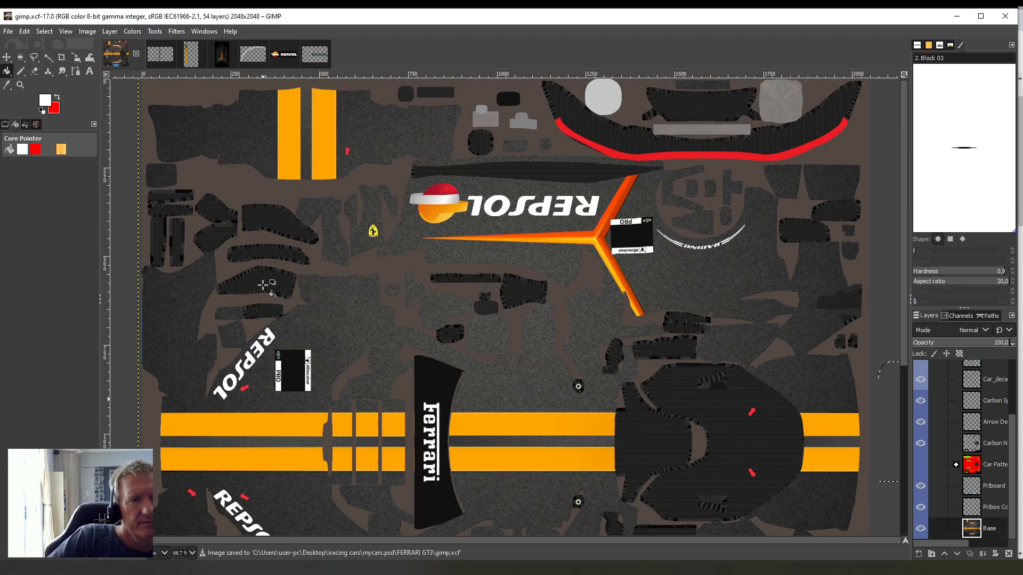
pyautogui.scroll(-5, 263, 285)
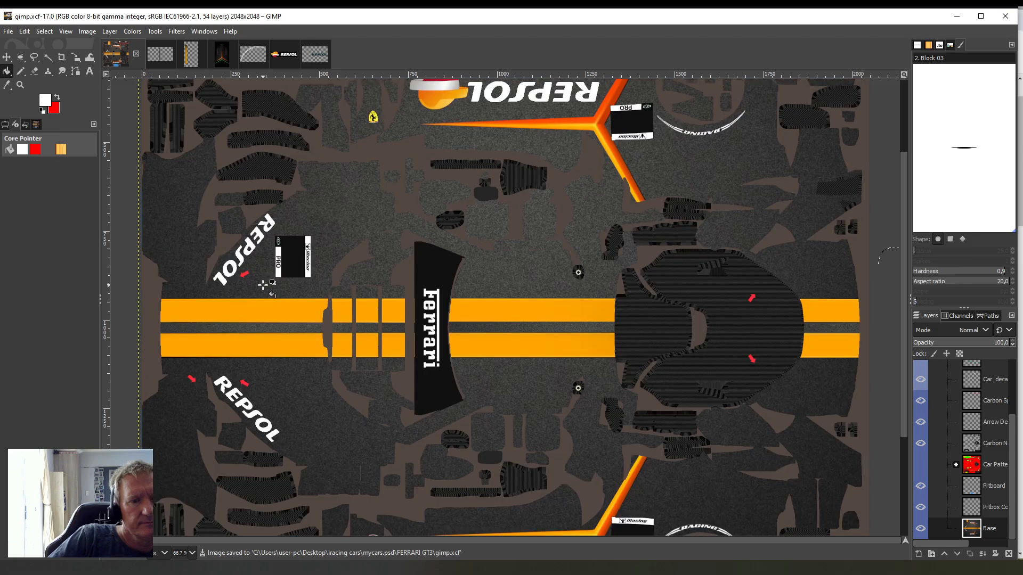
pyautogui.scroll(5, 263, 285)
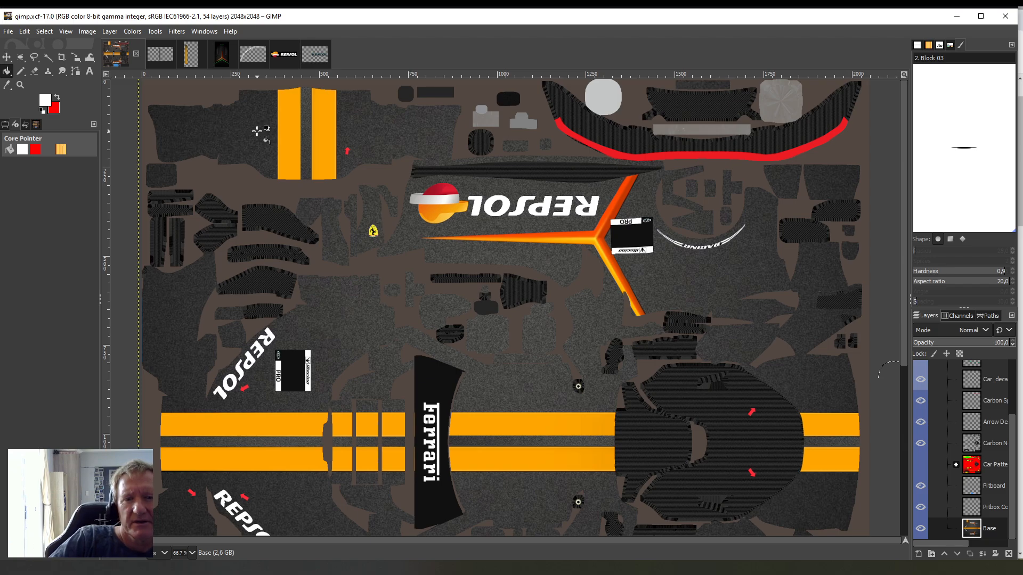
pyautogui.scroll(-10, 257, 131)
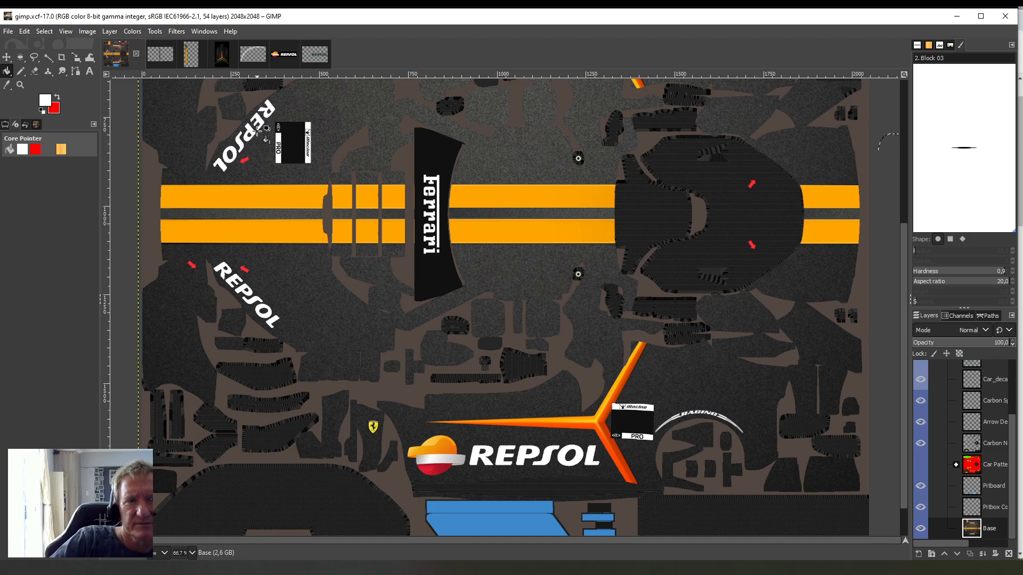
pyautogui.scroll(10, 258, 130)
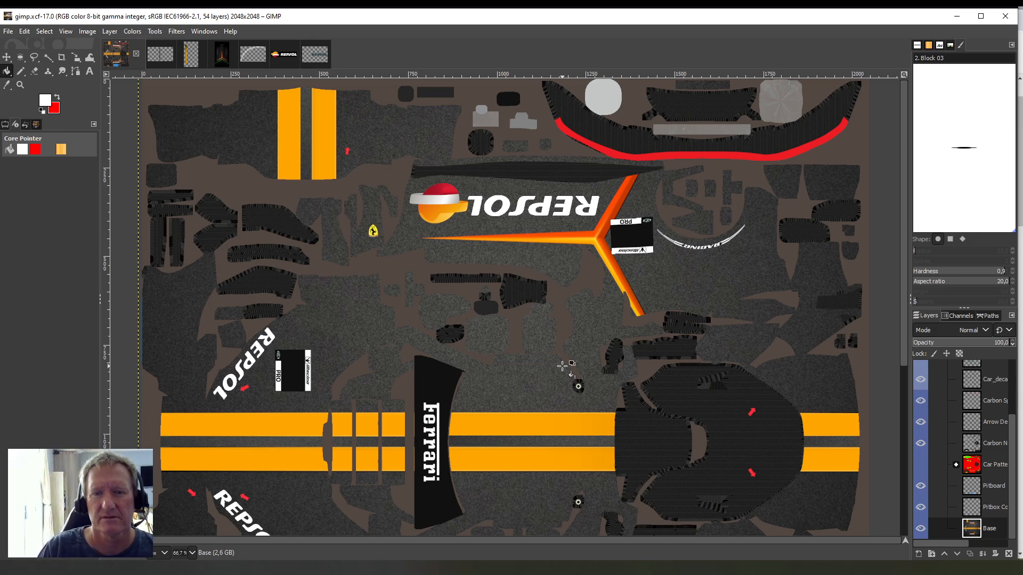
pyautogui.scroll(-7, 563, 361)
pyautogui.scroll(-5, 563, 361)
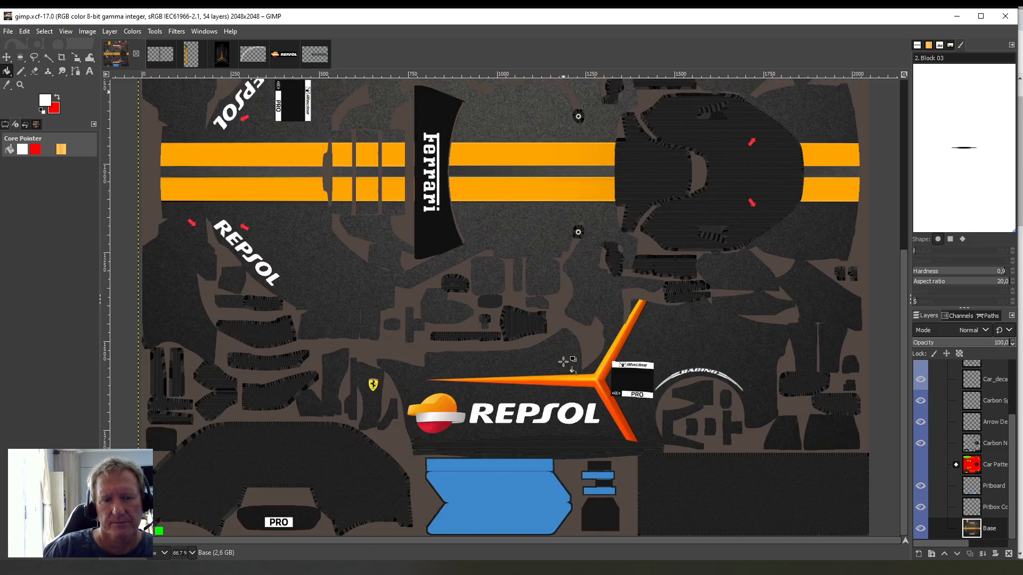
pyautogui.scroll(12, 563, 361)
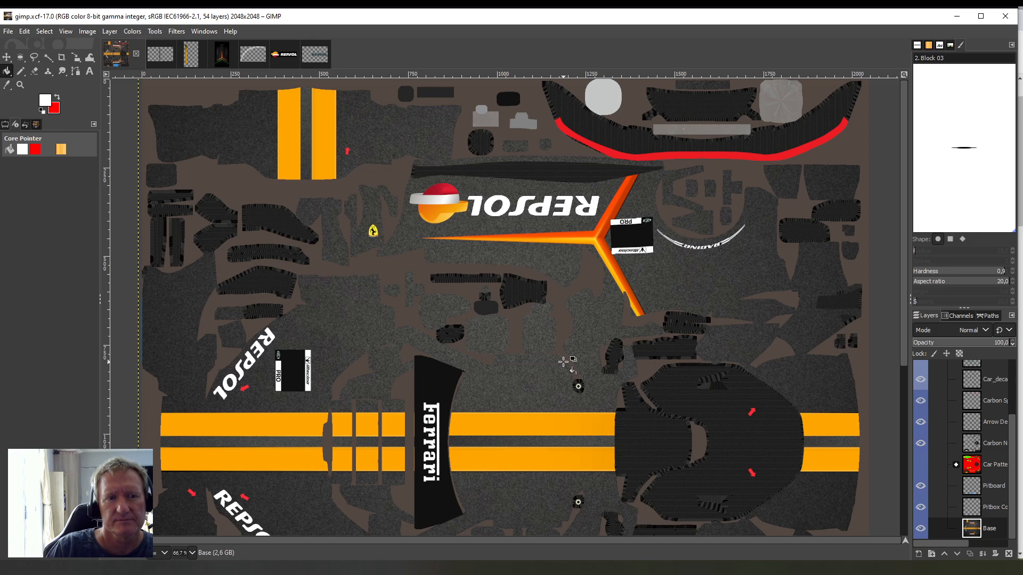
pyautogui.scroll(-10, 563, 361)
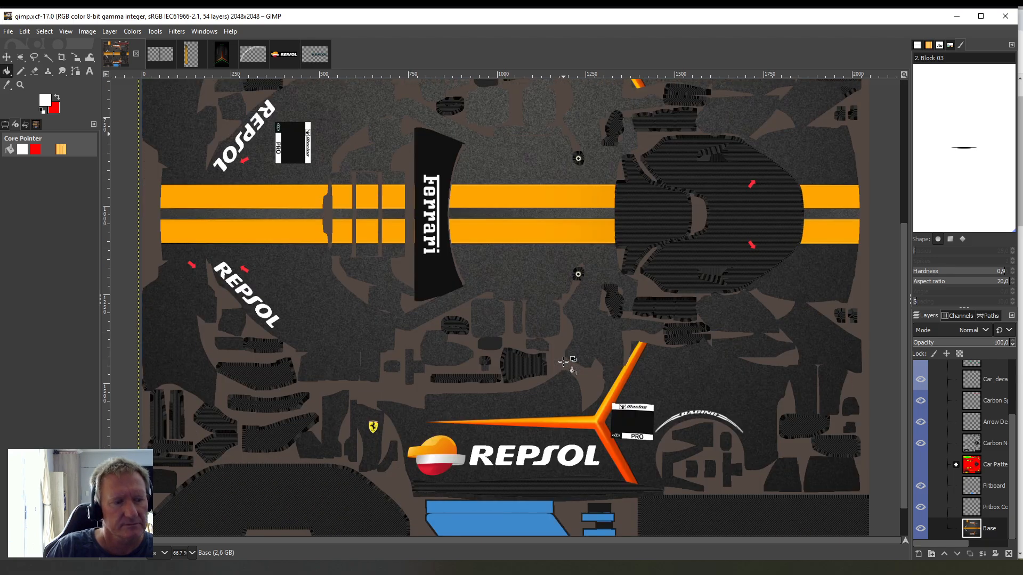
pyautogui.scroll(10, 563, 361)
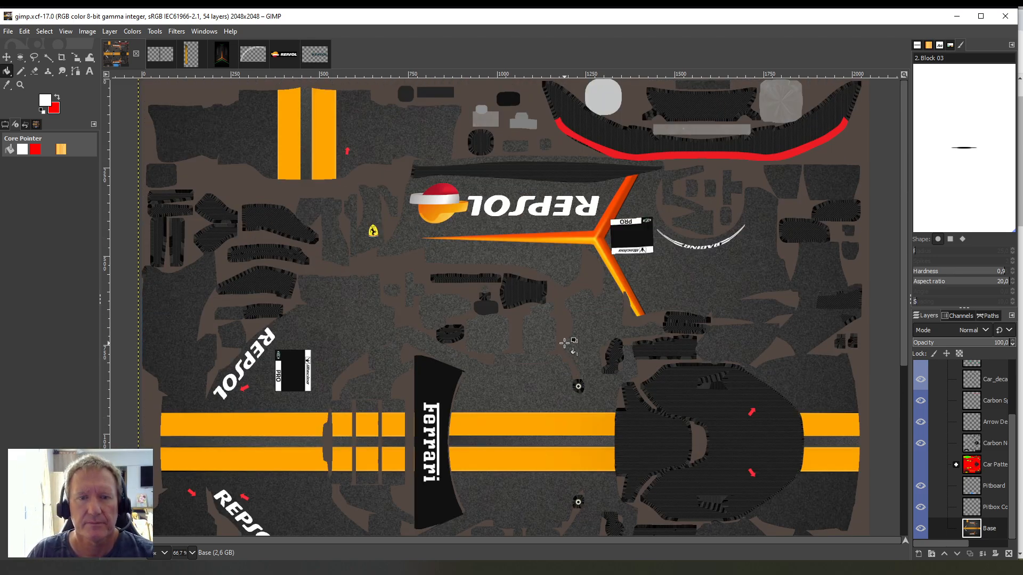
pyautogui.scroll(-5, 565, 343)
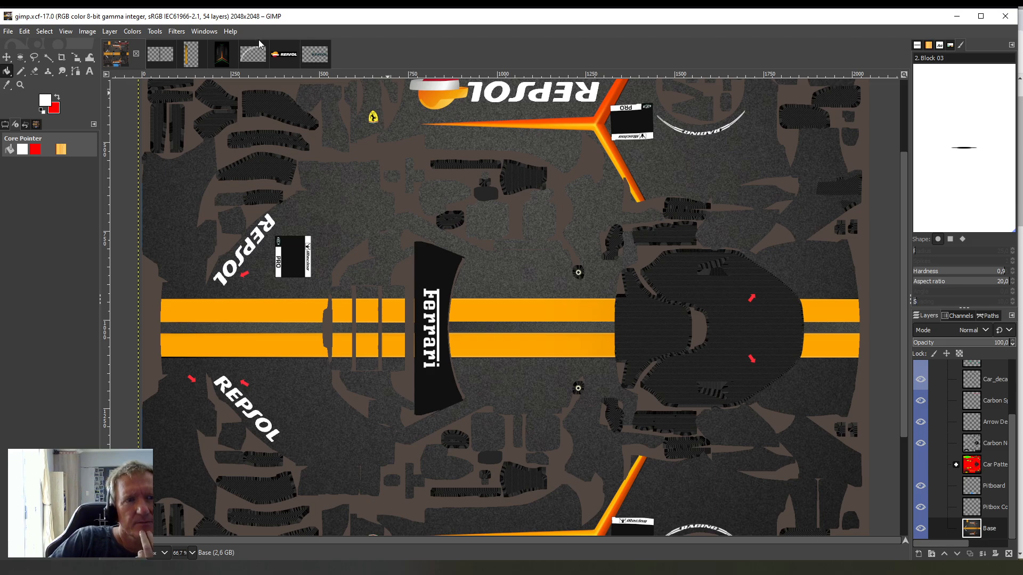
pyautogui.click(321, 58)
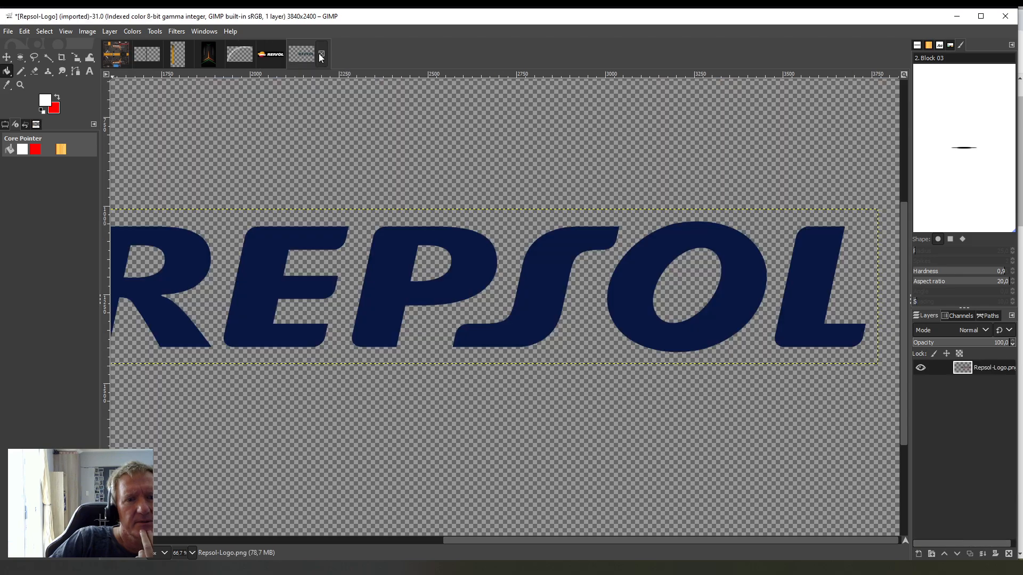
pyautogui.click(24, 31)
pyautogui.click(51, 105)
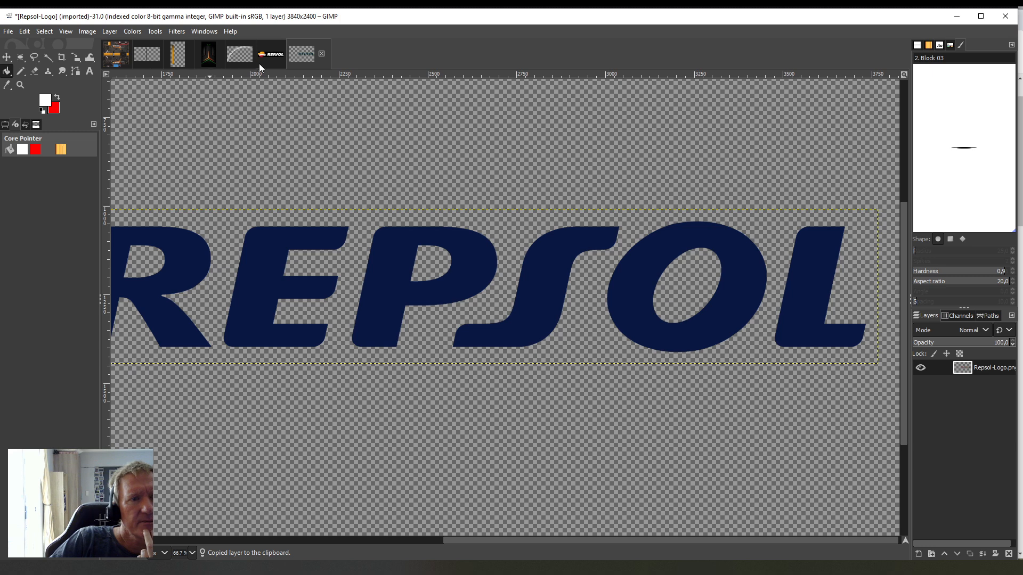
pyautogui.click(118, 55)
pyautogui.click(25, 31)
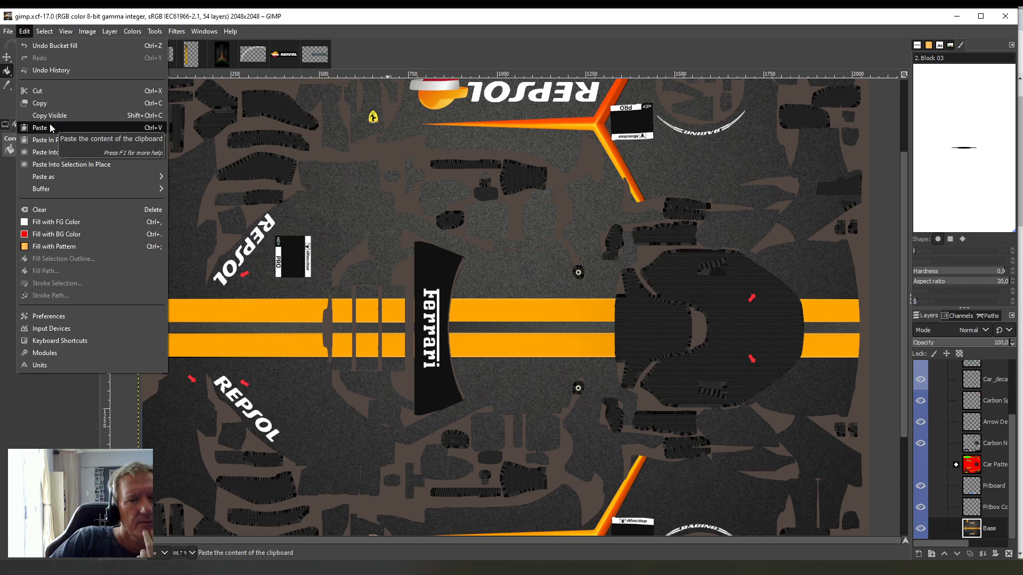
pyautogui.click(461, 52)
# - Look over the body panels of the livery for free areas suited to another sponsor logo
pyautogui.scroll(-5, 332, 209)
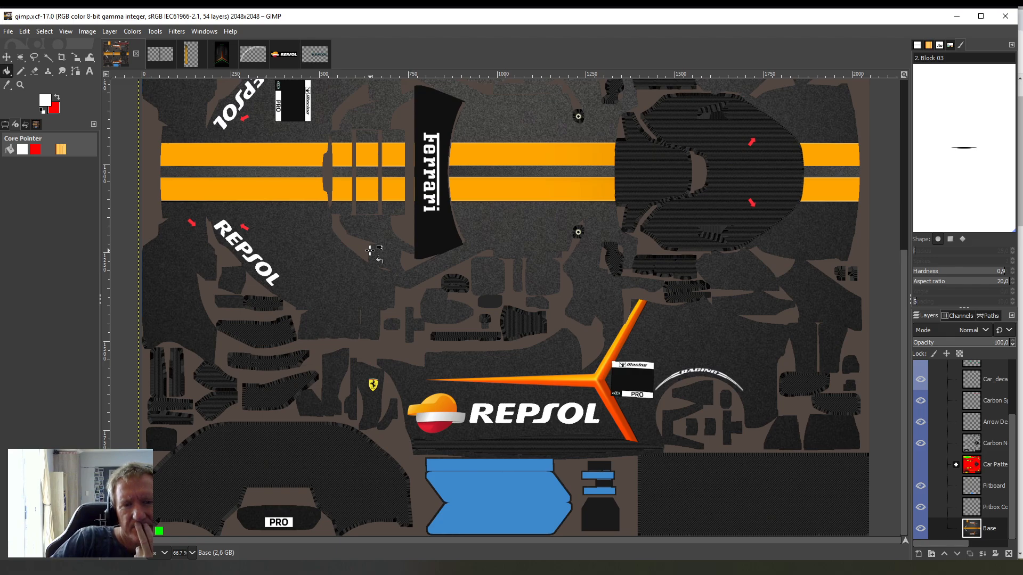
pyautogui.scroll(4, 370, 250)
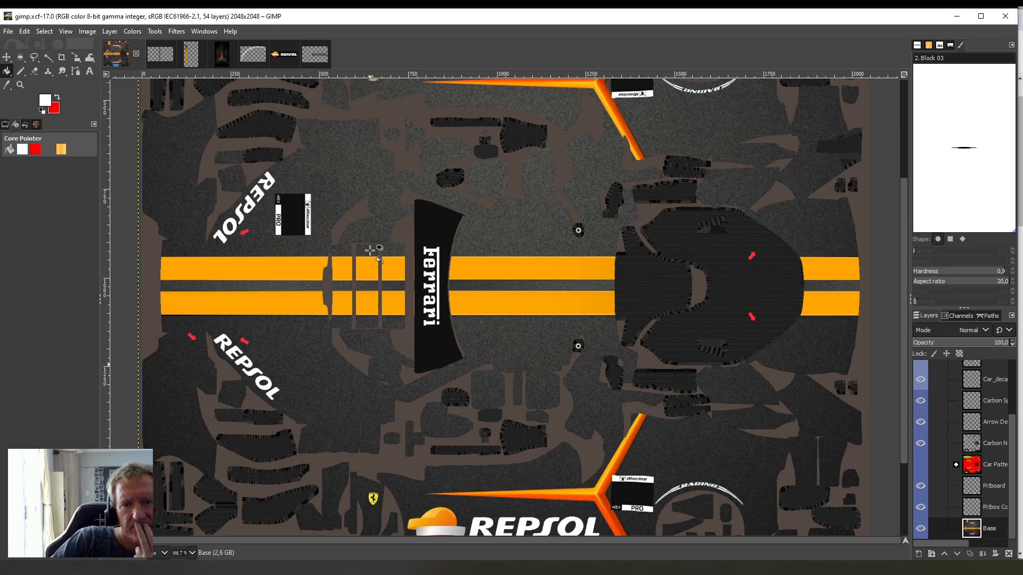
pyautogui.scroll(4, 371, 250)
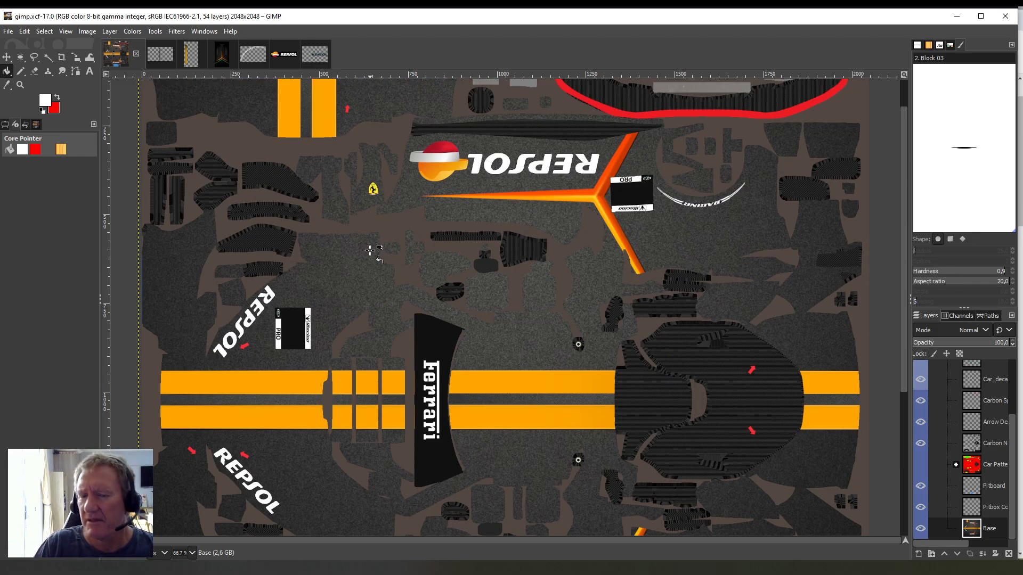
pyautogui.scroll(-4, 373, 250)
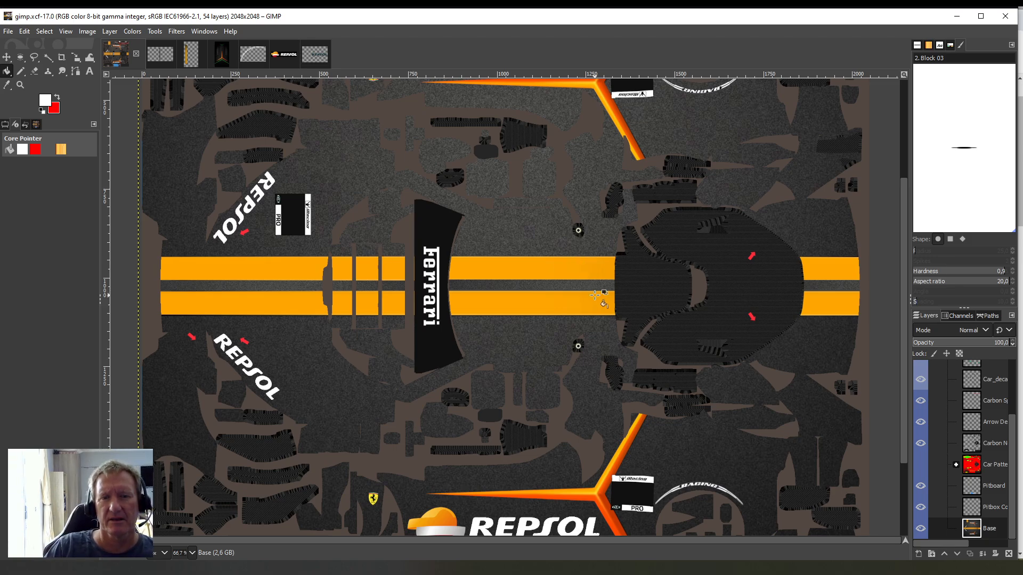
pyautogui.scroll(-4, 594, 299)
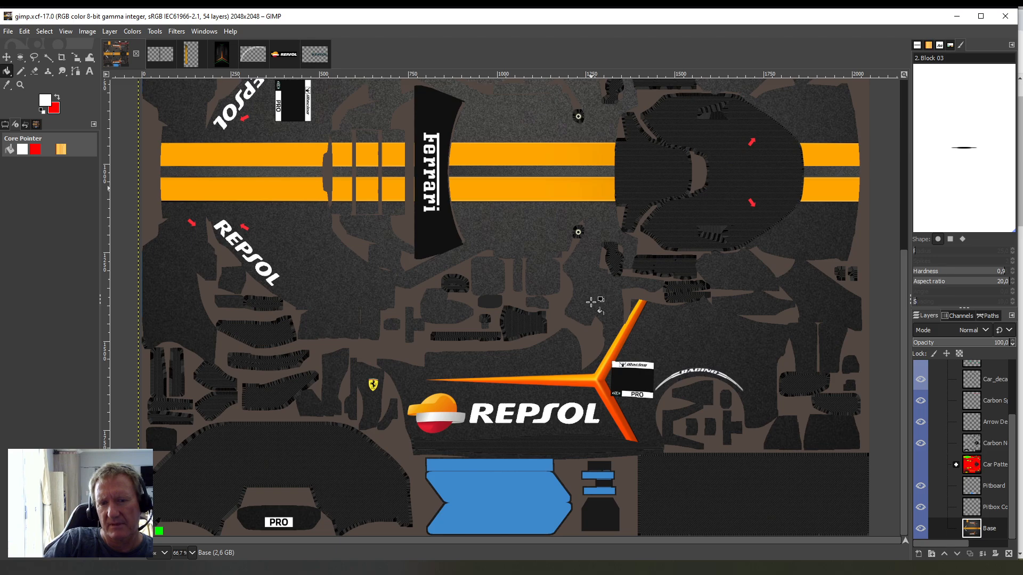
pyautogui.scroll(6, 591, 302)
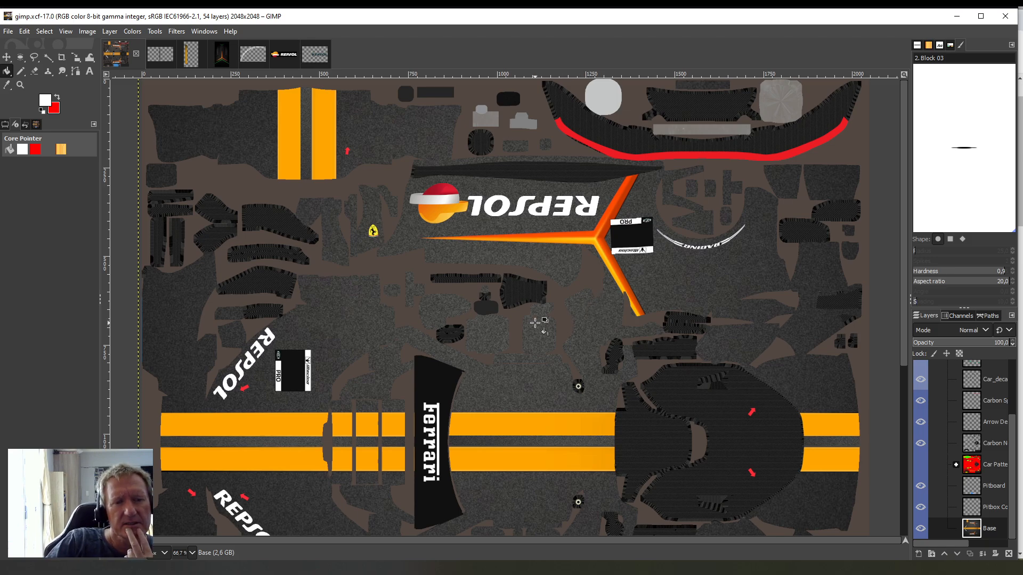
pyautogui.scroll(-3, 535, 322)
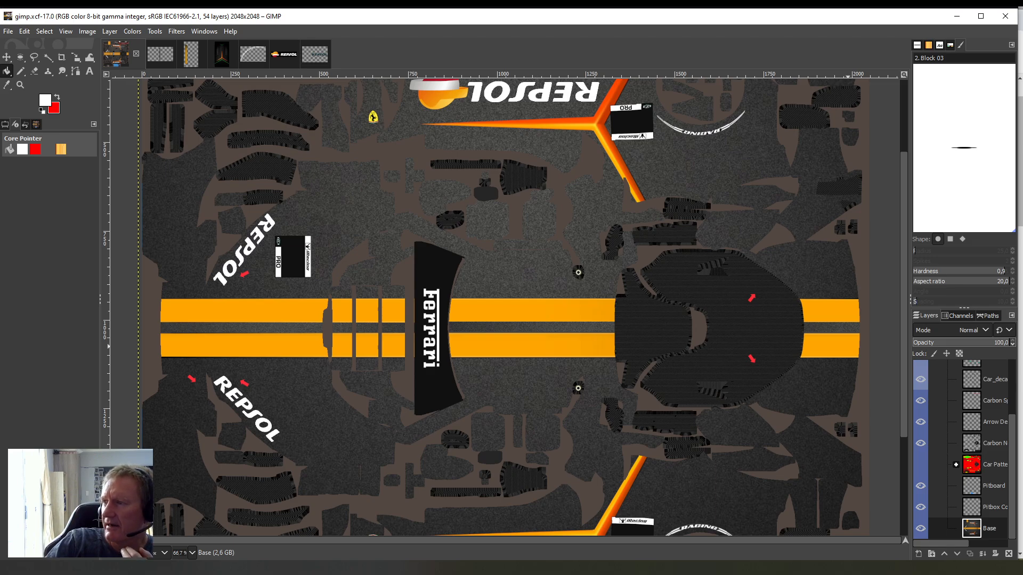
# - Open the Ray-Ban logo image from the desktop's logo.png folder in GIMP and move the File Explorer window out of the way
pyautogui.moveTo(1022, 85); pyautogui.dragTo(719, 87)
pyautogui.scroll(3, 748, 330)
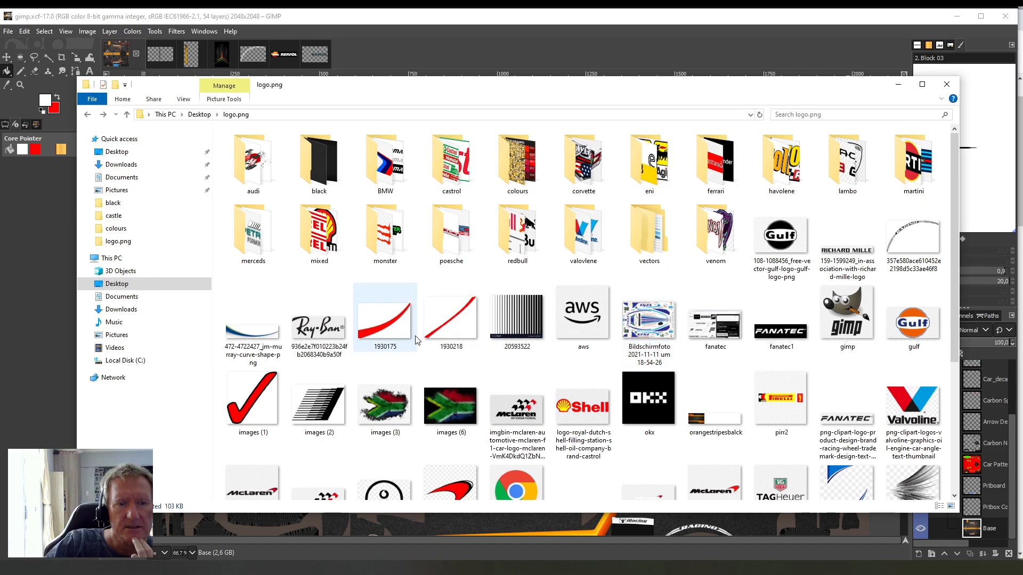
pyautogui.click(334, 339)
pyautogui.doubleClick(334, 339)
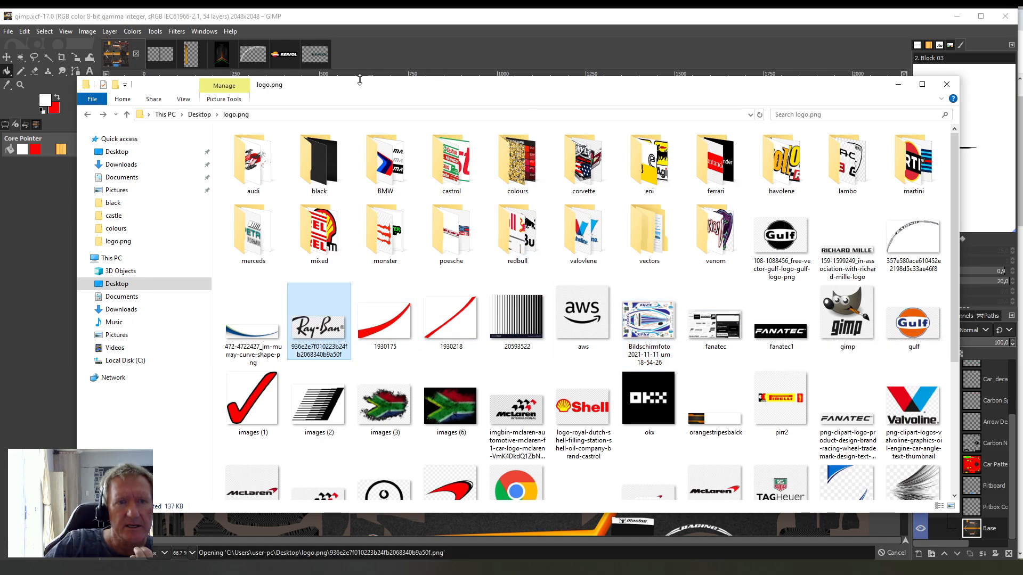
pyautogui.moveTo(356, 85); pyautogui.dragTo(1022, 63)
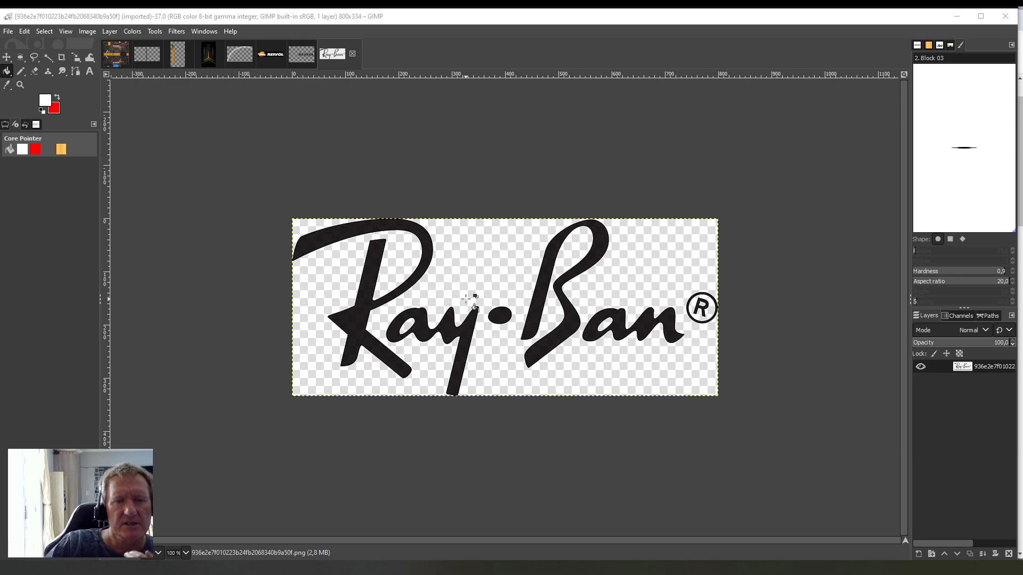
# - Copy the Ray-Ban logo and paste it into the livery template as a floating selection
pyautogui.click(25, 31)
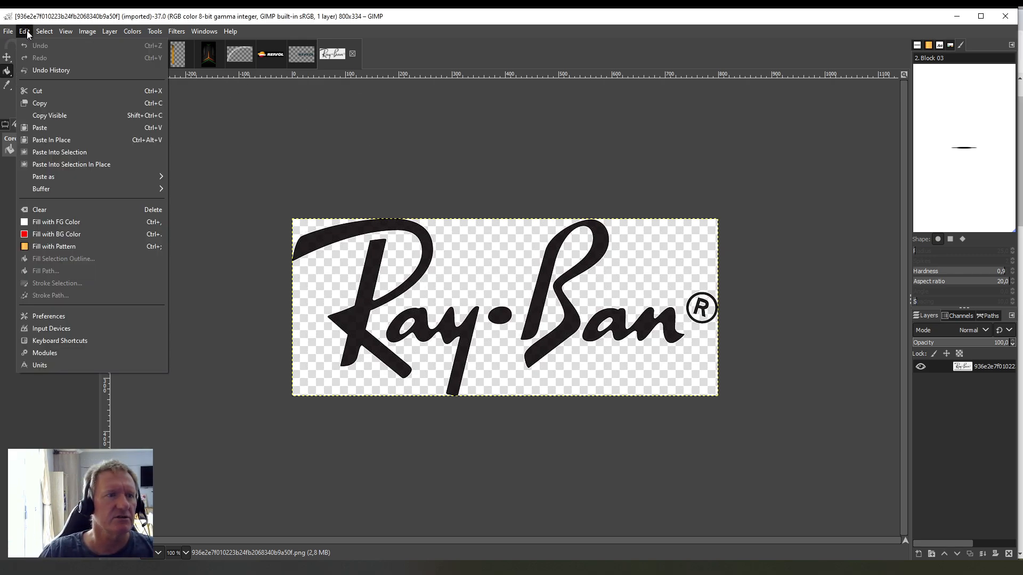
pyautogui.click(43, 104)
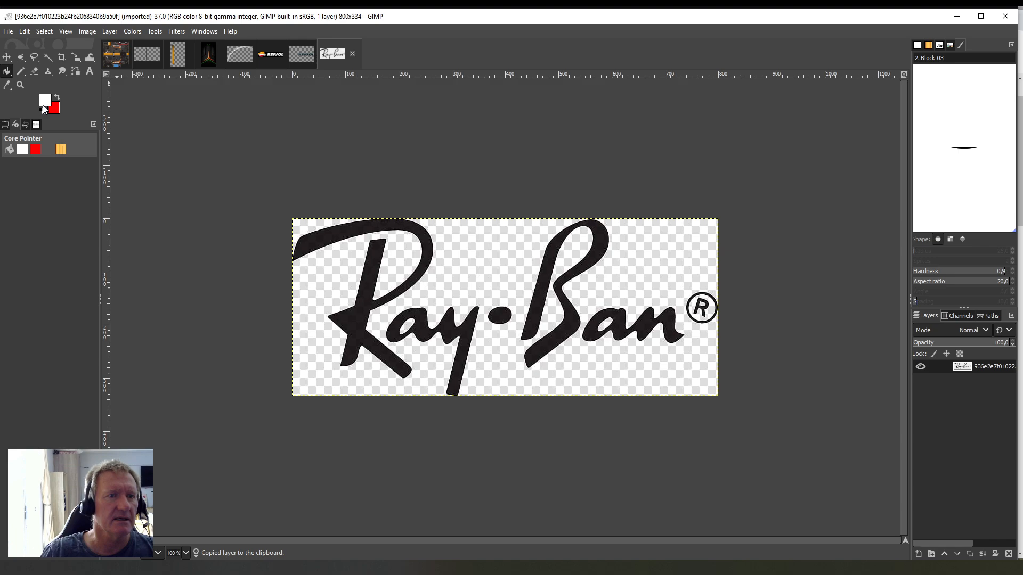
pyautogui.click(109, 62)
pyautogui.click(22, 32)
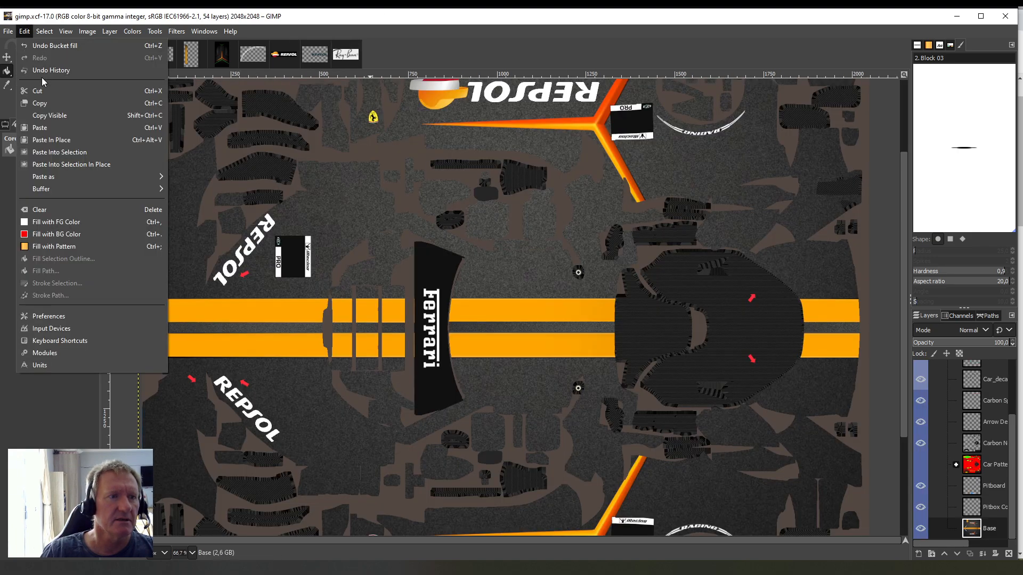
pyautogui.click(40, 128)
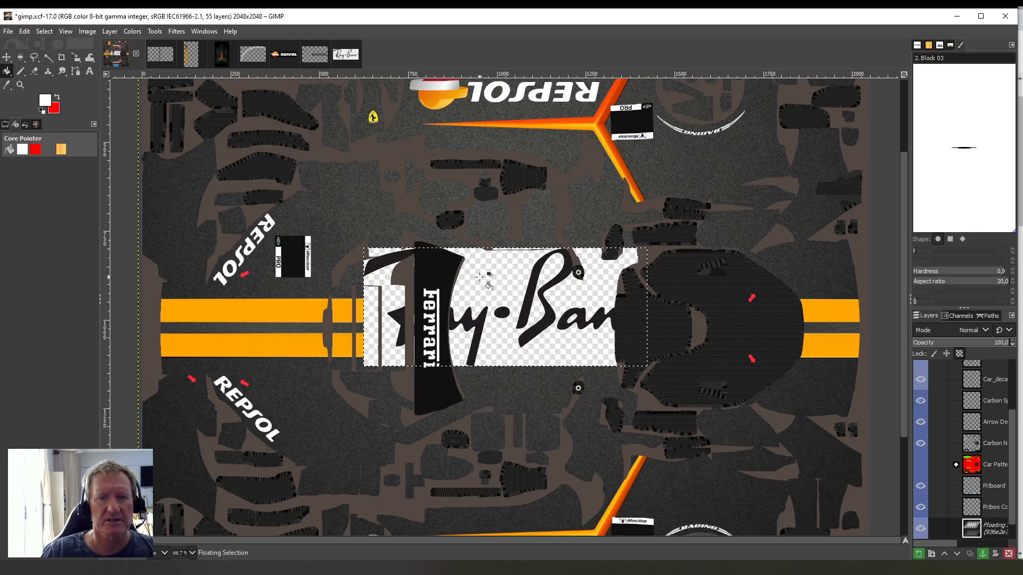
# - Undo the Ray-Ban logo's paste and make the white background of its source image transparent with Color to Alpha
pyautogui.click(23, 32)
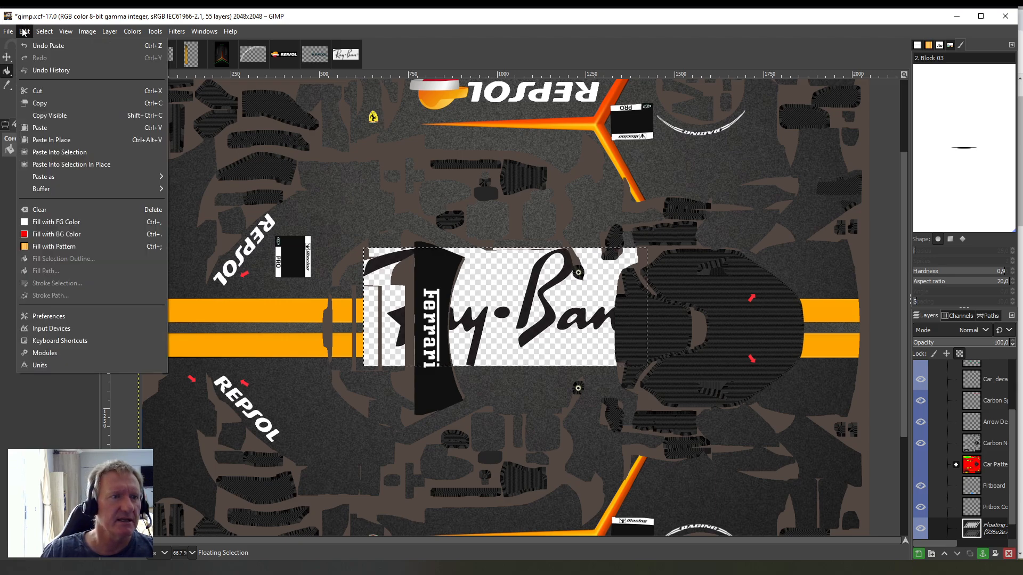
pyautogui.click(48, 45)
pyautogui.click(356, 59)
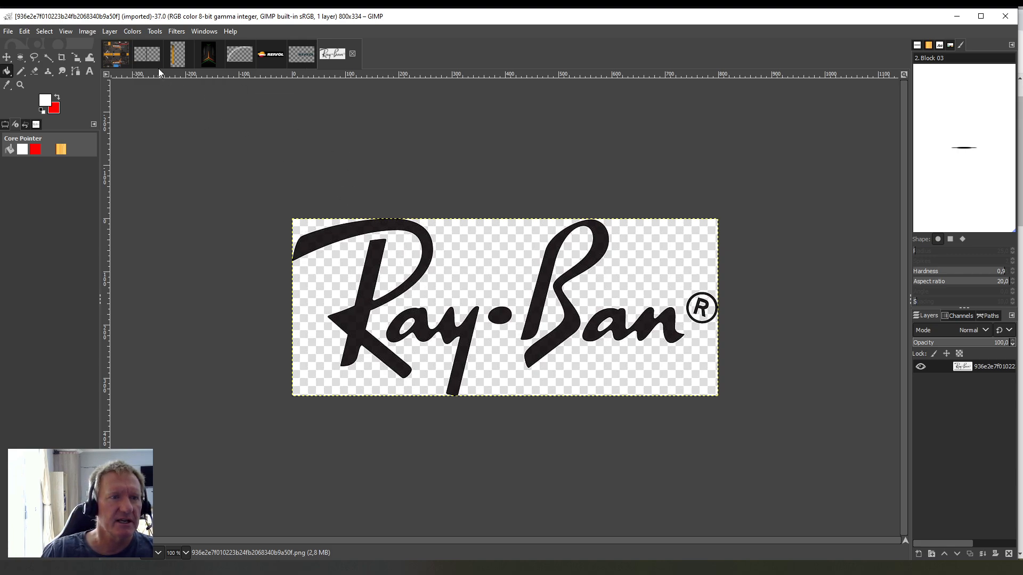
pyautogui.click(107, 32)
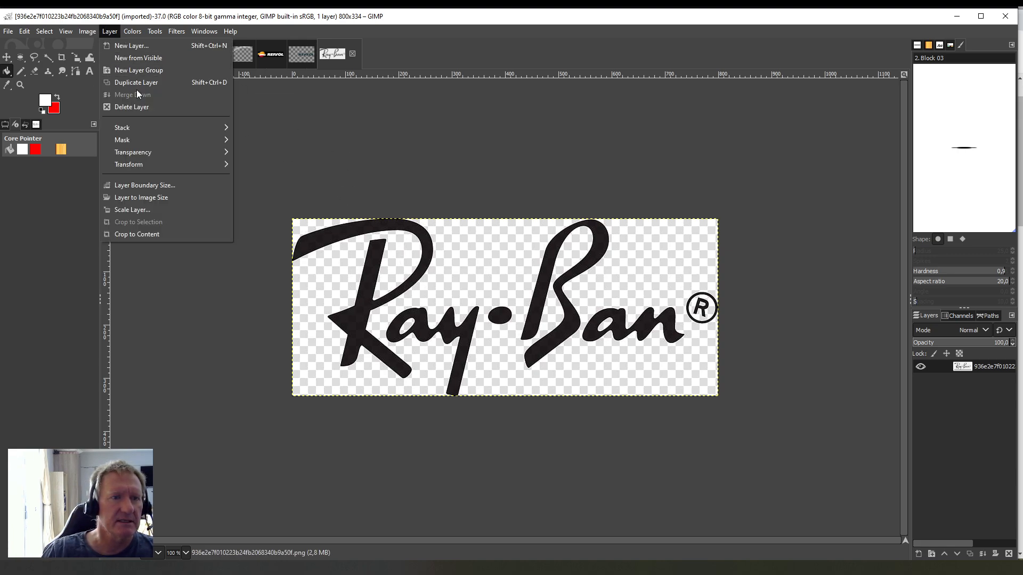
pyautogui.moveTo(150, 149)
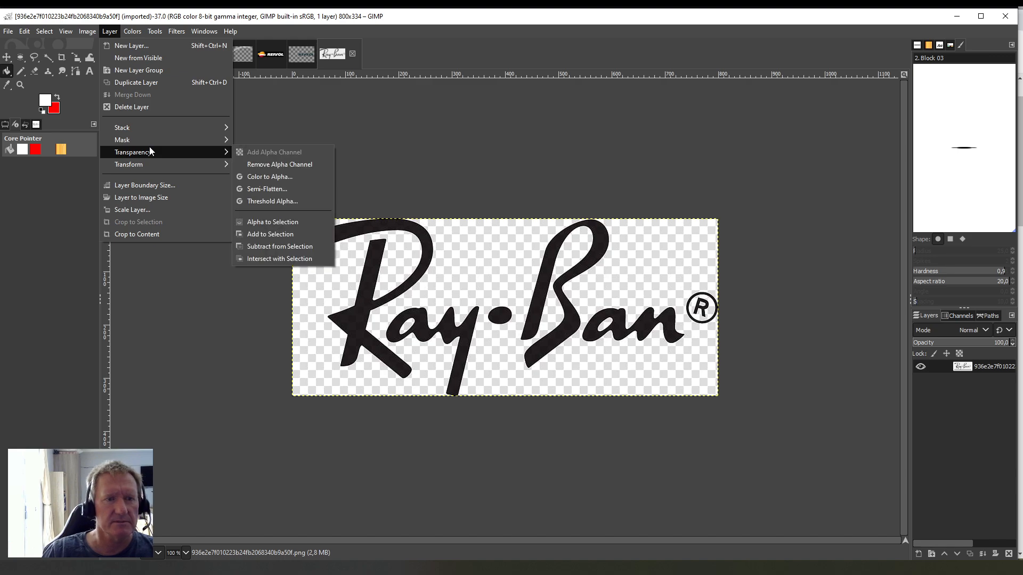
pyautogui.click(274, 177)
pyautogui.click(223, 256)
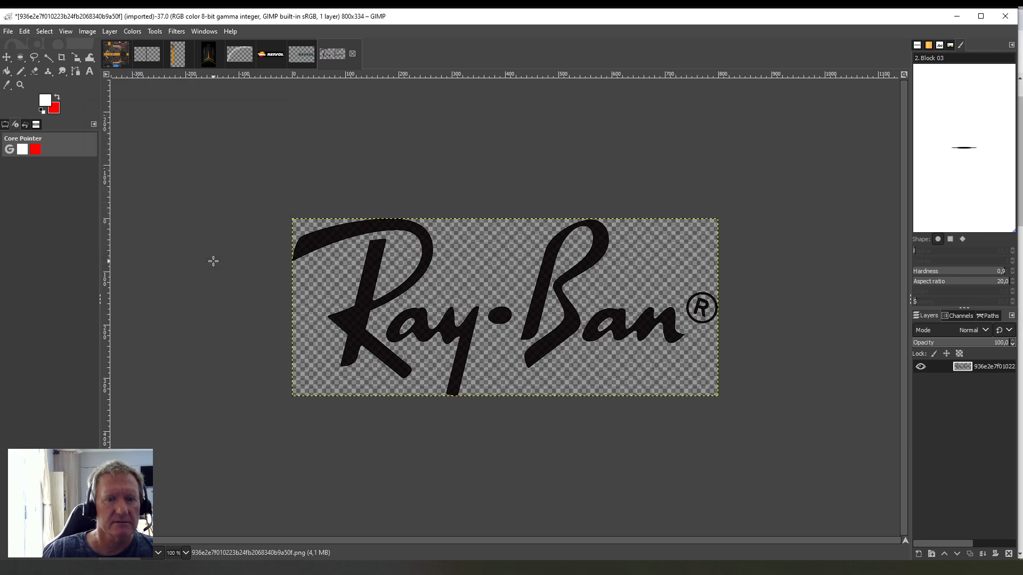
# - Copy the background-free Ray-Ban logo and paste it into the livery template as a floating selection
pyautogui.click(25, 31)
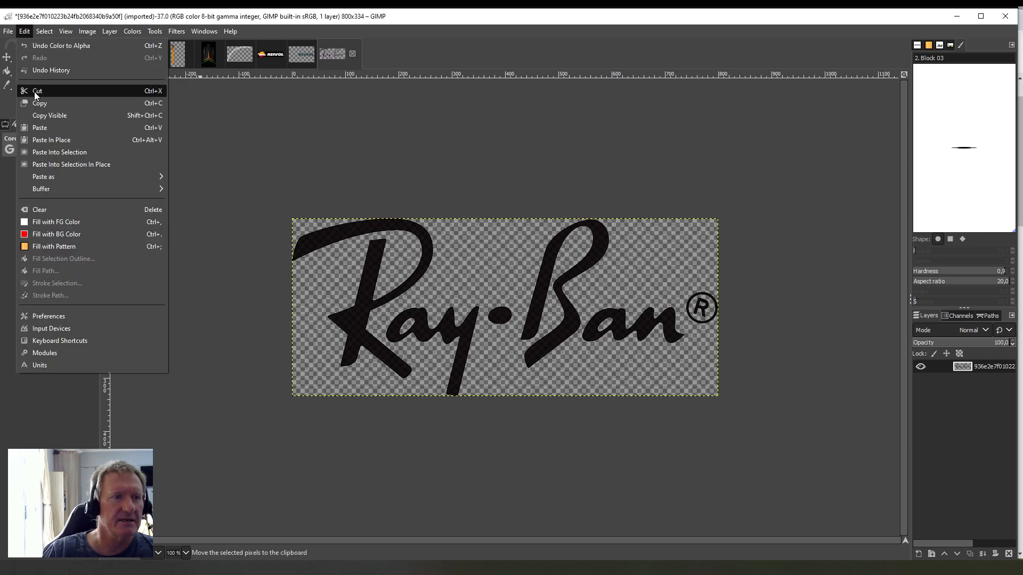
pyautogui.click(46, 107)
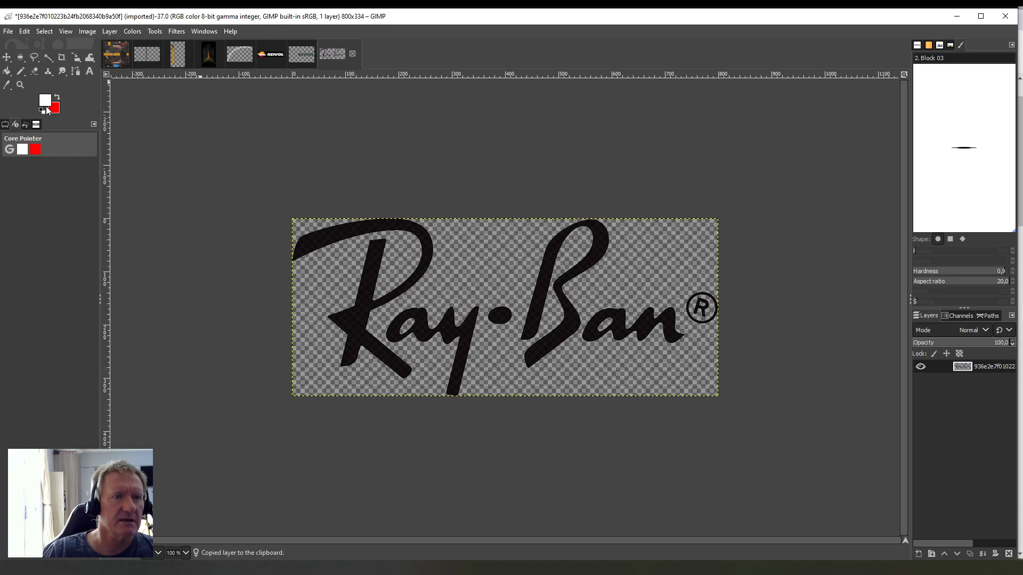
pyautogui.click(115, 55)
pyautogui.click(24, 32)
pyautogui.click(47, 129)
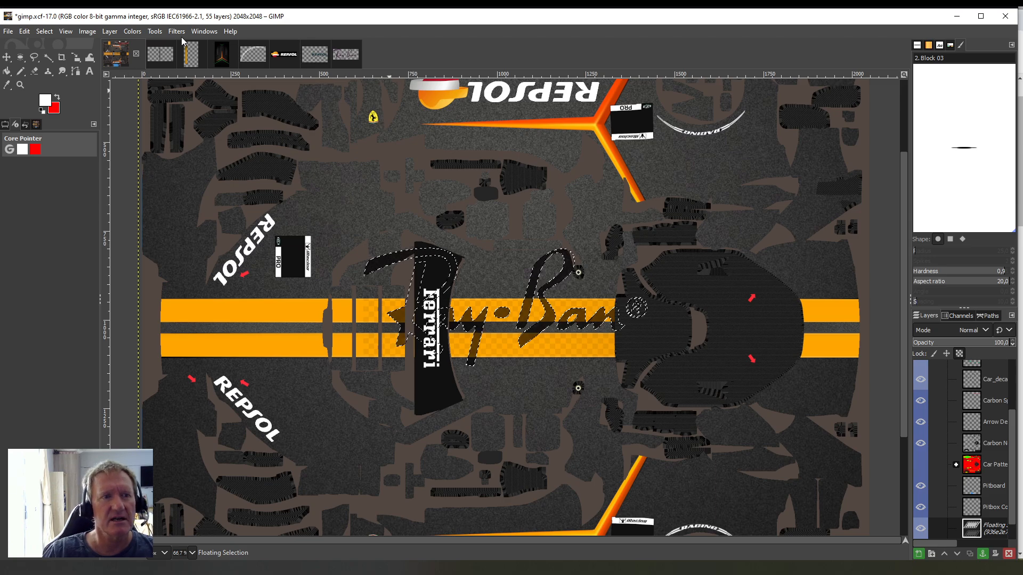
# - Scale the pasted Ray-Ban logo to about 211 × 88 px and place it just below the centre stripes beside the Ferrari banner
pyautogui.click(154, 31)
pyautogui.moveTo(179, 72)
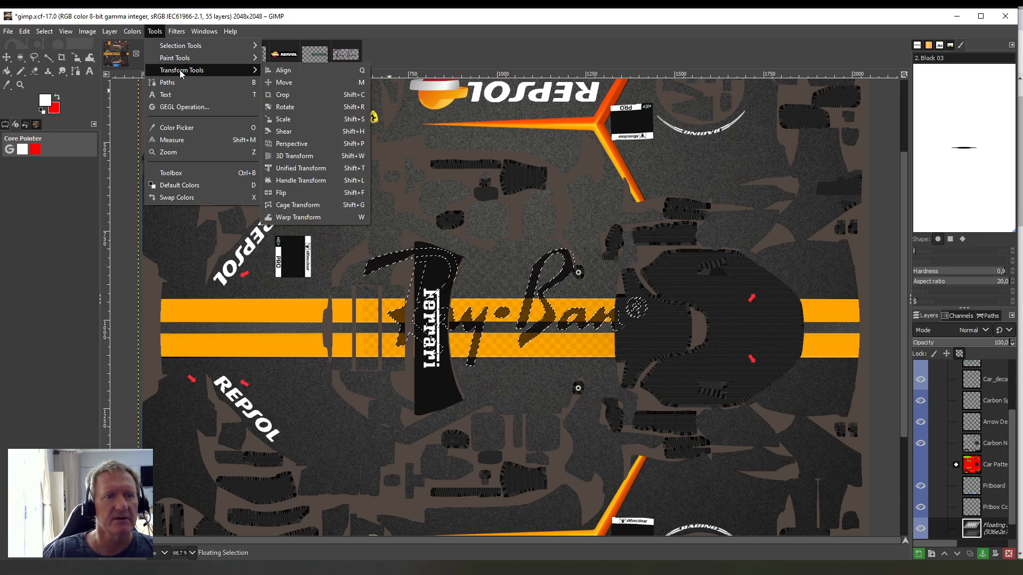
pyautogui.click(282, 110)
pyautogui.moveTo(363, 307); pyautogui.dragTo(443, 318)
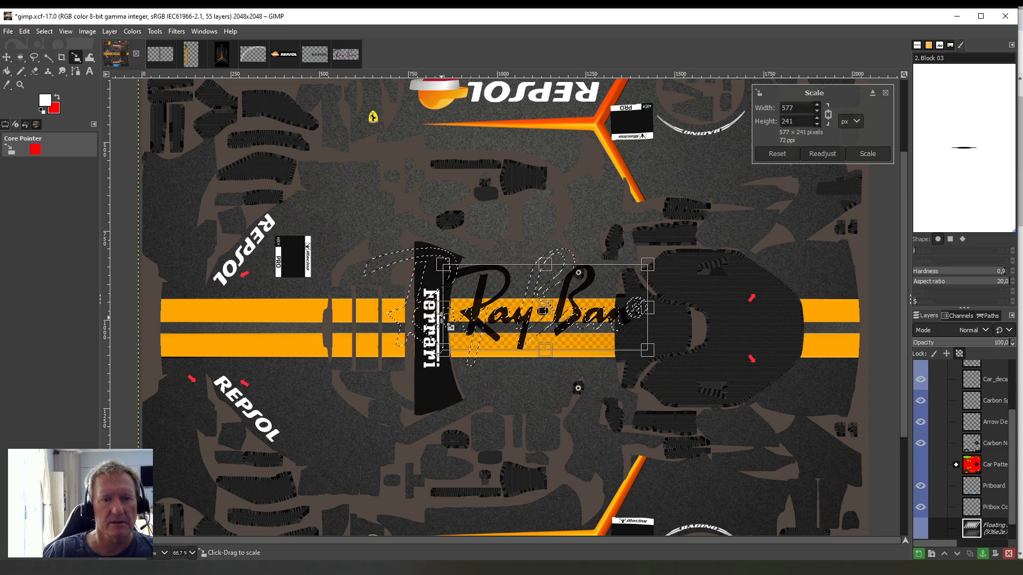
pyautogui.moveTo(554, 318); pyautogui.dragTo(544, 342)
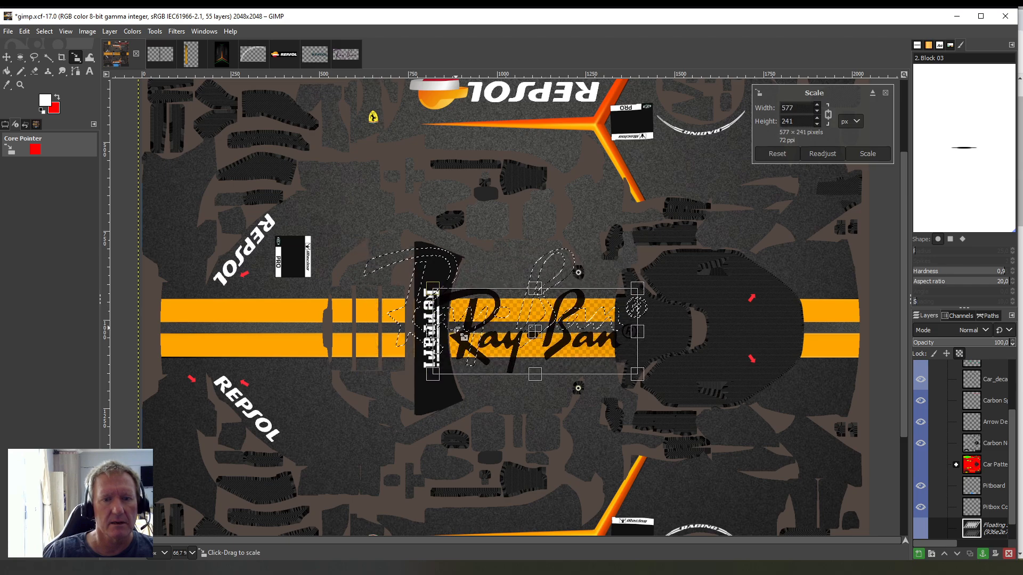
pyautogui.moveTo(449, 340); pyautogui.dragTo(523, 392)
pyautogui.moveTo(452, 405); pyautogui.dragTo(512, 375)
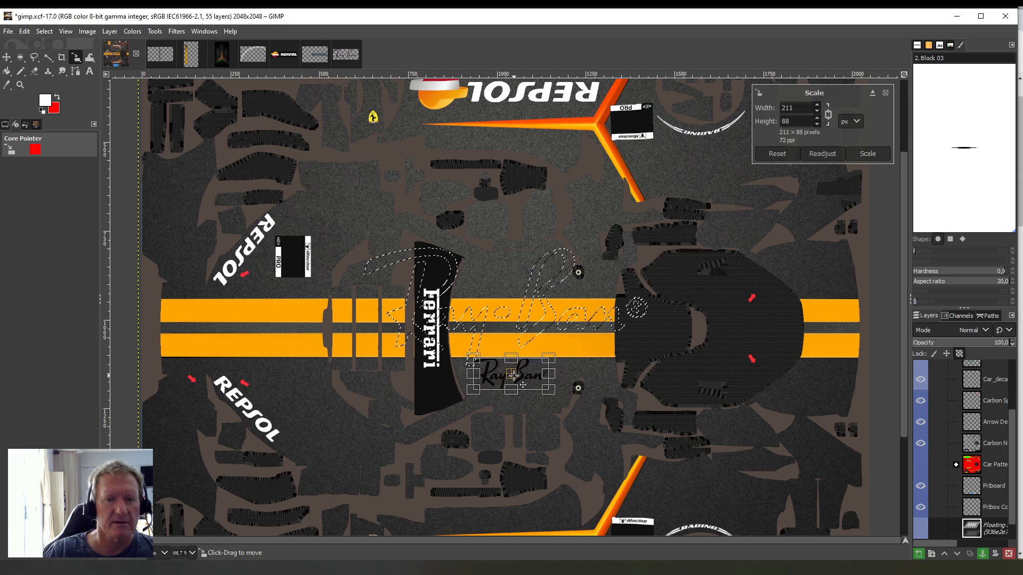
# - Apply the scaling and anchor the floating Ray-Ban logo to the Base layer
pyautogui.click(7, 70)
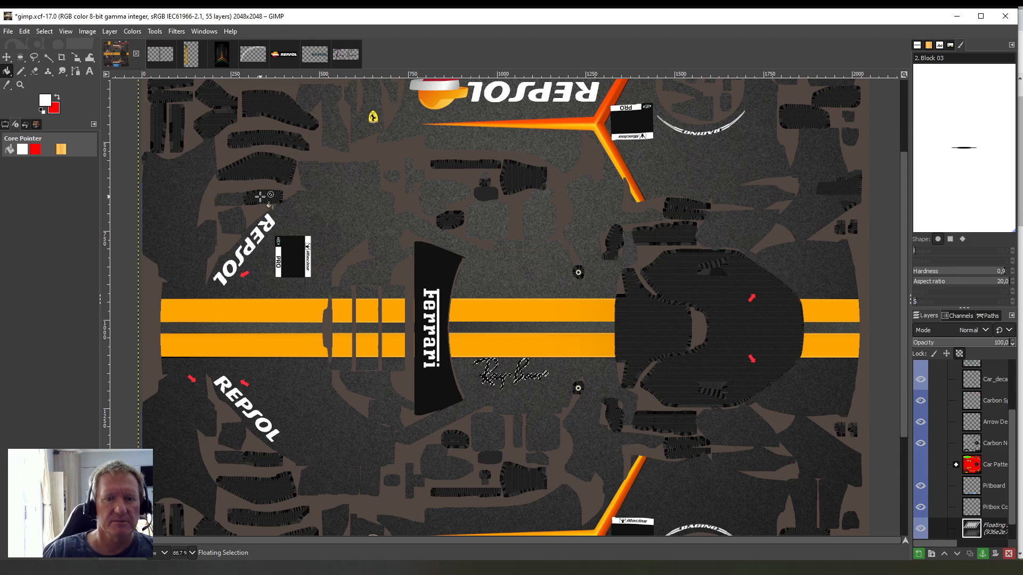
pyautogui.rightClick(978, 527)
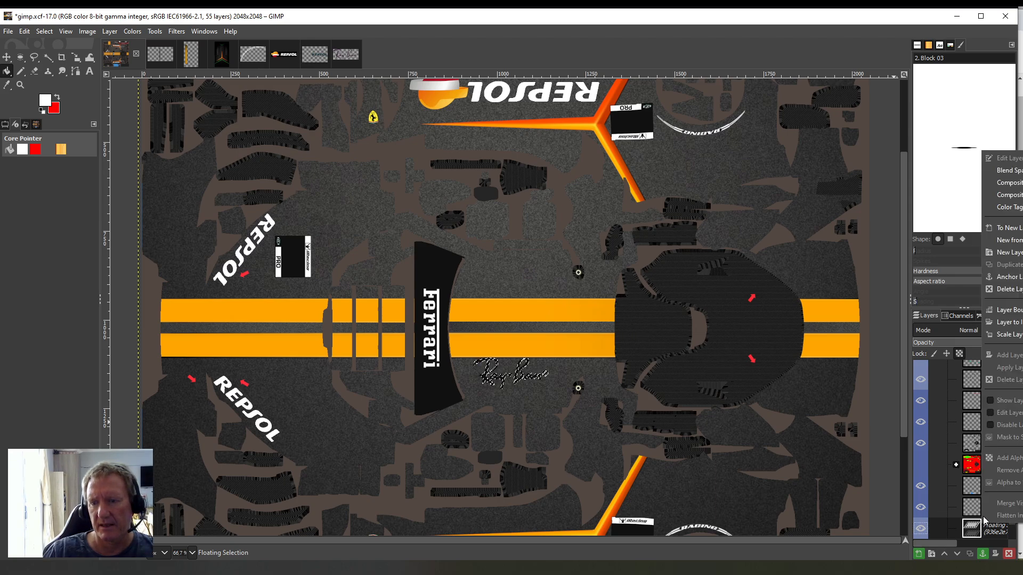
pyautogui.click(1001, 276)
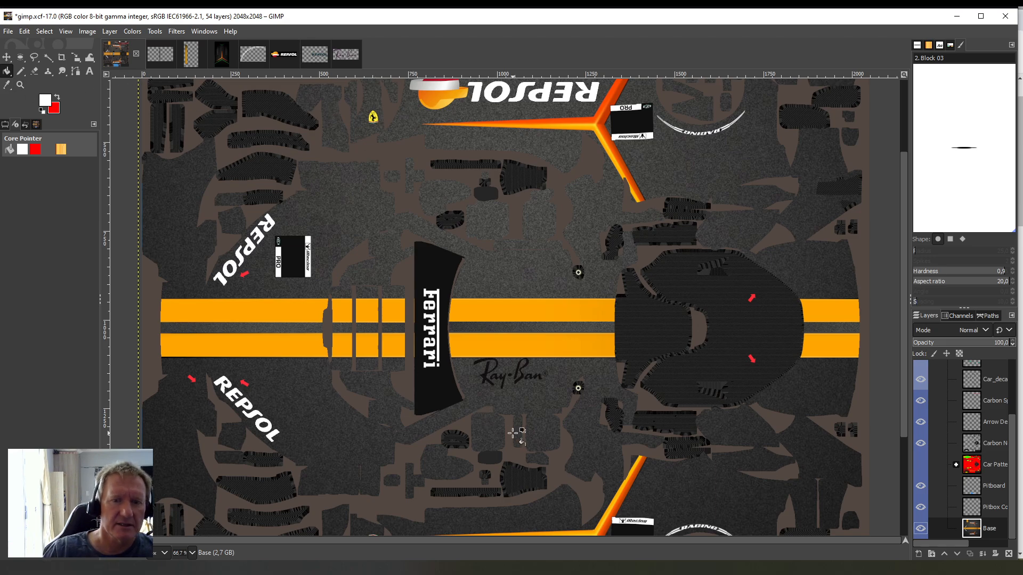
# - Try to bucket-fill the R and B of the placed Ray-Ban logo with white, and undo the fill
pyautogui.click(500, 396)
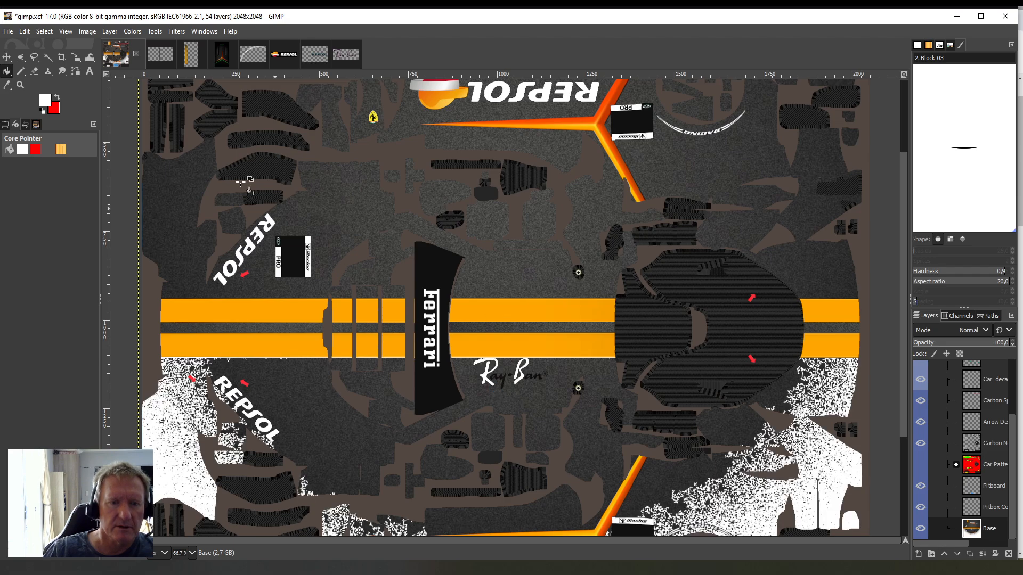
pyautogui.click(25, 31)
pyautogui.click(53, 41)
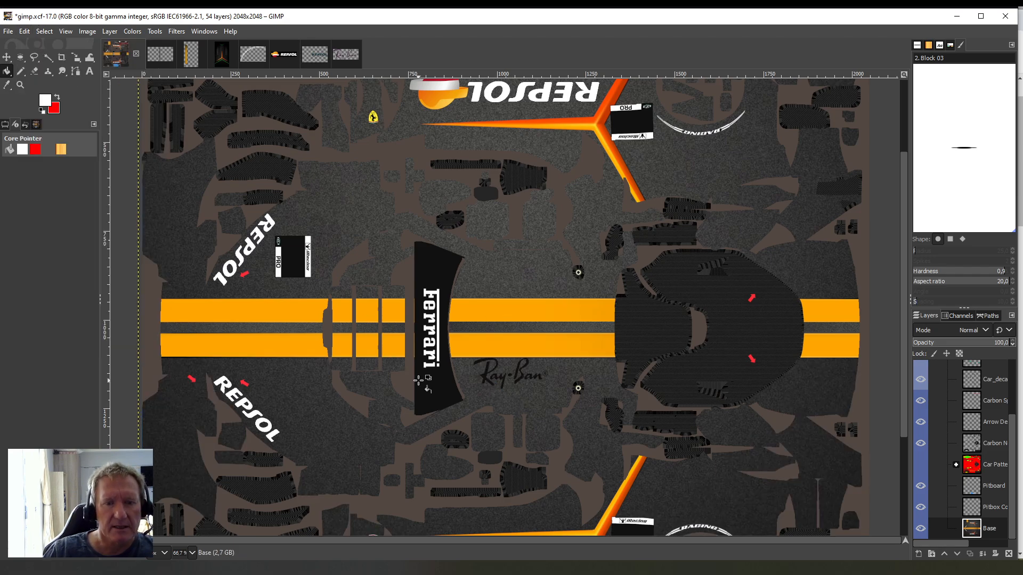
# - Try filling the Ray-Ban logo part by part with white, first "ay" and then the initial R, and undo both fills
pyautogui.scroll(-5, 533, 389)
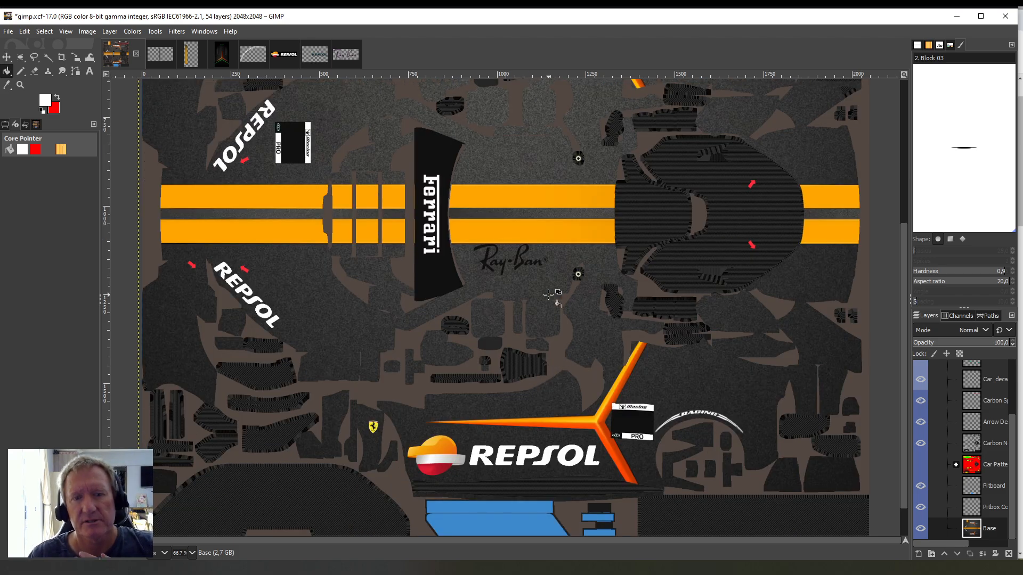
pyautogui.click(502, 263)
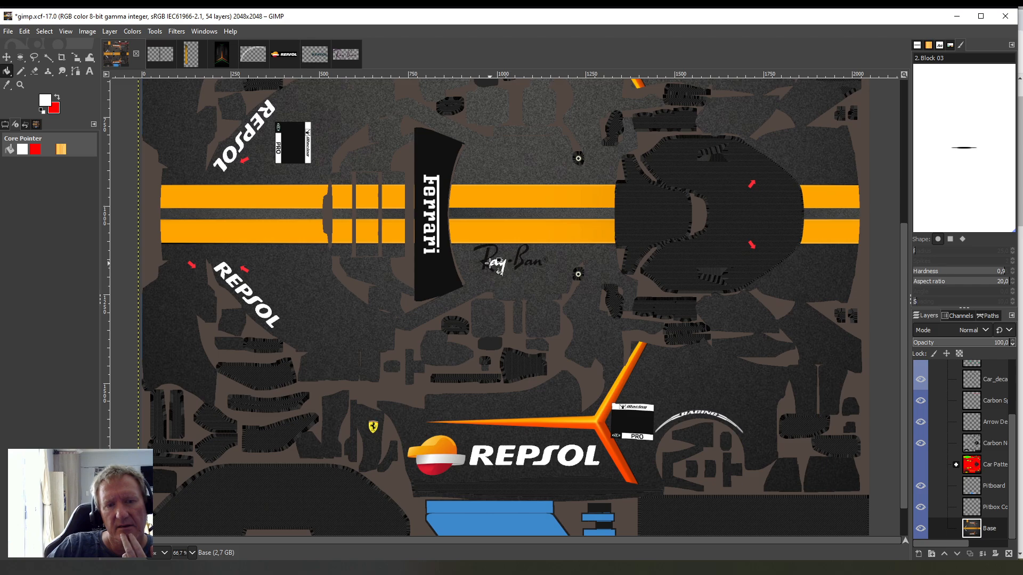
pyautogui.click(485, 261)
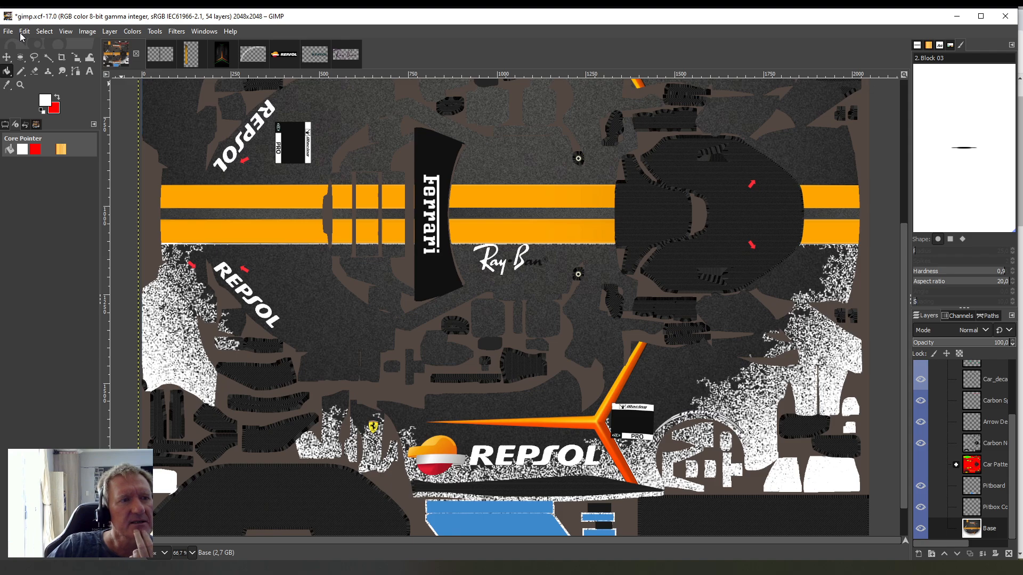
pyautogui.click(24, 31)
pyautogui.click(39, 45)
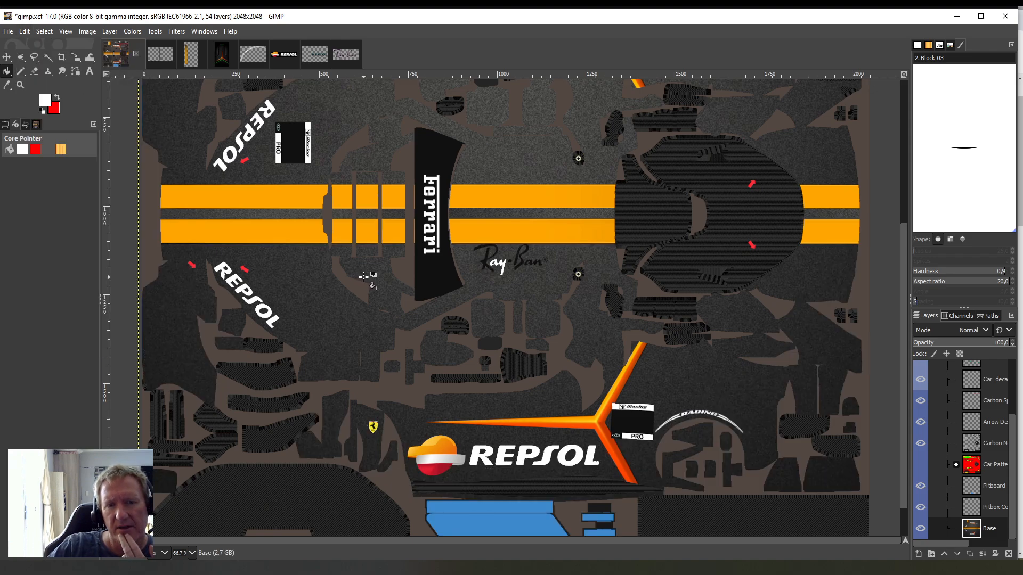
pyautogui.click(28, 32)
pyautogui.click(28, 44)
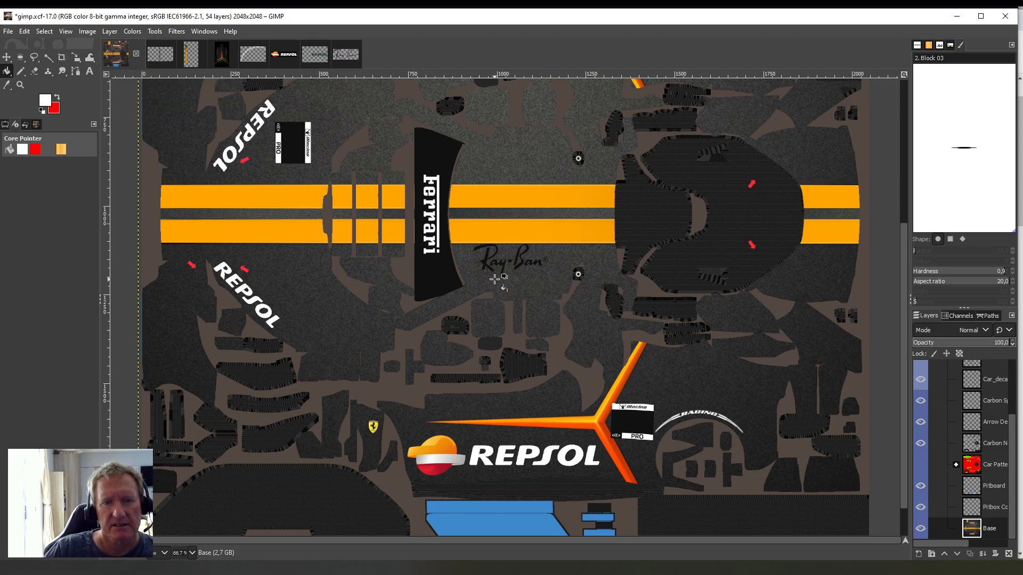
# - Retry the white fill on the upper edge of the Ray-Ban logo's initial R and undo it
pyautogui.click(479, 248)
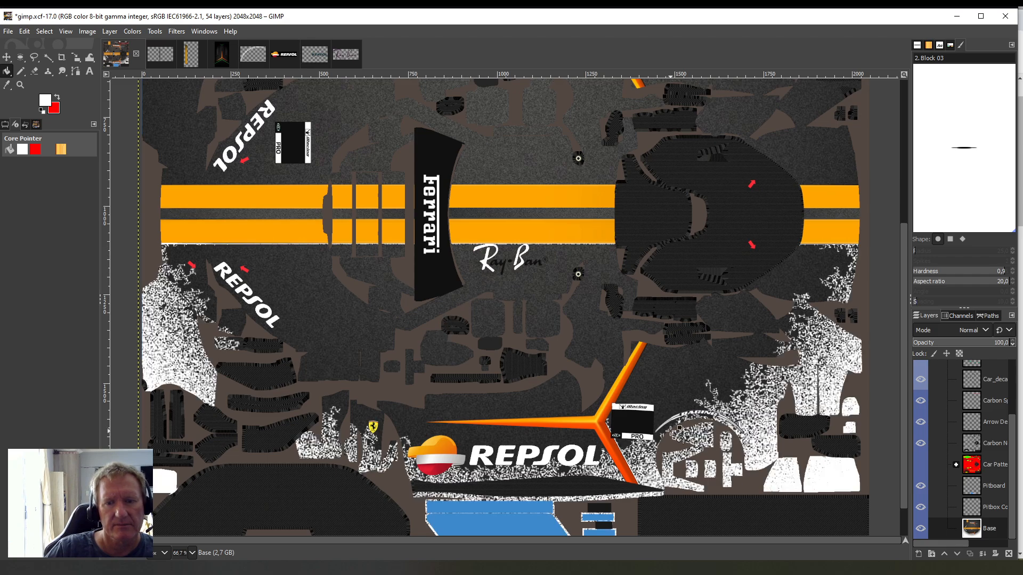
pyautogui.click(23, 33)
pyautogui.click(37, 47)
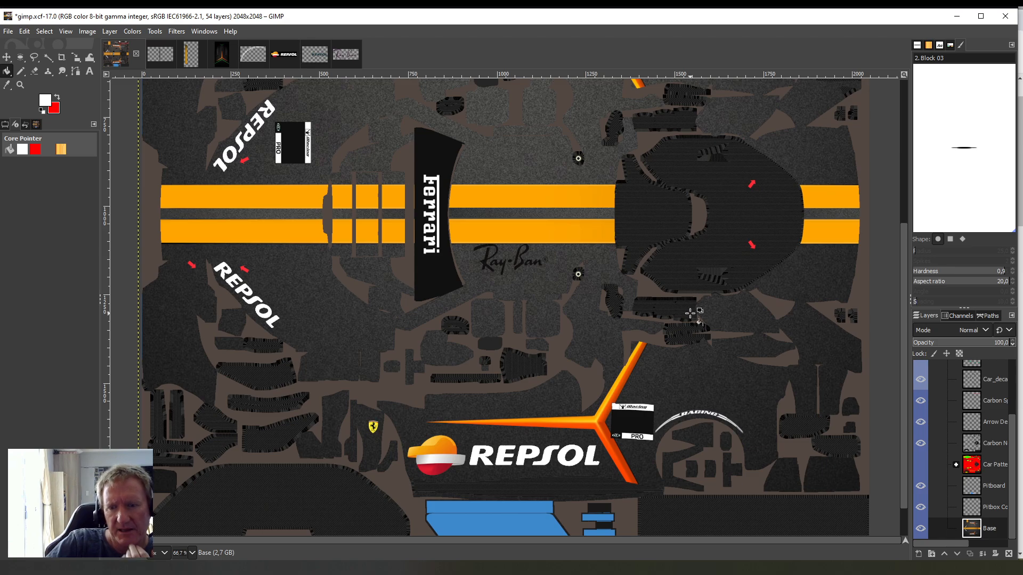
# - Try a white bucket fill on the dark body panels in the template's lower half and undo it
pyautogui.scroll(-2, 691, 310)
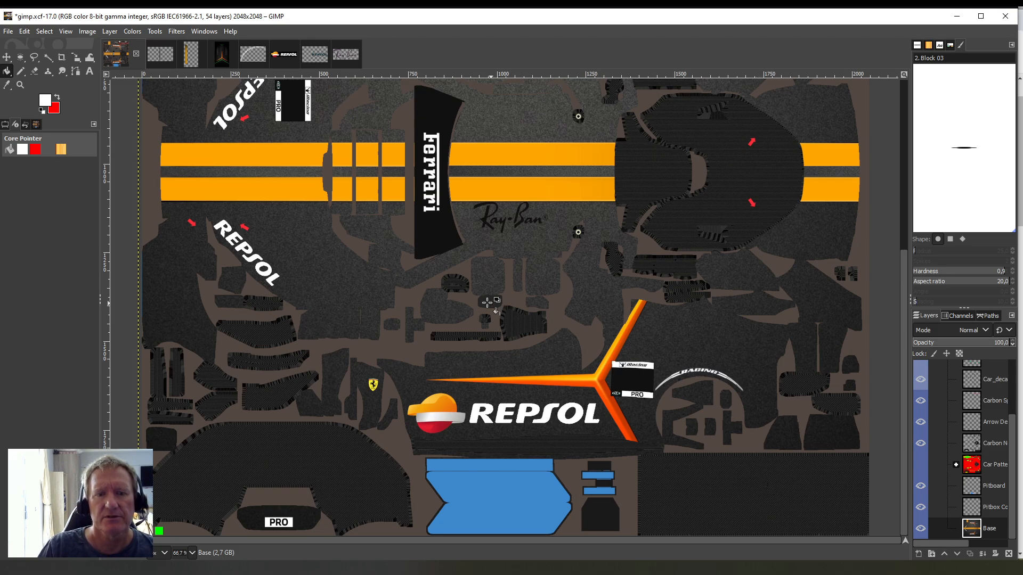
pyautogui.scroll(2, 435, 315)
pyautogui.scroll(3, 444, 277)
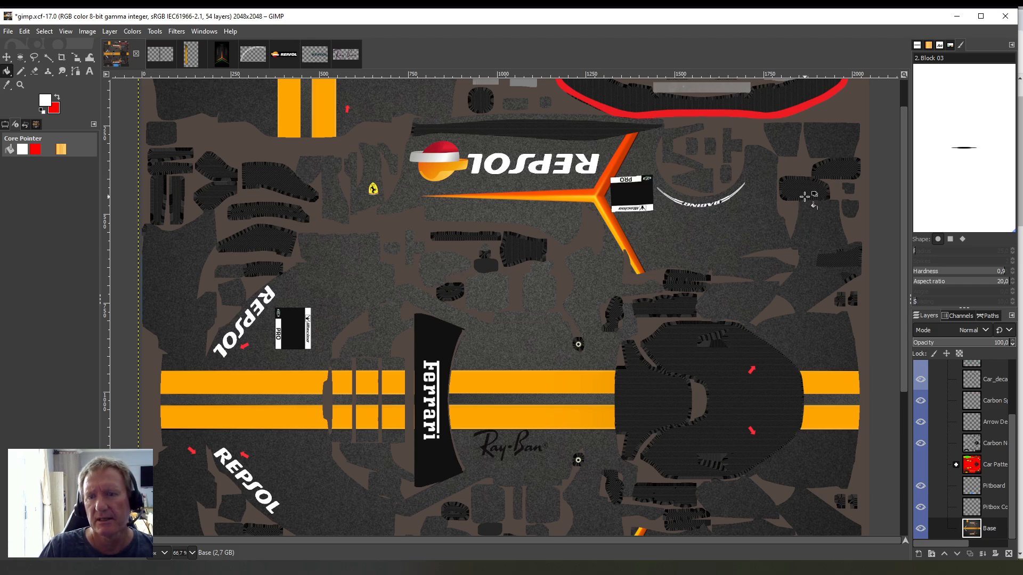
pyautogui.scroll(-5, 888, 320)
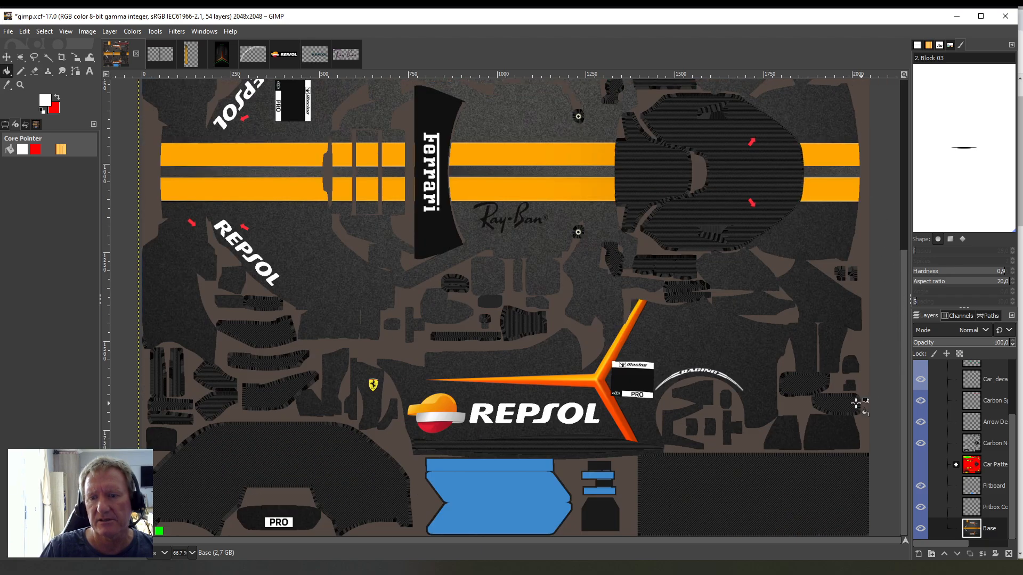
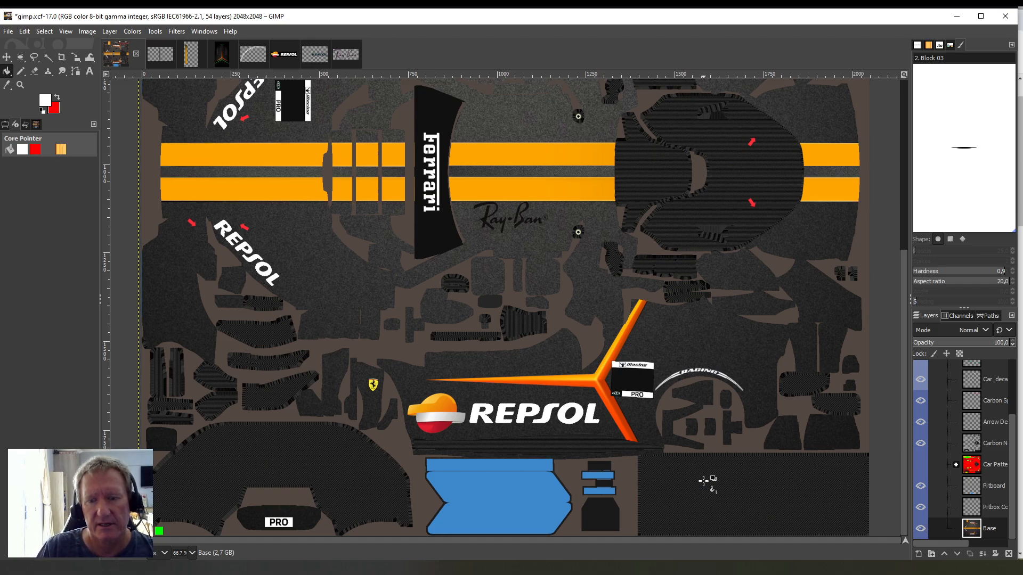
pyautogui.click(740, 486)
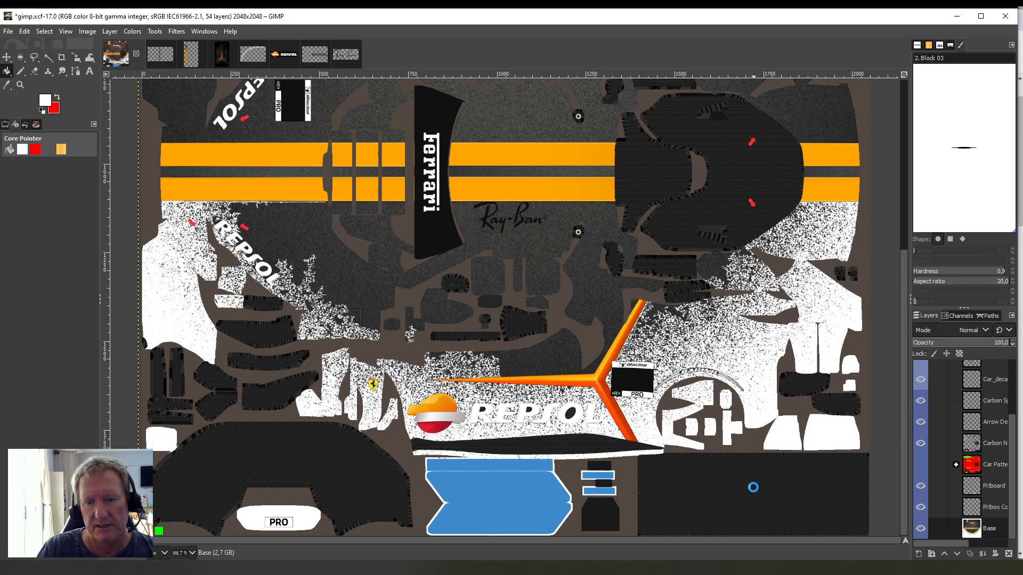
pyautogui.click(25, 32)
pyautogui.click(25, 32)
pyautogui.click(25, 32)
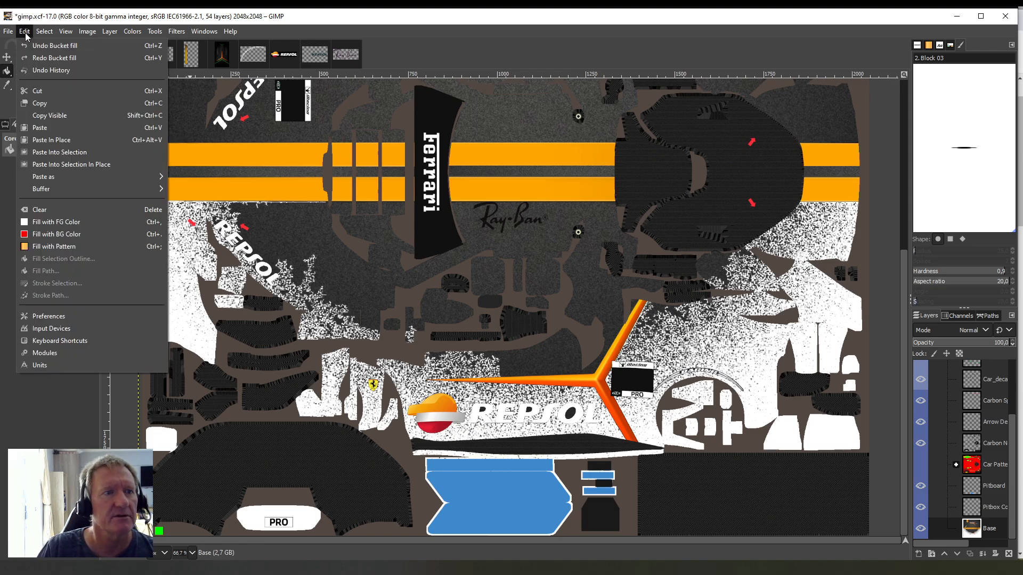
pyautogui.click(35, 46)
pyautogui.hotkey('ctrl', 'z')
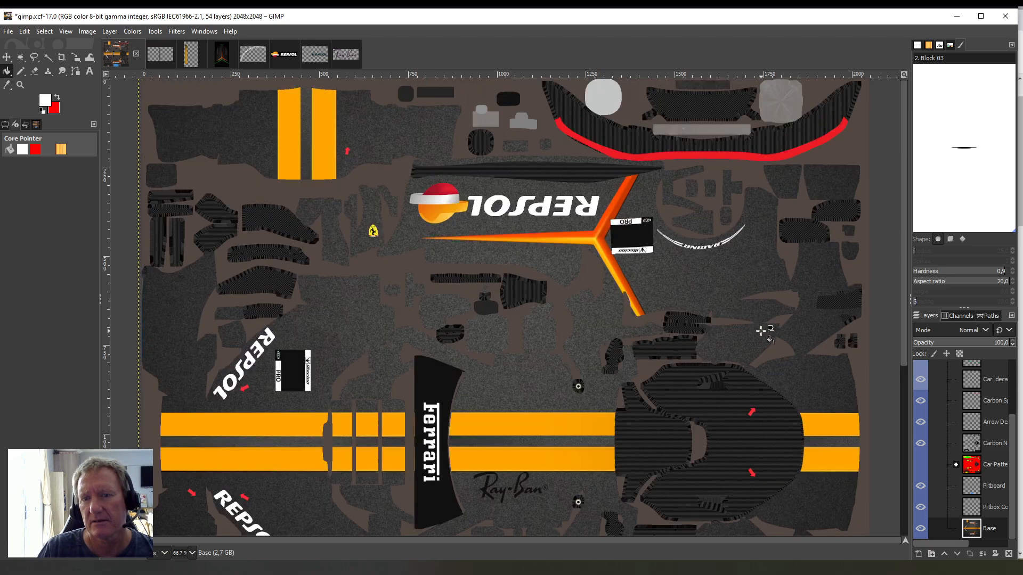
# - Try white bucket fills on the upper body panels and on the area around the Ferrari banner, undoing each one
pyautogui.click(805, 232)
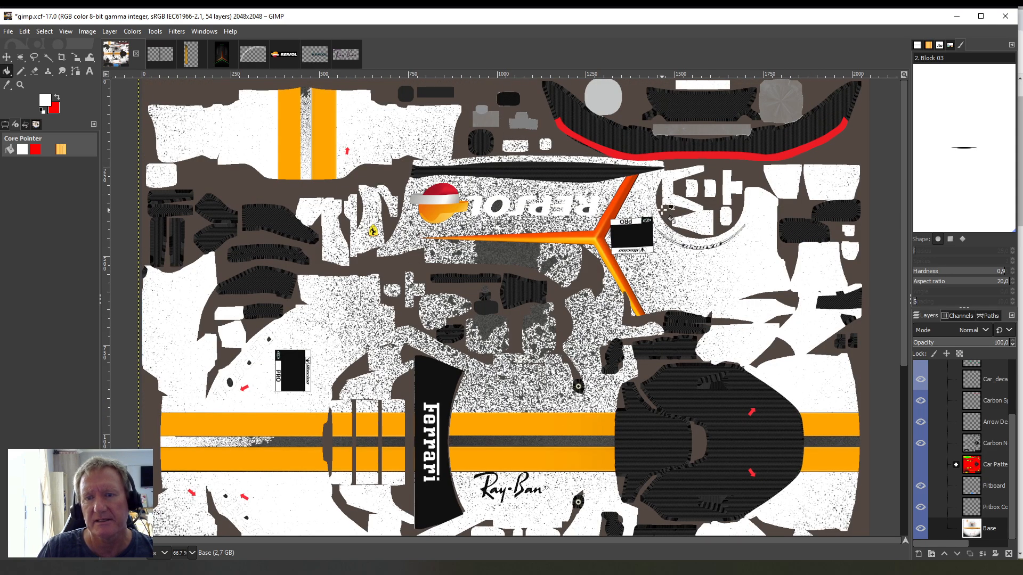
pyautogui.click(25, 32)
pyautogui.click(36, 41)
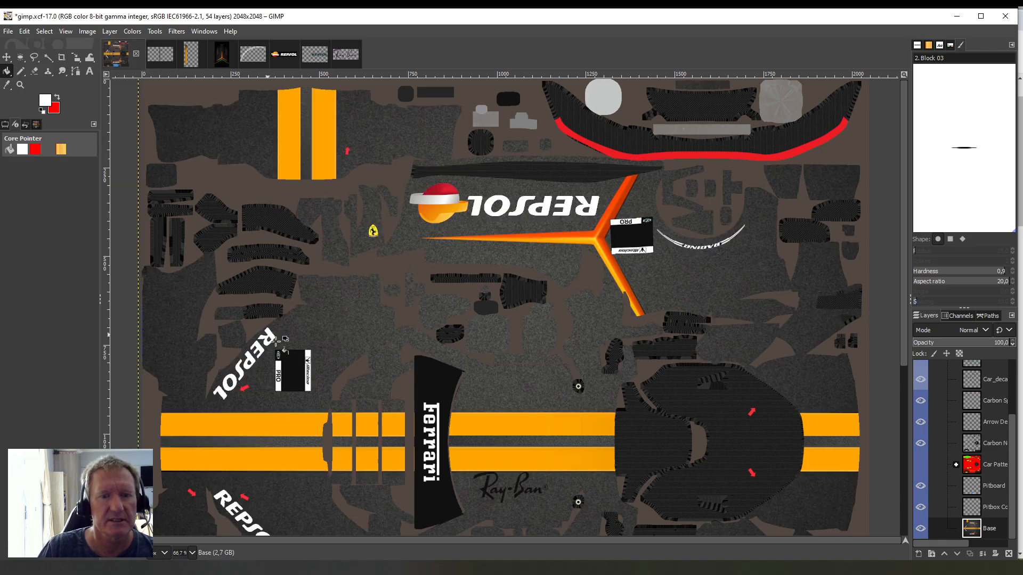
pyautogui.click(414, 397)
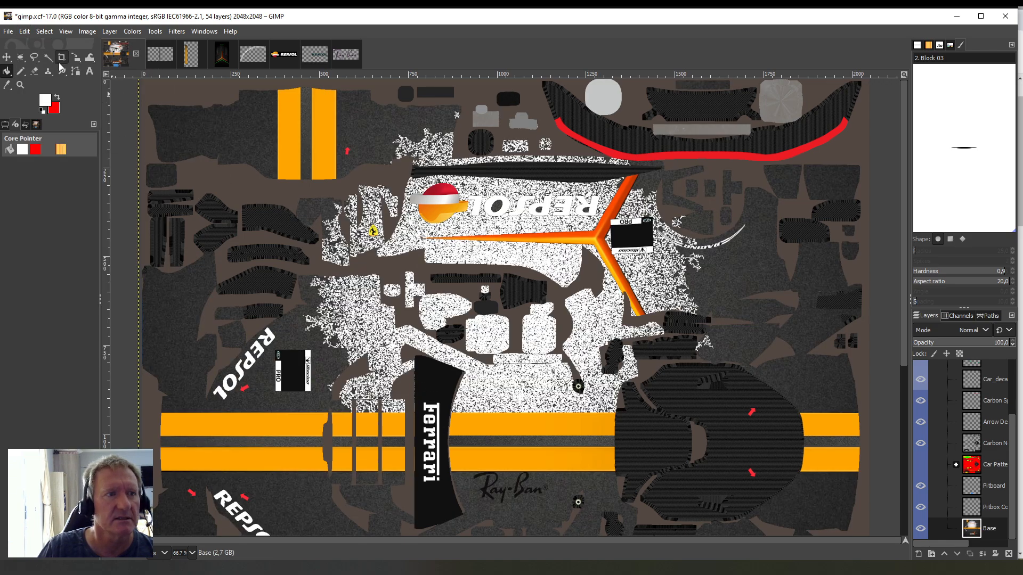
pyautogui.click(25, 31)
pyautogui.click(36, 42)
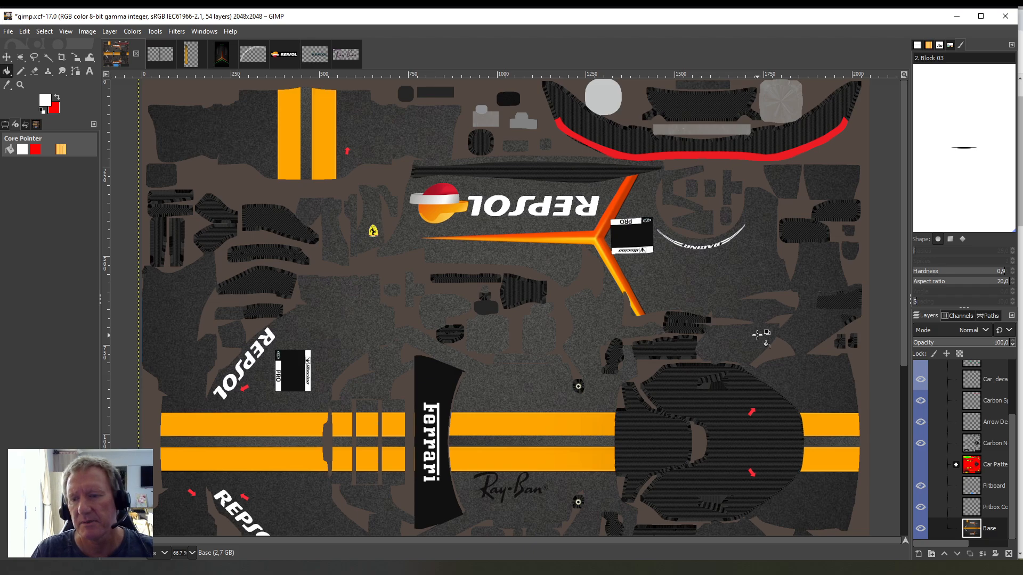
# - Save the current state of the layered livery project
pyautogui.scroll(-5, 757, 335)
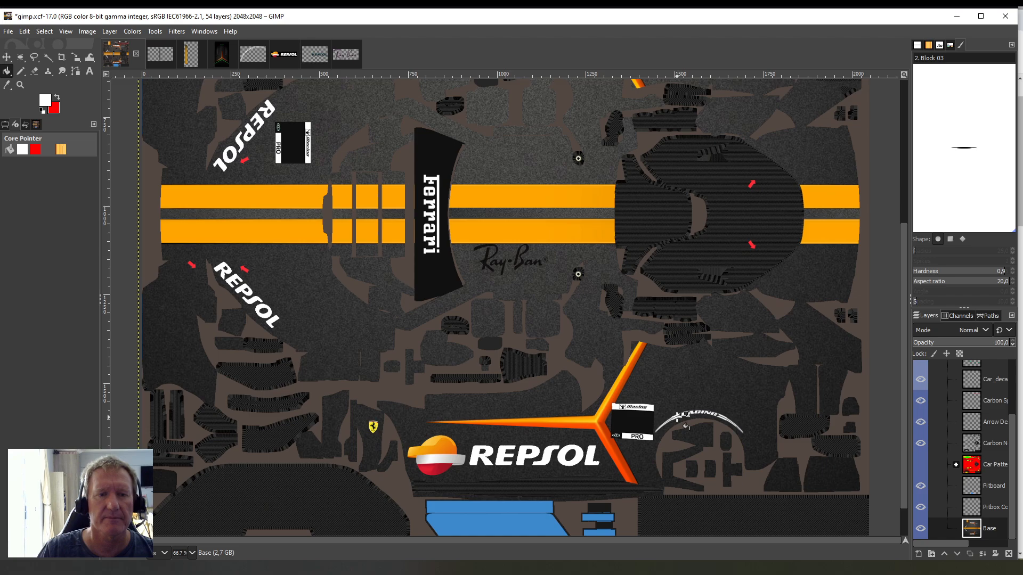
pyautogui.click(18, 33)
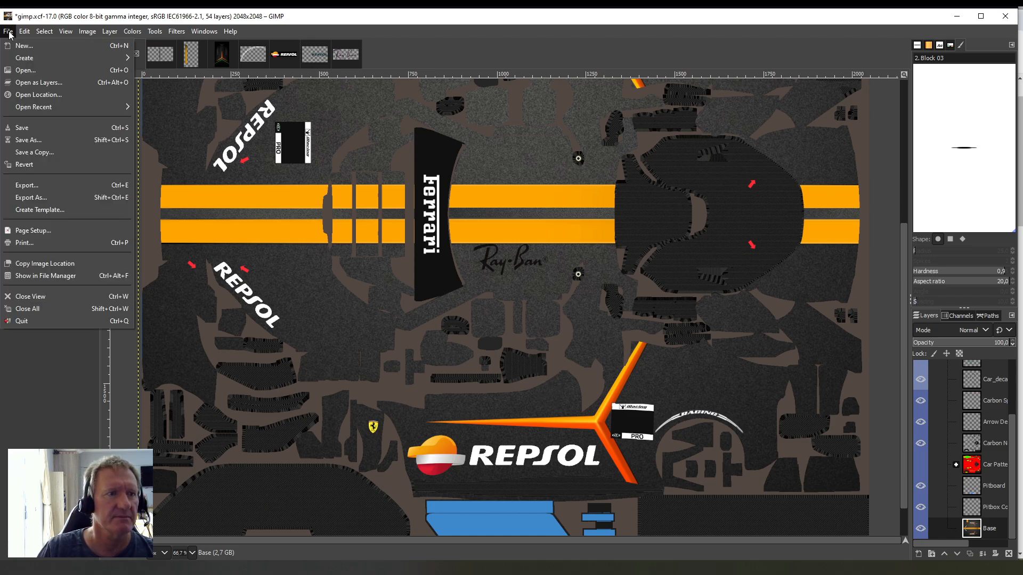
pyautogui.click(30, 130)
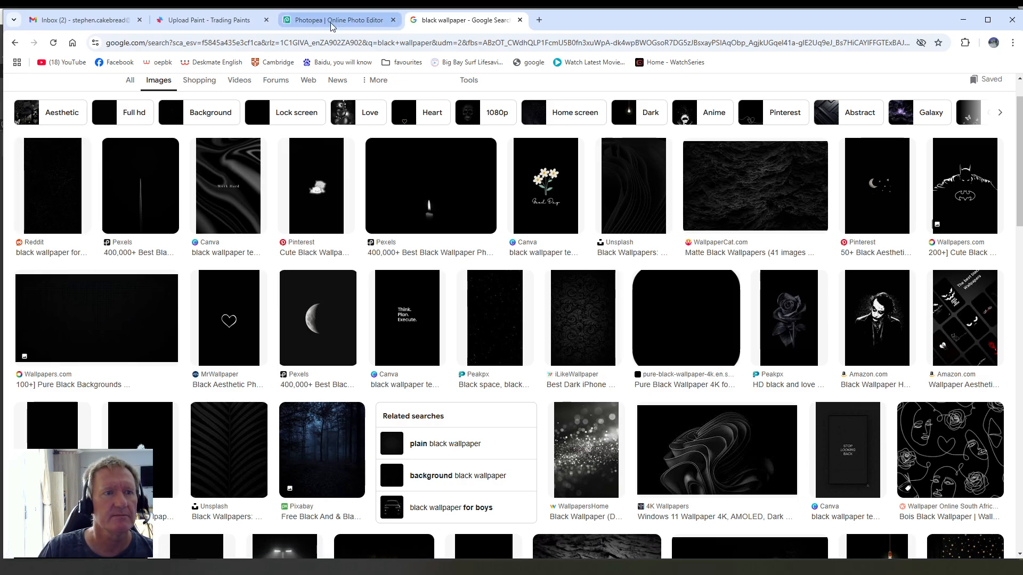
# - Switch to Photopea and open the livery's PSD file from the FERRARI GT3 folder in iracing cars > mycars.psd on the desktop
pyautogui.click(333, 19)
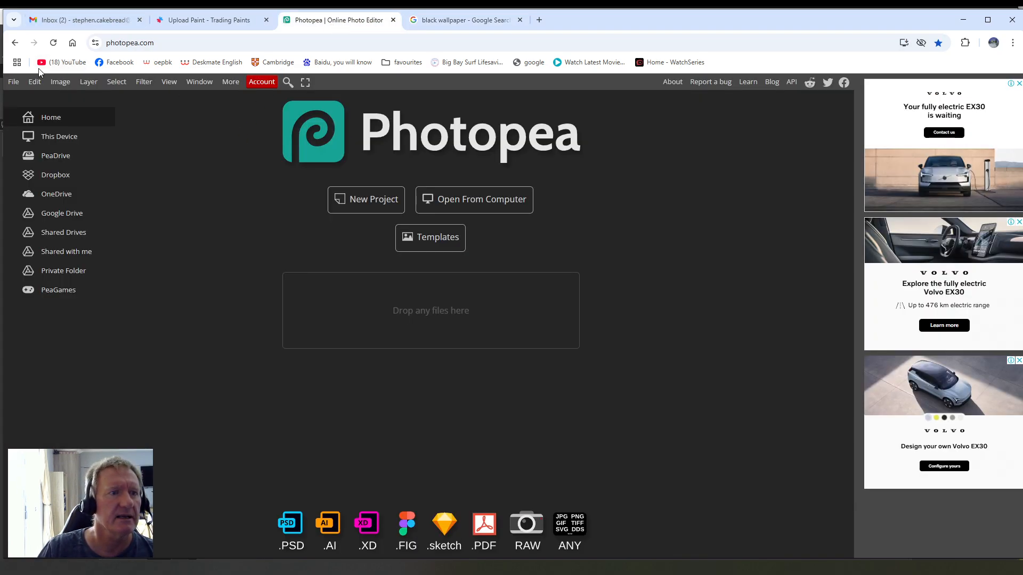
pyautogui.click(8, 82)
pyautogui.click(29, 112)
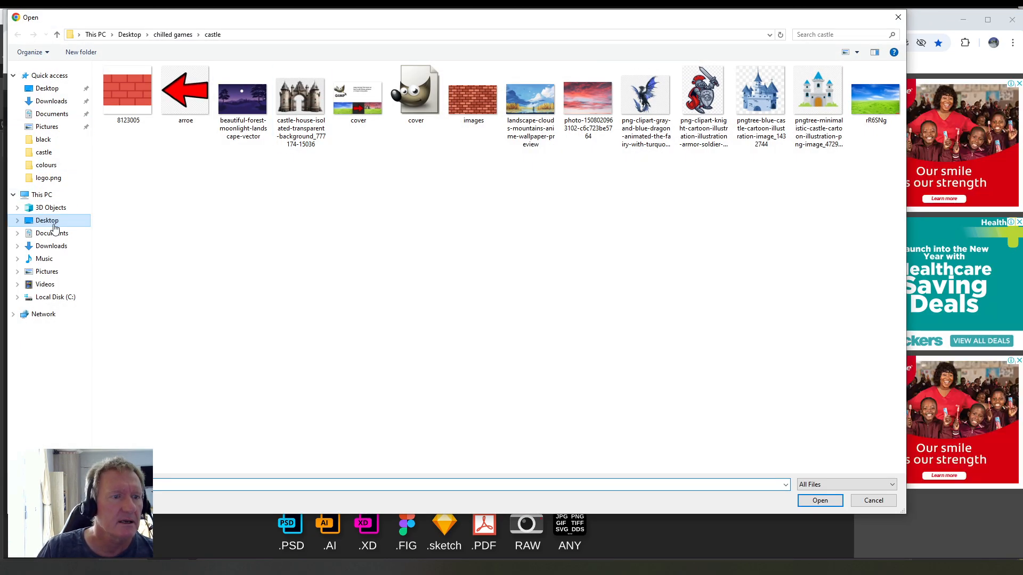
pyautogui.click(71, 225)
pyautogui.doubleClick(175, 105)
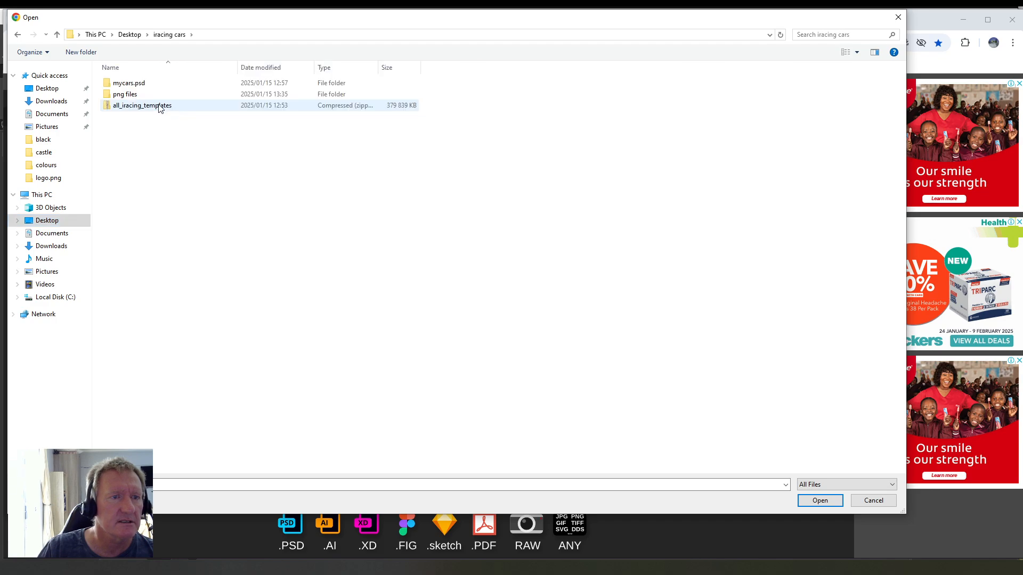
pyautogui.doubleClick(127, 83)
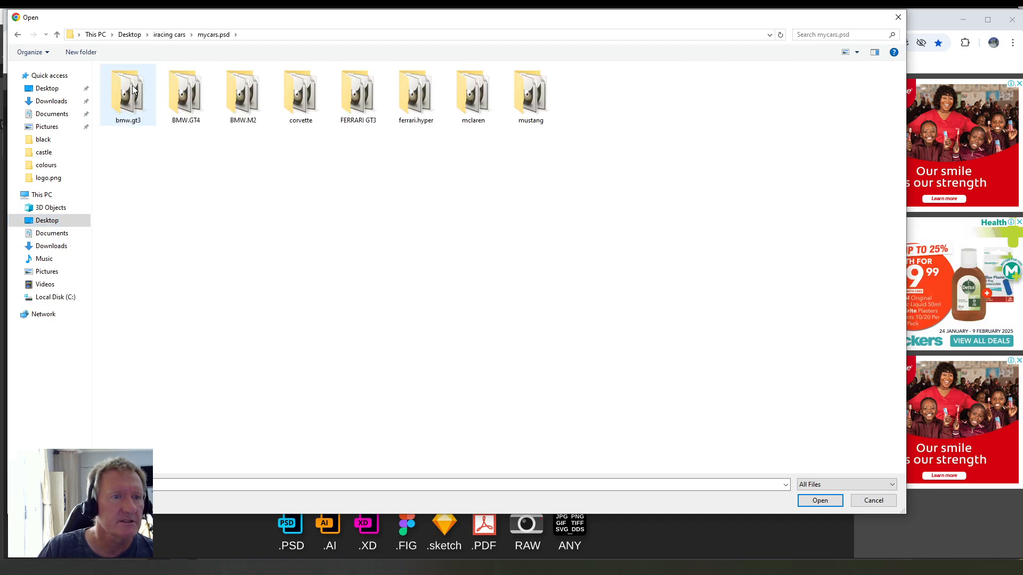
pyautogui.doubleClick(356, 94)
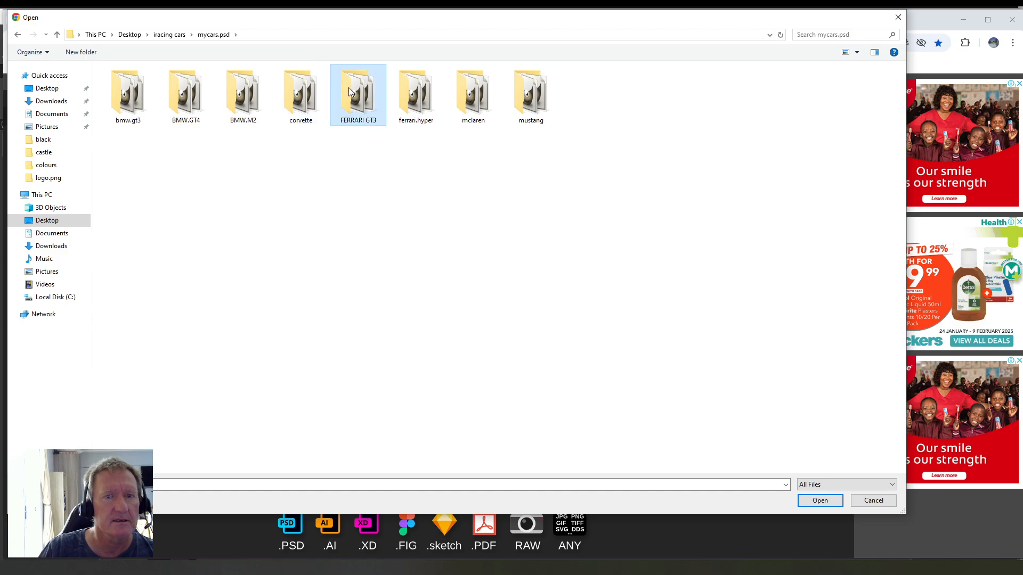
pyautogui.doubleClick(150, 154)
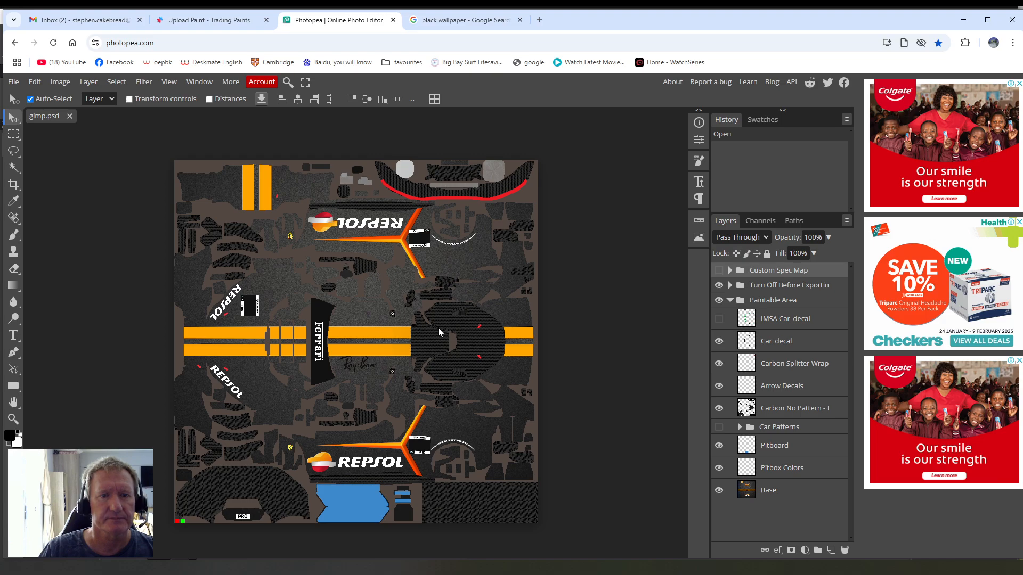
# - Export the livery as a PNG named gimp at 2048 × 2048 px and 100% quality
pyautogui.click(14, 81)
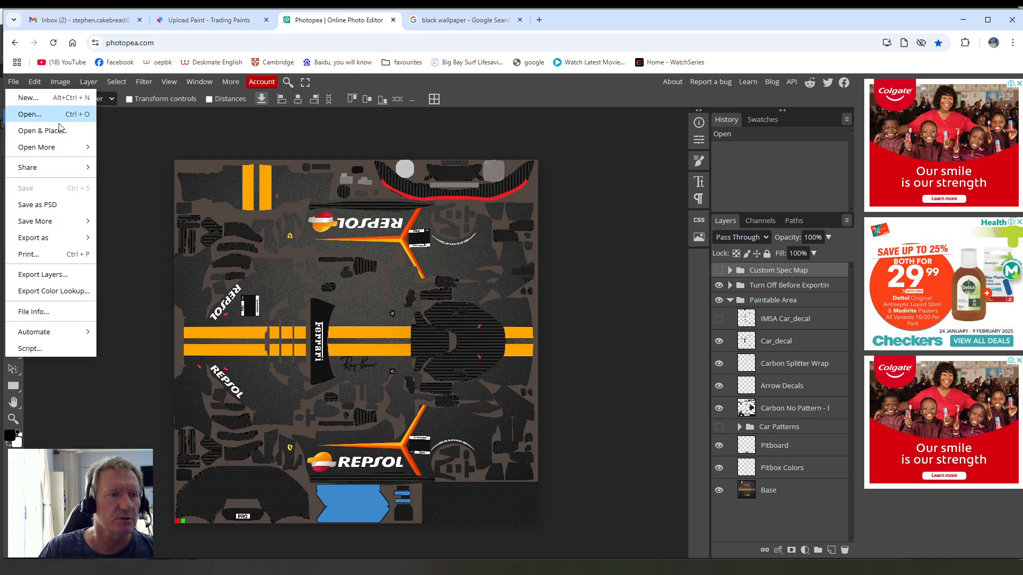
pyautogui.moveTo(53, 238)
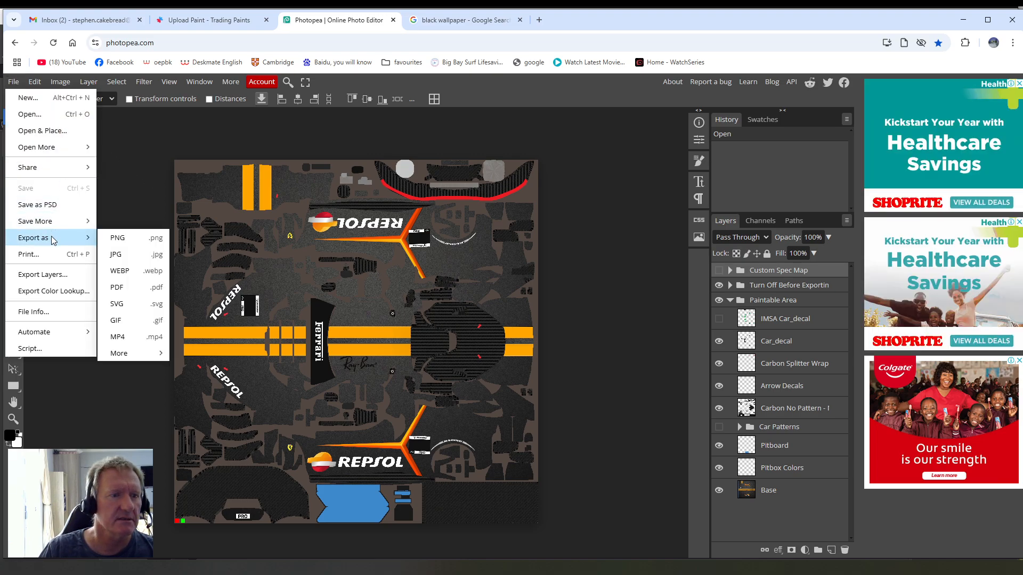
pyautogui.click(116, 240)
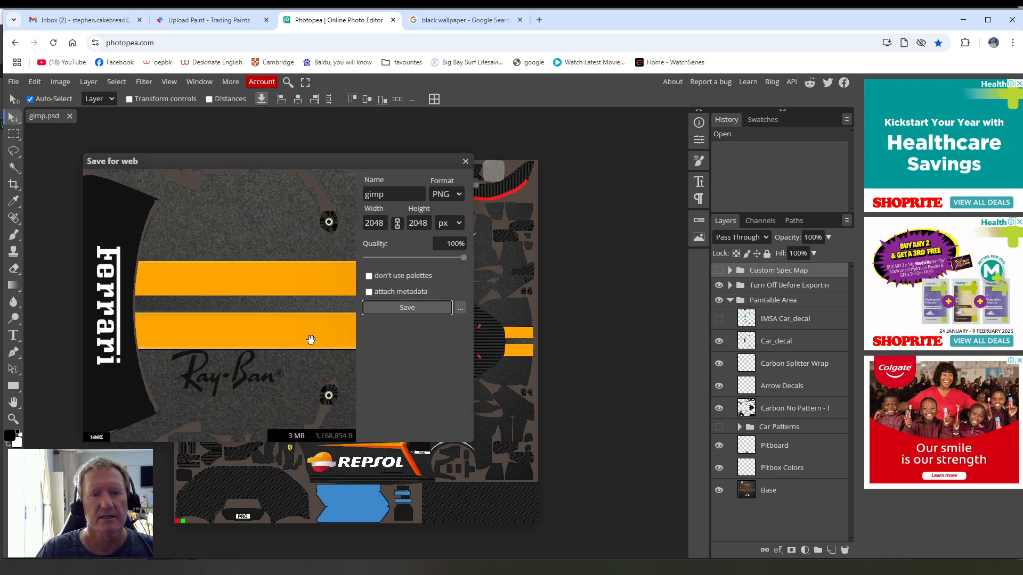
pyautogui.click(400, 311)
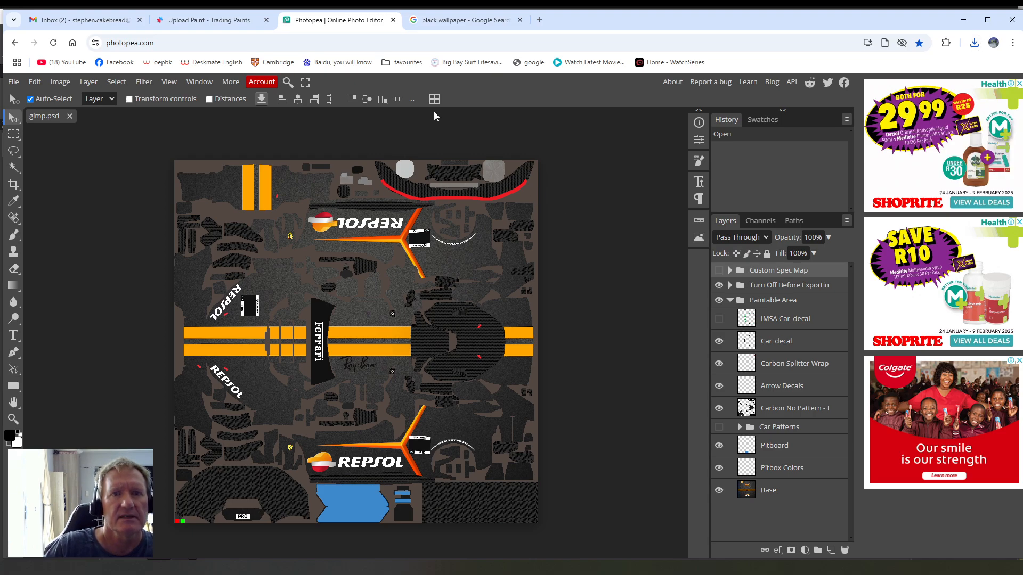
# - Return to GIMP, check the layered livery project, and bring up the flattened gimp.png image for editing
pyautogui.click(963, 19)
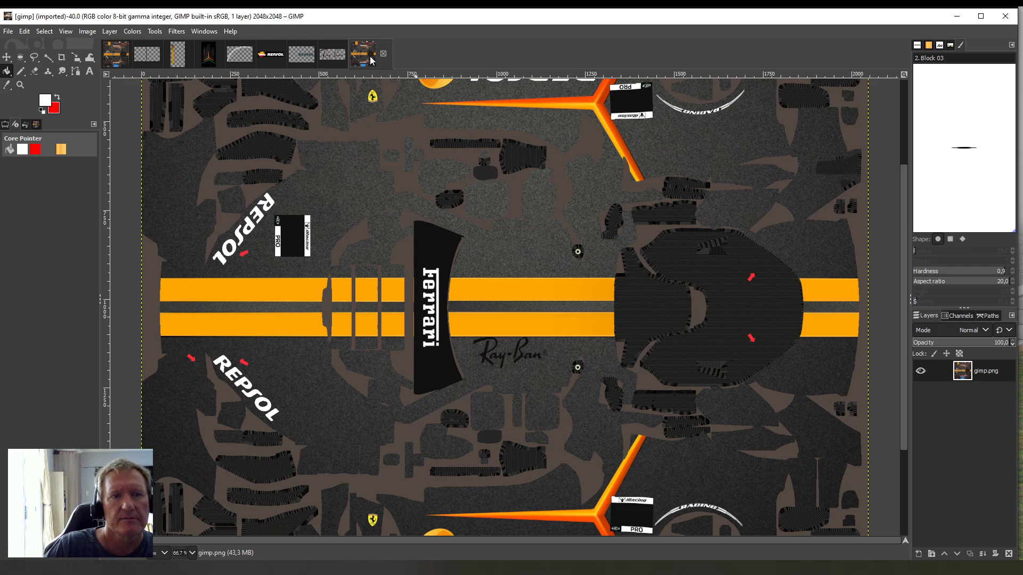
pyautogui.click(109, 59)
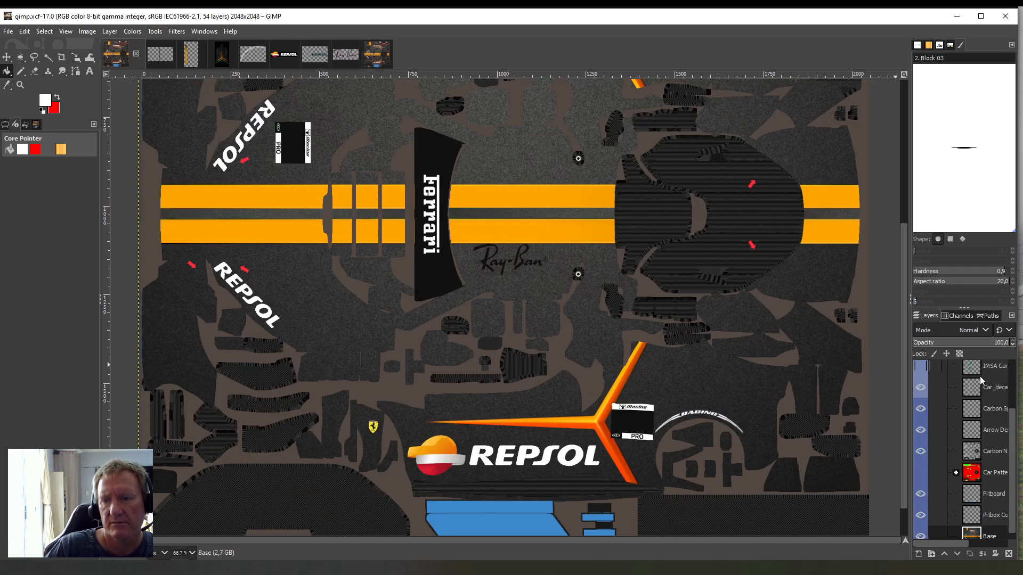
pyautogui.click(375, 63)
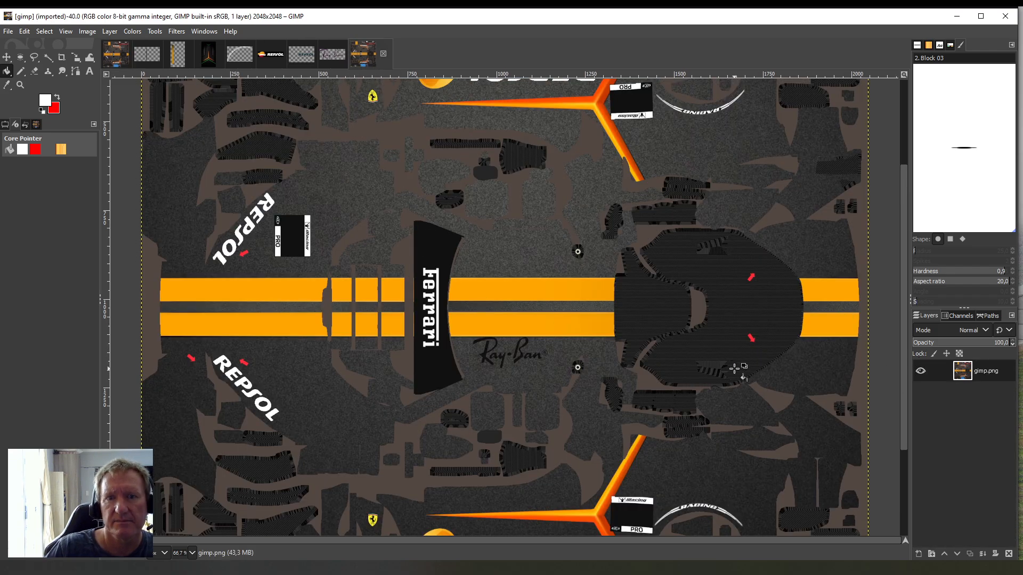
pyautogui.scroll(5, 737, 367)
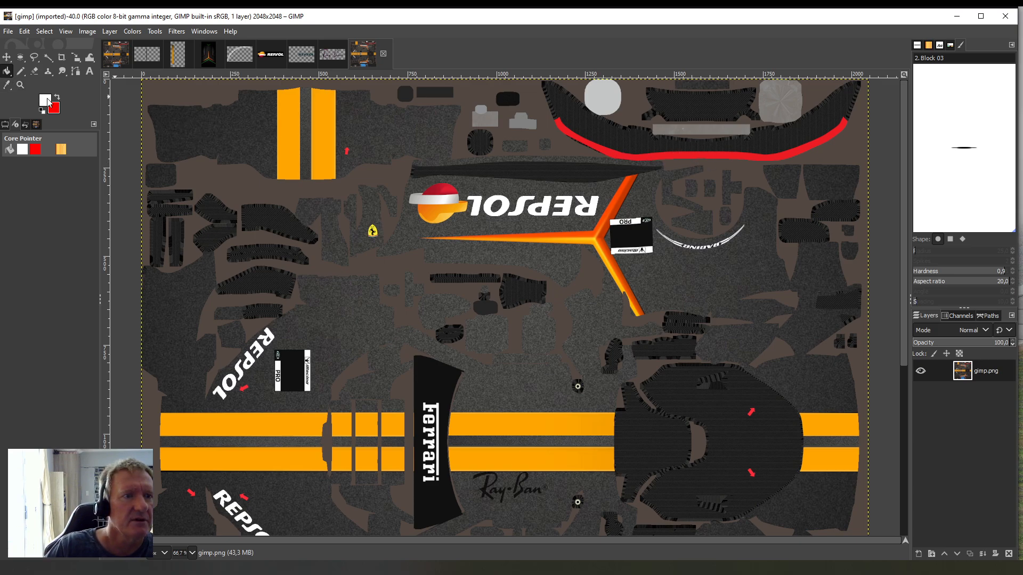
# - Sample the orange of the centre stripe and bucket-fill the curved red trim strip near the template's upper edge with it
pyautogui.click(7, 85)
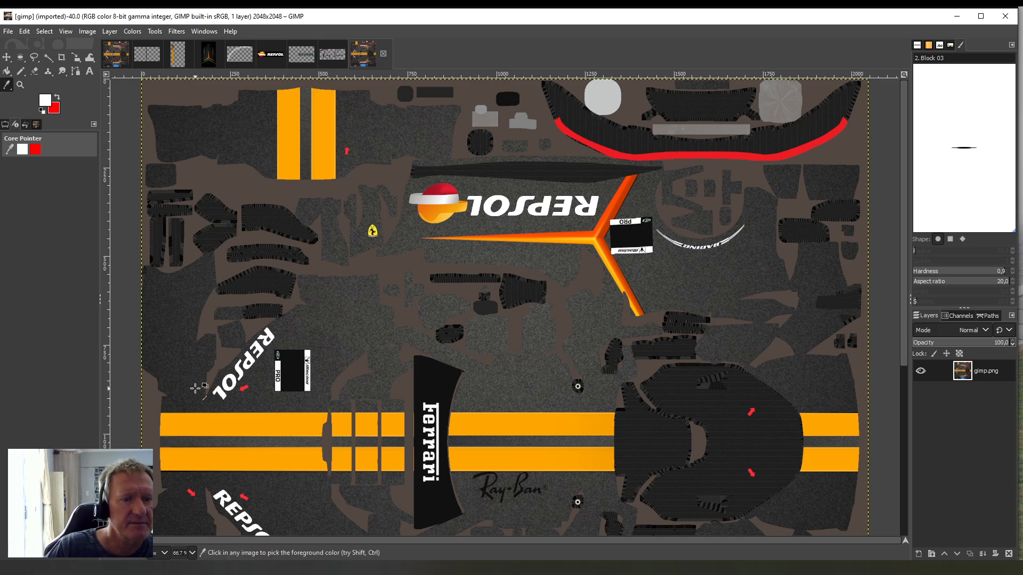
pyautogui.click(176, 424)
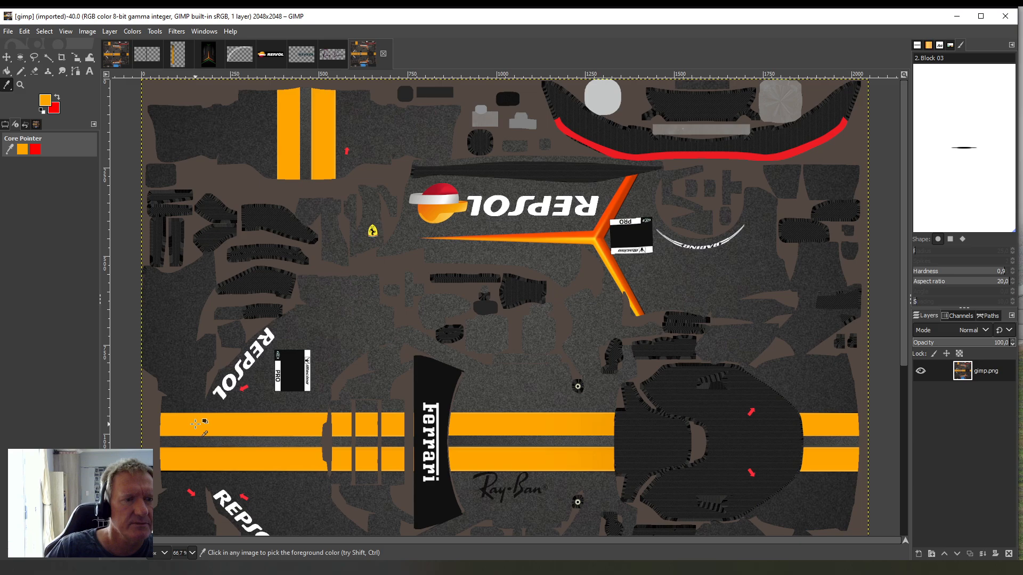
pyautogui.click(7, 71)
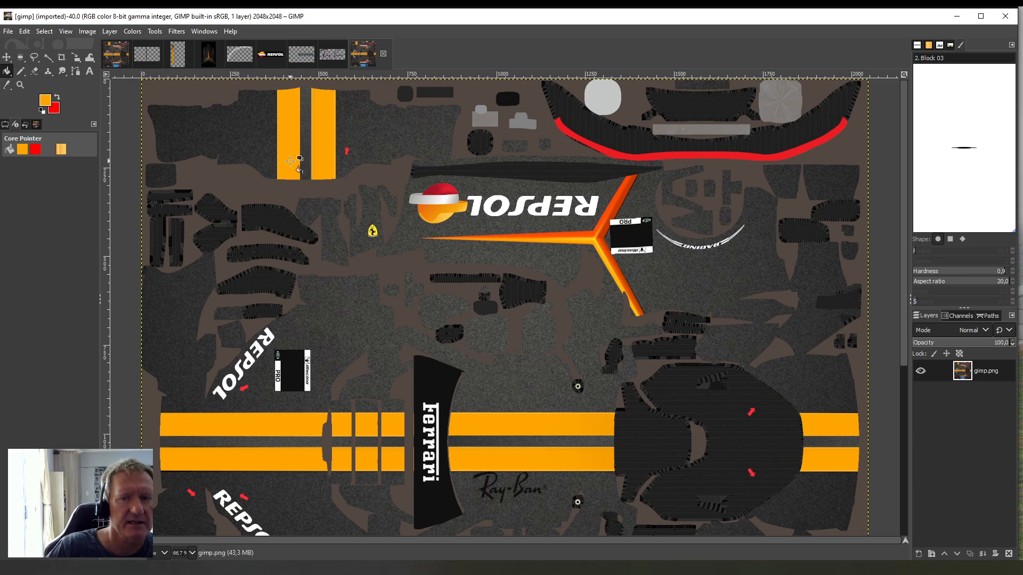
pyautogui.click(690, 154)
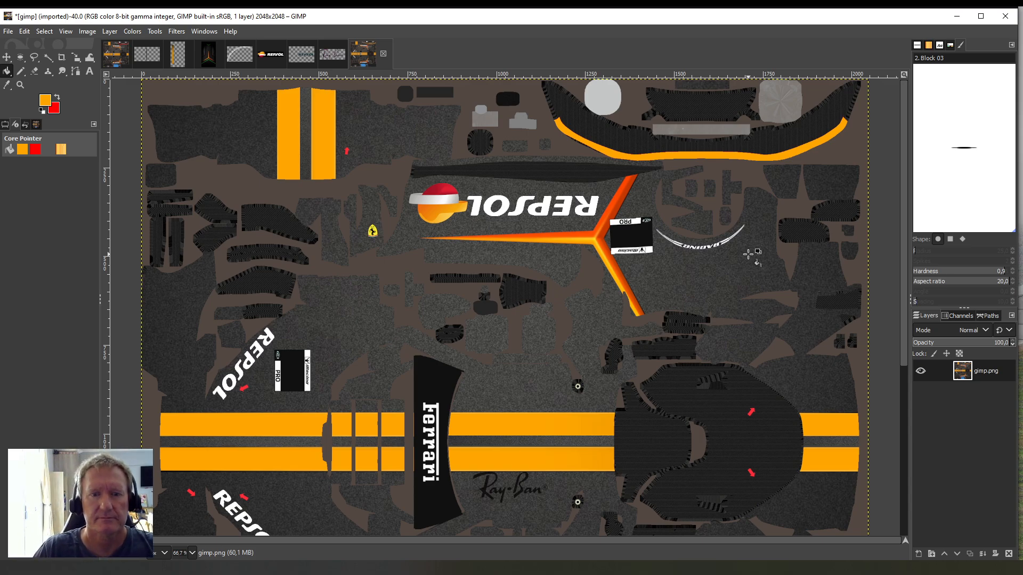
# - Paint the two adjoining small dark panels at the right end of the template's upper half solid orange
pyautogui.scroll(-5, 580, 271)
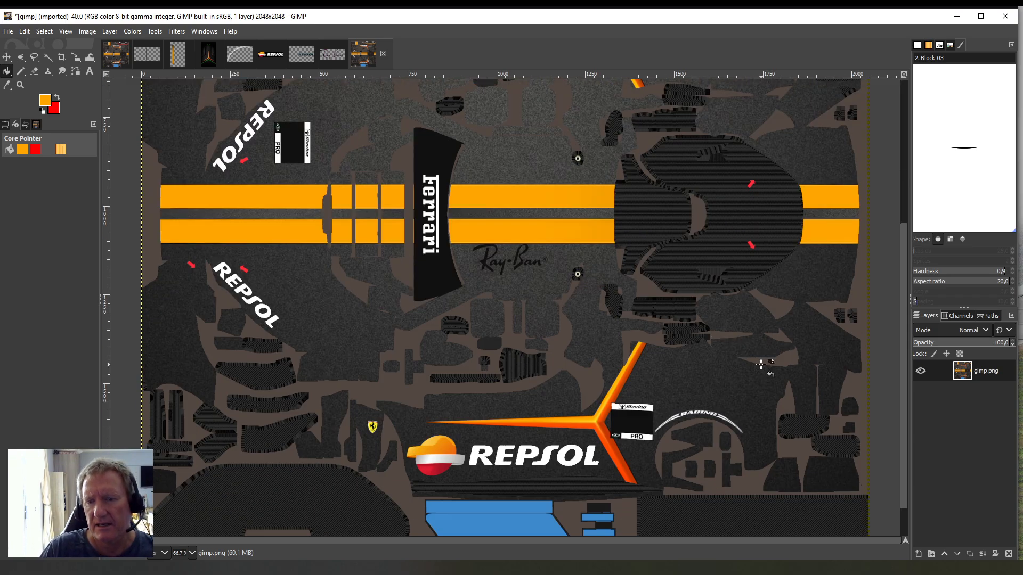
pyautogui.scroll(5, 761, 373)
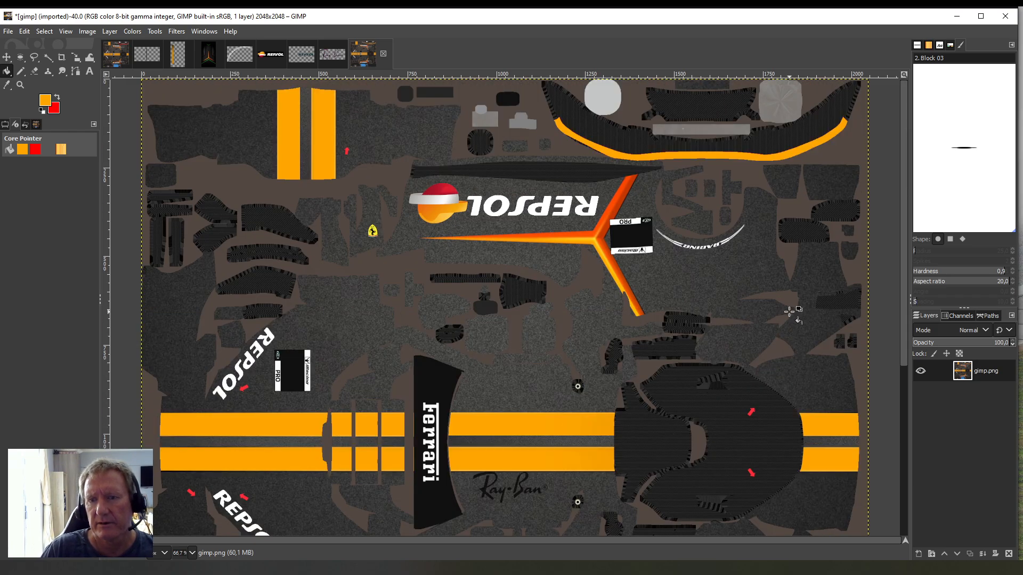
pyautogui.click(20, 71)
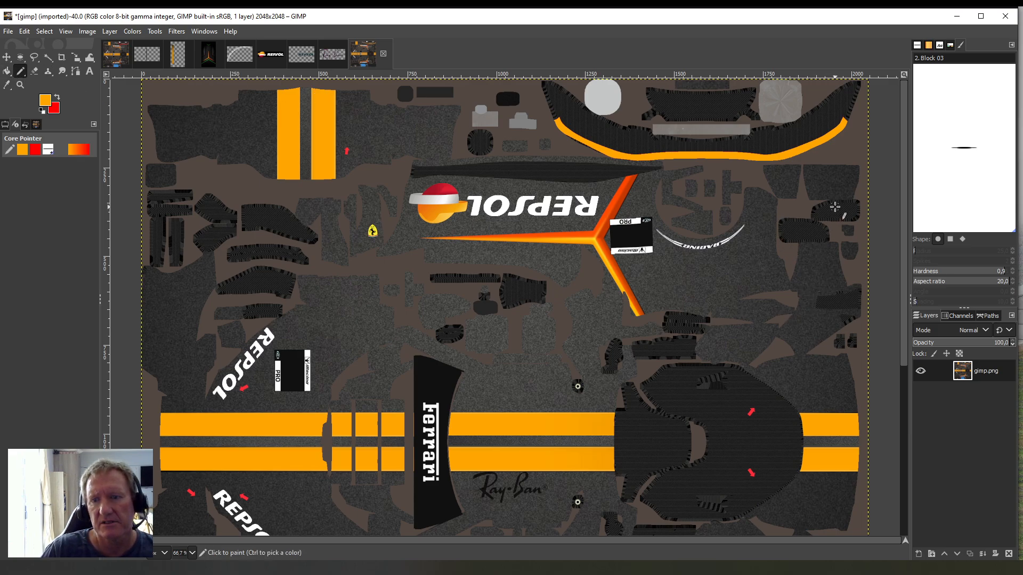
pyautogui.moveTo(786, 242); pyautogui.dragTo(784, 218)
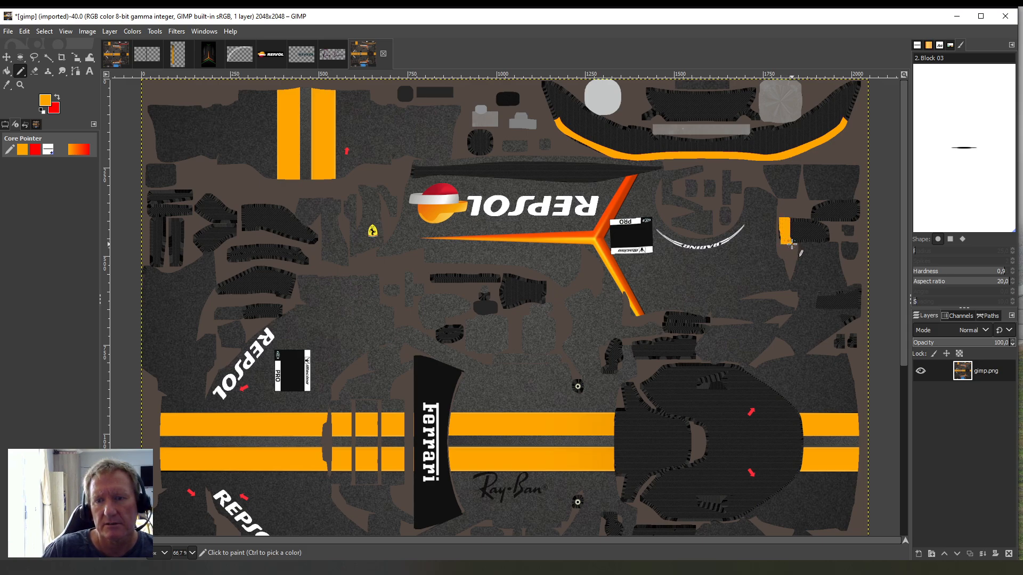
pyautogui.moveTo(795, 237)
pyautogui.mouseDown()
pyautogui.moveTo(797, 241)
pyautogui.moveTo(802, 215)
pyautogui.moveTo(811, 239)
pyautogui.moveTo(811, 216)
pyautogui.moveTo(827, 241)
pyautogui.moveTo(814, 209)
pyautogui.moveTo(831, 201)
pyautogui.moveTo(856, 201)
pyautogui.moveTo(857, 220)
pyautogui.moveTo(851, 201)
pyautogui.moveTo(841, 221)
pyautogui.moveTo(832, 202)
pyautogui.moveTo(835, 224)
pyautogui.moveTo(824, 228)
pyautogui.moveTo(831, 200)
pyautogui.mouseUp()
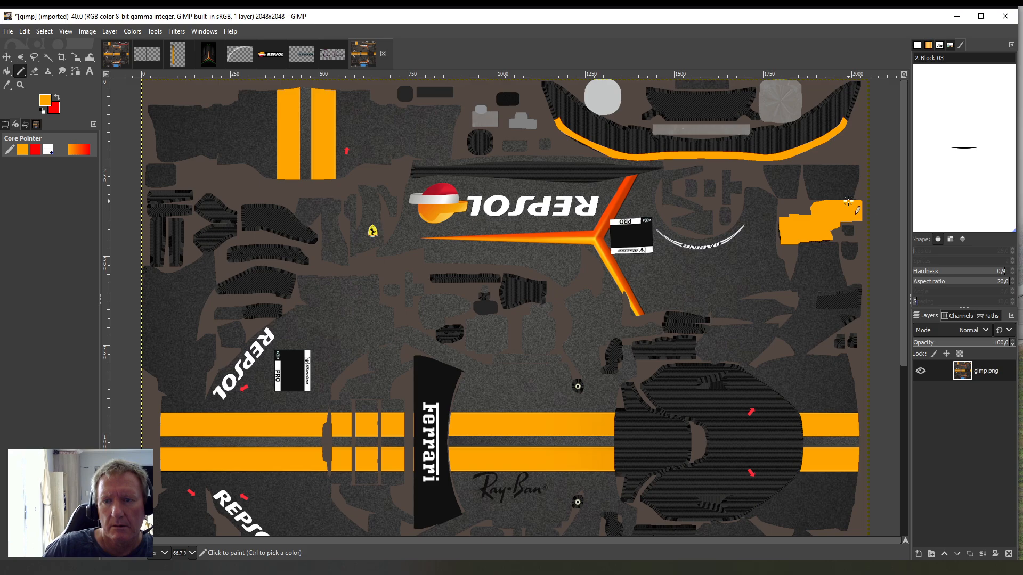
# - Paint the matching pair of small dark panels at the right end of the template's lower half solid orange
pyautogui.scroll(-5, 851, 234)
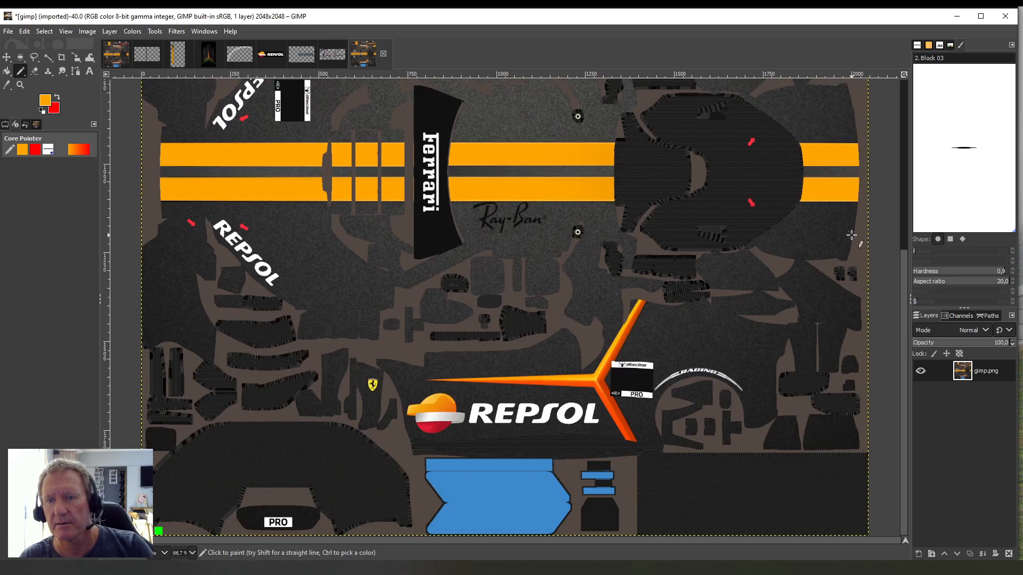
pyautogui.moveTo(817, 406); pyautogui.dragTo(816, 408)
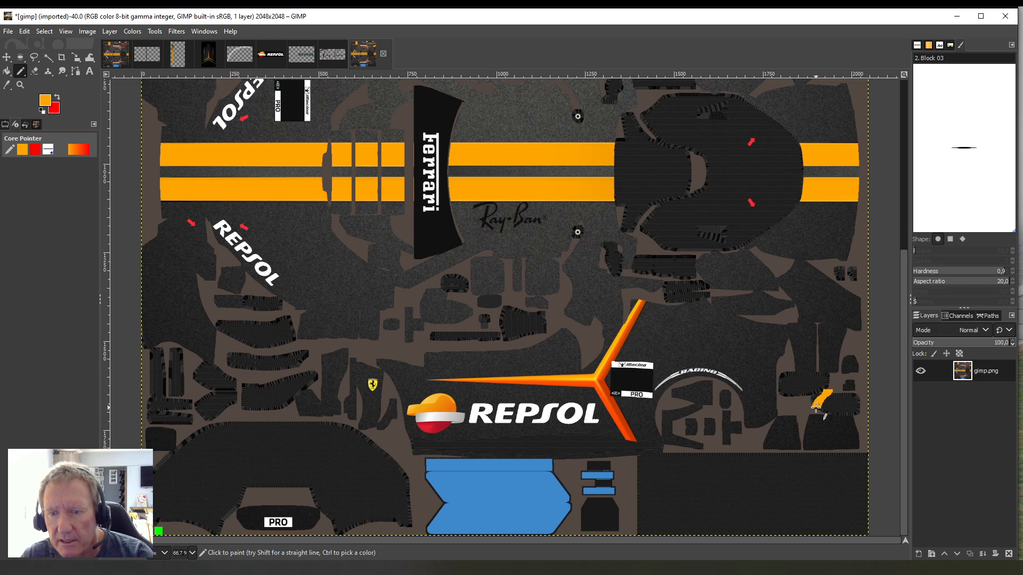
pyautogui.moveTo(819, 372)
pyautogui.mouseDown()
pyautogui.moveTo(823, 402)
pyautogui.moveTo(830, 412)
pyautogui.moveTo(834, 393)
pyautogui.moveTo(839, 407)
pyautogui.moveTo(823, 410)
pyautogui.moveTo(839, 395)
pyautogui.mouseUp()
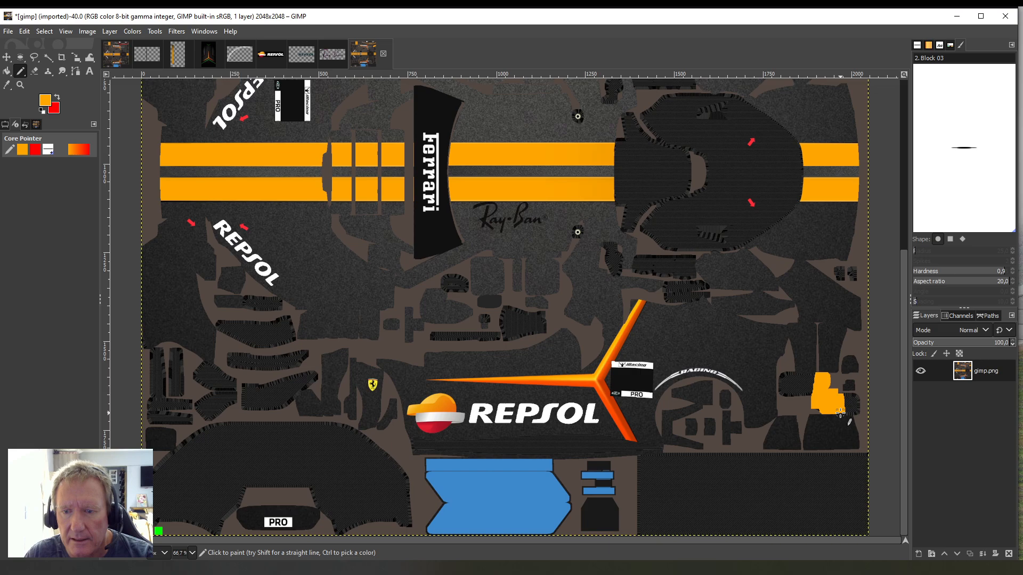
pyautogui.moveTo(850, 414)
pyautogui.mouseDown()
pyautogui.moveTo(858, 395)
pyautogui.moveTo(853, 406)
pyautogui.moveTo(835, 397)
pyautogui.mouseUp()
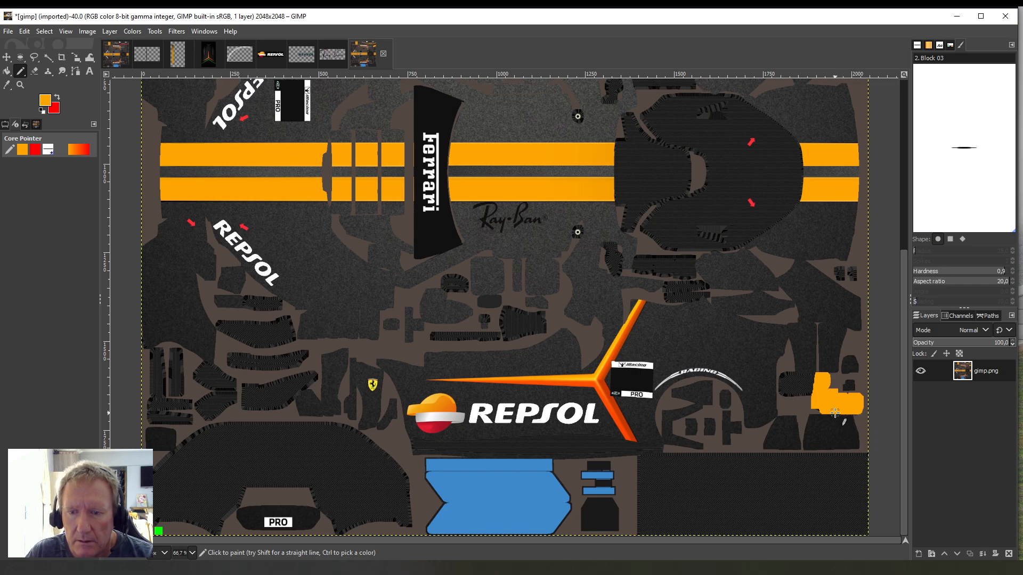
pyautogui.moveTo(835, 412)
pyautogui.mouseDown()
pyautogui.moveTo(813, 405)
pyautogui.moveTo(814, 377)
pyautogui.mouseUp()
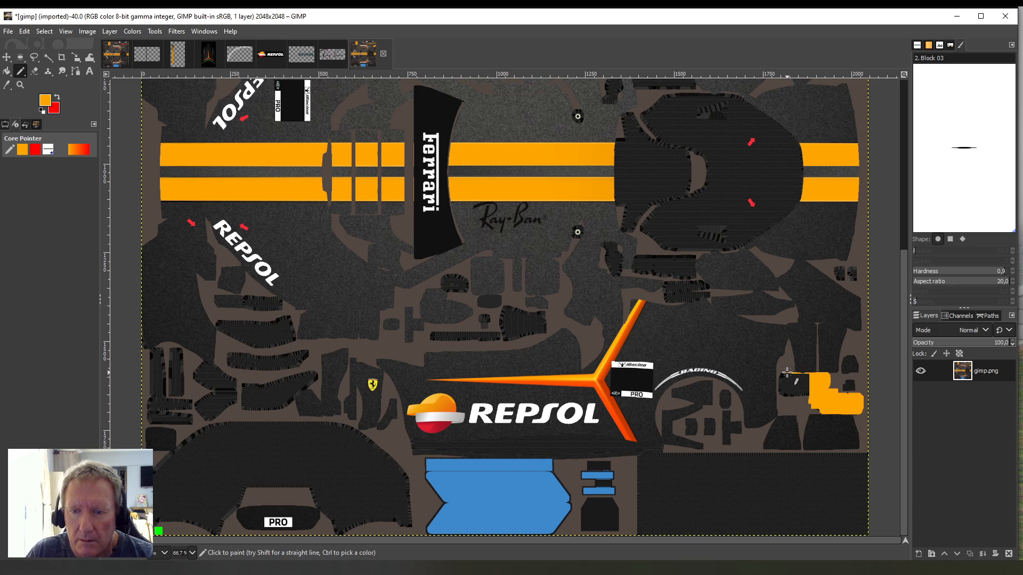
pyautogui.moveTo(787, 372)
pyautogui.mouseDown()
pyautogui.moveTo(785, 369)
pyautogui.moveTo(793, 396)
pyautogui.moveTo(793, 372)
pyautogui.moveTo(800, 400)
pyautogui.moveTo(809, 380)
pyautogui.moveTo(805, 401)
pyautogui.moveTo(803, 373)
pyautogui.moveTo(787, 397)
pyautogui.mouseUp()
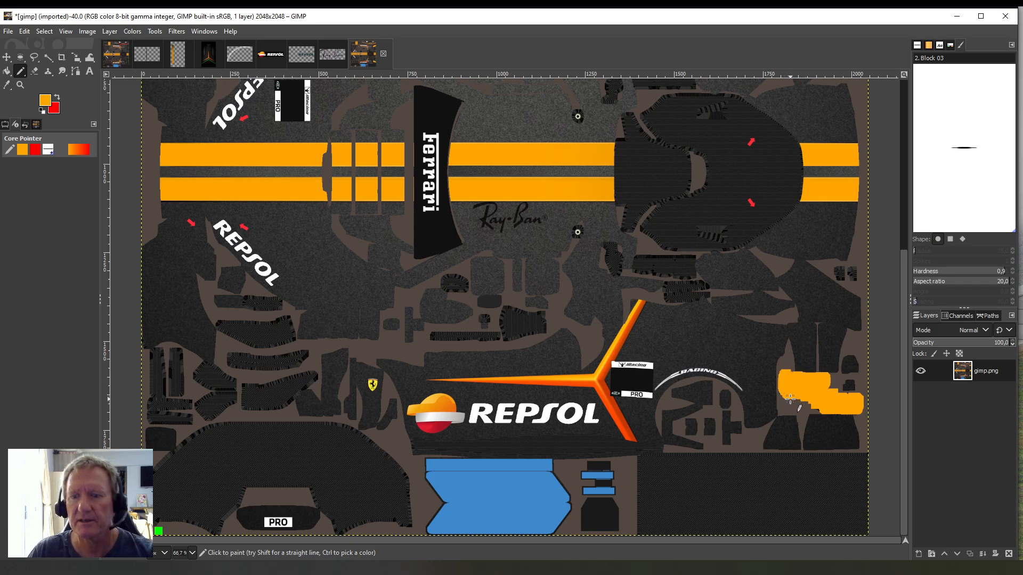
# - Review the orange panels in both halves of the template and bring up the repsol.jpg logo image
pyautogui.scroll(5, 790, 397)
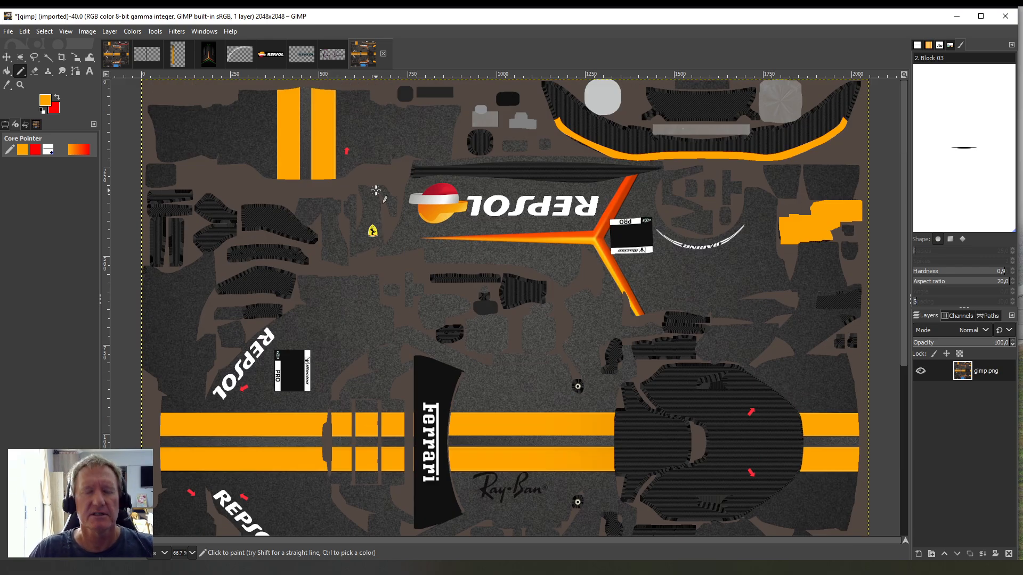
pyautogui.scroll(-5, 511, 254)
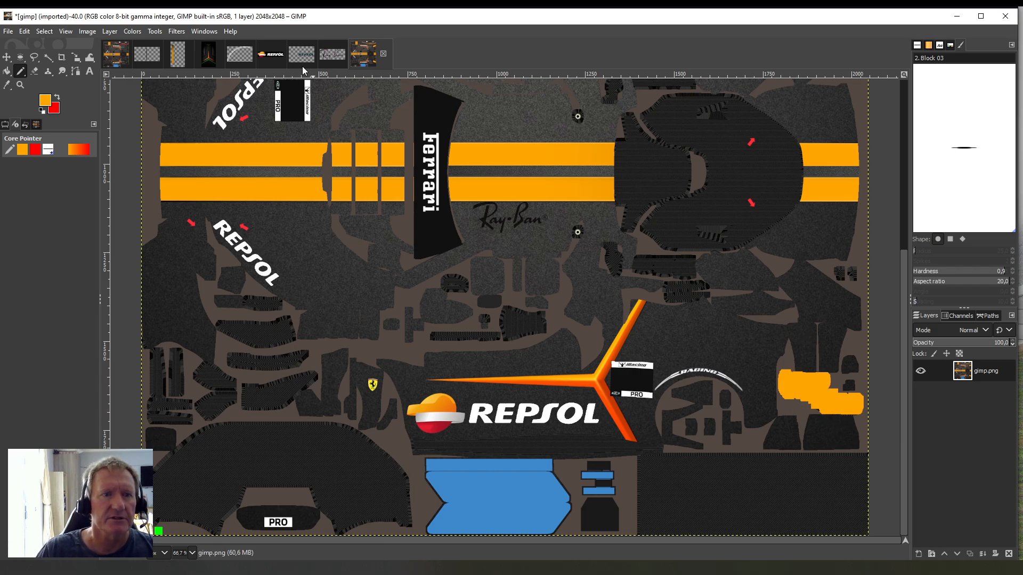
pyautogui.click(275, 54)
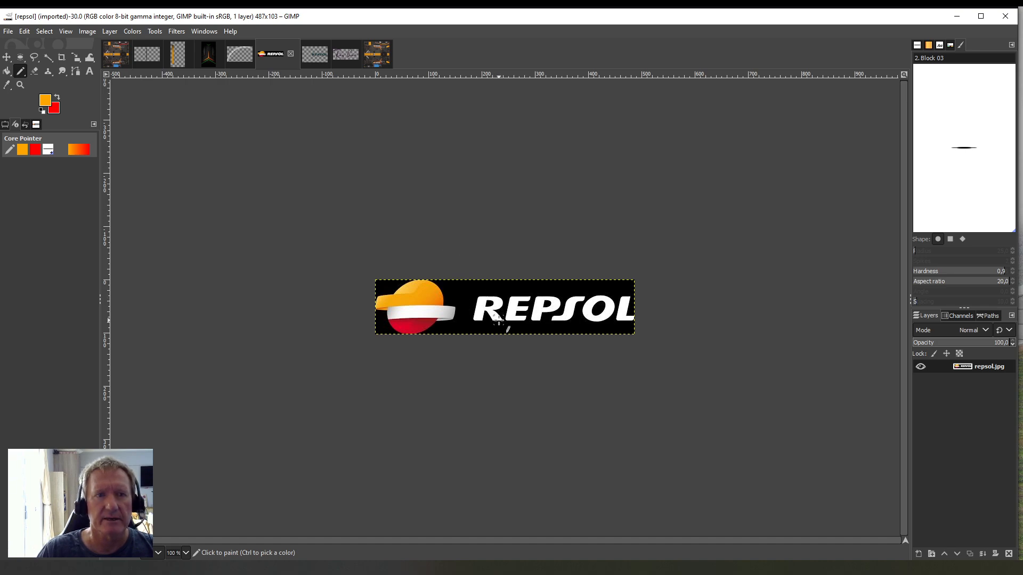
# - Copy the repsol.jpg image and paste it into the gimp.png livery template
pyautogui.click(25, 31)
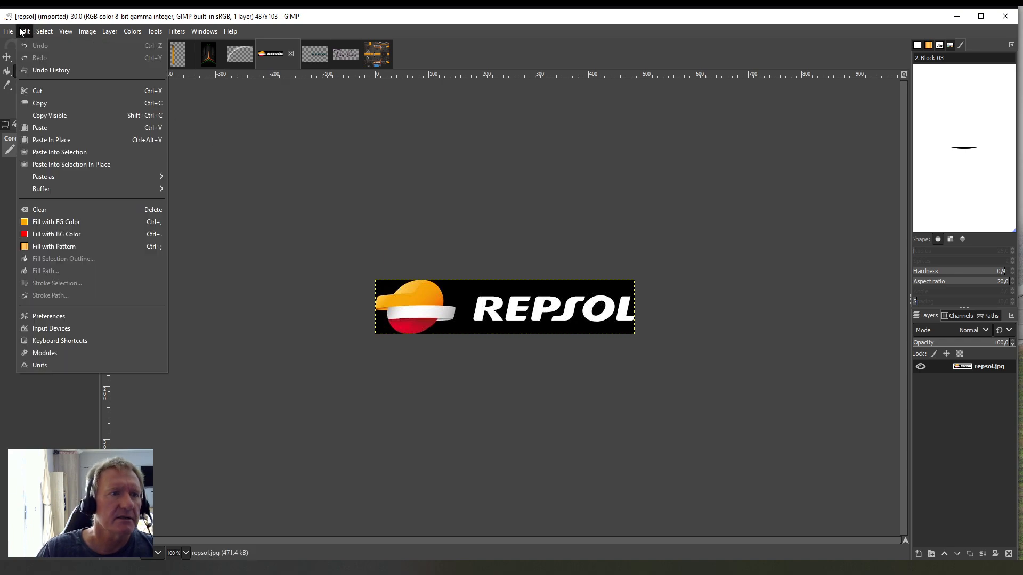
pyautogui.click(43, 104)
pyautogui.click(378, 54)
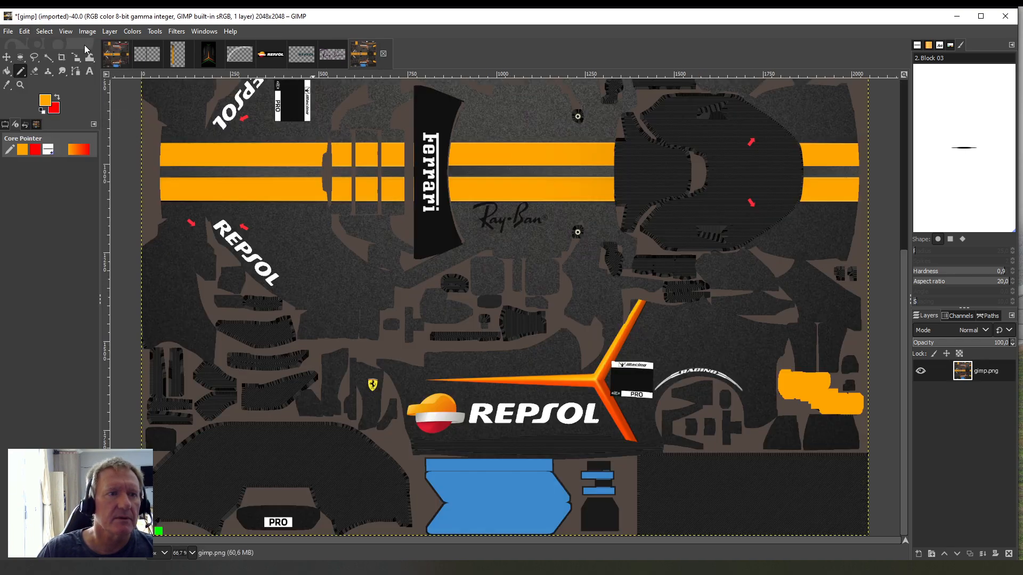
pyautogui.click(24, 30)
pyautogui.click(55, 130)
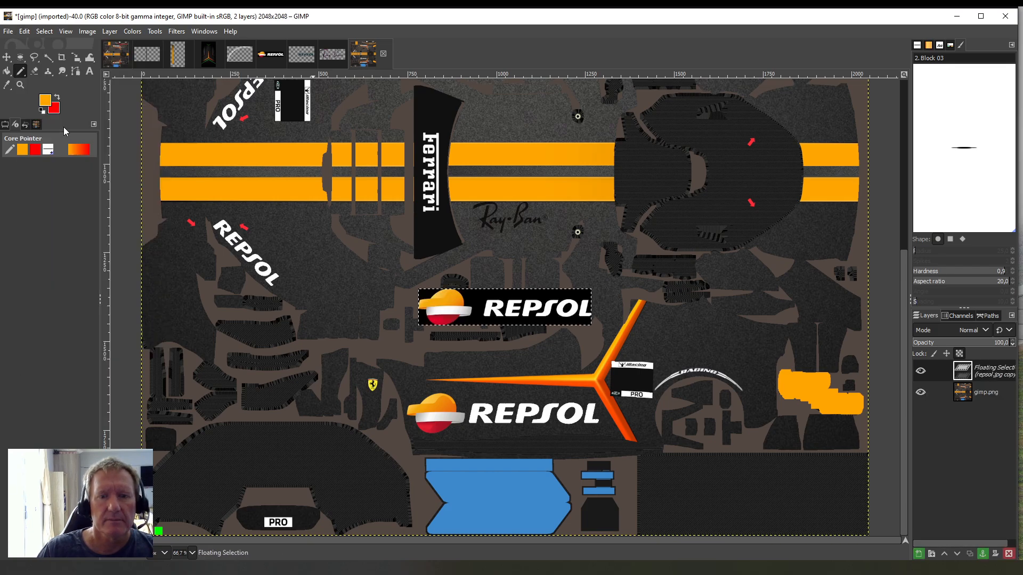
# - Scale the pasted Repsol logo to 639 × 135 px, place it across the upper part of the template's bottom-right dark panel, and anchor it
pyautogui.click(156, 31)
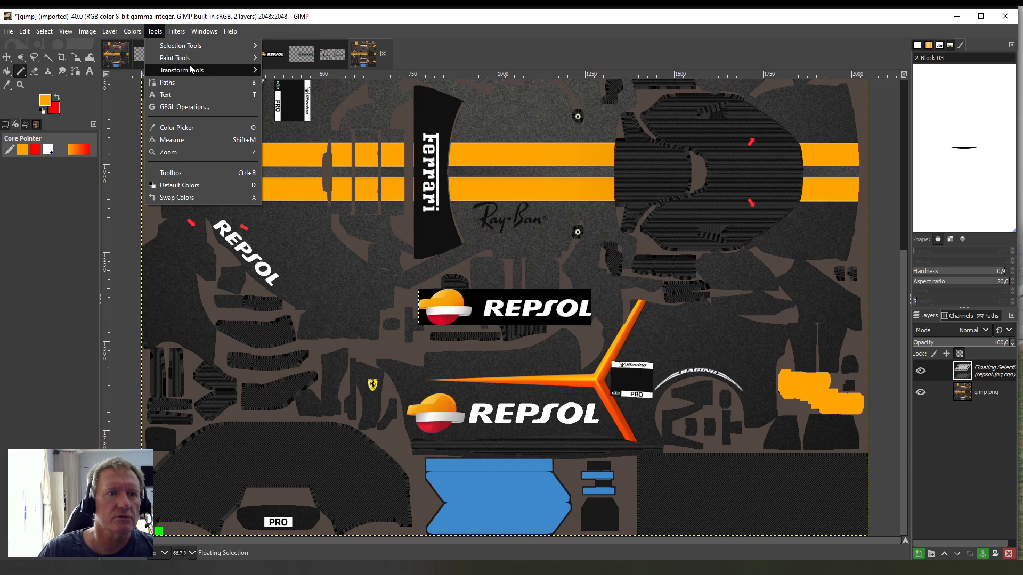
pyautogui.moveTo(221, 69)
pyautogui.click(283, 119)
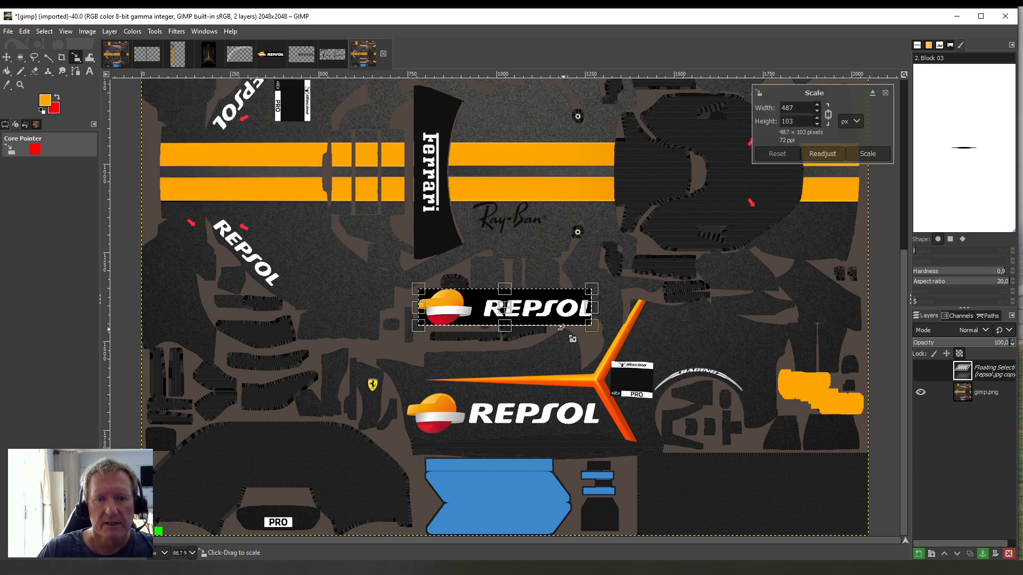
pyautogui.moveTo(515, 318); pyautogui.dragTo(734, 476)
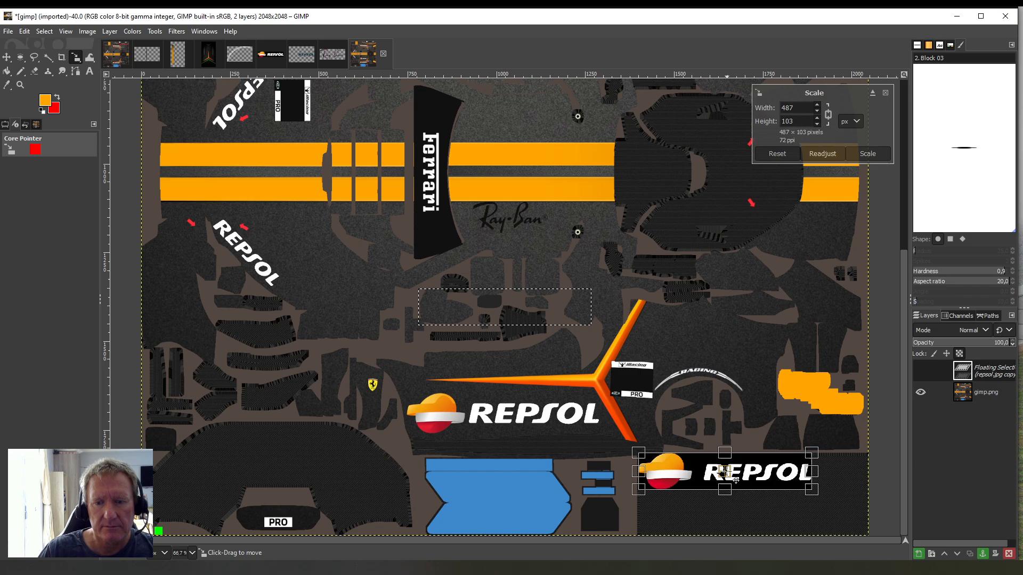
pyautogui.moveTo(815, 486); pyautogui.dragTo(879, 494)
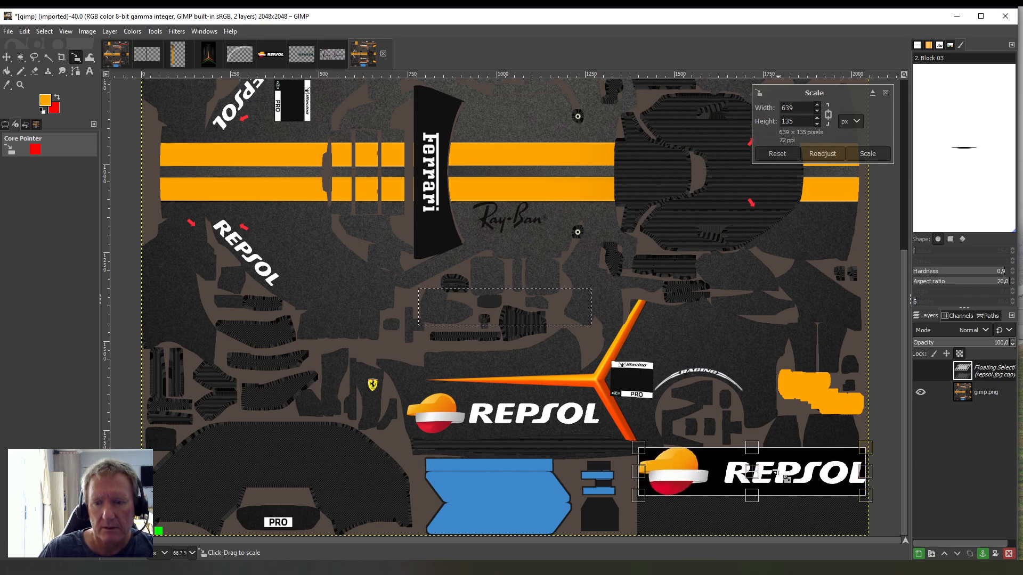
pyautogui.moveTo(755, 481); pyautogui.dragTo(768, 490)
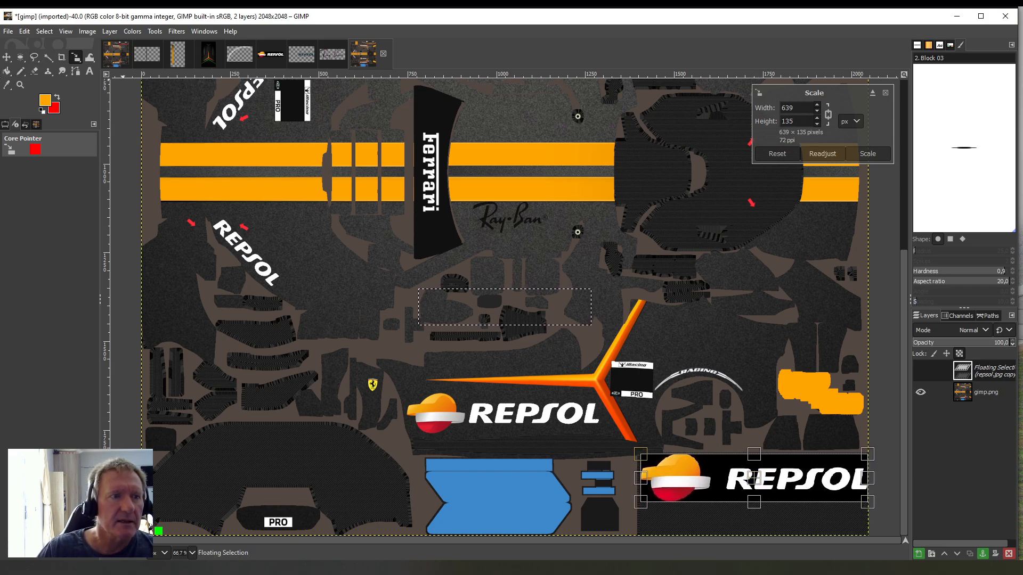
pyautogui.click(4, 72)
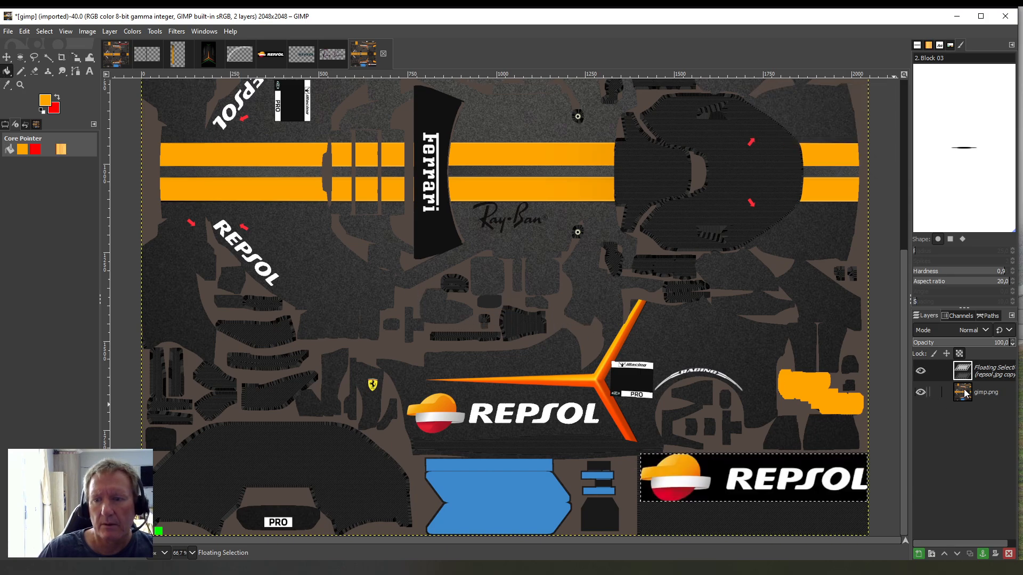
pyautogui.rightClick(965, 371)
pyautogui.click(998, 133)
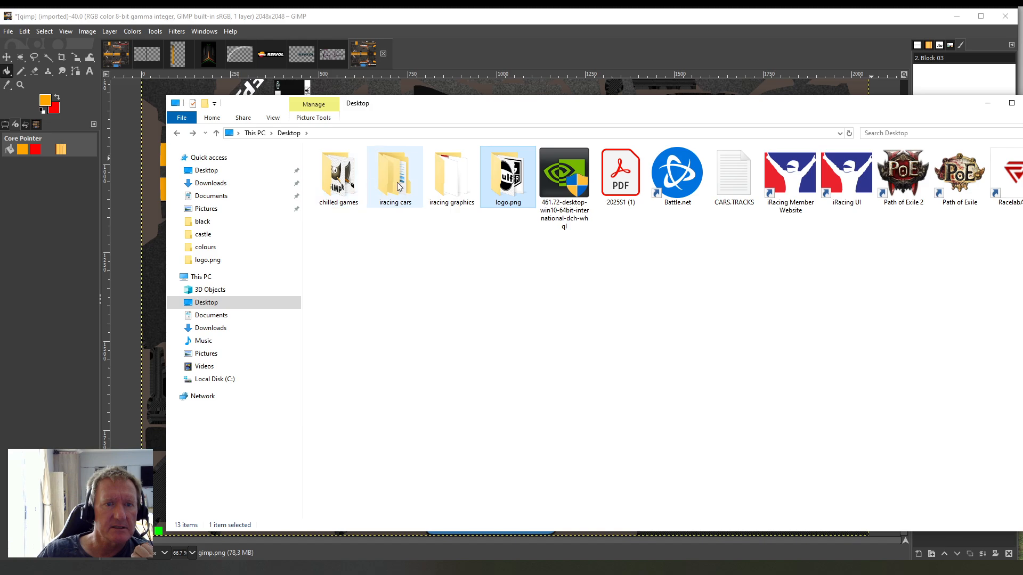
# - Open west.bronze from the iracing cars > png files > ferrarigt3 folder, examine its bottom-right panel's logo layout, and close it
pyautogui.doubleClick(375, 176)
pyautogui.doubleClick(358, 183)
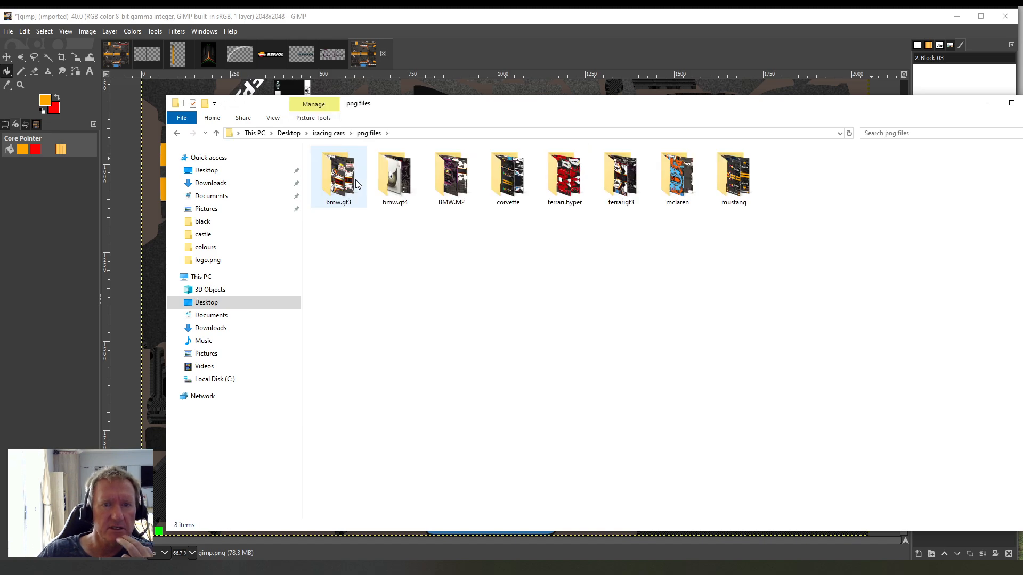
pyautogui.doubleClick(606, 185)
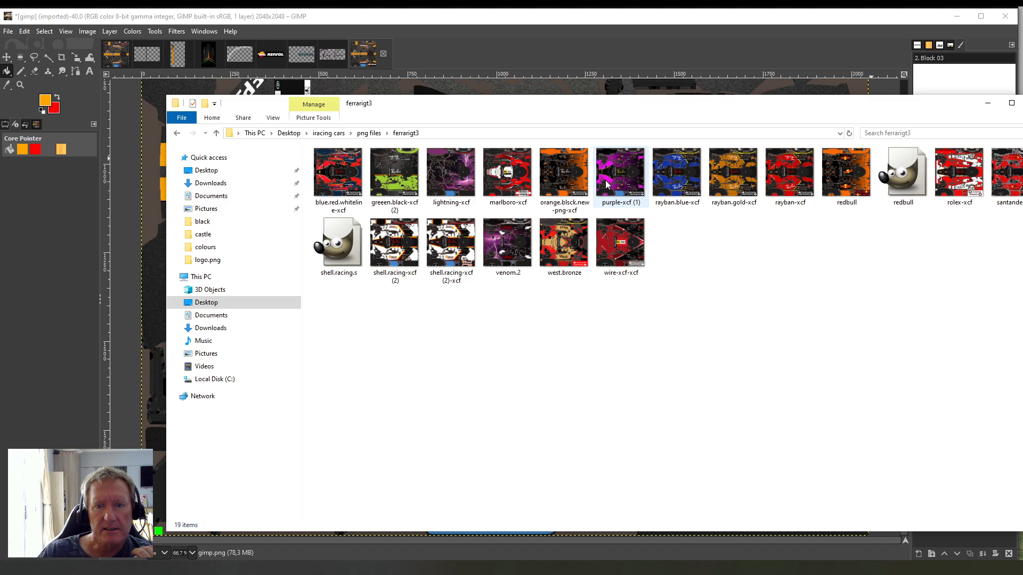
pyautogui.click(571, 241)
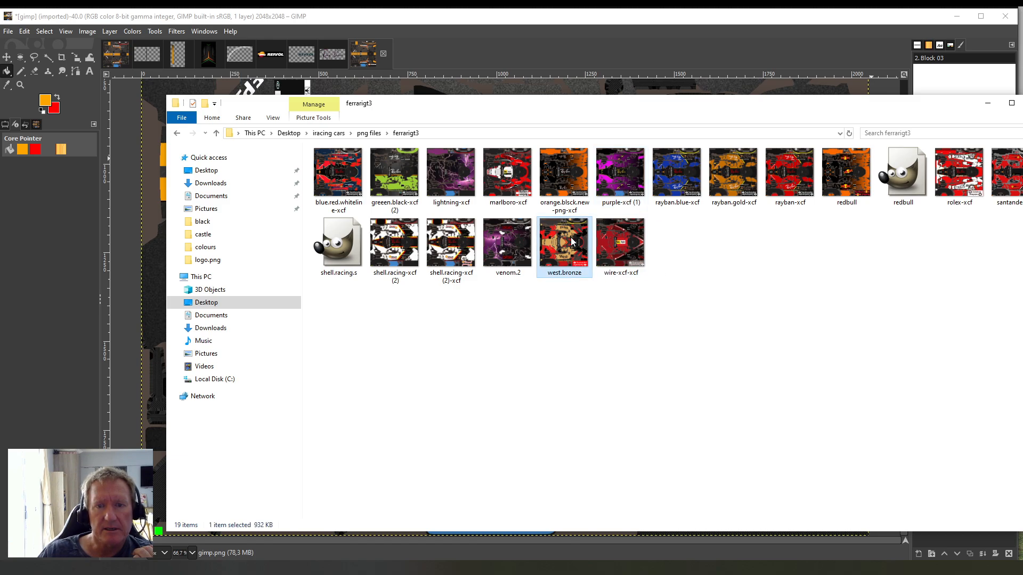
pyautogui.doubleClick(571, 241)
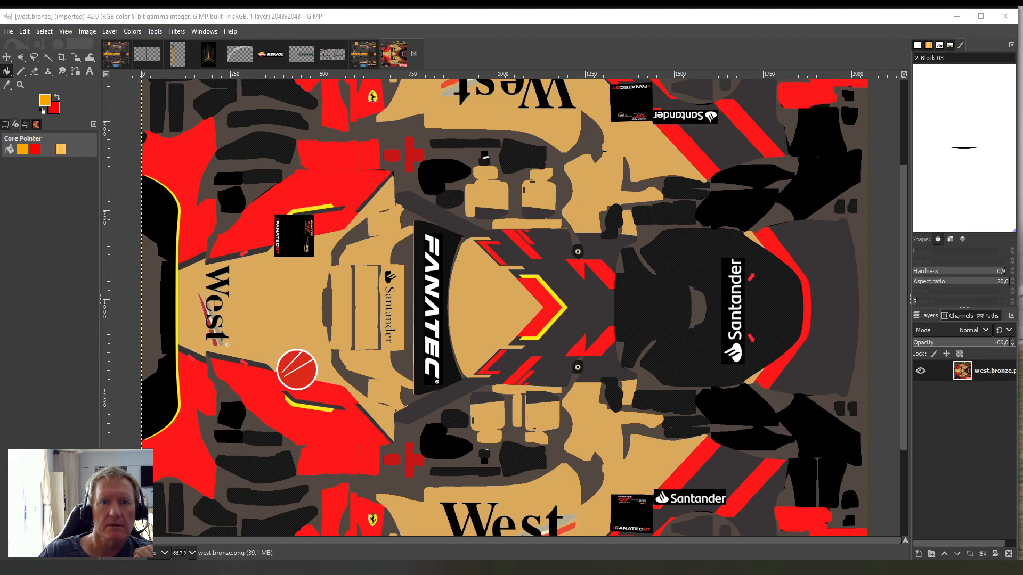
pyautogui.scroll(-3, 775, 292)
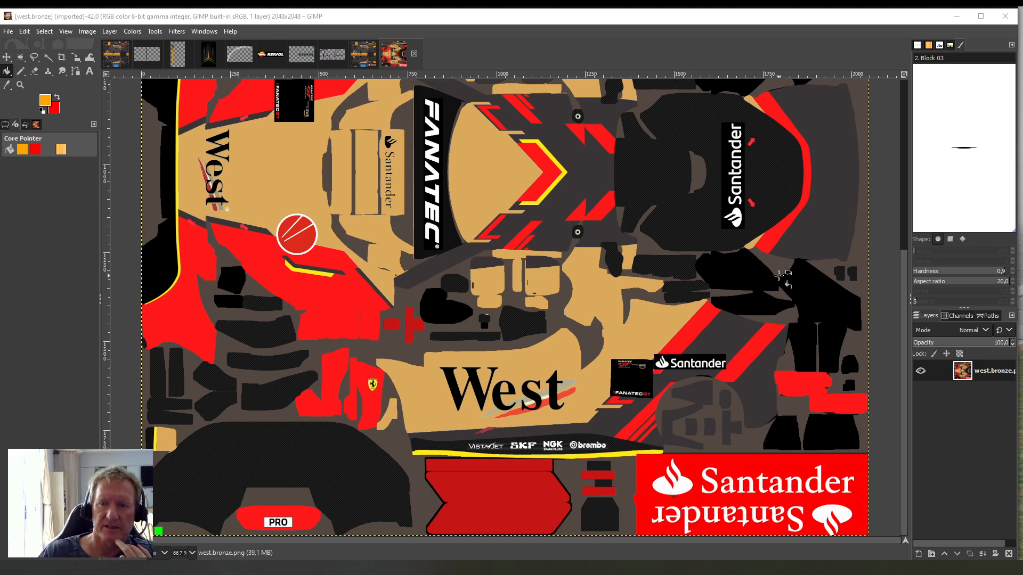
pyautogui.click(414, 54)
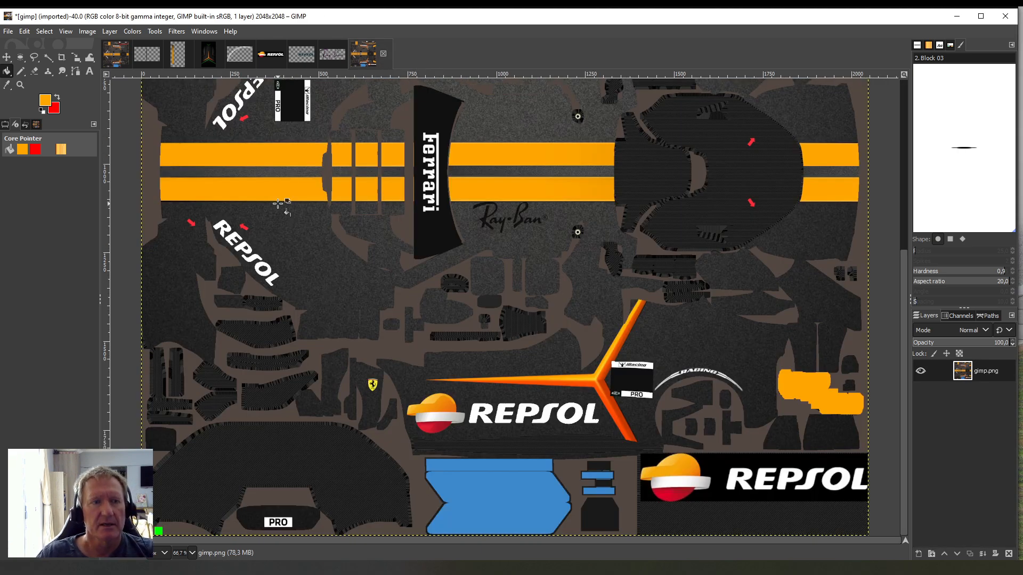
# - Paste a second copy of the Repsol logo into the livery template and rotate it 180°
pyautogui.click(25, 31)
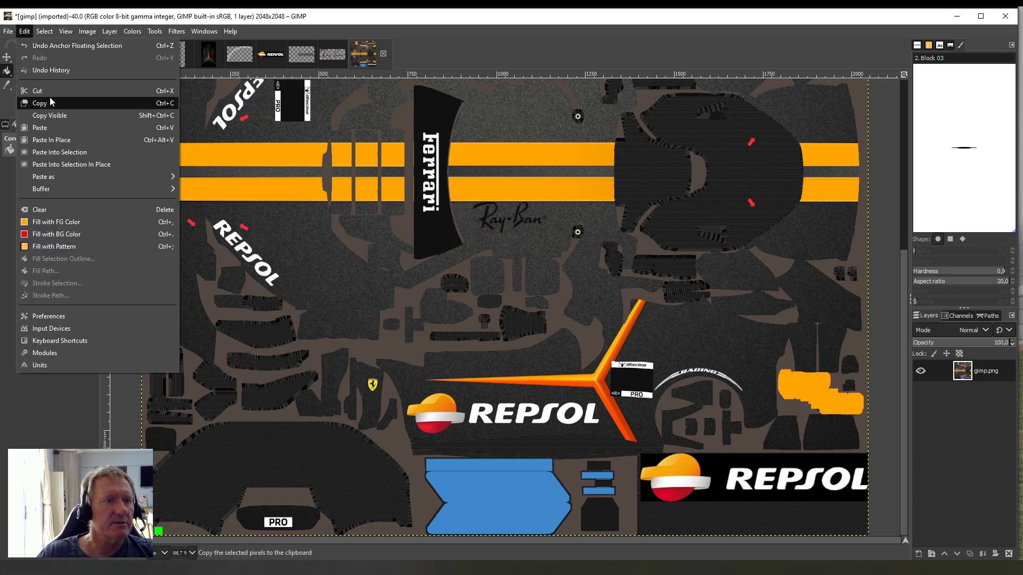
pyautogui.click(46, 130)
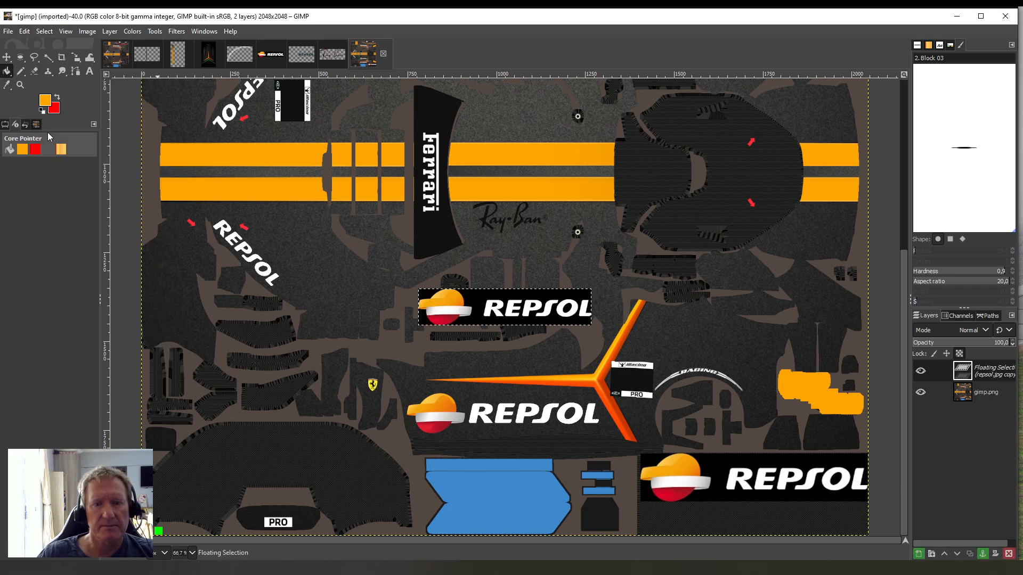
pyautogui.click(114, 34)
pyautogui.moveTo(151, 163)
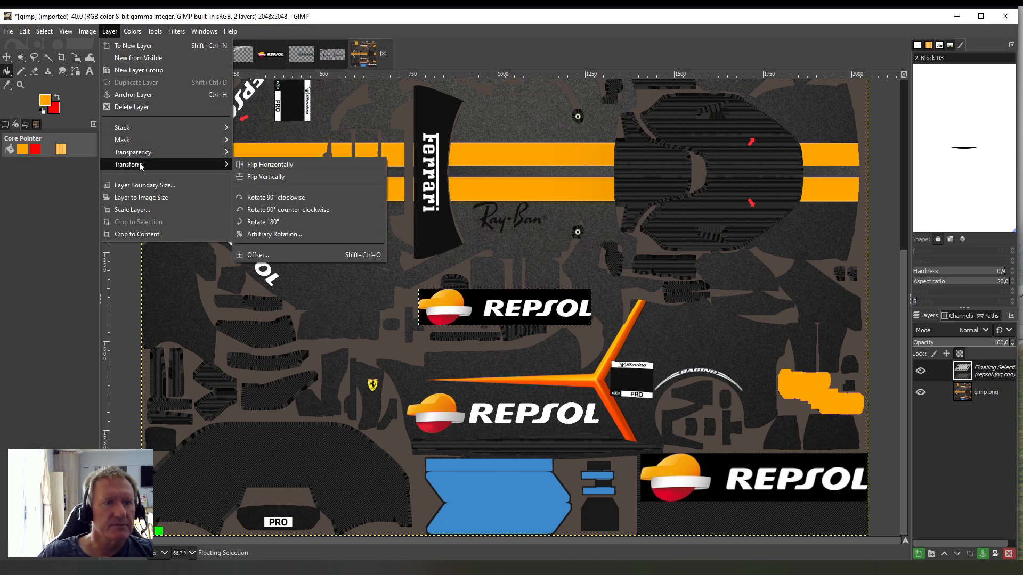
pyautogui.click(261, 221)
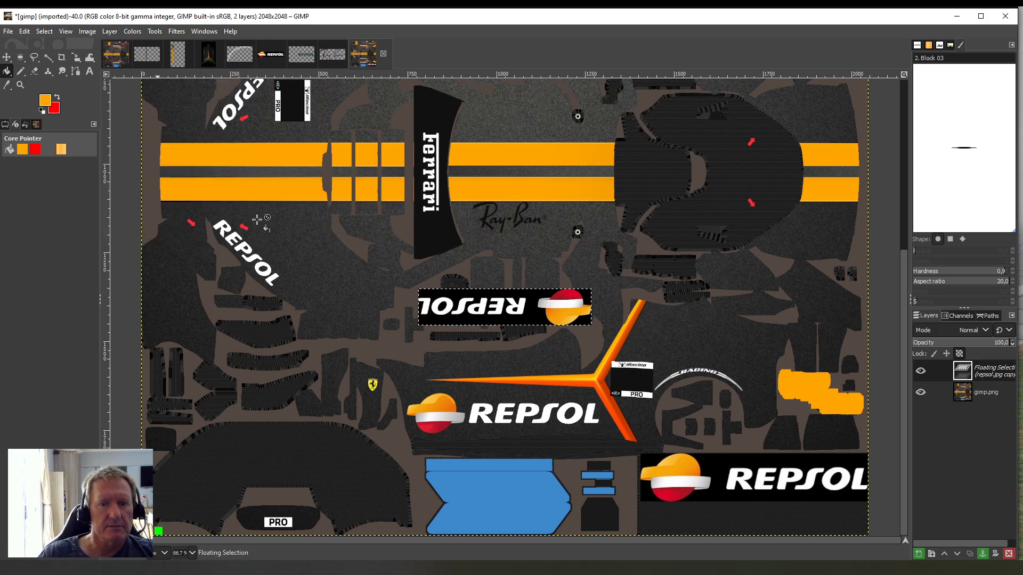
# - Scale the upside-down Repsol logo to 447 × 95 px, place it below the upright logo in the bottom-right panel, and anchor it
pyautogui.click(154, 31)
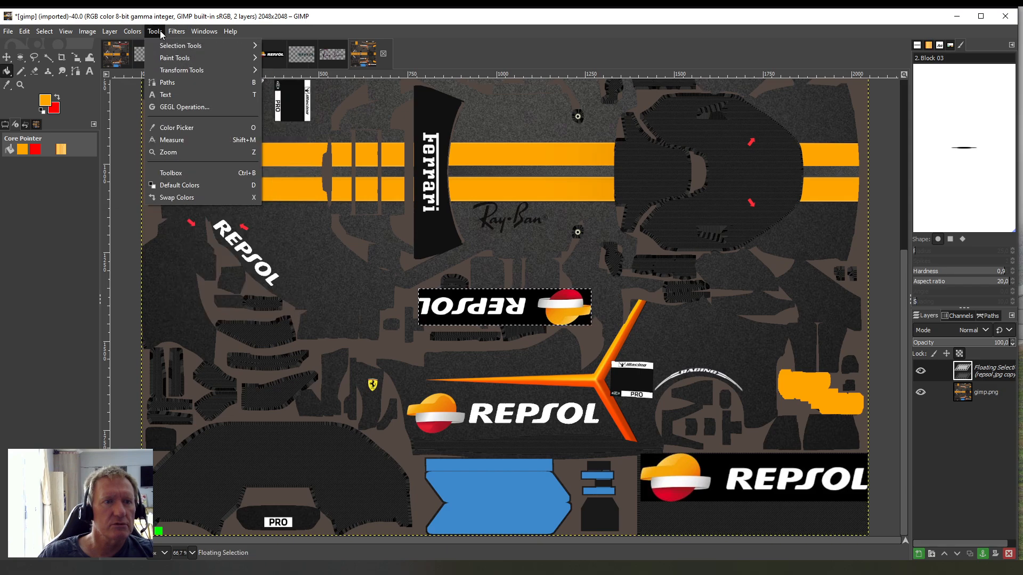
pyautogui.click(283, 121)
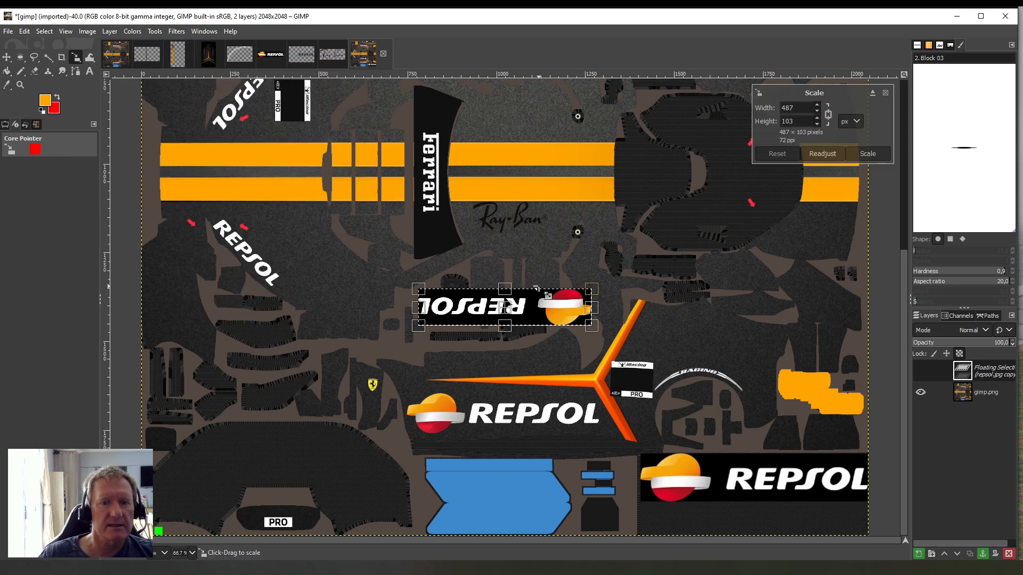
pyautogui.moveTo(515, 310); pyautogui.dragTo(791, 520)
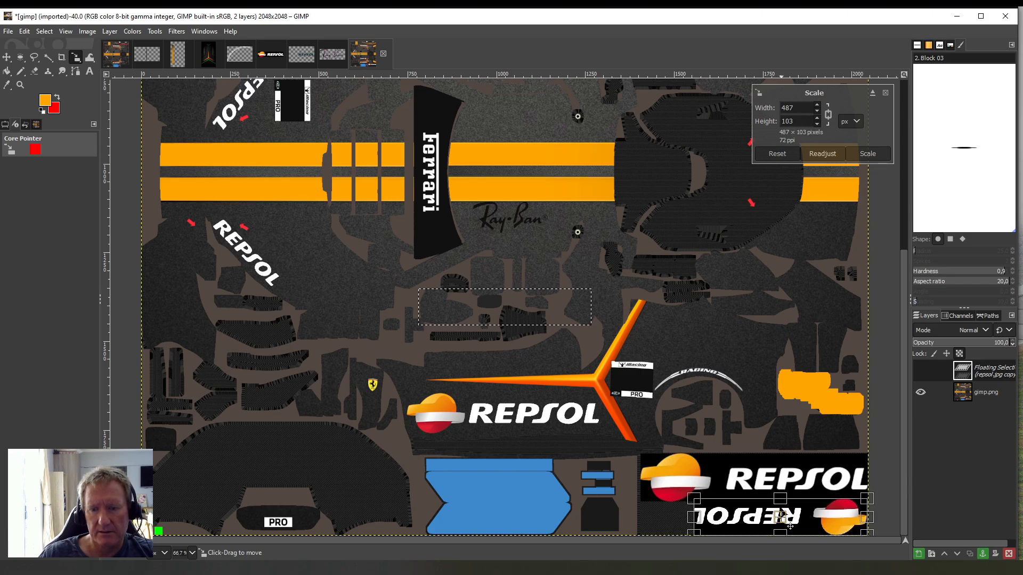
pyautogui.moveTo(687, 518); pyautogui.dragTo(708, 516)
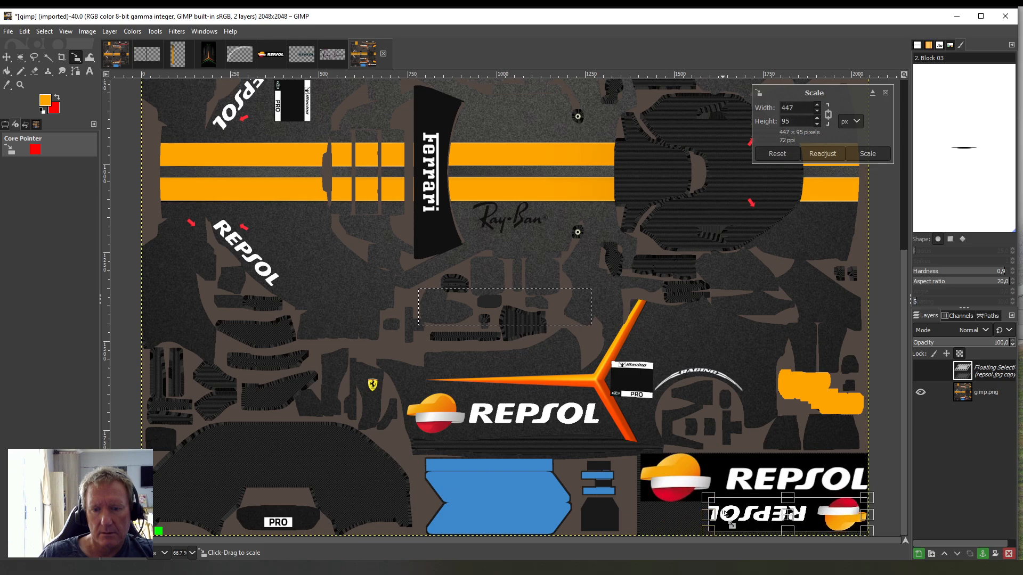
pyautogui.moveTo(798, 520); pyautogui.dragTo(765, 526)
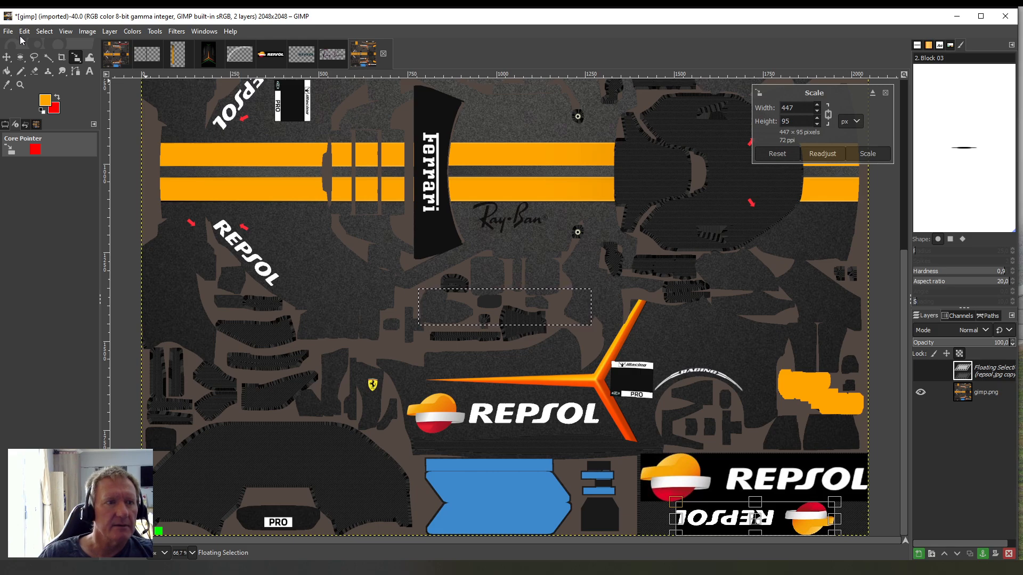
pyautogui.click(7, 73)
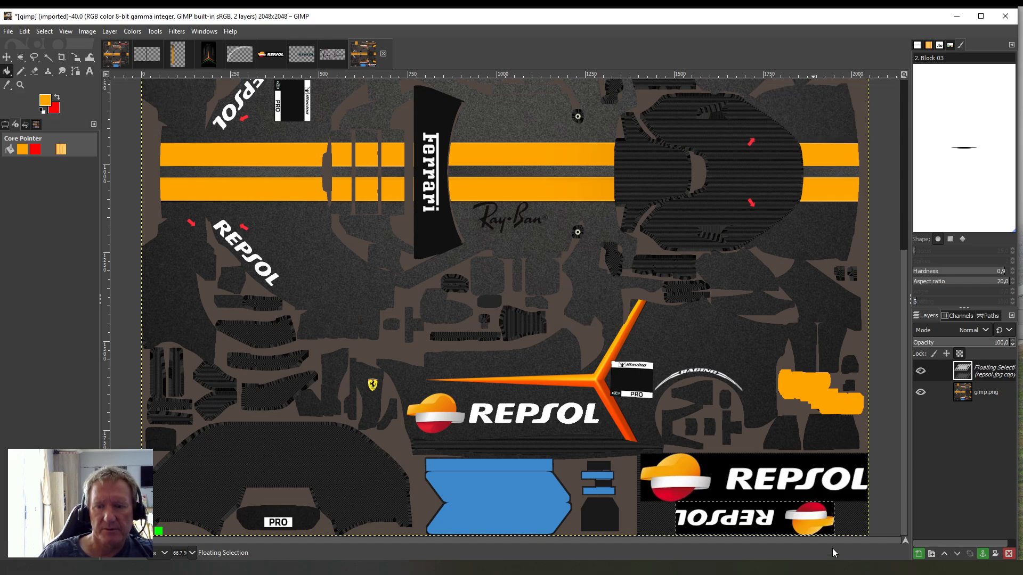
pyautogui.rightClick(968, 368)
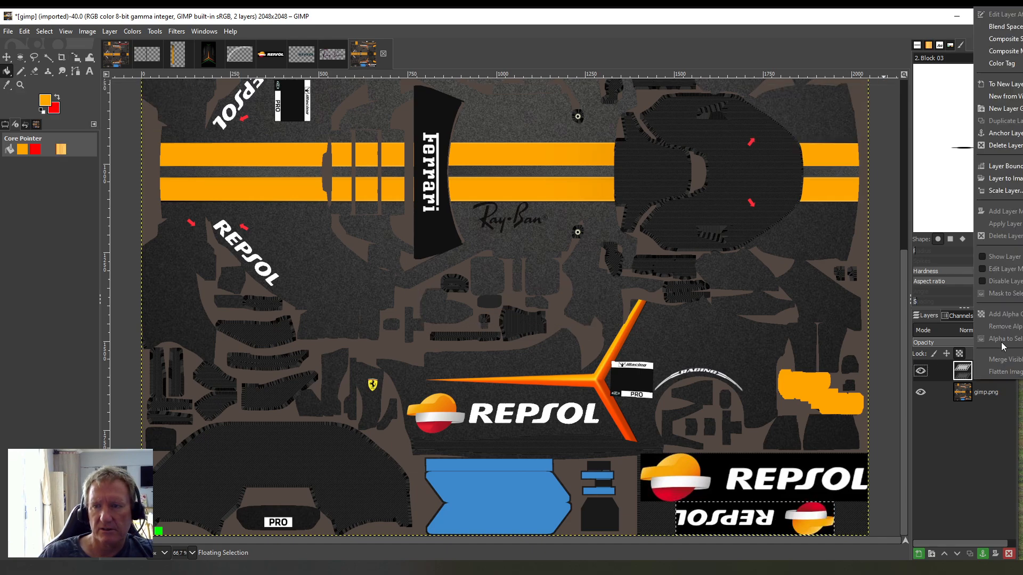
pyautogui.click(1002, 133)
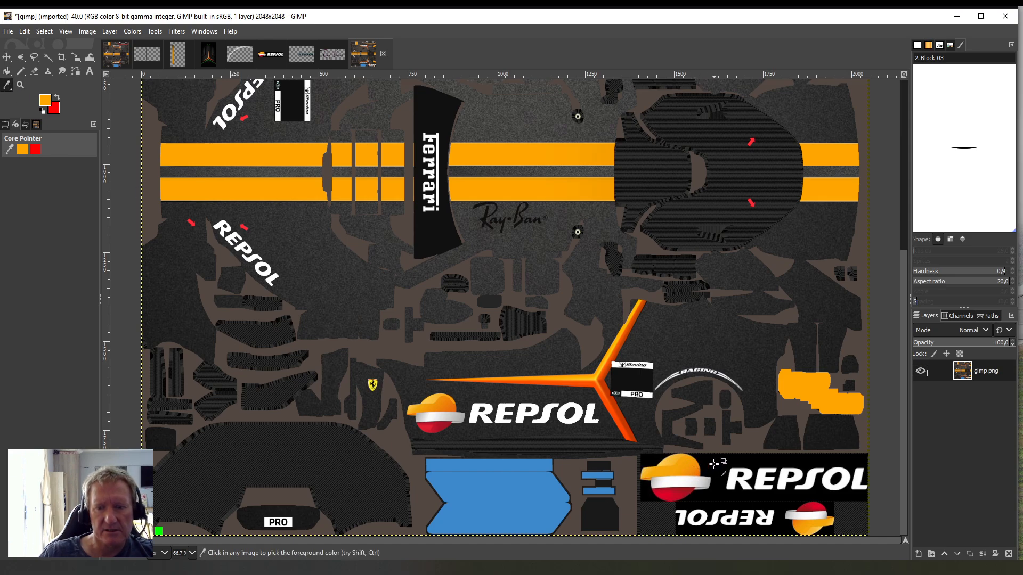
# - Sample the logo background's black and paint the bottom-right panel with it, covering the upright Repsol logo but leaving the upside-down one
pyautogui.click(8, 85)
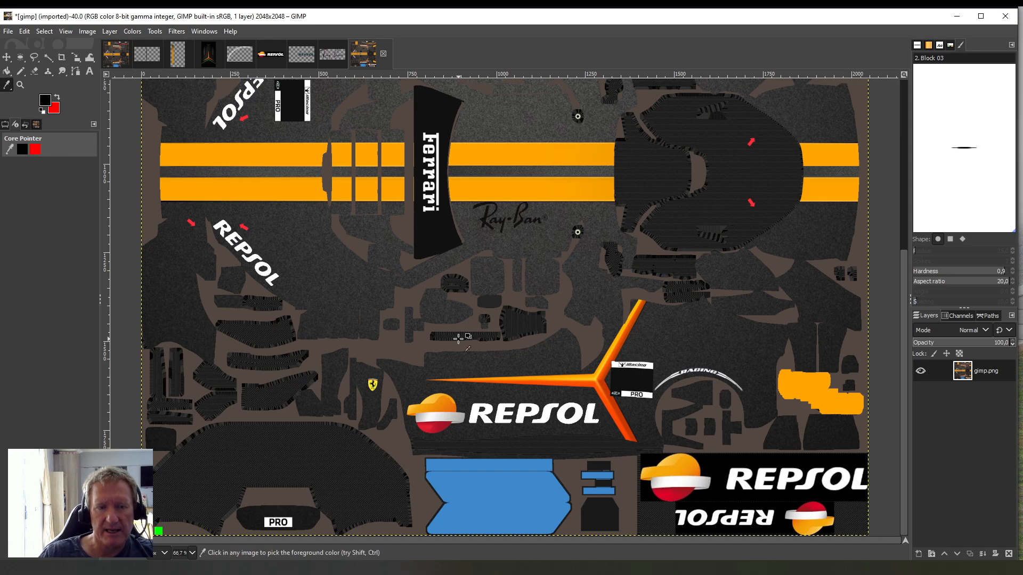
pyautogui.click(21, 71)
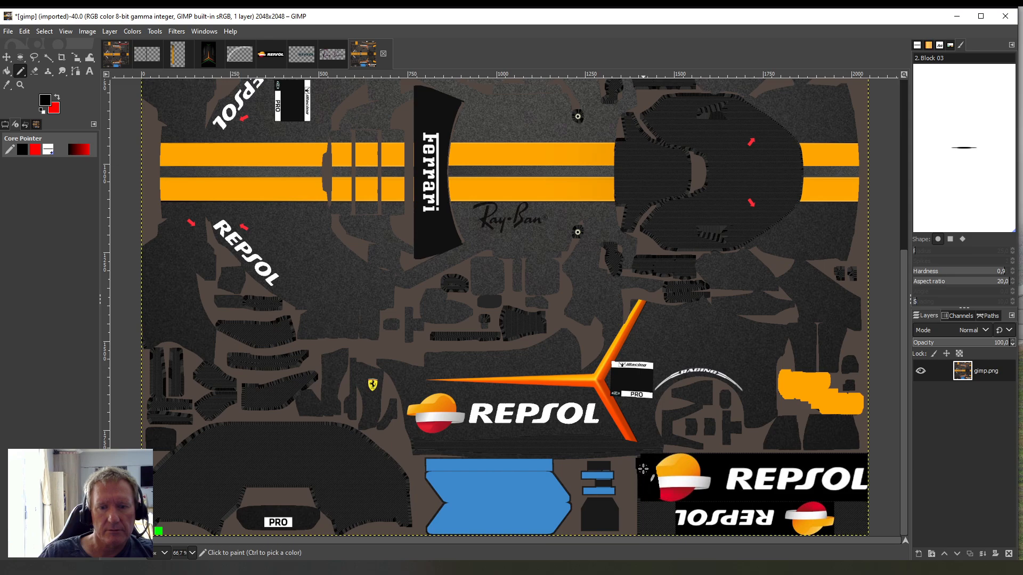
pyautogui.moveTo(643, 468)
pyautogui.mouseDown()
pyautogui.moveTo(659, 499)
pyautogui.moveTo(662, 459)
pyautogui.moveTo(669, 501)
pyautogui.moveTo(665, 457)
pyautogui.moveTo(672, 535)
pyautogui.moveTo(666, 496)
pyautogui.moveTo(658, 569)
pyautogui.moveTo(651, 551)
pyautogui.moveTo(641, 561)
pyautogui.moveTo(642, 534)
pyautogui.mouseUp()
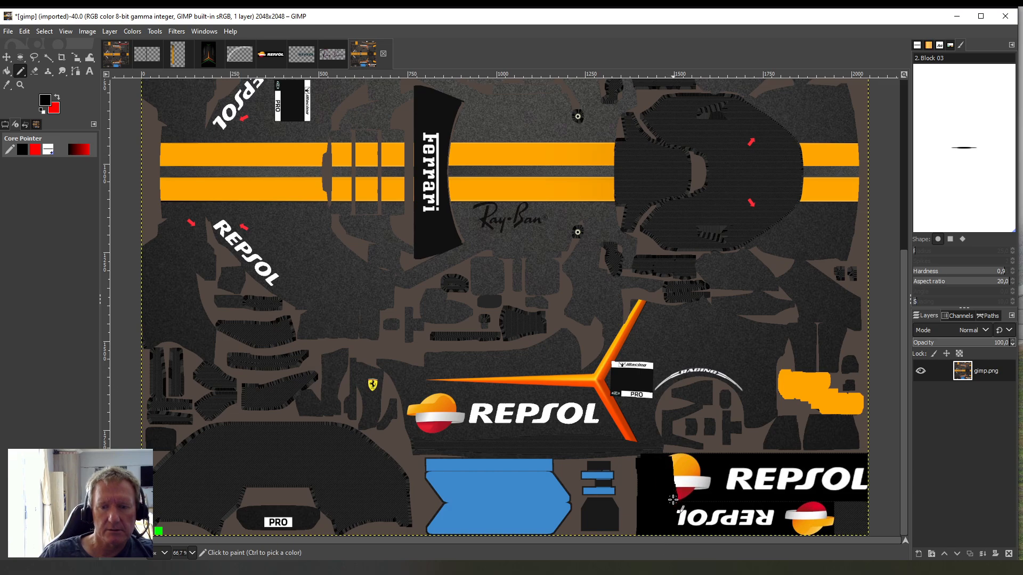
pyautogui.moveTo(673, 499)
pyautogui.mouseDown()
pyautogui.moveTo(690, 463)
pyautogui.moveTo(695, 494)
pyautogui.moveTo(708, 472)
pyautogui.moveTo(702, 492)
pyautogui.moveTo(699, 464)
pyautogui.moveTo(687, 455)
pyautogui.moveTo(677, 498)
pyautogui.moveTo(673, 462)
pyautogui.mouseUp()
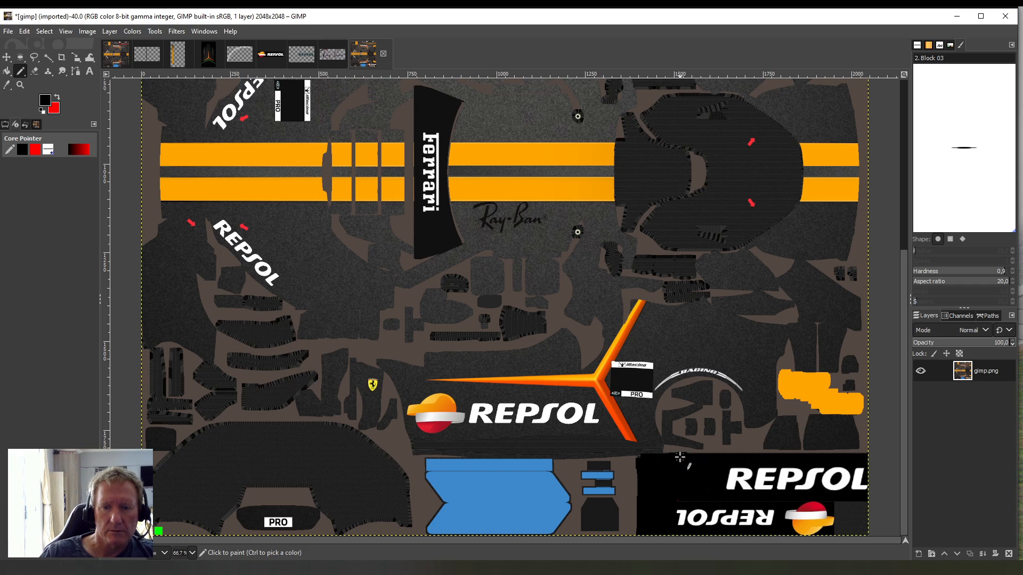
pyautogui.moveTo(680, 456)
pyautogui.mouseDown()
pyautogui.moveTo(732, 493)
pyautogui.moveTo(732, 465)
pyautogui.moveTo(745, 490)
pyautogui.moveTo(750, 465)
pyautogui.moveTo(755, 492)
pyautogui.moveTo(737, 467)
pyautogui.moveTo(754, 493)
pyautogui.moveTo(764, 468)
pyautogui.moveTo(761, 495)
pyautogui.moveTo(770, 467)
pyautogui.moveTo(777, 492)
pyautogui.moveTo(781, 465)
pyautogui.moveTo(784, 489)
pyautogui.moveTo(789, 466)
pyautogui.moveTo(795, 485)
pyautogui.moveTo(803, 466)
pyautogui.moveTo(780, 488)
pyautogui.moveTo(798, 489)
pyautogui.moveTo(804, 470)
pyautogui.moveTo(795, 494)
pyautogui.moveTo(821, 467)
pyautogui.moveTo(819, 482)
pyautogui.moveTo(839, 496)
pyautogui.moveTo(824, 472)
pyautogui.moveTo(823, 494)
pyautogui.moveTo(834, 468)
pyautogui.moveTo(840, 488)
pyautogui.moveTo(842, 467)
pyautogui.moveTo(853, 485)
pyautogui.moveTo(836, 468)
pyautogui.moveTo(838, 481)
pyautogui.moveTo(859, 469)
pyautogui.moveTo(862, 488)
pyautogui.moveTo(860, 467)
pyautogui.moveTo(864, 537)
pyautogui.moveTo(854, 488)
pyautogui.moveTo(855, 535)
pyautogui.moveTo(842, 518)
pyautogui.mouseUp()
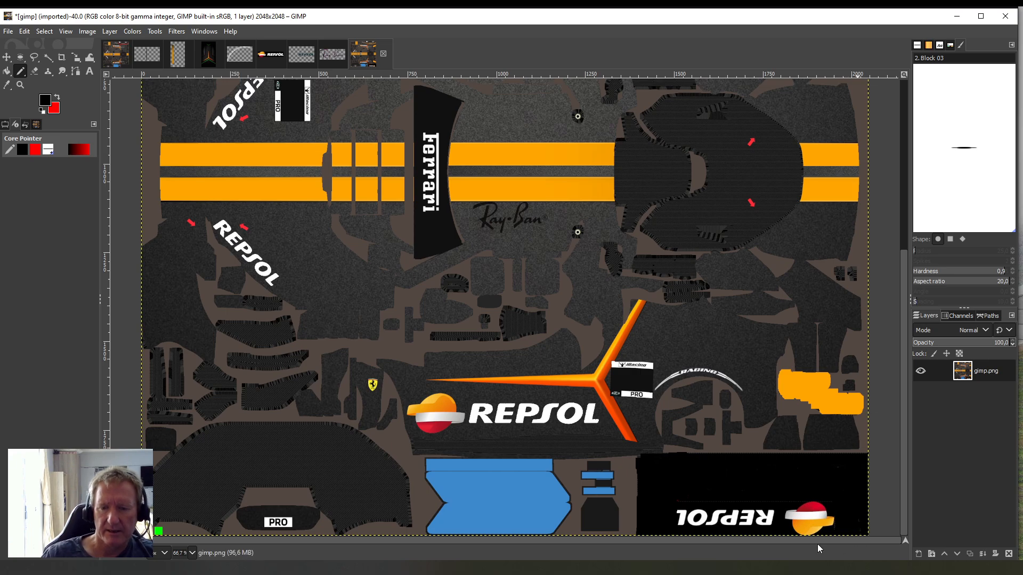
# - Crop the livery template to the upside-down Repsol logo in the bottom-right panel and copy the cropped logo
pyautogui.click(61, 57)
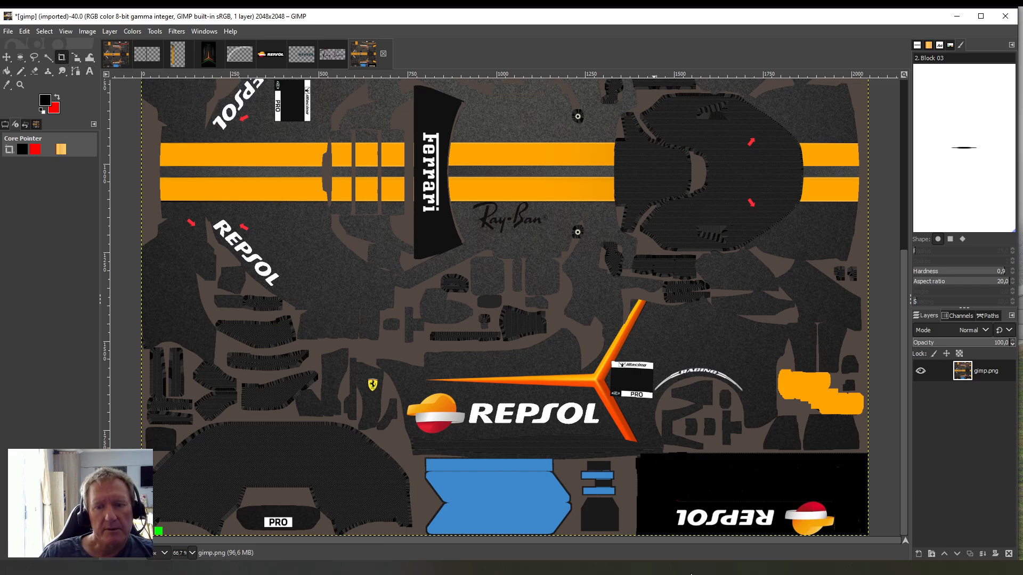
pyautogui.moveTo(665, 503)
pyautogui.mouseDown()
pyautogui.moveTo(692, 537)
pyautogui.moveTo(826, 539)
pyautogui.mouseUp()
pyautogui.click(771, 467)
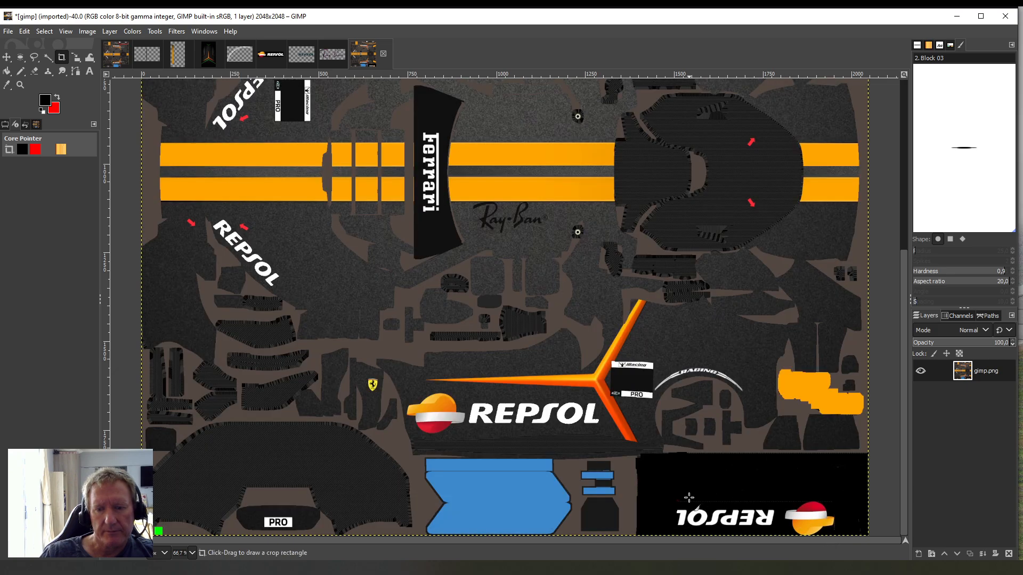
pyautogui.moveTo(671, 495); pyautogui.dragTo(842, 538)
pyautogui.click(742, 527)
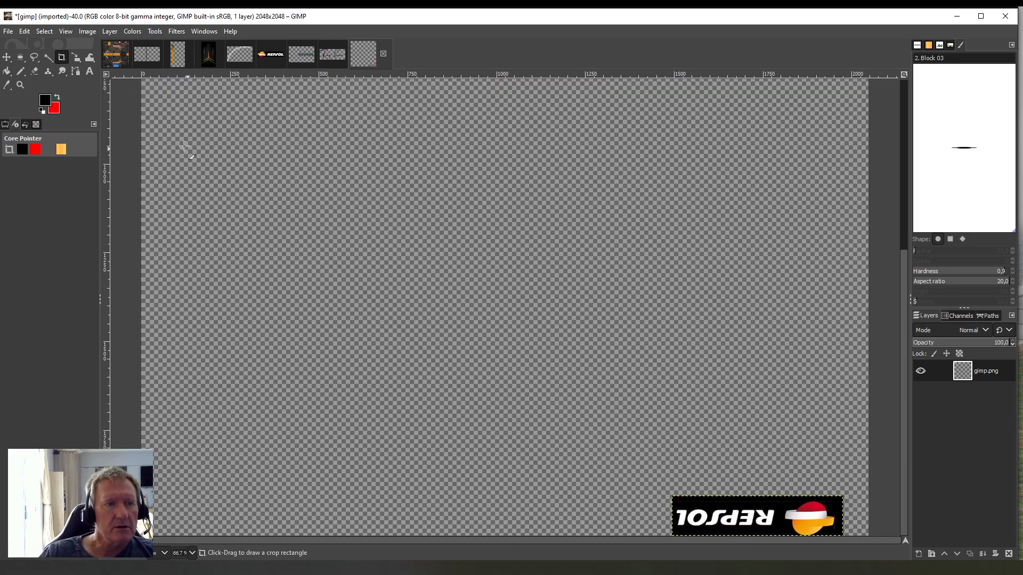
pyautogui.click(24, 31)
pyautogui.click(43, 105)
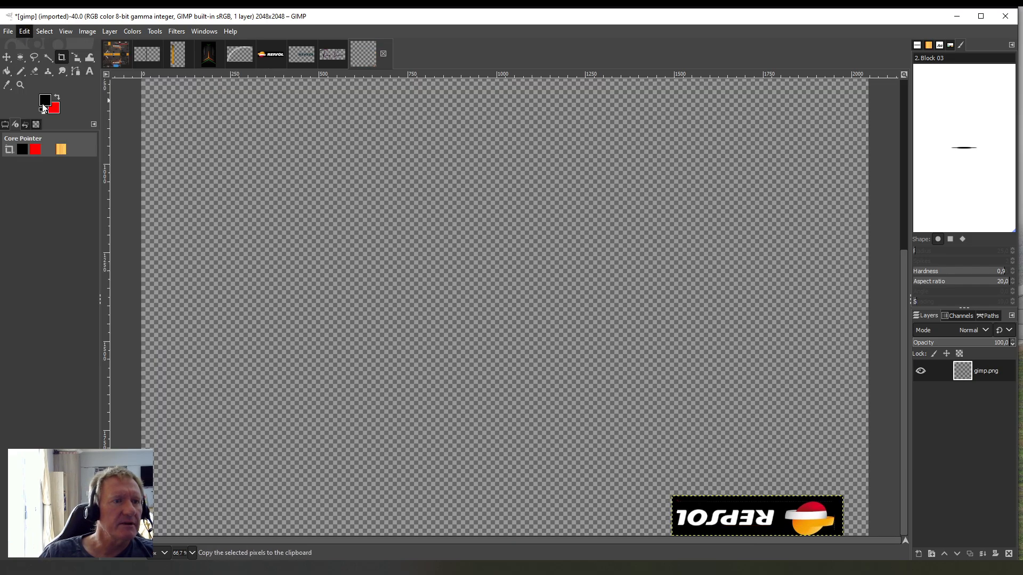
pyautogui.click(107, 59)
pyautogui.click(24, 31)
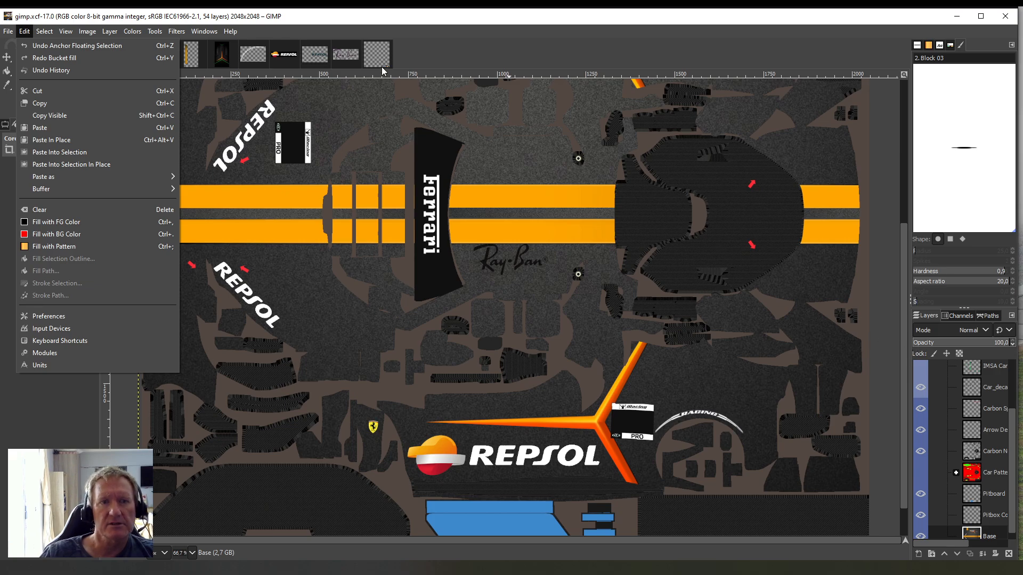
pyautogui.press('Escape')
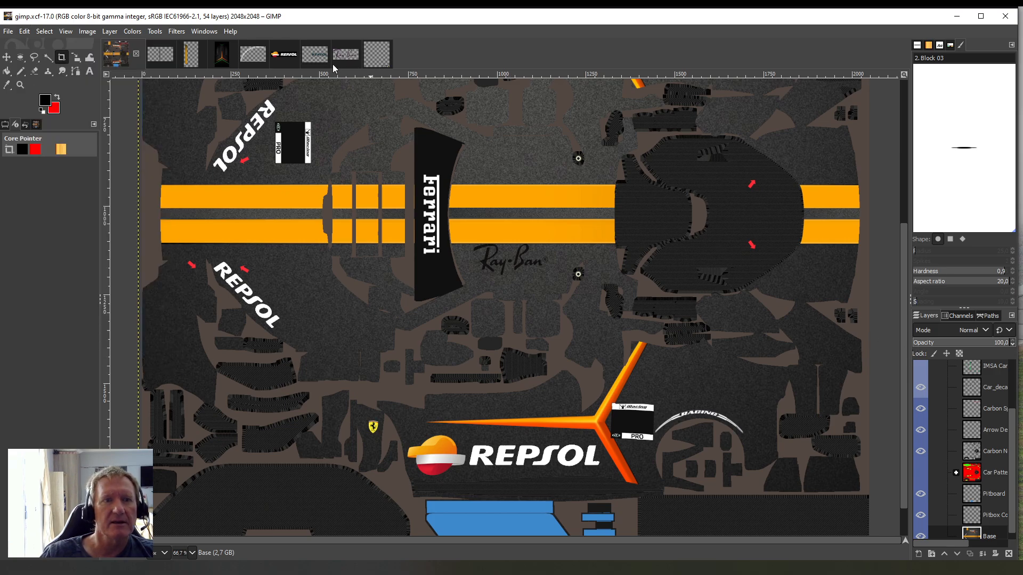
# - Return to the cropped livery template and undo the crop
pyautogui.click(378, 53)
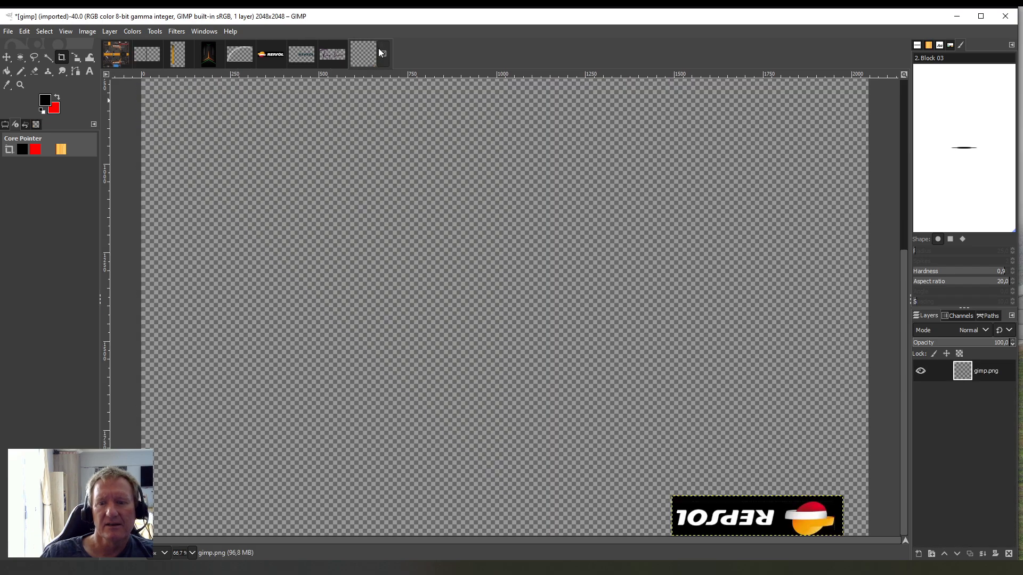
pyautogui.click(26, 32)
pyautogui.click(30, 44)
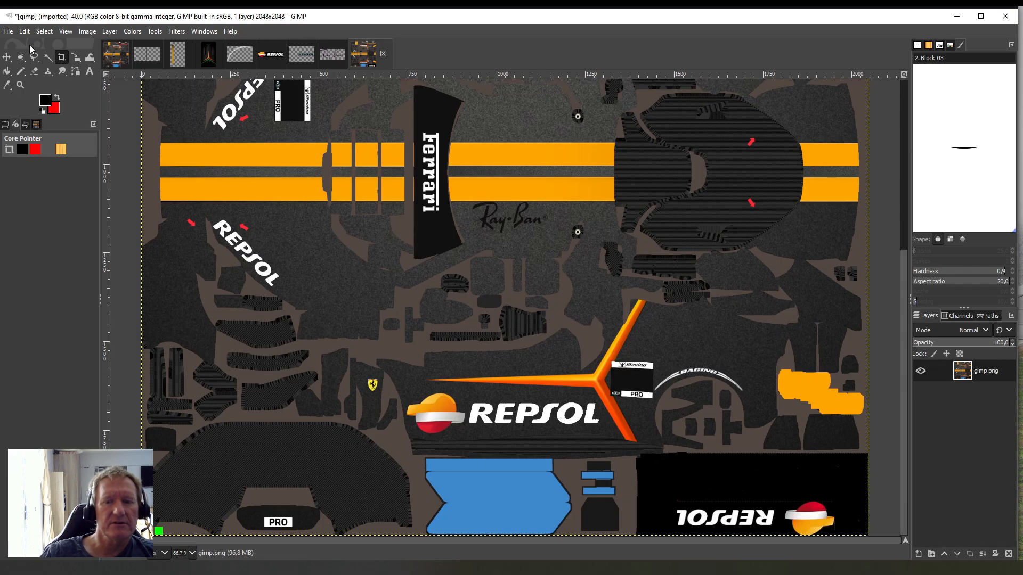
# - Paste the copied Repsol logo into the livery template and rotate it 180° so it reads upright
pyautogui.click(23, 32)
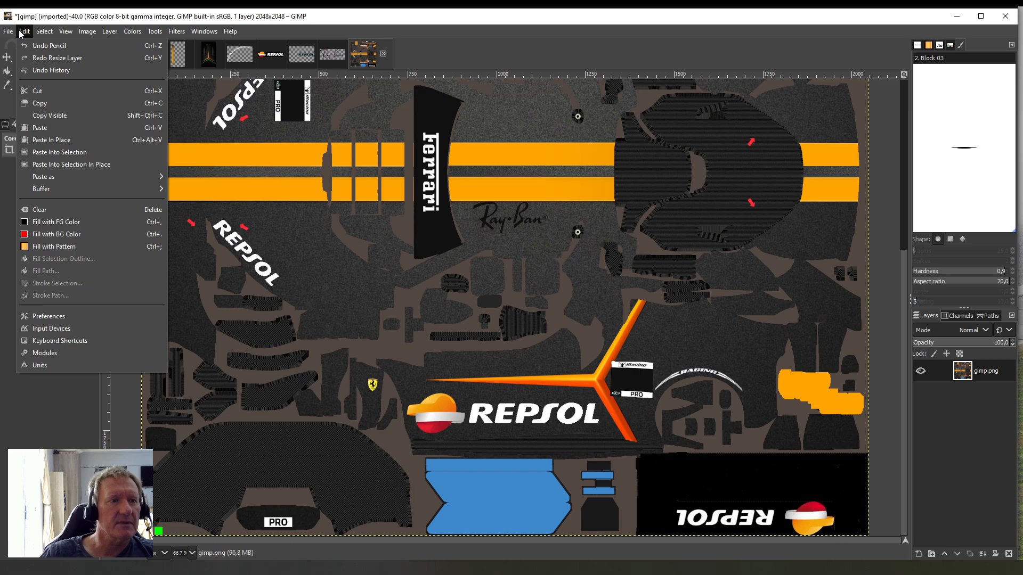
pyautogui.click(41, 132)
pyautogui.click(109, 32)
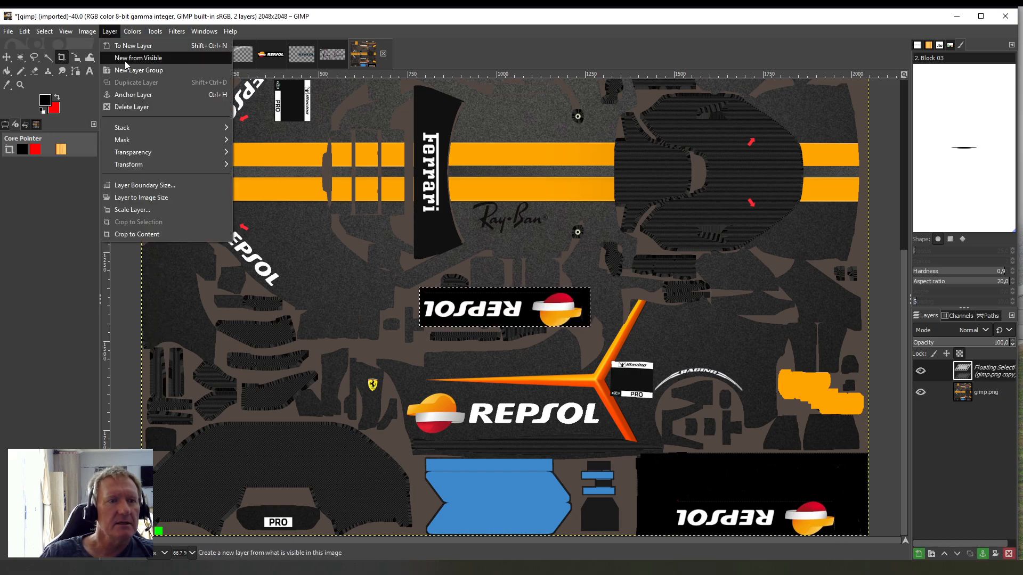
pyautogui.moveTo(141, 165)
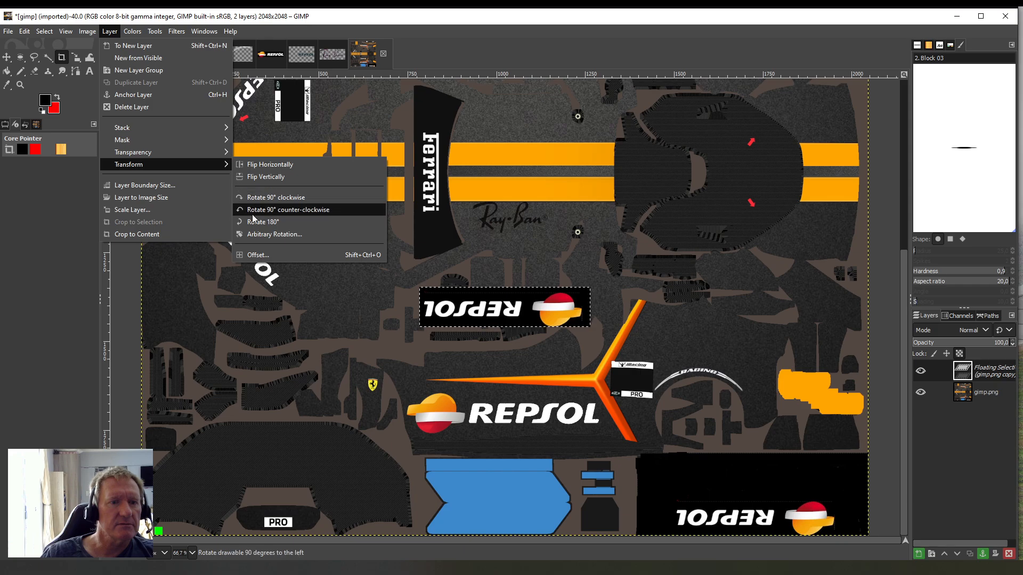
pyautogui.click(304, 220)
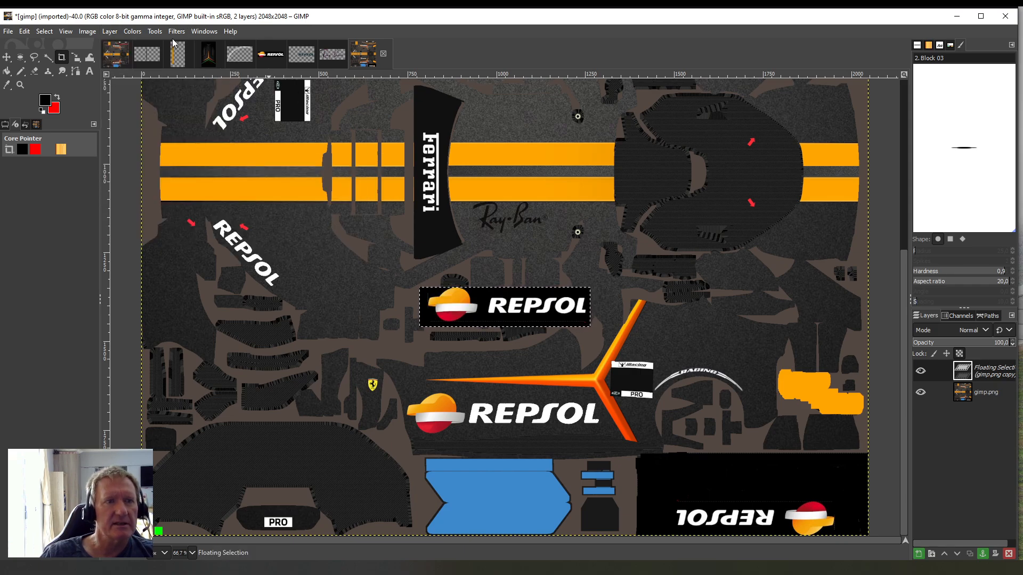
# - Move the upright Repsol logo above the upside-down one in the bottom-right panel and anchor it
pyautogui.click(154, 32)
pyautogui.moveTo(200, 68)
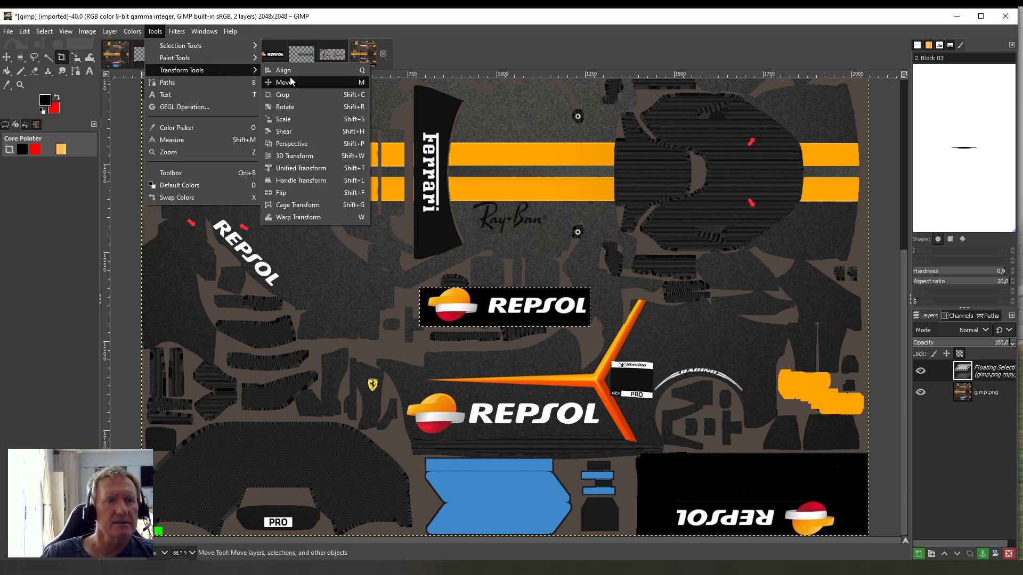
pyautogui.click(293, 119)
pyautogui.moveTo(516, 318); pyautogui.dragTo(757, 484)
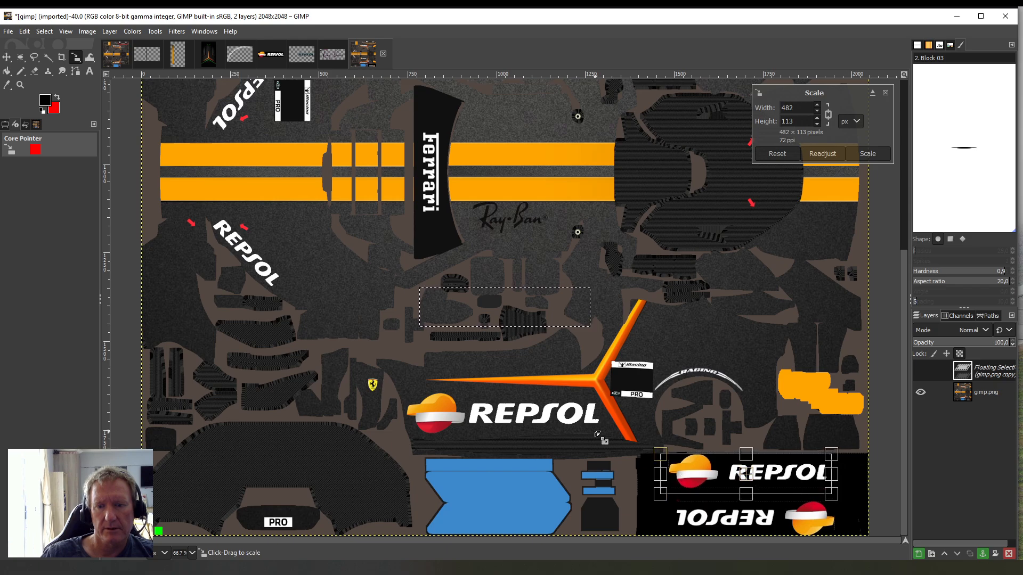
pyautogui.click(7, 71)
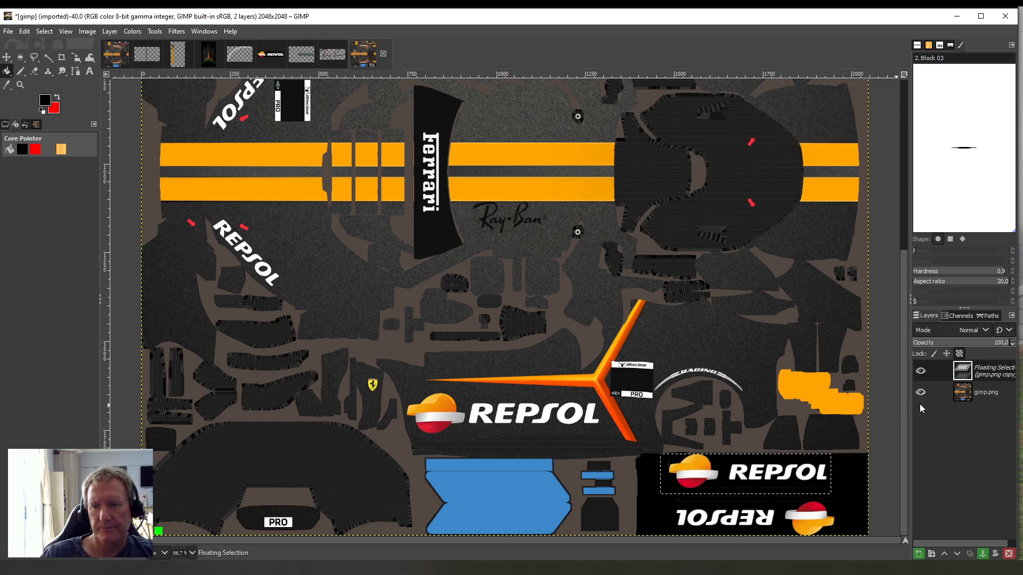
pyautogui.rightClick(970, 368)
pyautogui.click(1005, 140)
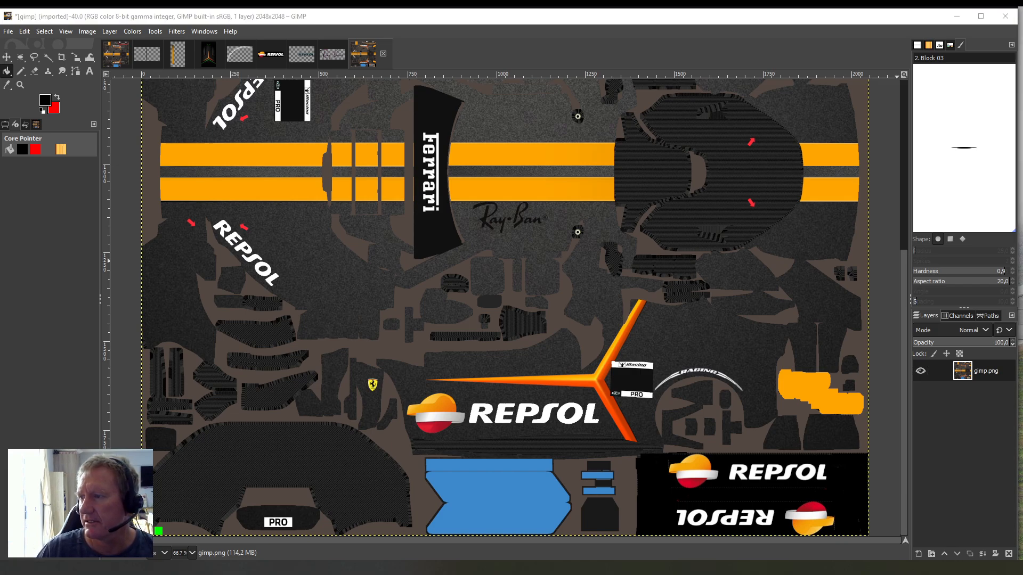
# - Open the fanatec1 image from the Desktop > logo.png folder in GIMP and copy it
pyautogui.moveTo(729, 91); pyautogui.dragTo(359, 95)
pyautogui.click(140, 286)
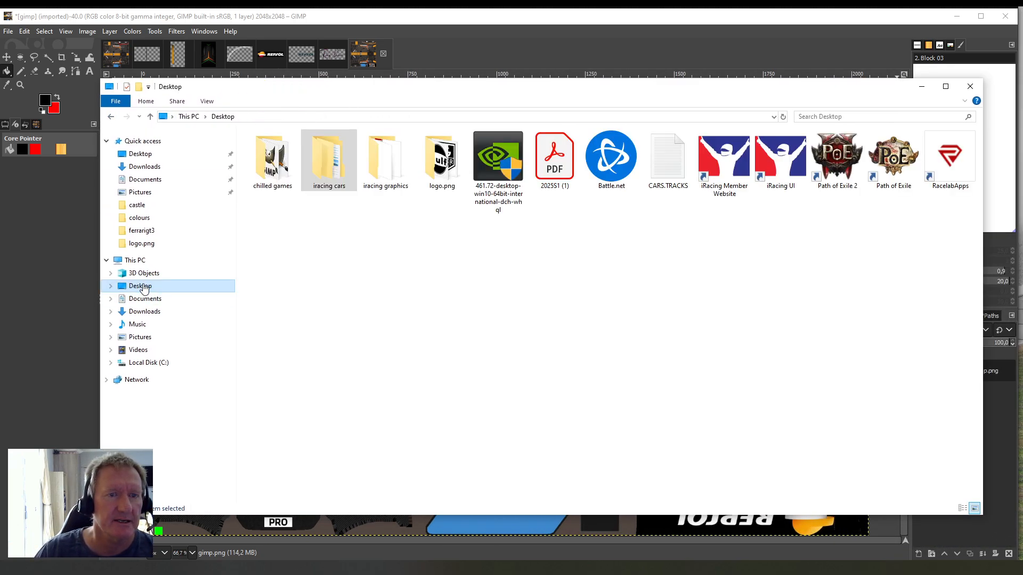
pyautogui.doubleClick(431, 171)
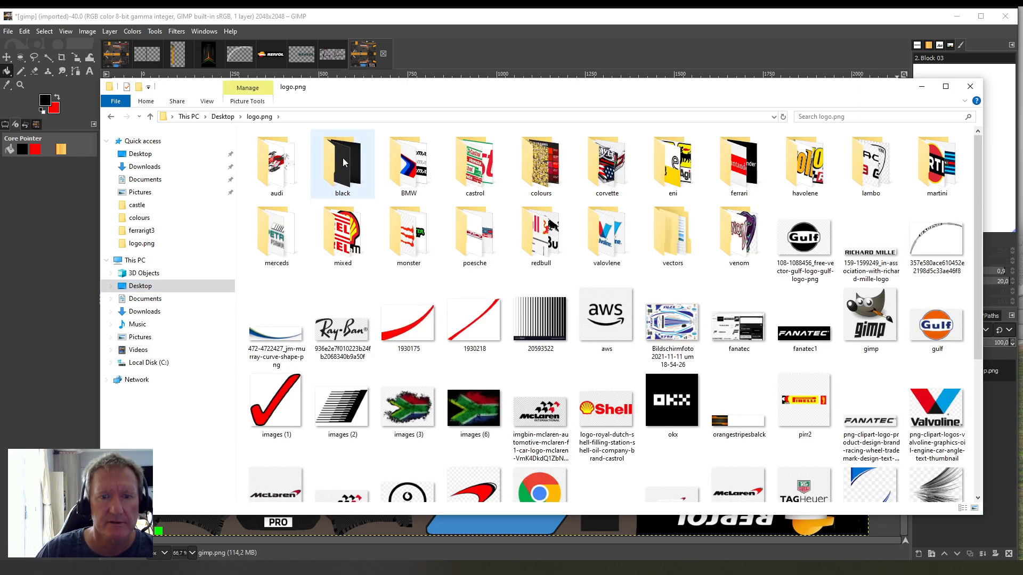
pyautogui.click(804, 334)
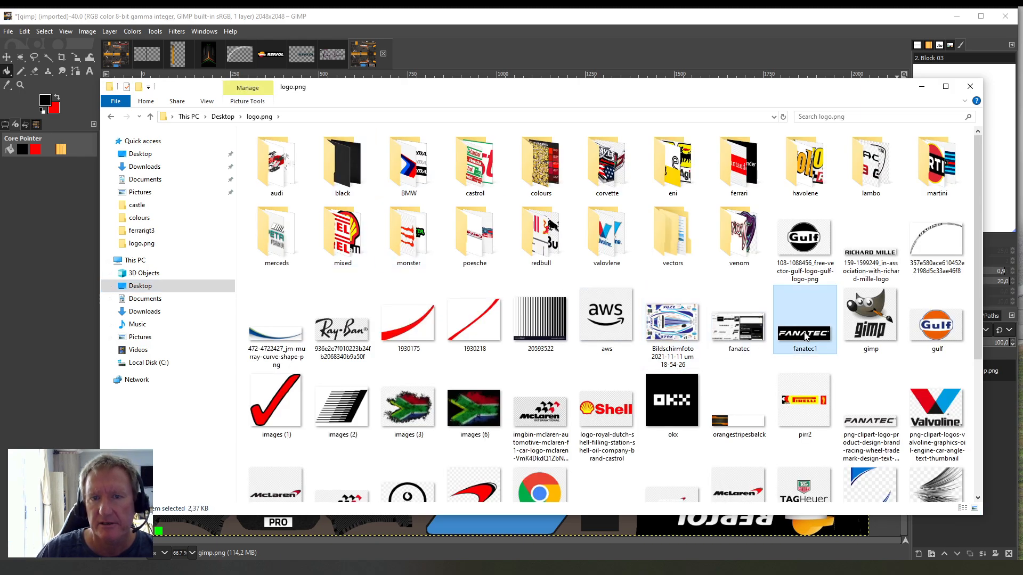
pyautogui.moveTo(334, 89); pyautogui.dragTo(1022, 177)
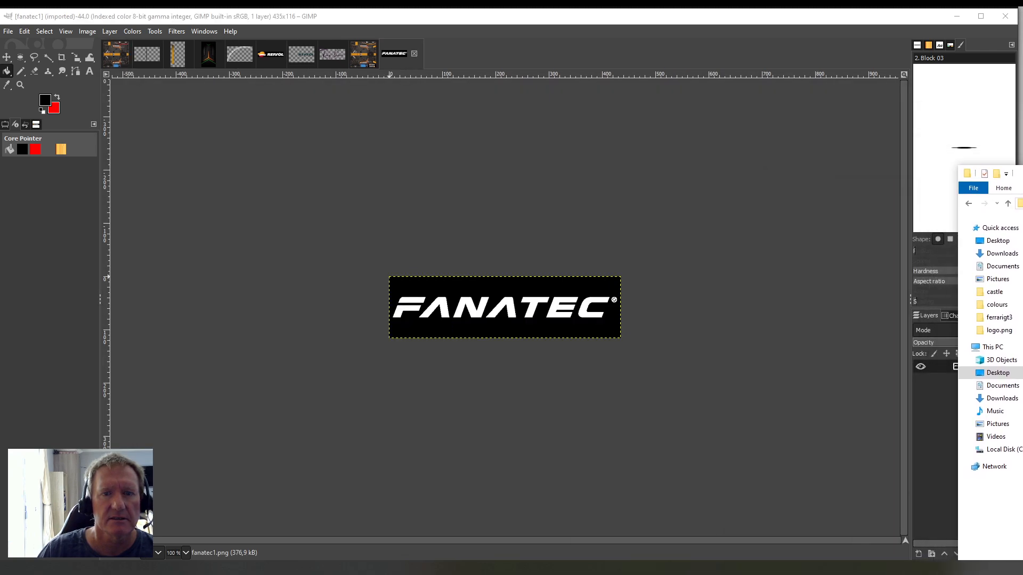
pyautogui.click(599, 218)
pyautogui.click(25, 31)
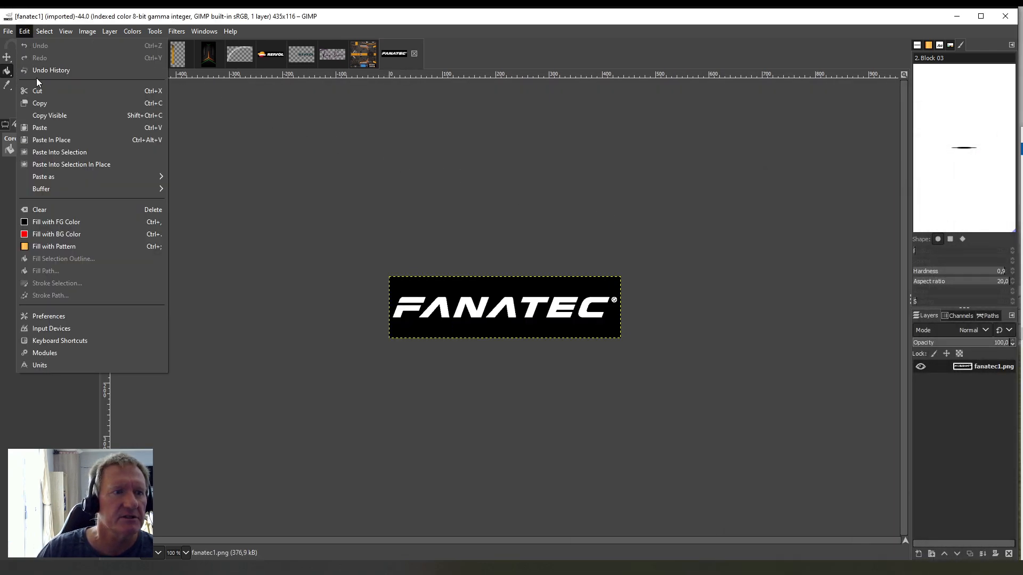
pyautogui.click(38, 103)
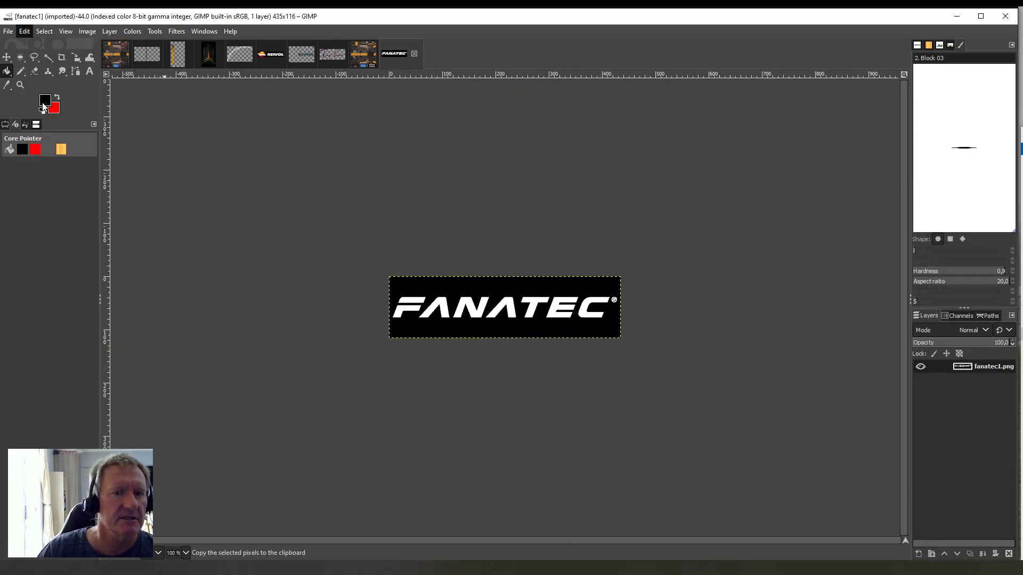
# - Paste the Fanatec logo into the livery template and rotate it 90° clockwise
pyautogui.click(374, 59)
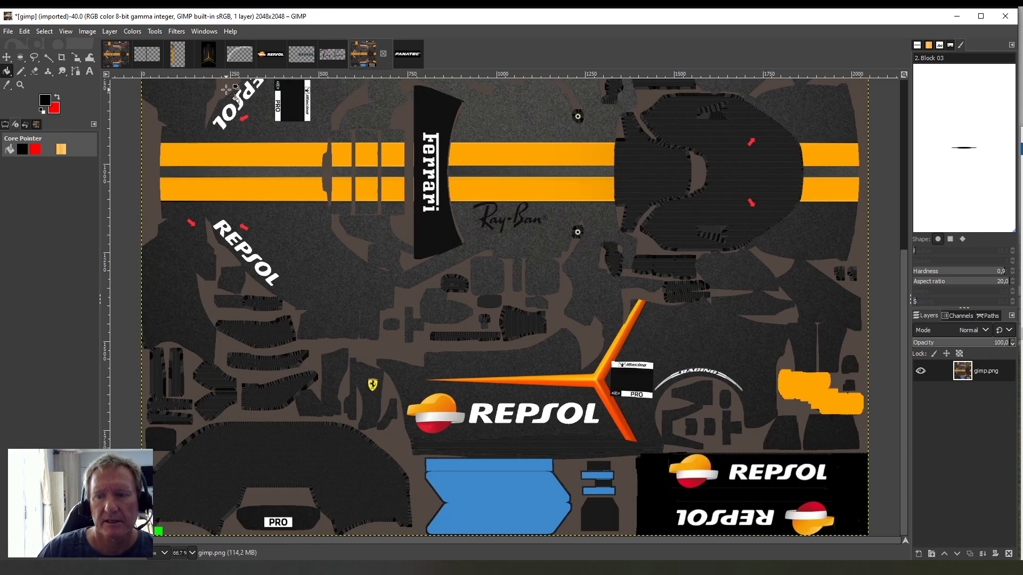
pyautogui.click(25, 31)
pyautogui.click(42, 127)
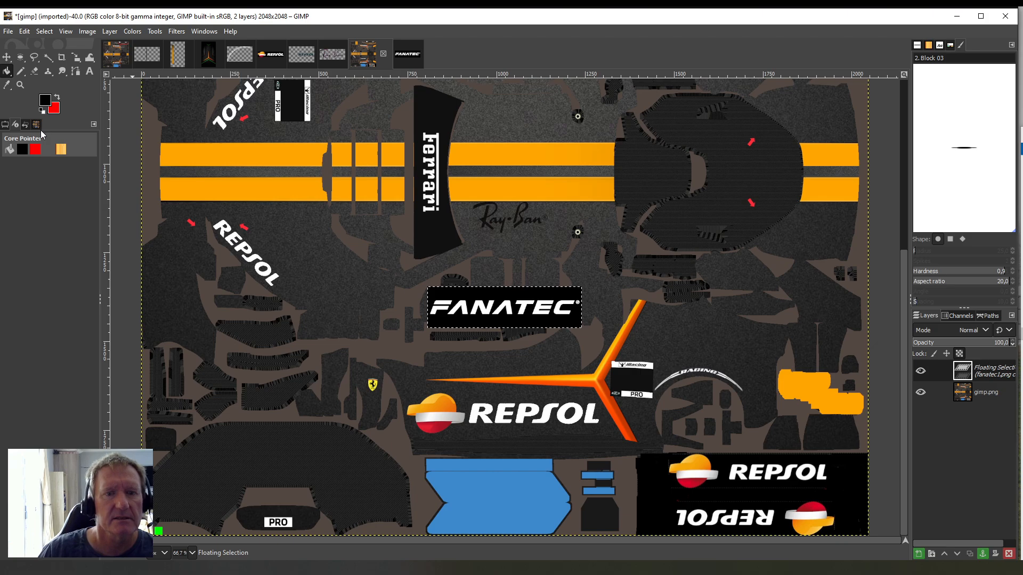
pyautogui.click(152, 32)
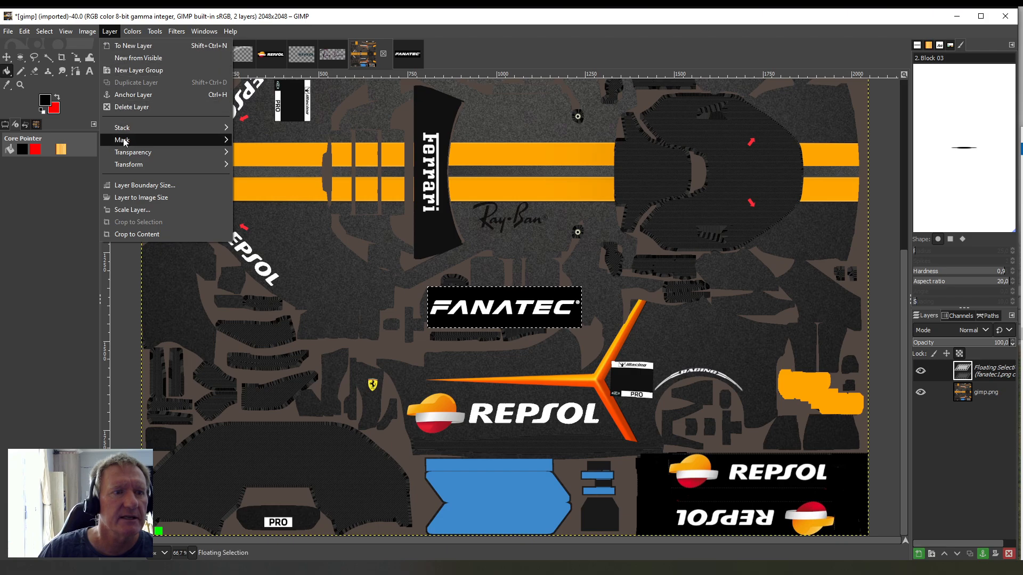
pyautogui.moveTo(139, 164)
pyautogui.click(253, 197)
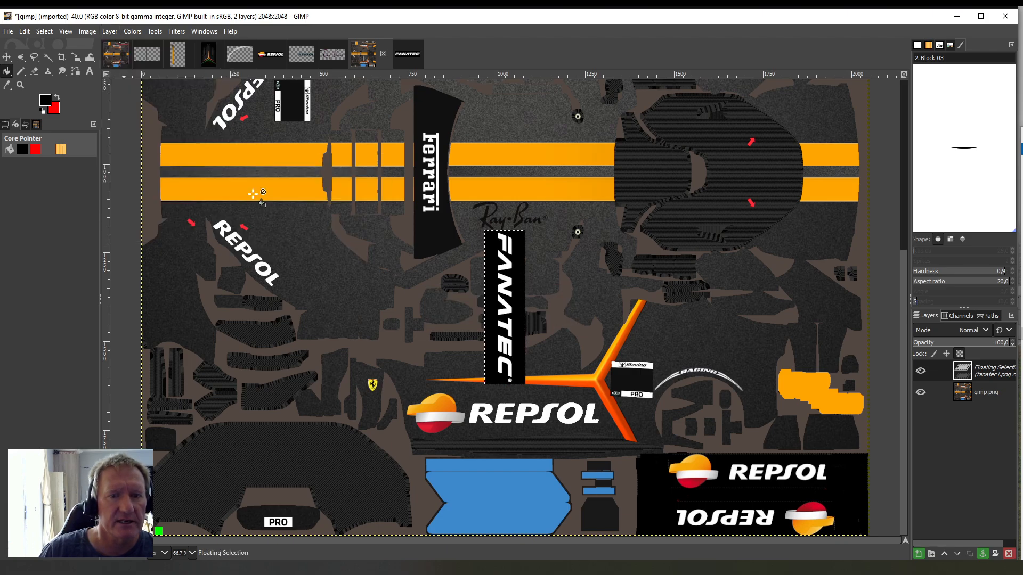
# - Scale the Fanatec logo to 94 × 353 px, place it over the Ferrari lettering on the black windshield banner, and anchor it
pyautogui.click(154, 31)
pyautogui.moveTo(200, 71)
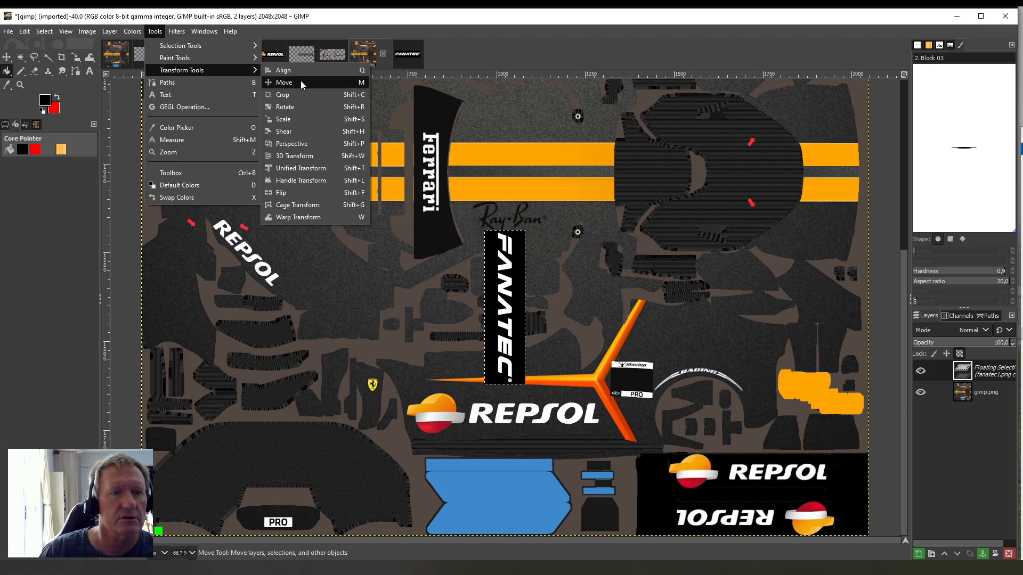
pyautogui.click(285, 122)
pyautogui.moveTo(487, 310); pyautogui.dragTo(432, 231)
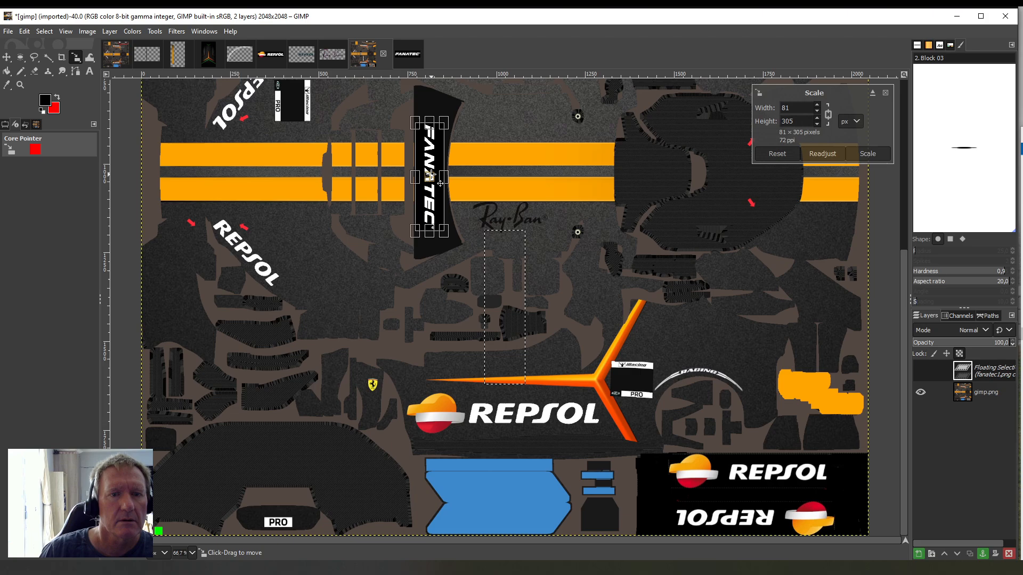
pyautogui.moveTo(431, 123); pyautogui.dragTo(432, 110)
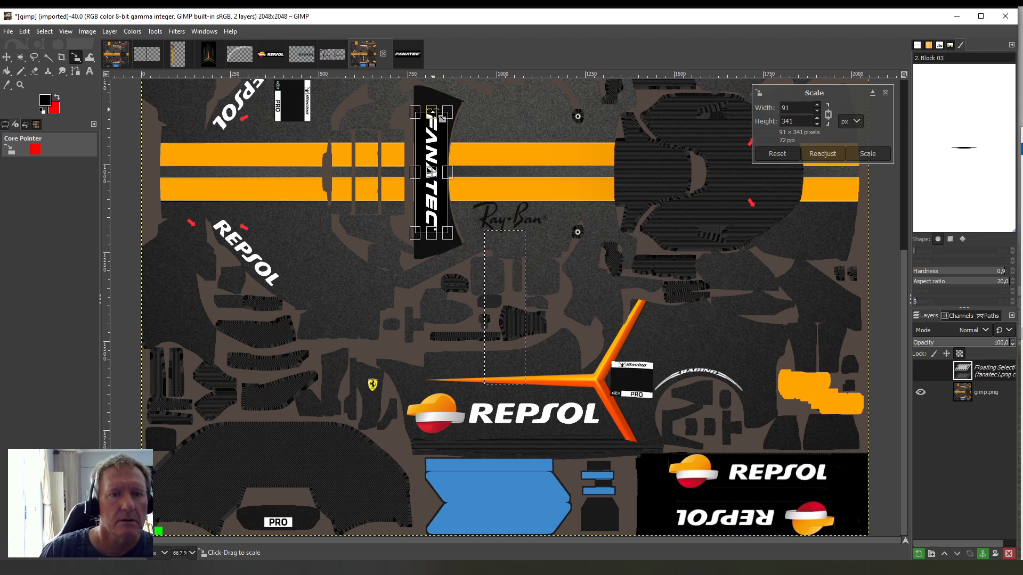
pyautogui.moveTo(433, 232); pyautogui.dragTo(434, 235)
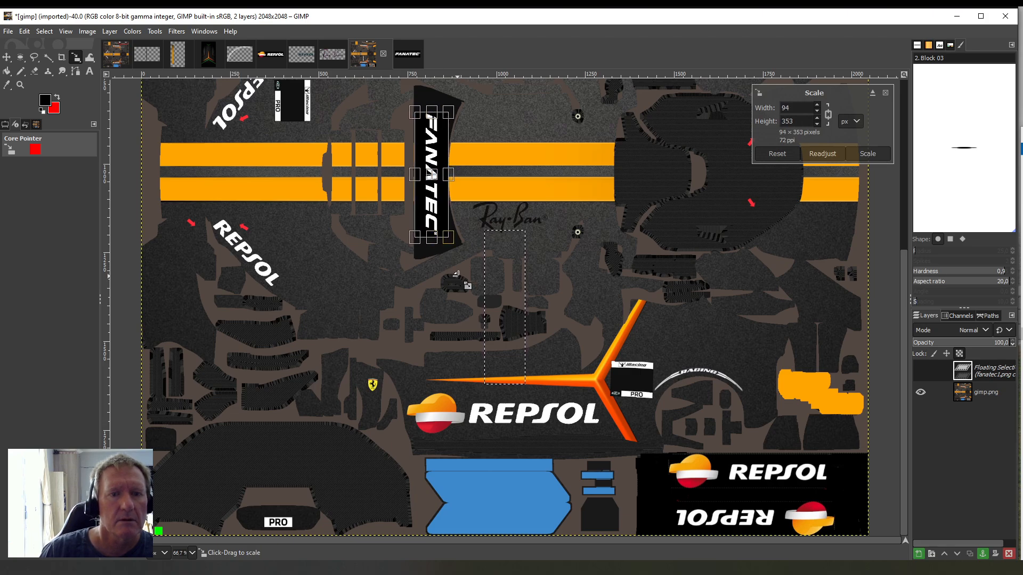
pyautogui.moveTo(439, 185); pyautogui.dragTo(442, 185)
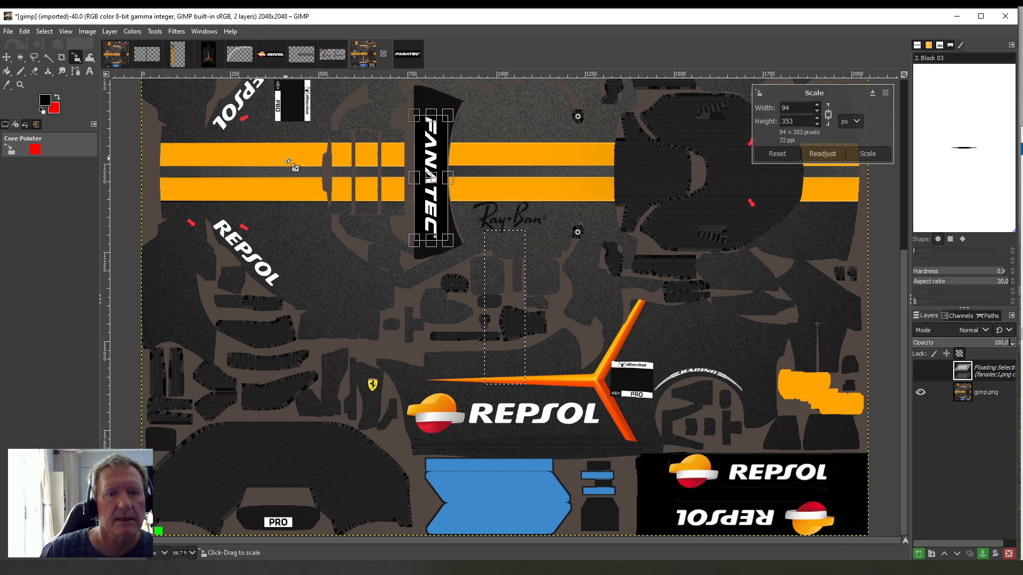
pyautogui.click(8, 71)
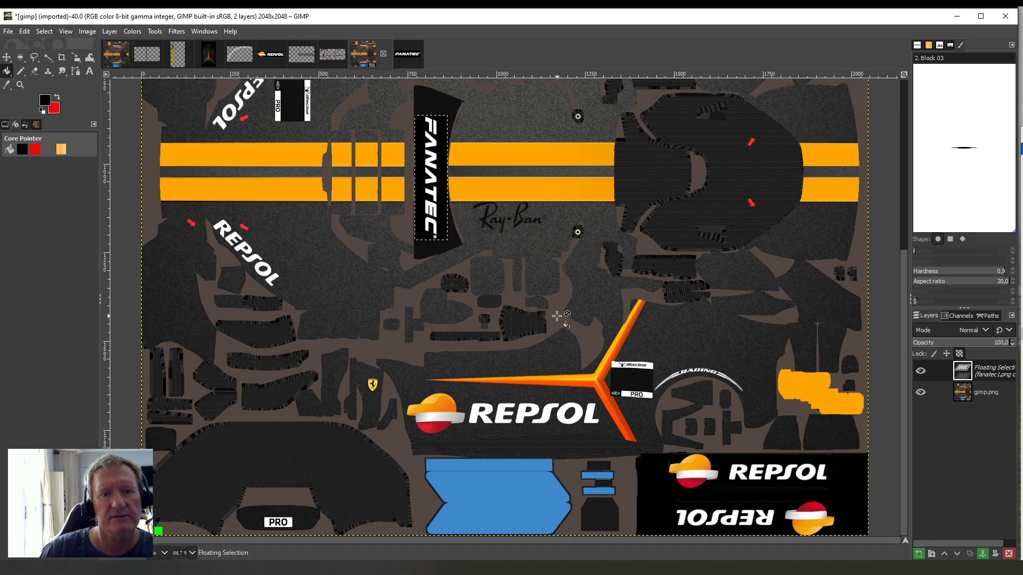
pyautogui.rightClick(962, 371)
pyautogui.click(996, 133)
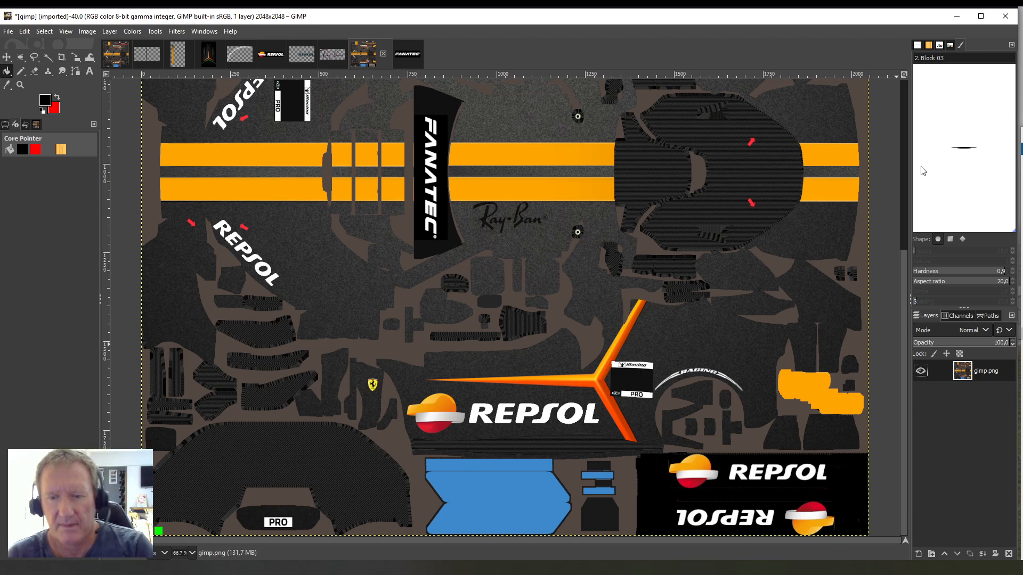
pyautogui.scroll(5, 746, 423)
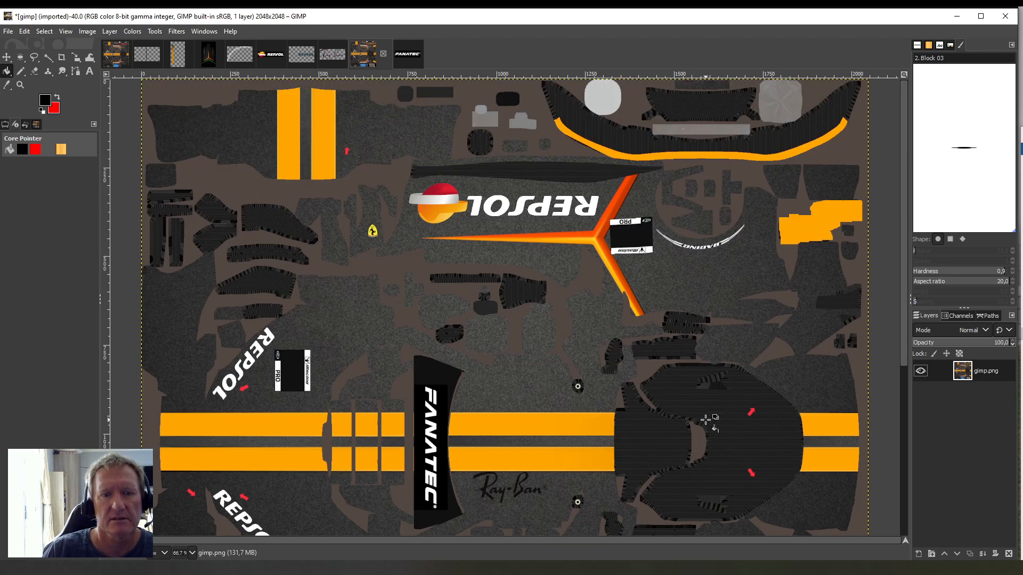
pyautogui.scroll(-5, 709, 421)
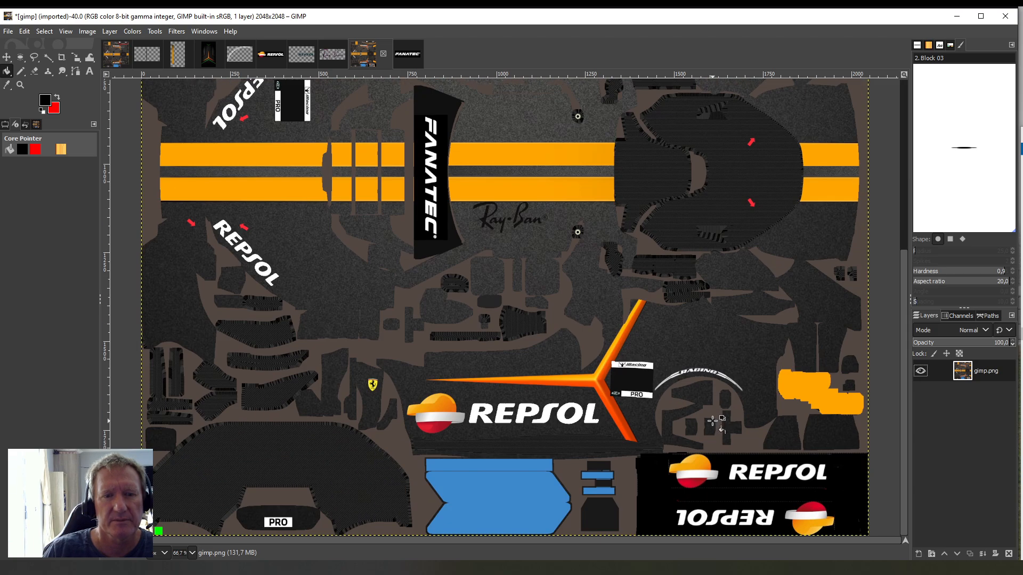
# - Save the livery as gimp.xcf in Desktop > iracing cars > mycars.psd > FERRARI GT3, replacing the existing file
pyautogui.scroll(5, 716, 422)
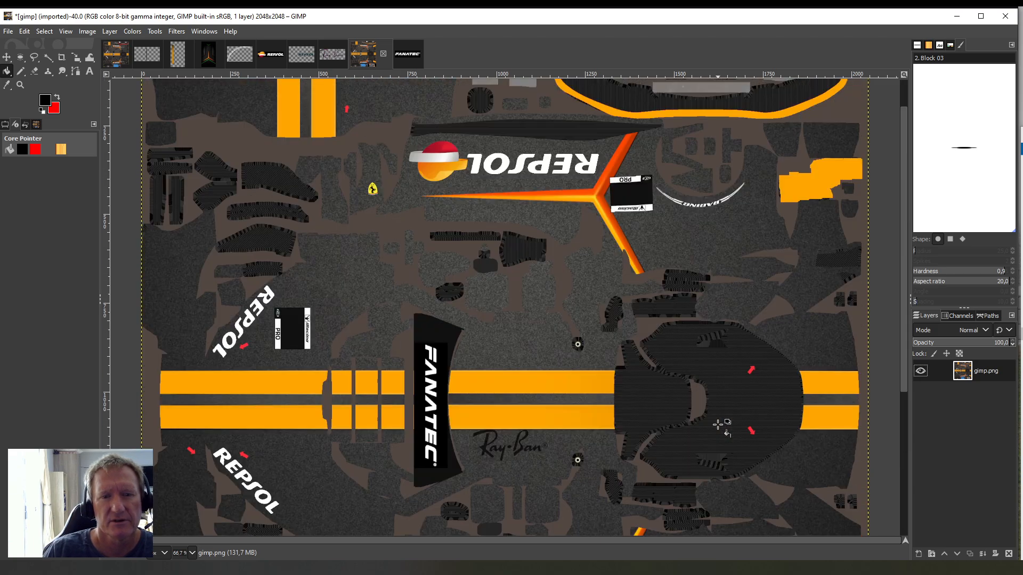
pyautogui.scroll(-5, 719, 424)
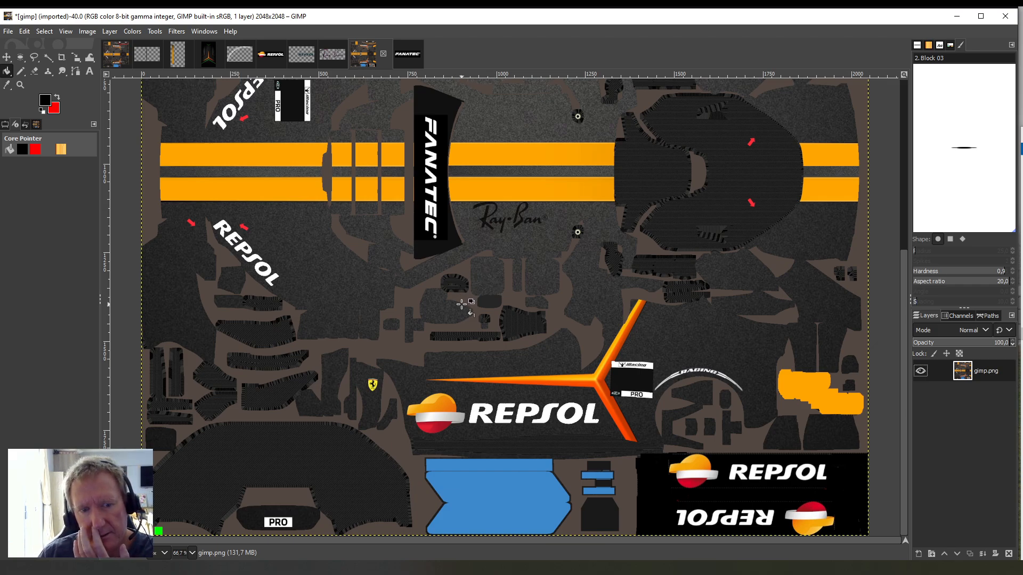
pyautogui.scroll(6, 462, 304)
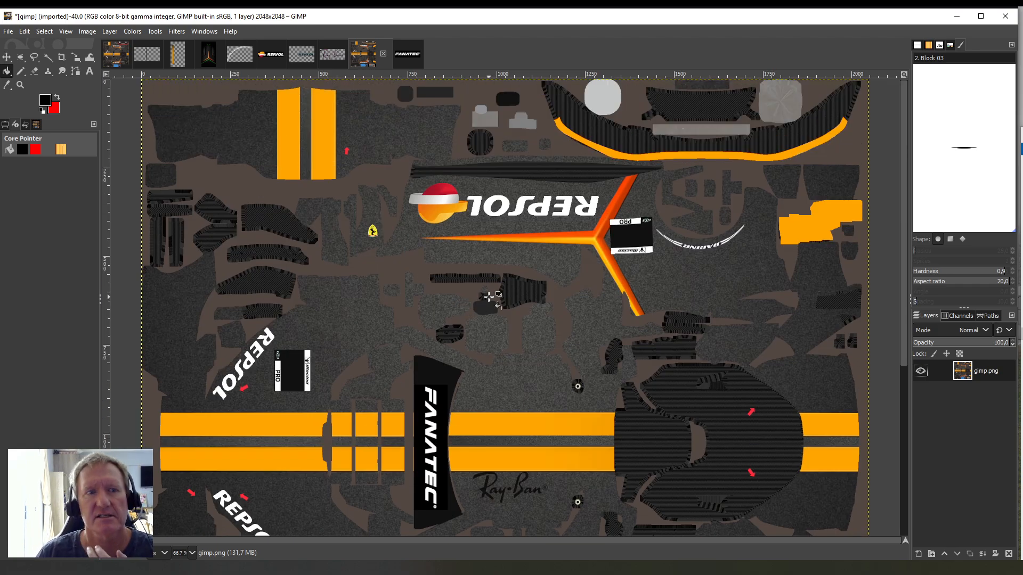
pyautogui.click(8, 32)
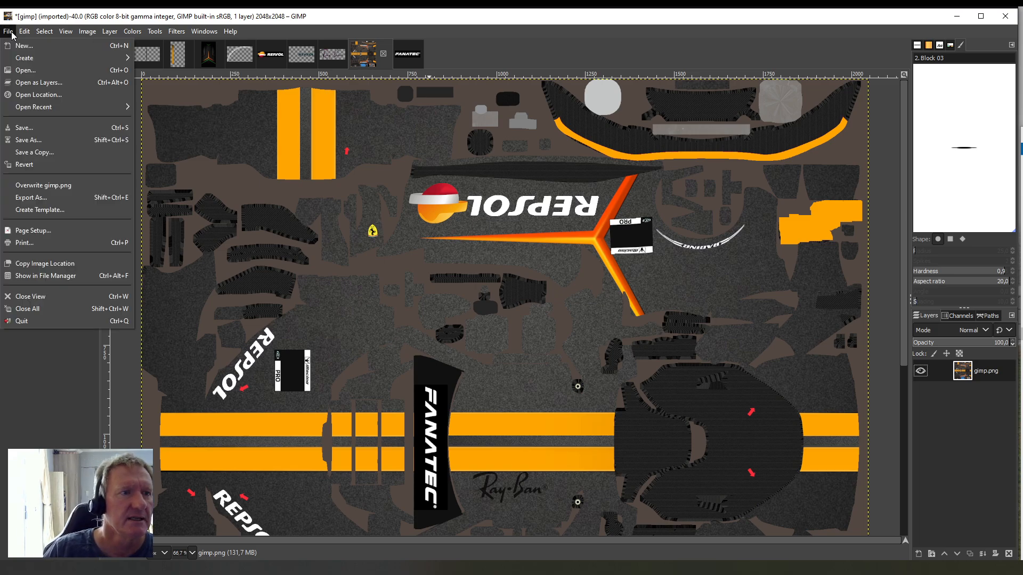
pyautogui.click(32, 141)
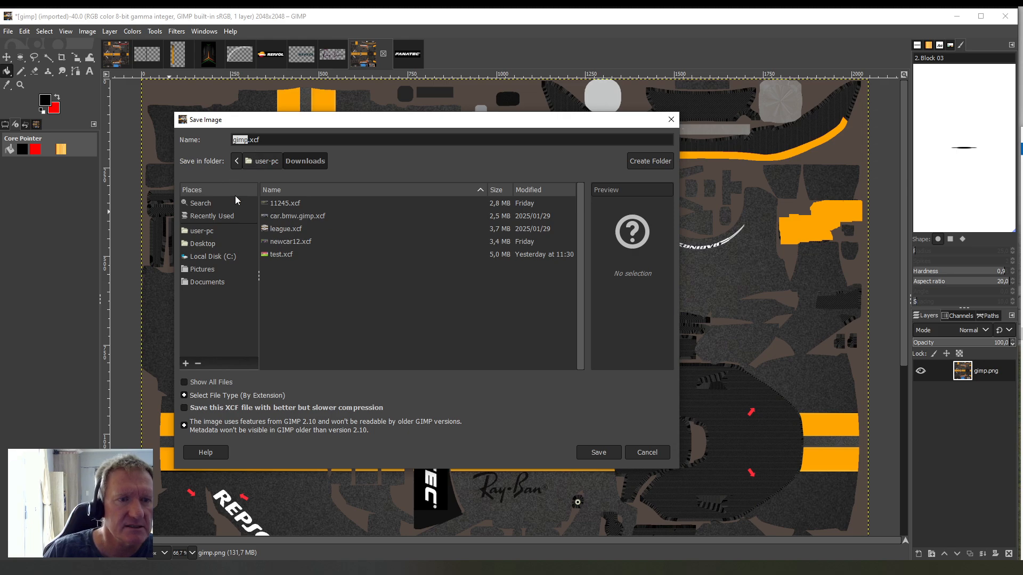
pyautogui.click(204, 247)
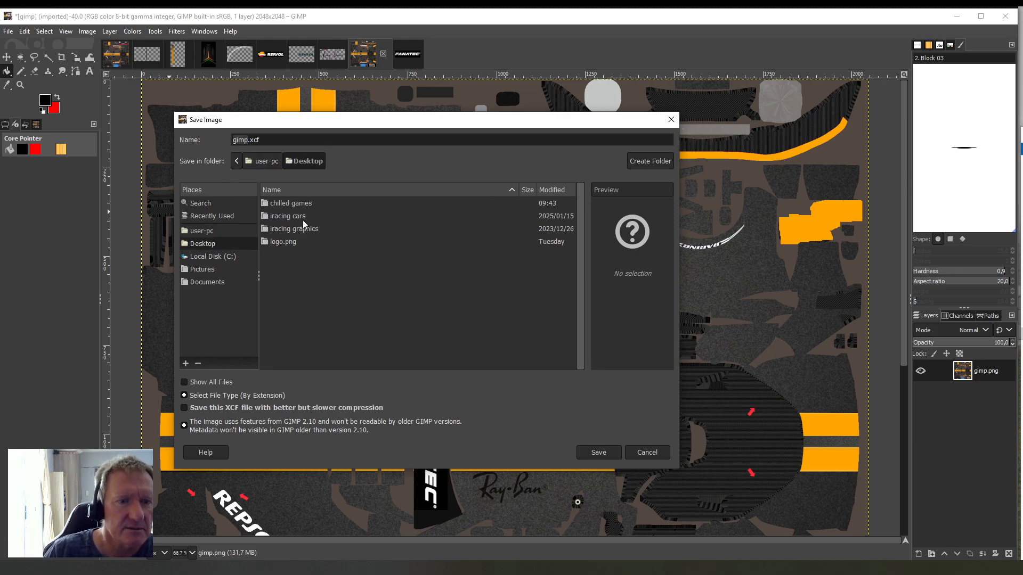
pyautogui.doubleClick(289, 217)
pyautogui.doubleClick(279, 205)
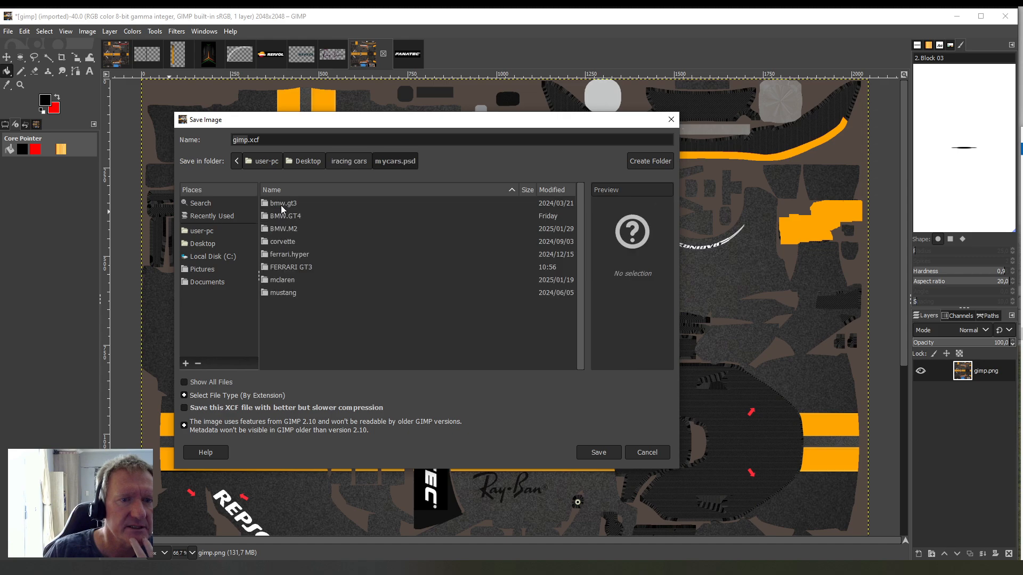
pyautogui.doubleClick(286, 266)
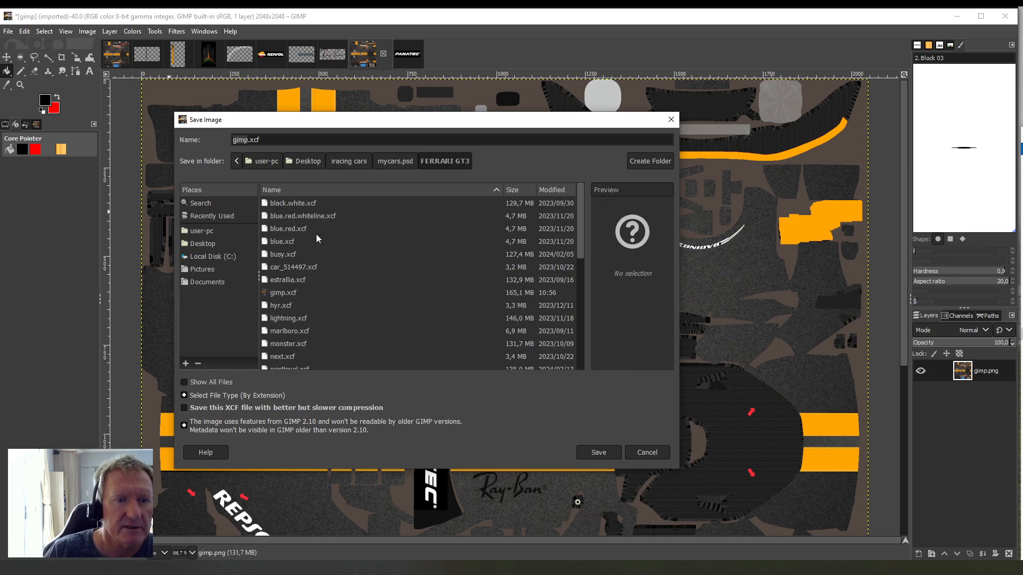
pyautogui.click(277, 292)
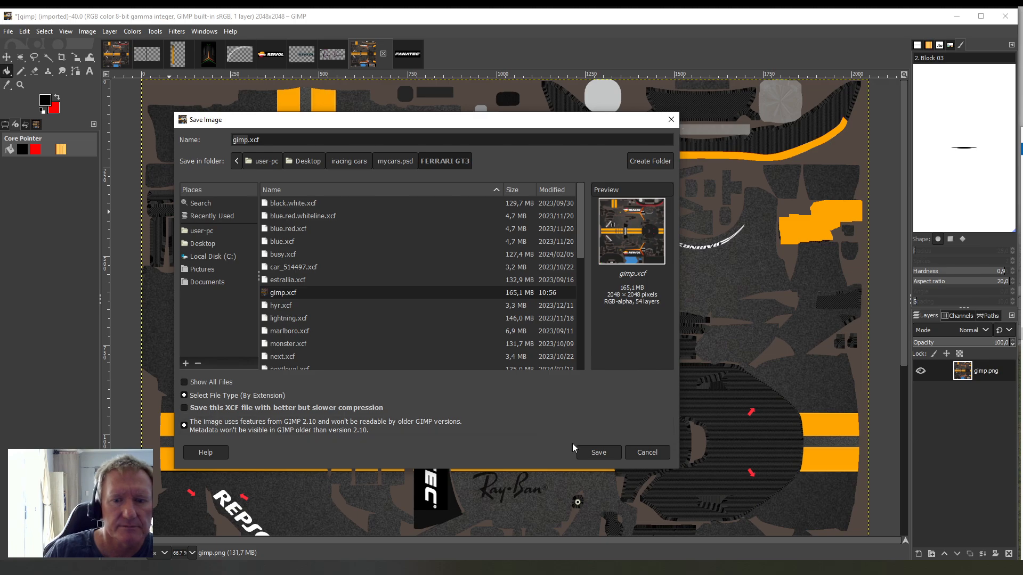
pyautogui.click(588, 452)
pyautogui.click(472, 348)
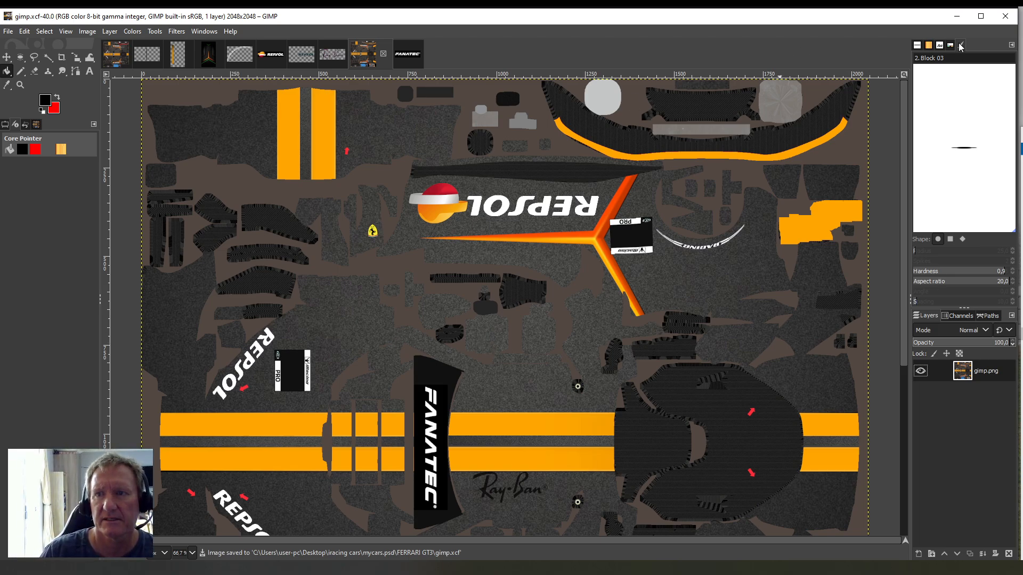
# - Close GIMP, the 144_template_FEVO folder window and Racelab to clear the desktop
pyautogui.click(1006, 22)
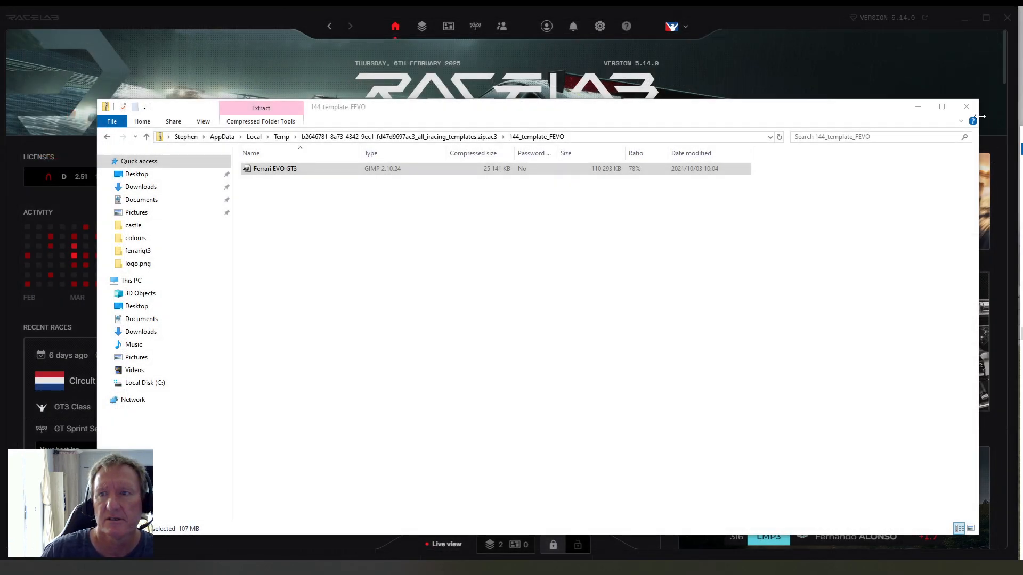
pyautogui.click(966, 106)
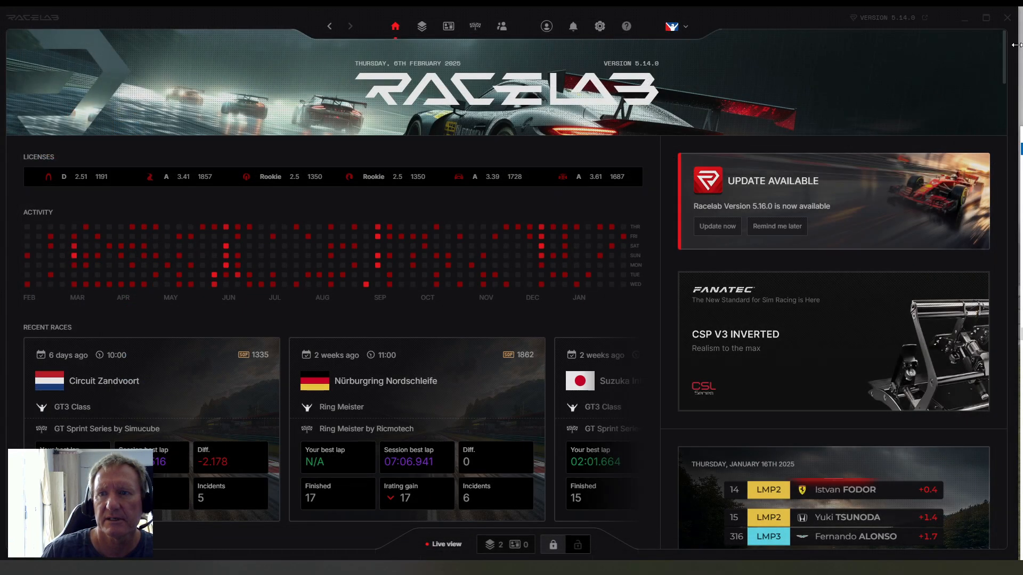
pyautogui.click(1007, 18)
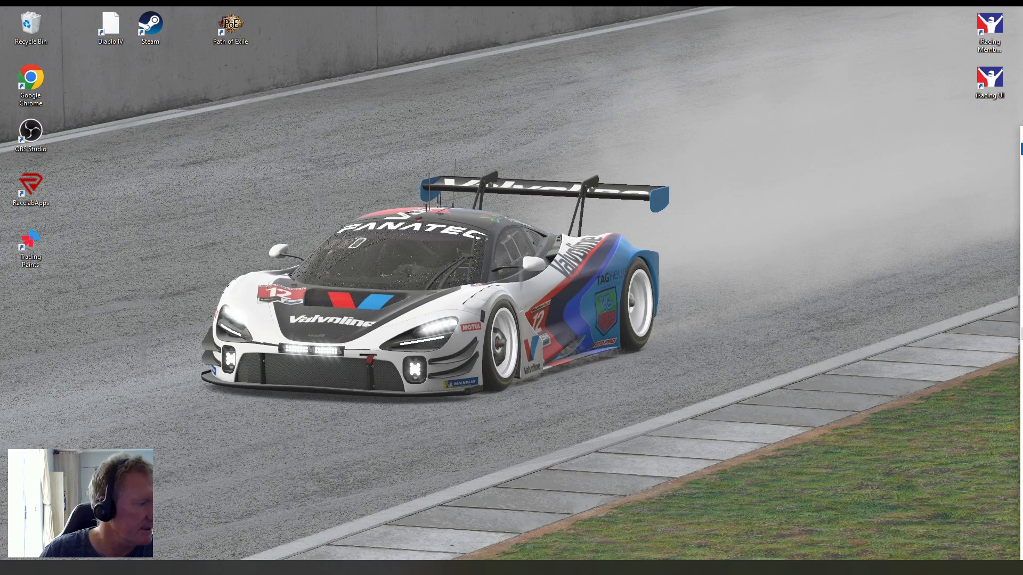
# - Switch to Photopea in Chrome and open the saved gimp.xcf from the FERRARI GT3 folder
pyautogui.click(107, 568)
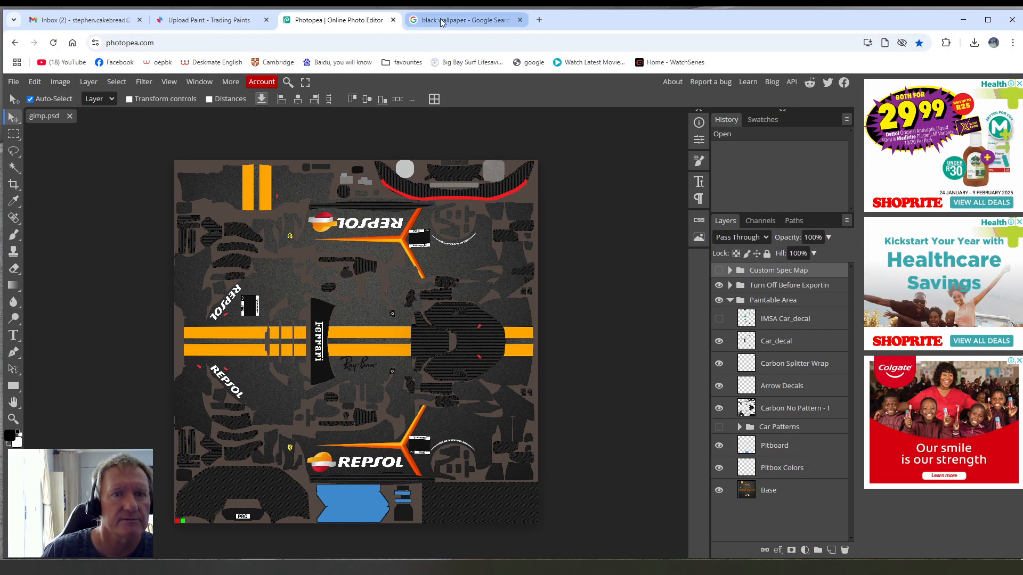
pyautogui.click(14, 81)
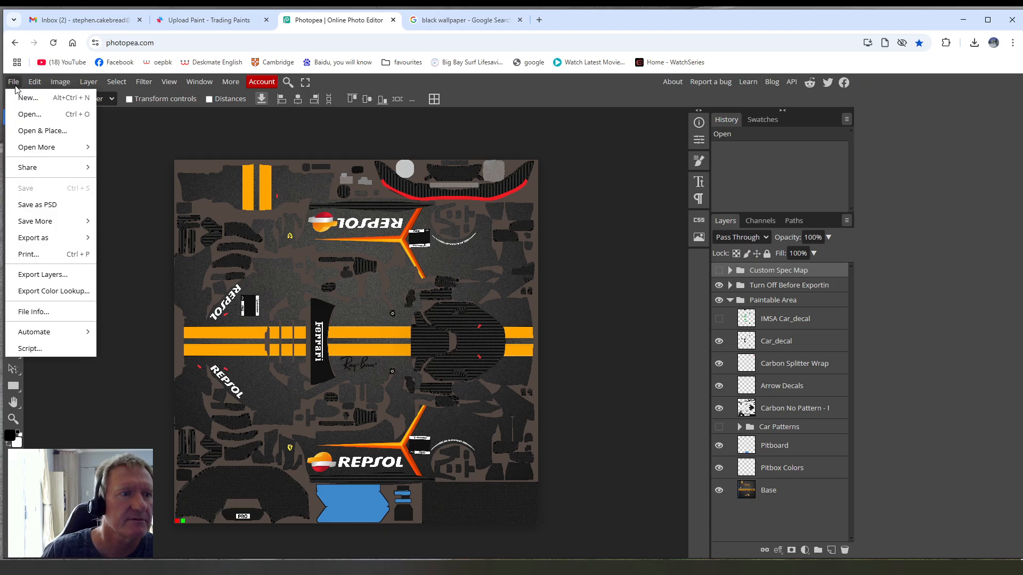
pyautogui.click(33, 127)
pyautogui.click(124, 163)
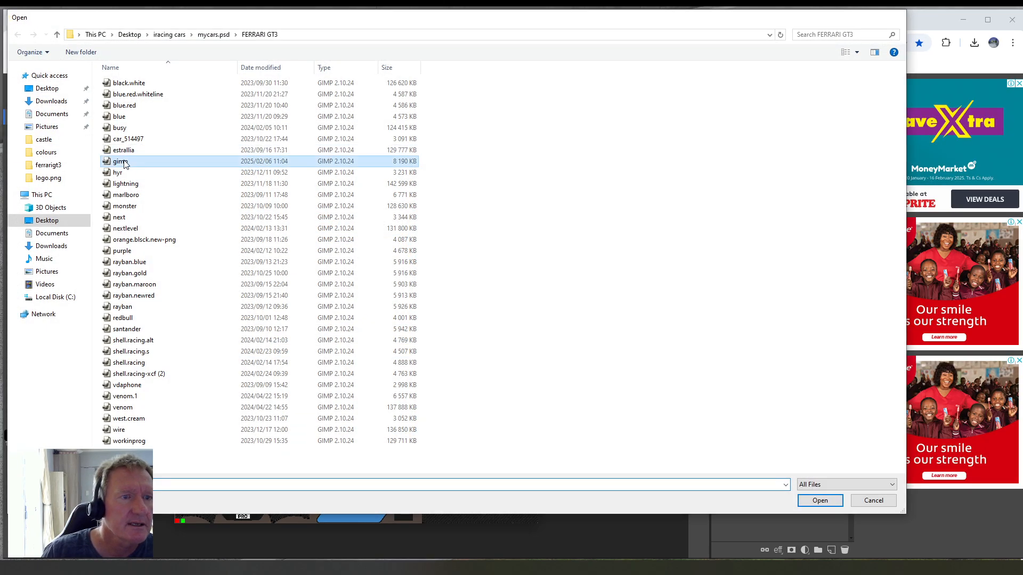
pyautogui.doubleClick(121, 162)
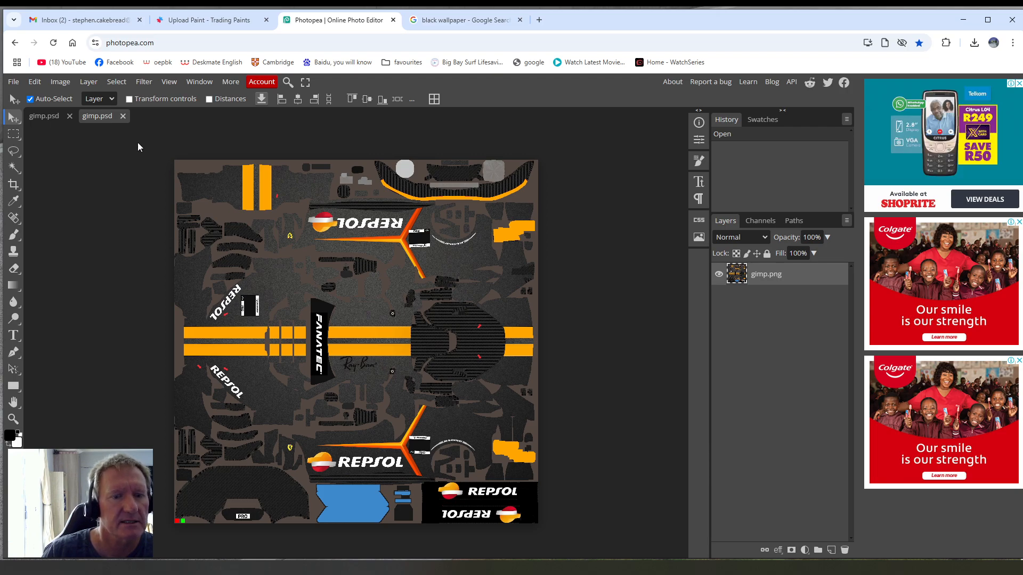
# - Export the opened livery with the Fanatec banner as a PNG file
pyautogui.click(13, 82)
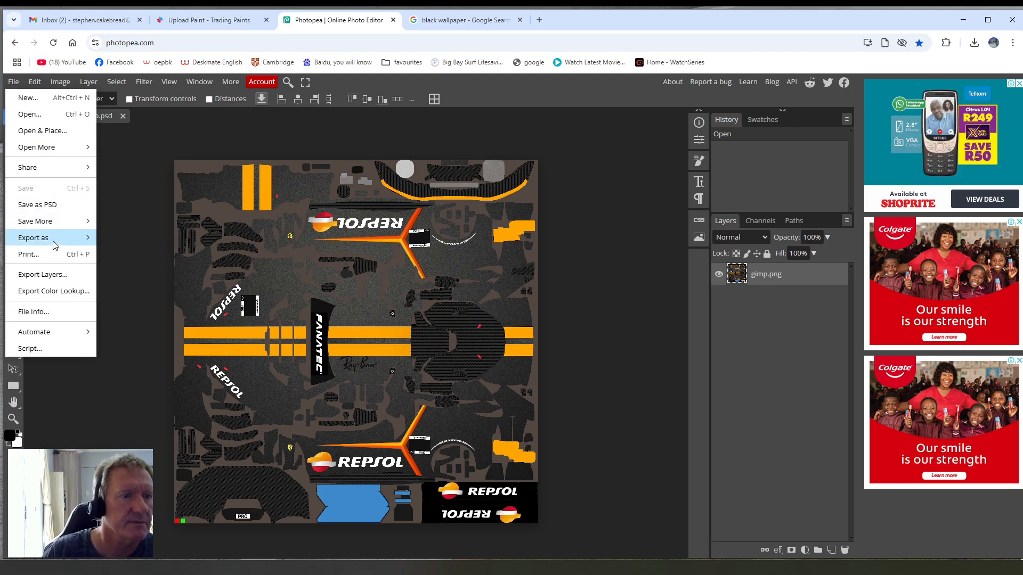
pyautogui.moveTo(53, 245)
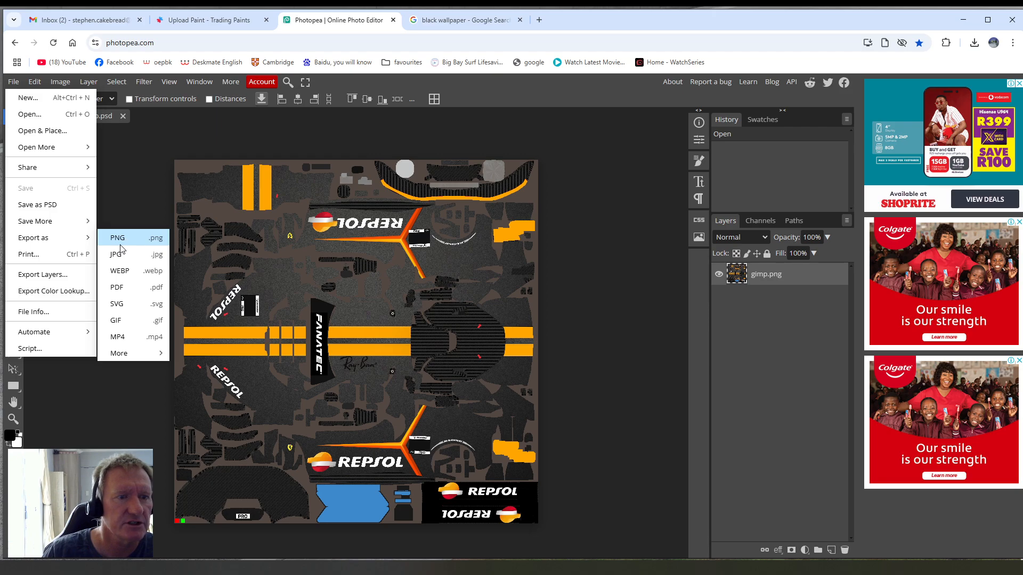
pyautogui.click(121, 244)
pyautogui.click(412, 314)
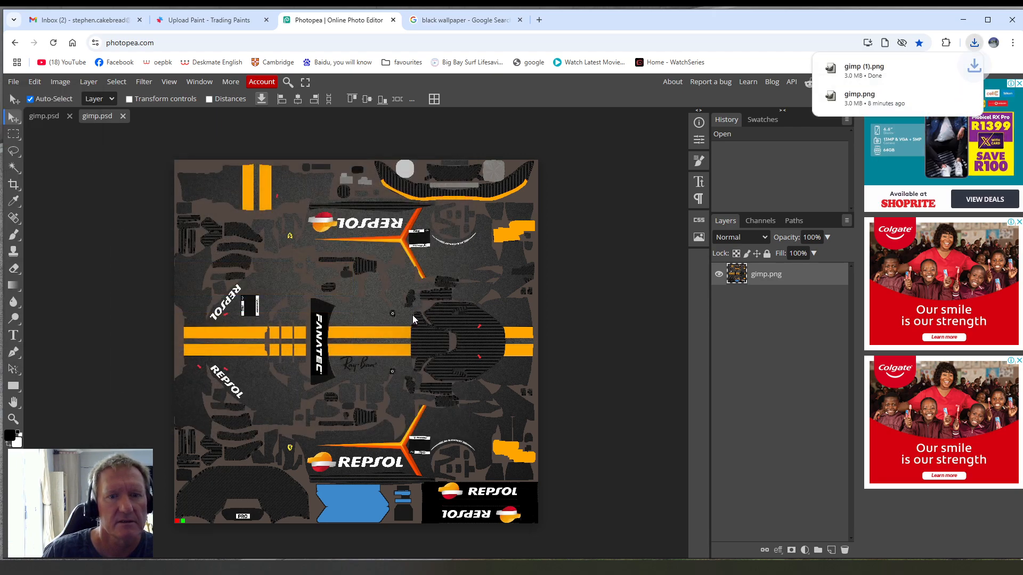
pyautogui.click(863, 67)
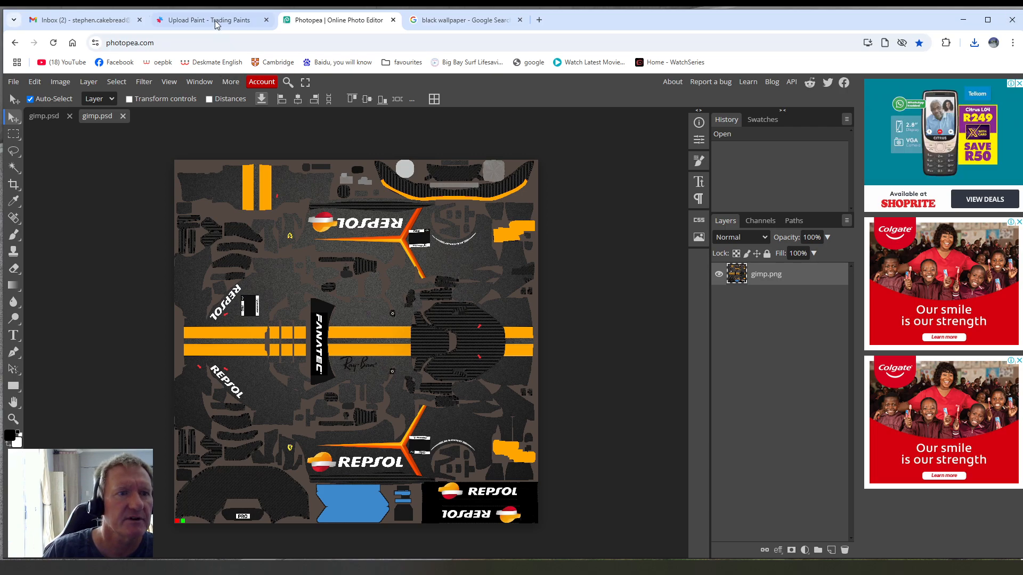
# - Switch to Trading Paints, go to the What I'm Racing page and choose the Ferrari 296 GT3
pyautogui.click(217, 25)
pyautogui.moveTo(278, 103)
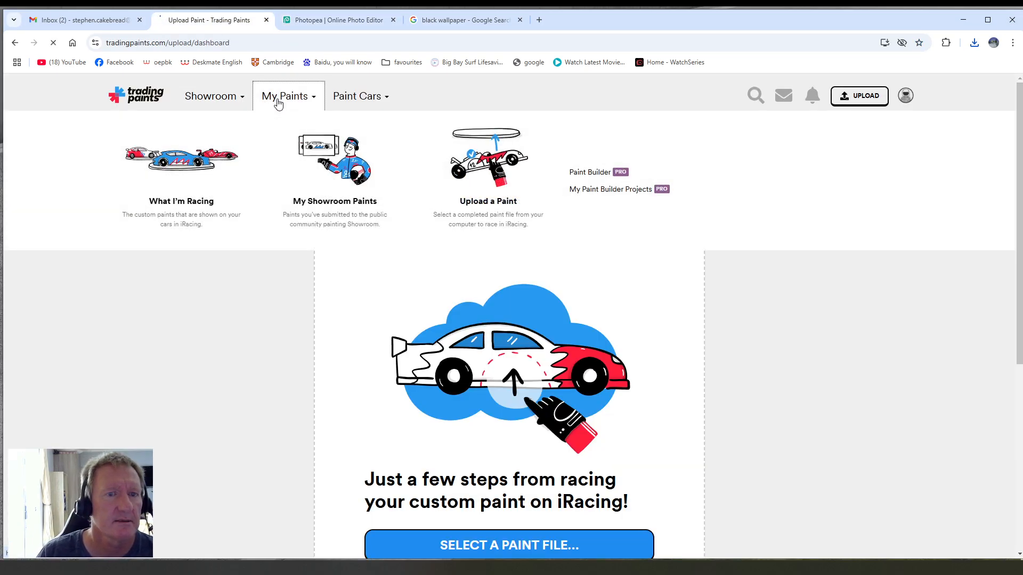
pyautogui.click(246, 160)
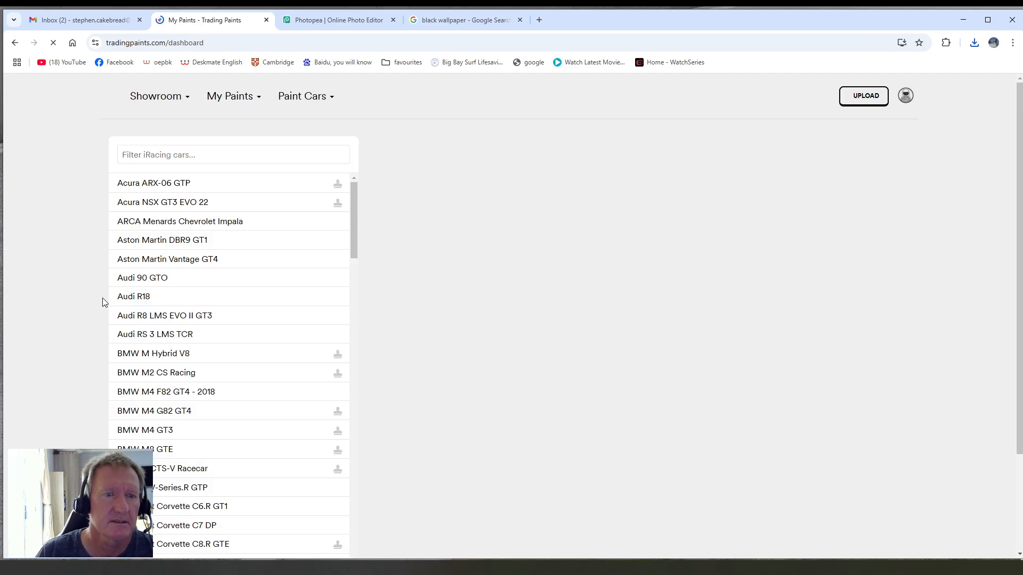
pyautogui.scroll(-1, 200, 342)
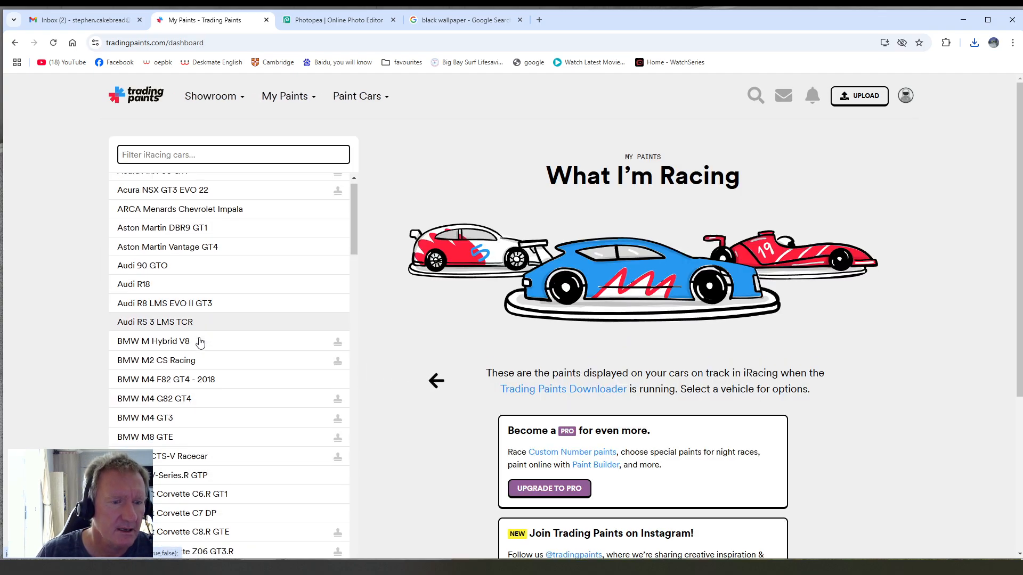
pyautogui.scroll(-7, 200, 343)
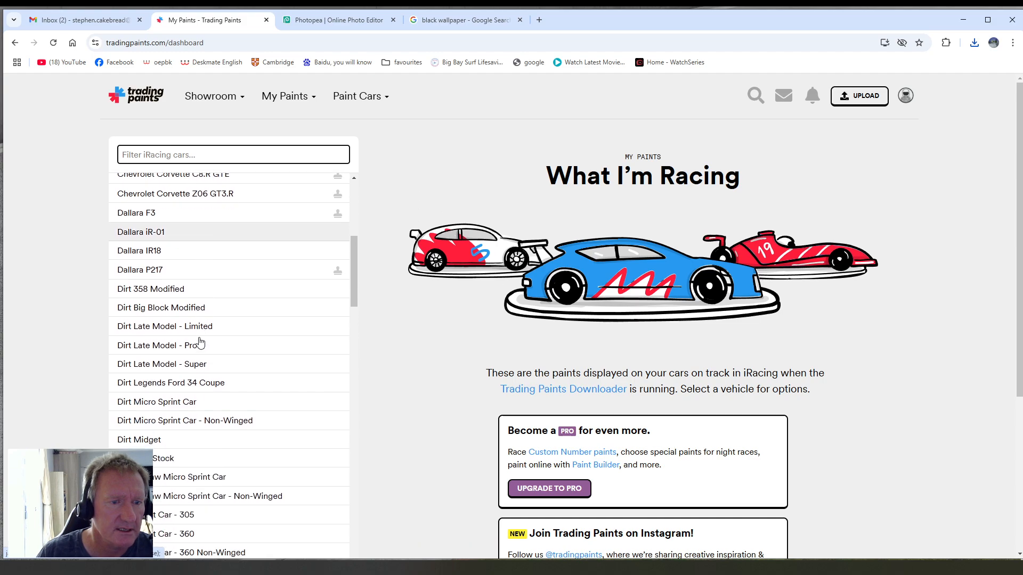
pyautogui.scroll(-7, 200, 342)
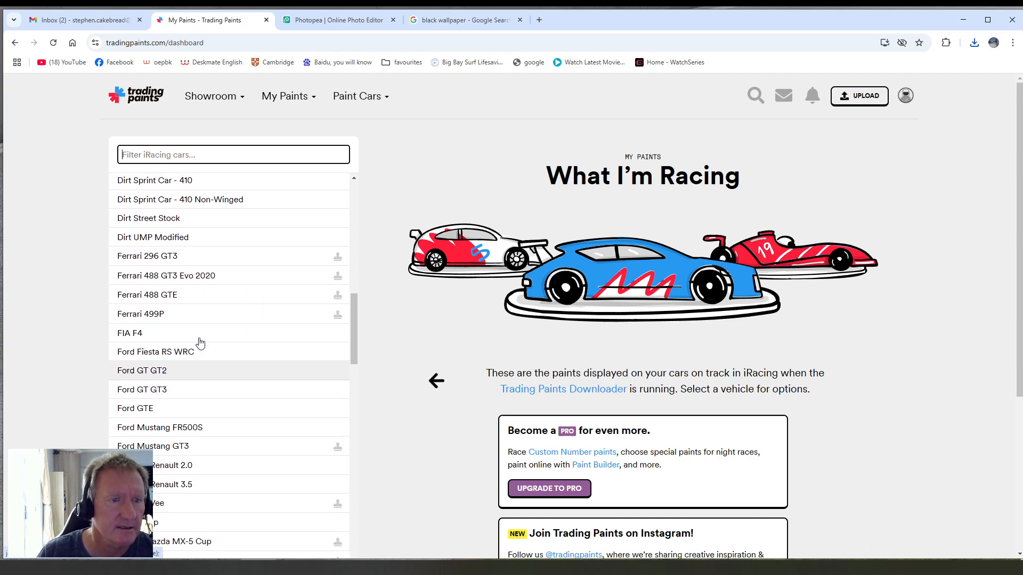
pyautogui.scroll(1, 200, 343)
pyautogui.click(204, 273)
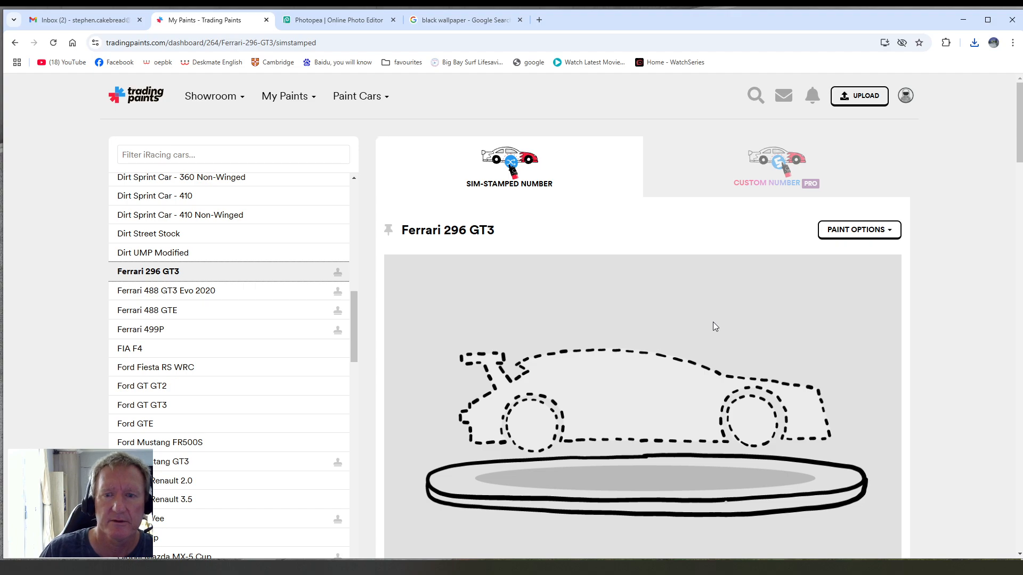
# - Upload gimp (1).png from Downloads as the new Ferrari 296 GT3 paint and check its preview
pyautogui.click(888, 232)
pyautogui.click(848, 258)
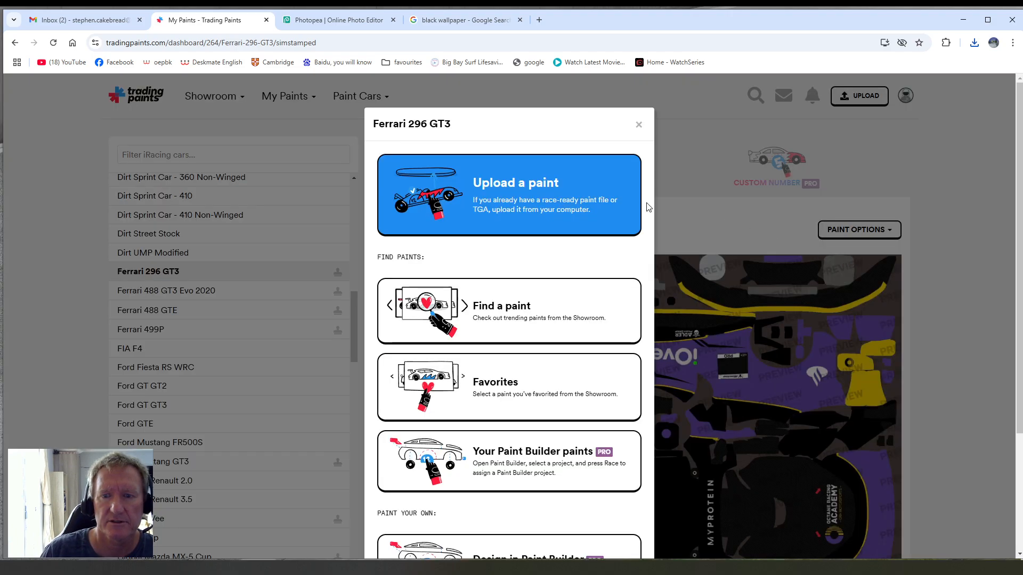
pyautogui.click(590, 200)
pyautogui.click(522, 298)
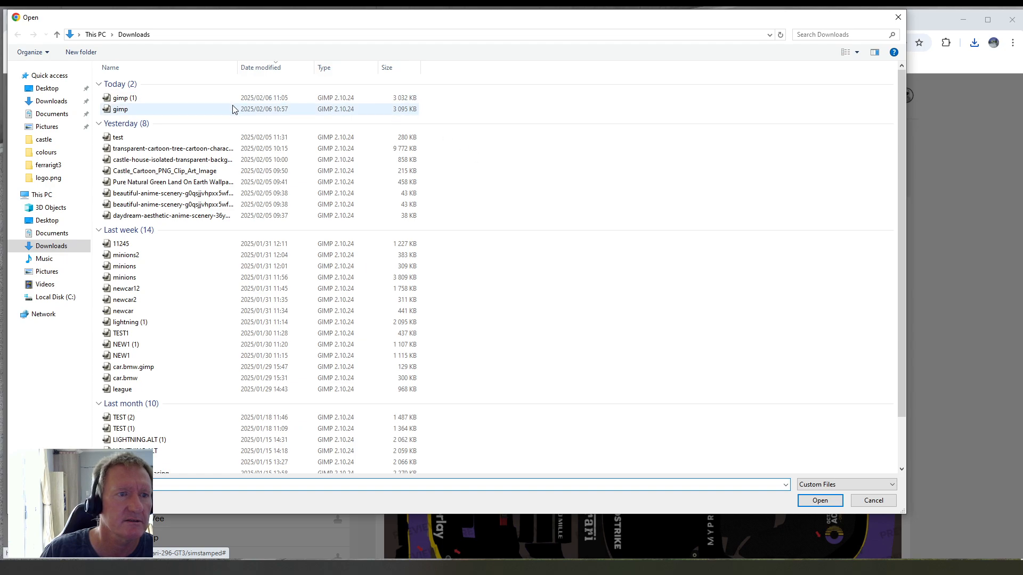
pyautogui.doubleClick(232, 98)
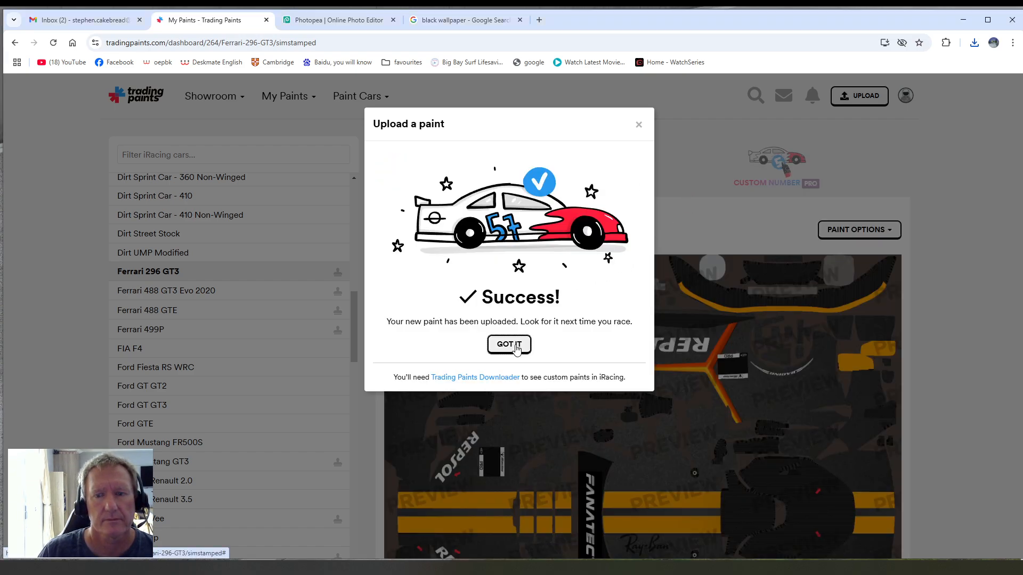
pyautogui.click(515, 347)
pyautogui.scroll(-2, 772, 270)
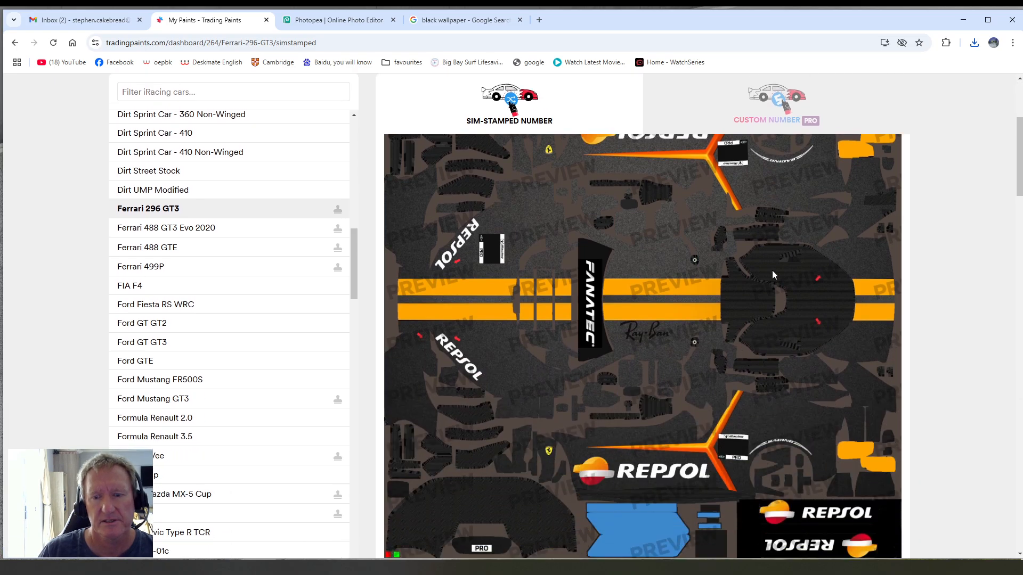
pyautogui.scroll(5, 772, 270)
pyautogui.scroll(-4, 746, 228)
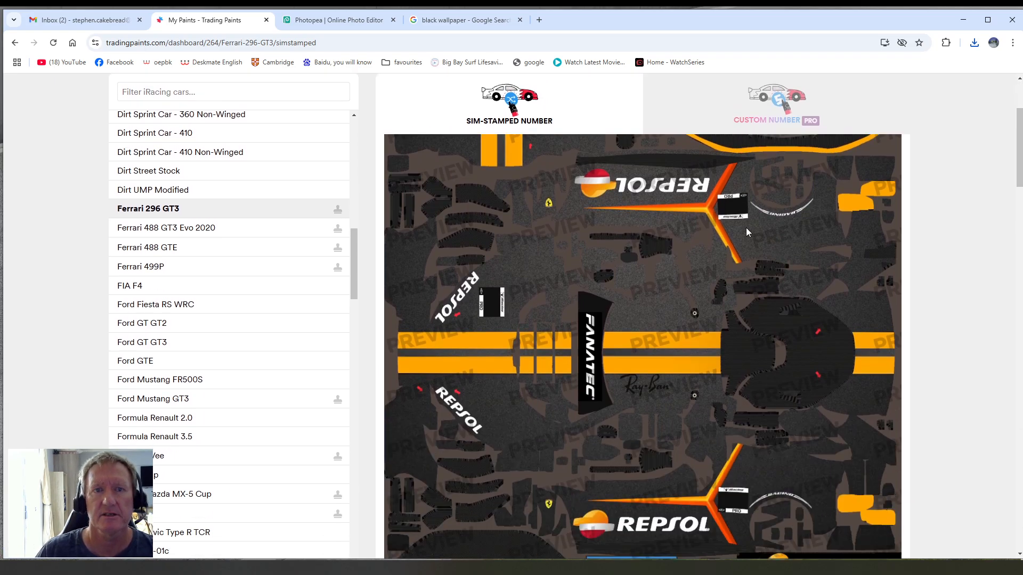
# - Switch to iRacing, start setting up a test drive and choose the Ferrari 296 GT3 as the car
pyautogui.click(1011, 22)
pyautogui.doubleClick(1001, 95)
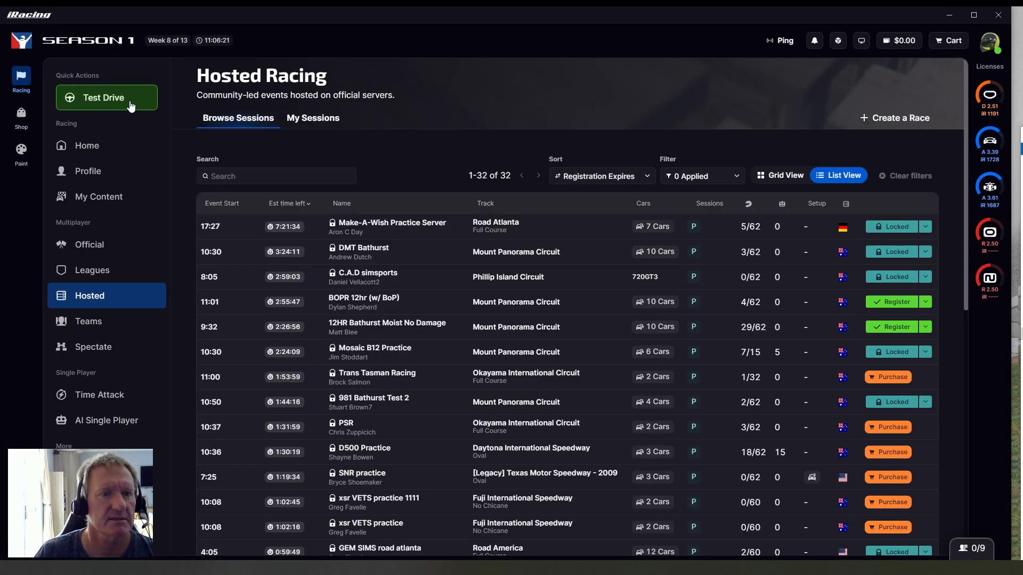
pyautogui.click(131, 107)
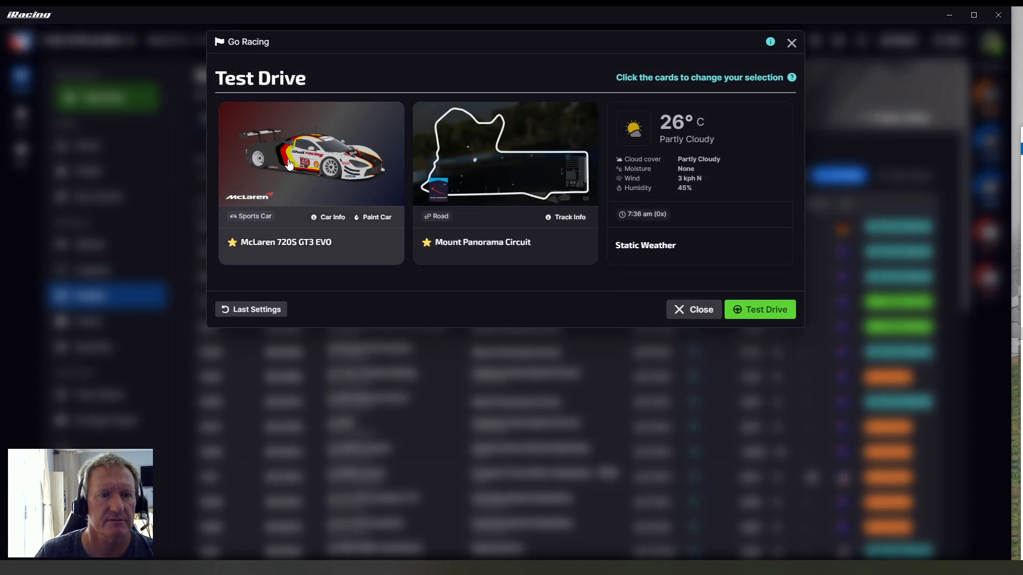
pyautogui.click(337, 176)
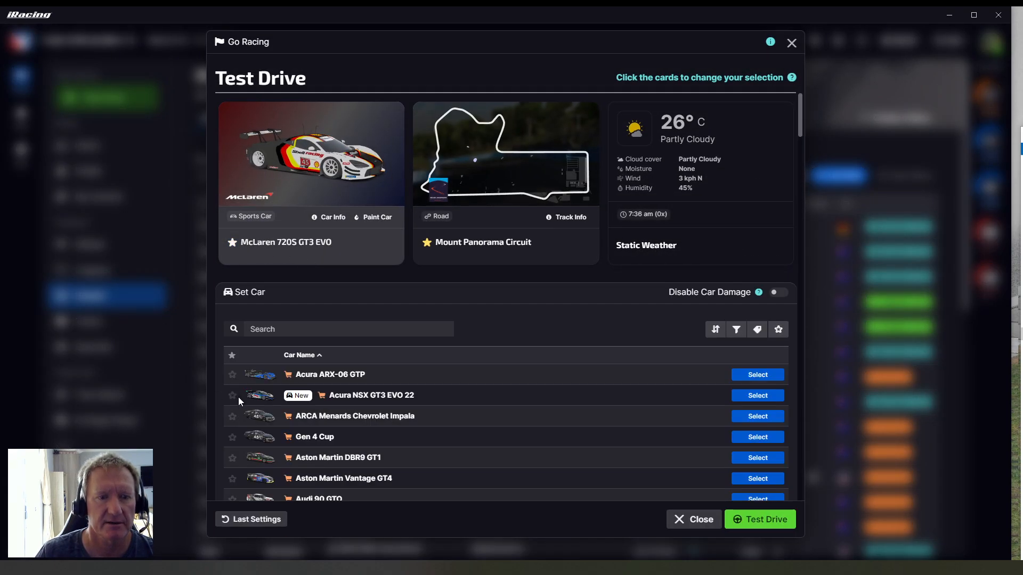
pyautogui.scroll(-10, 396, 388)
pyautogui.scroll(-8, 398, 395)
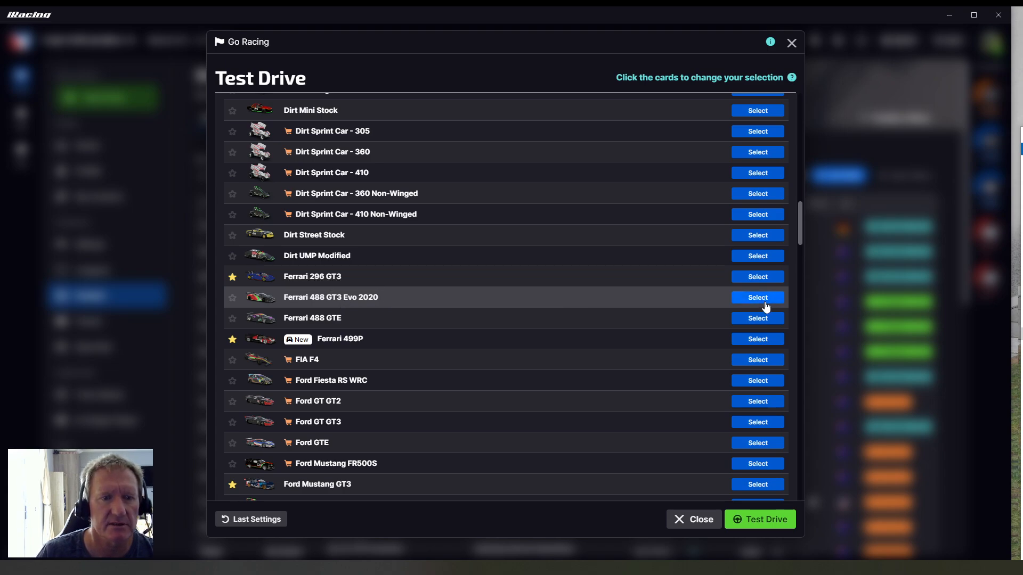
pyautogui.click(765, 279)
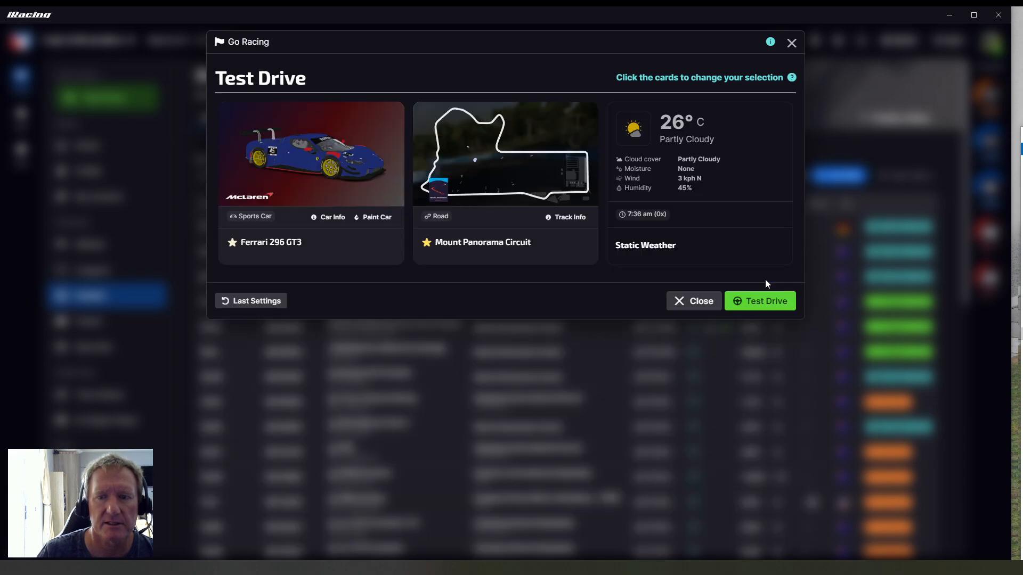
# - Set the test drive track to Lime Rock Park with the Grand Prix configuration
pyautogui.click(481, 173)
pyautogui.scroll(-5, 466, 409)
pyautogui.scroll(-15, 467, 410)
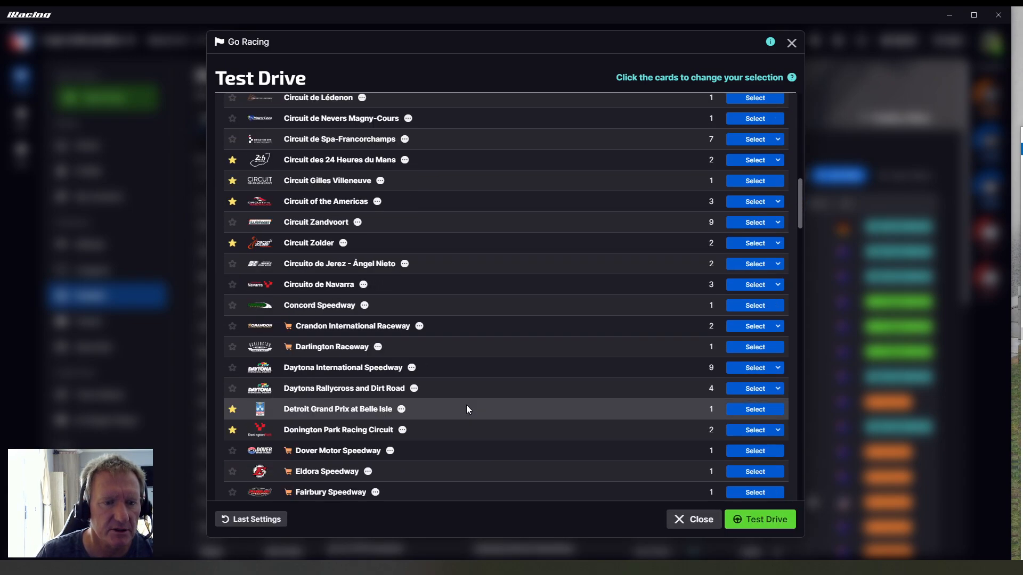
pyautogui.scroll(-3, 466, 409)
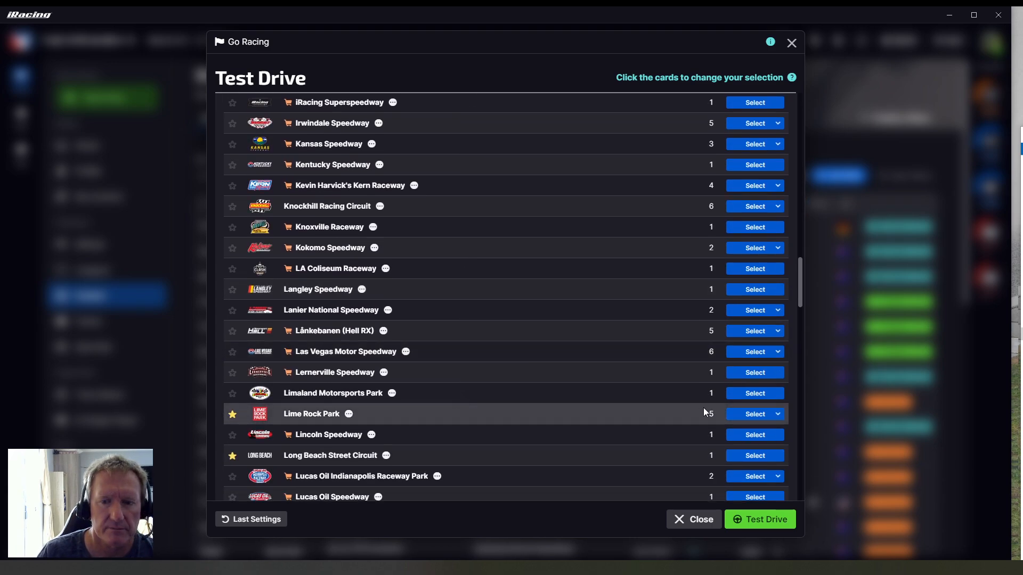
pyautogui.click(740, 414)
pyautogui.click(554, 434)
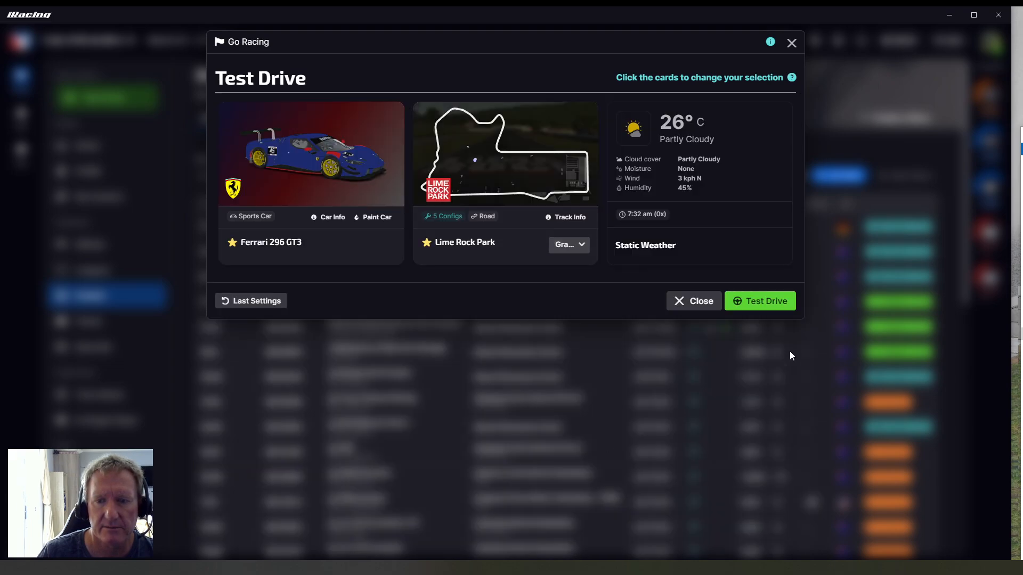
# - Start the test drive and launch the sim in Monitor display mode
pyautogui.click(769, 302)
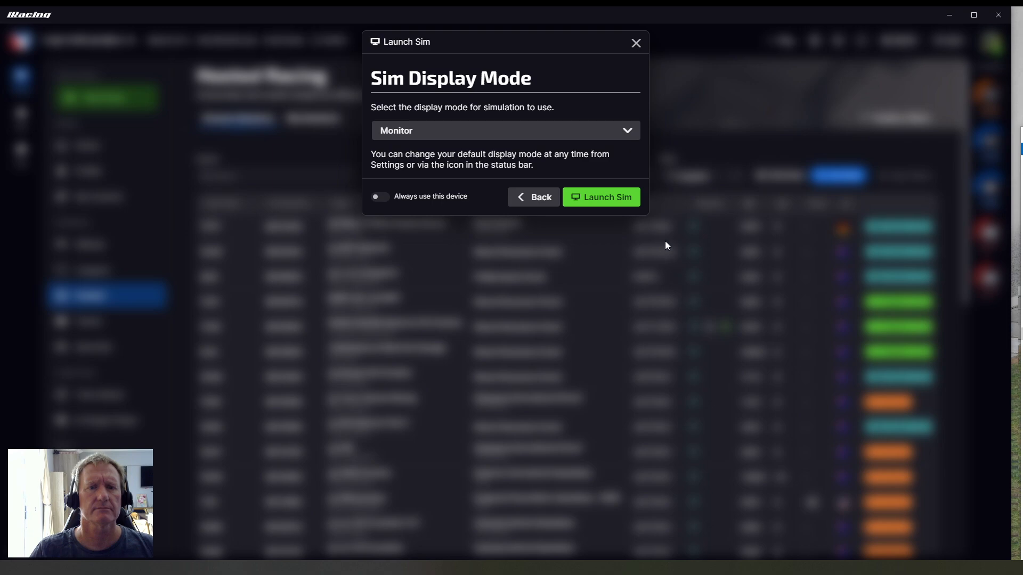
pyautogui.click(623, 136)
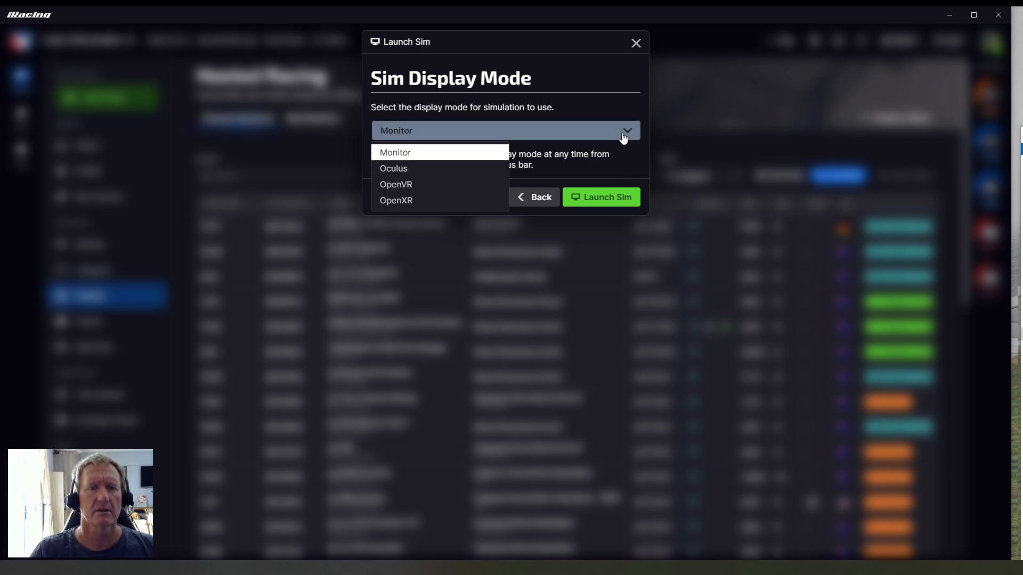
pyautogui.click(623, 137)
pyautogui.click(600, 197)
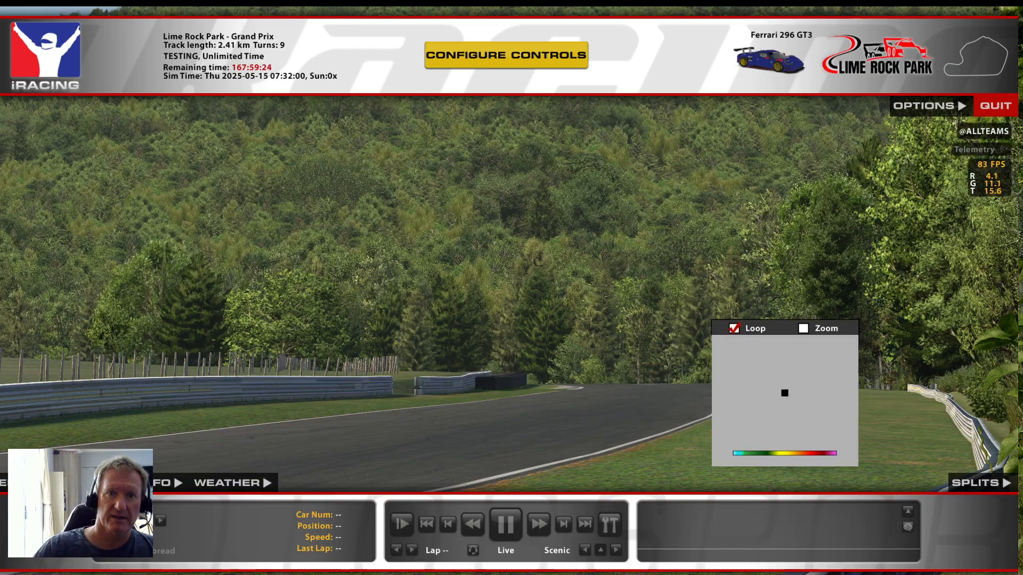
# - Open the control setup and calibrate the steering wheel's full travel, lock range and center position
pyautogui.click(930, 105)
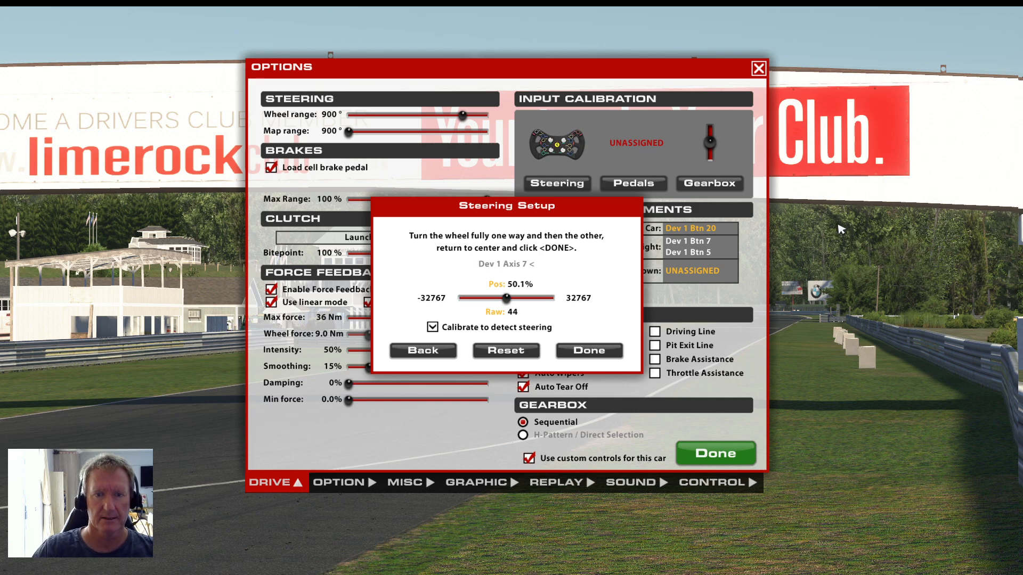
pyautogui.click(591, 350)
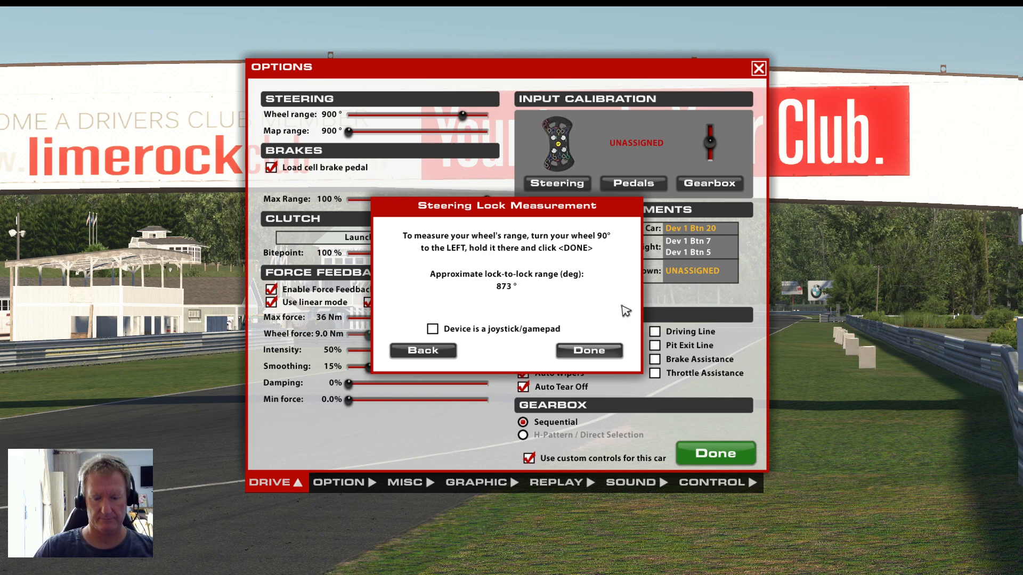
pyautogui.click(603, 353)
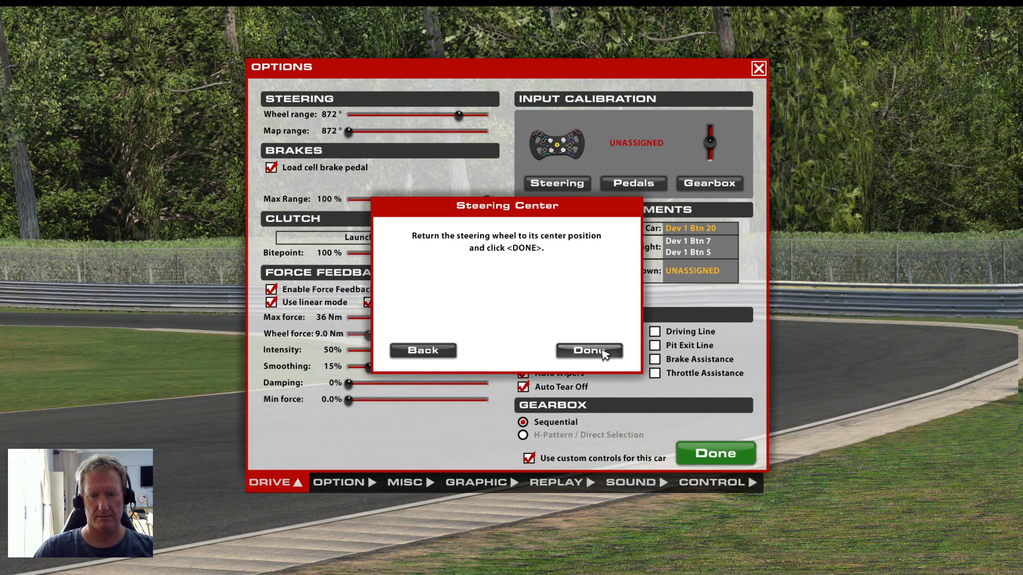
pyautogui.click(603, 352)
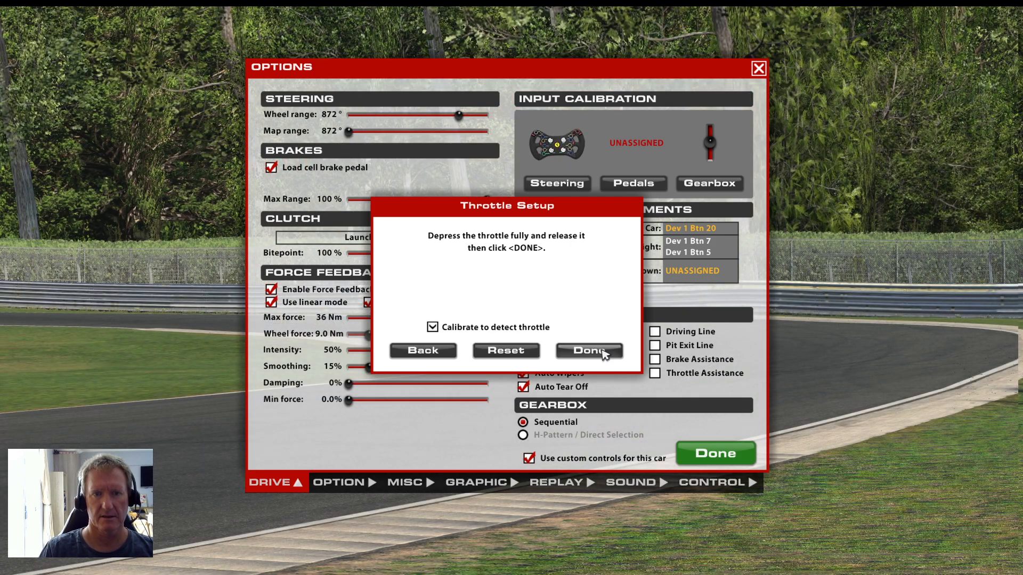
# - Calibrate the throttle and the load cell brake pedal, and finish the pedal setup
pyautogui.click(605, 351)
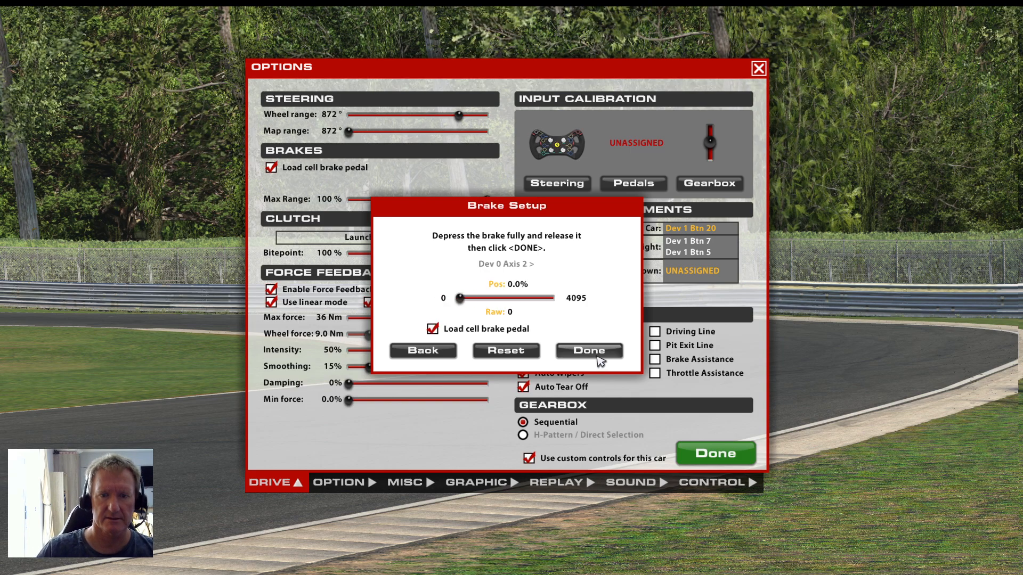
pyautogui.click(600, 362)
pyautogui.click(588, 358)
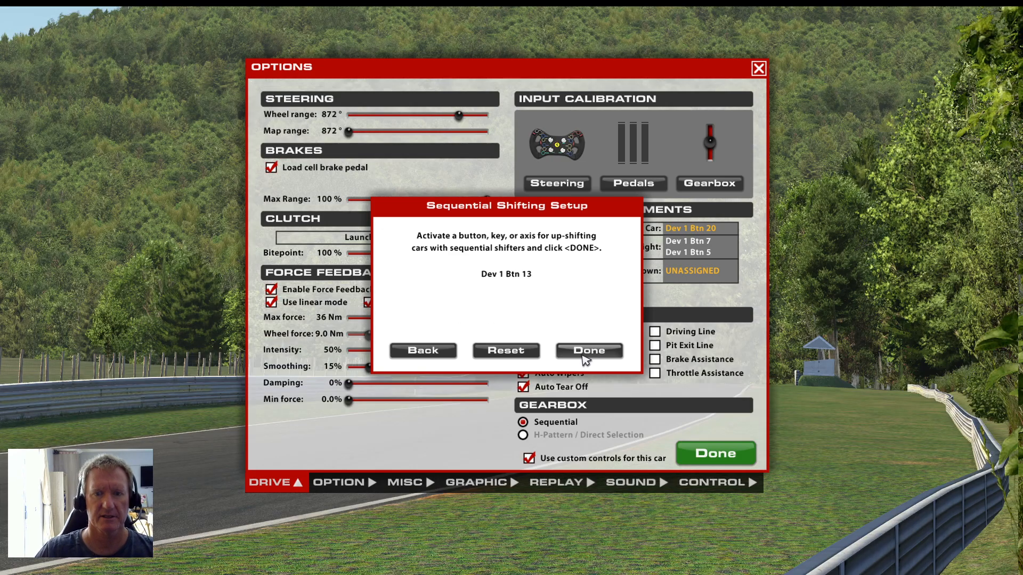
# - Assign Dev 1 Btn 13 to up-shifting and Dev 1 Btn 12 to down-shifting, and decline the H-pattern shifter
pyautogui.click(589, 359)
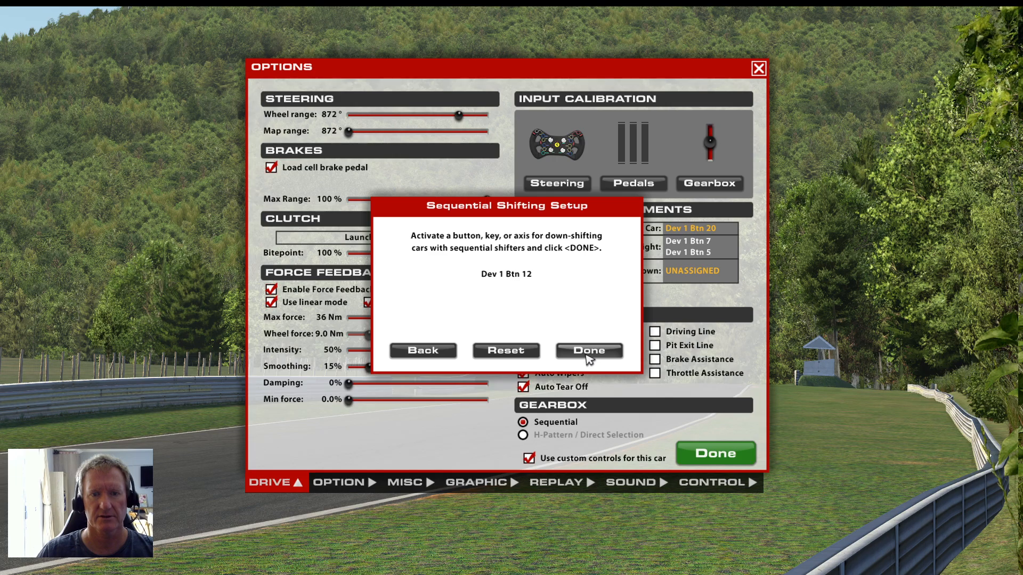
pyautogui.click(589, 360)
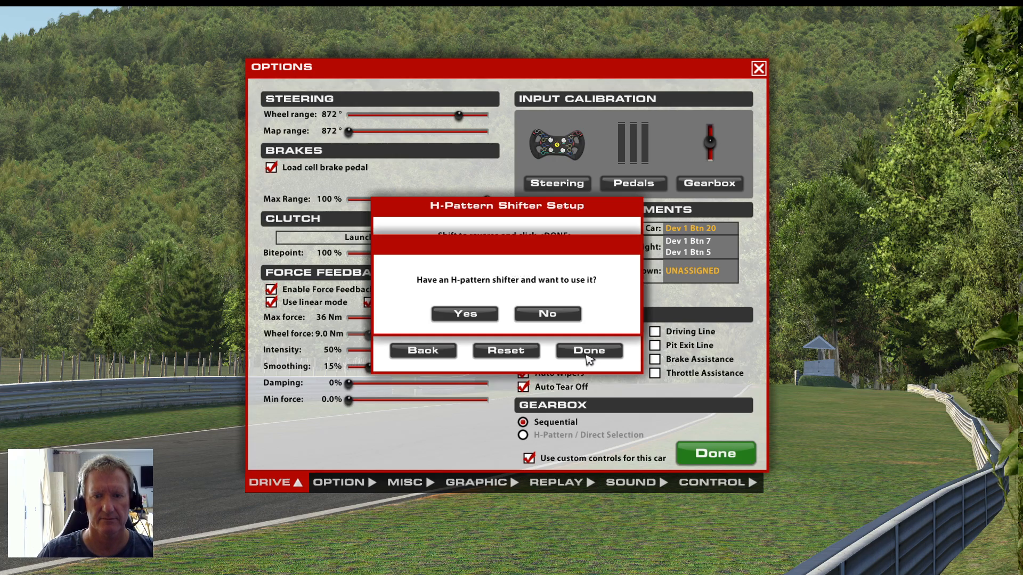
pyautogui.click(560, 319)
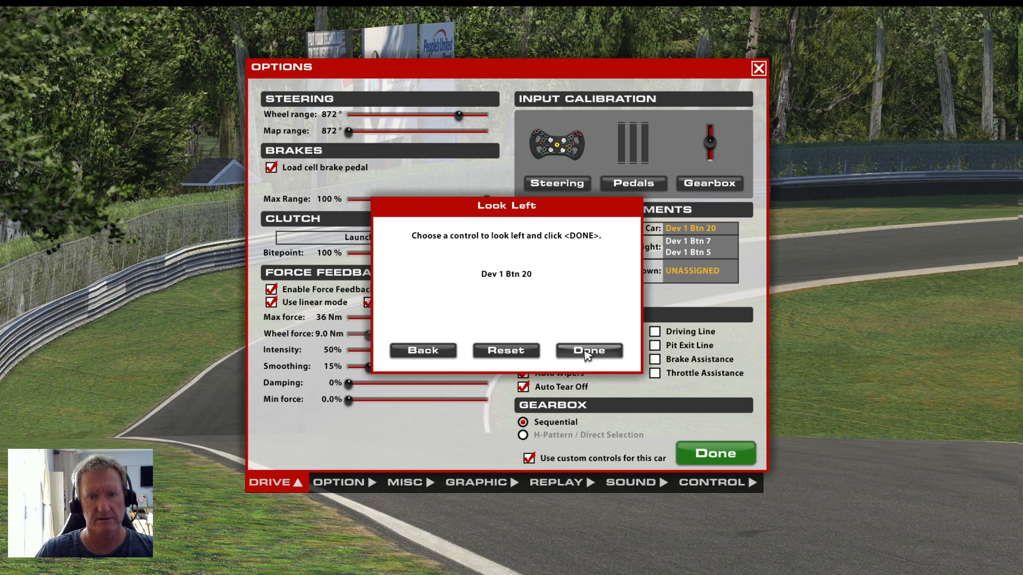
# - Accept the look left, look right and enter/exit/tow car controls and close the driving options
pyautogui.click(585, 353)
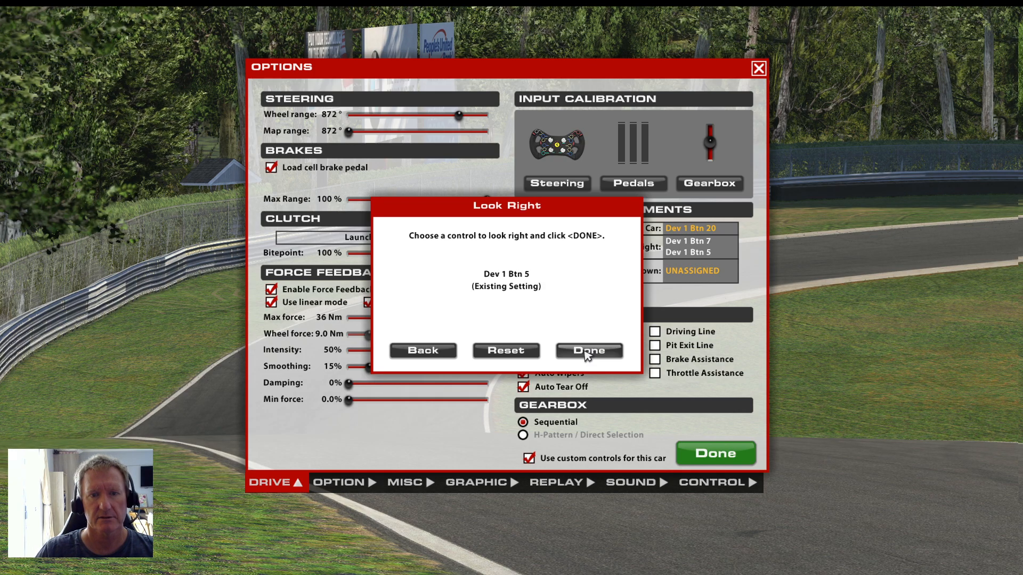
pyautogui.click(586, 354)
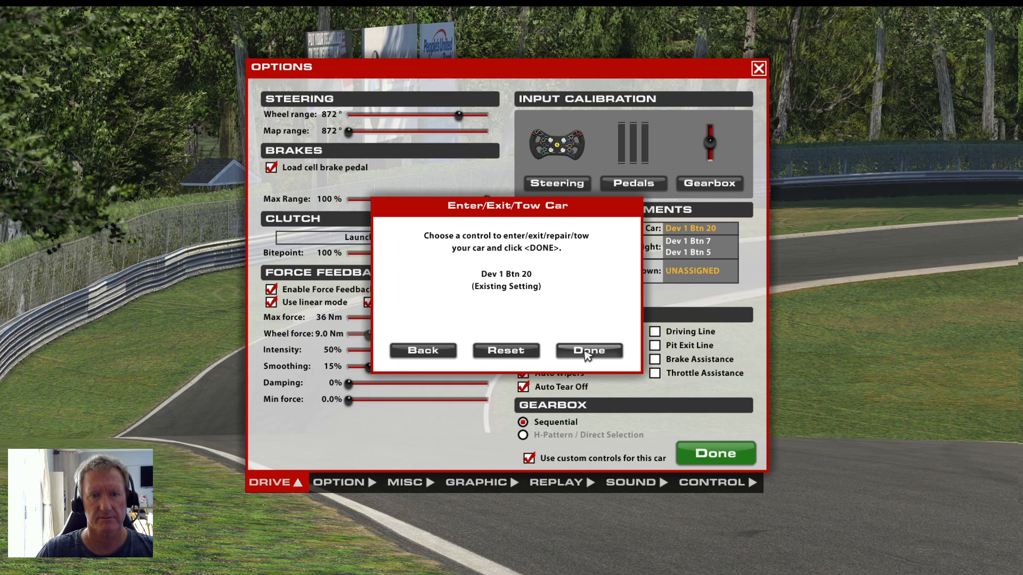
pyautogui.click(586, 354)
pyautogui.click(586, 354)
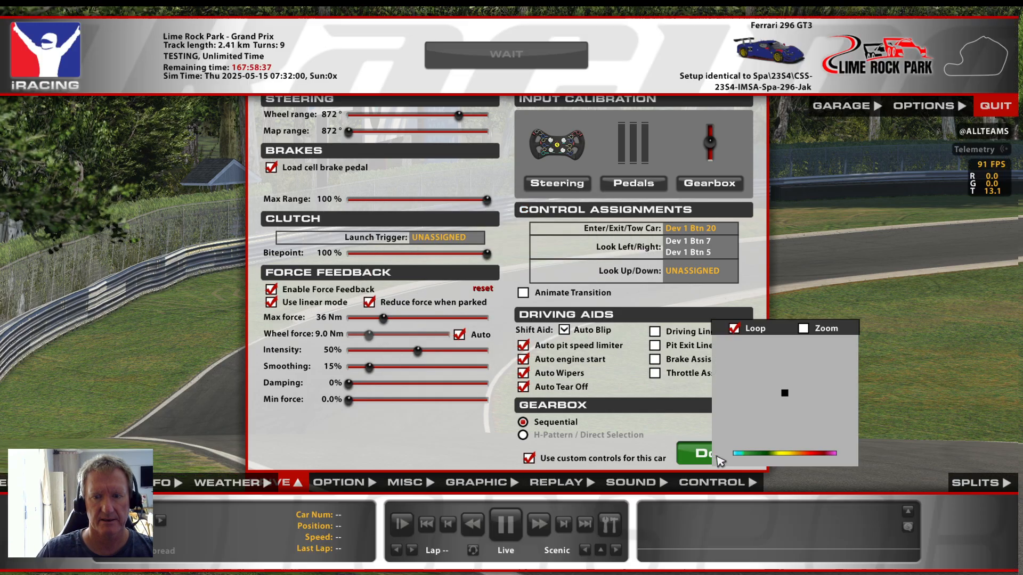
pyautogui.click(714, 455)
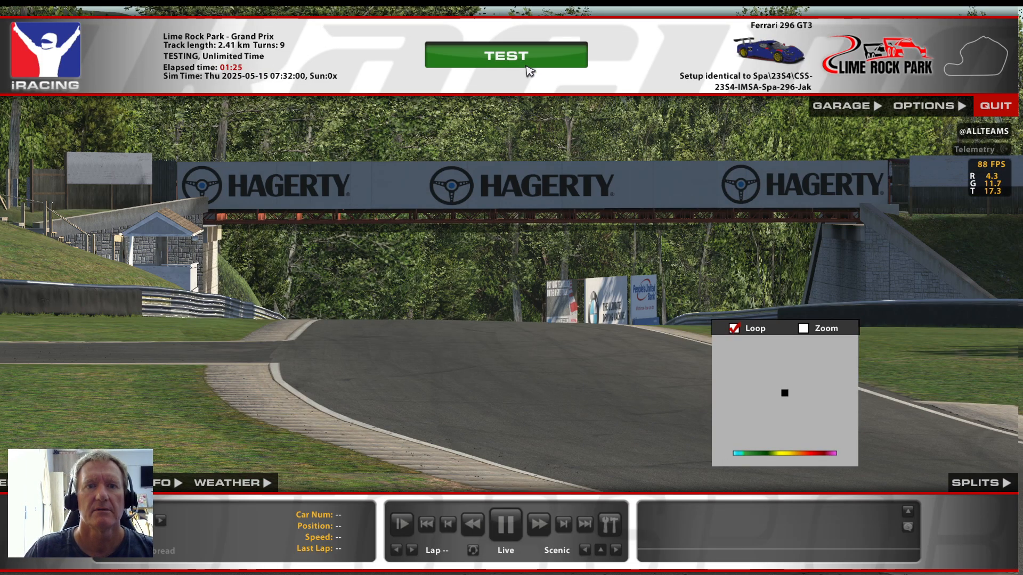
# - Test drive the Ferrari 296 GT3 on track, then leave the car and return to the session screen
pyautogui.click(530, 63)
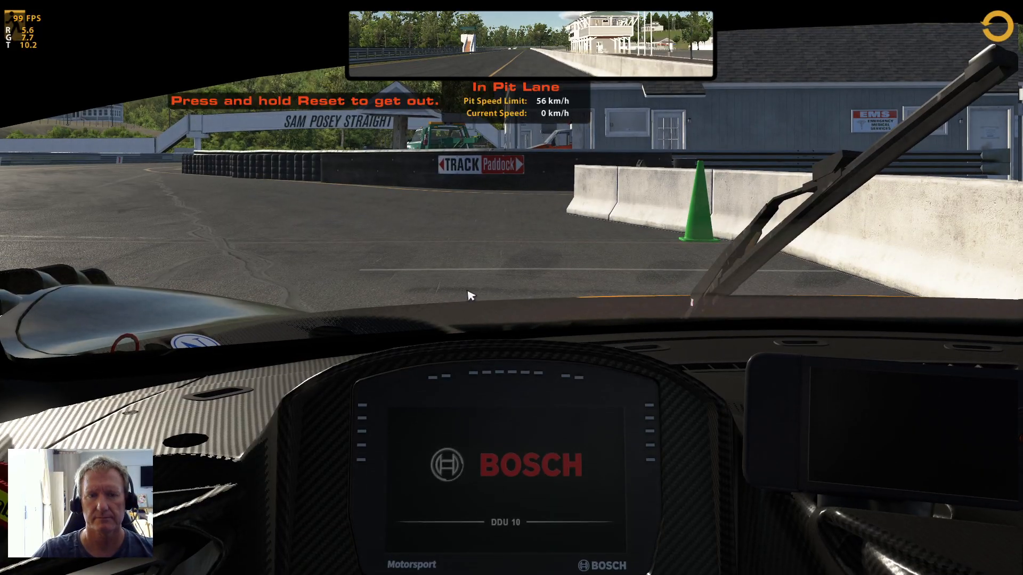
pyautogui.press('Escape')
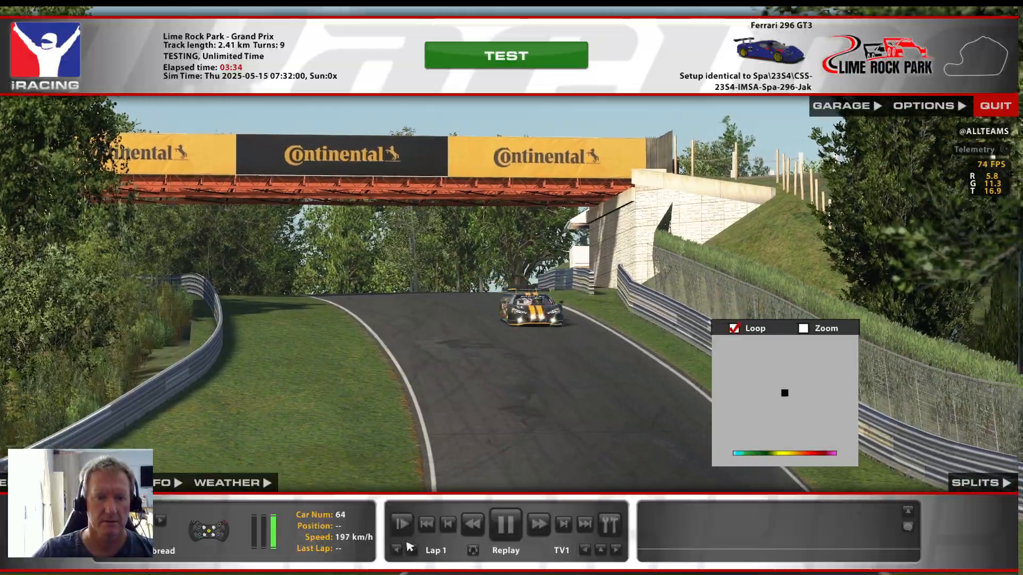
# - Rewind the replay to the car in the pit lane, pause on the livery, and resume playback
pyautogui.click(398, 550)
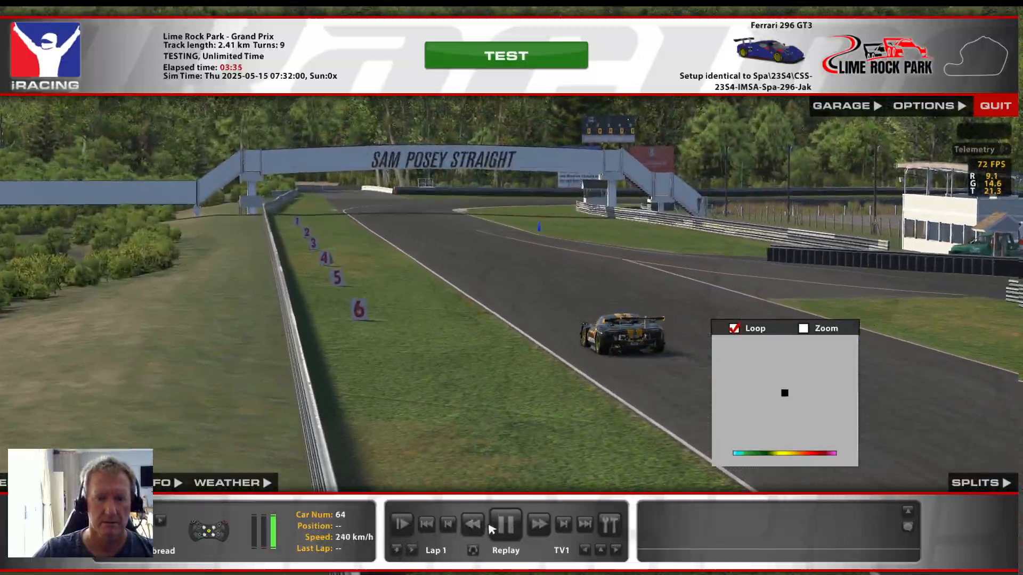
pyautogui.click(472, 525)
pyautogui.click(475, 528)
pyautogui.click(476, 527)
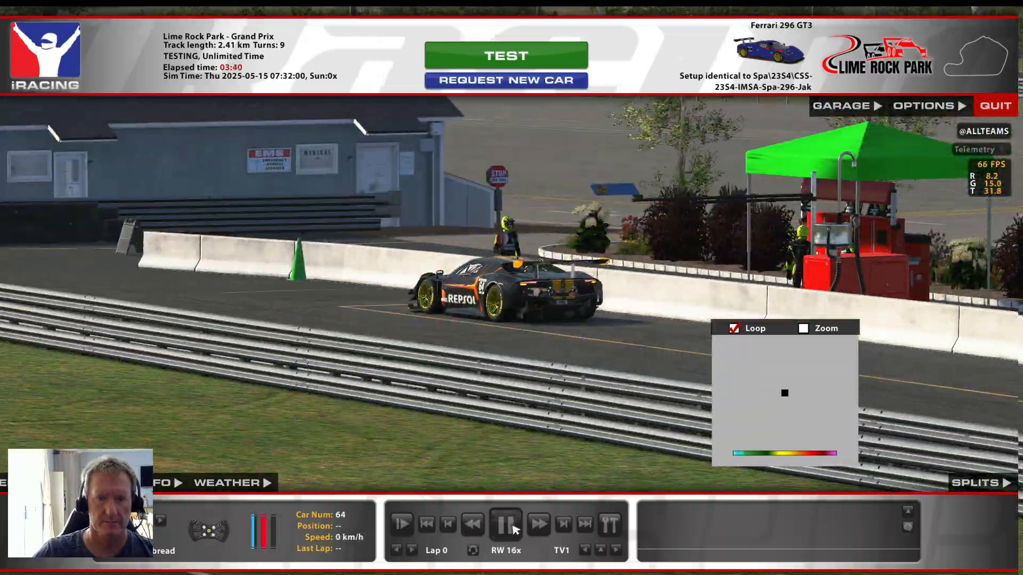
pyautogui.click(516, 530)
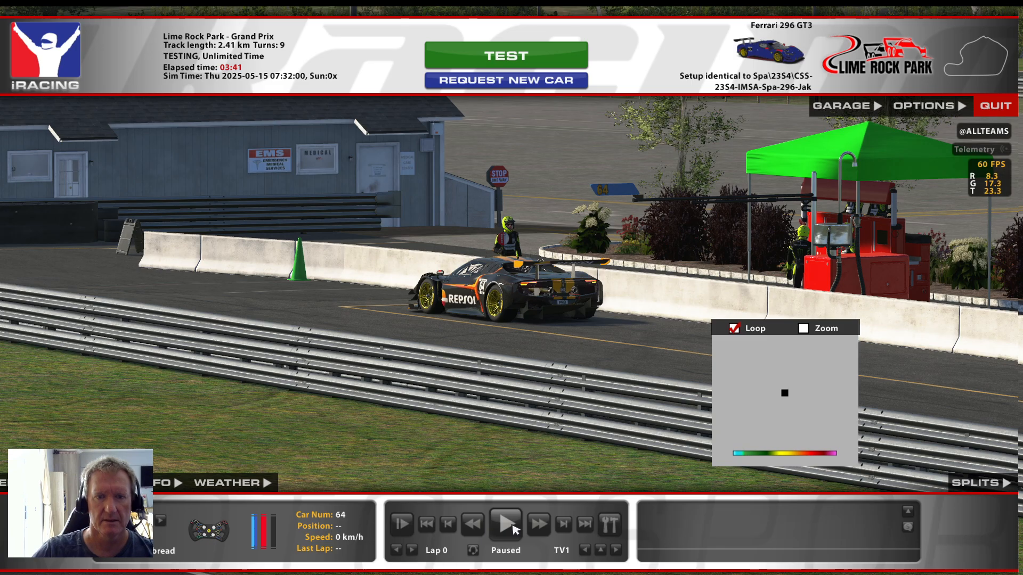
pyautogui.click(515, 529)
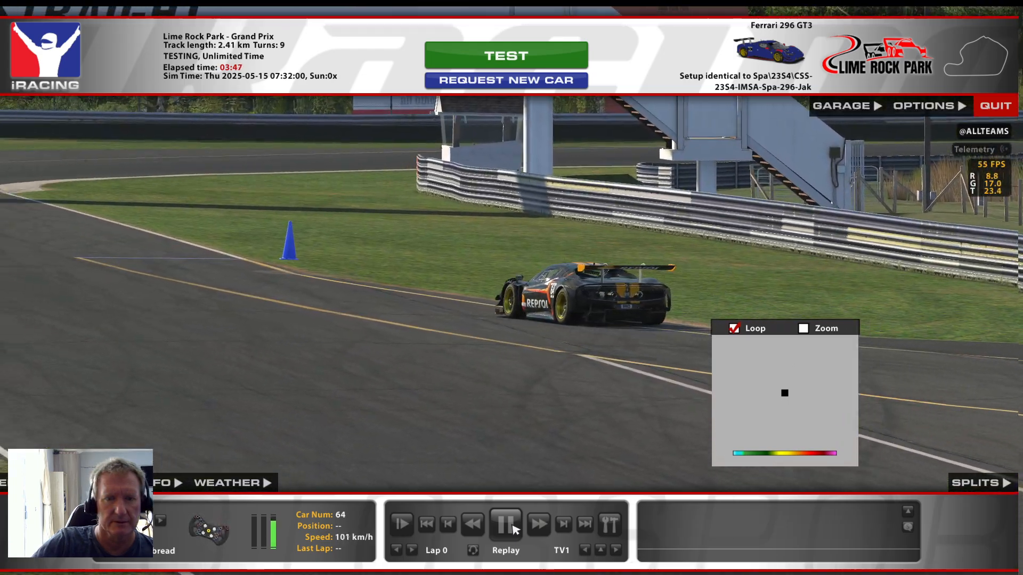
# - Pause the replay and examine the livery from the Rear Chase and Chase cameras before returning to the TV1 camera
pyautogui.click(515, 530)
pyautogui.click(601, 552)
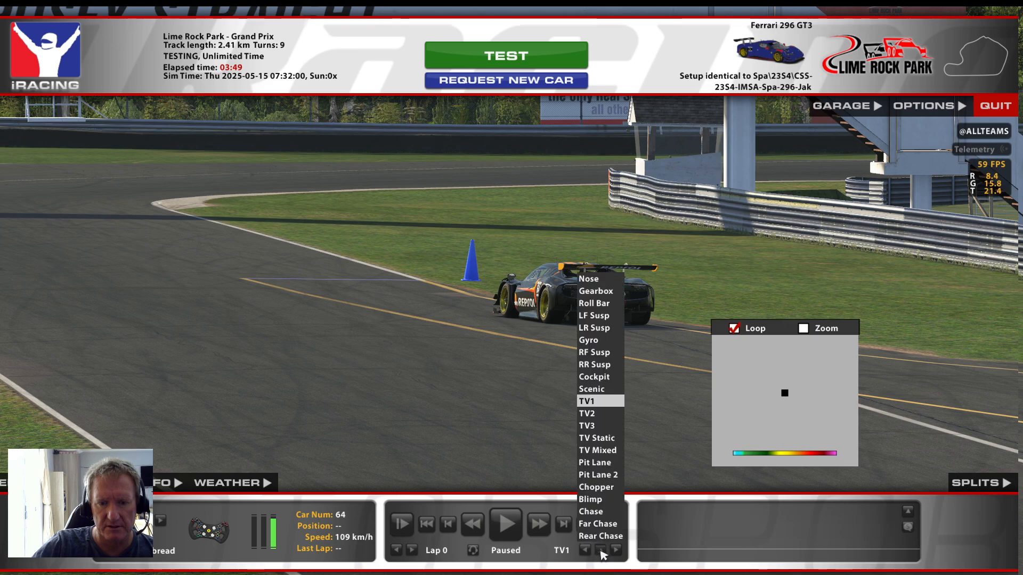
pyautogui.click(600, 536)
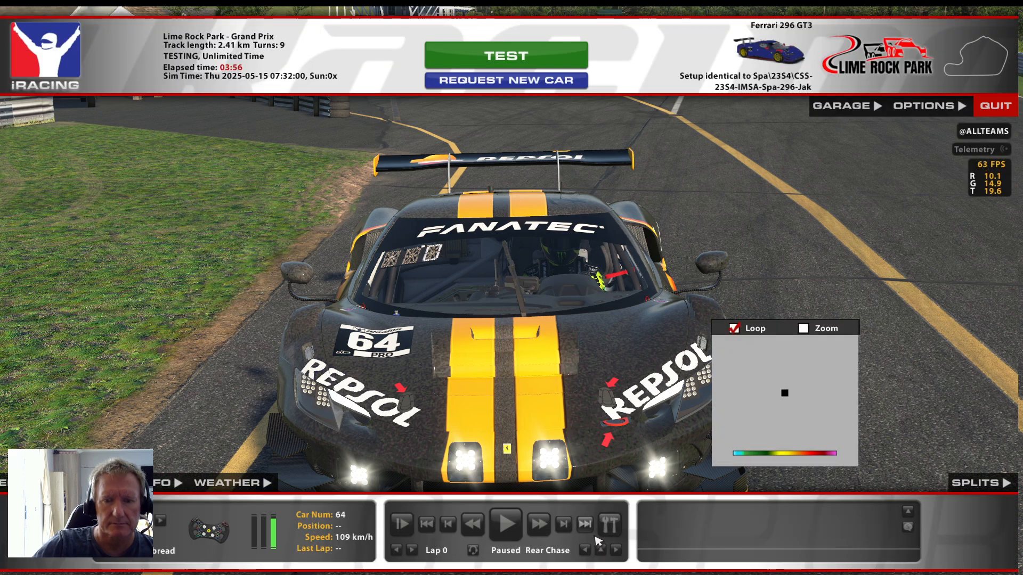
pyautogui.click(602, 551)
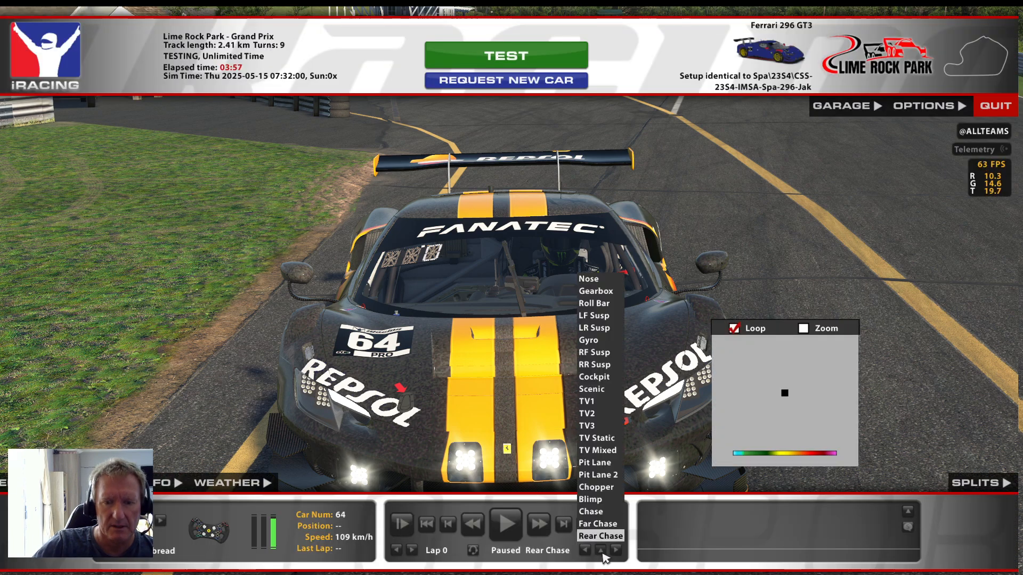
pyautogui.click(594, 512)
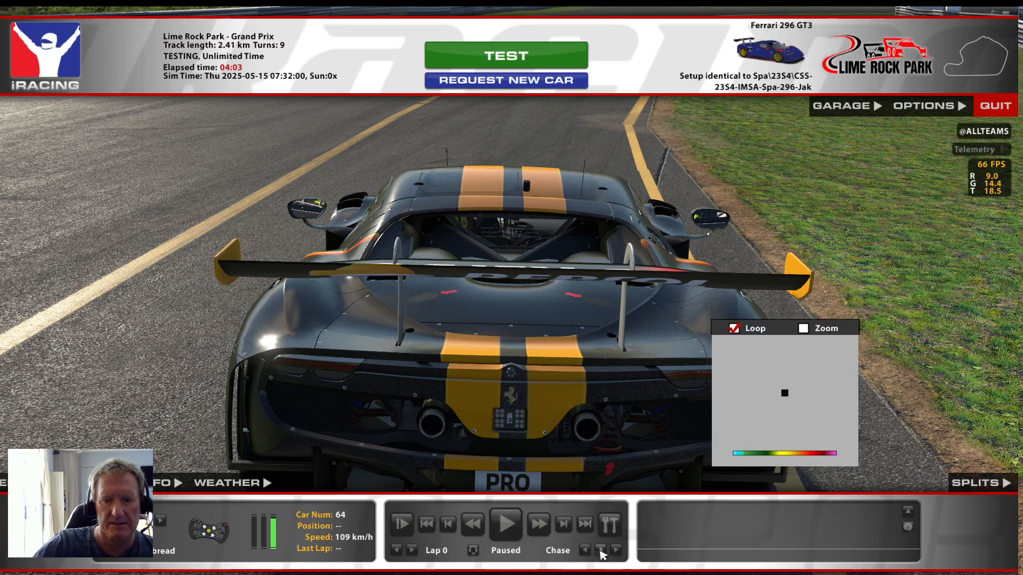
pyautogui.click(598, 551)
pyautogui.click(589, 401)
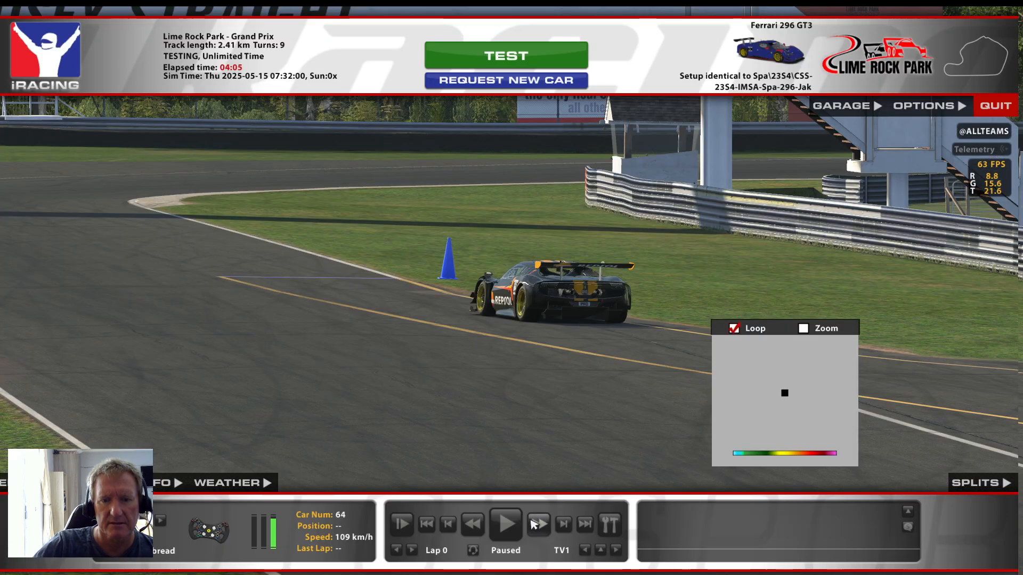
# - Play the replay into the corner, pause on the car's front three-quarter view, and open the camera tool to frame the livery closely
pyautogui.click(506, 524)
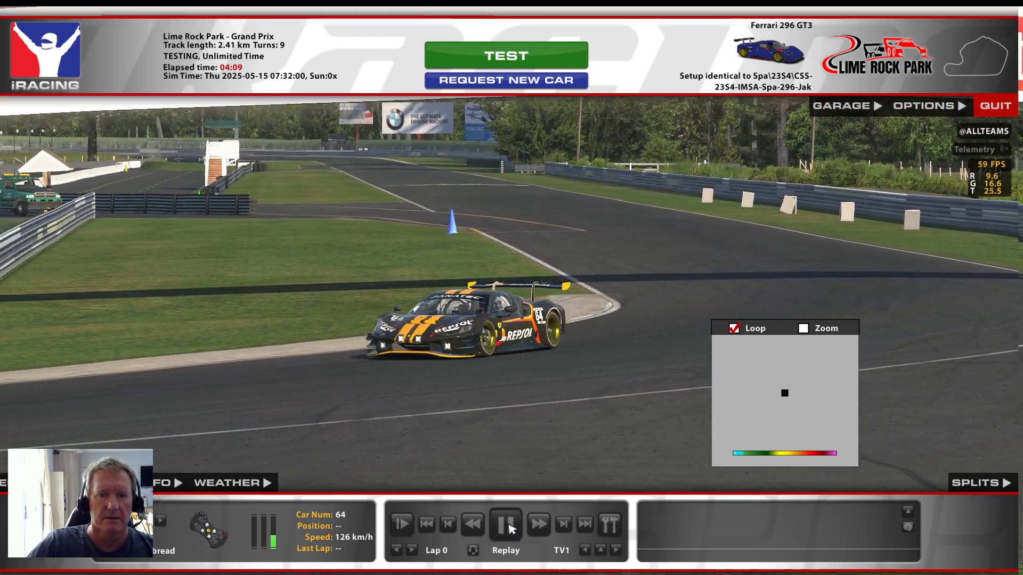
pyautogui.click(506, 524)
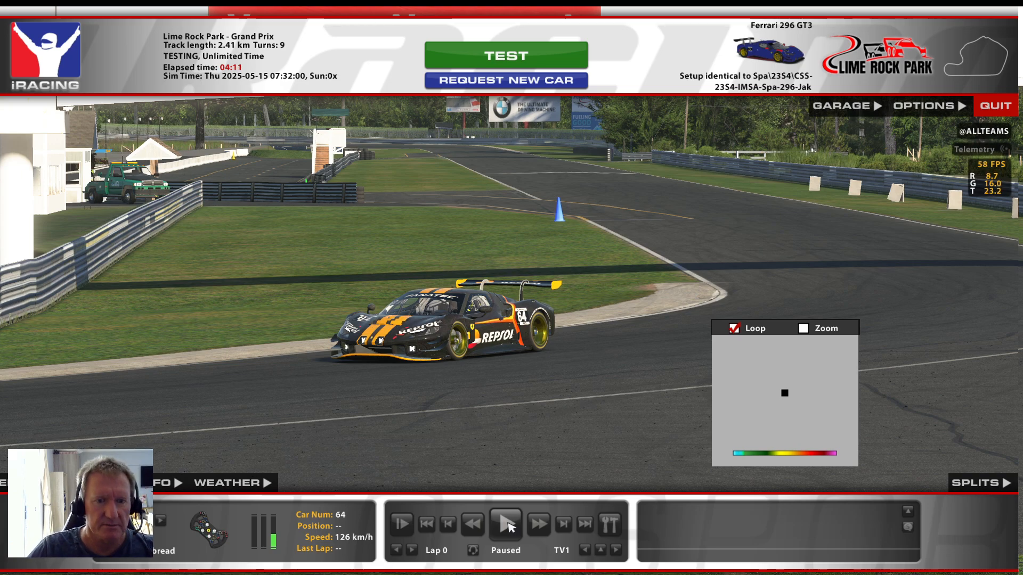
pyautogui.hotkey('ctrl', 'F12')
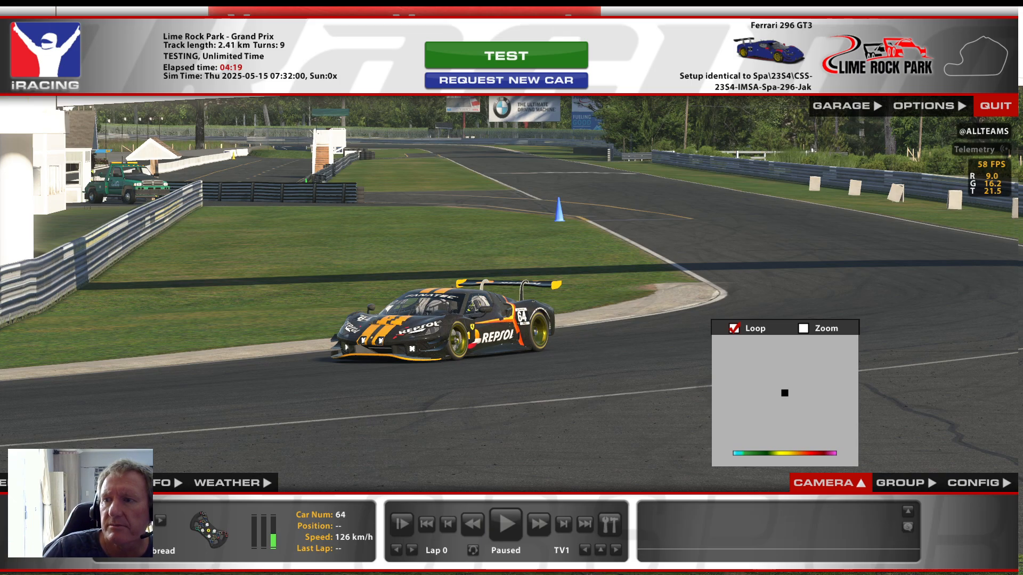
pyautogui.scroll(-3, 506, 293)
pyautogui.scroll(10, 506, 293)
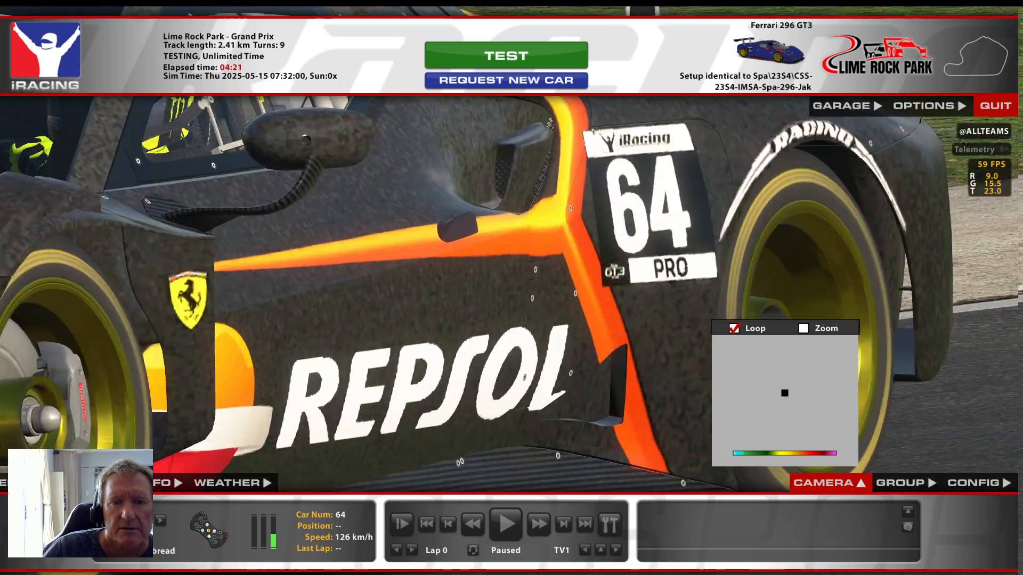
pyautogui.scroll(-5, 506, 293)
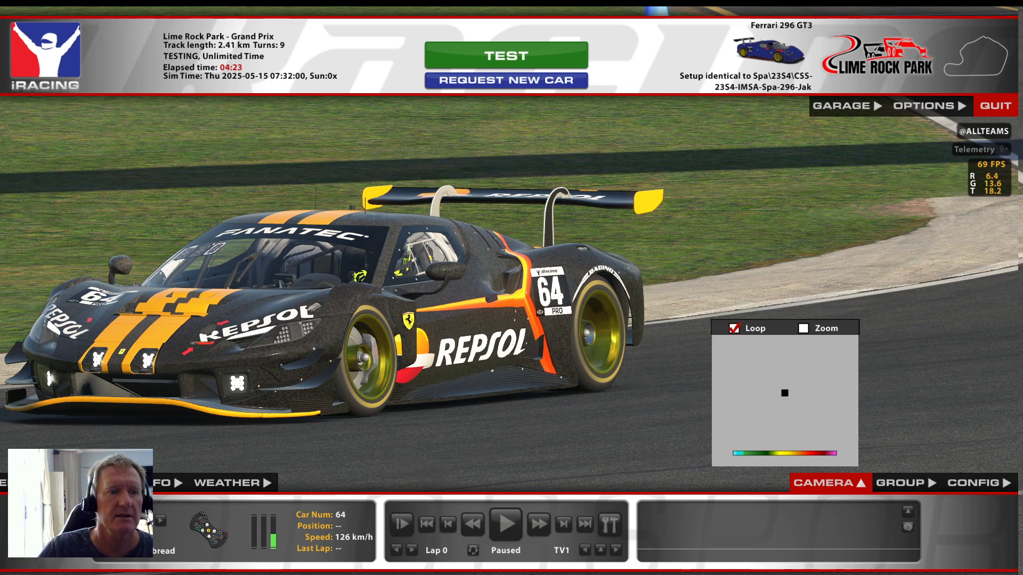
# - Examine the paused livery without the interface, widen the framing around the car, view it unobstructed again, and restore the interface
pyautogui.press('space')
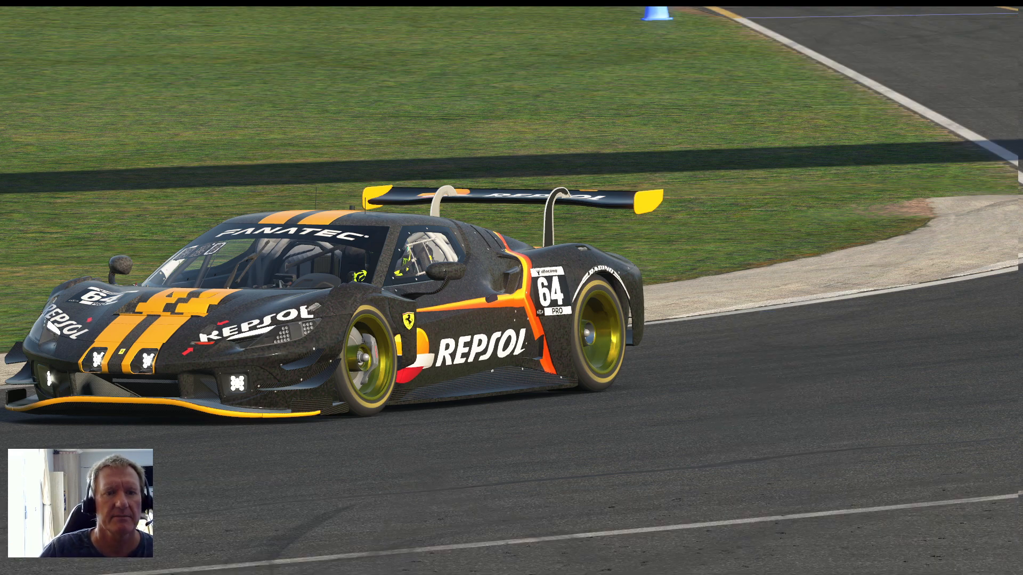
pyautogui.press('space')
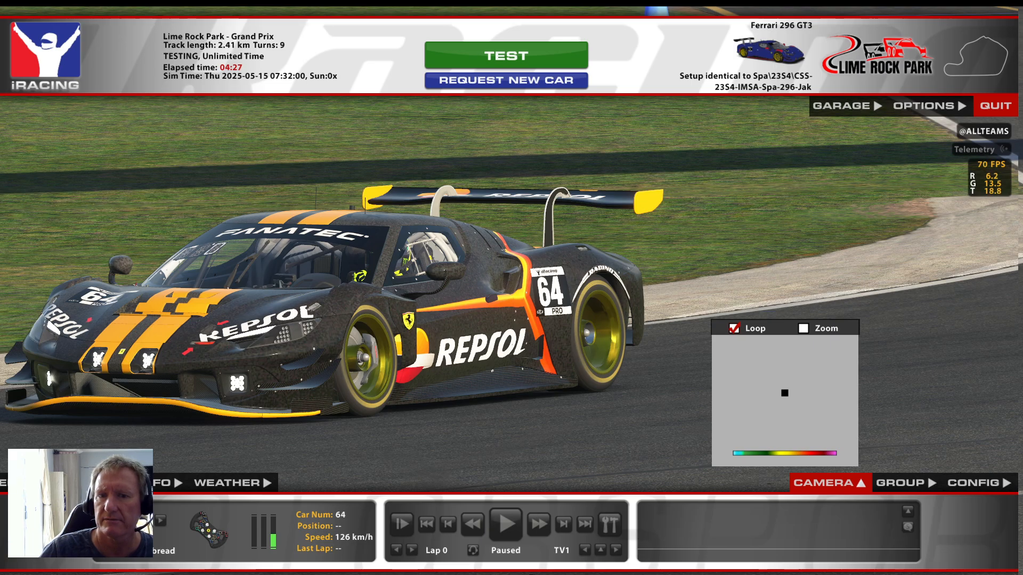
pyautogui.scroll(5, 511, 287)
pyautogui.scroll(-8, 511, 288)
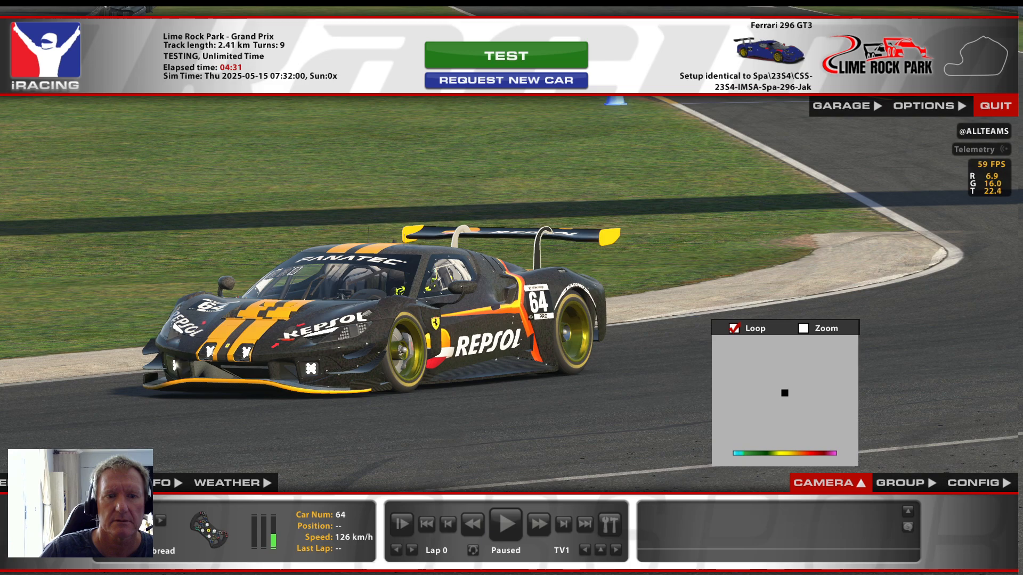
pyautogui.press('space')
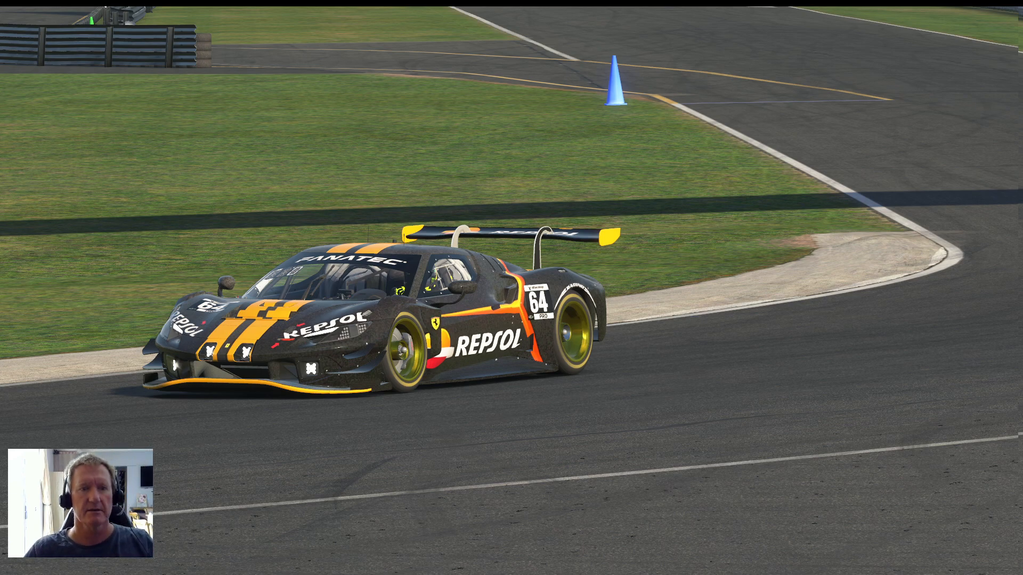
pyautogui.press('space')
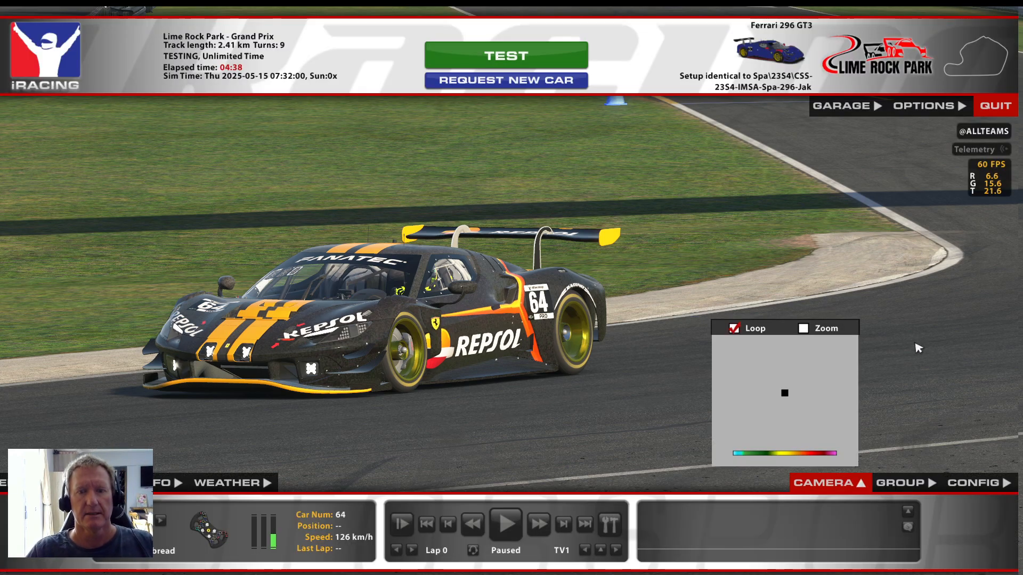
# - Advance the replay to the next corner, pause on the car's Repsol side, and view it without the interface
pyautogui.click(506, 525)
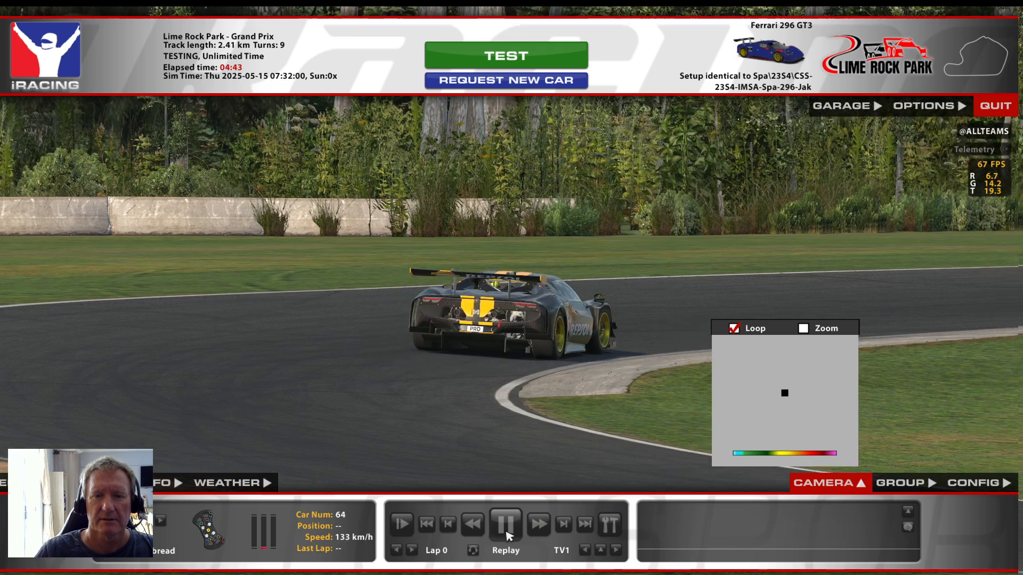
pyautogui.click(505, 530)
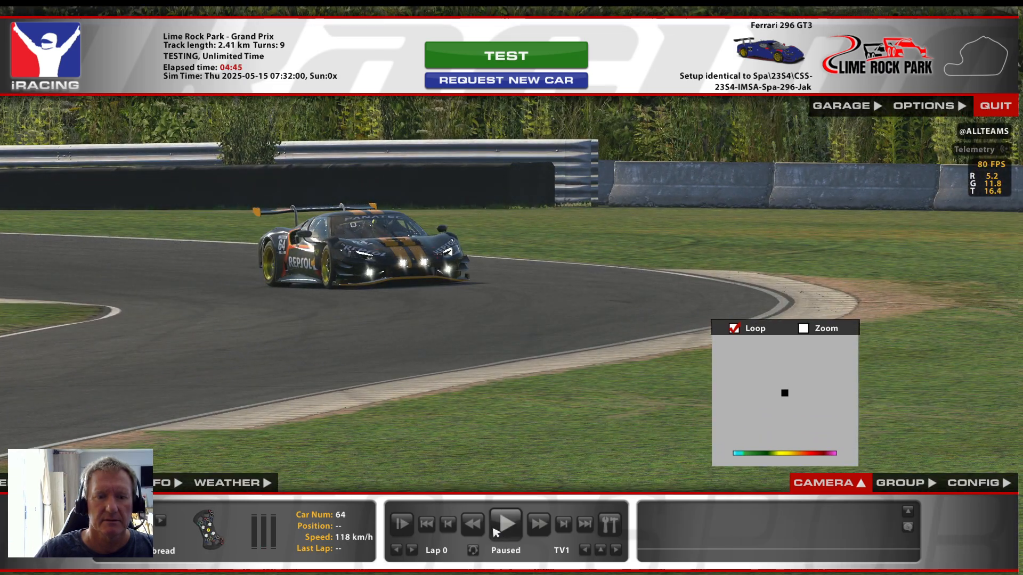
pyautogui.click(495, 532)
pyautogui.click(508, 528)
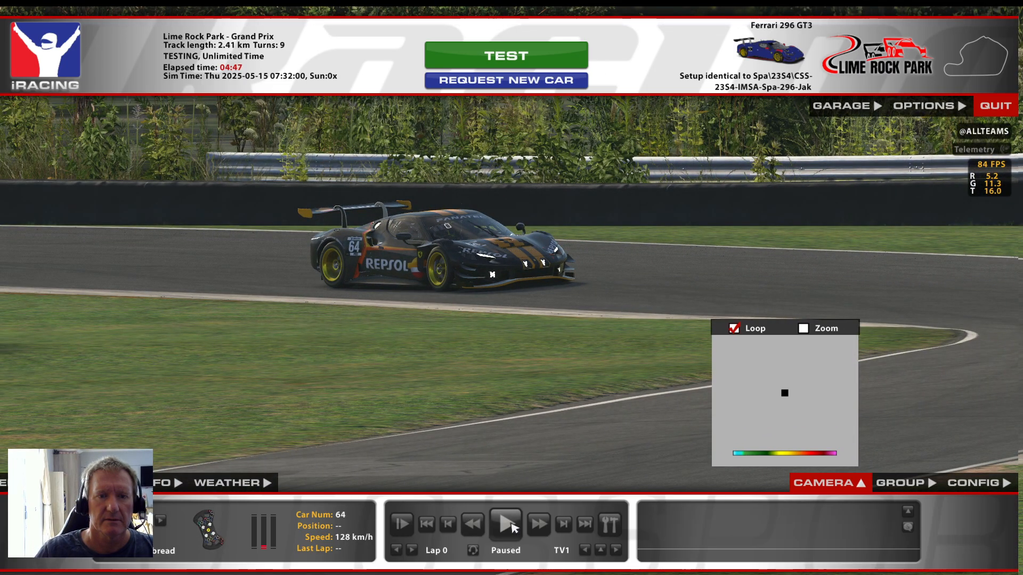
pyautogui.press('space')
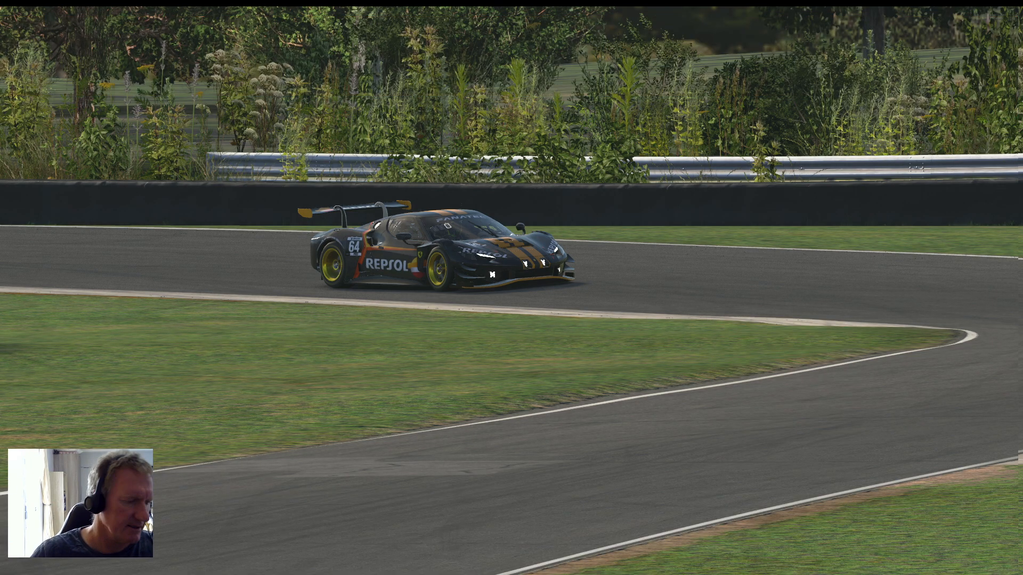
pyautogui.press('space')
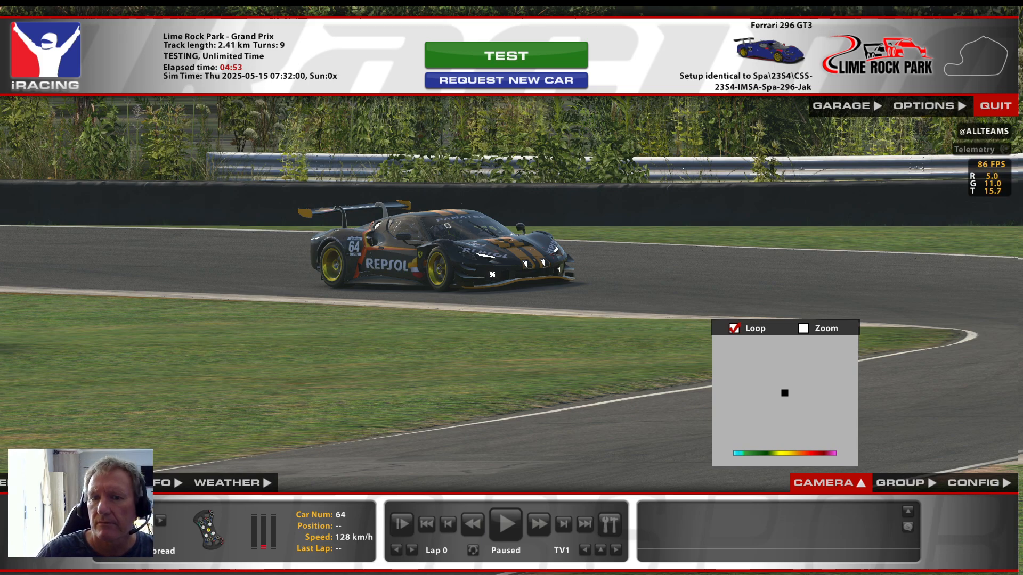
# - Enlarge the paused car to inspect its side and nose without the interface, then pull the framing back slightly
pyautogui.scroll(5, 506, 291)
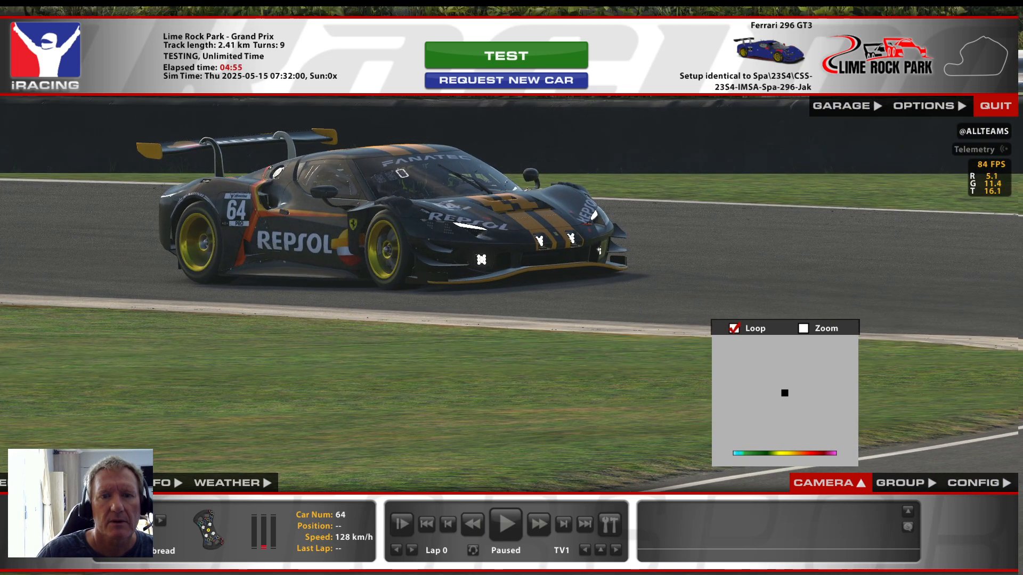
pyautogui.press('space')
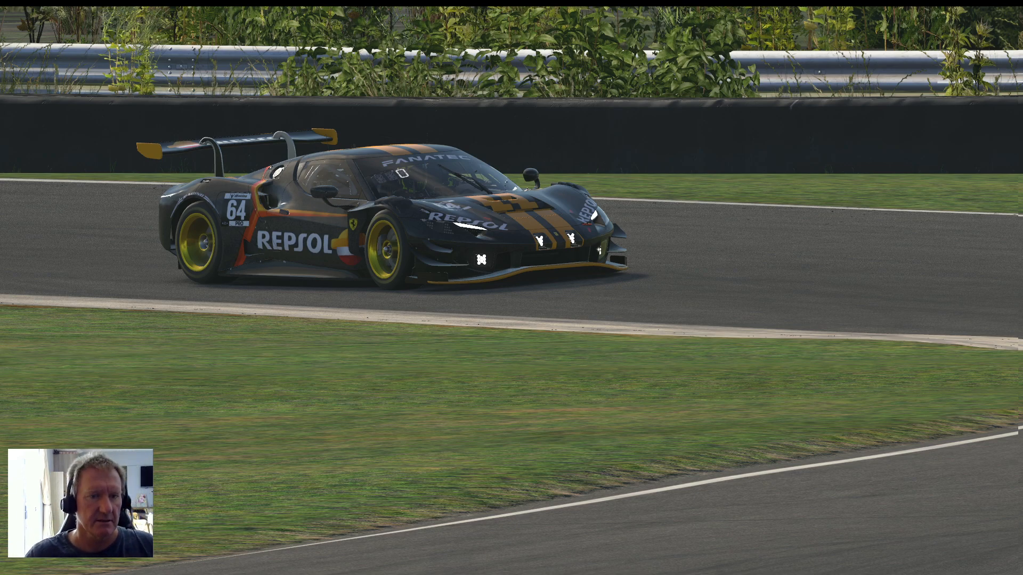
pyautogui.press('space')
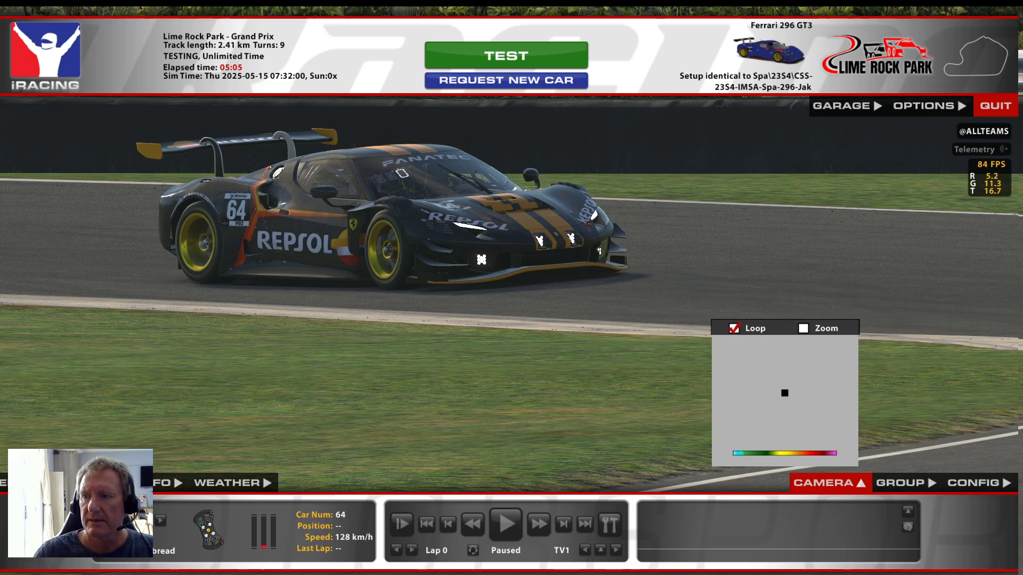
pyautogui.scroll(-3, 506, 293)
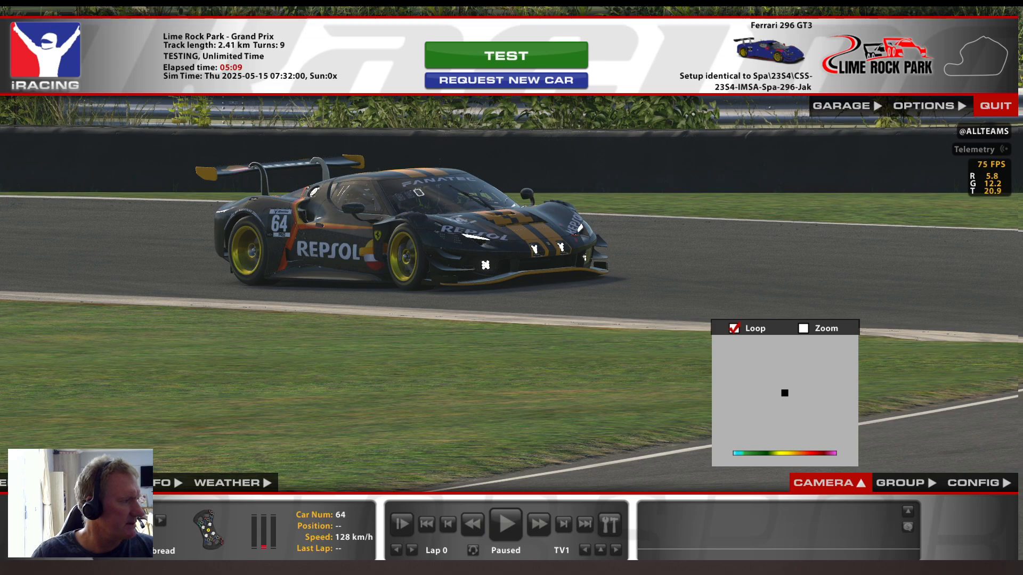
# - Switch to Paint and paste the captured replay screenshot into the untitled image
pyautogui.hotkey('alt', 'Tab')
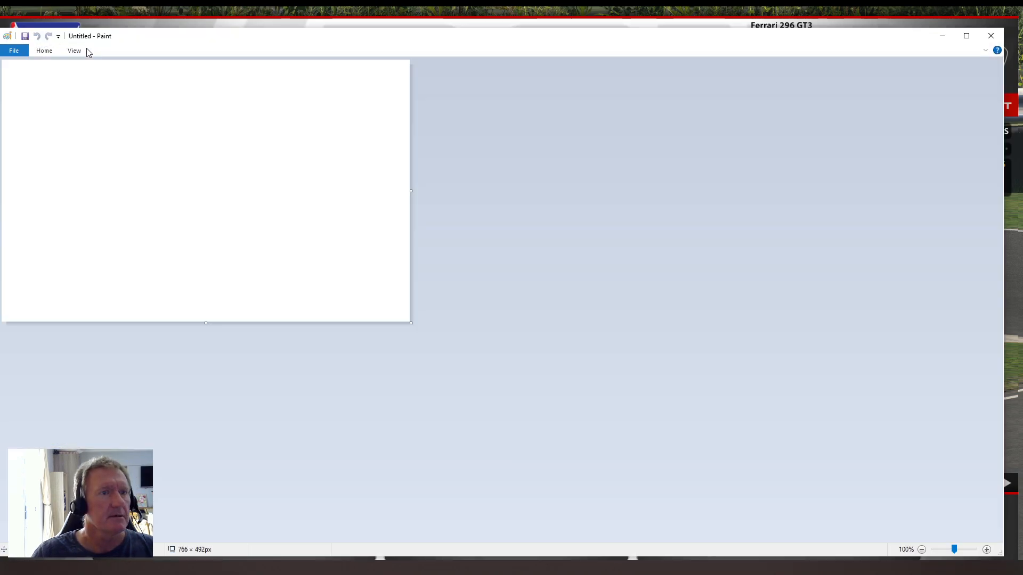
pyautogui.click(48, 54)
pyautogui.click(19, 87)
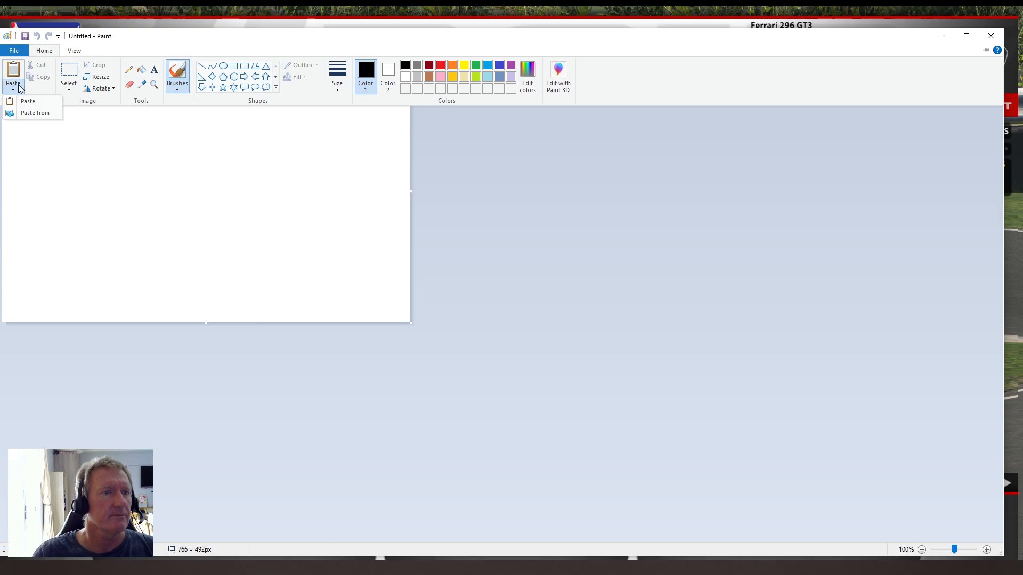
pyautogui.click(27, 101)
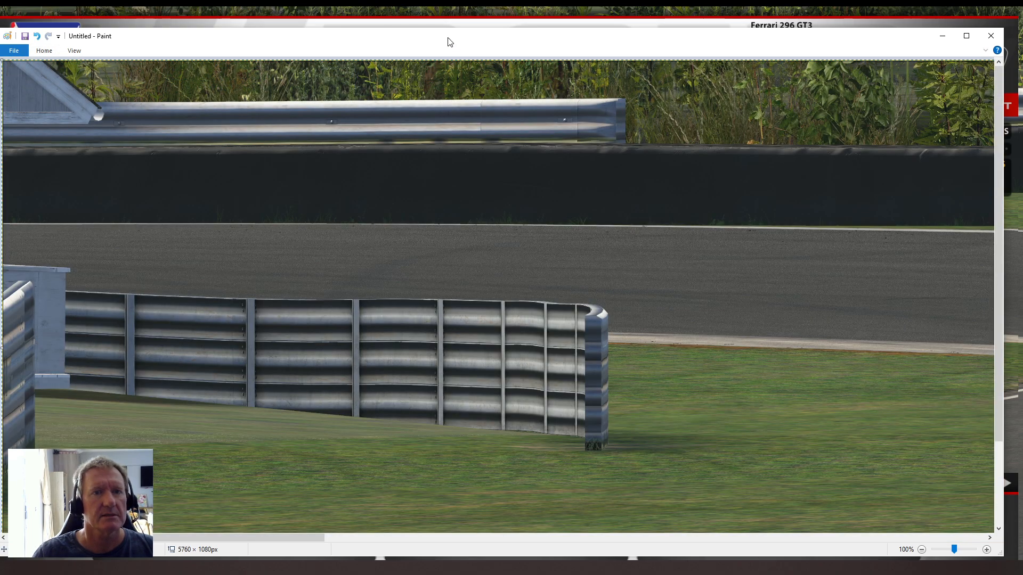
# - Switch back to iRacing, close the camera tool, and resume the replay
pyautogui.hotkey('alt', 'Tab')
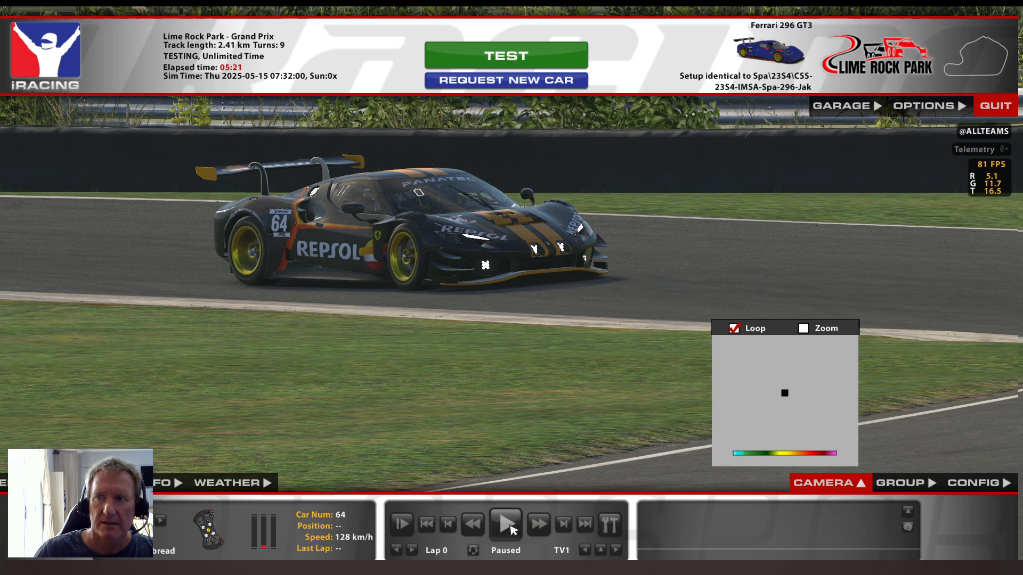
pyautogui.hotkey('ctrl', 'F12')
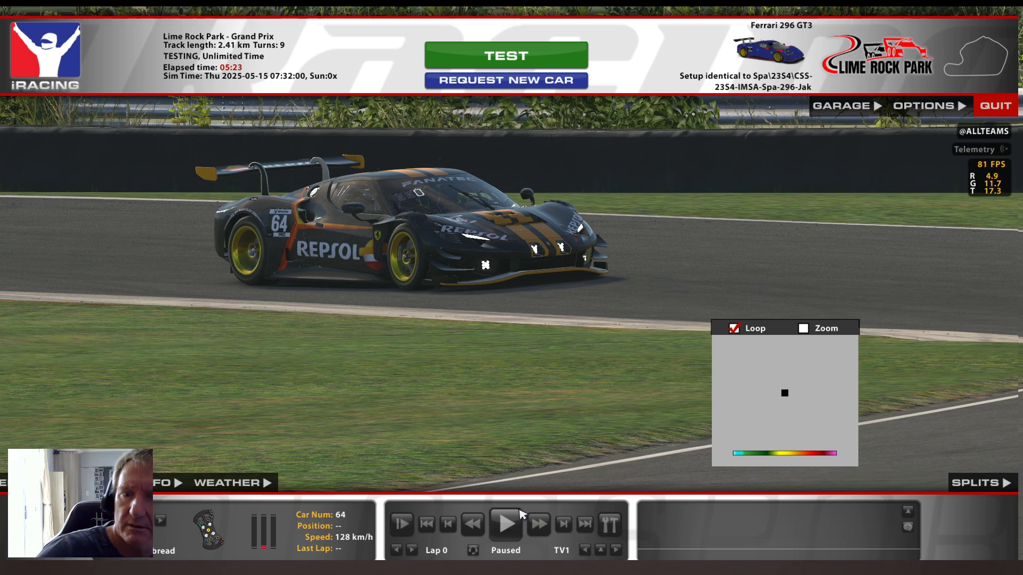
pyautogui.click(506, 524)
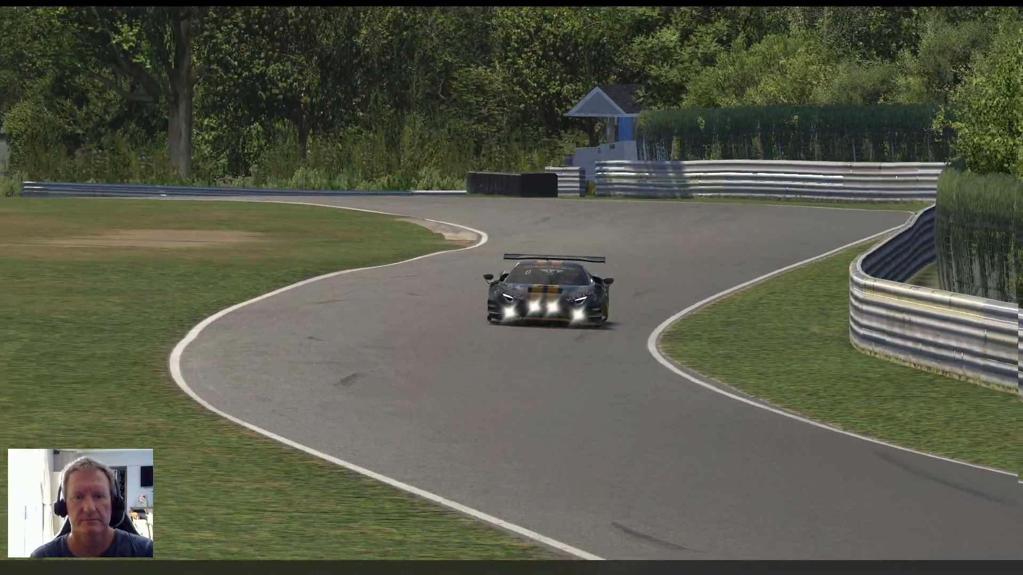
# - Pause the replay beside the guardrail, rewind slightly, and pause on the car's front three-quarter view
pyautogui.press('space')
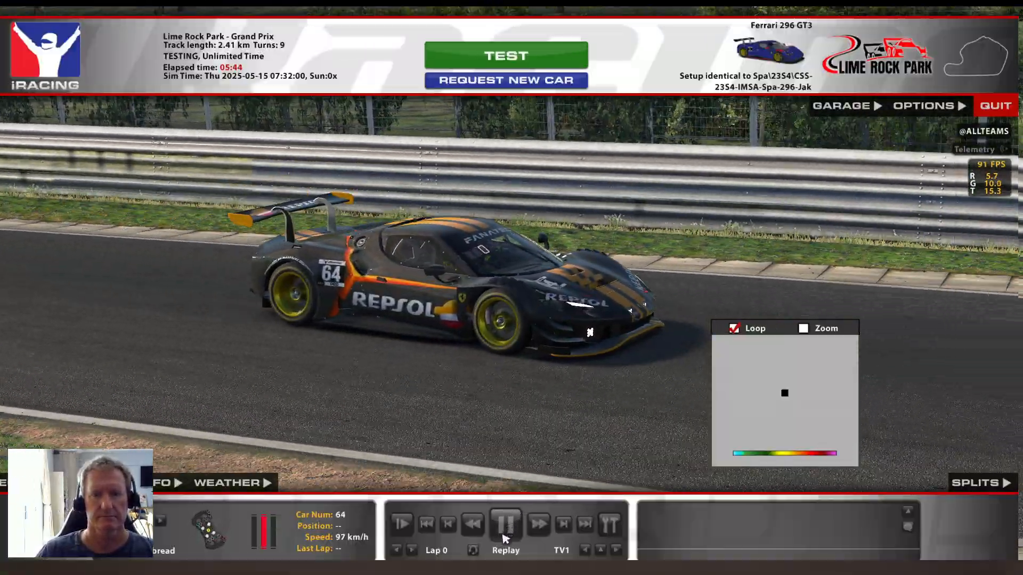
pyautogui.click(506, 528)
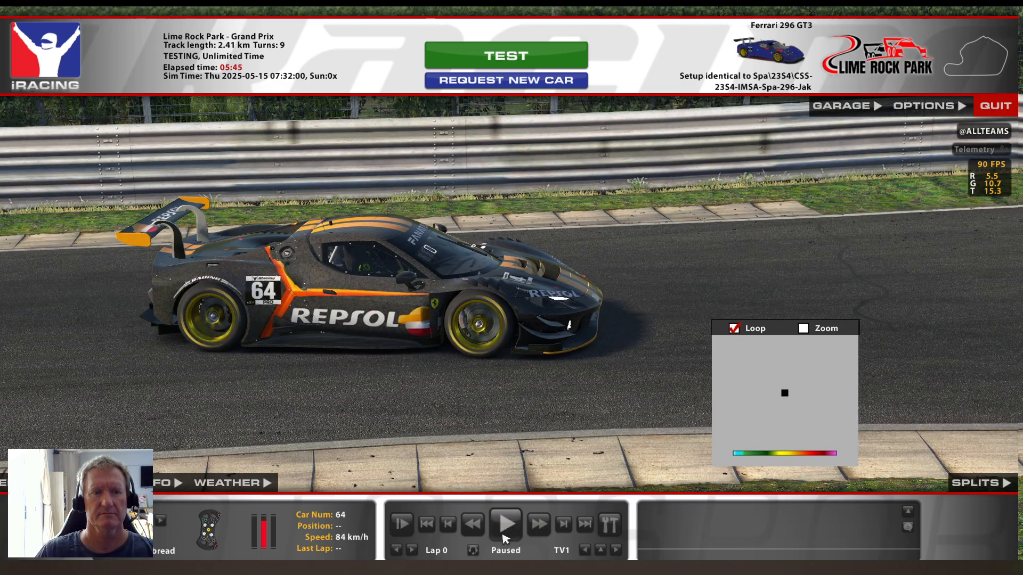
pyautogui.click(505, 527)
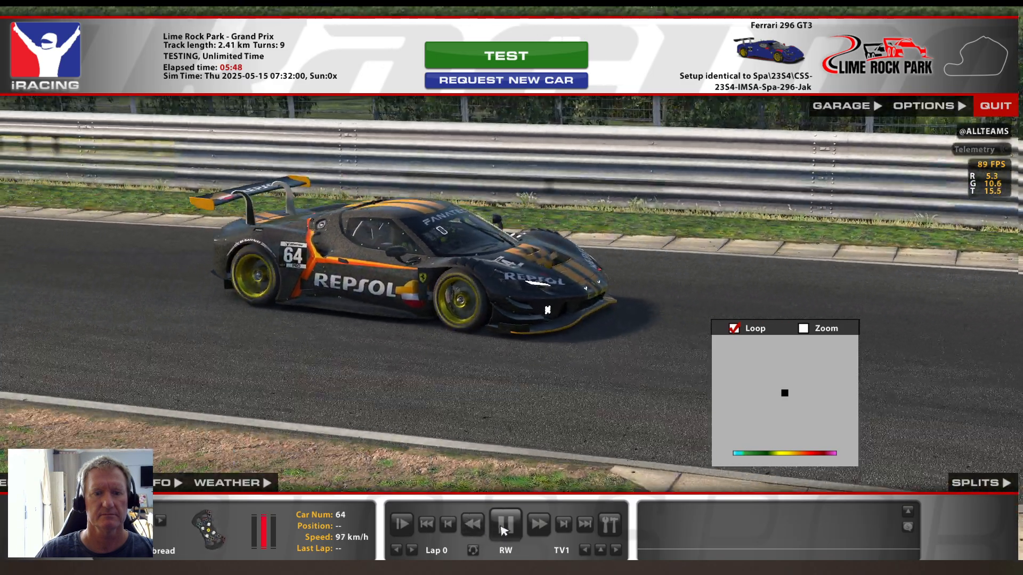
pyautogui.click(503, 530)
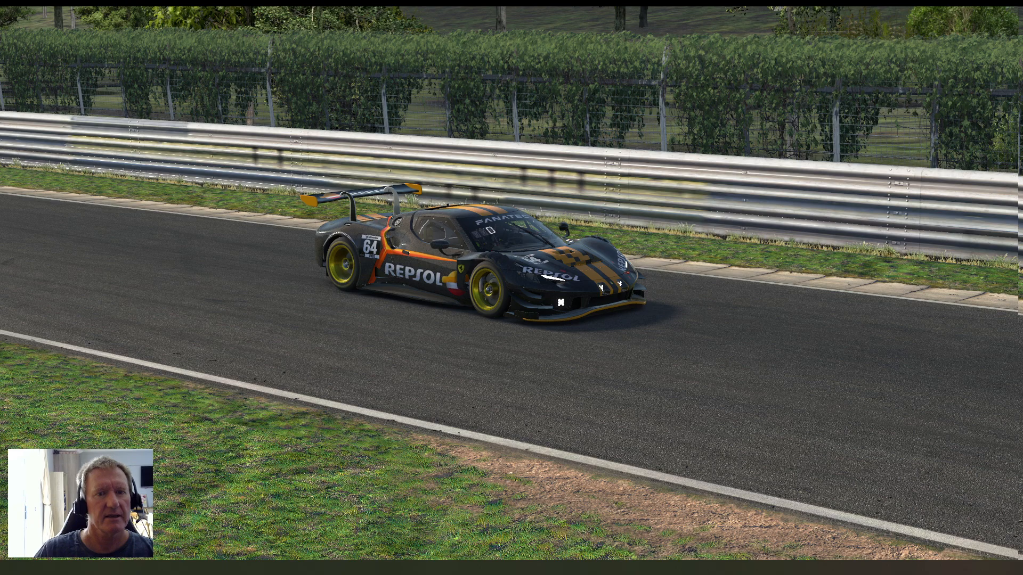
# - Resume the replay from the guardrail section and hide the interface to watch the car unobstructed
pyautogui.moveTo(646, 331)
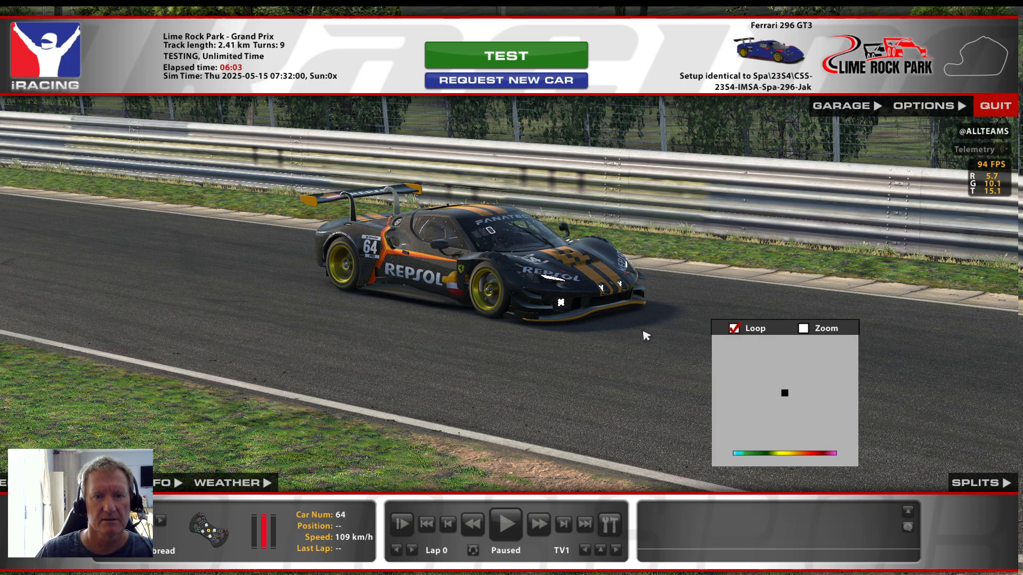
pyautogui.click(504, 507)
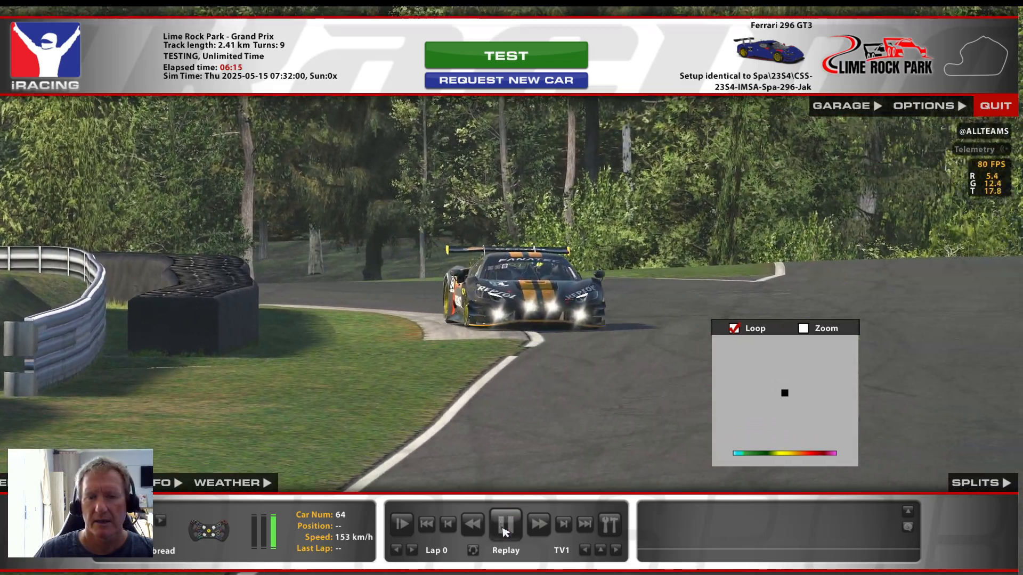
pyautogui.press('space')
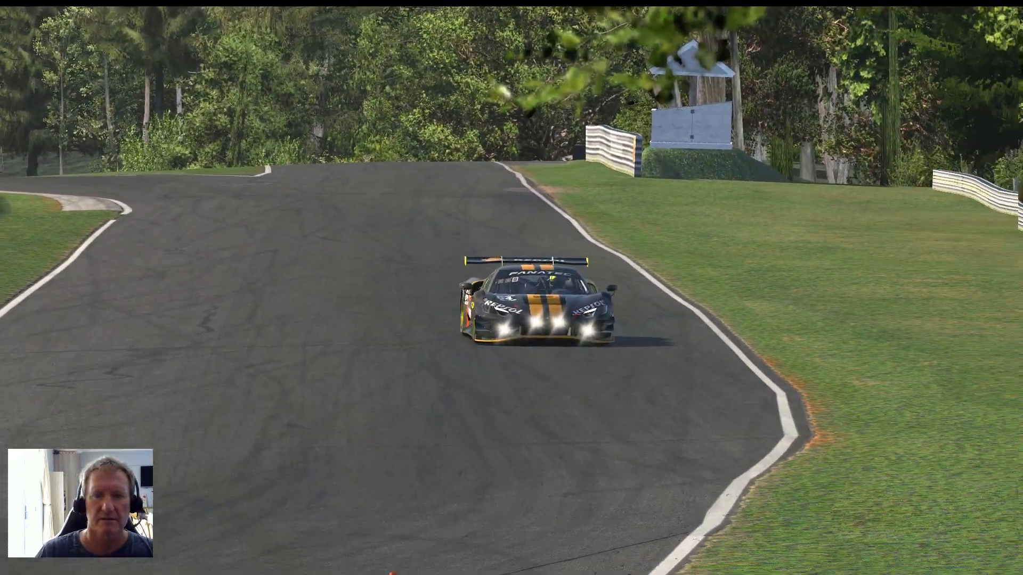